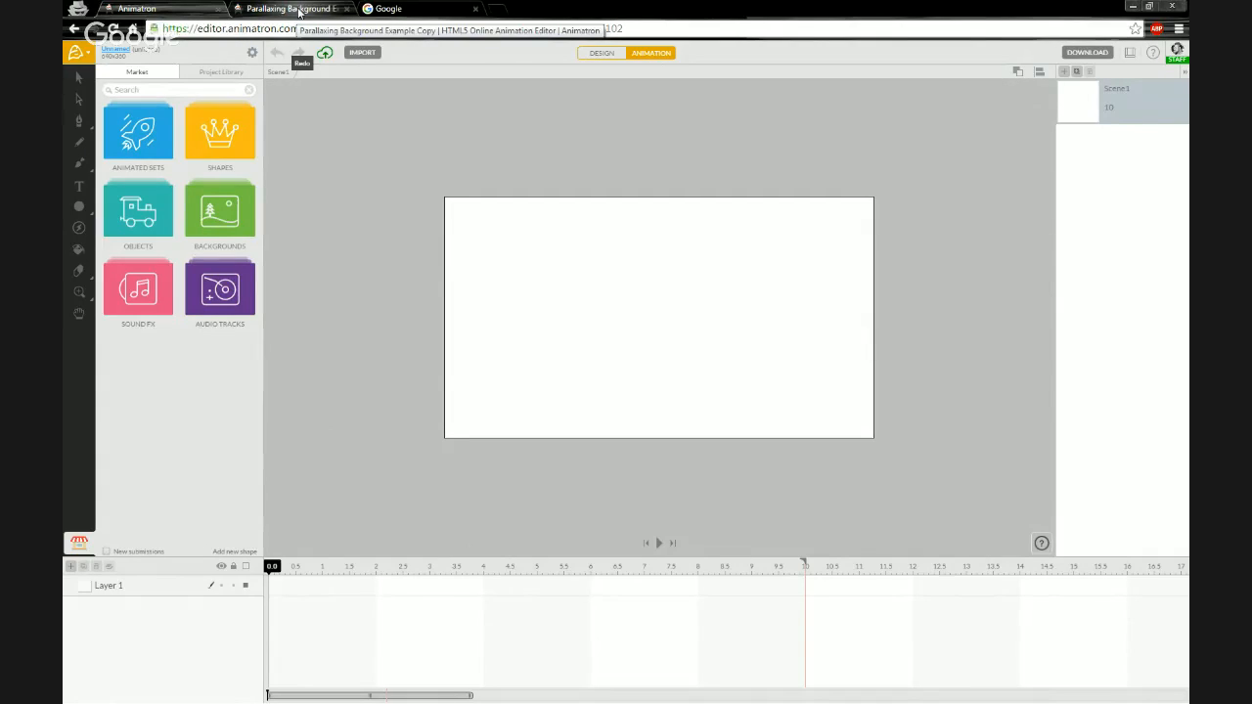
- Play the Parallaxing Background Example Copy preview in the other browser tab, then return to the editor tab
left_click(298, 10)
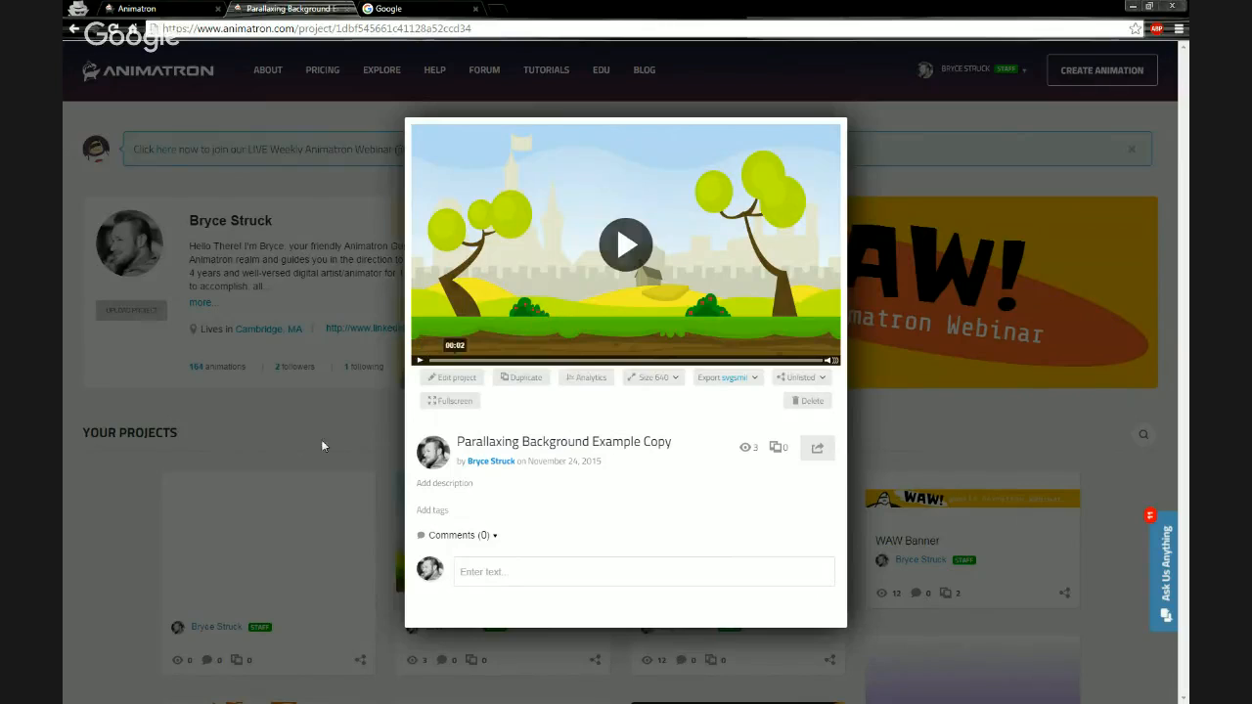
left_click(516, 303)
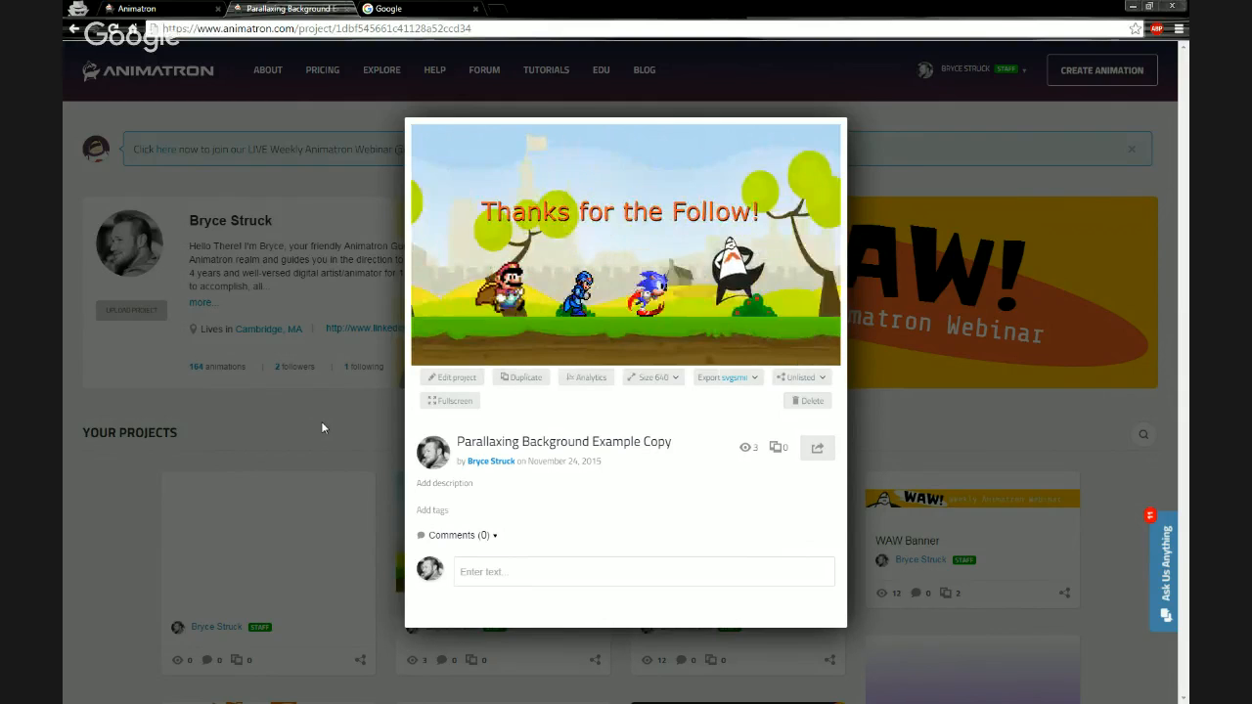
mouse_move(526, 329)
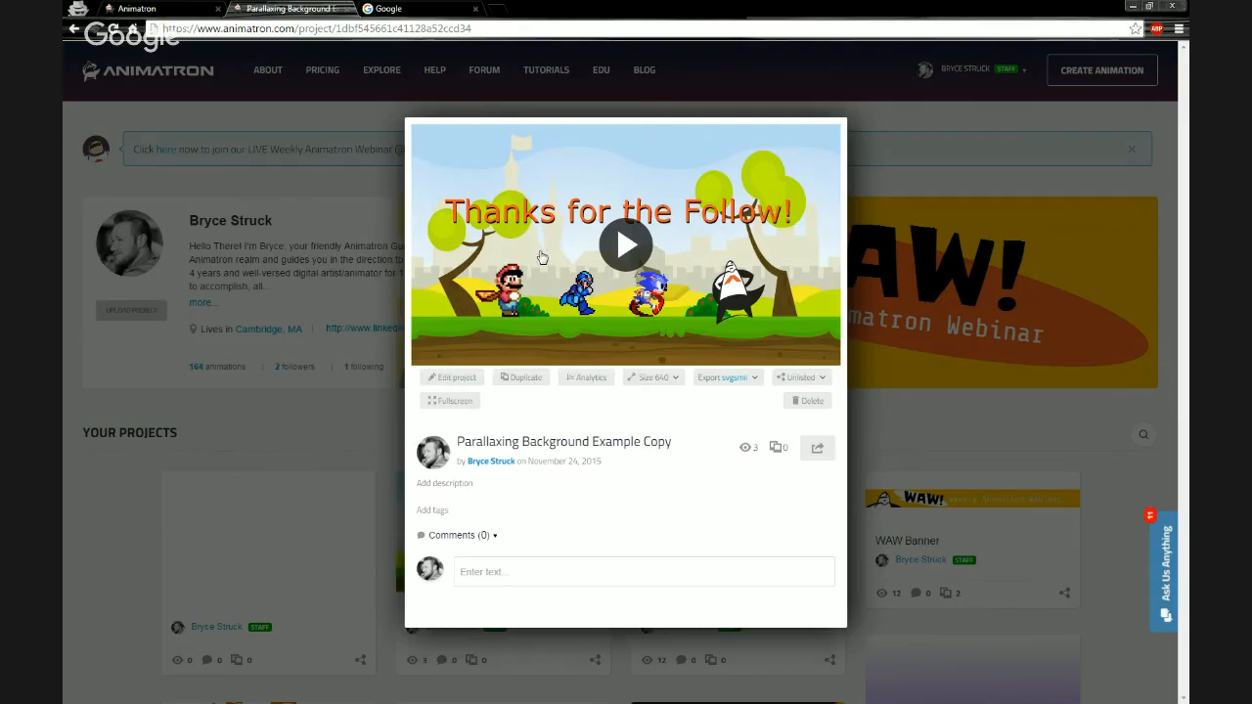
left_click(349, 405)
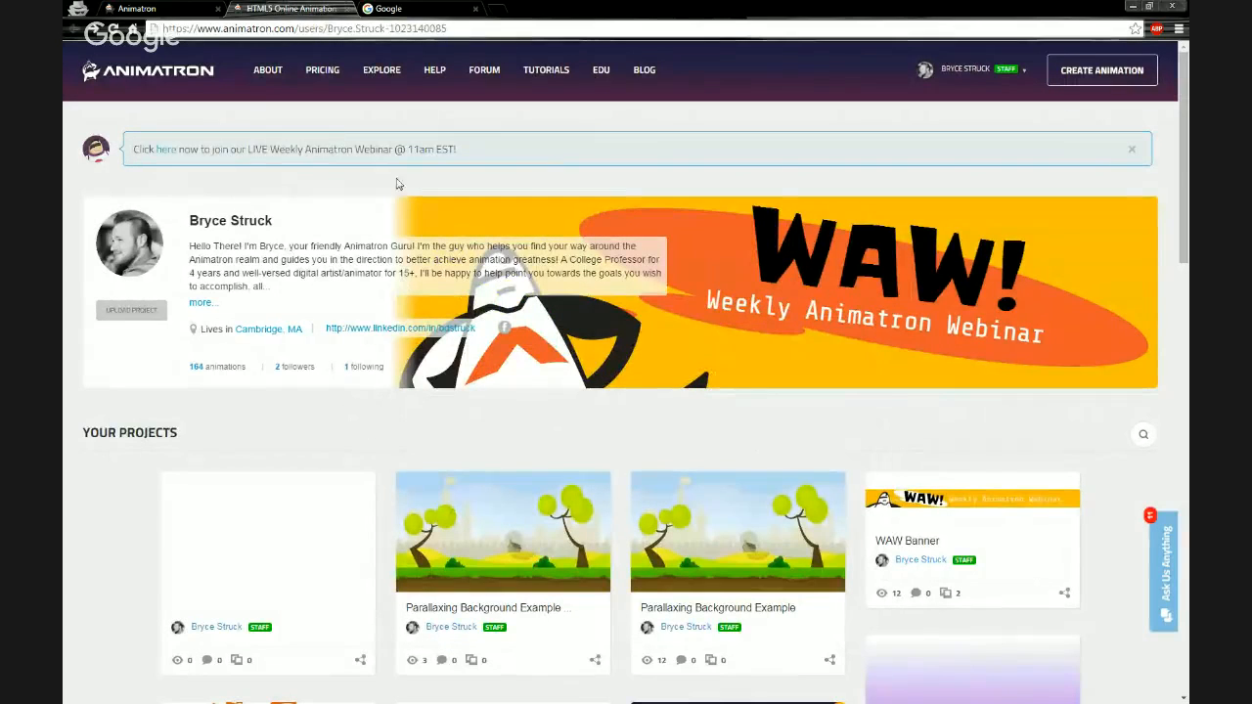
left_click(425, 486)
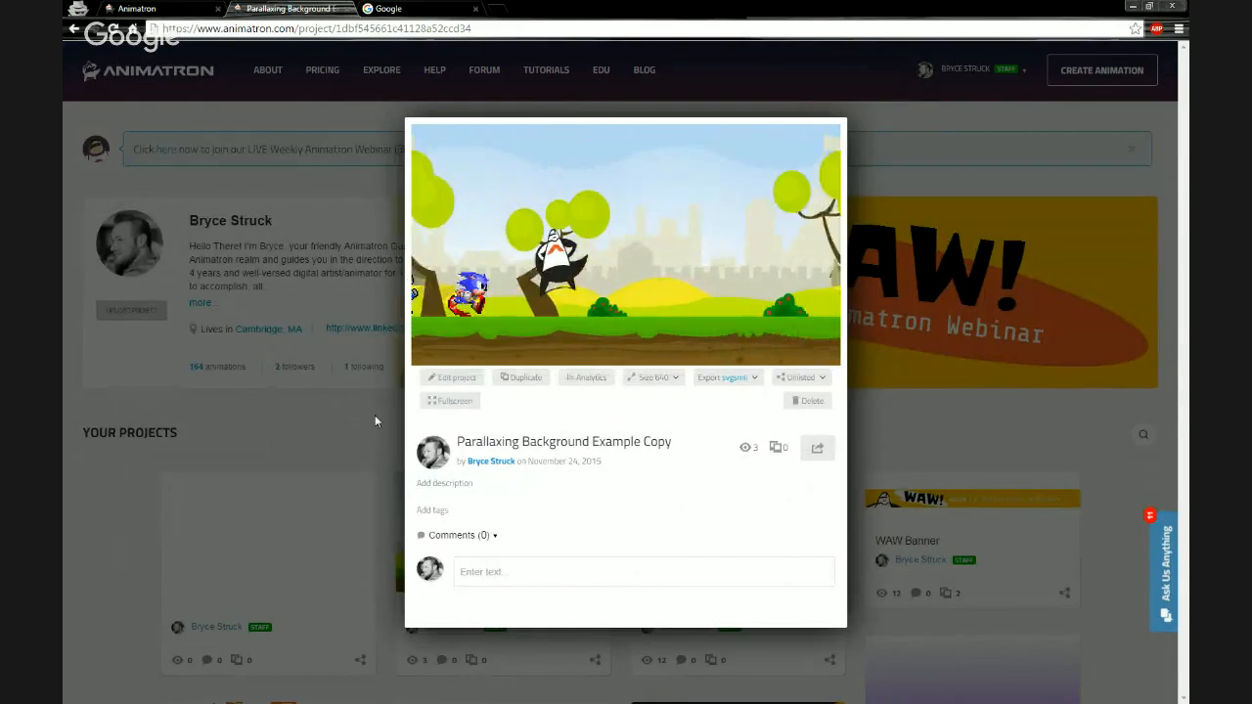
left_click(193, 9)
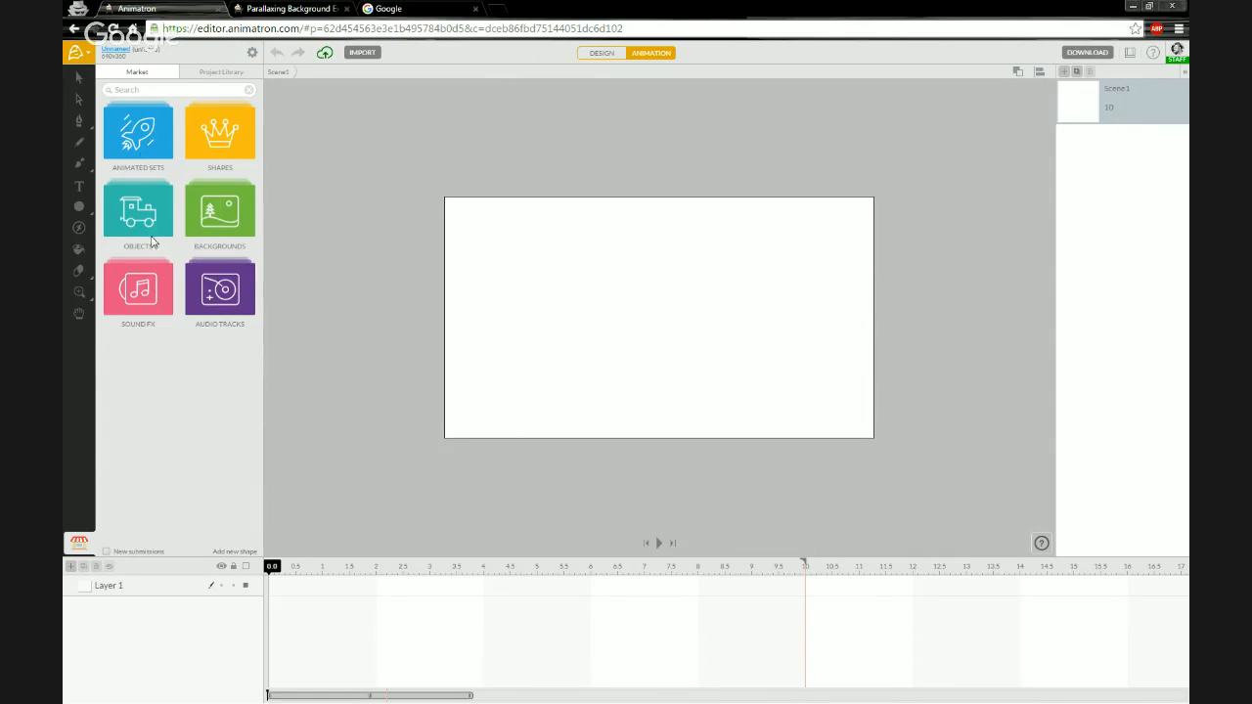
- Open the Backgrounds library and browse its thumbnails, checking the example preview tab for comparison
left_click(217, 219)
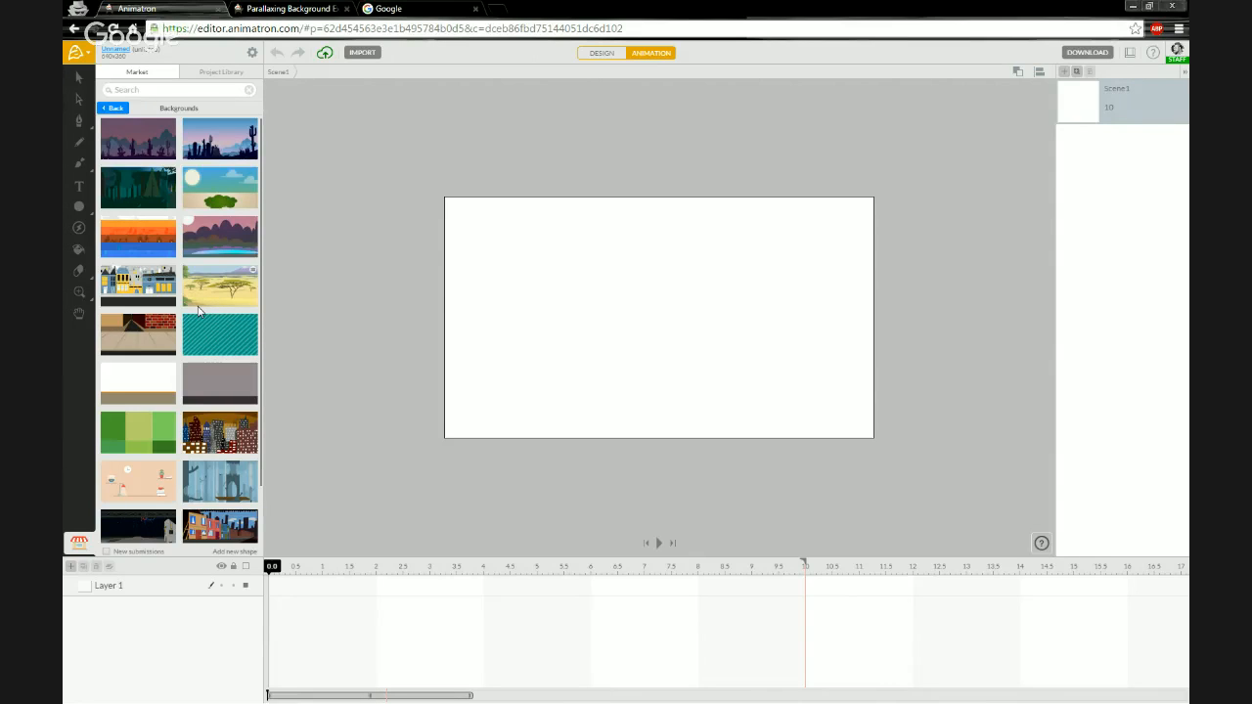
scroll(198, 311, "down", 3)
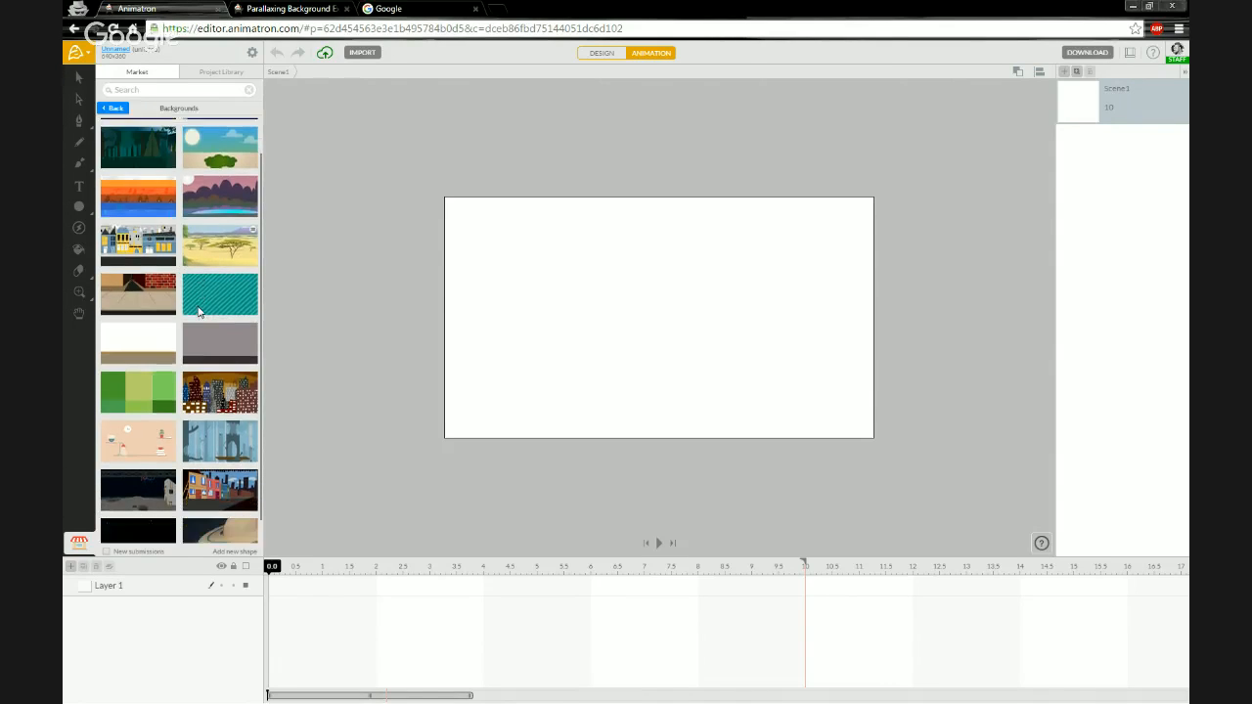
scroll(198, 313, "down", 3)
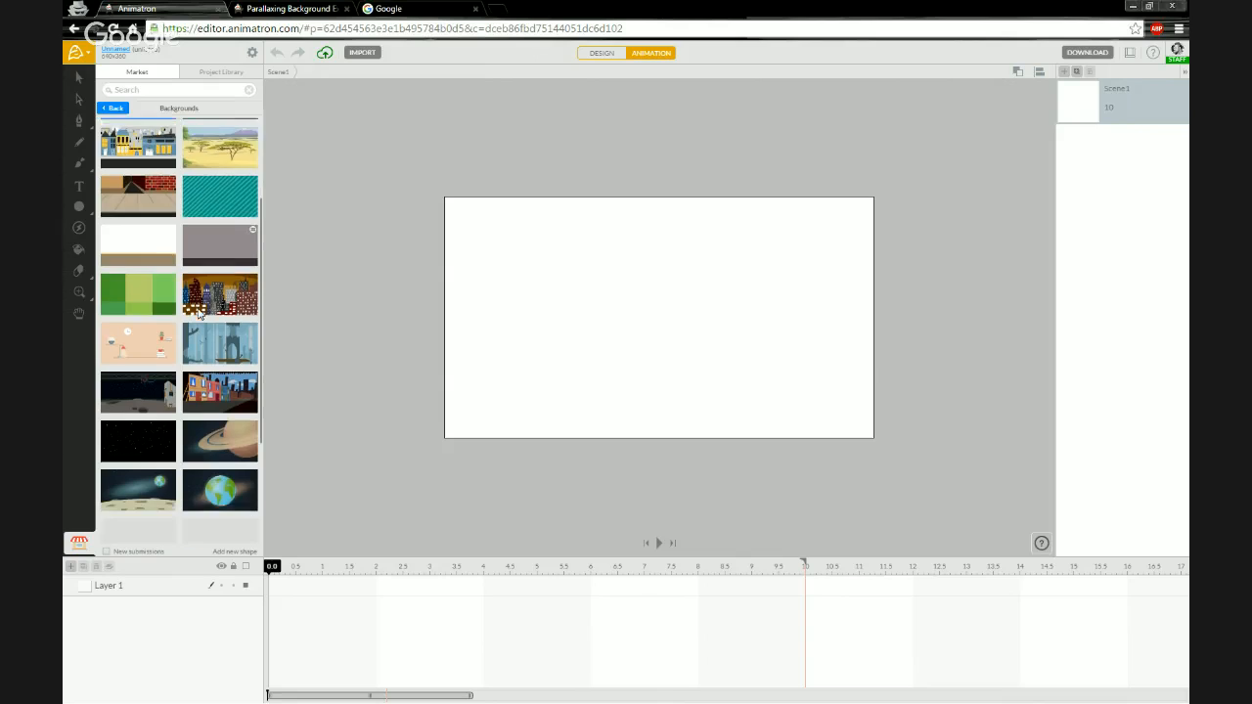
scroll(199, 312, "down", 3)
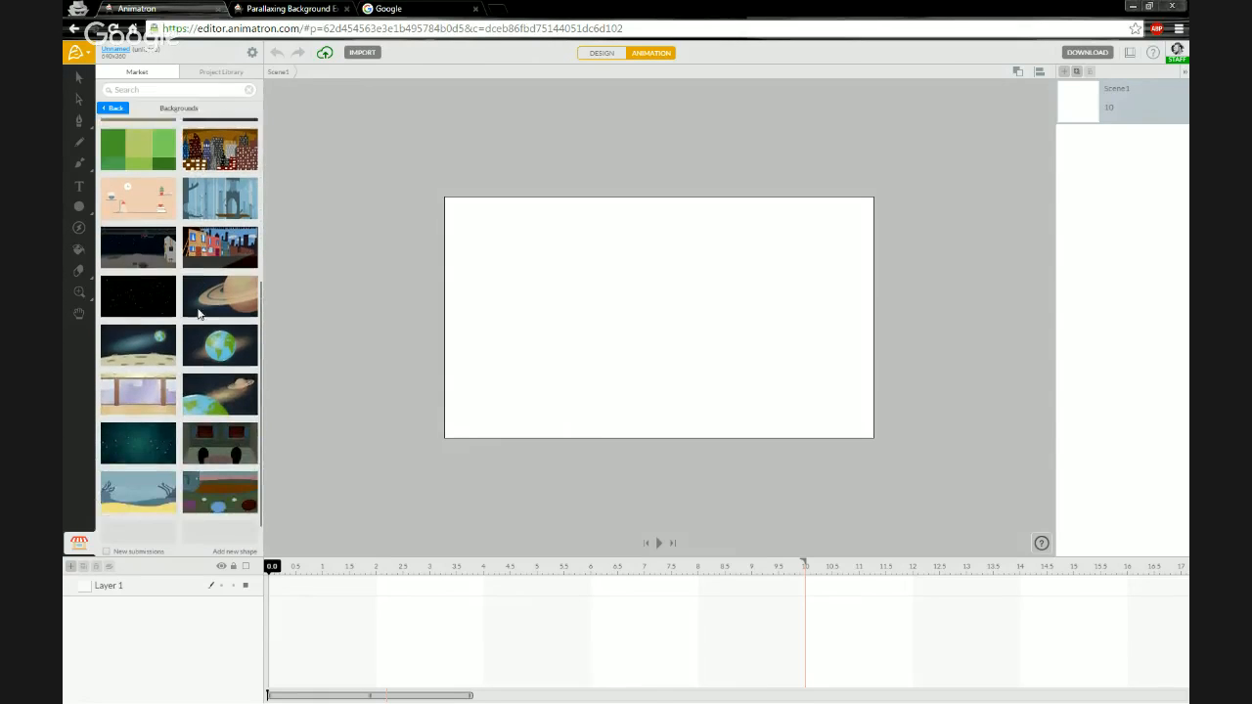
scroll(199, 313, "down", 1)
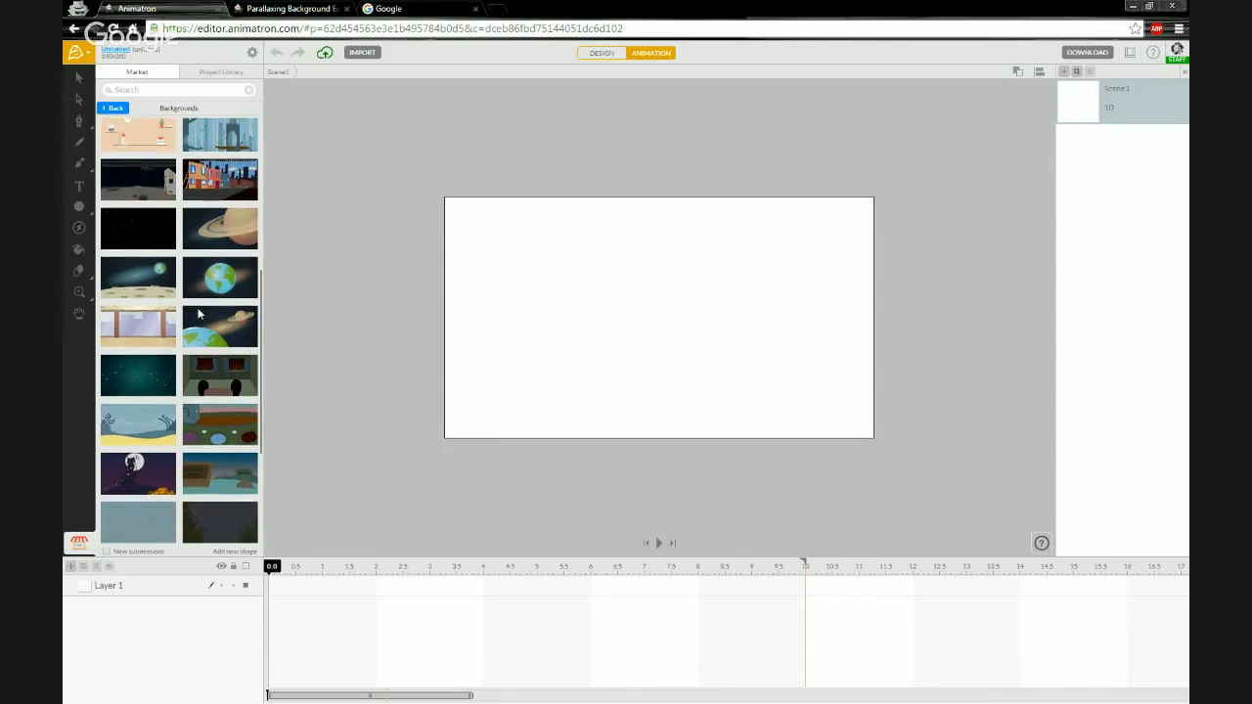
scroll(198, 313, "down", 3)
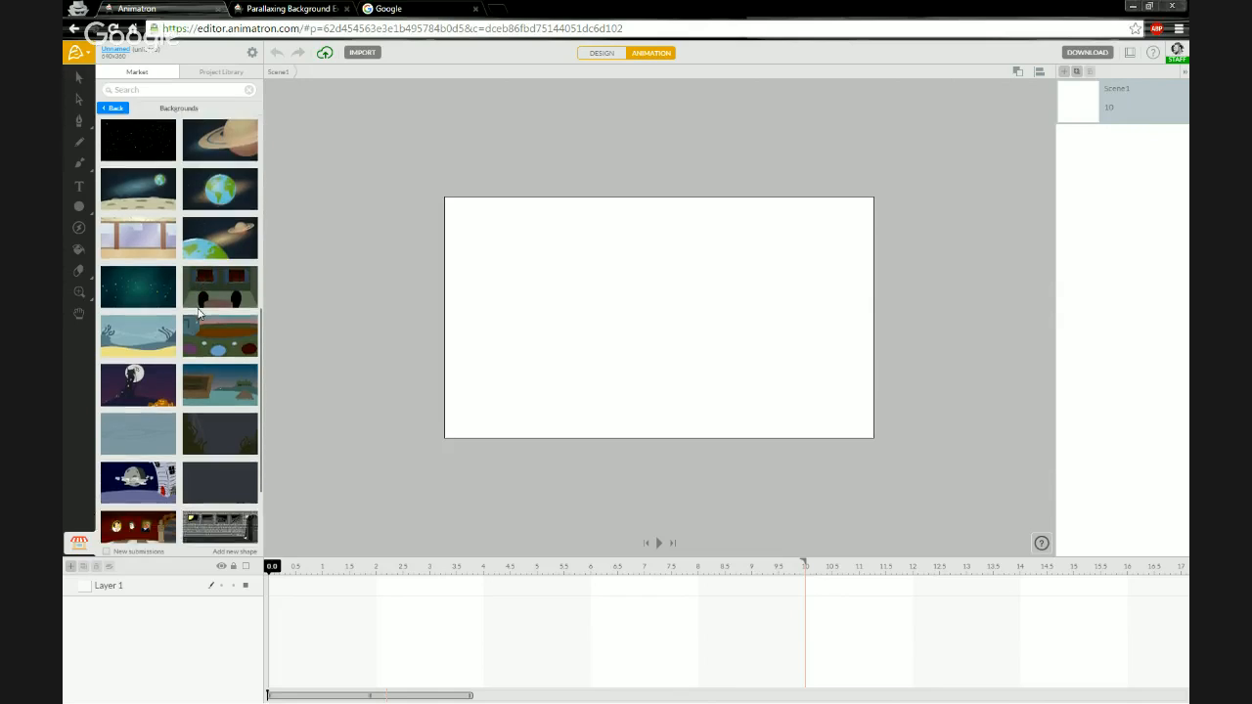
scroll(199, 313, "down", 3)
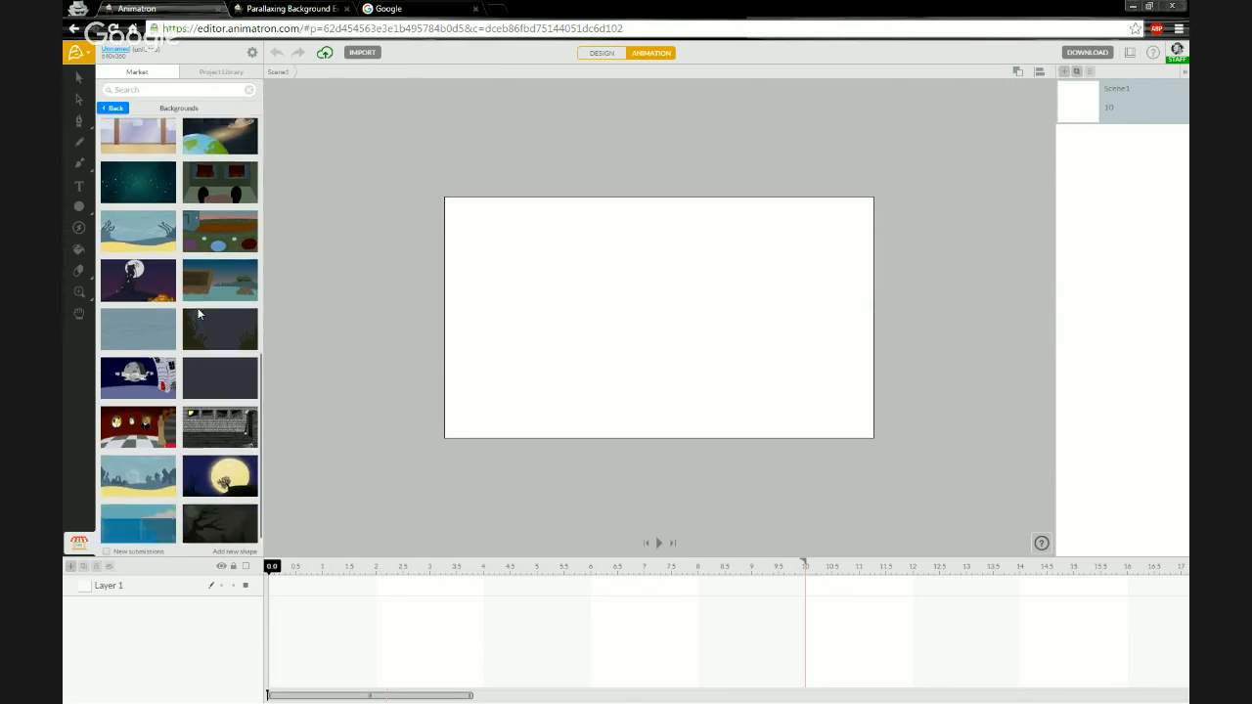
scroll(199, 313, "down", 3)
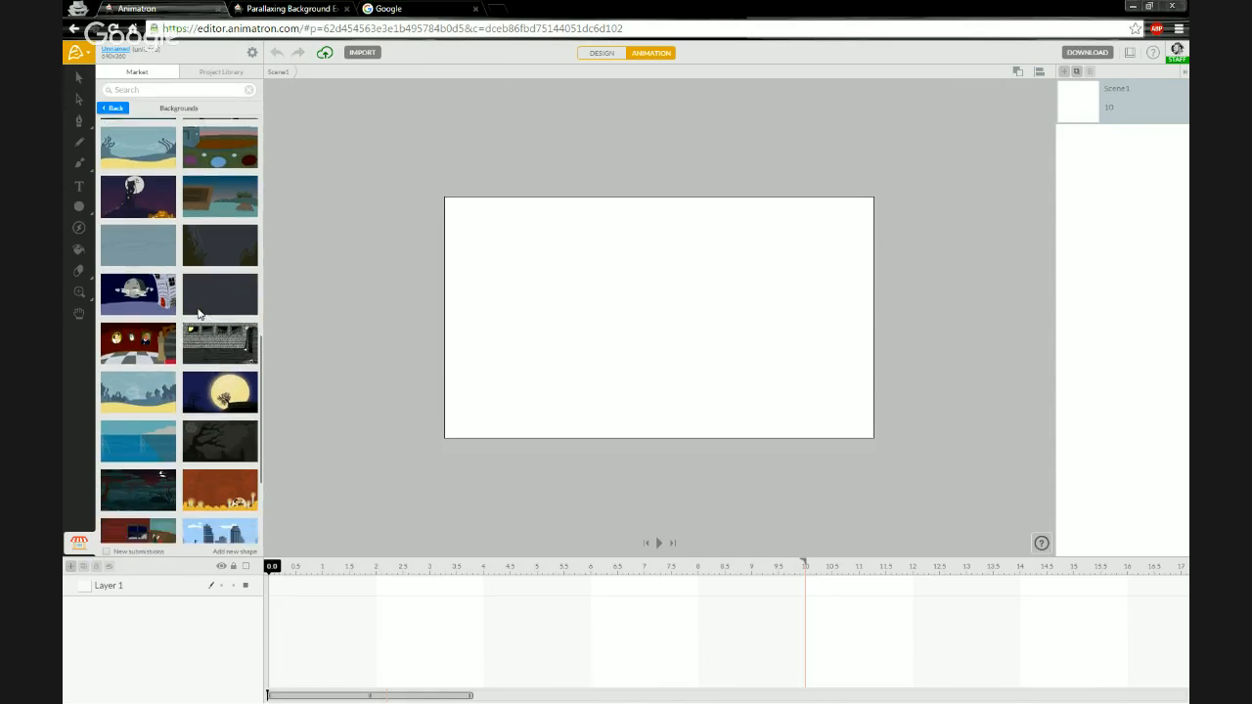
scroll(199, 313, "down", 3)
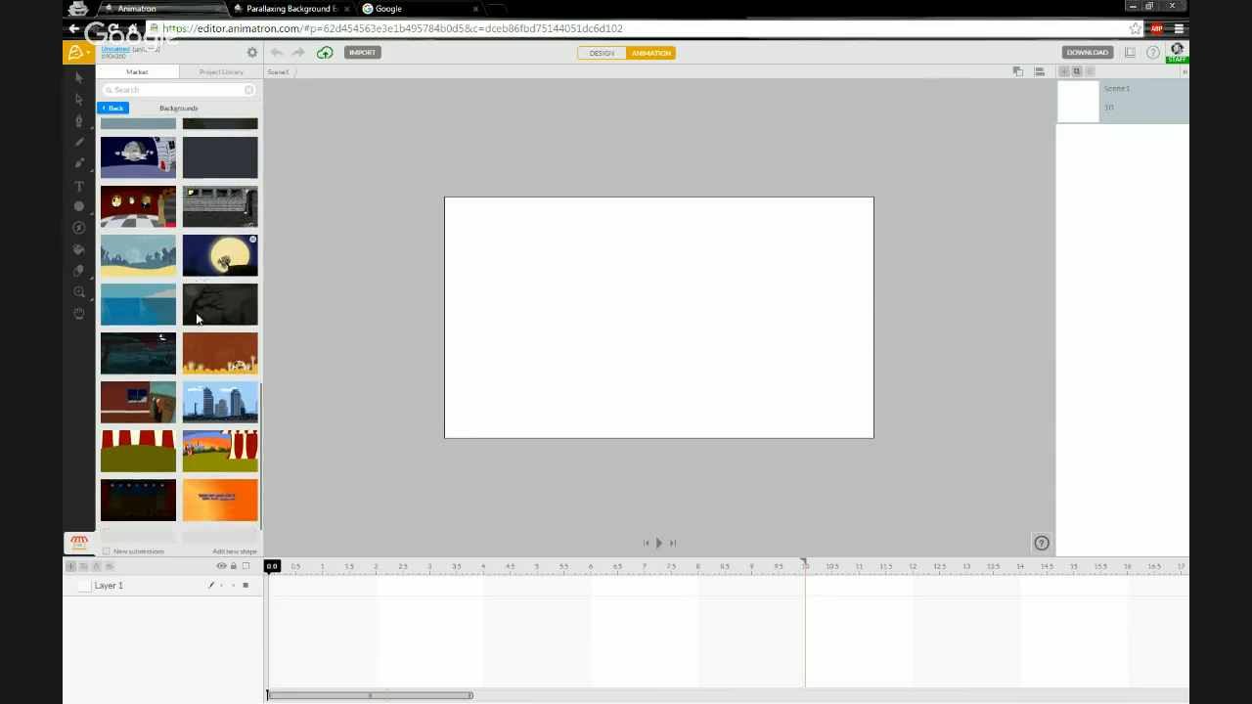
scroll(196, 318, "down", 3)
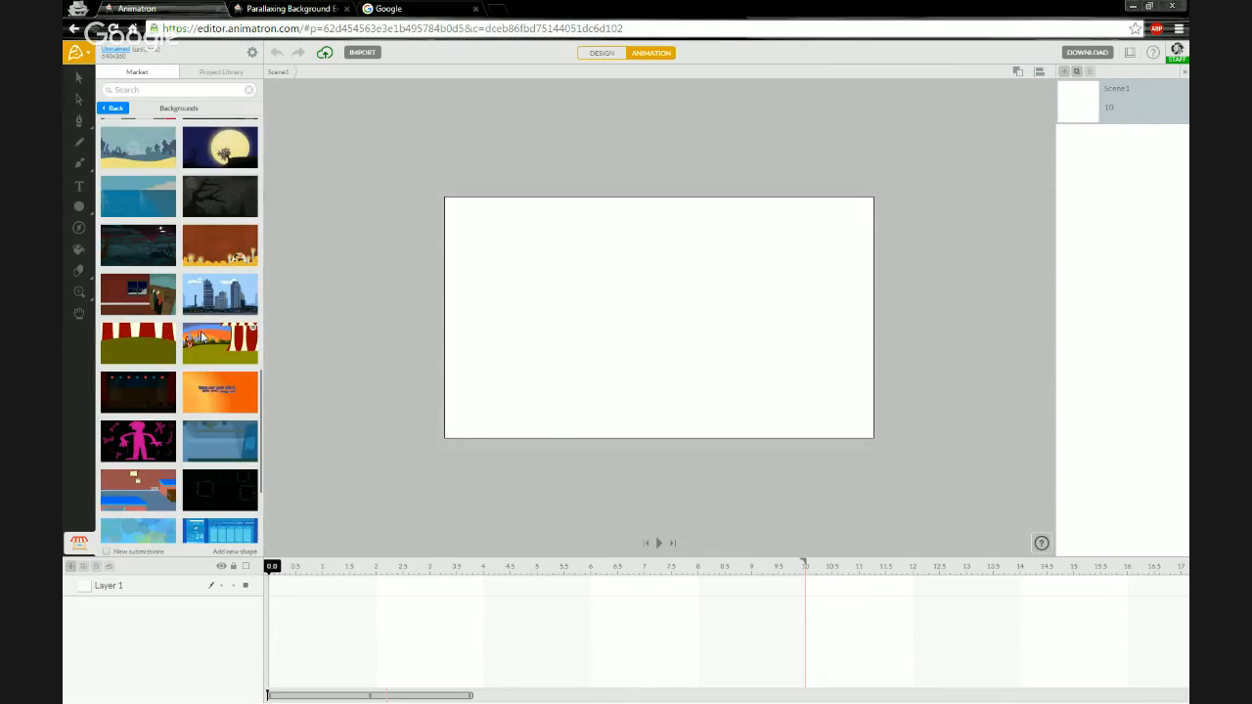
scroll(201, 337, "down", 1)
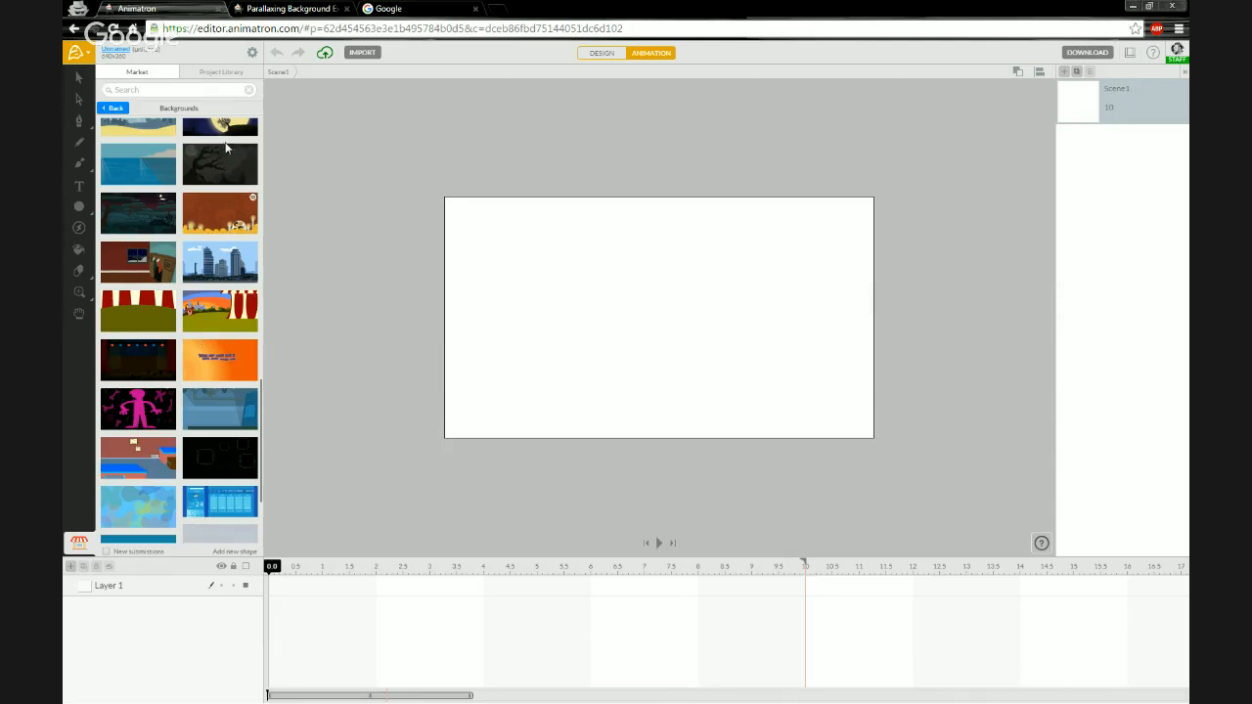
left_click(285, 8)
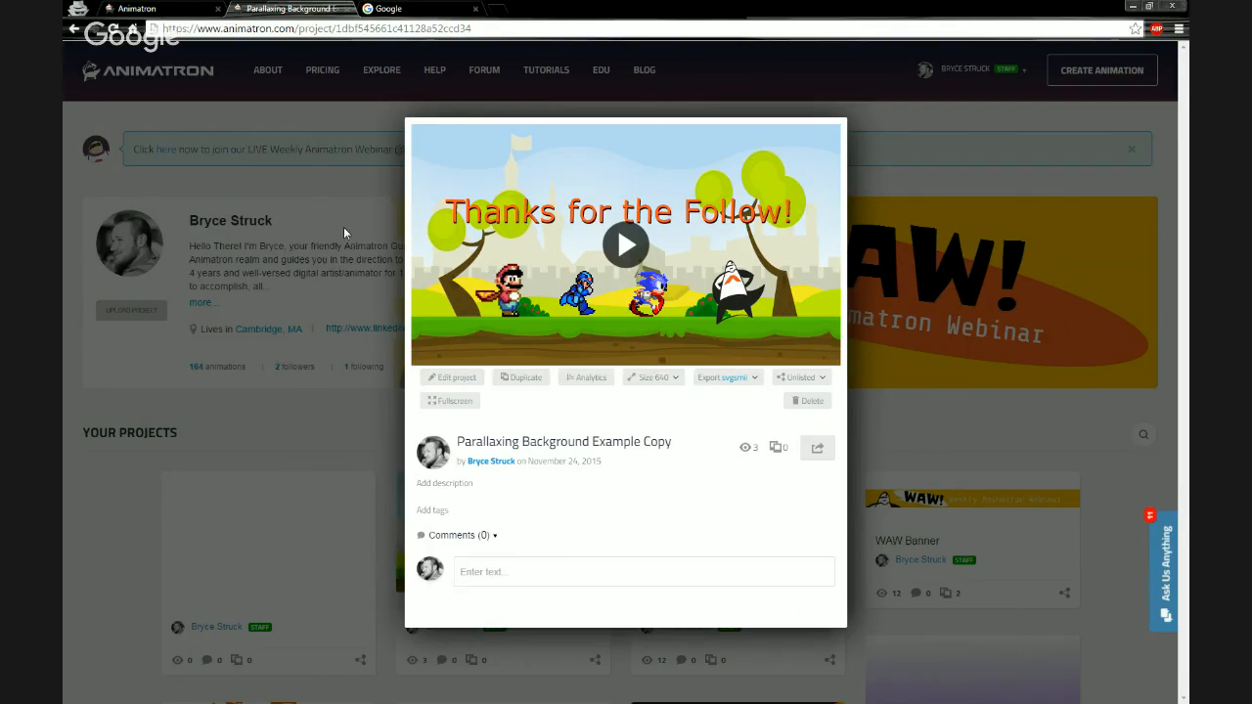
left_click(184, 9)
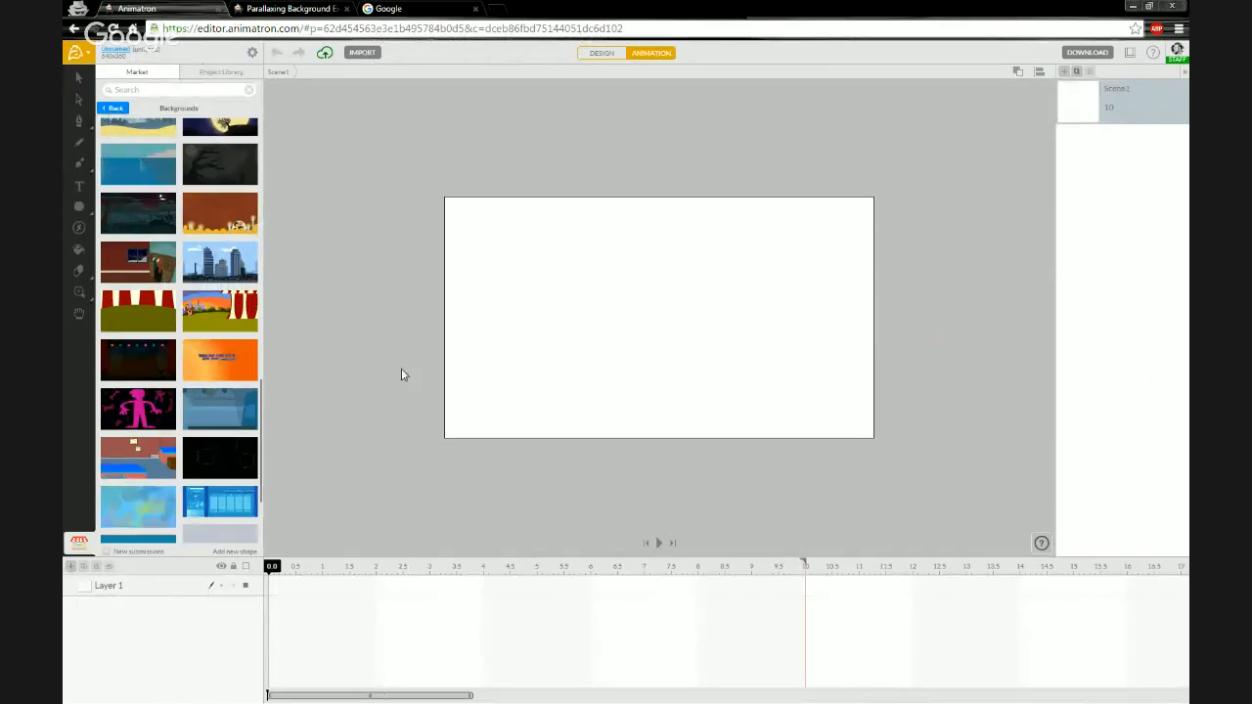
- Place the Classic hills-and-clouds background from the library onto the stage
scroll(194, 402, "down", 1)
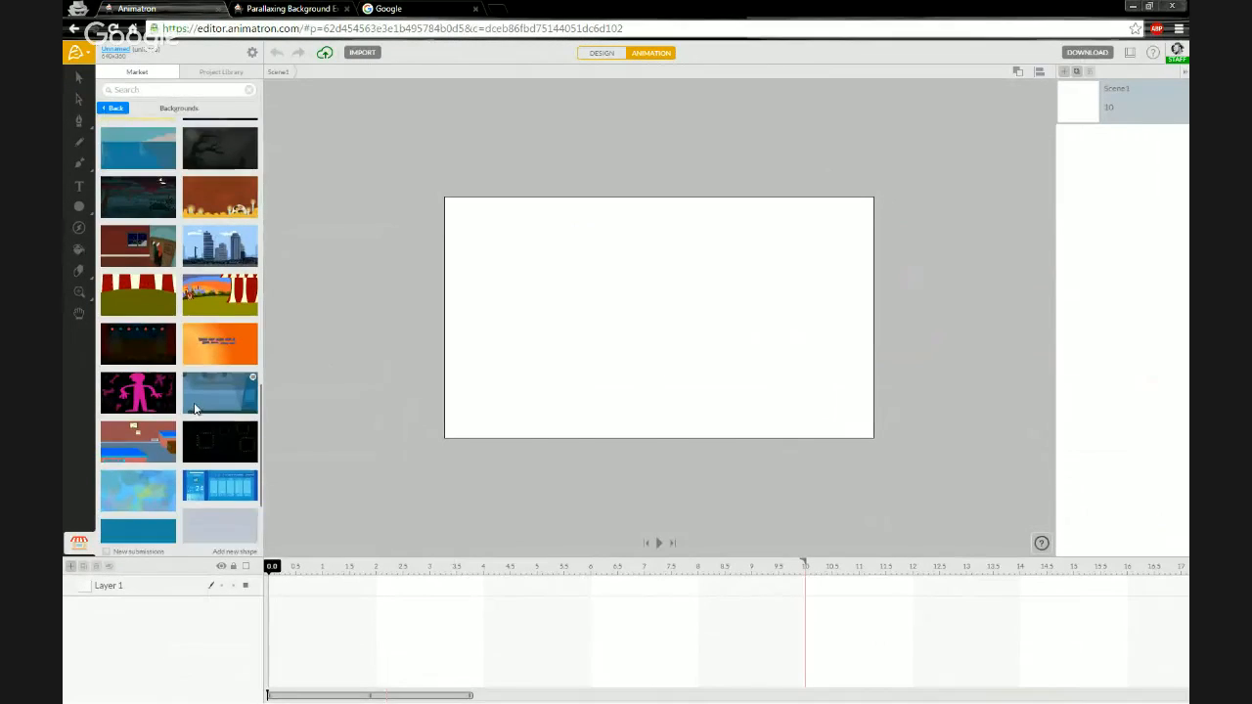
scroll(194, 409, "down", 2)
scroll(194, 408, "down", 2)
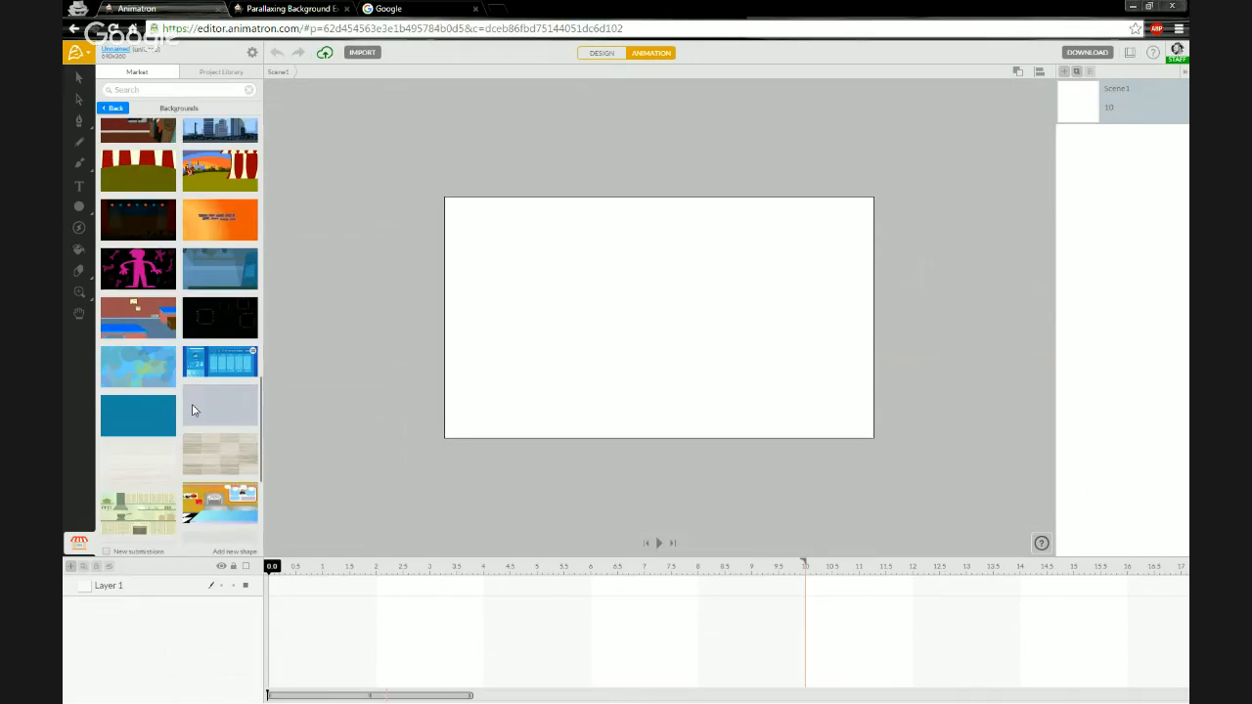
scroll(194, 410, "down", 1)
scroll(193, 411, "down", 5)
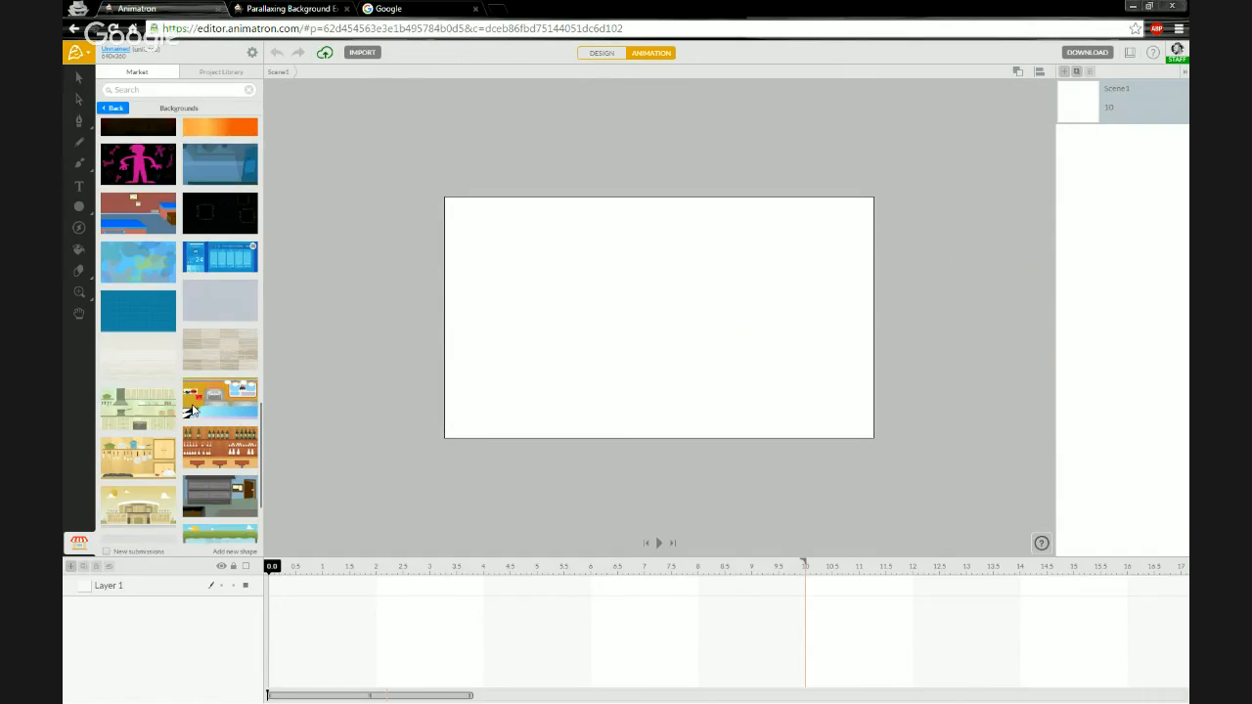
scroll(193, 411, "down", 4)
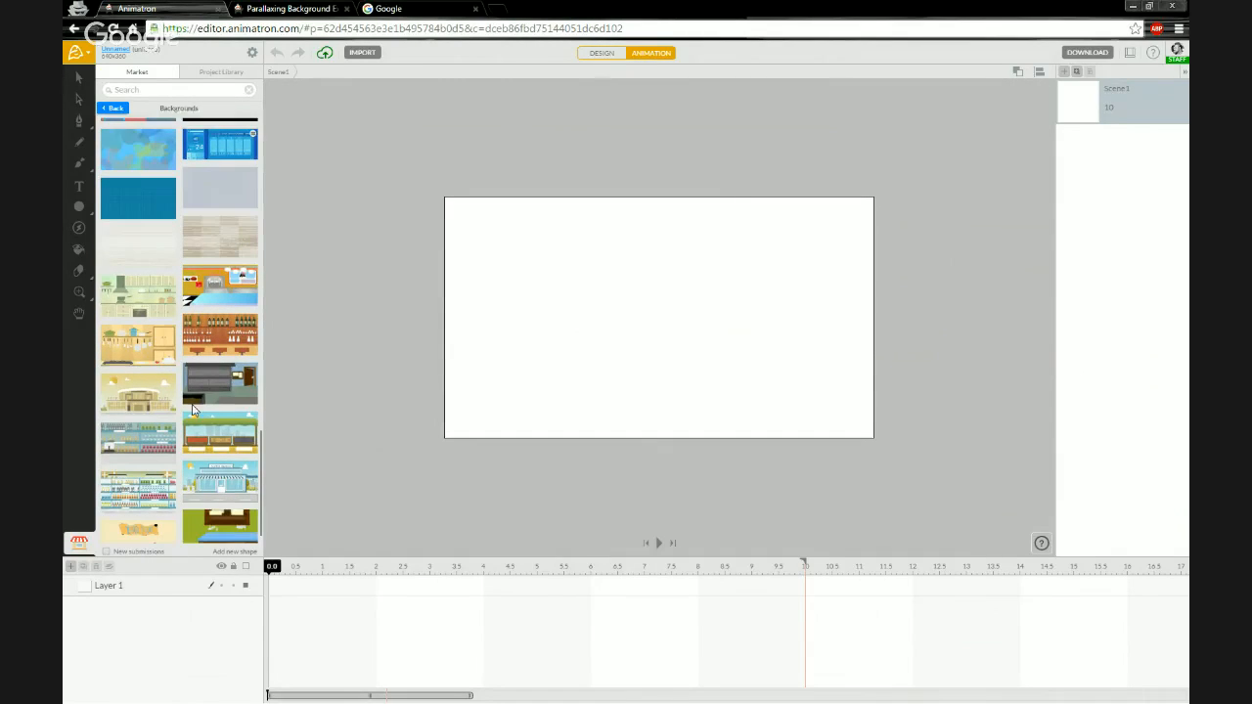
scroll(193, 411, "down", 7)
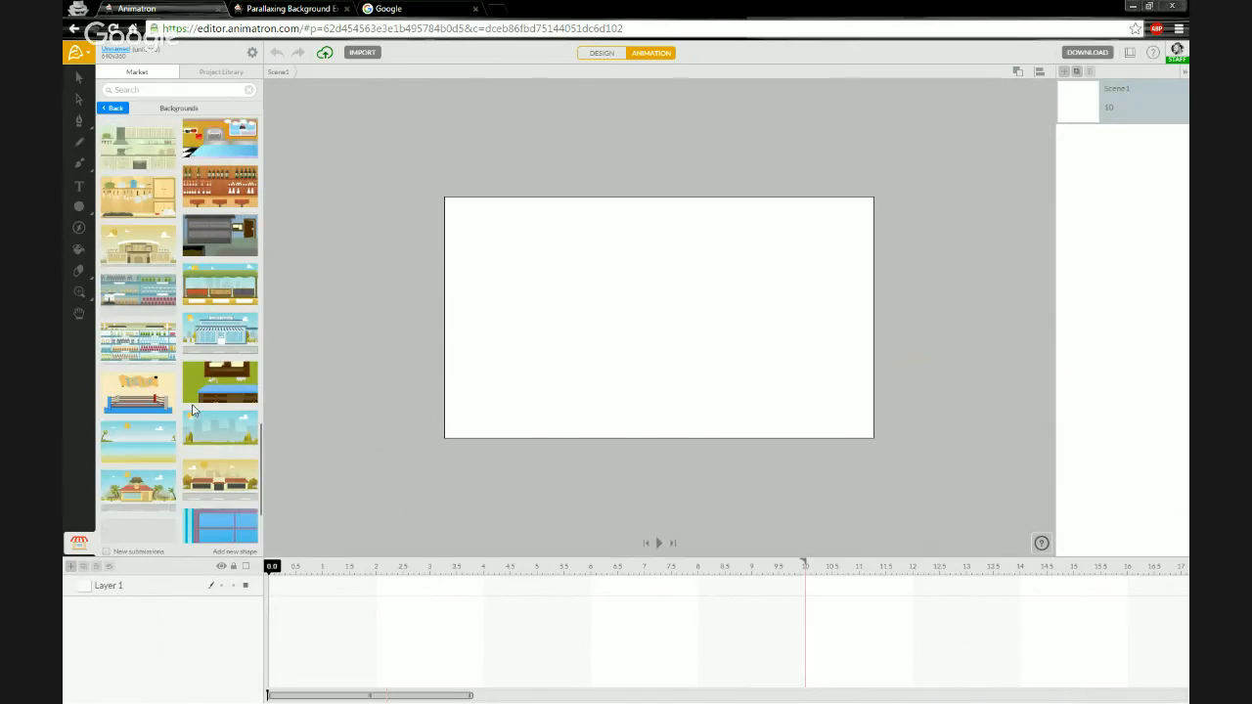
scroll(193, 410, "down", 7)
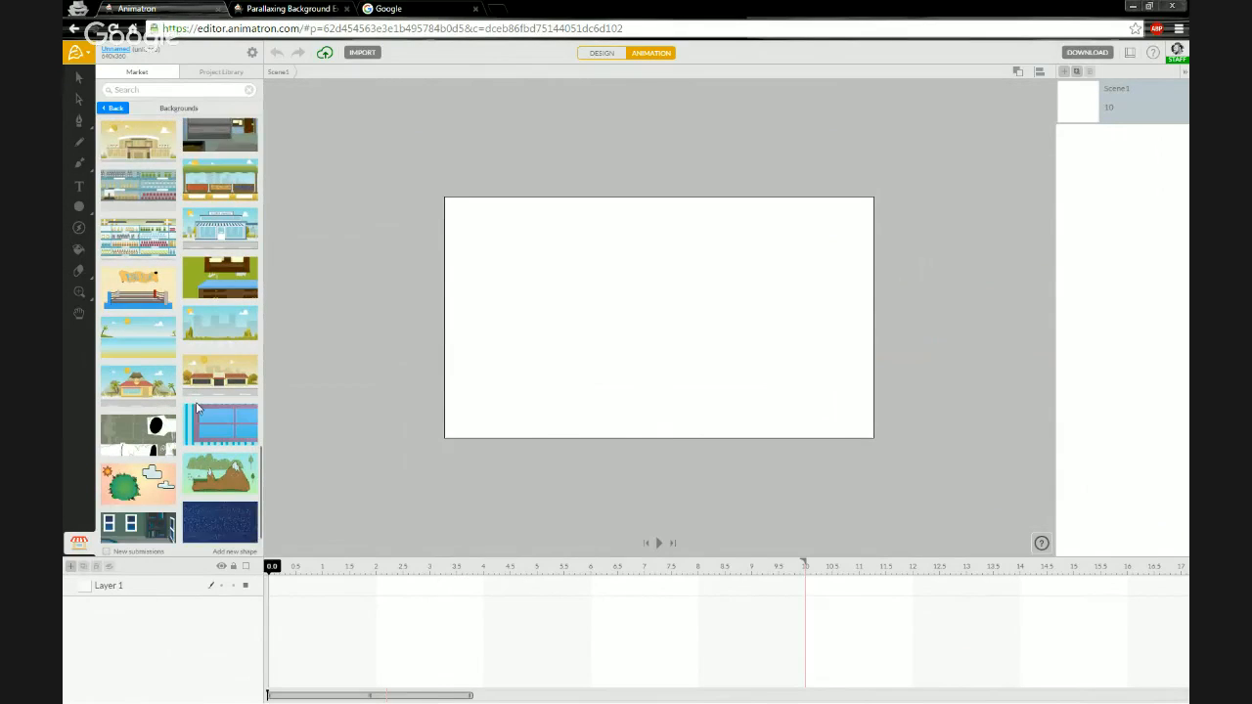
scroll(206, 407, "down", 7)
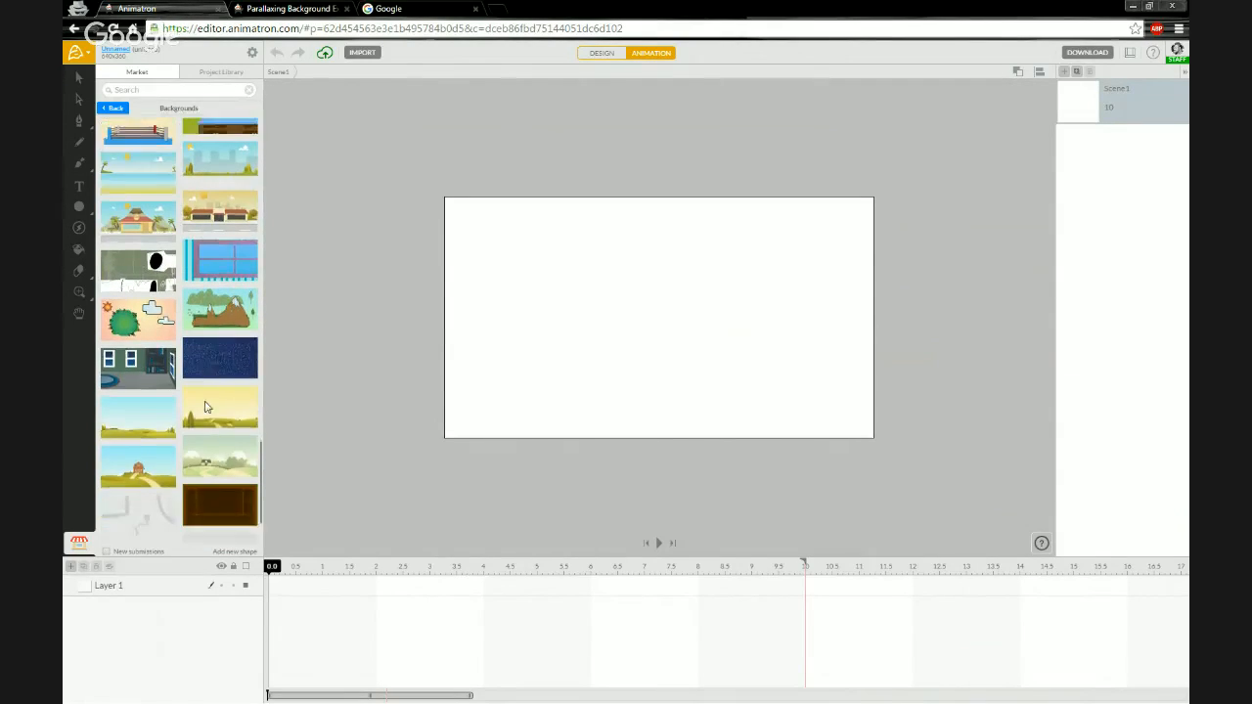
scroll(203, 408, "down", 5)
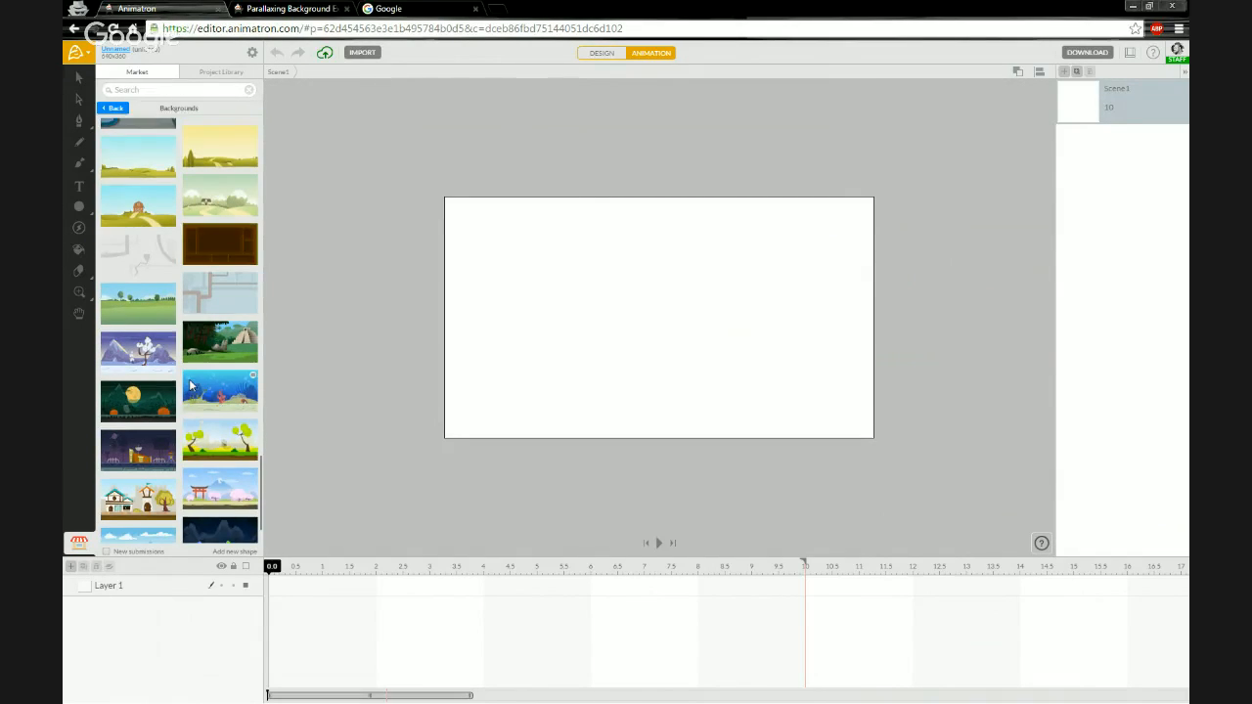
scroll(192, 391, "down", 2)
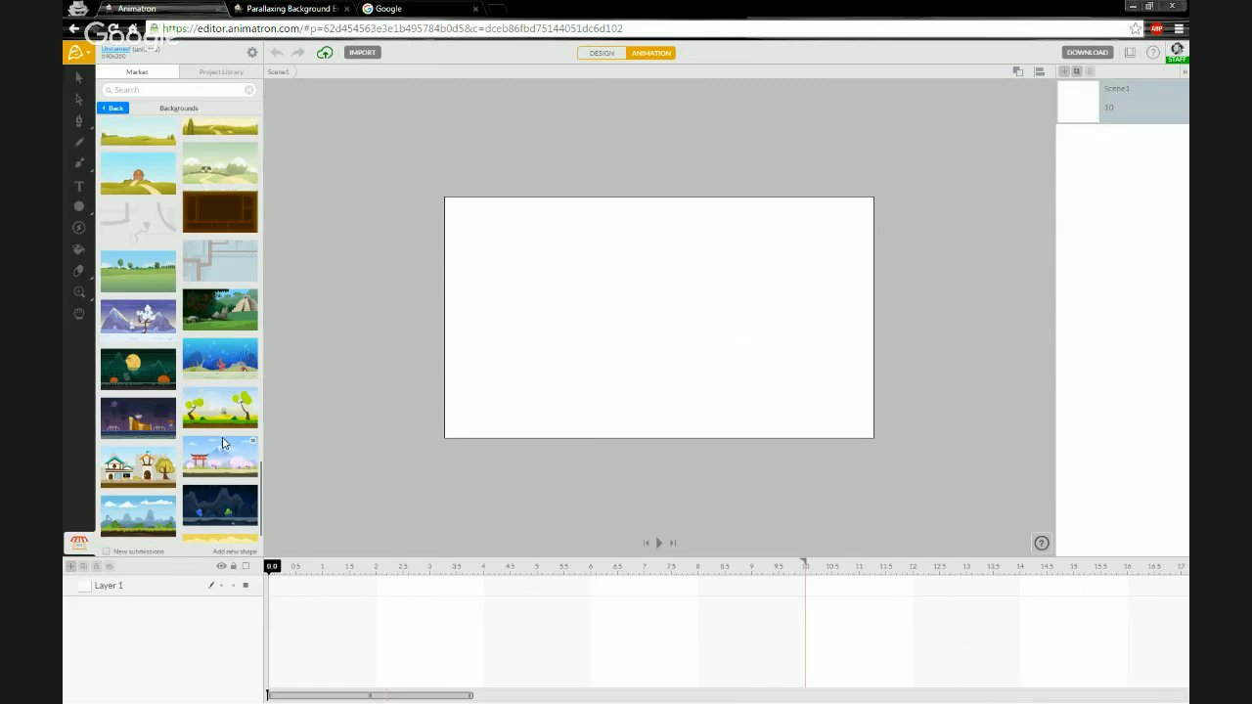
scroll(223, 443, "down", 2)
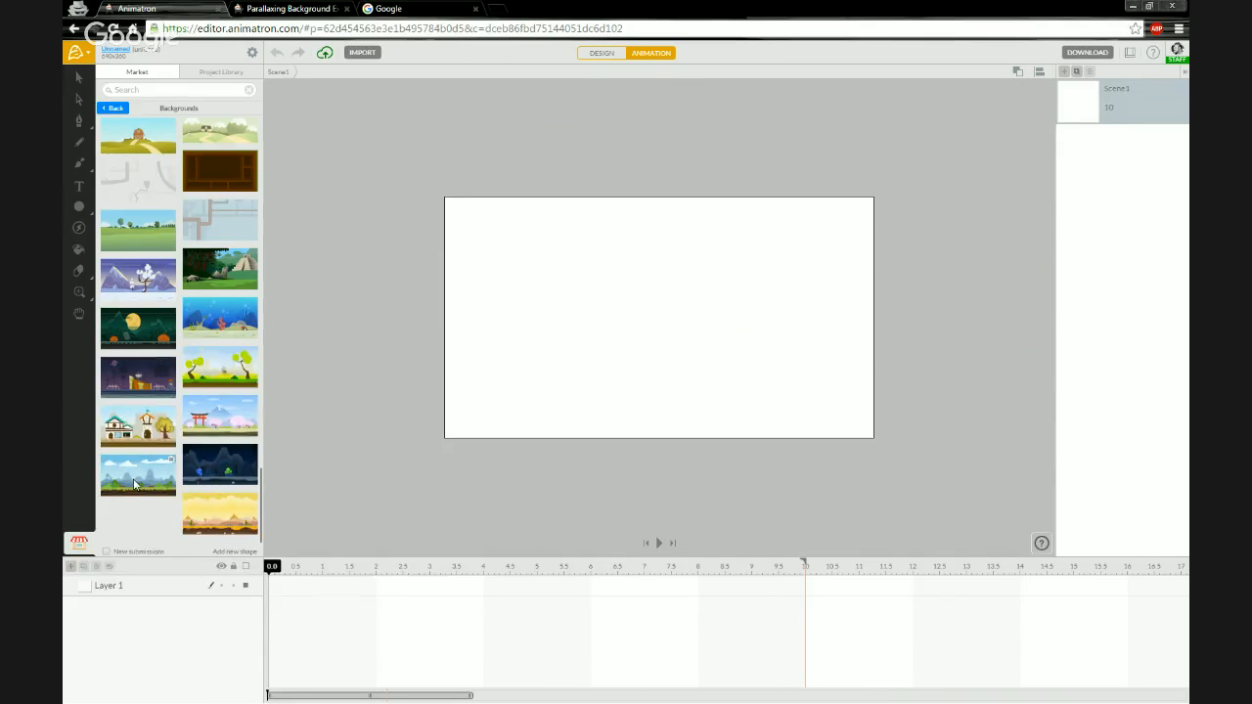
left_click_drag(135, 484, 567, 332)
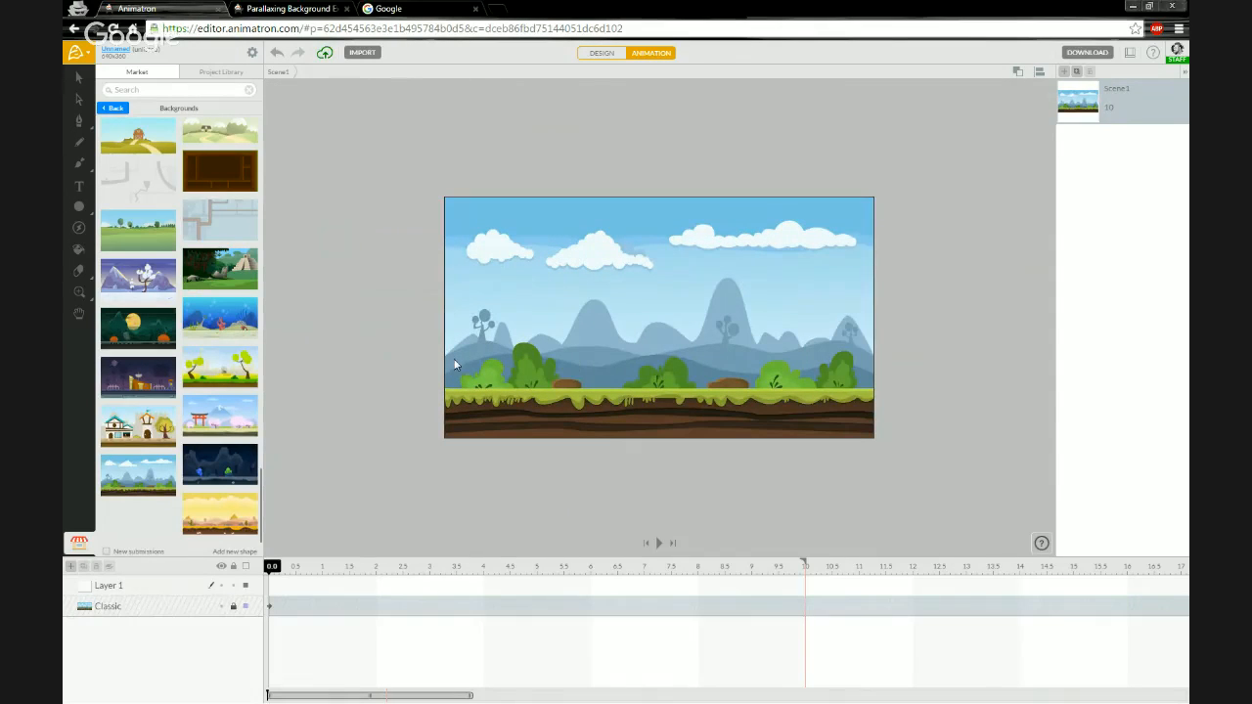
- Go back to the library categories and open the project settings to view the canvas size
left_click(115, 107)
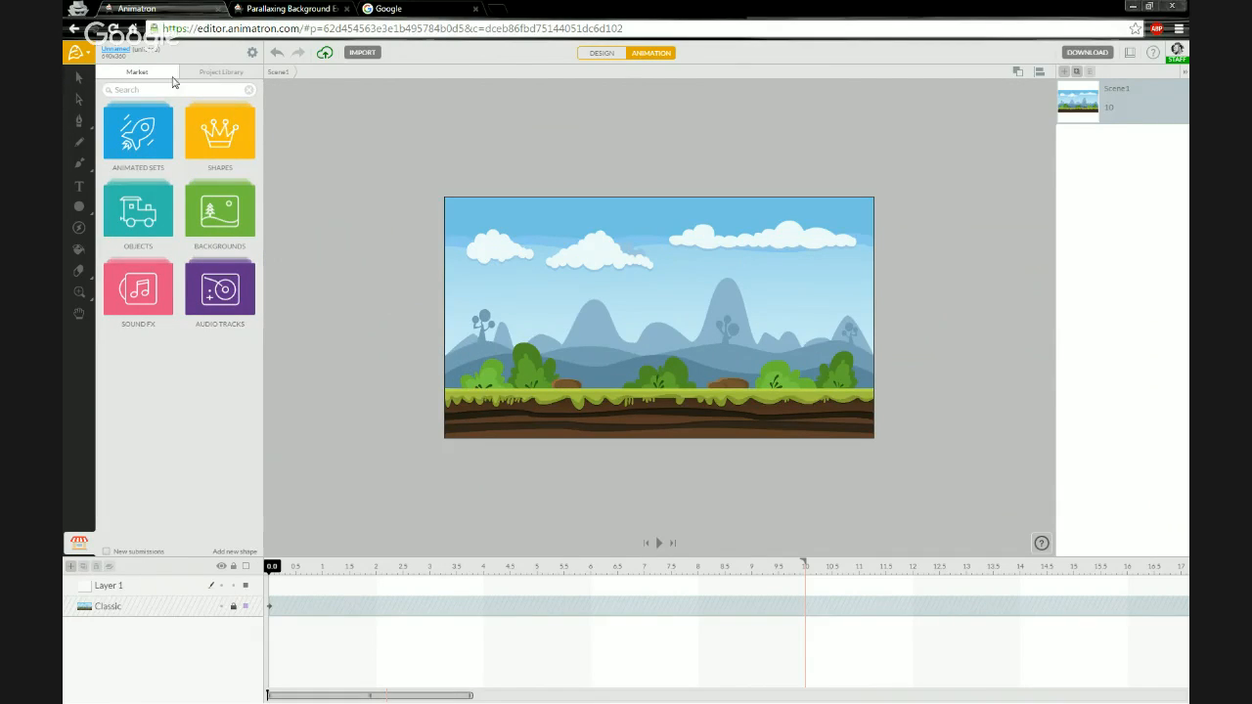
left_click(253, 54)
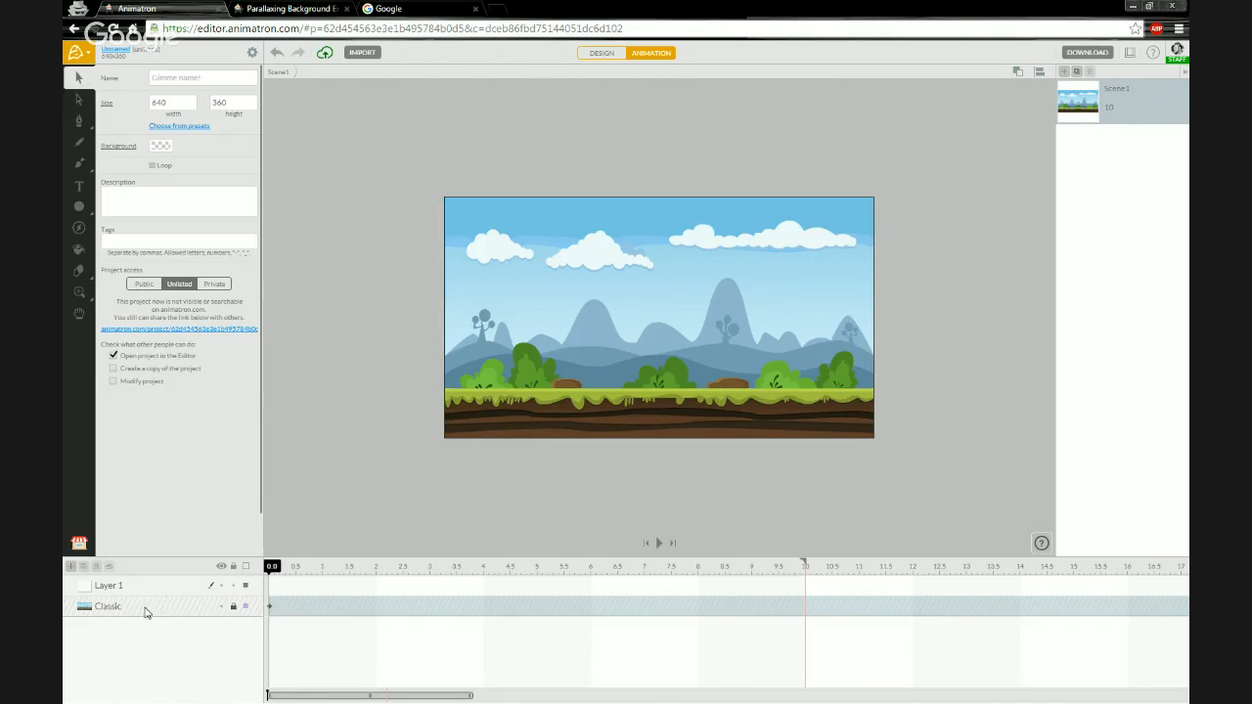
- Select the Classic background layer, drag the background across the stage, and undo the move
left_click(233, 607)
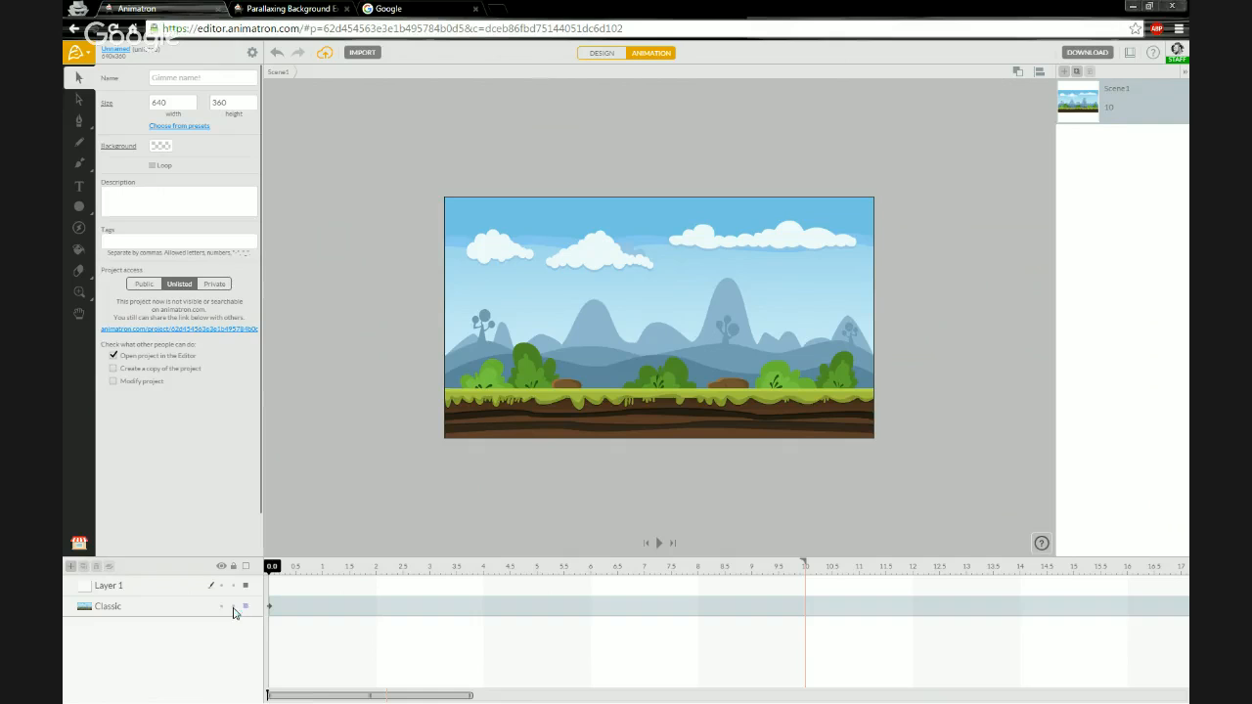
left_click(572, 368)
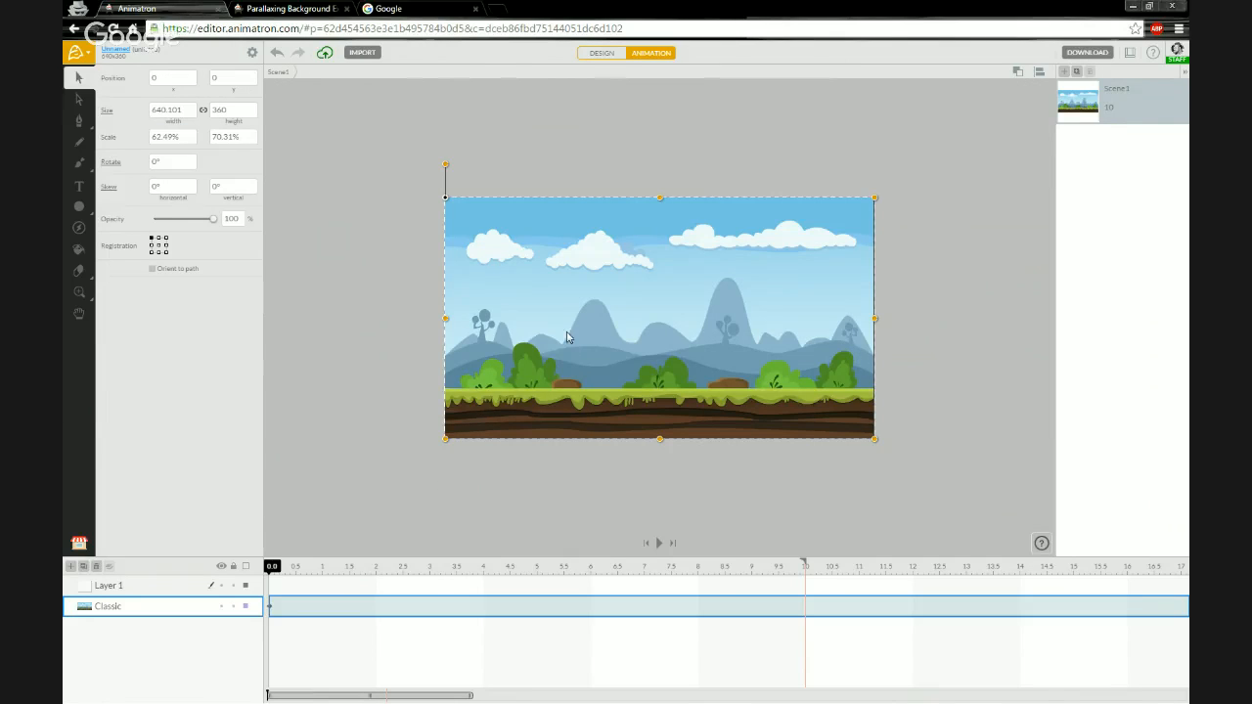
left_click_drag(567, 337, 631, 306)
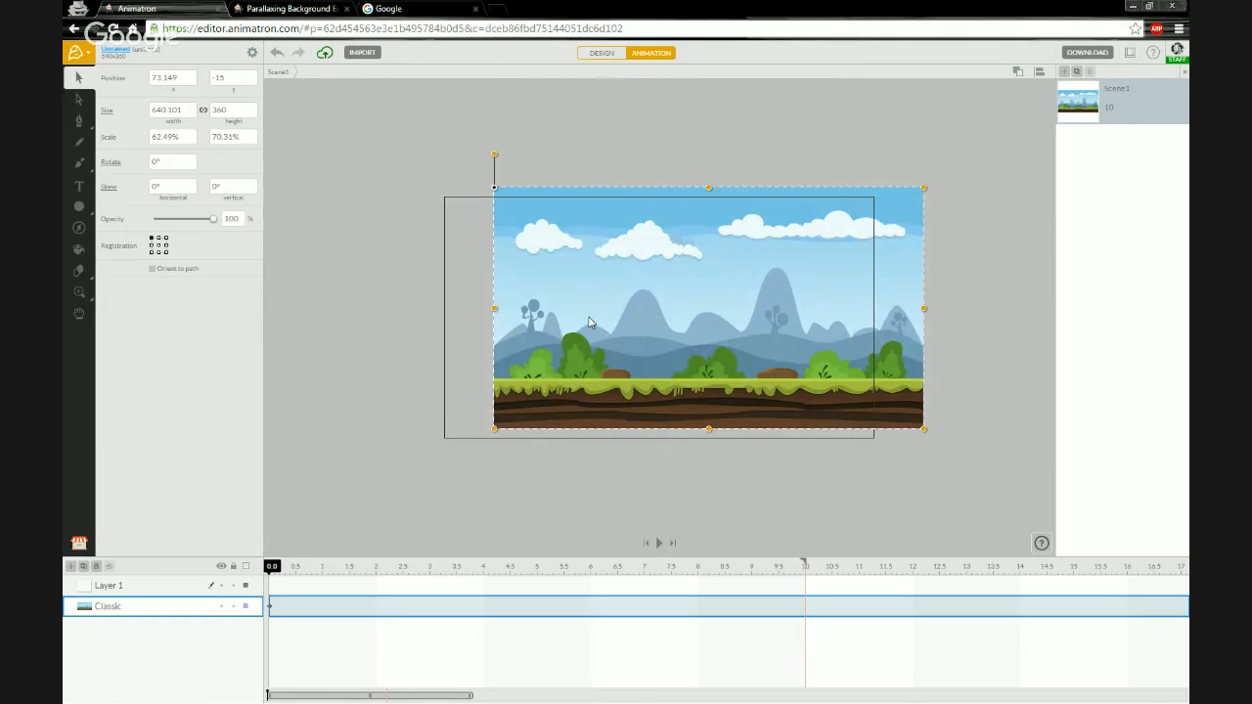
key("ctrl+z")
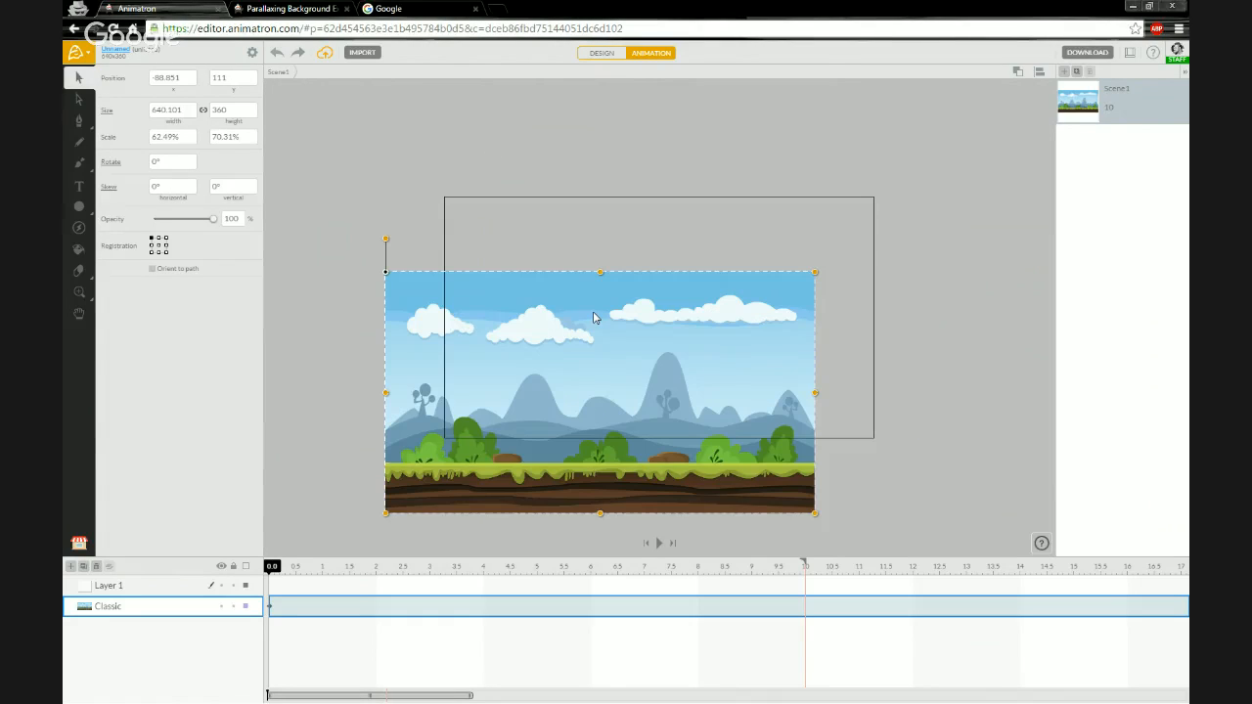
- Undo the background move and delete the empty Layer 1
key("ctrl+z")
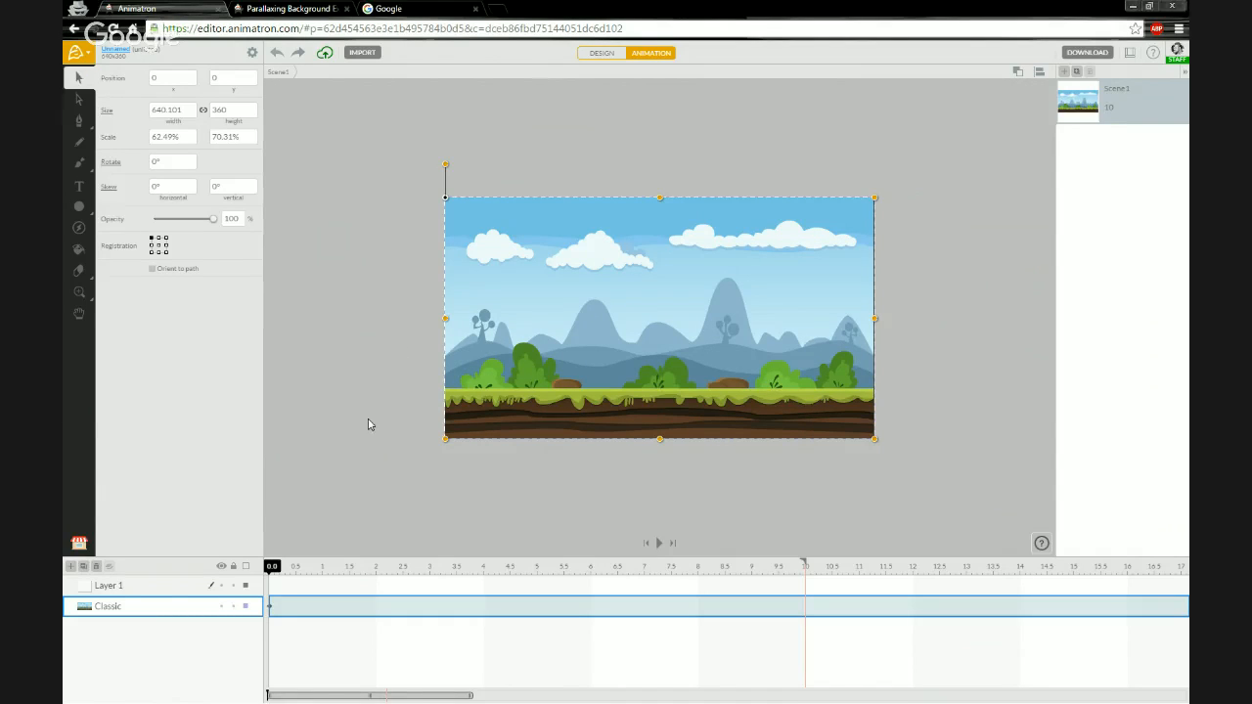
left_click(129, 584)
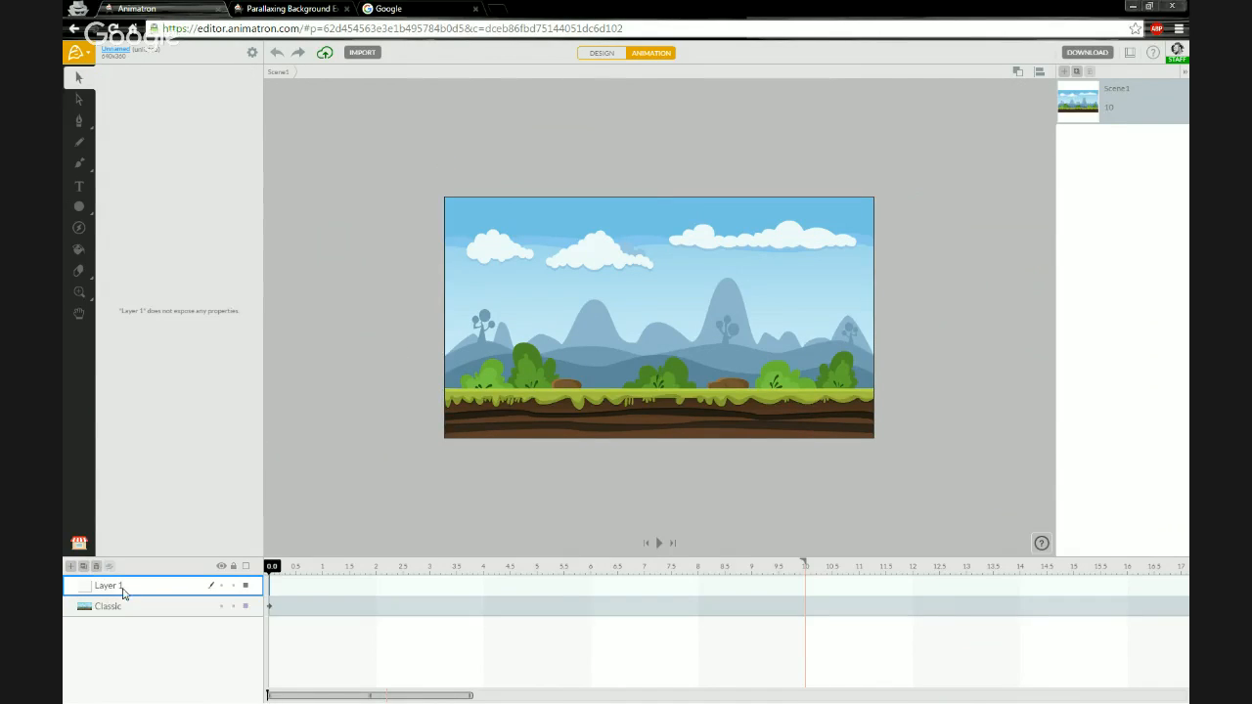
key("Delete")
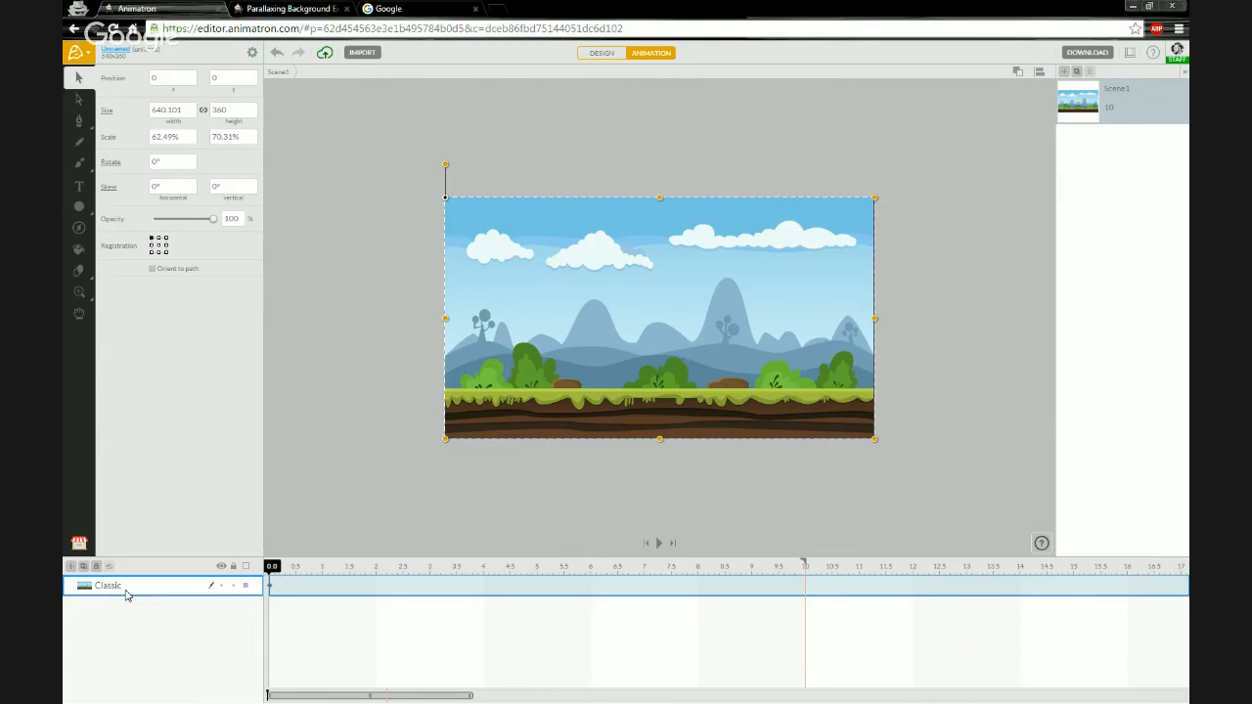
- Break apart the Classic movie clip into its separate layers and deselect it
right_click(127, 594)
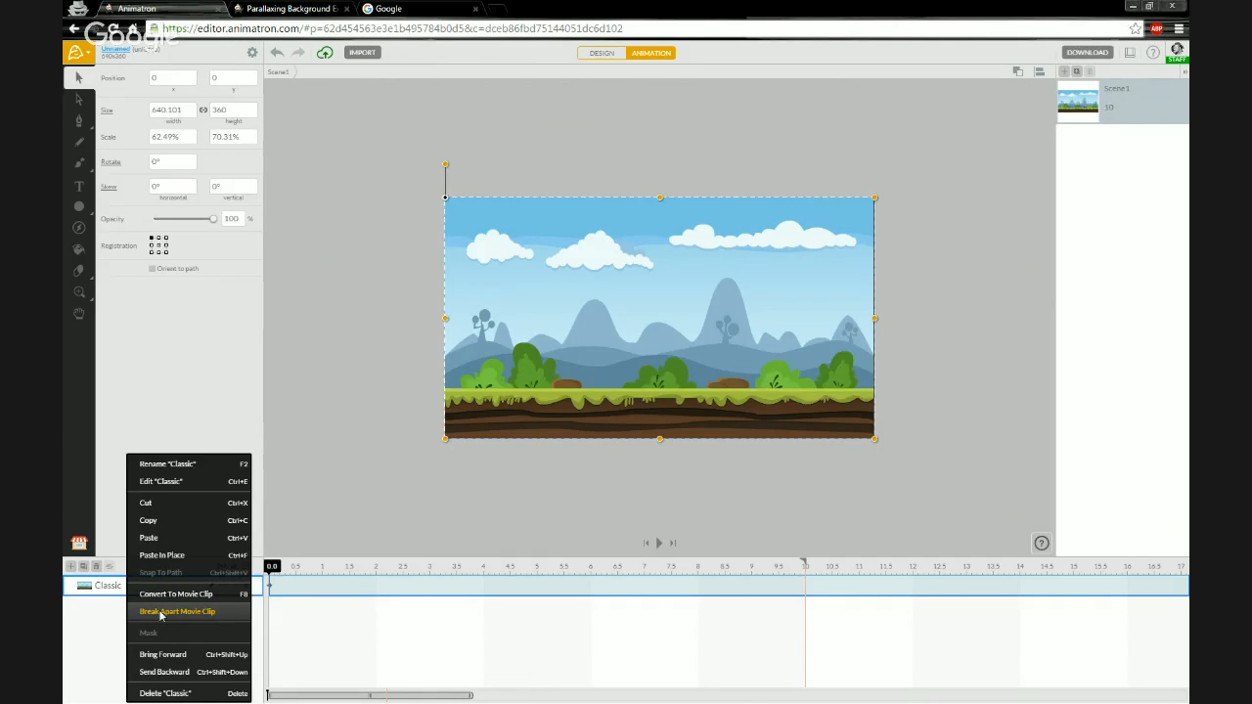
left_click(161, 613)
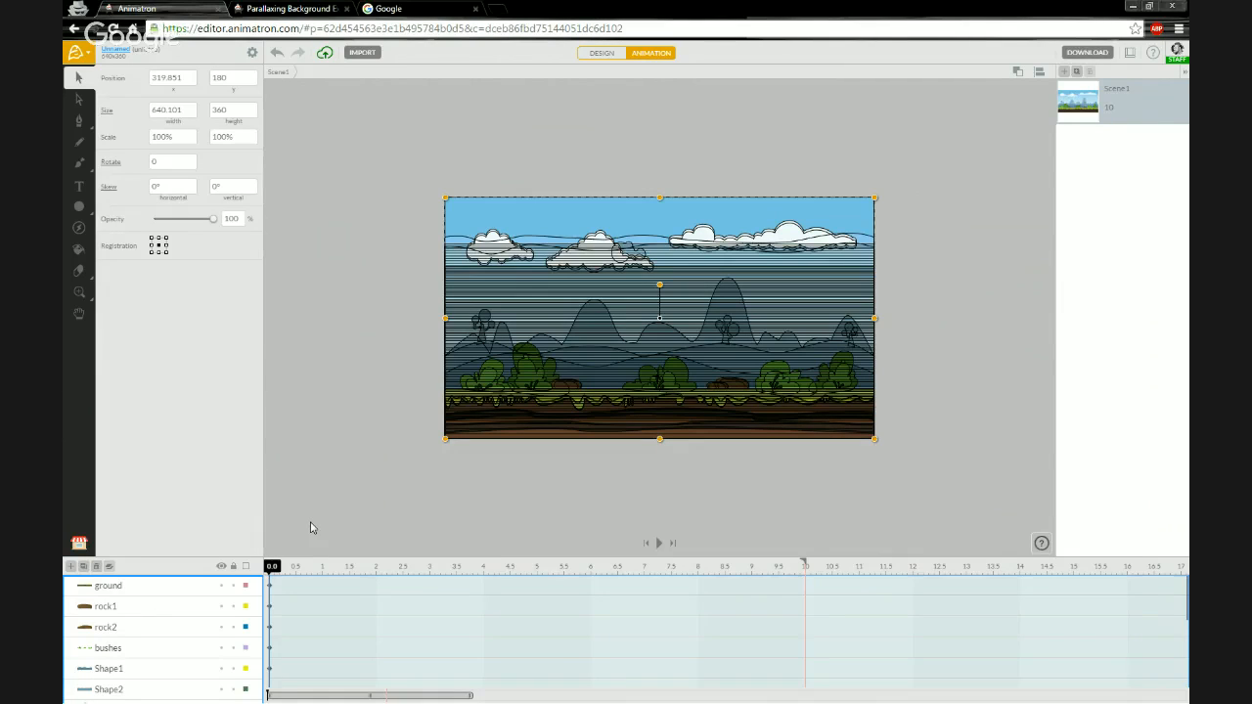
left_click(343, 453)
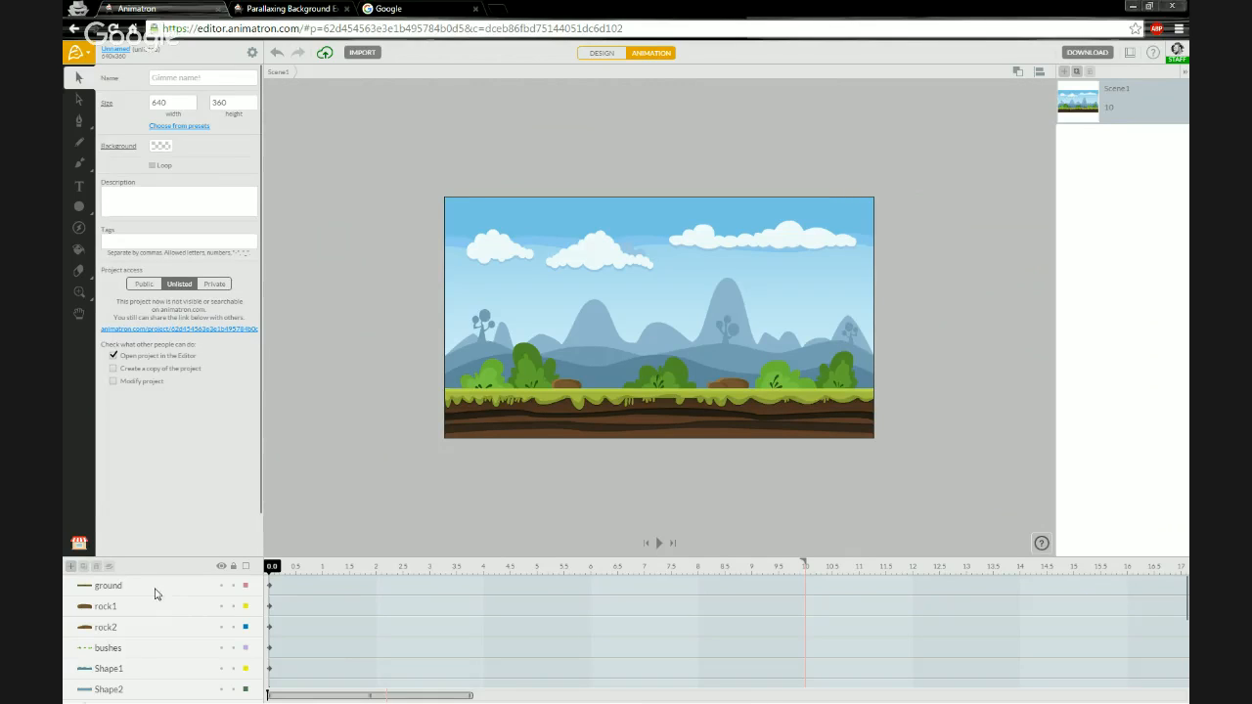
- Select the ground layer and toggle its visibility on and off to see which artwork it holds
left_click(145, 593)
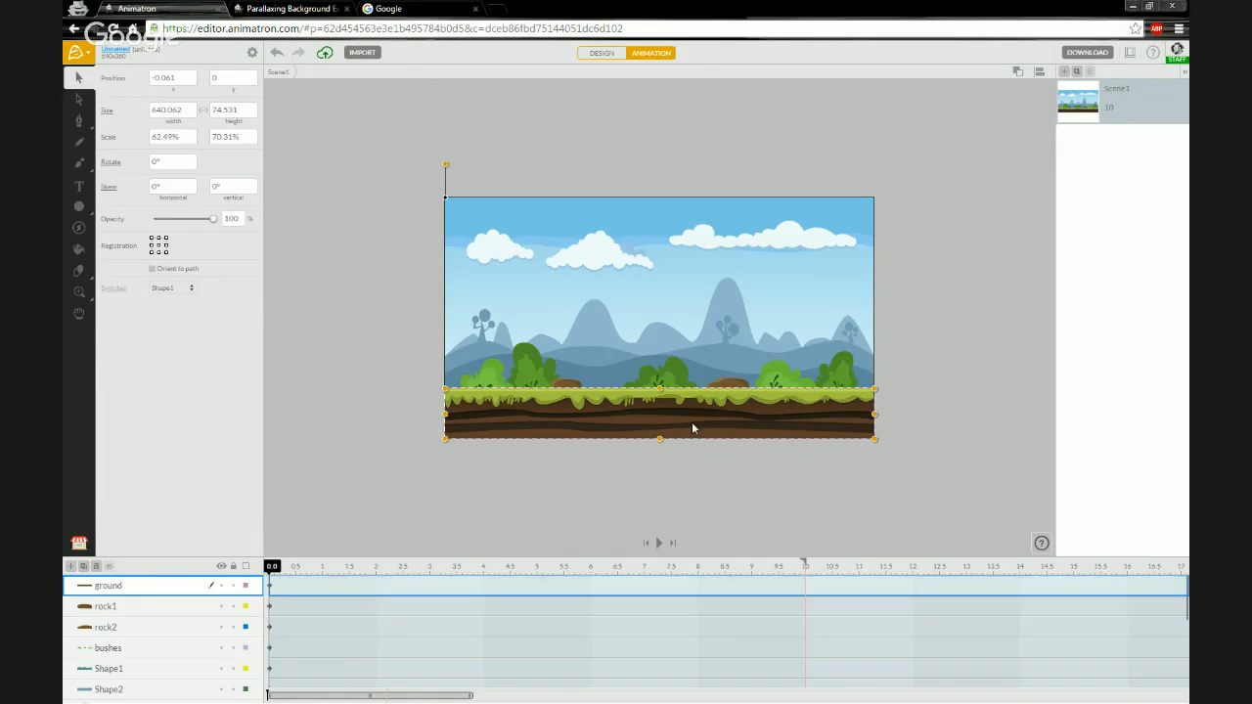
scroll(692, 426, "up", 2)
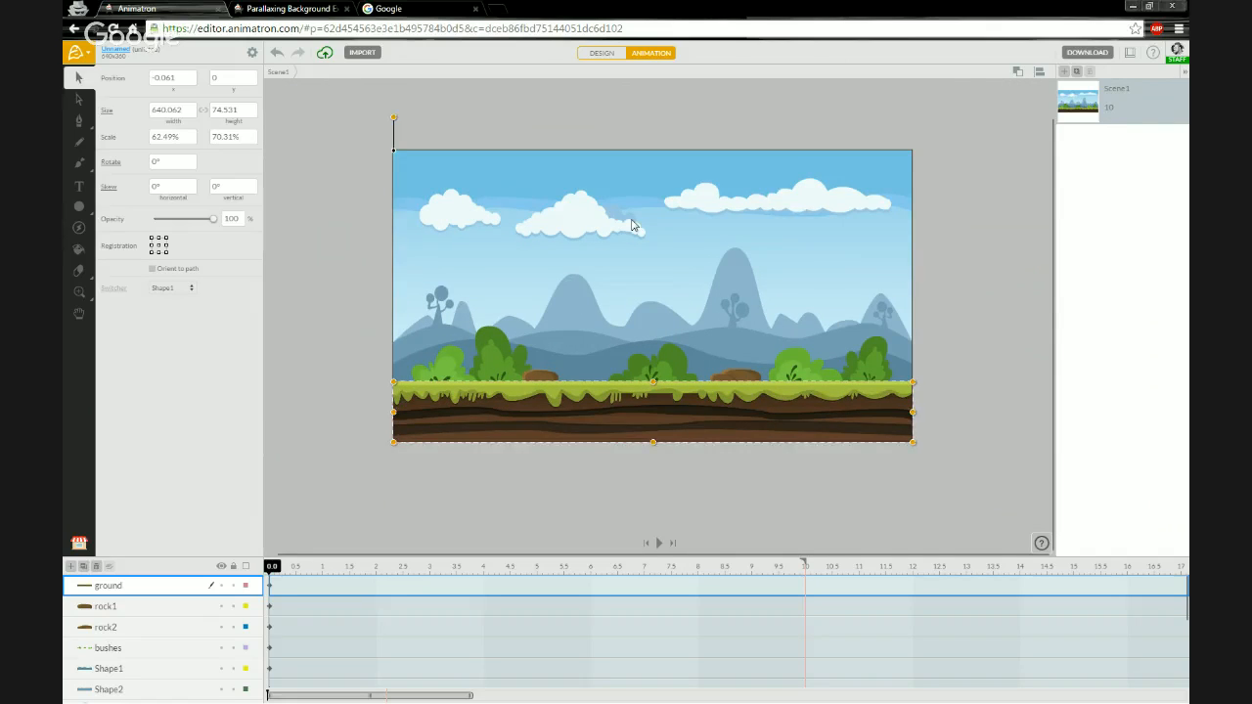
scroll(634, 224, "up", 3)
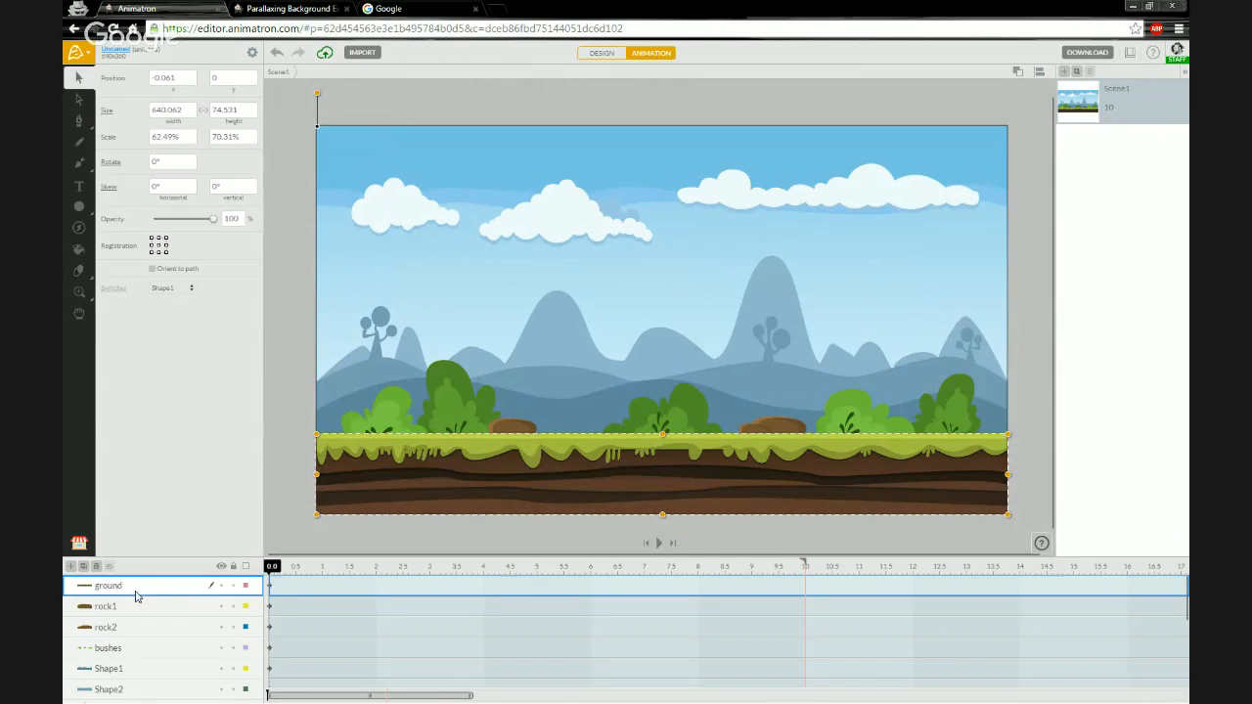
left_click(222, 586)
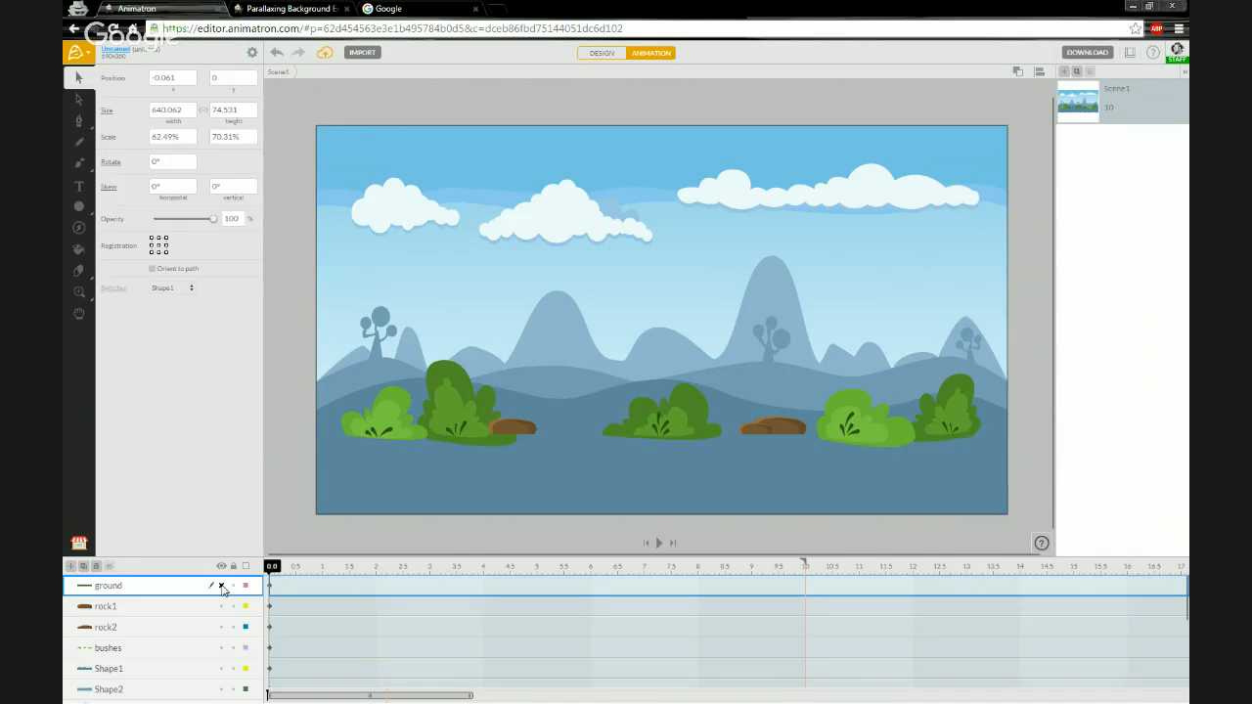
left_click(222, 586)
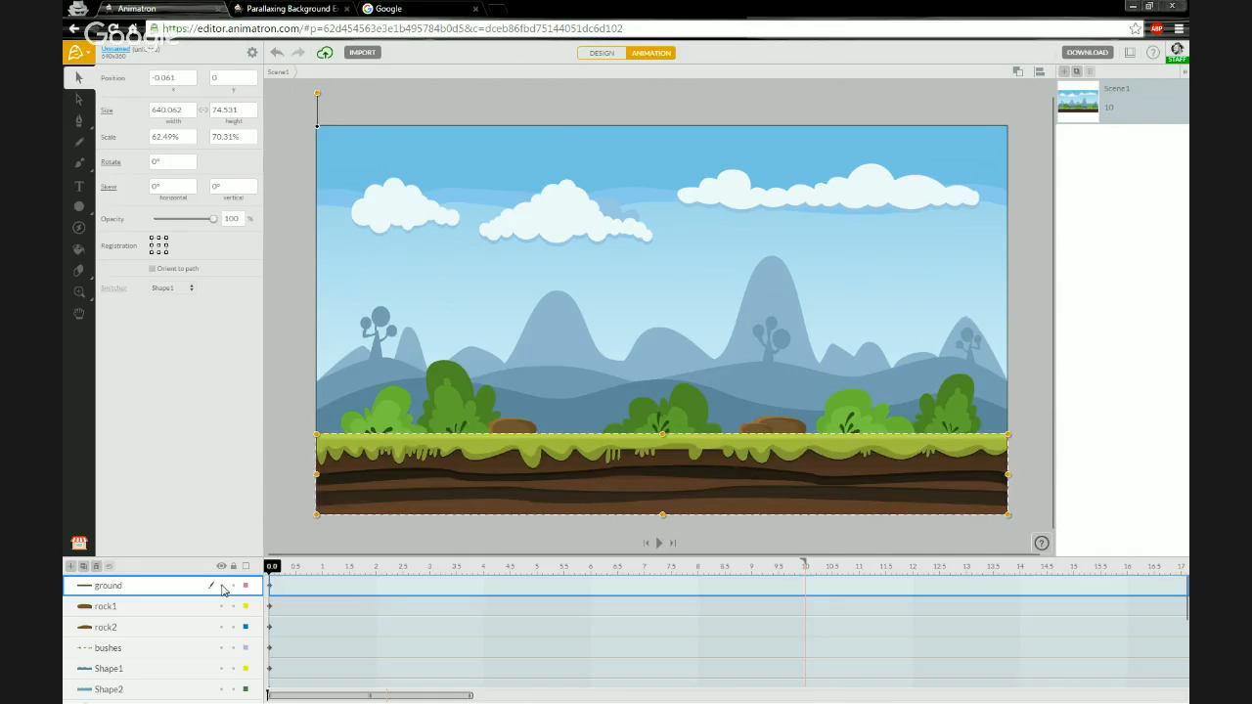
left_click(223, 588)
left_click(223, 587)
left_click(223, 588)
left_click(223, 588)
left_click(223, 588)
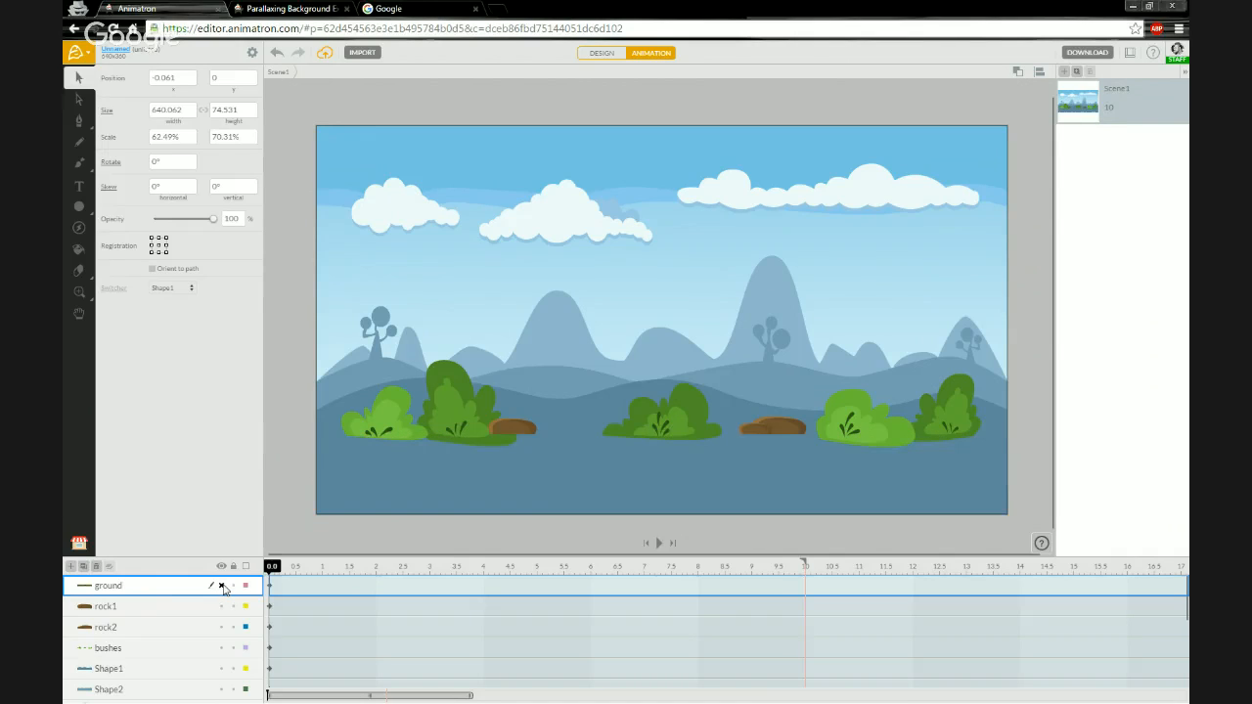
left_click(223, 588)
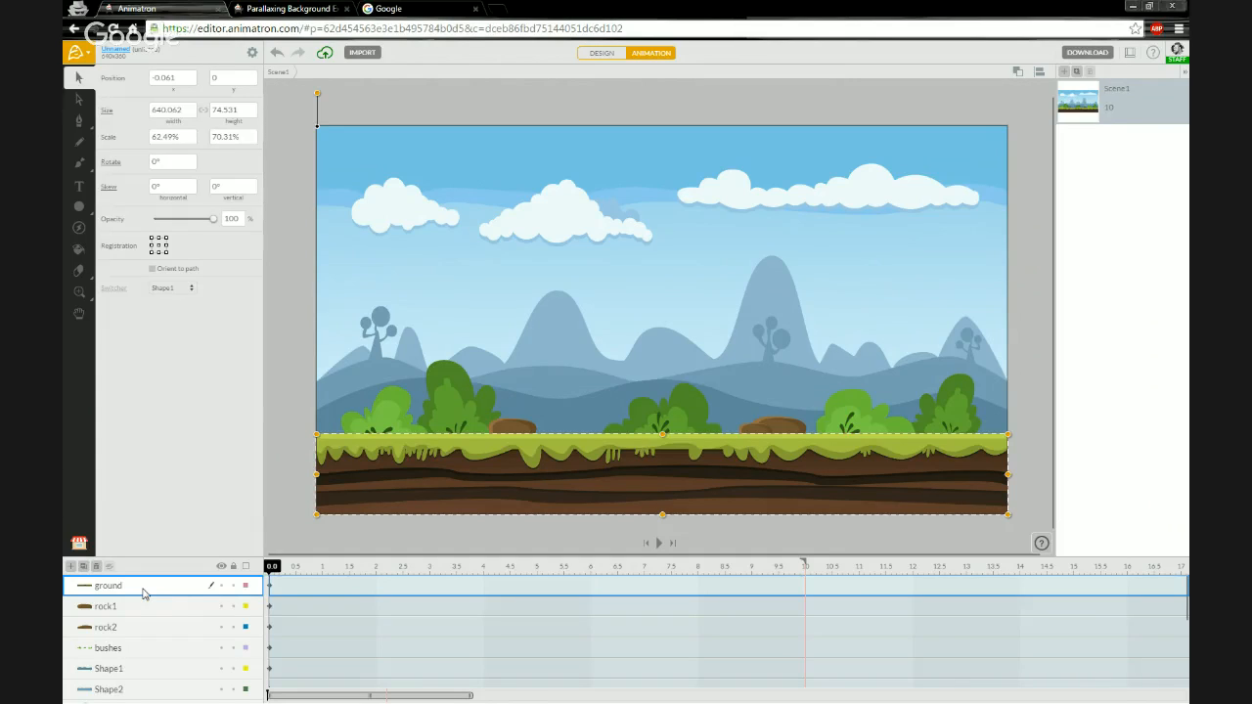
- Select the rock1, rock2 and bushes layers in turn, toggling the bushes layer's visibility to identify it
scroll(143, 594, "down", 1)
scroll(143, 593, "up", 1)
left_click(138, 608)
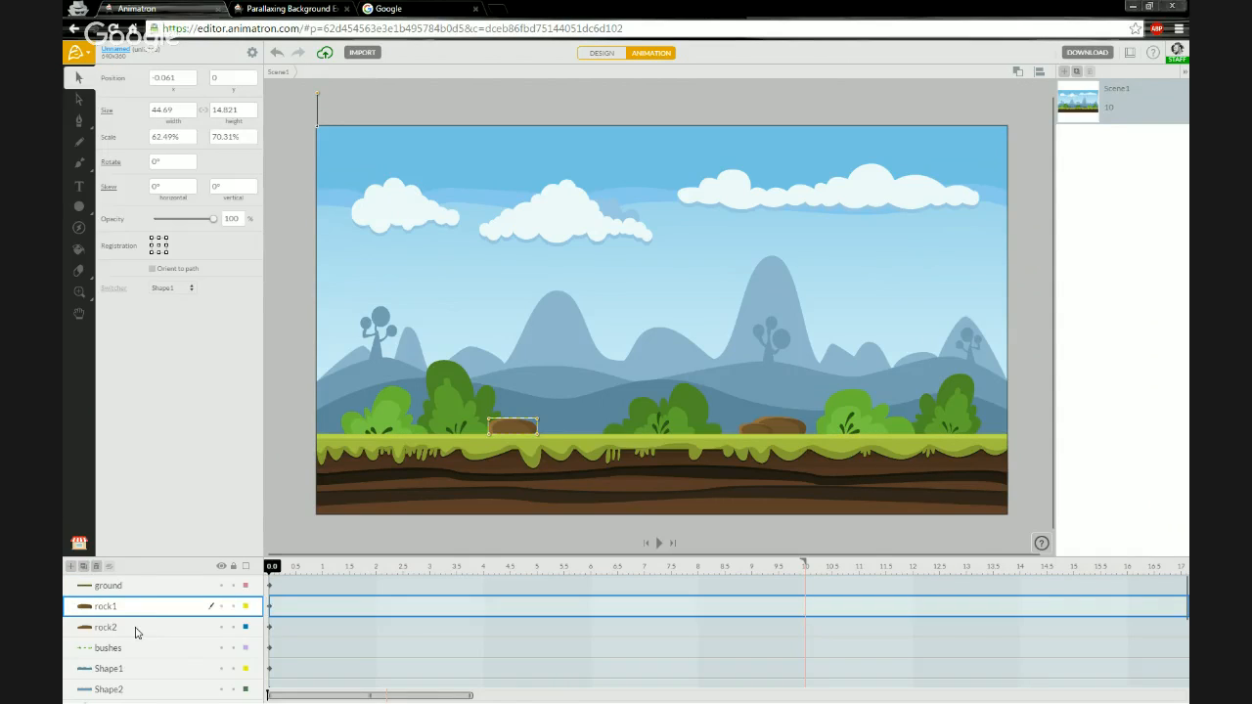
left_click(137, 629)
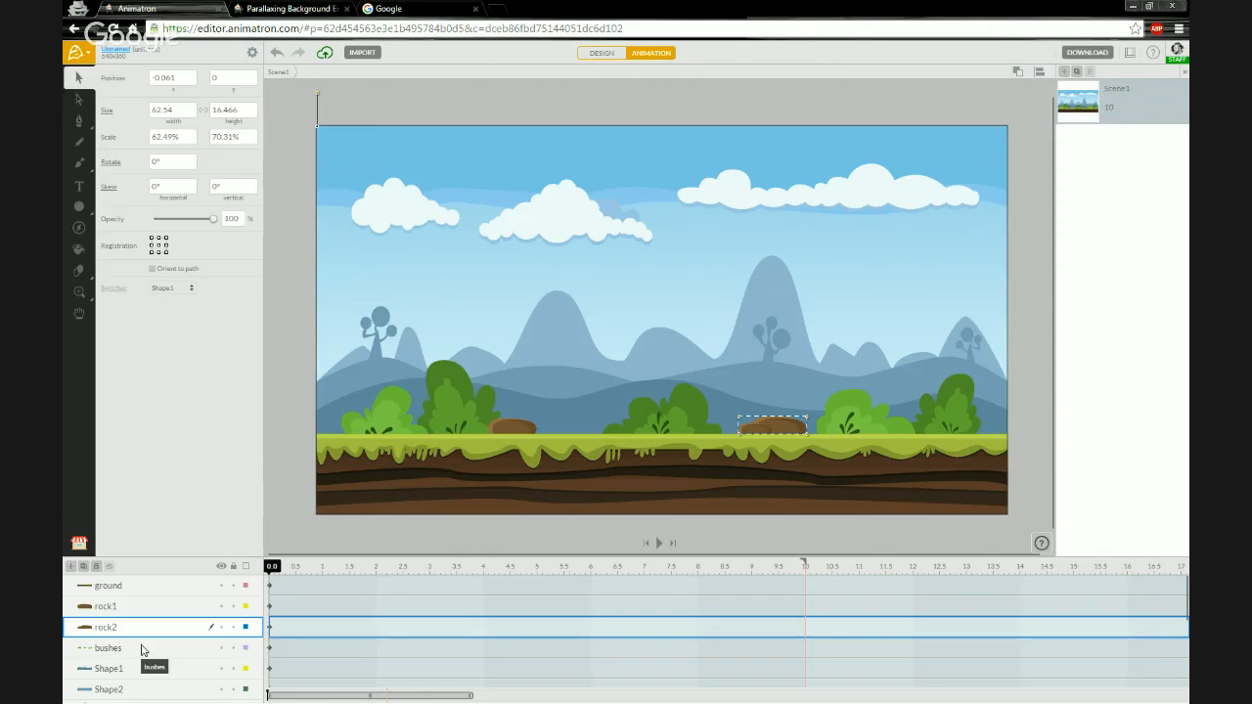
left_click(140, 649)
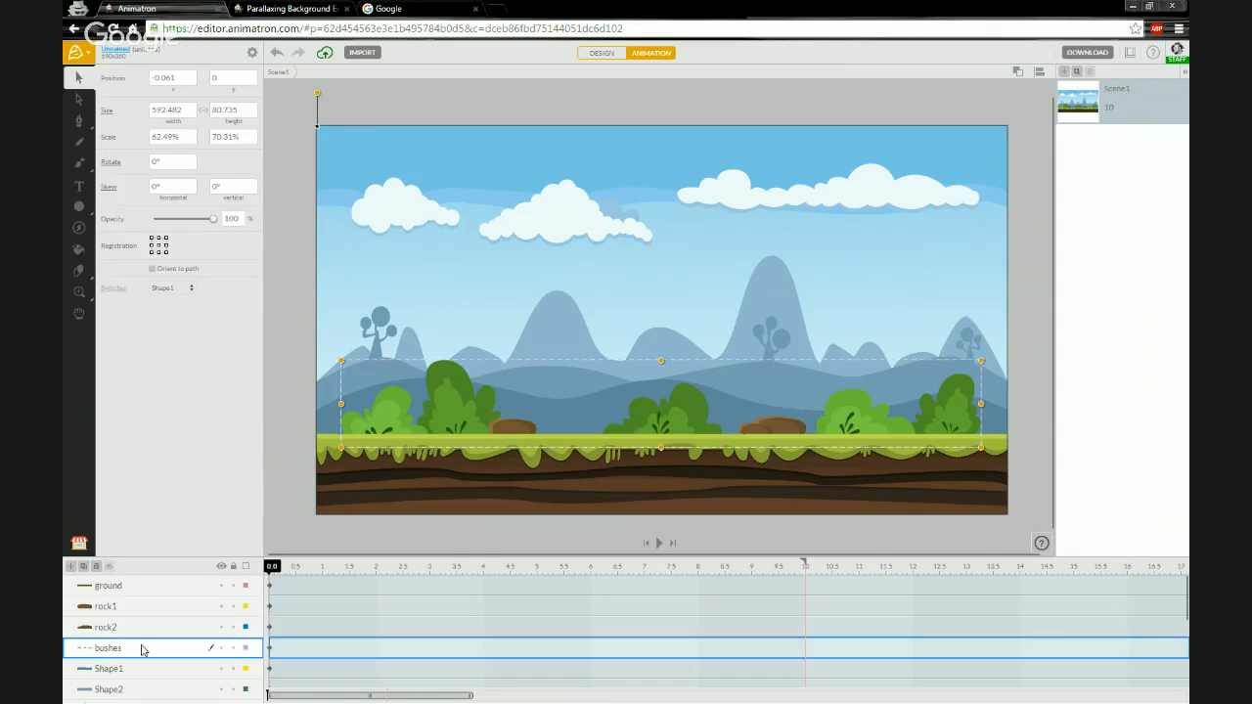
left_click(221, 648)
left_click(222, 649)
left_click(222, 649)
left_click(222, 649)
- Select the Shape1 to Shape6 layers in turn, toggling Shape6's visibility to identify its artwork
scroll(137, 645, "down", 3)
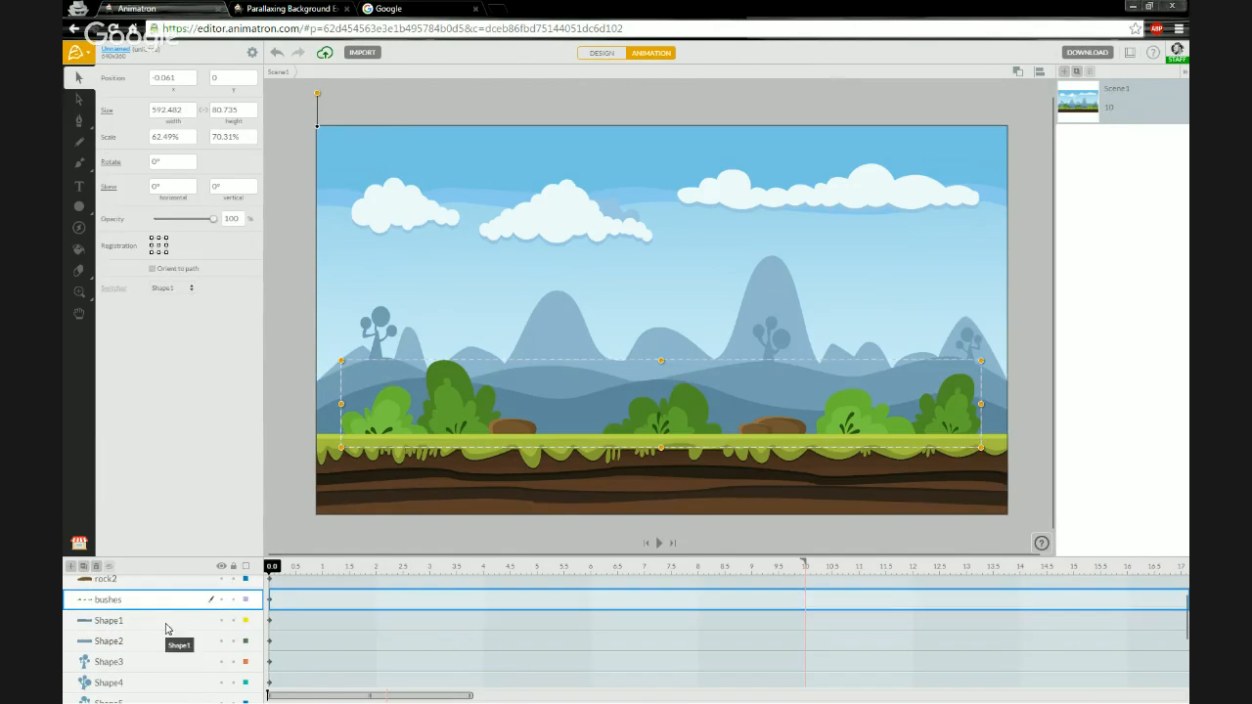
left_click(166, 629)
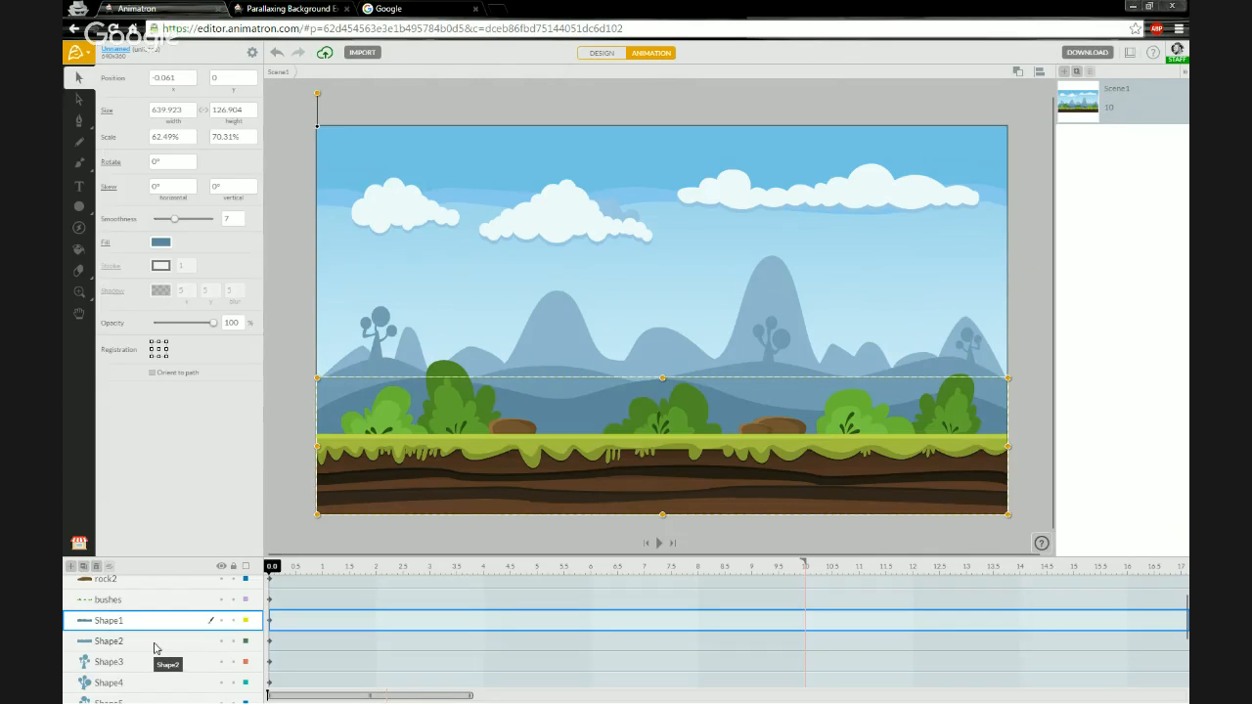
left_click(154, 645)
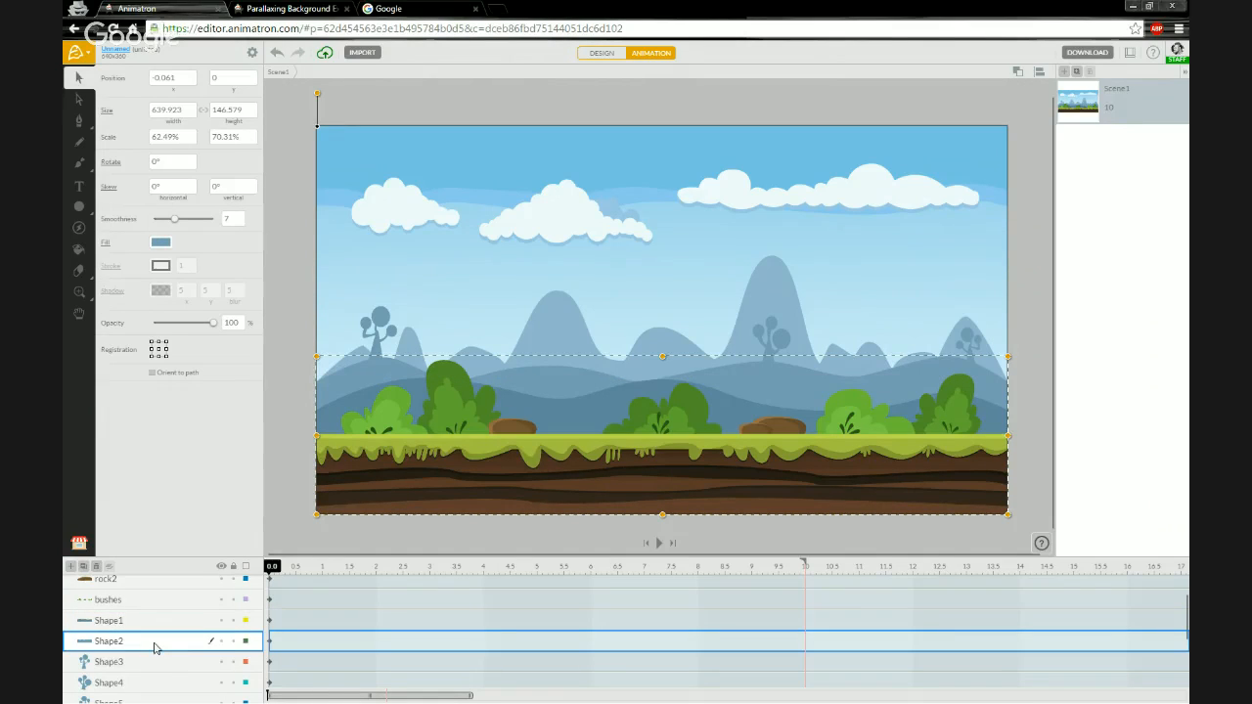
left_click(150, 663)
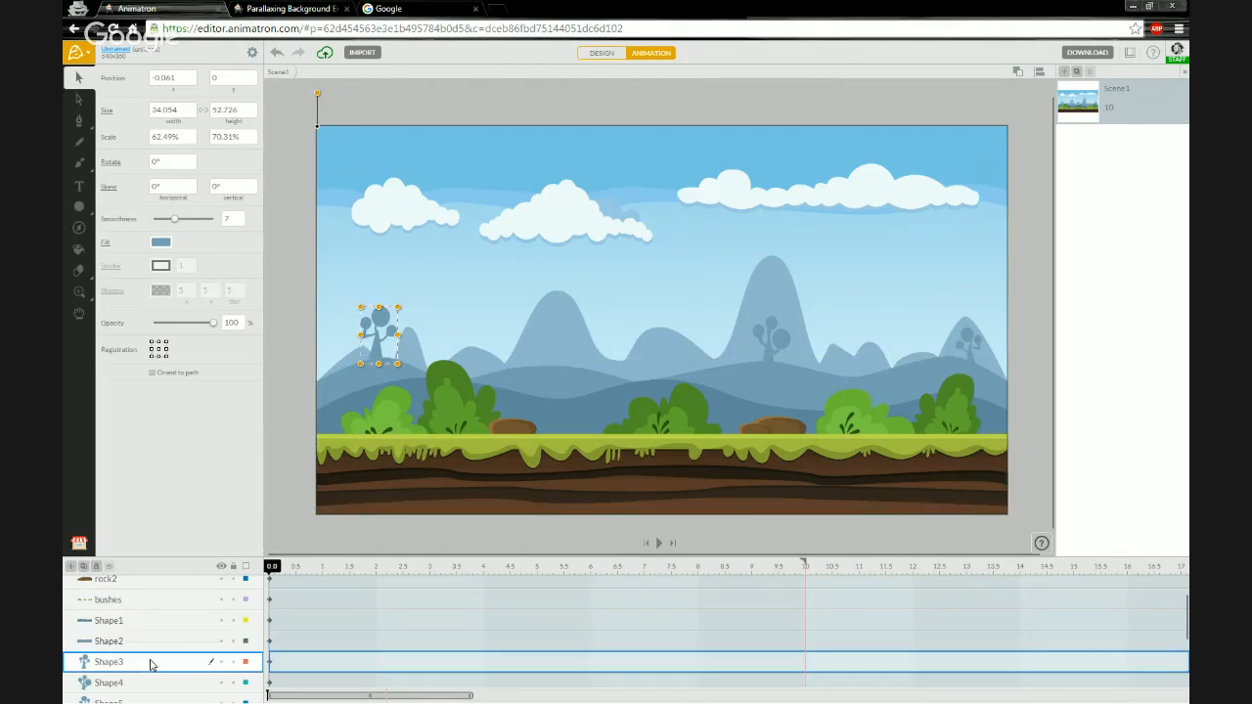
scroll(150, 665, "down", 2)
scroll(150, 665, "down", 1)
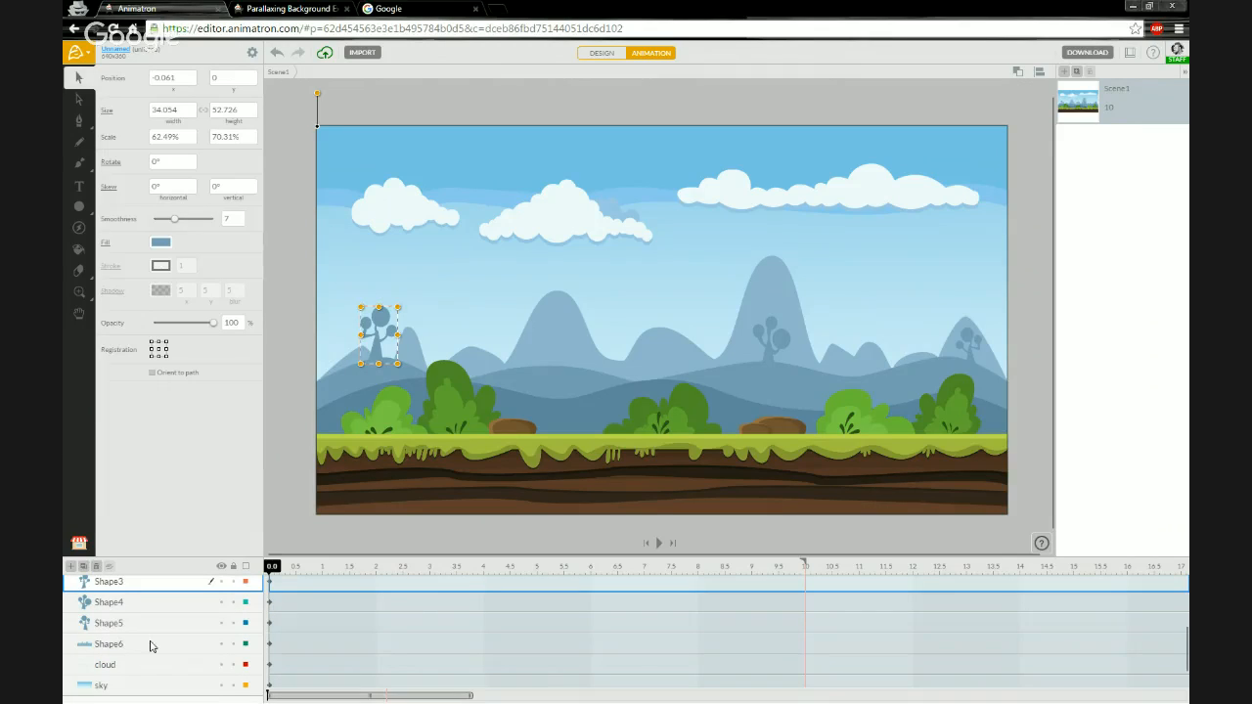
left_click(151, 643)
scroll(151, 644, "down", 1)
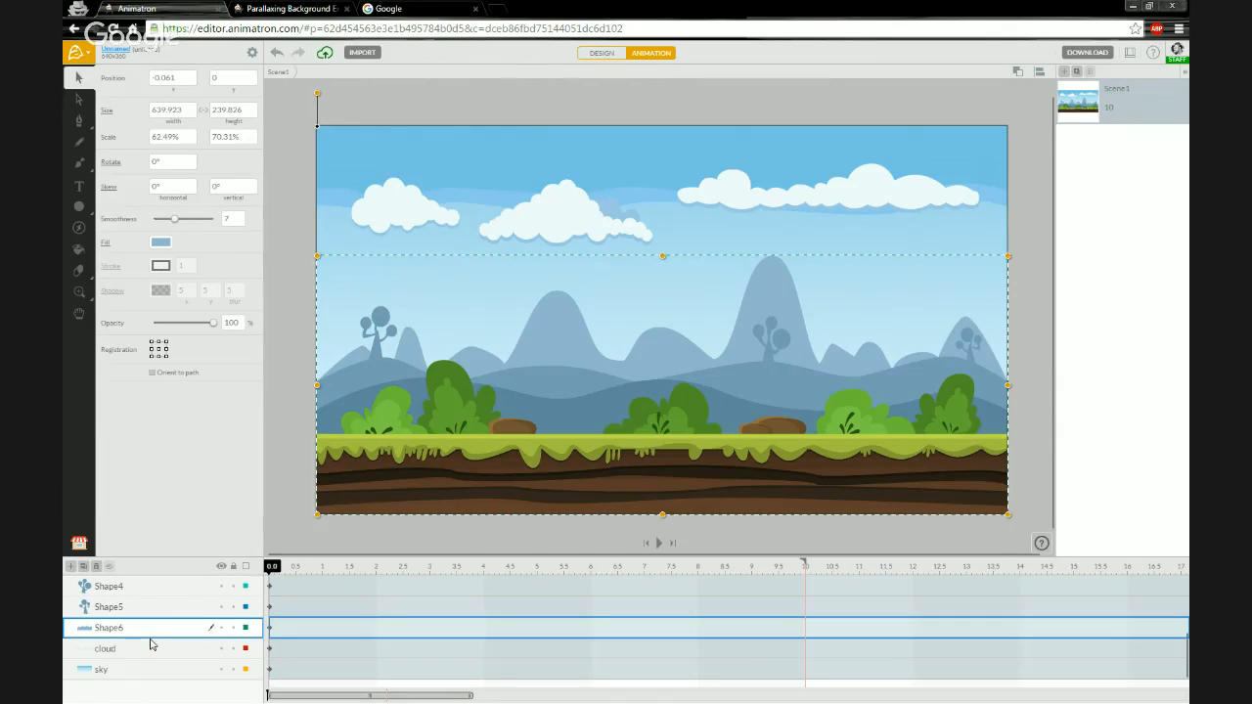
left_click(222, 628)
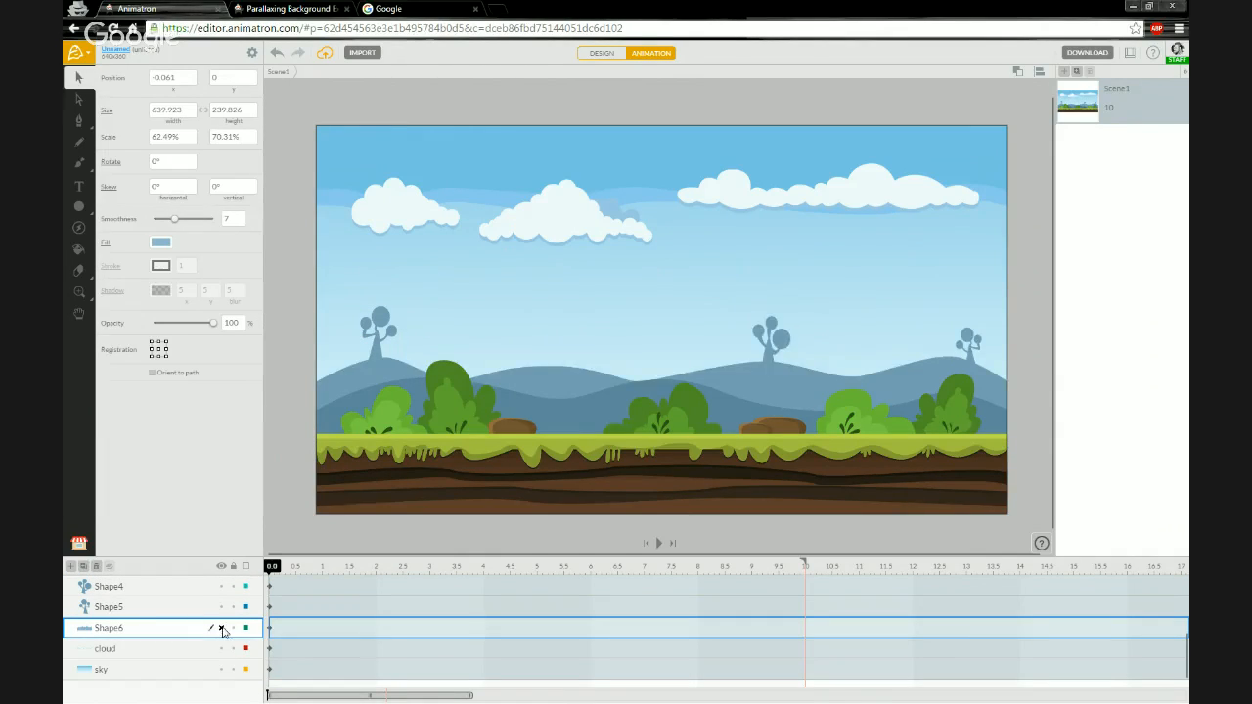
left_click(222, 628)
left_click(222, 628)
left_click(222, 628)
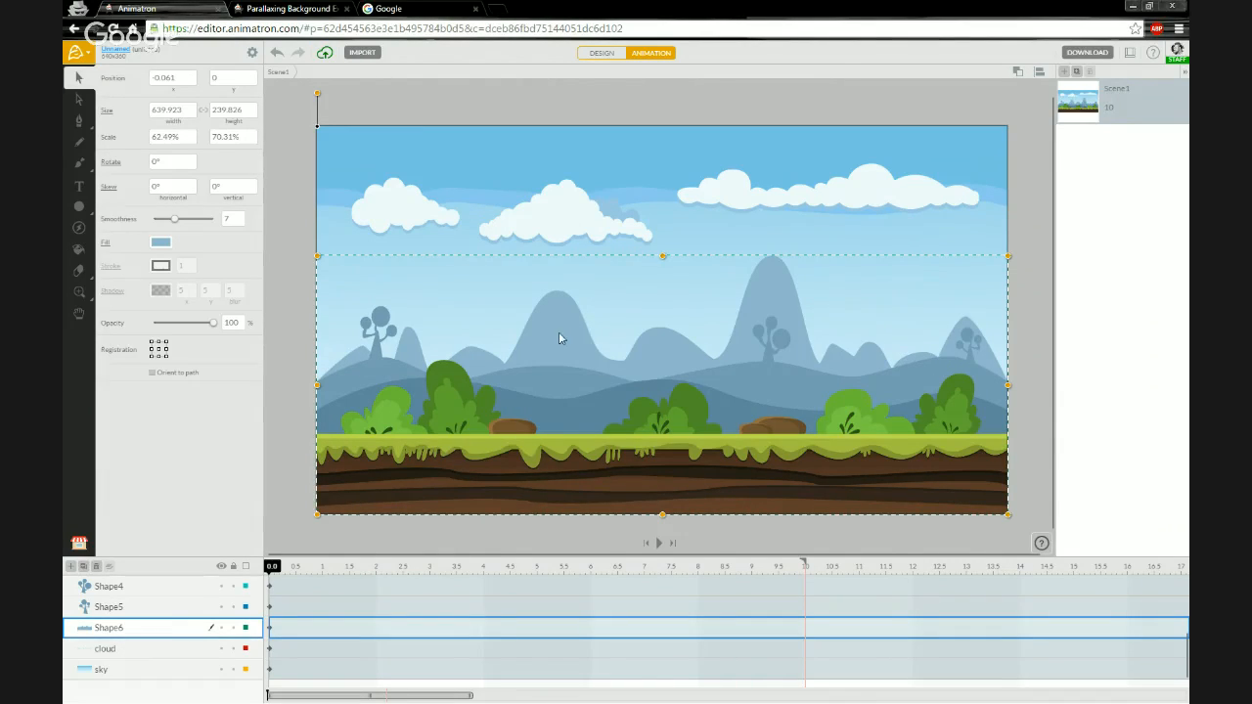
- Select the cloud and sky layers to inspect them, then reselect the ground layer
left_click(157, 650)
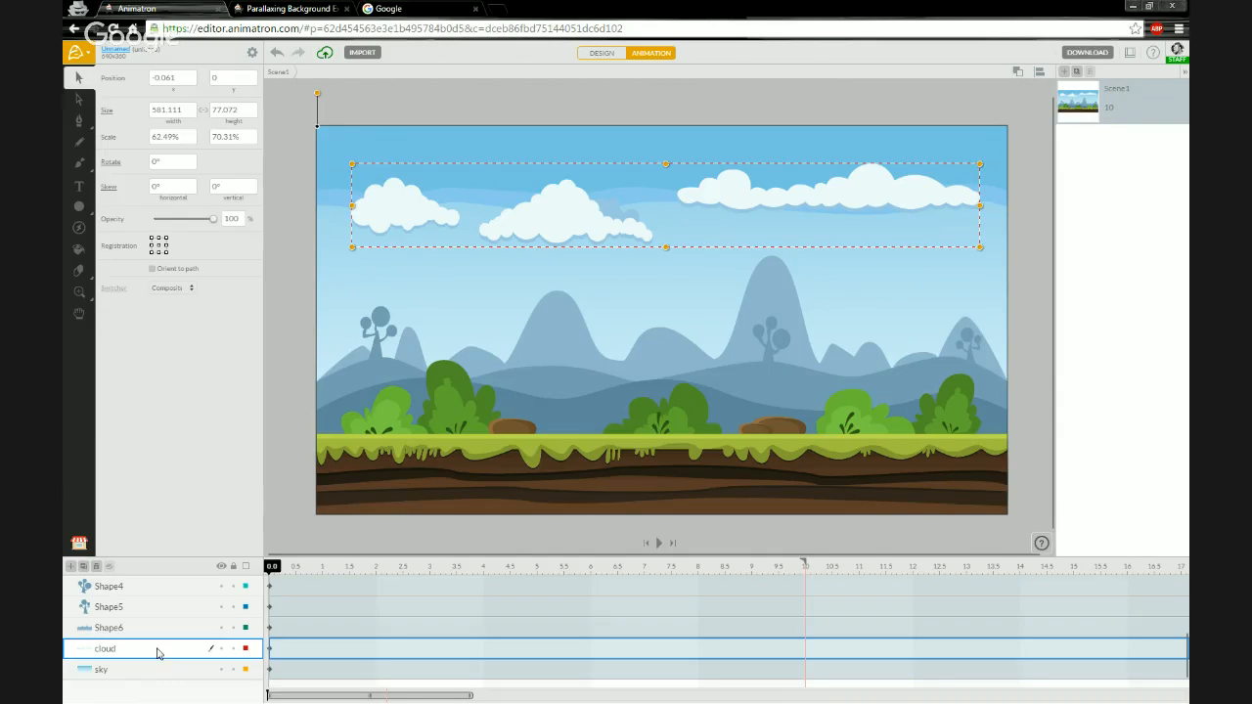
left_click(151, 673)
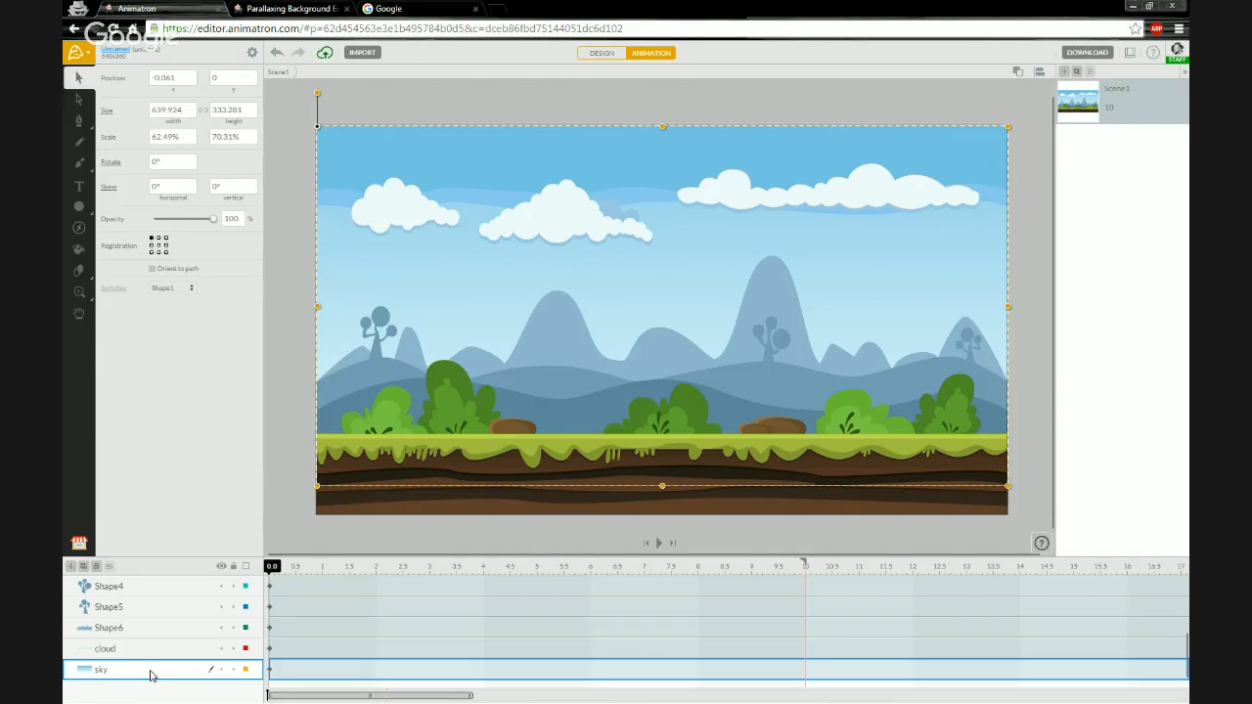
left_click(168, 651)
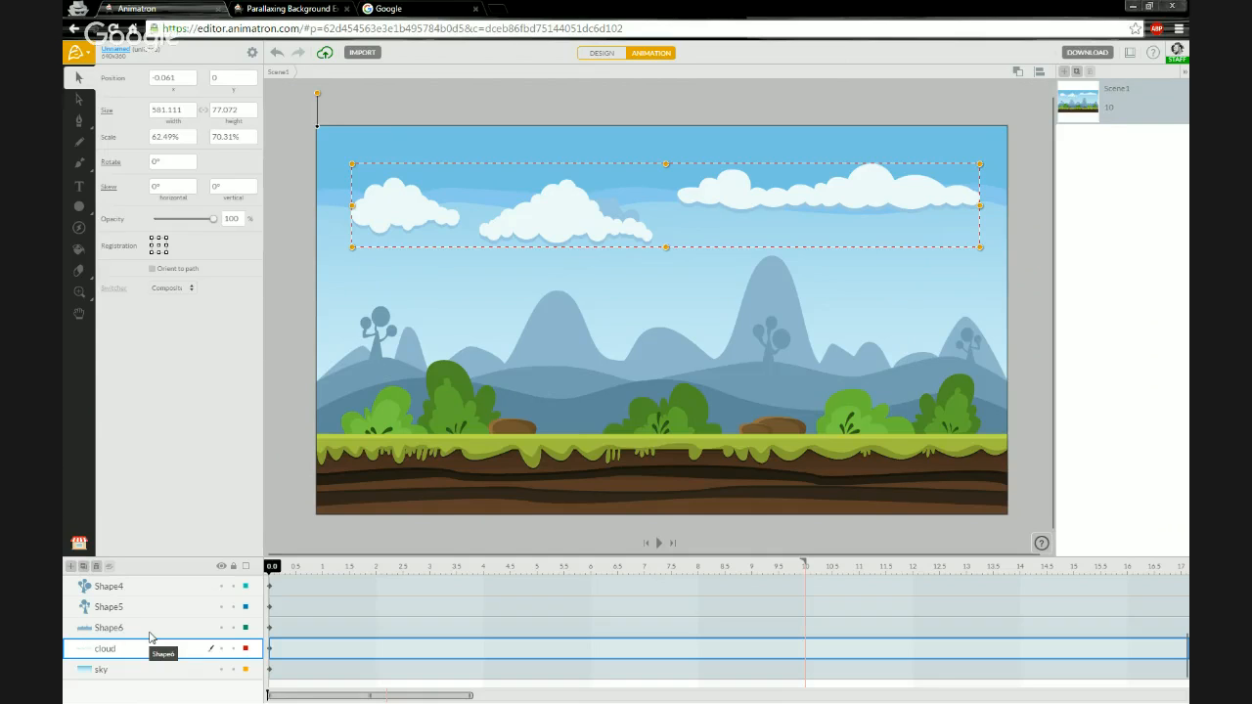
scroll(153, 639, "up", 3)
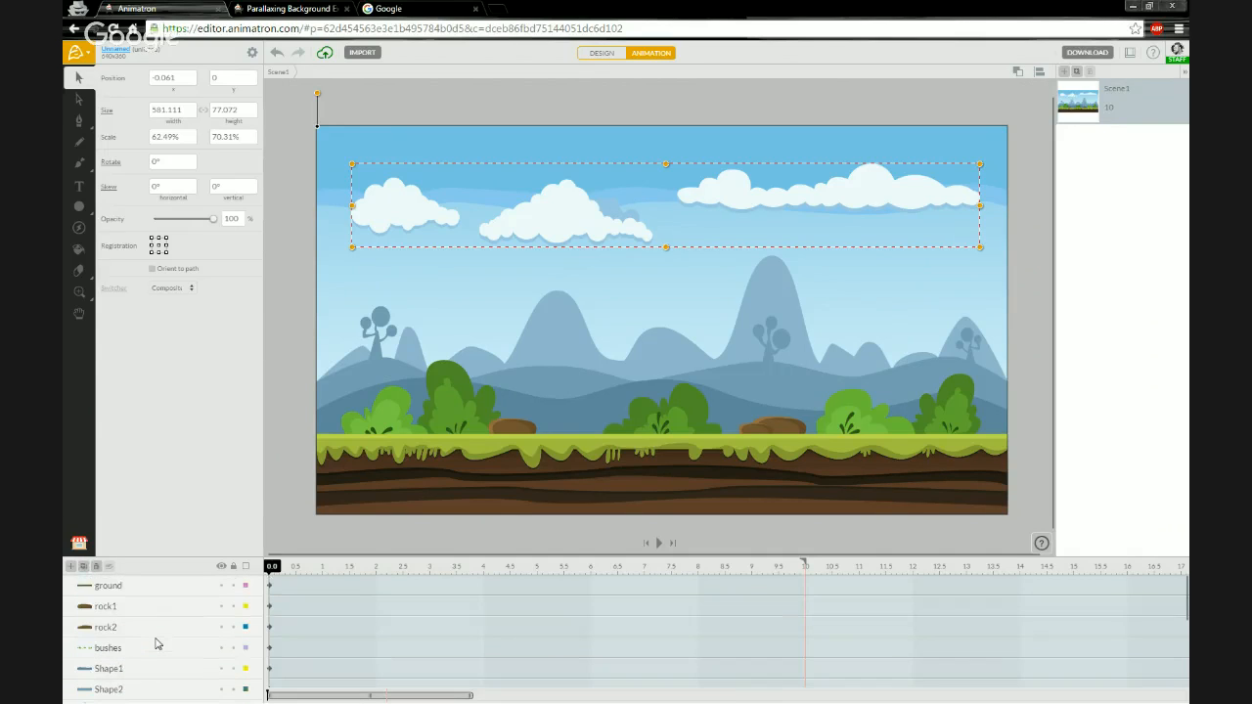
left_click(171, 587)
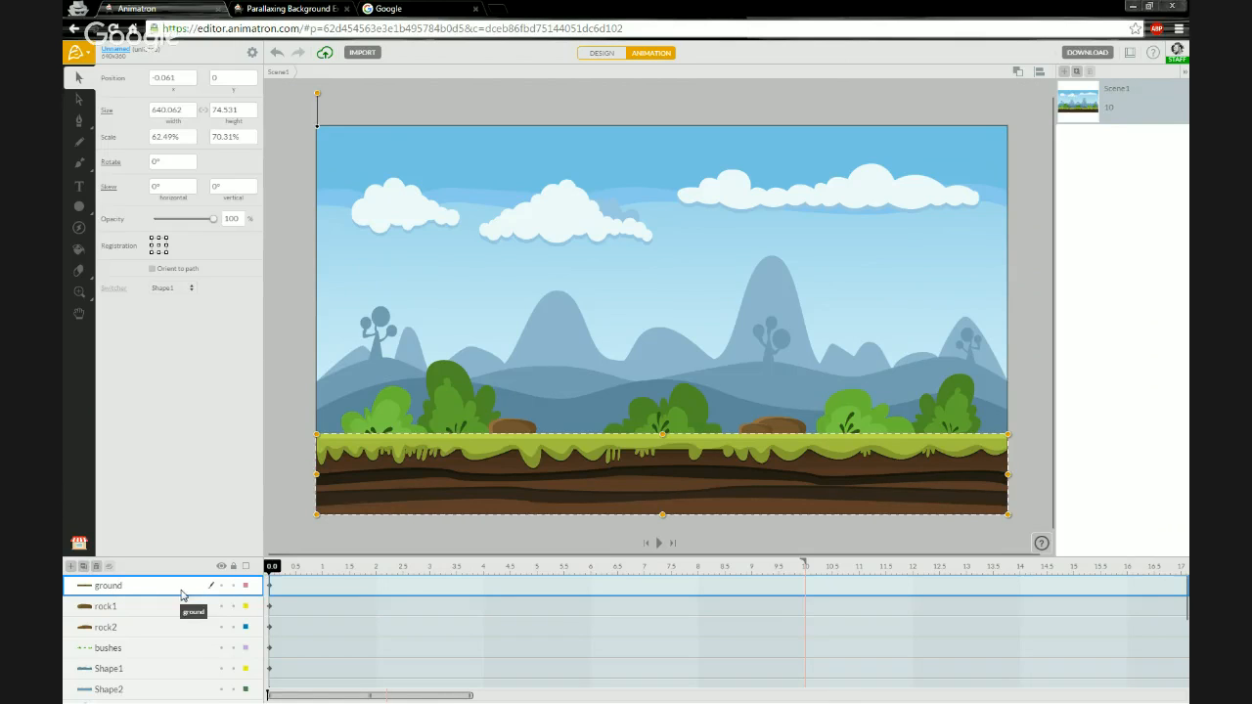
- Lock all layers, then unlock only the ground layer
left_click(235, 568)
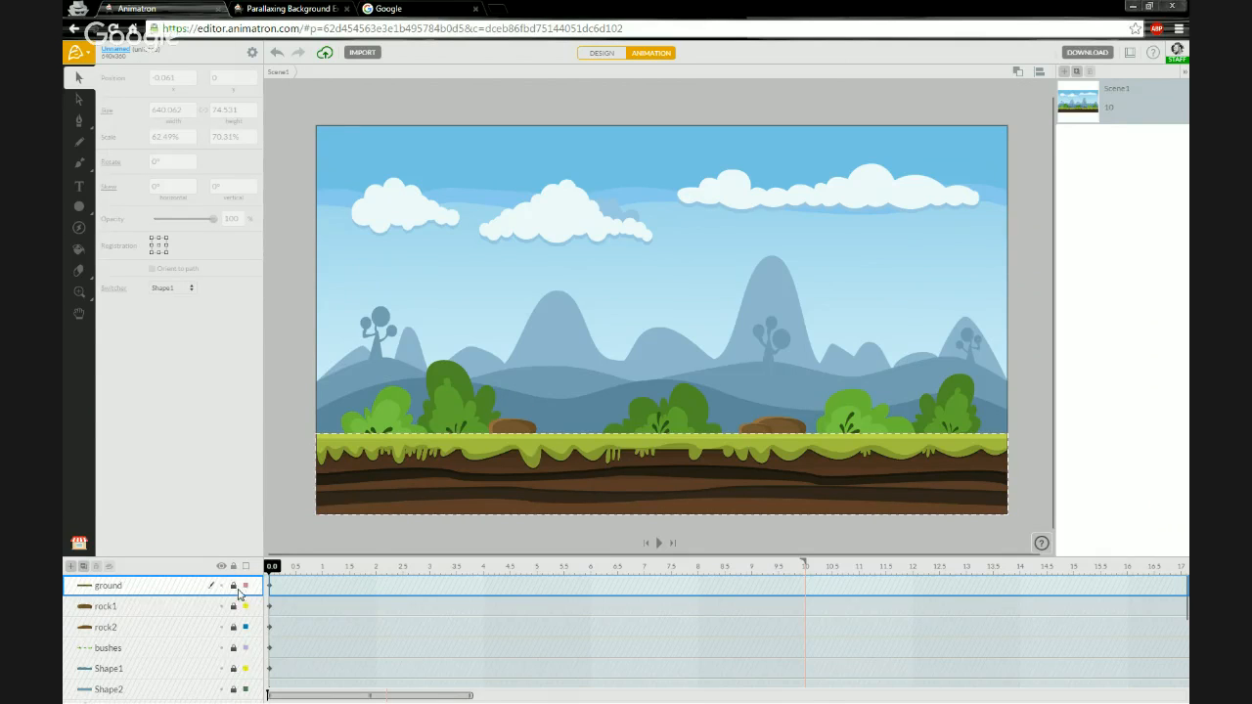
scroll(230, 611, "down", 4)
scroll(230, 611, "up", 4)
left_click(221, 567)
left_click(221, 567)
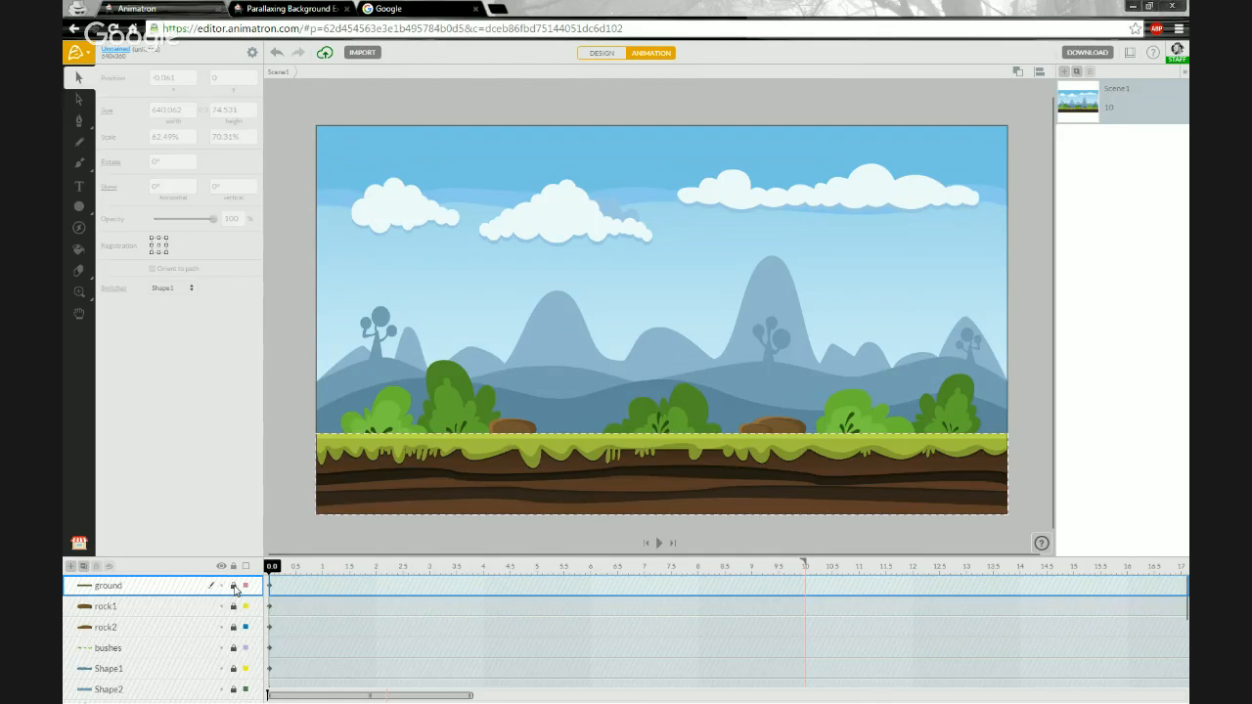
left_click(233, 586)
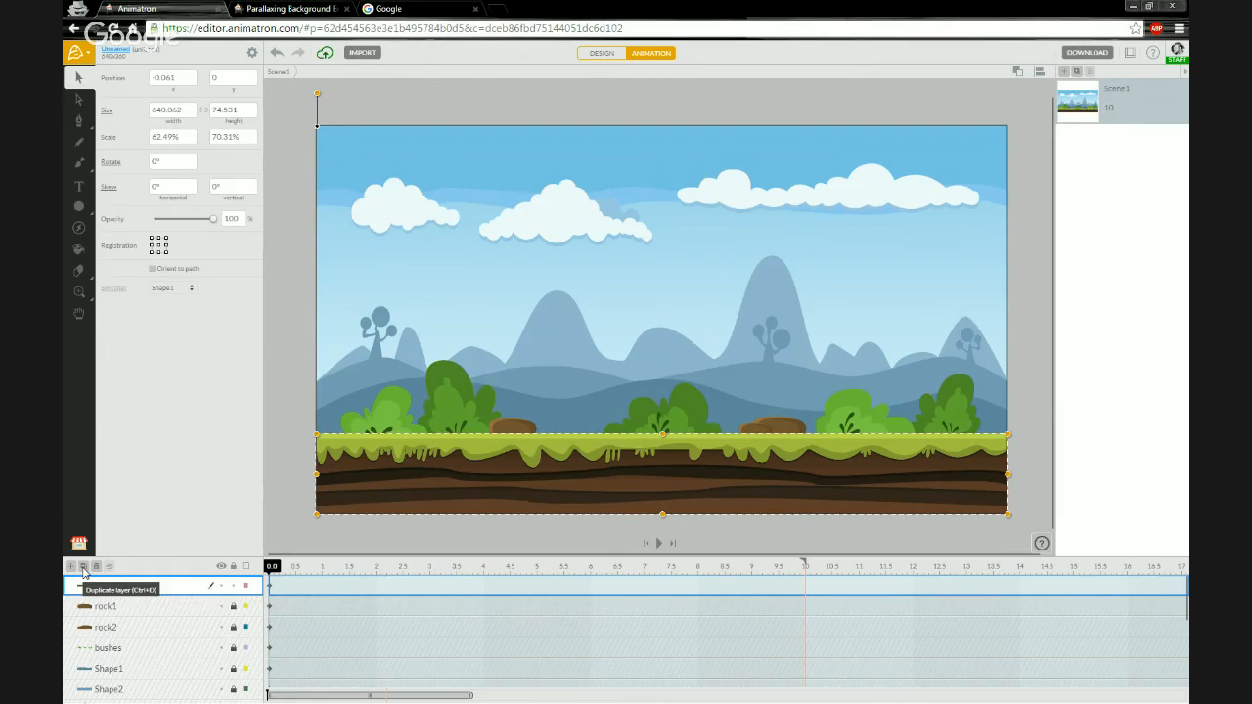
- Duplicate the ground layer and nudge the copy right until it sits beside the original at about x 640
left_click(85, 567)
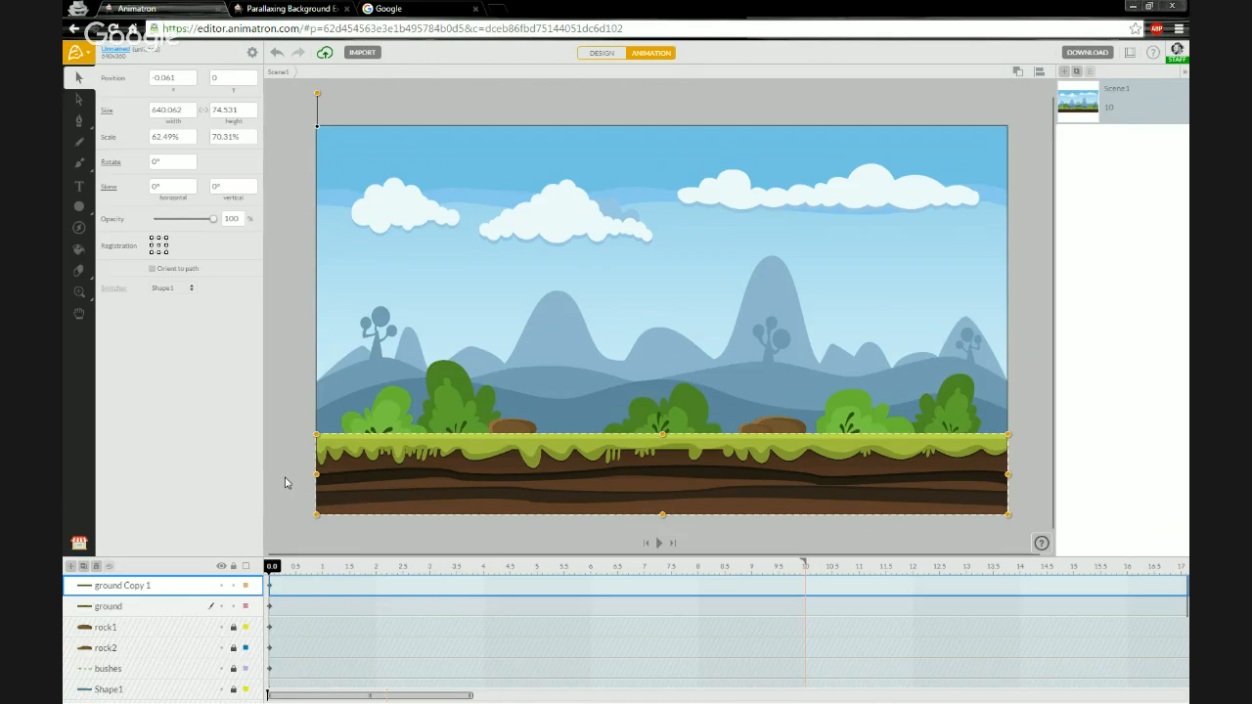
key("shift+Right")
key("shift+Right")
key("shift+Right")
key("shift+Right")
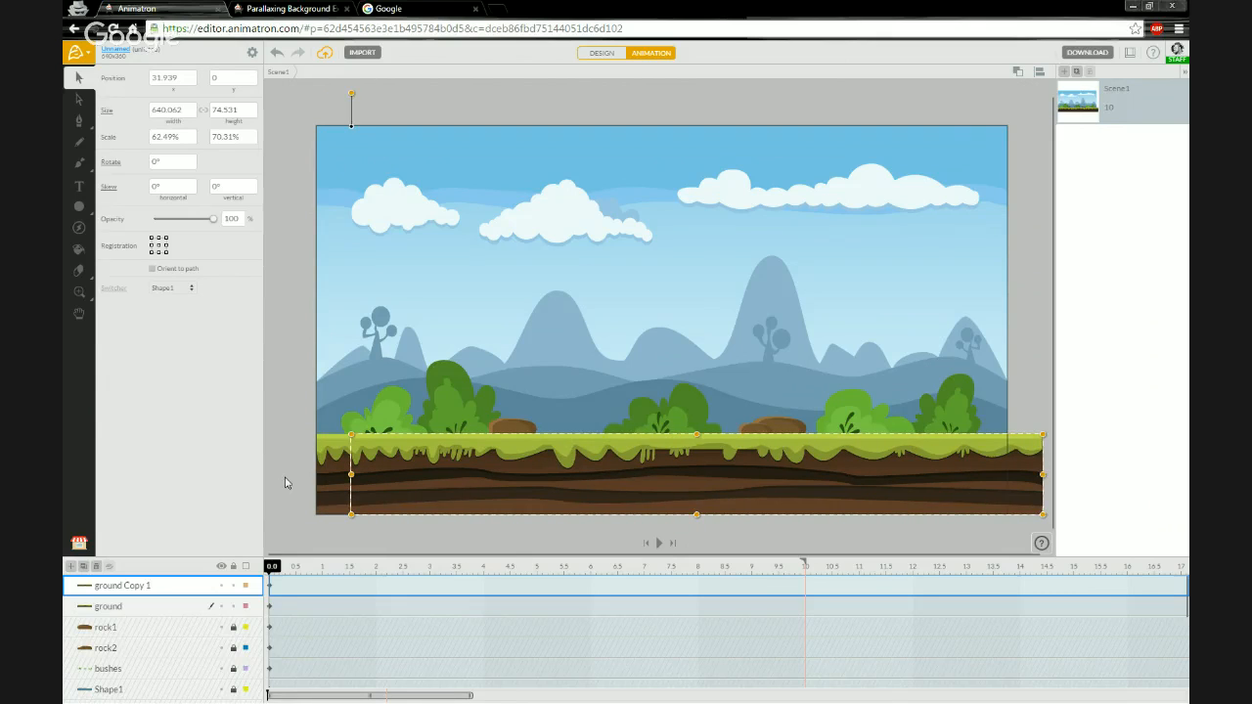
key("shift+Right")
key("shift+Right")
key("shift+Right")
key("Right")
key("Right")
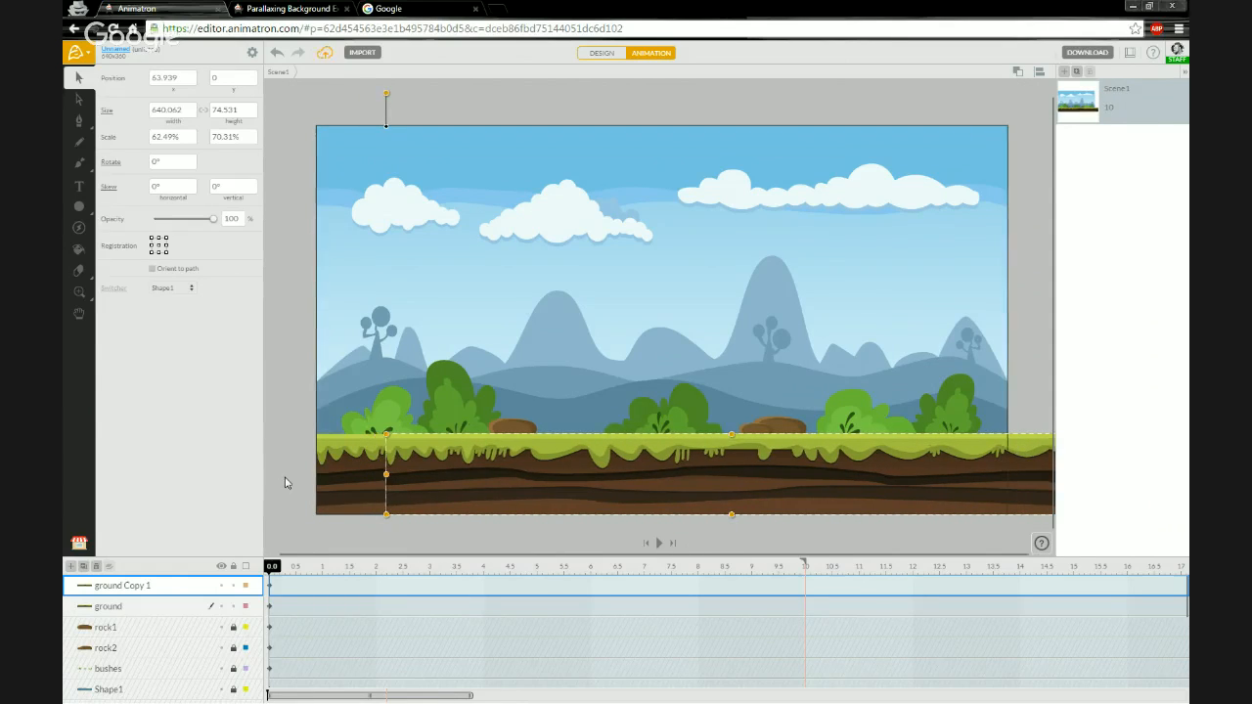
key("shift+Right")
key("shift+Right")
key("shift+Right")
key("Right")
key("Right")
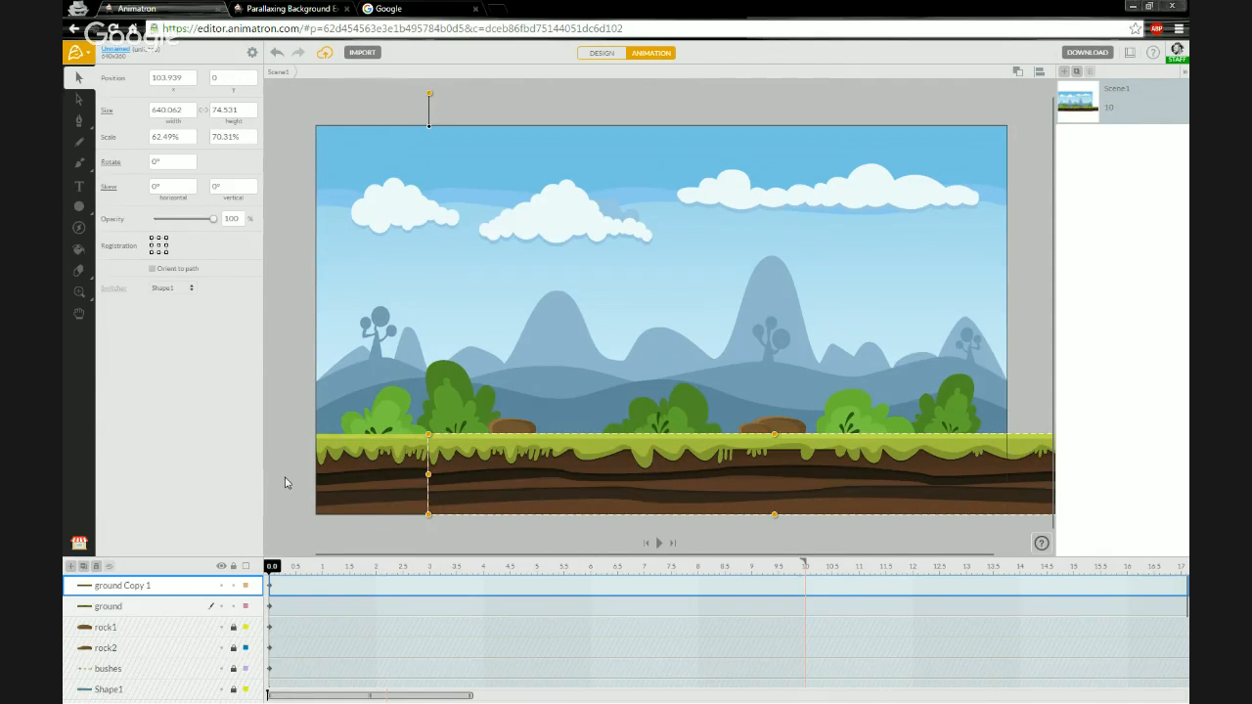
key("shift+Right")
key("shift+Right")
key("shift+Right")
key("shift+Right")
key("shift+Right")
key("shift+Right")
key("shift+Right")
key("shift+Right")
key("shift+Right")
key("shift+Right")
key("shift+Right")
key("shift+Right")
key("shift+Right")
key("Right")
key("Right")
key("Right")
key("Right")
key("Right")
key("Right")
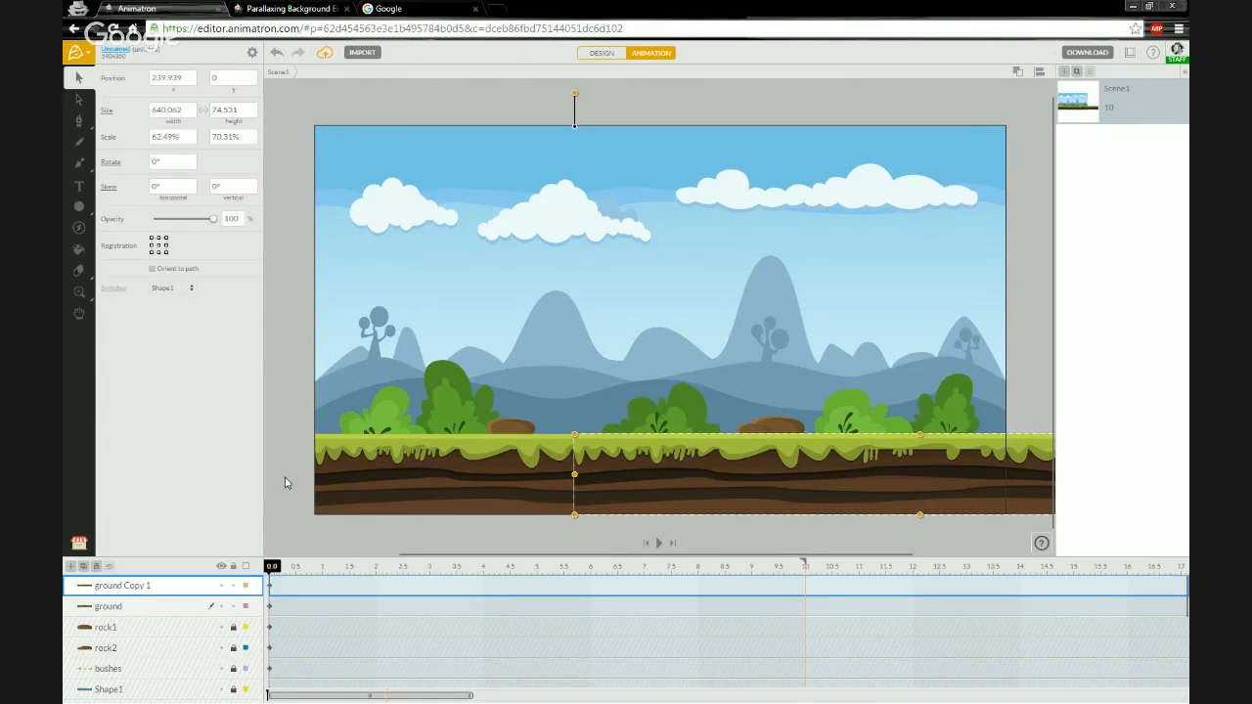
key("shift+Right")
key("shift+Right")
key("shift+Right")
key("shift+Right")
key("shift+Right")
key("shift+Right")
key("shift+Right")
key("shift+Right")
key("shift+Right")
key("shift+Right")
key("shift+Right")
key("shift+Right")
key("shift+Right")
key("shift+Right")
key("shift+Right")
key("shift+Right")
key("shift+Right")
key("shift+Right")
key("shift+Right")
key("shift+Right")
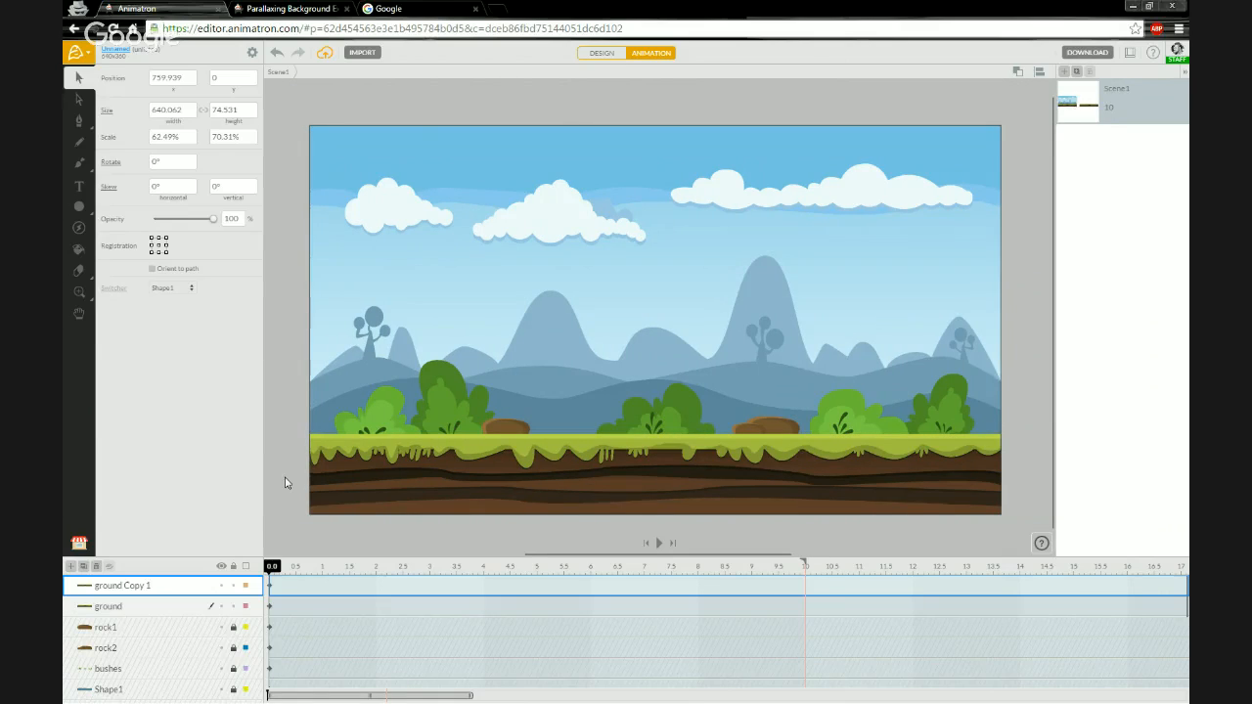
key("shift+Left")
key("shift+Left")
key("shift+Left")
key("Left")
key("Left")
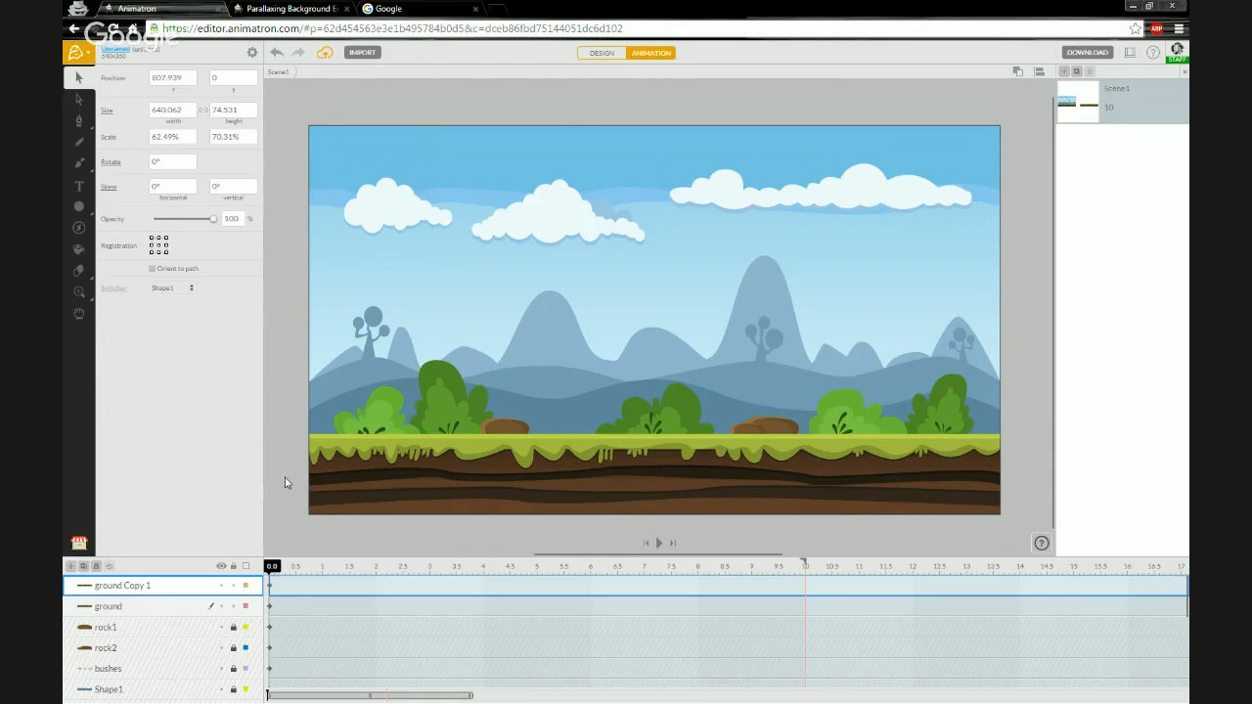
key("shift+Left")
key("shift+Left")
key("shift+Left")
key("shift+Left")
key("shift+Left")
key("shift+Left")
key("shift+Left")
key("shift+Left")
key("shift+Left")
key("Left")
key("Left")
key("Left")
key("Left")
key("Left")
key("Left")
key("shift+Left")
key("shift+Left")
key("shift+Left")
key("Left")
key("Left")
key("shift+Left")
key("shift+Left")
key("shift+Left")
key("Left")
key("Left")
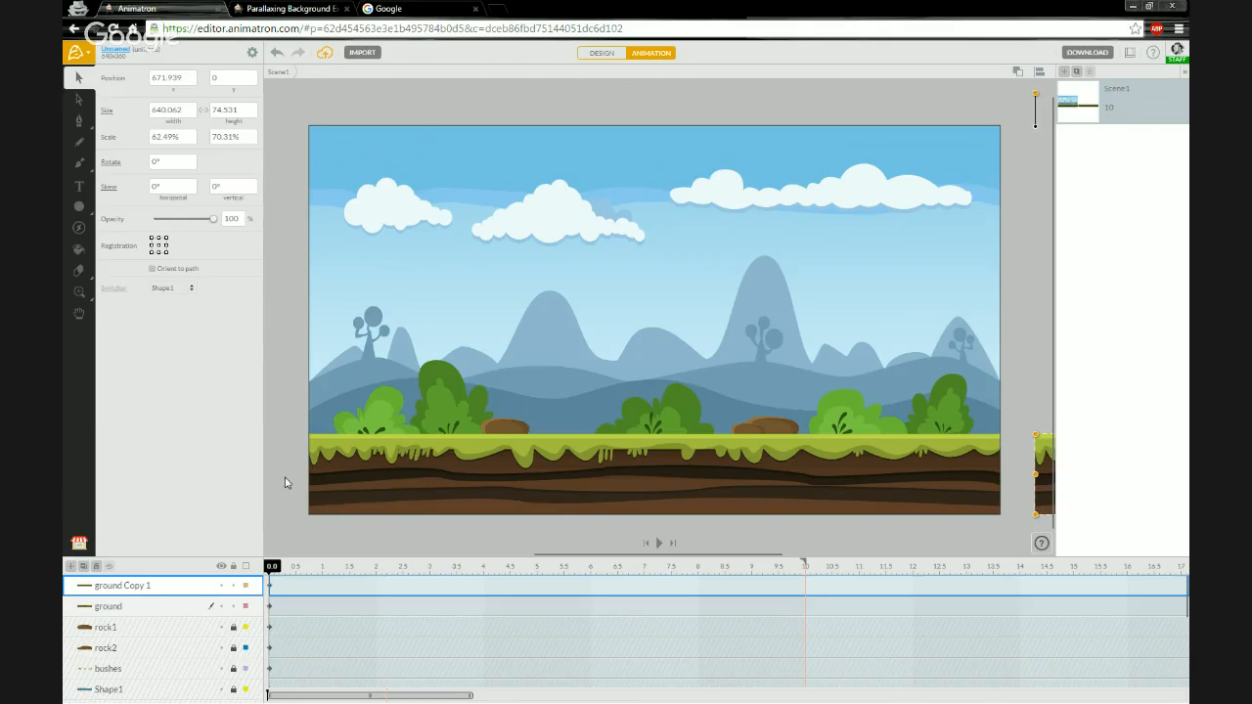
key("Left")
key("Left")
key("Left")
key("Left")
key("Left")
key("Left")
key("Left")
key("Left")
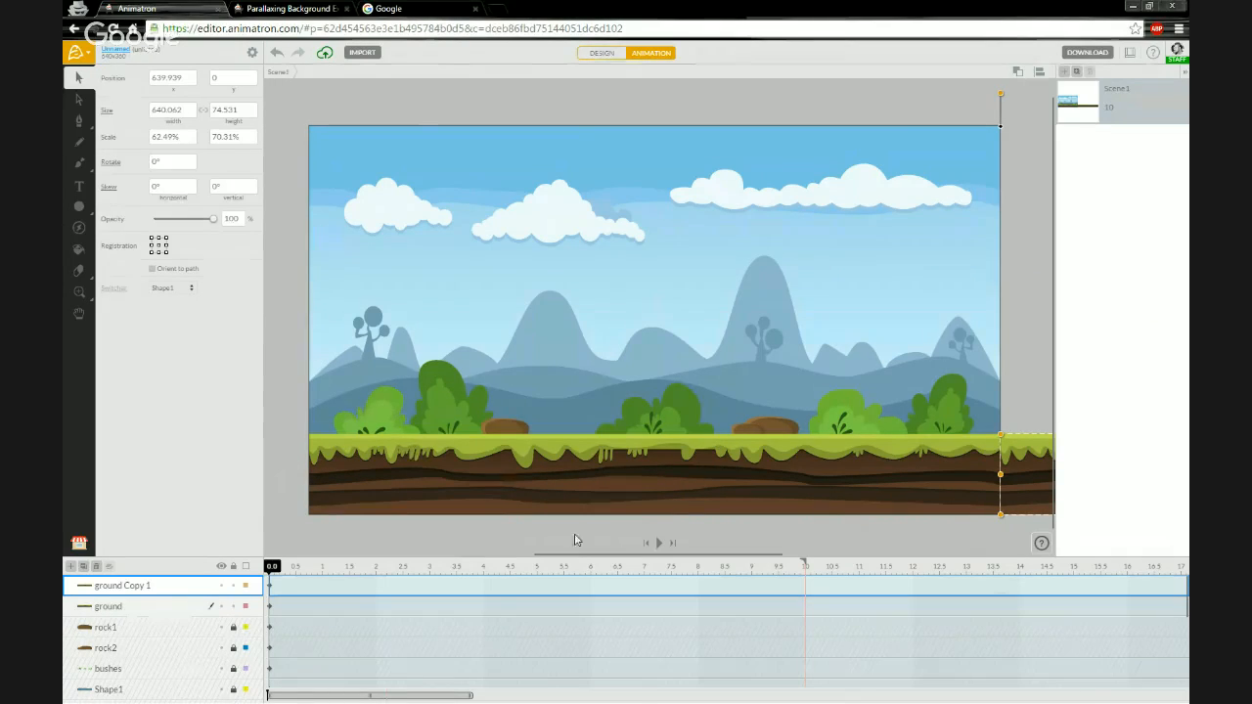
- Set the ground copy's registration point to bottom-left and its x position to 640
scroll(929, 520, "down", 3)
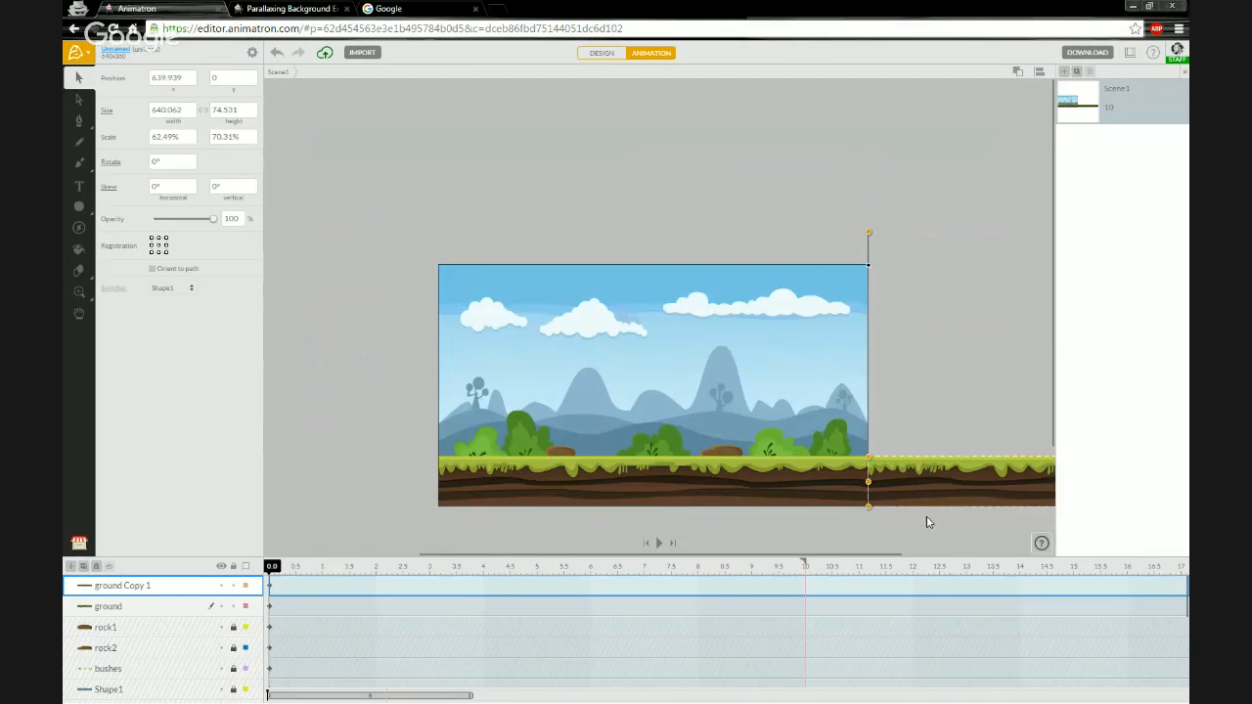
scroll(930, 520, "up", 3)
scroll(712, 469, "down", 1)
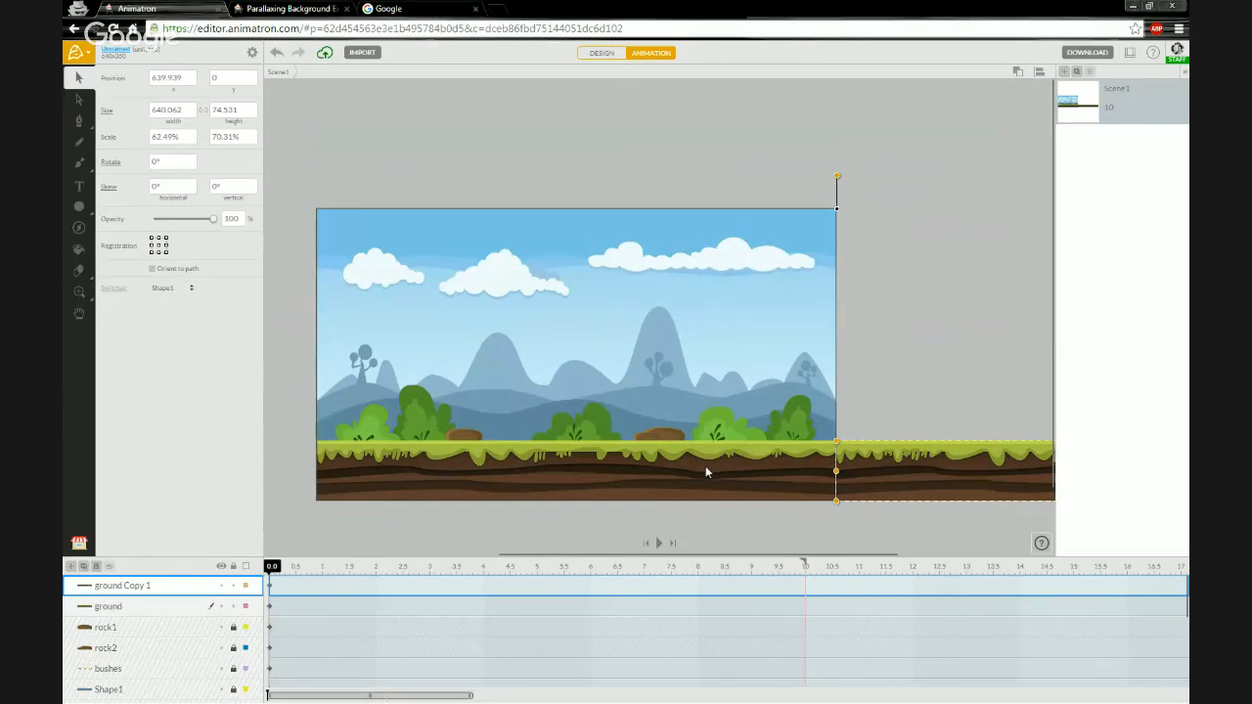
left_click(911, 420)
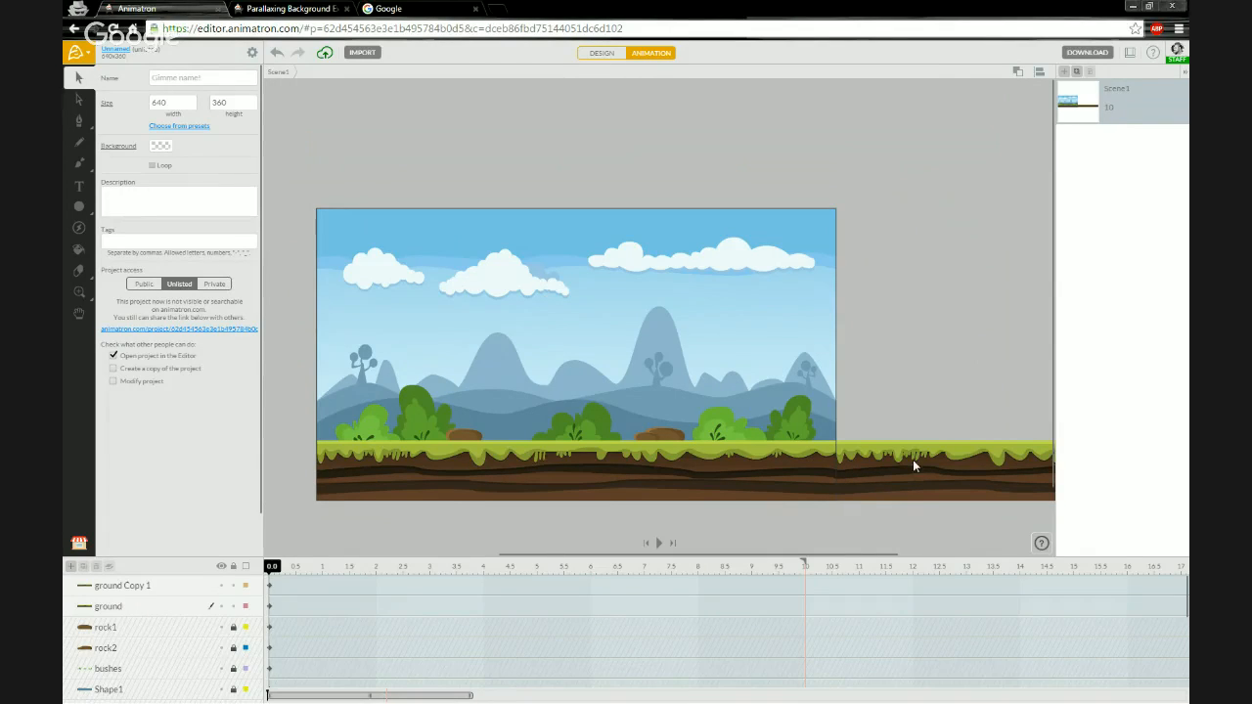
left_click(132, 586)
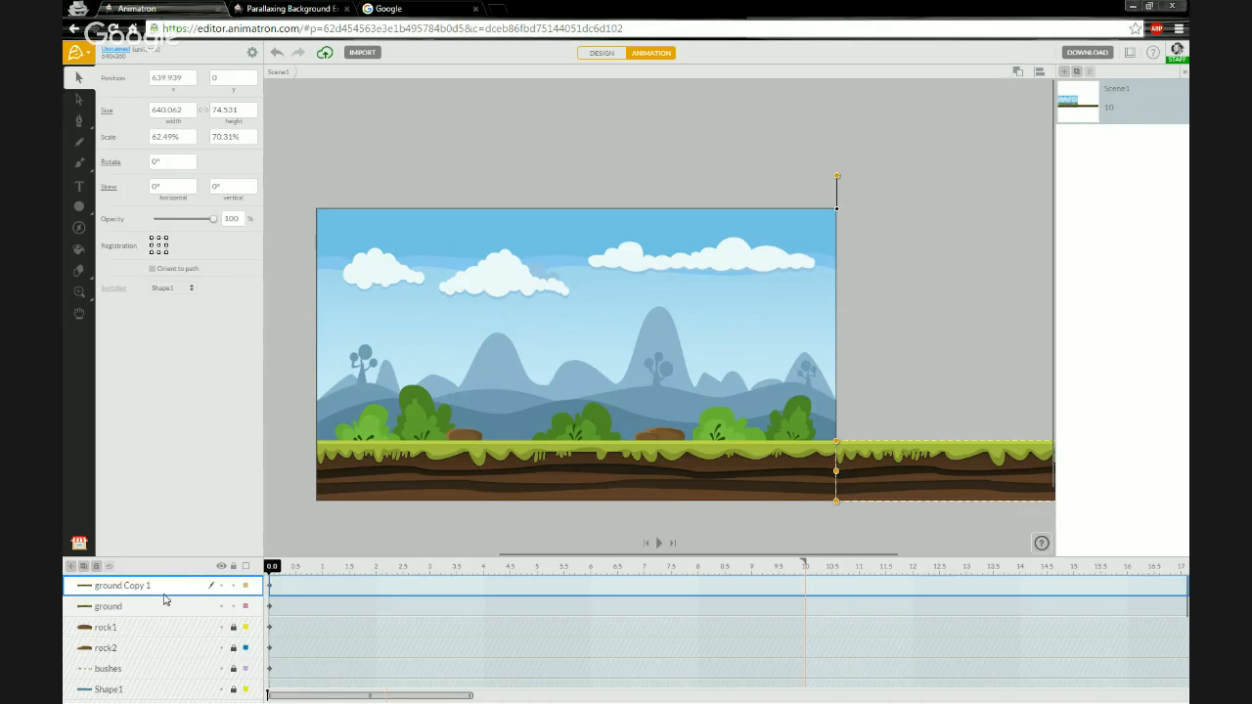
left_click(151, 253)
left_click(187, 78)
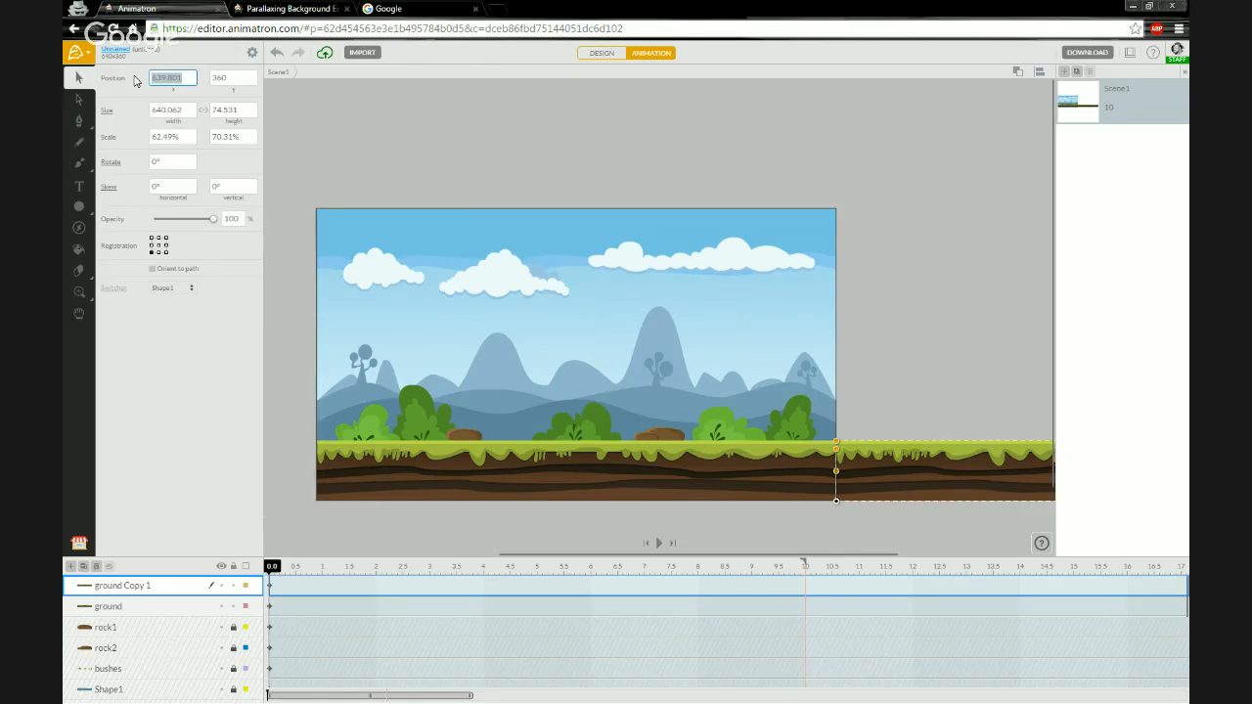
type("640")
key("Return")
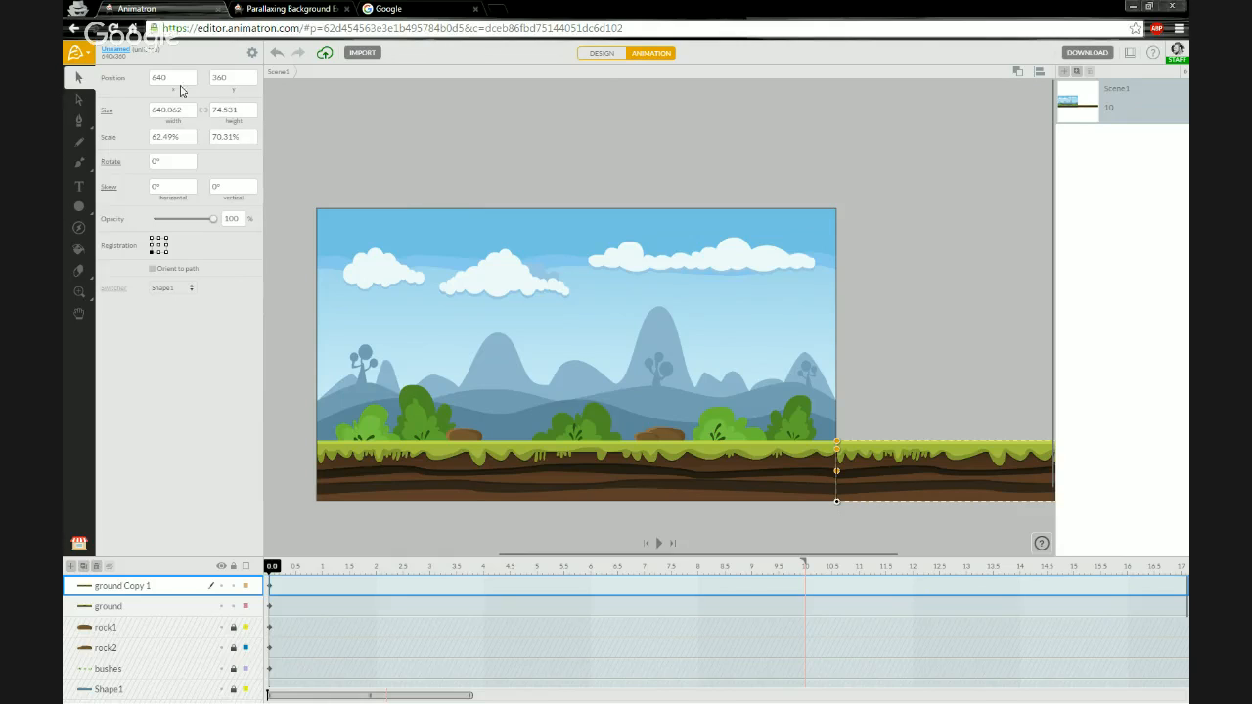
- Set the original ground layer's registration point to bottom-left and its x position to 0
left_click(149, 610)
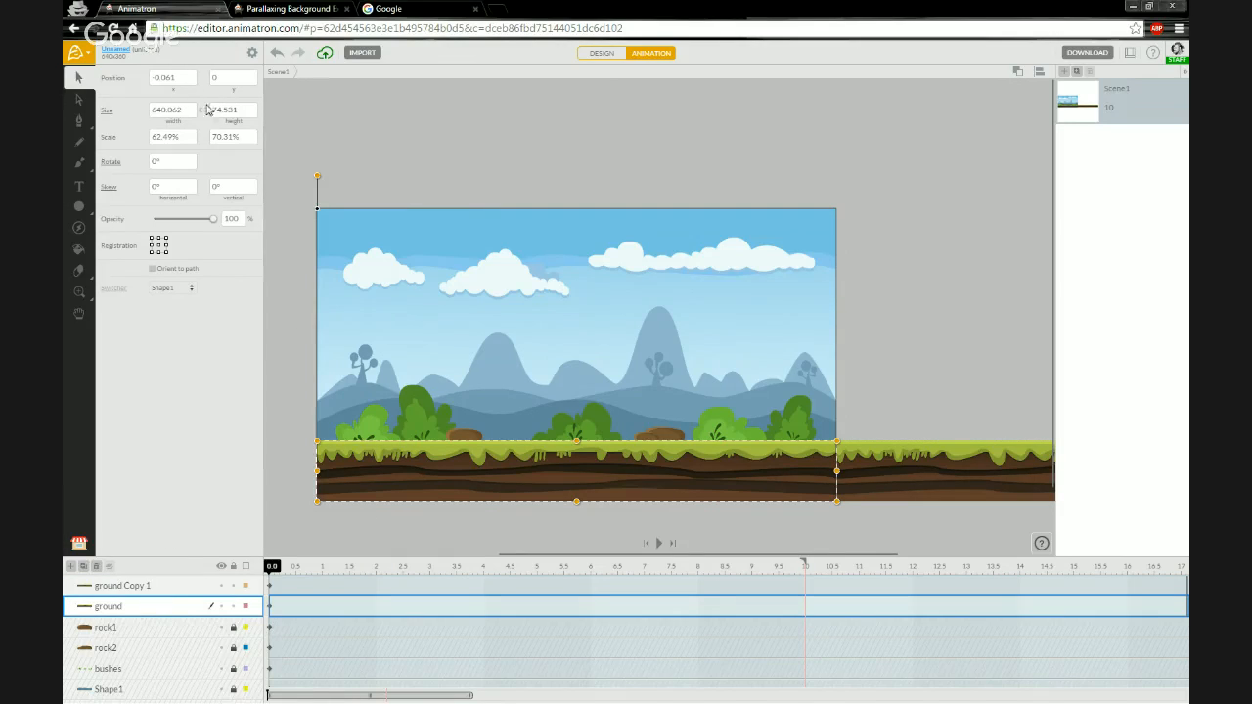
left_click(184, 81)
type("0")
left_click(152, 253)
left_click(188, 77)
type("0")
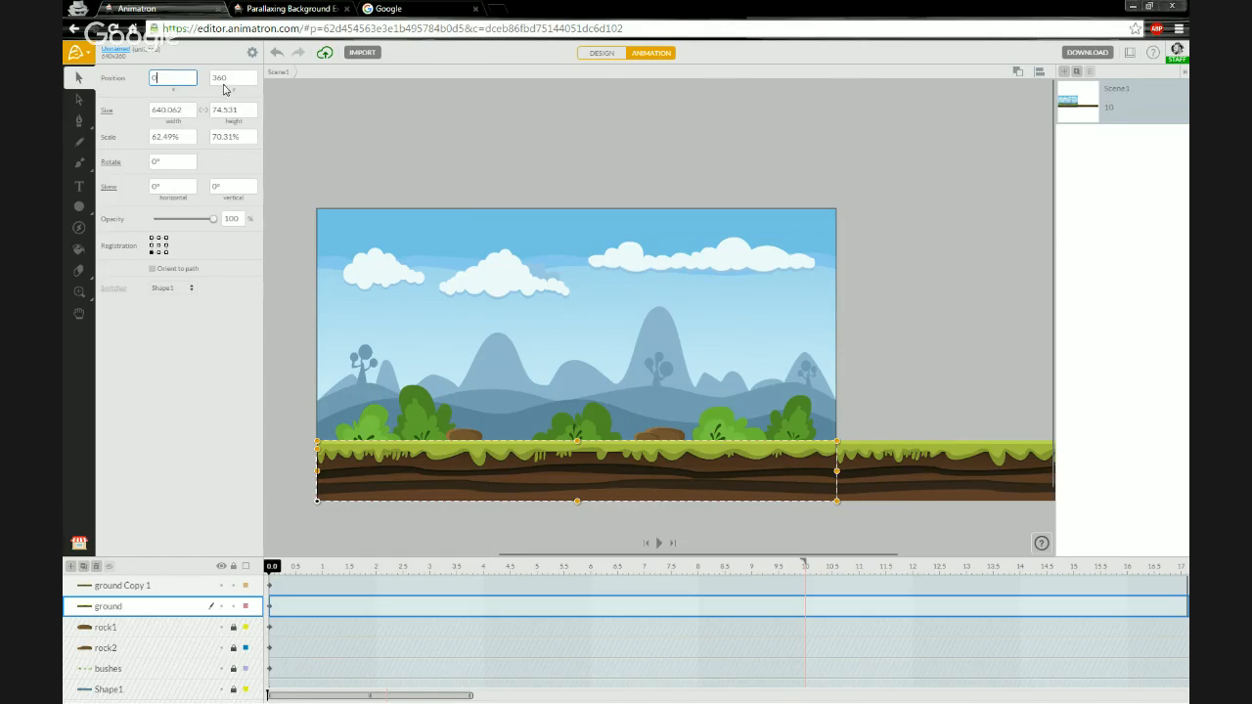
key("Return")
left_click(489, 518)
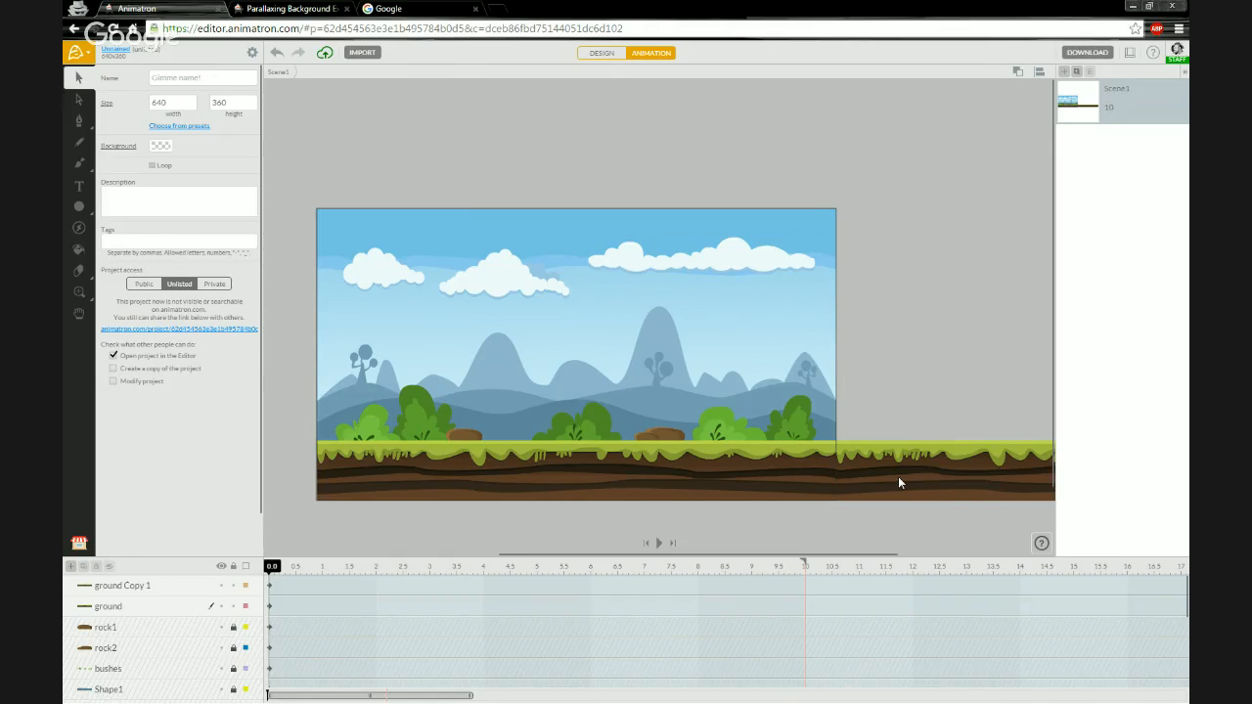
- Select both ground layers and combine them into a single group layer
left_click(151, 608)
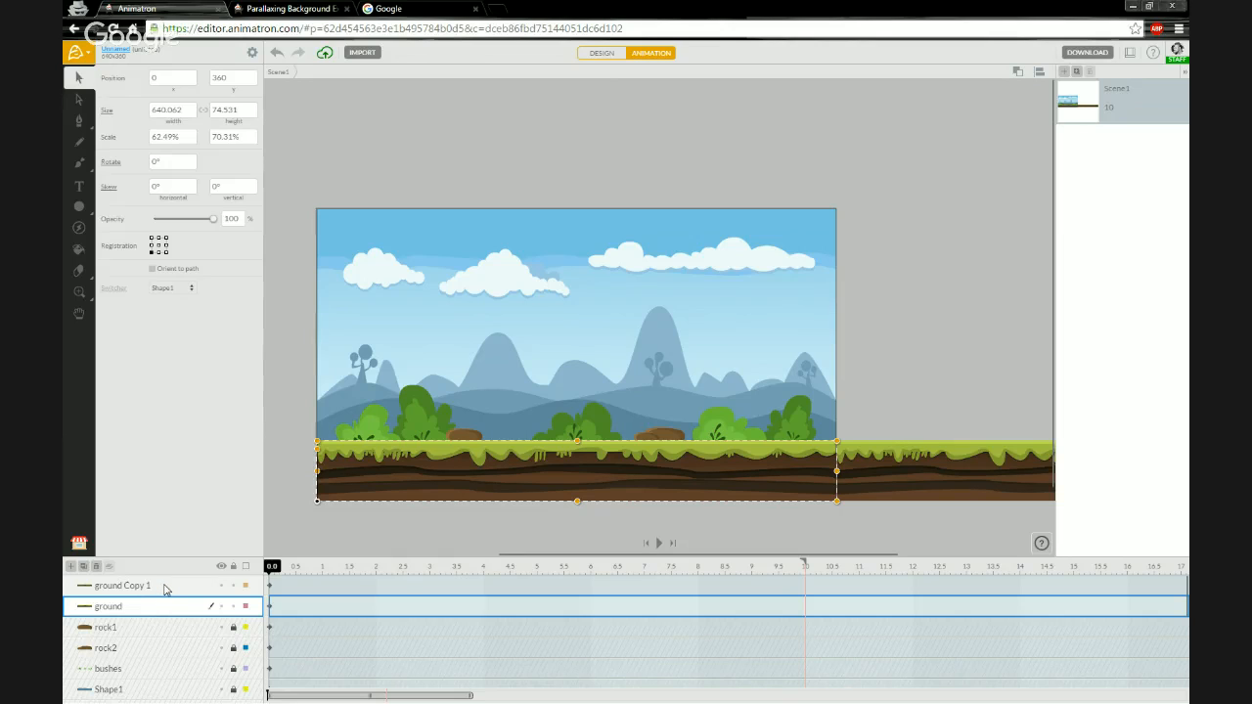
left_click(164, 589, "shift")
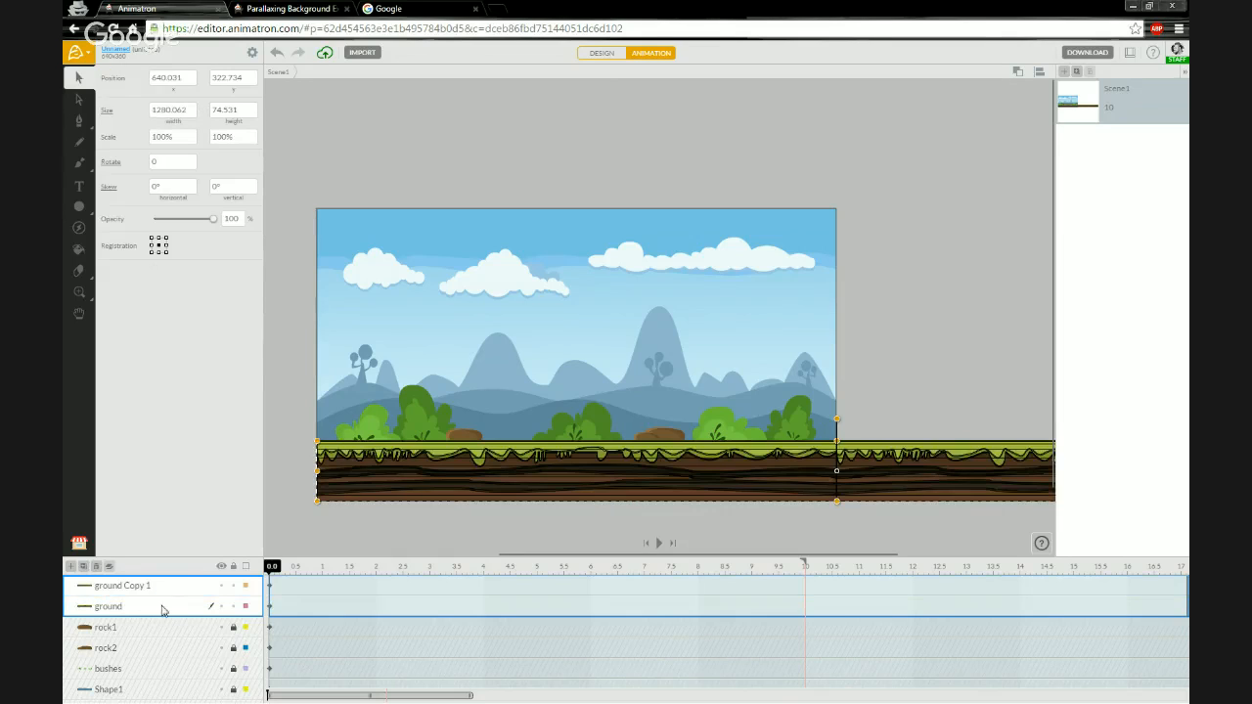
left_click(111, 568)
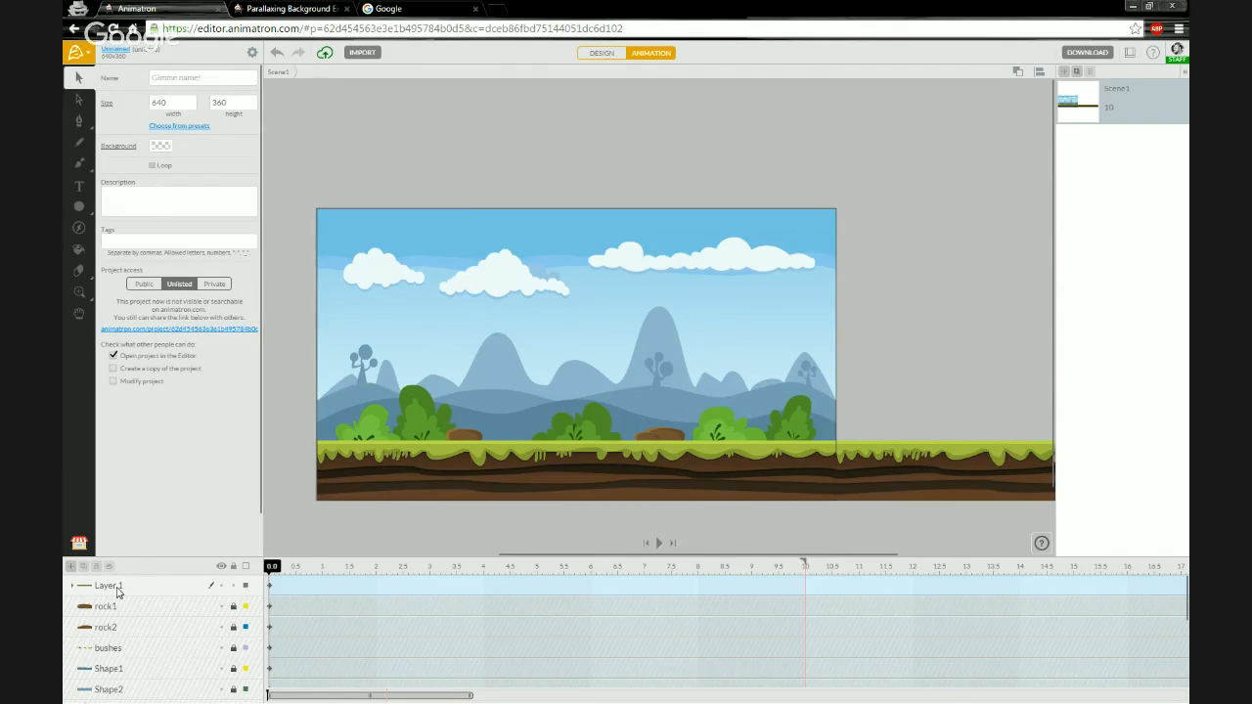
left_click(72, 587)
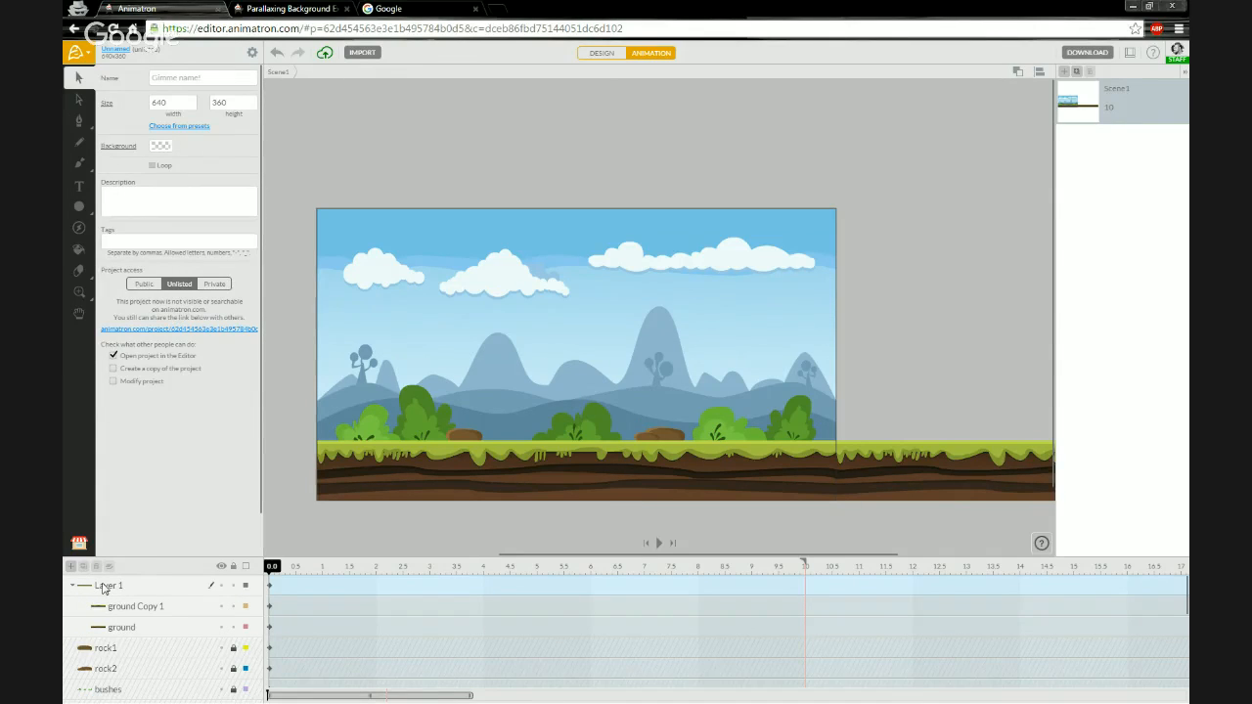
left_click(73, 587)
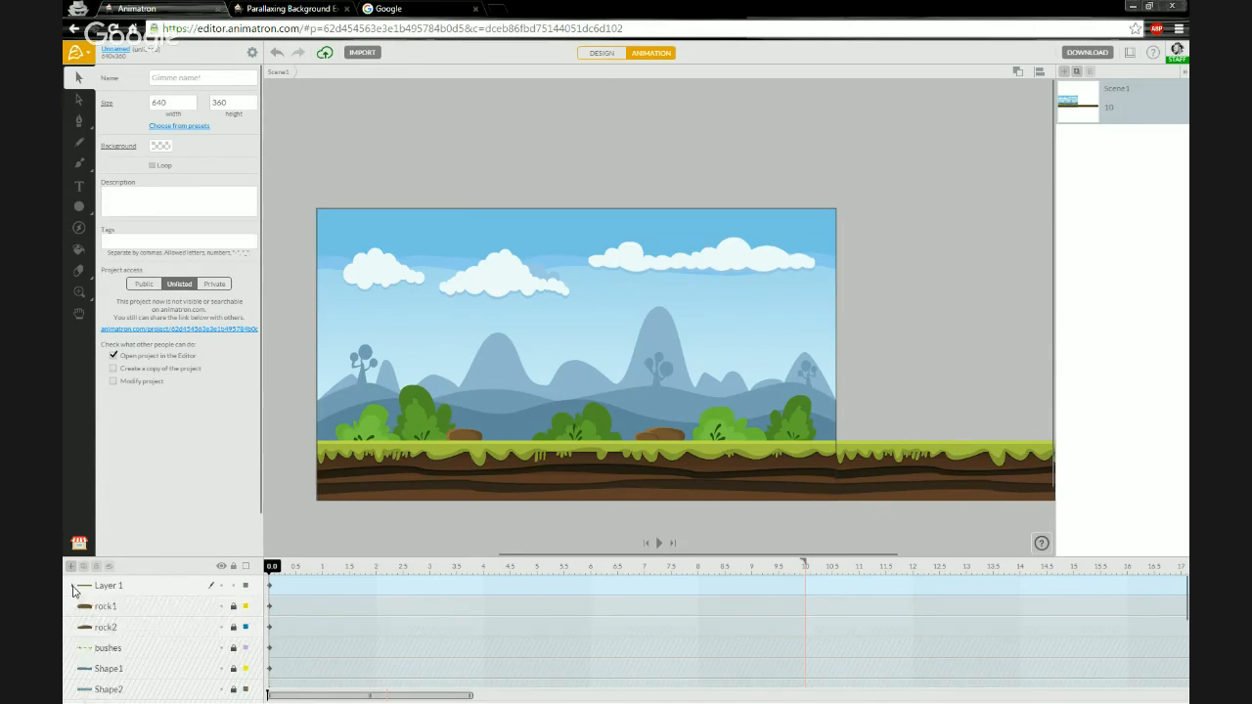
left_click(73, 587)
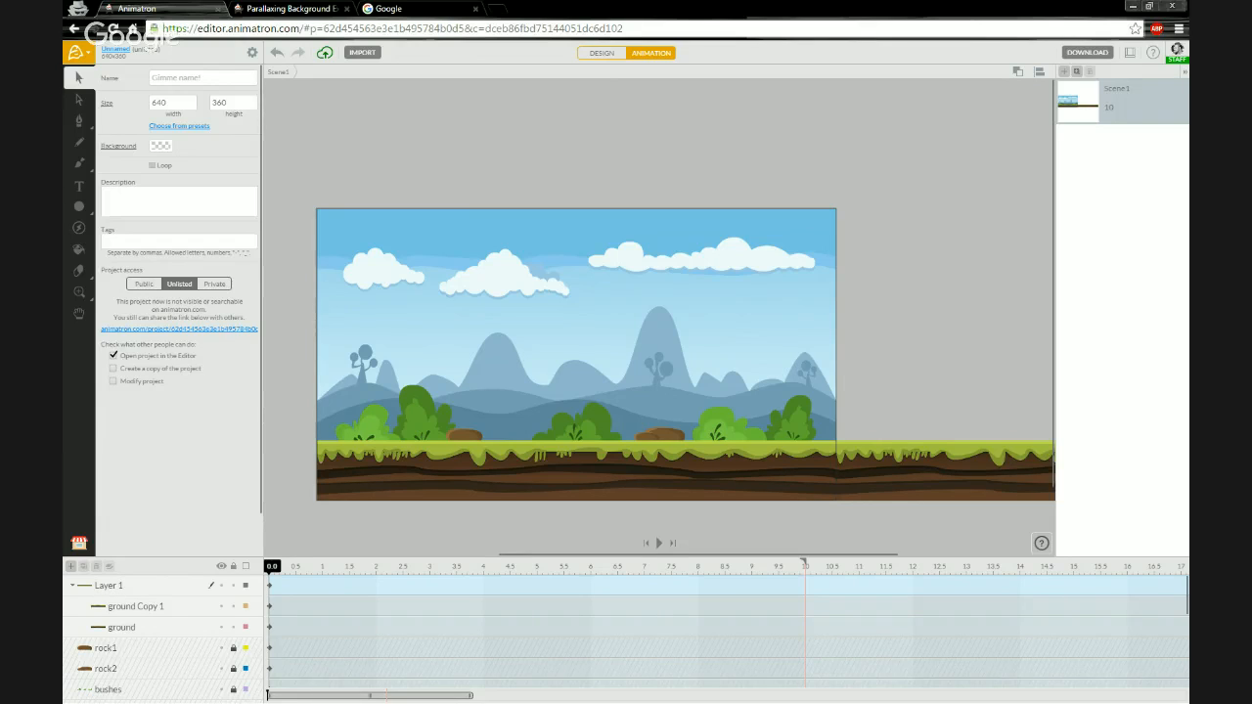
- Rename the combined ground group layer to Ground
left_click(109, 590)
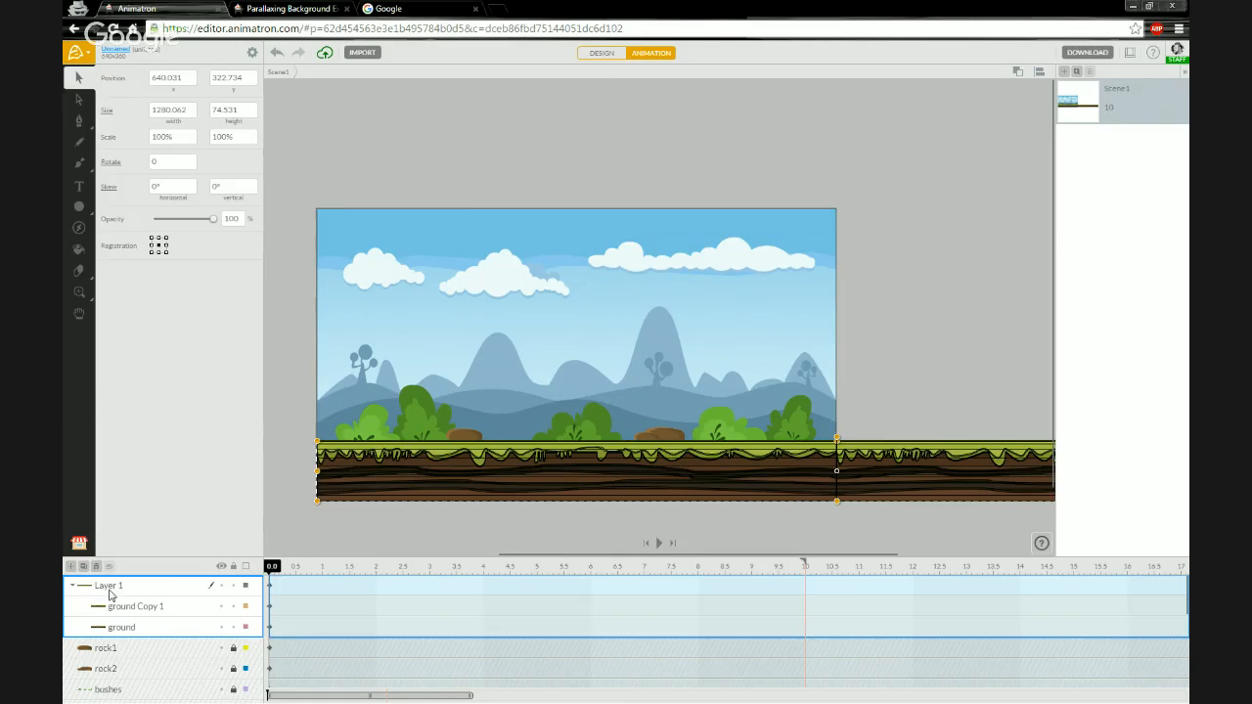
double_click(110, 587)
type("Ground")
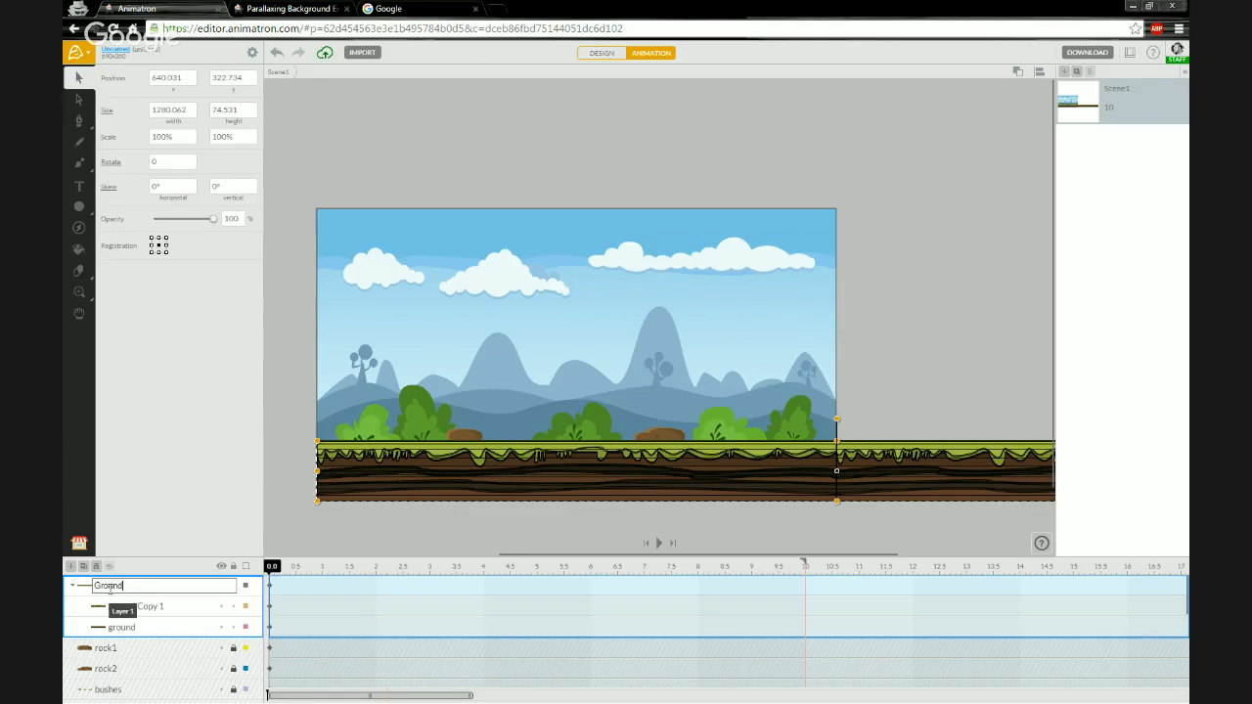
key("Return")
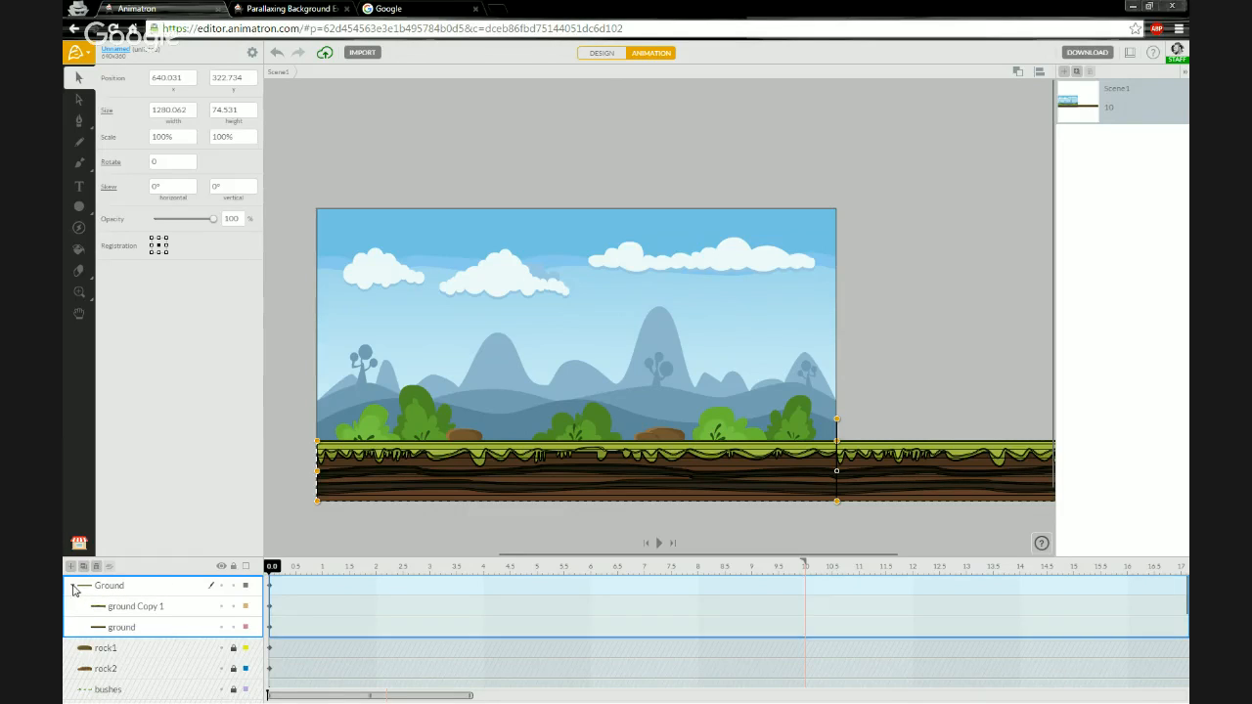
left_click(72, 586)
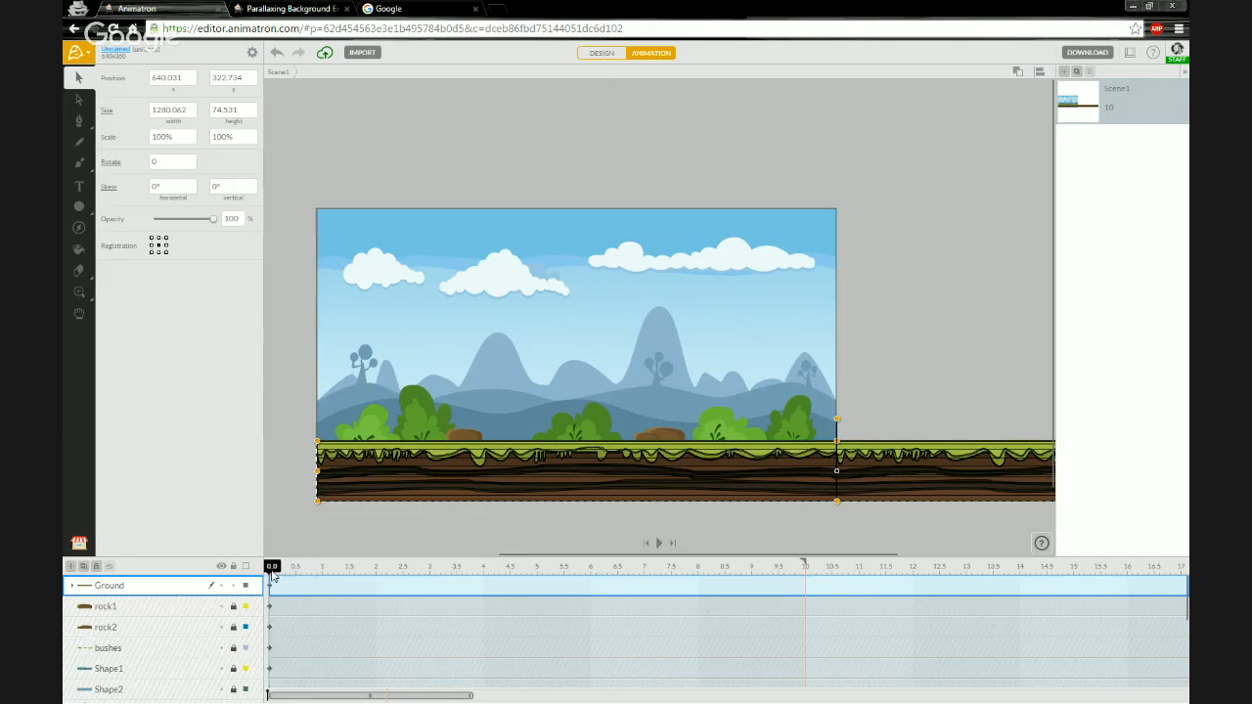
- At 3 seconds on the timeline, set the Ground layer's x position to 0 to add a keyframe
left_click_drag(272, 569, 429, 576)
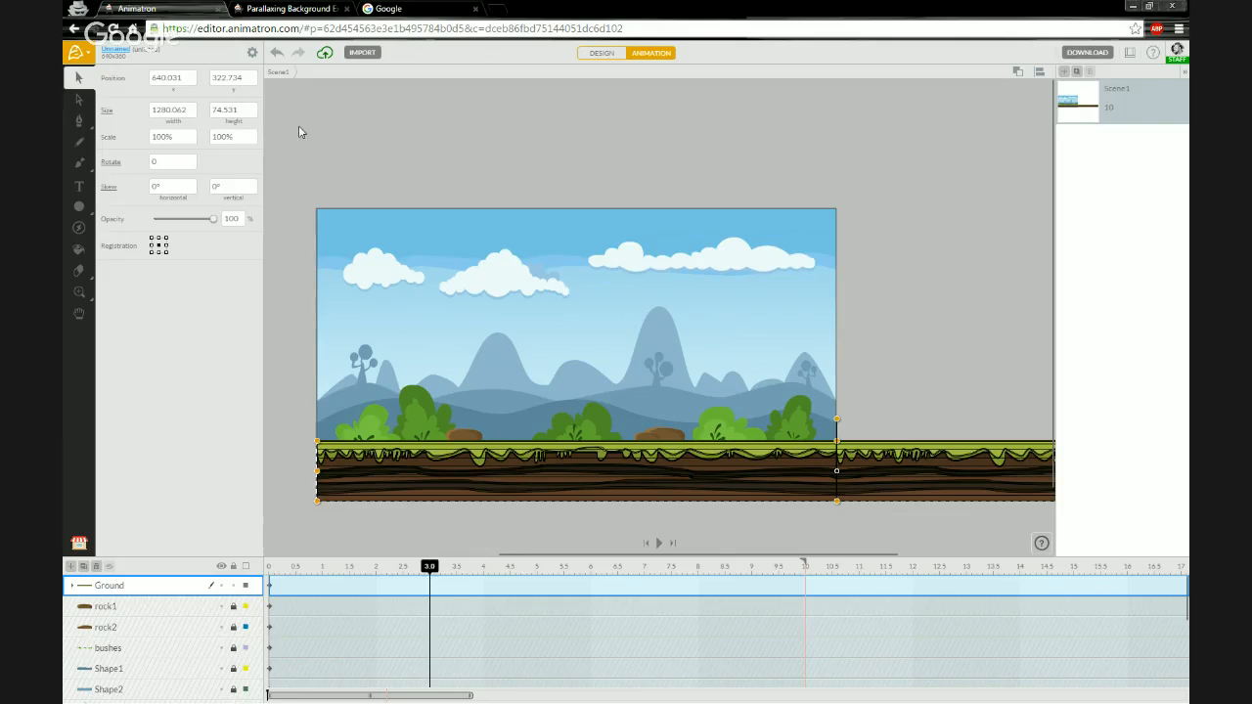
left_click(192, 83)
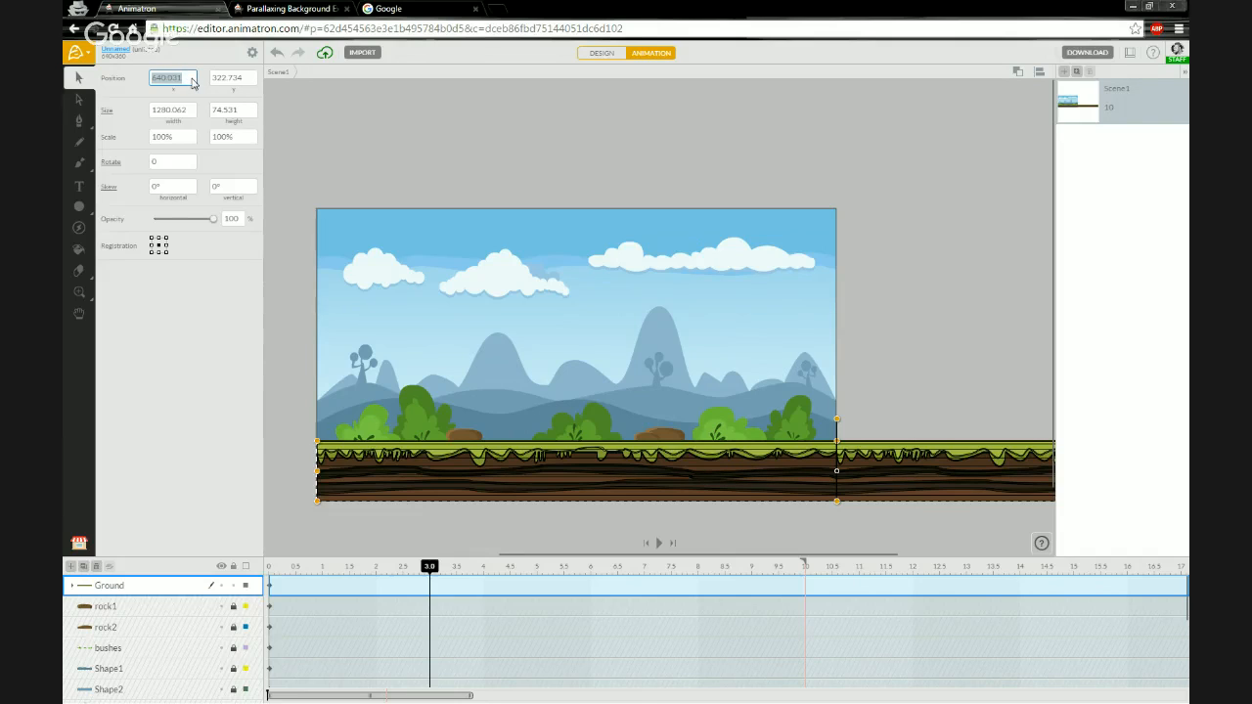
type("0")
key("Return")
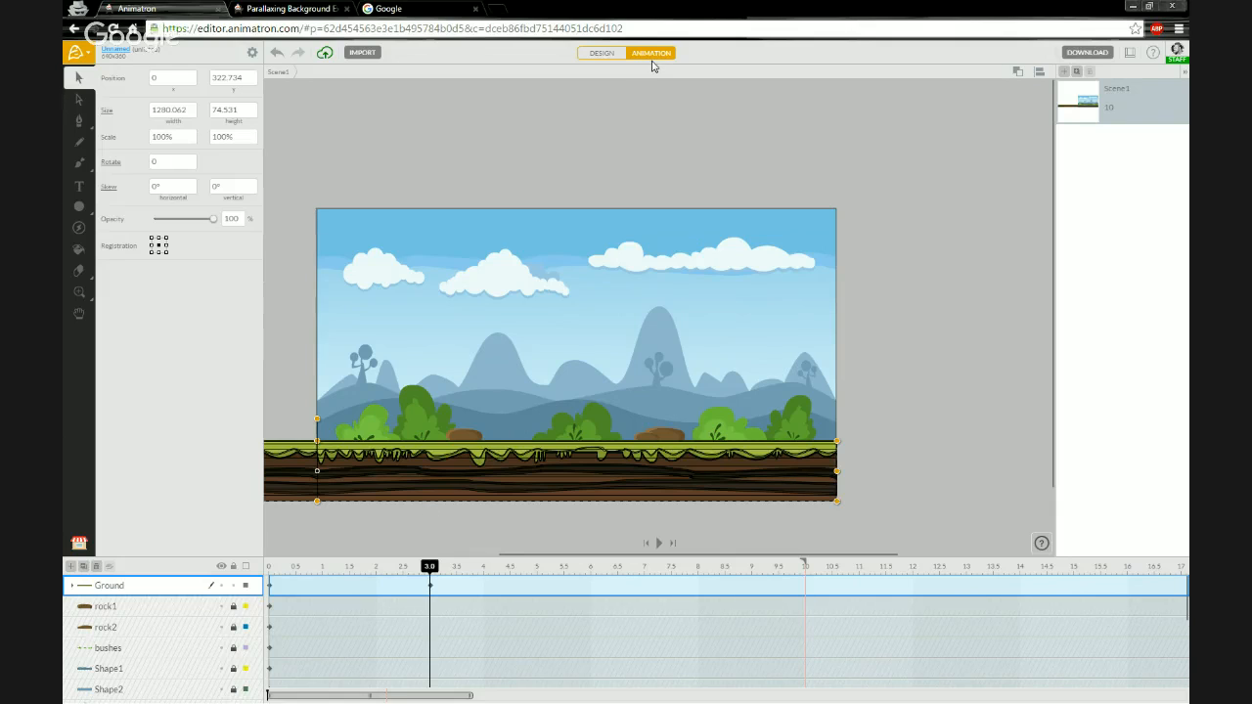
- Scrub the playhead between 0 and 3 seconds to preview the Ground layer's movement
left_click_drag(429, 567, 270, 573)
left_click(431, 569)
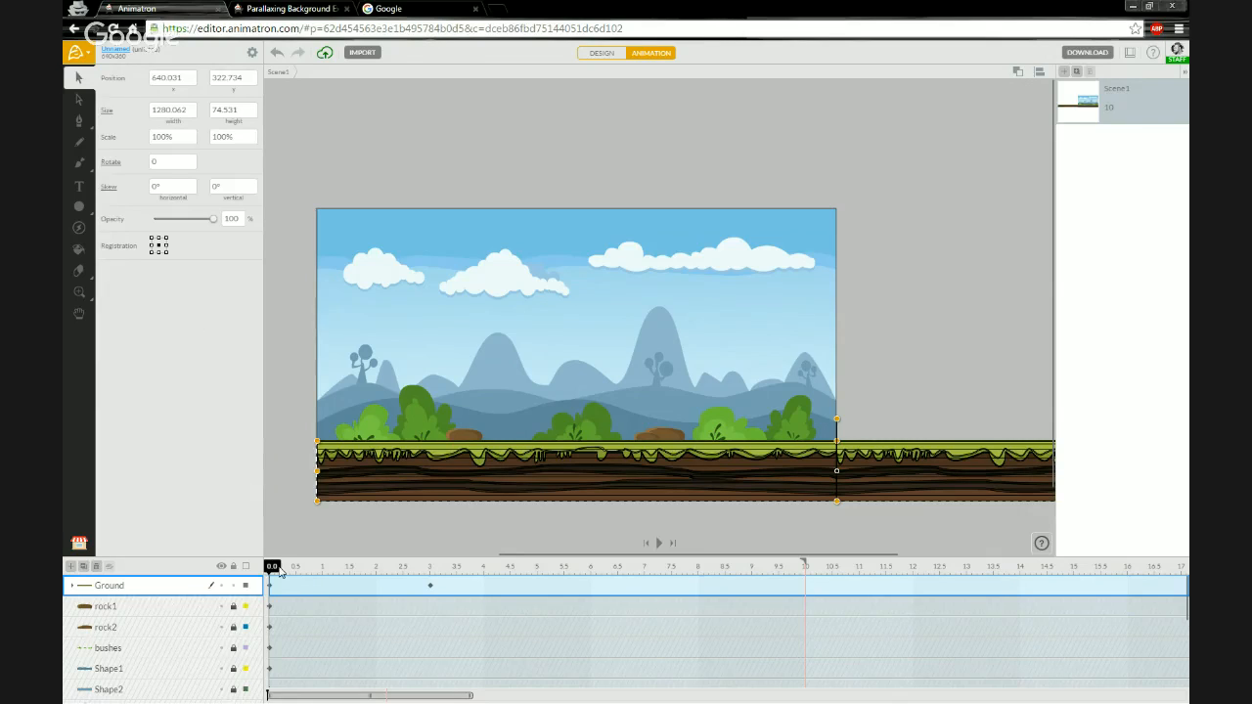
left_click_drag(275, 571, 434, 575)
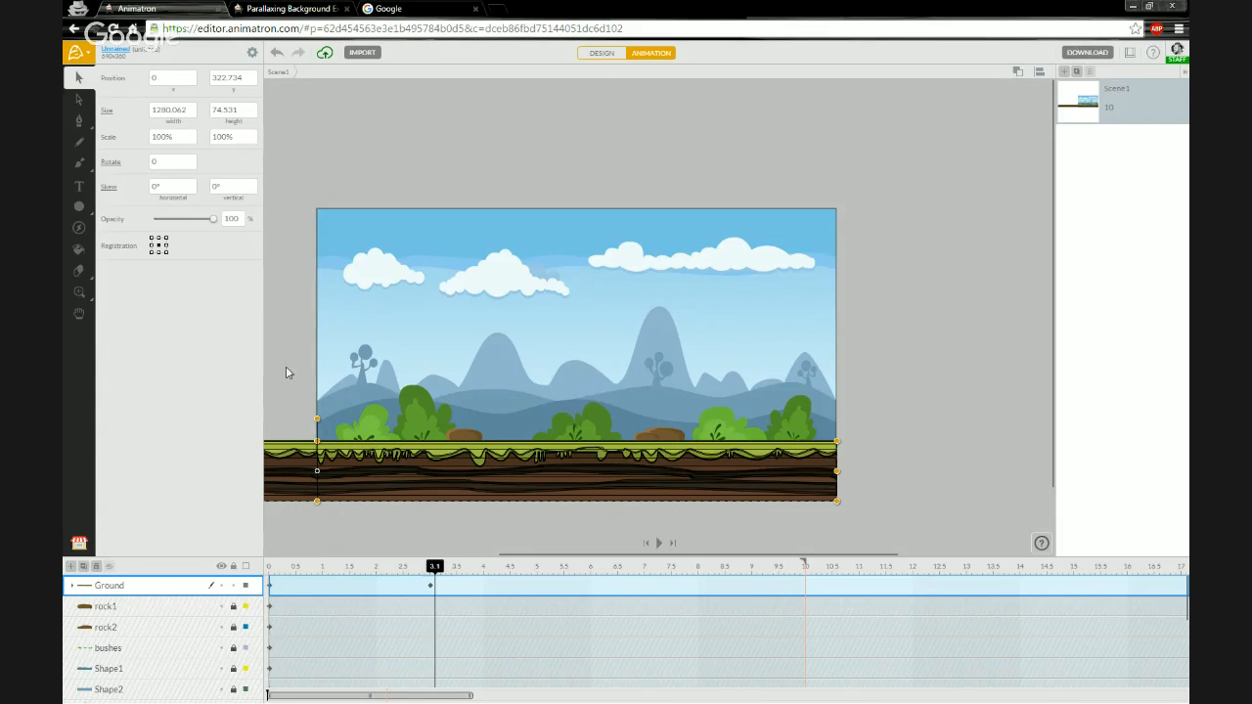
mouse_move(437, 571)
left_mouse_down()
mouse_move(271, 567)
mouse_move(431, 568)
mouse_move(418, 570)
left_mouse_up()
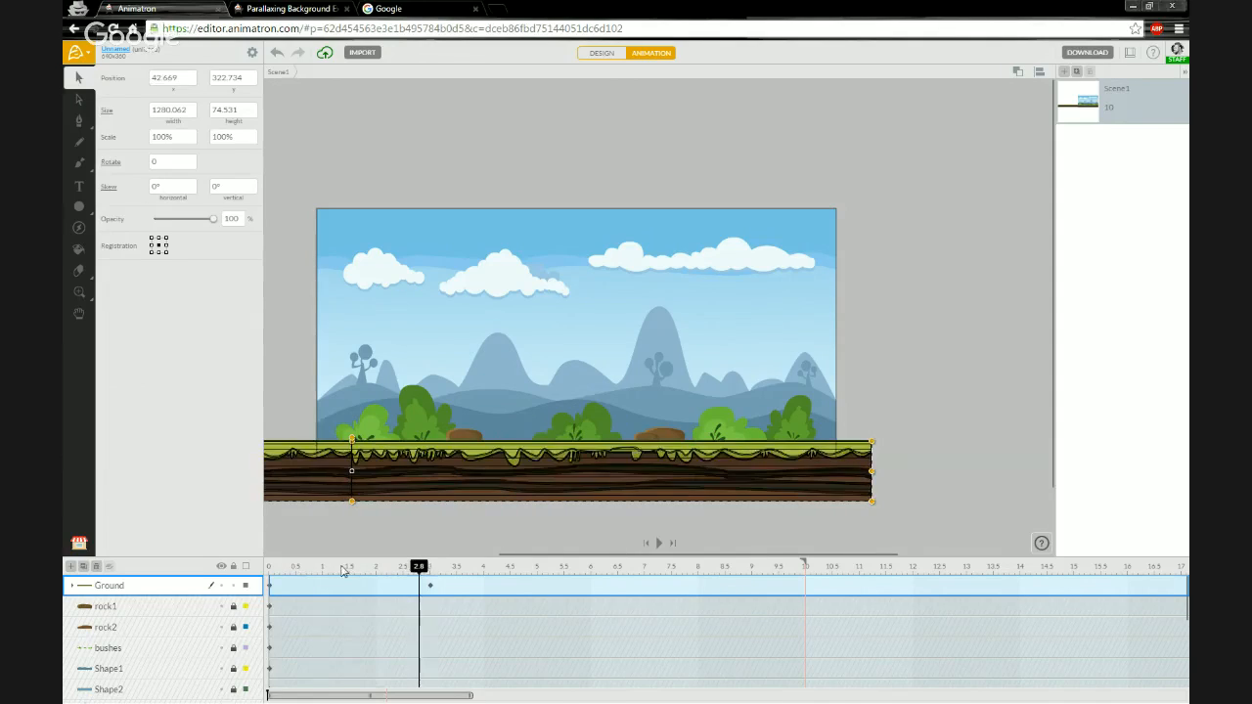
left_click_drag(343, 571, 433, 574)
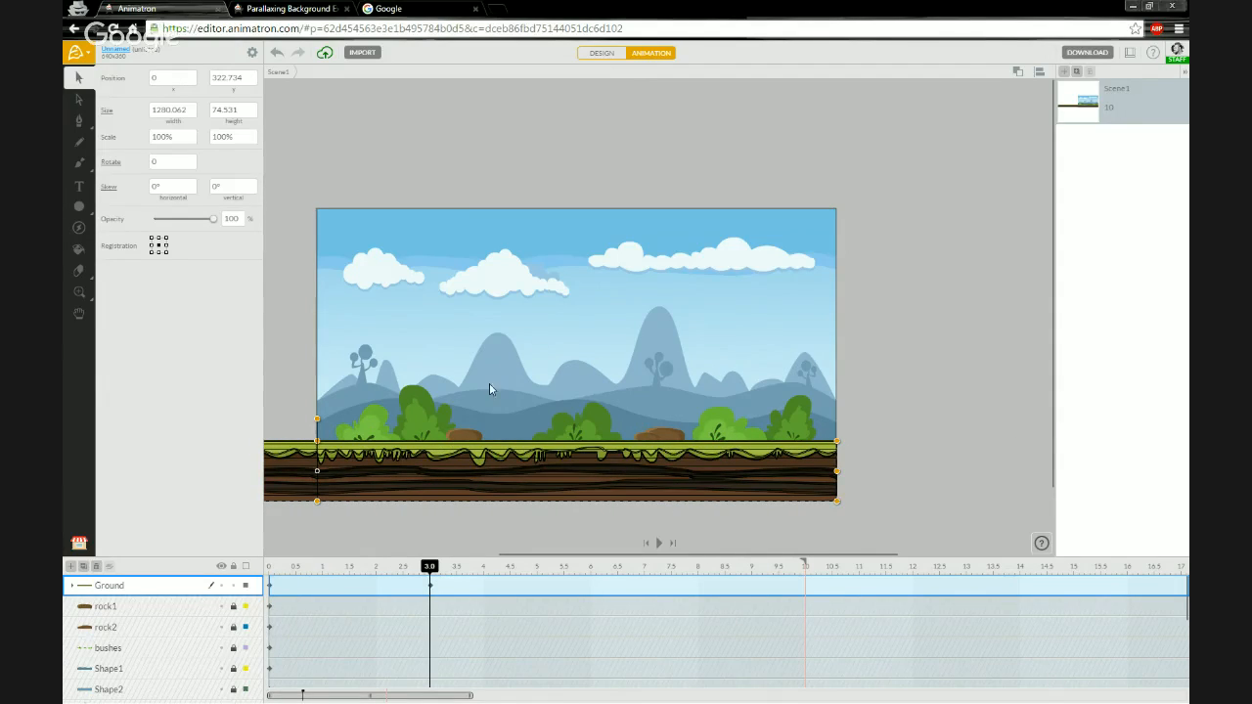
- Unlock the rock1, rock2 and bushes layers and move them into the Ground group
left_click(272, 572)
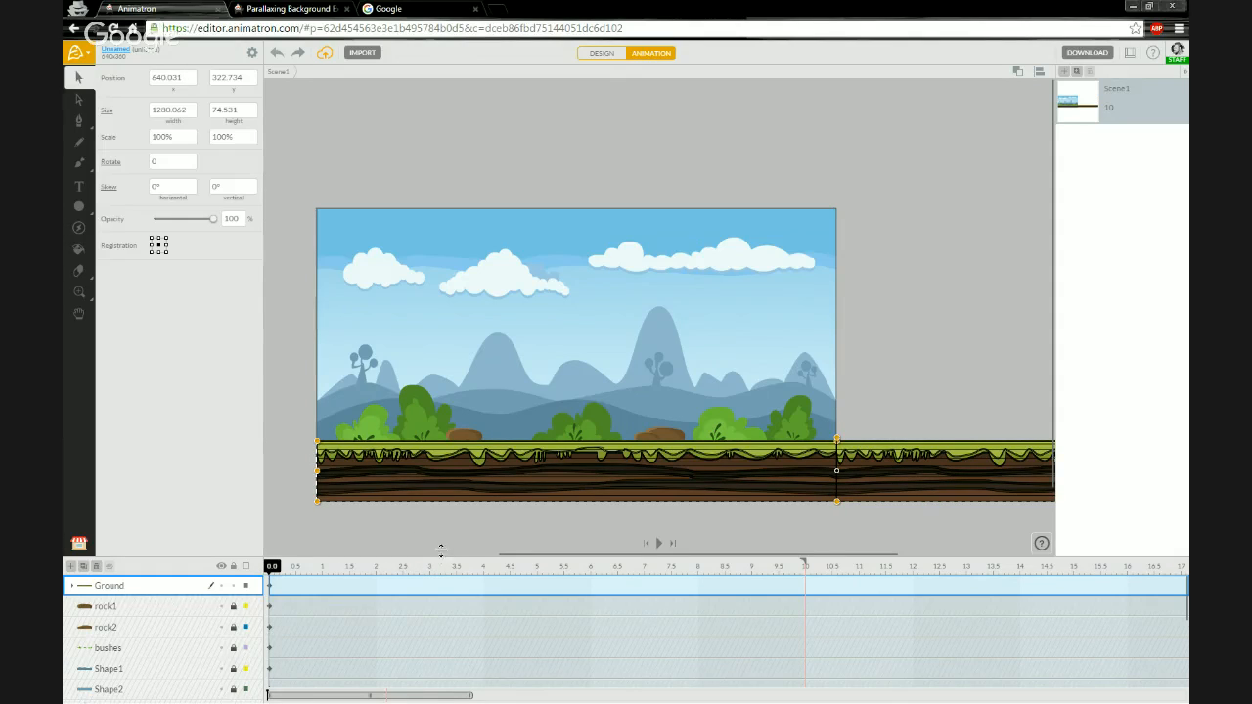
left_click(429, 568)
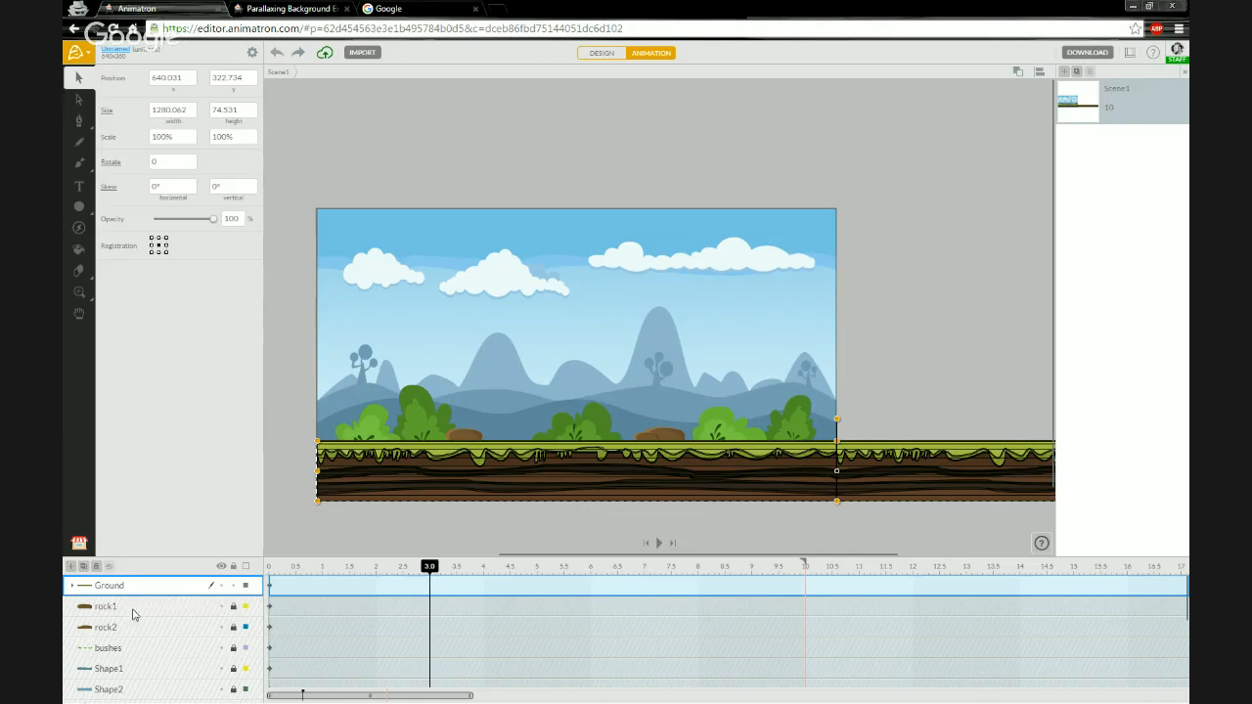
left_click(234, 606)
left_click(233, 627)
left_click(234, 648)
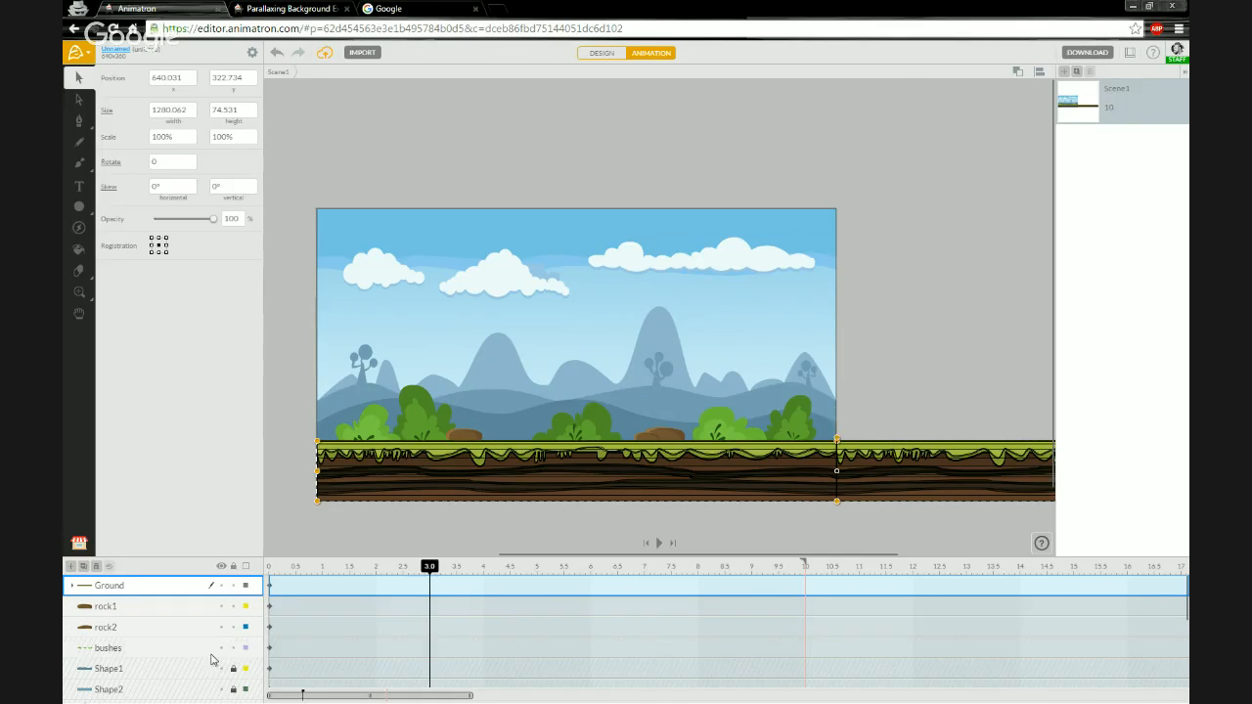
left_click(133, 648)
left_click(137, 612, "shift")
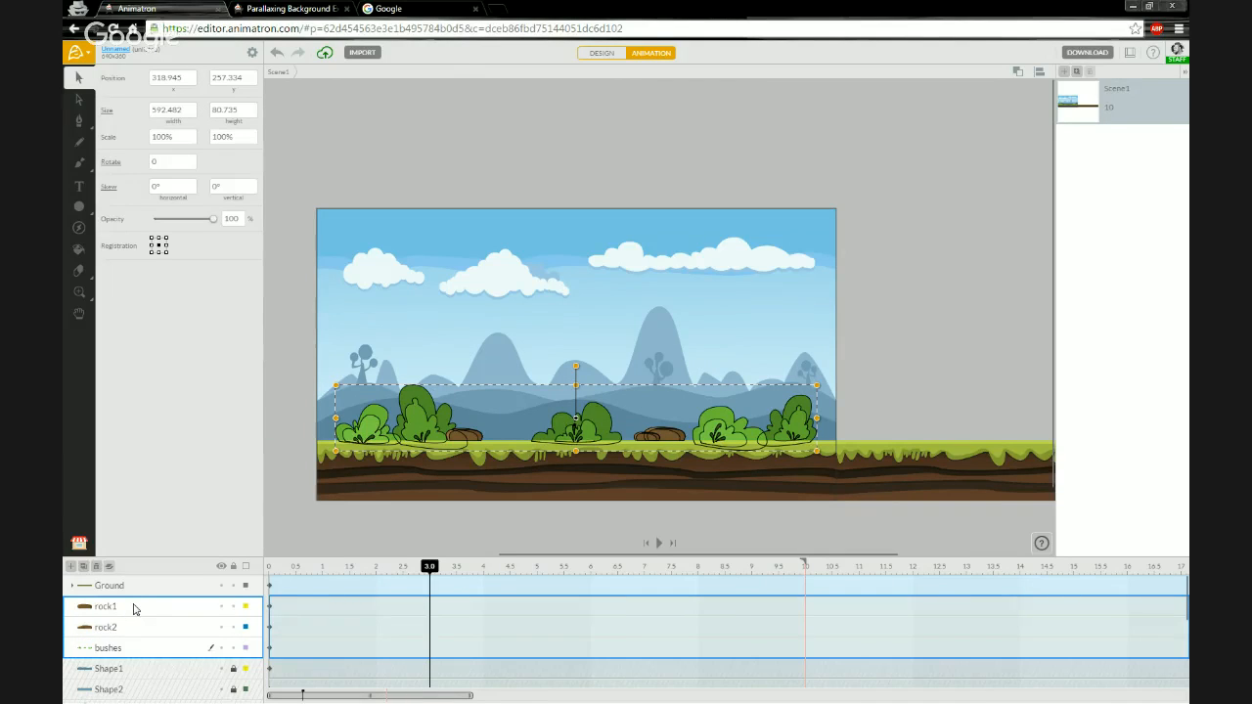
left_click_drag(135, 609, 138, 590)
left_click_drag(133, 592, 134, 594)
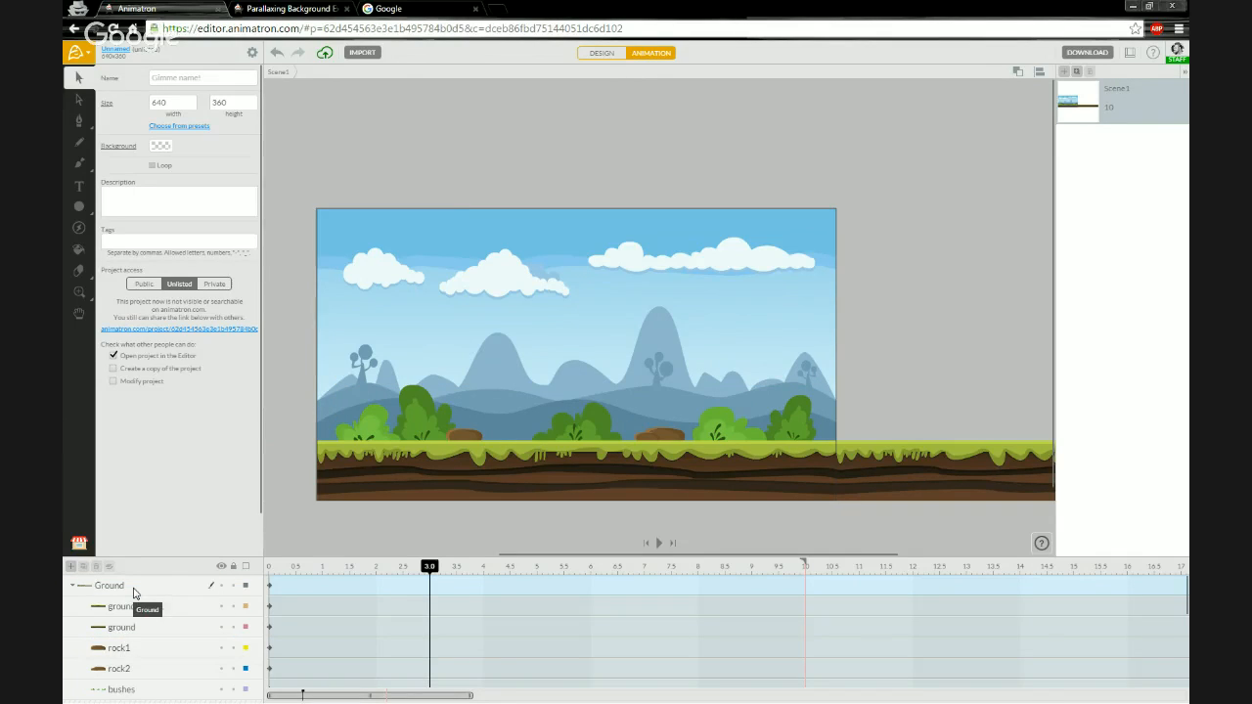
- Expand the Ground group and inspect the layers it now contains
left_click(72, 586)
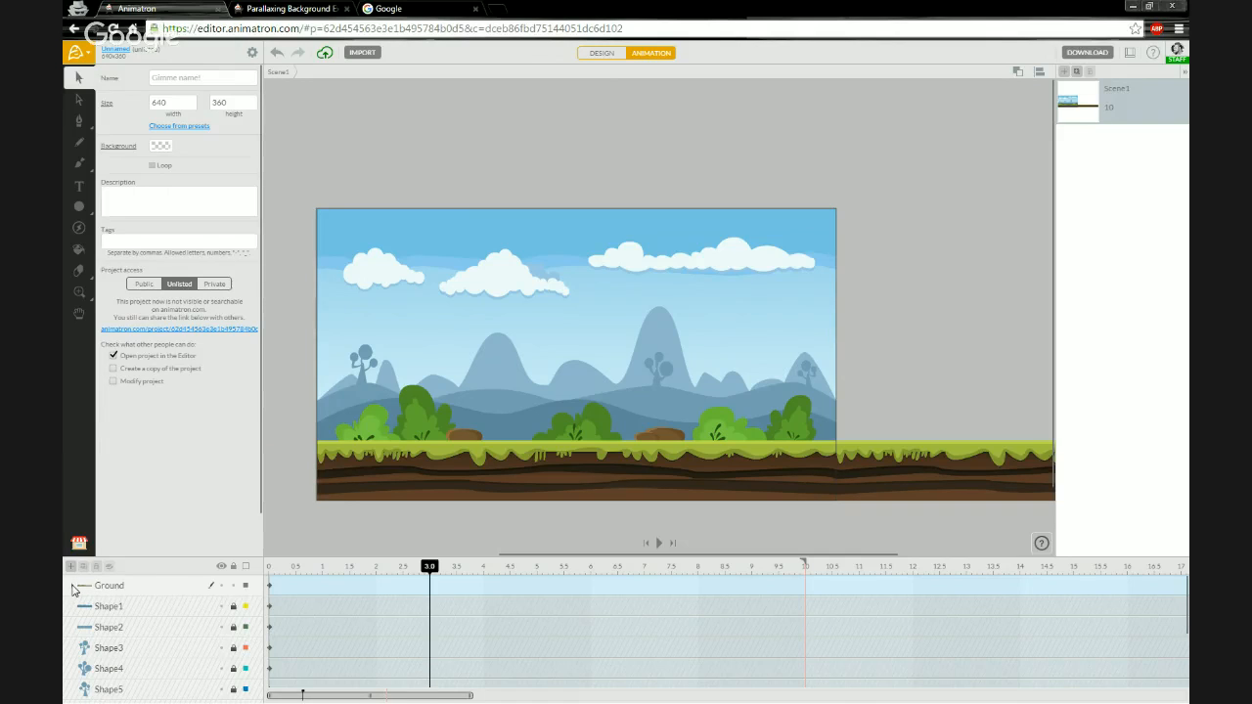
left_click(72, 588)
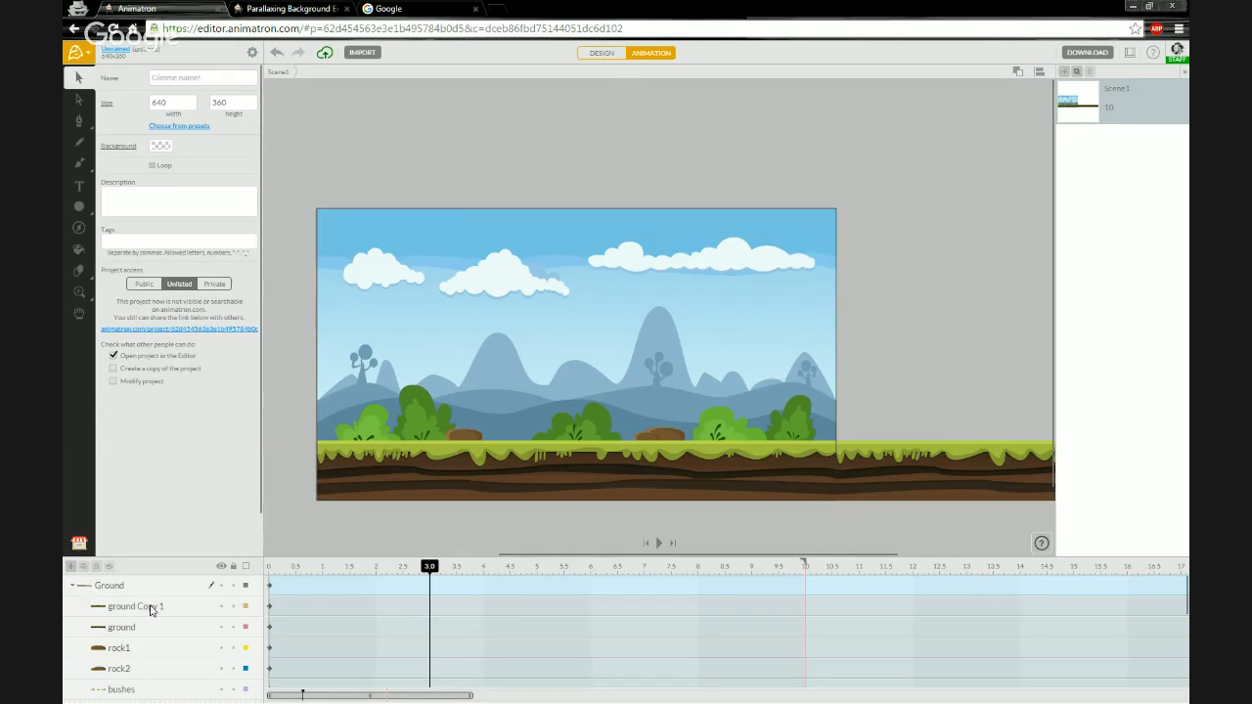
scroll(151, 611, "down", 1)
scroll(152, 611, "up", 1)
scroll(142, 601, "down", 1)
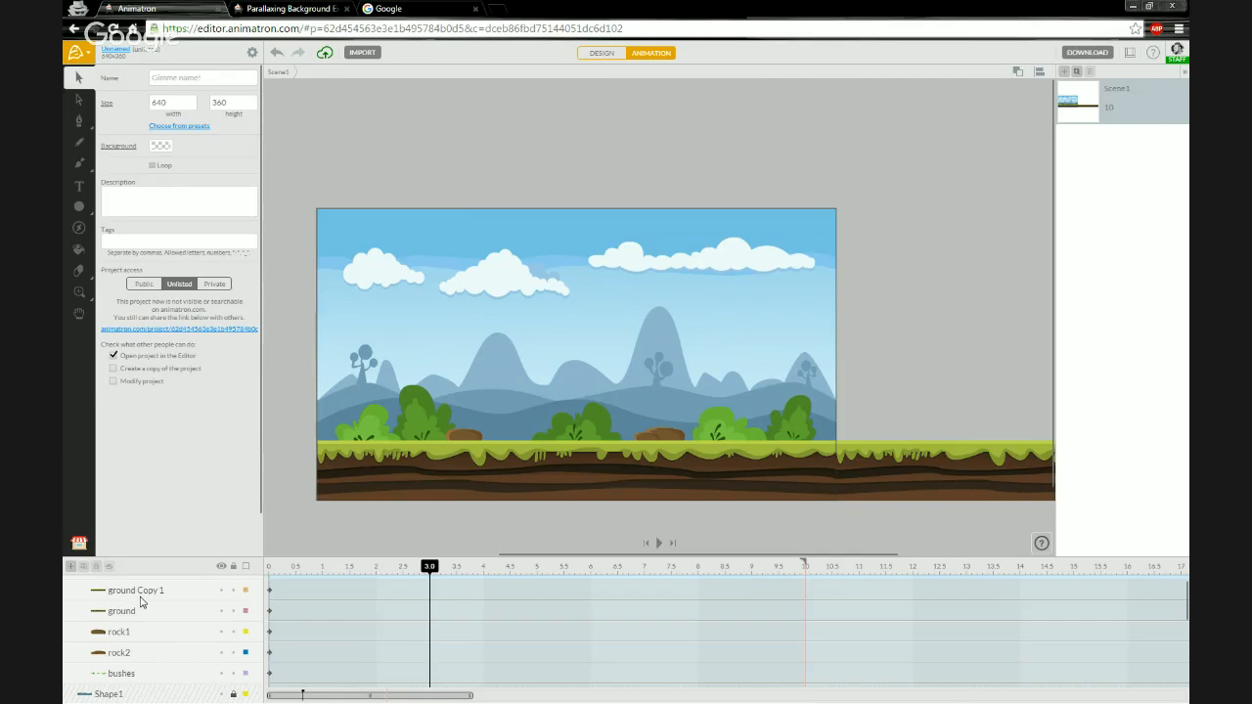
scroll(153, 632, "down", 1)
scroll(149, 631, "up", 2)
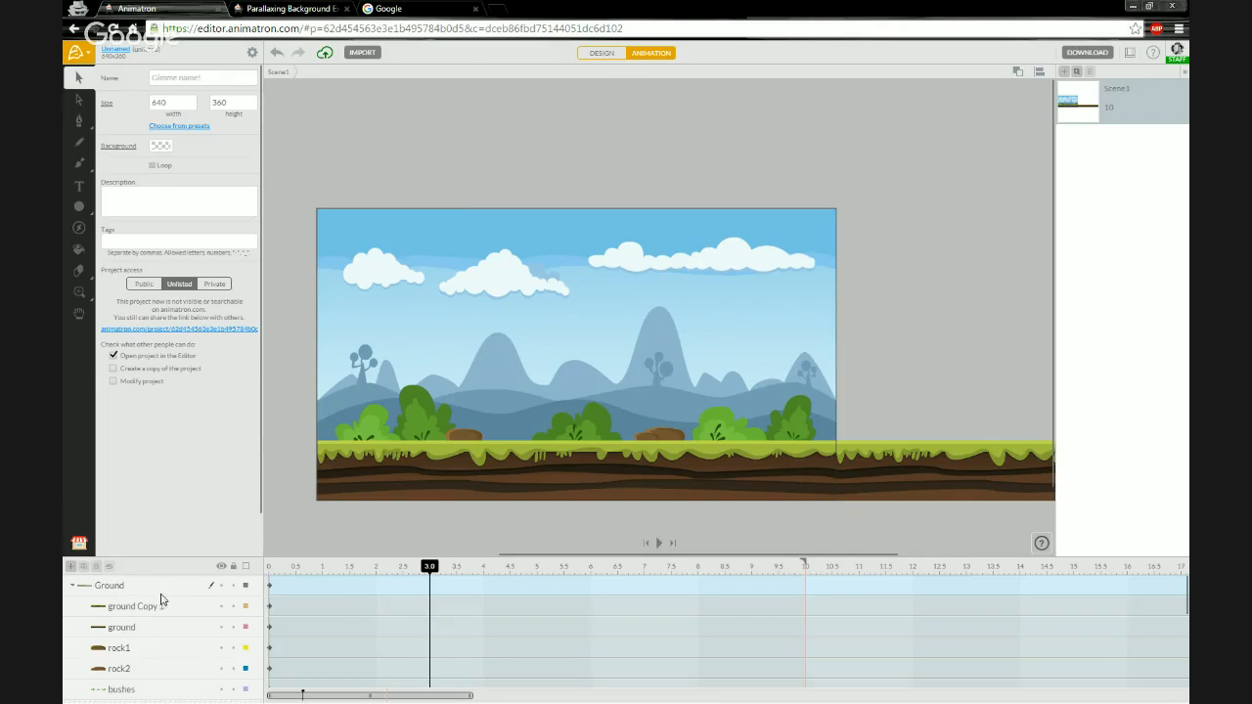
scroll(153, 626, "down", 1)
scroll(146, 627, "up", 2)
scroll(137, 616, "down", 1)
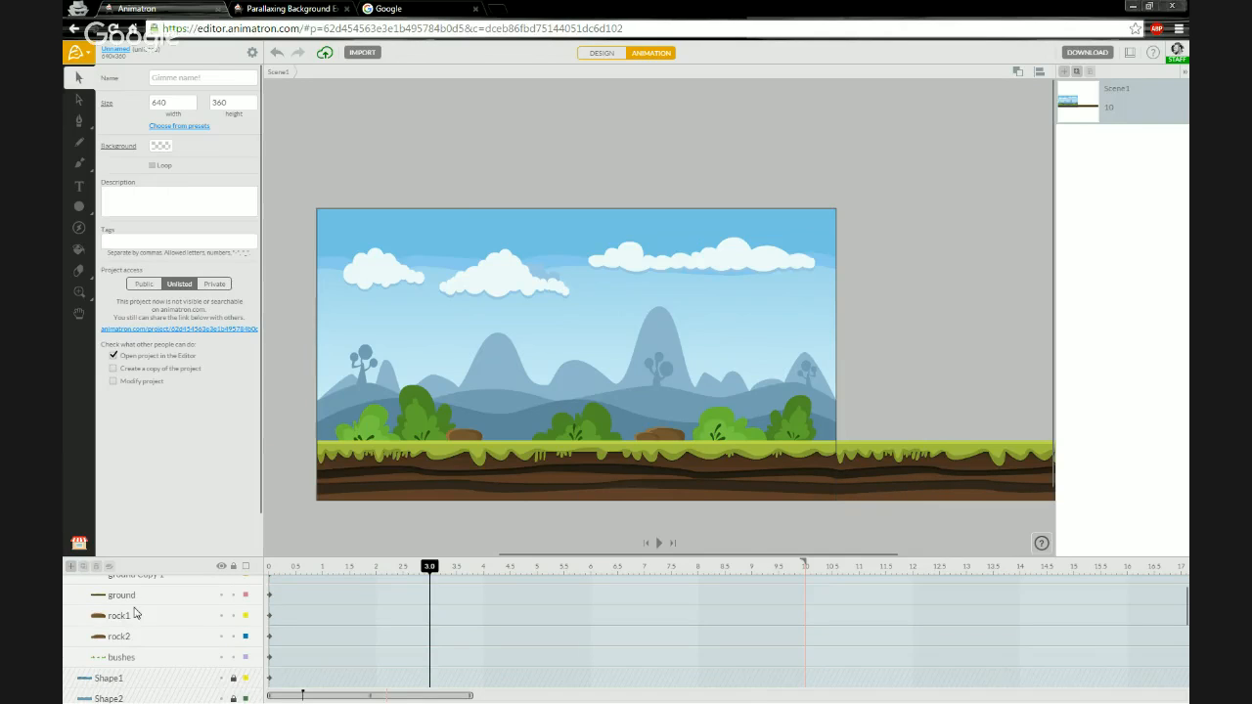
- Duplicate the rock1, rock2 and bushes layers and move the copies into the Ground group
left_click(139, 616)
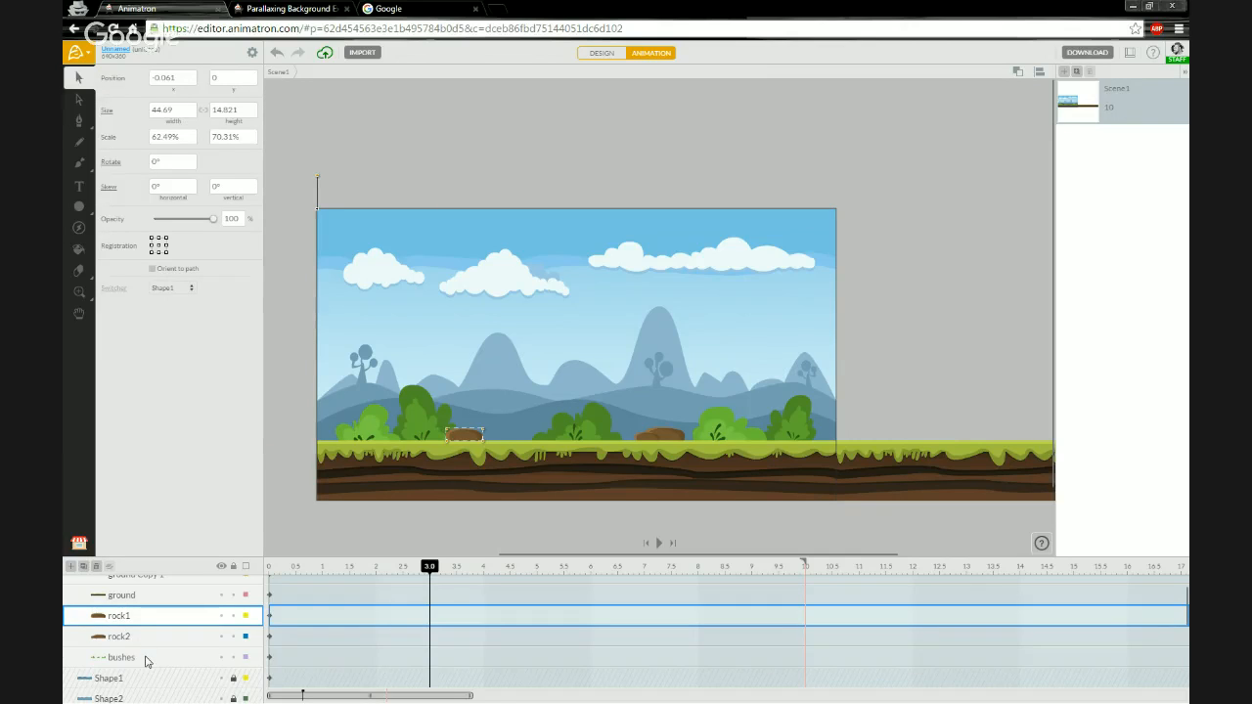
left_click(145, 661, "shift")
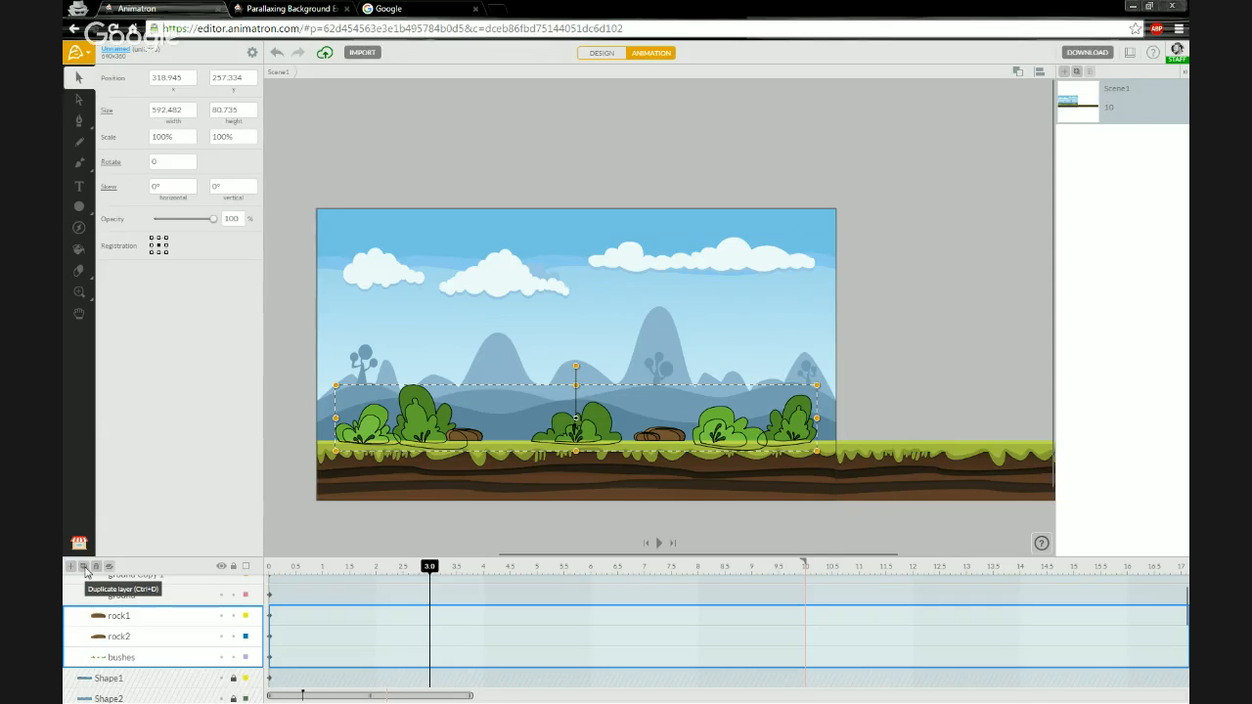
left_click(84, 568)
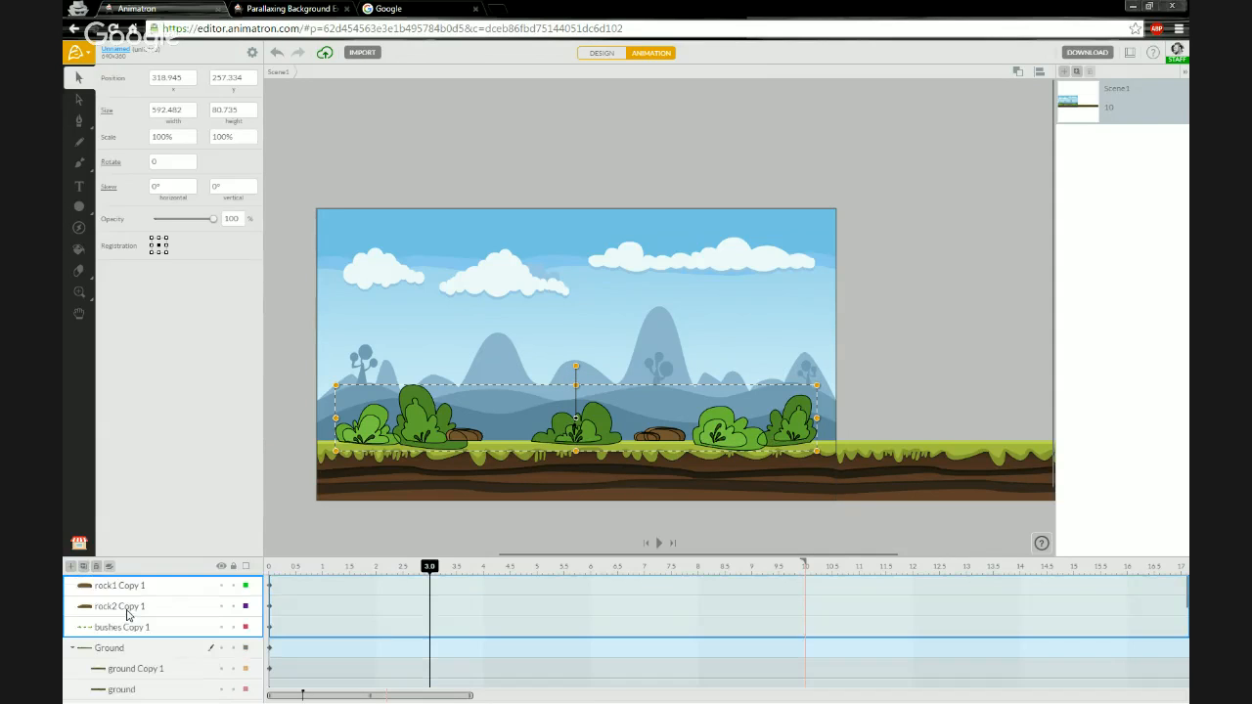
scroll(130, 615, "down", 2)
scroll(130, 615, "up", 2)
left_click_drag(135, 634, 134, 656)
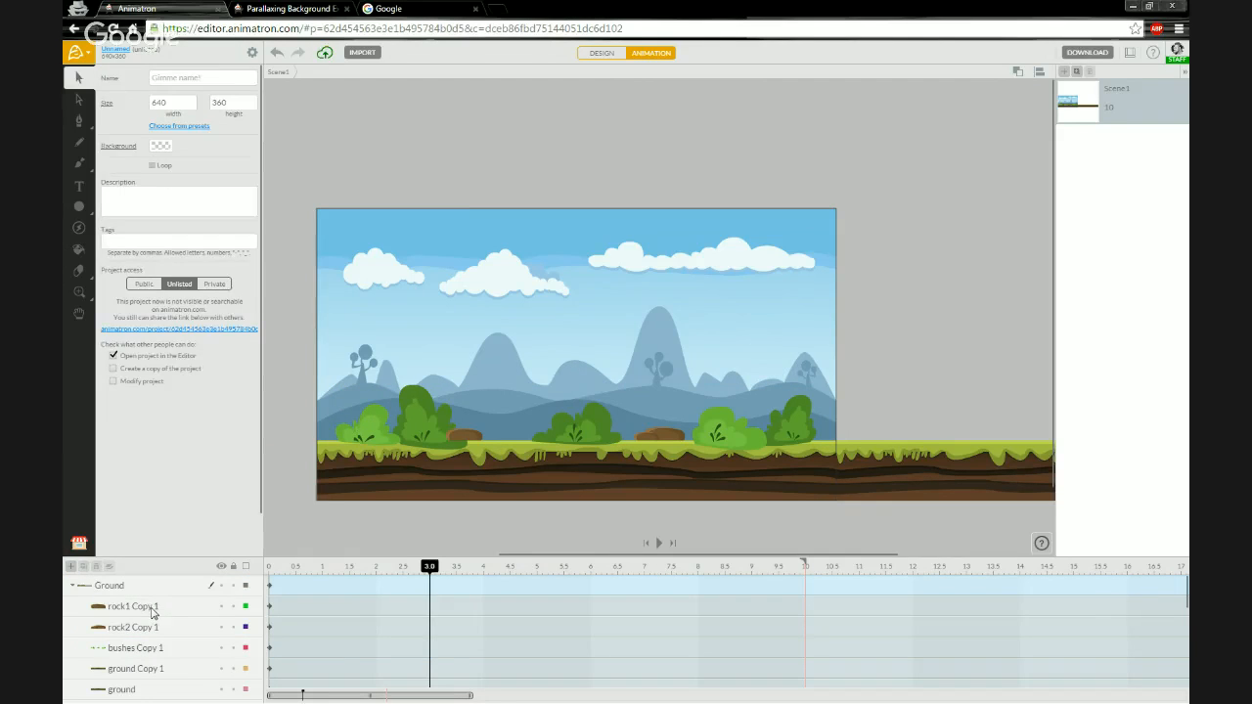
- Move the three copied rock and bush layers right to about x 959 so they sit on the duplicated ground section
left_click(153, 609)
left_click(152, 649, "shift")
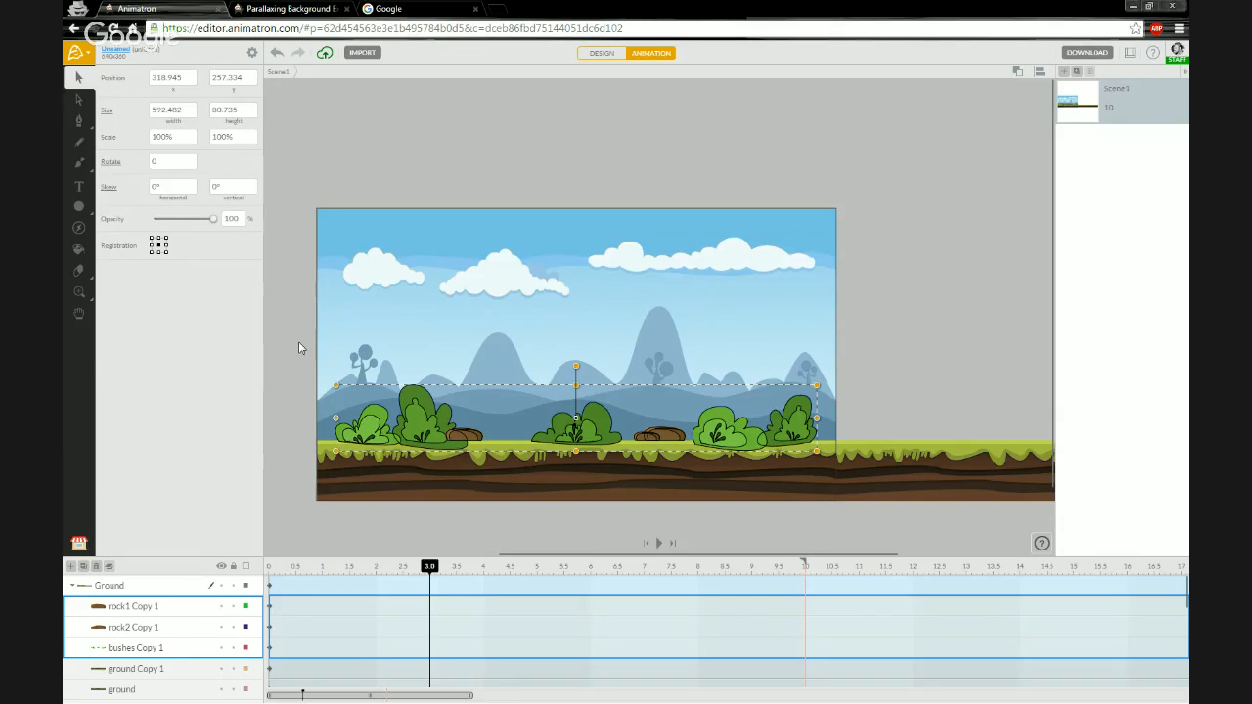
key("shift+Right")
key("shift+Right")
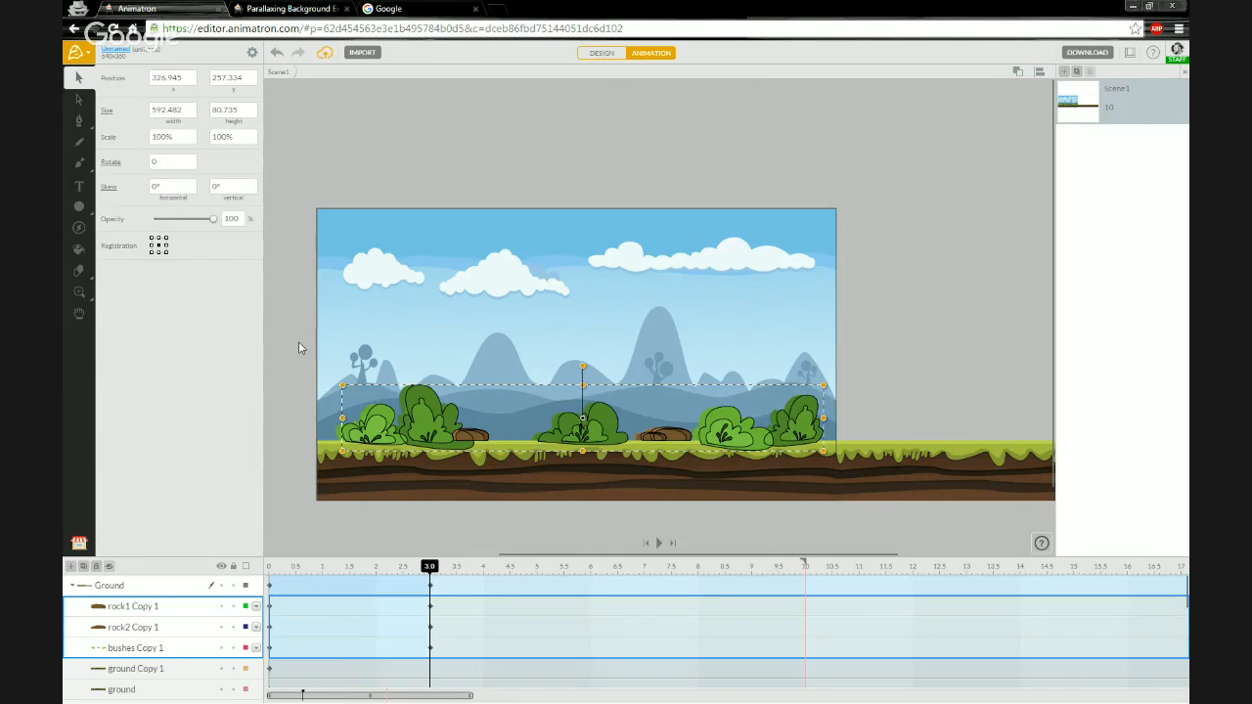
key("shift+Right")
key("shift+Right")
key("shift+Right")
key("shift+Right")
key("shift+Right")
key("shift+Right")
key("shift+Right")
key("shift+Right")
key("shift+Right")
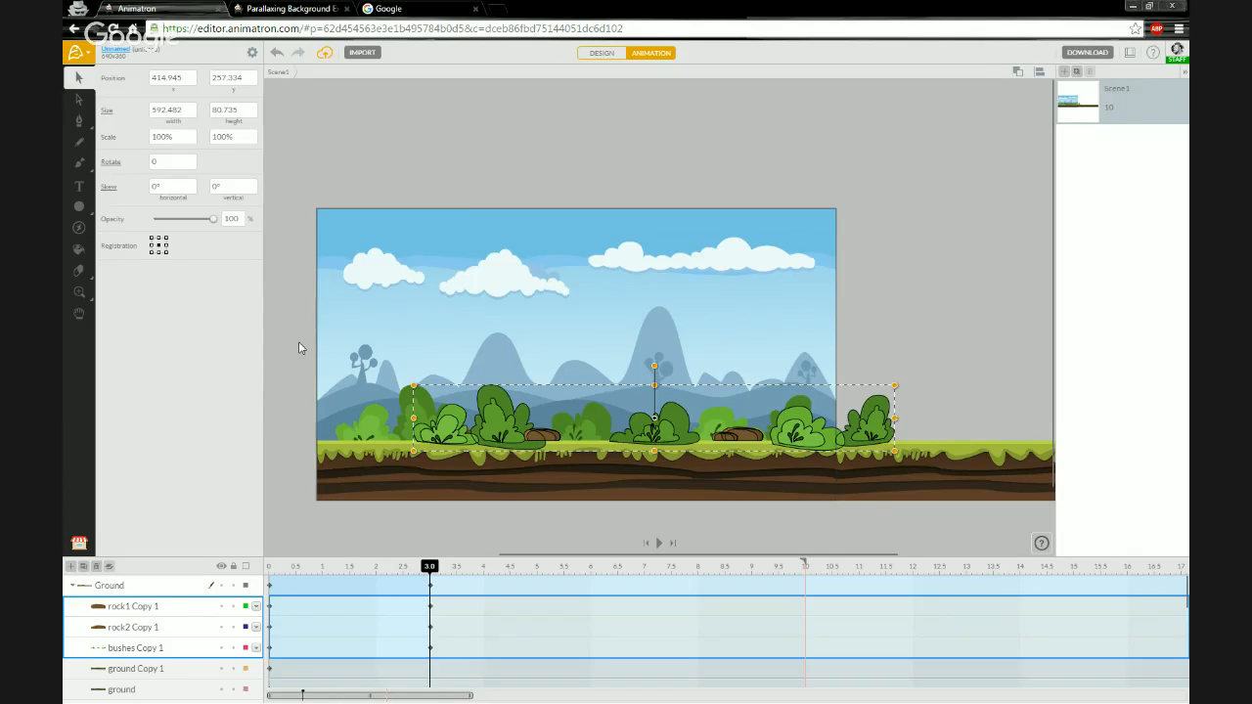
key("shift+Right")
key("shift+Right")
key("shift+Right")
key("shift+Right")
key("shift+Right")
key("shift+Right")
key("shift+Right")
key("shift+Right")
key("shift+Right")
key("shift+Right")
key("shift+Right")
key("shift+Right")
key("shift+Right")
key("shift+Right")
key("shift+Right")
key("shift+Right")
key("shift+Right")
key("shift+Right")
key("shift+Right")
key("shift+Right")
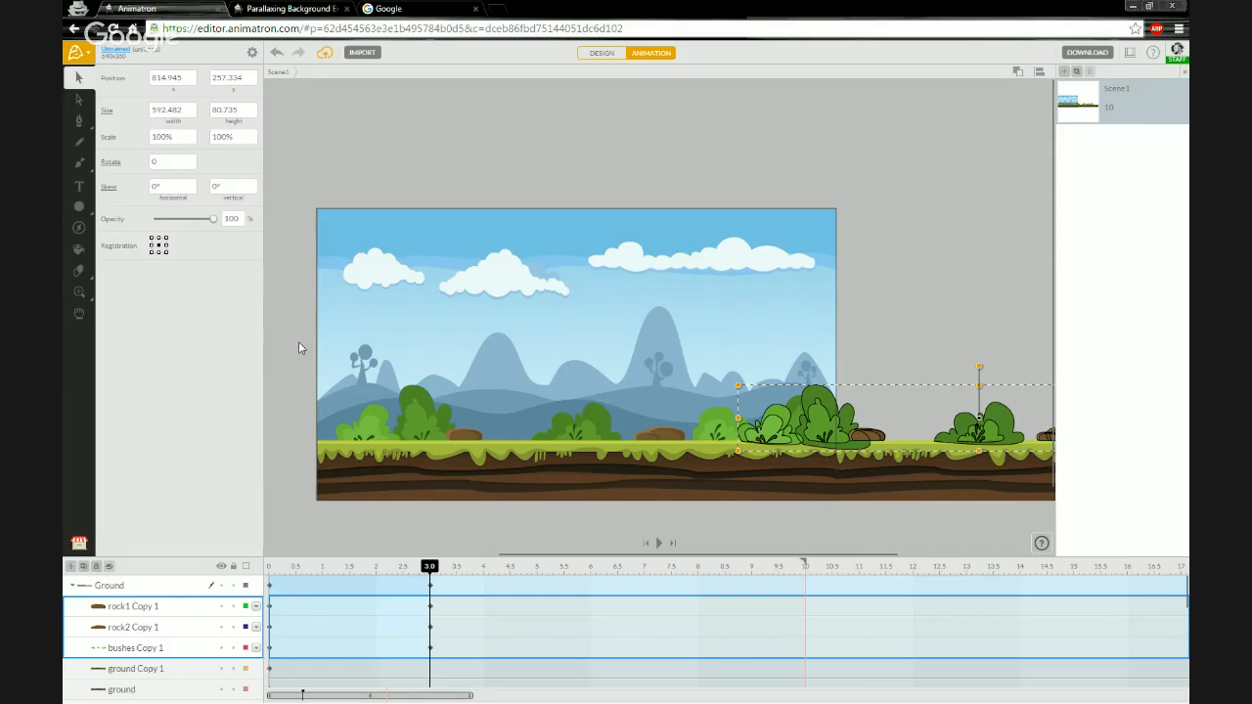
key("shift+Right")
key("shift+Right")
key("shift+Right")
key("shift+Right")
key("shift+Right")
key("shift+Right")
key("shift+Right")
key("shift+Right")
key("shift+Right")
key("shift+Right")
key("shift+Right")
key("shift+Right")
key("shift+Right")
key("shift+Right")
key("shift+Right")
key("shift+Right")
key("shift+Right")
key("shift+Right")
key("shift+Right")
key("shift+Right")
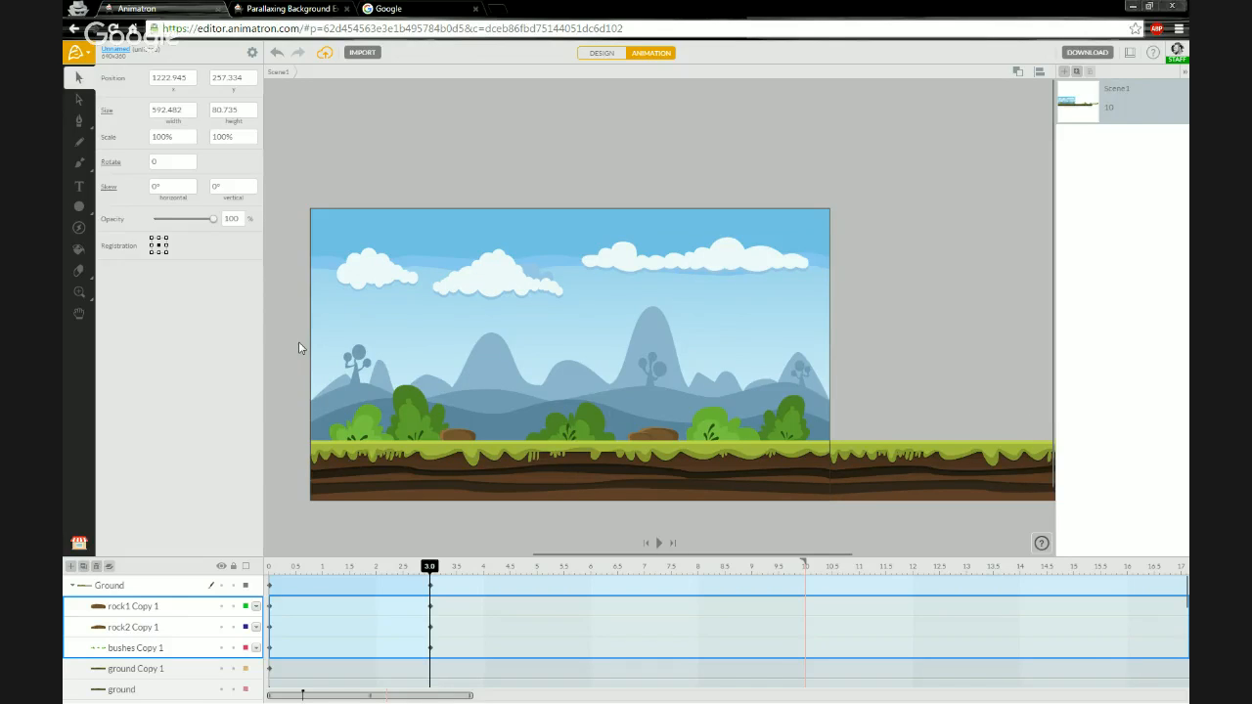
scroll(918, 457, "down", 1)
scroll(919, 457, "down", 4)
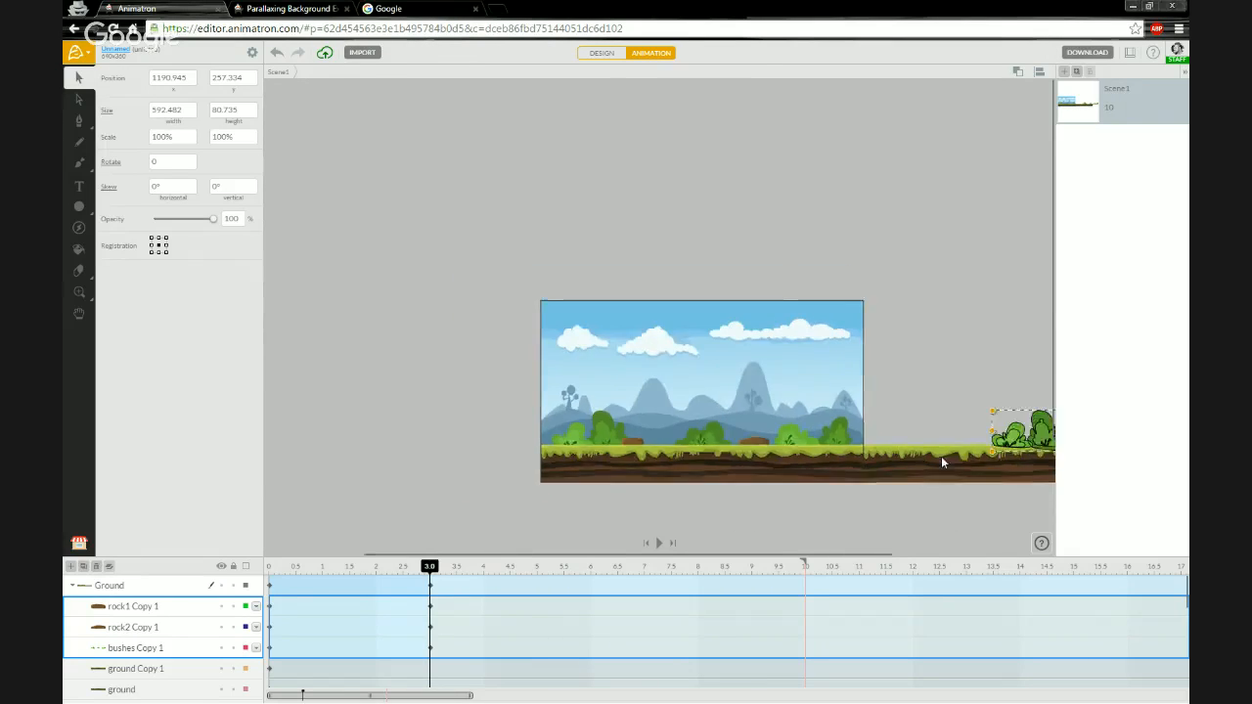
scroll(1037, 480, "up", 8)
left_click_drag(818, 422, 662, 415)
scroll(598, 336, "down", 3)
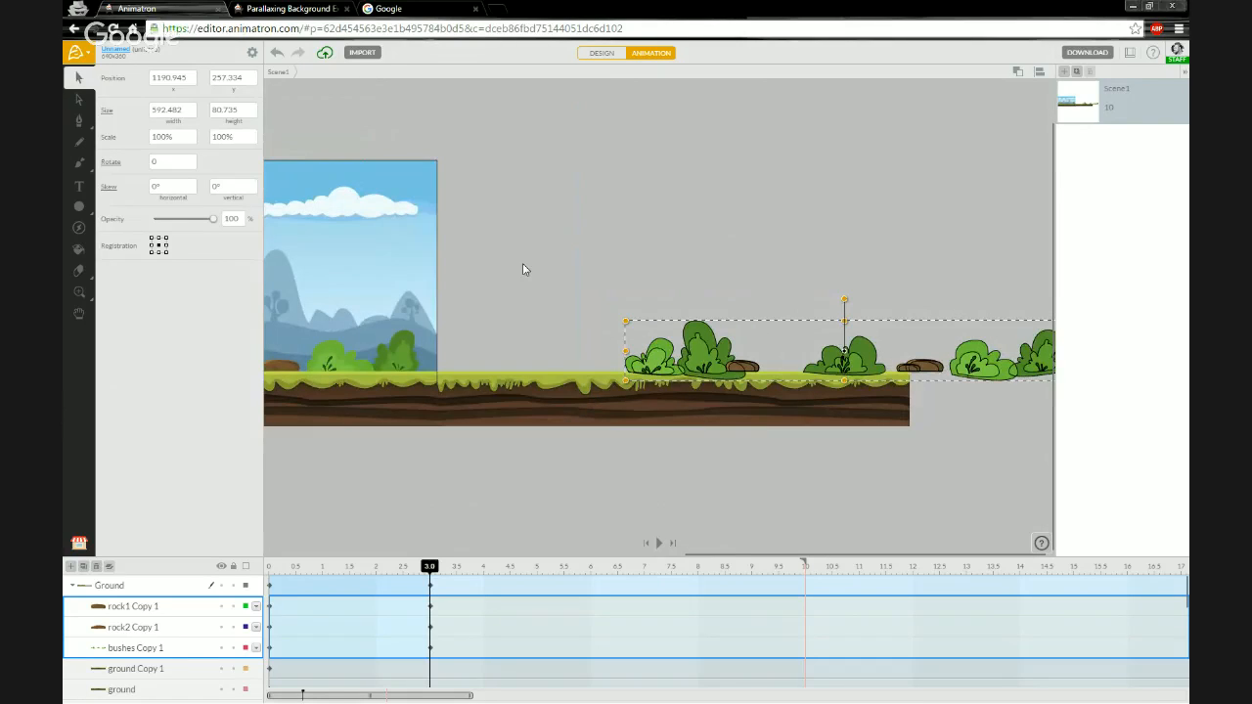
key("Left")
key("Left")
key("Left")
key("Left")
key("Left")
key("Left")
key("Left")
key("Left")
key("Left")
key("Left")
key("Left")
key("Left")
key("Left")
key("Left")
key("Left")
key("Left")
key("Left")
key("Left")
key("Left")
key("Left")
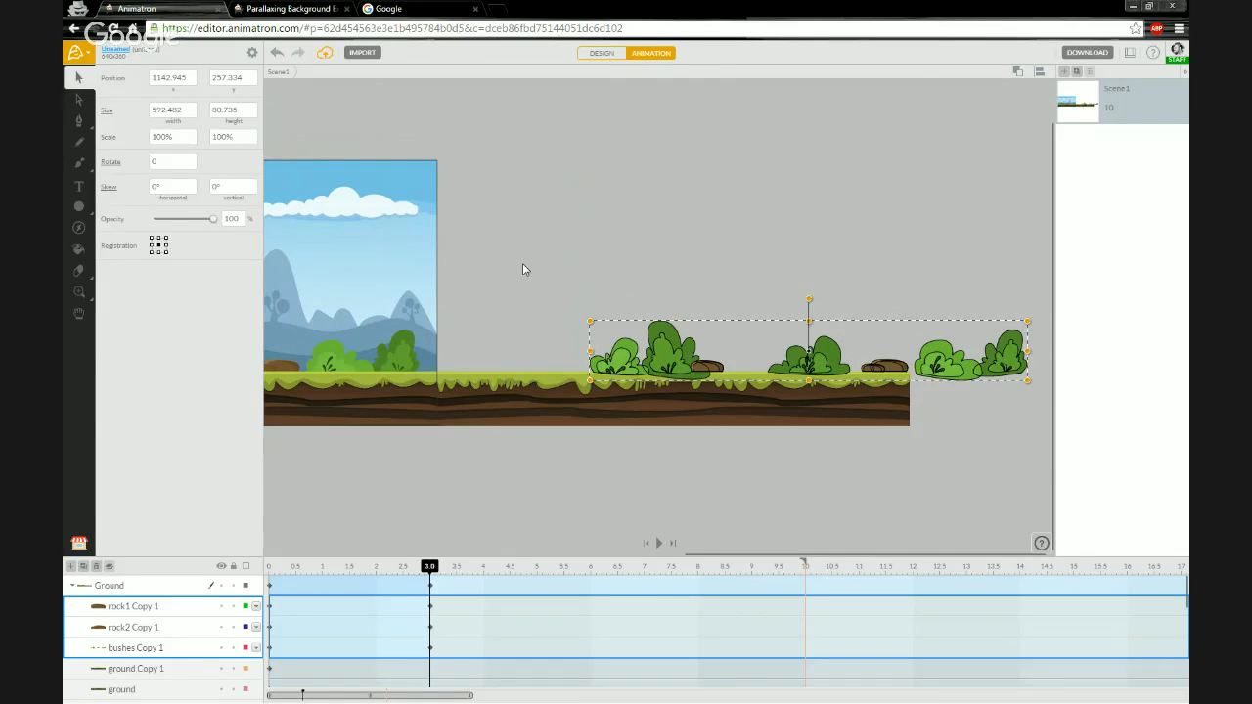
key("Left")
key("Left")
key("Left")
key("Left")
key("Left")
key("Left")
key("Left")
key("Left")
key("Left")
key("Left")
key("Left")
key("Left")
key("Left")
key("Left")
key("Left")
key("Left")
key("Left")
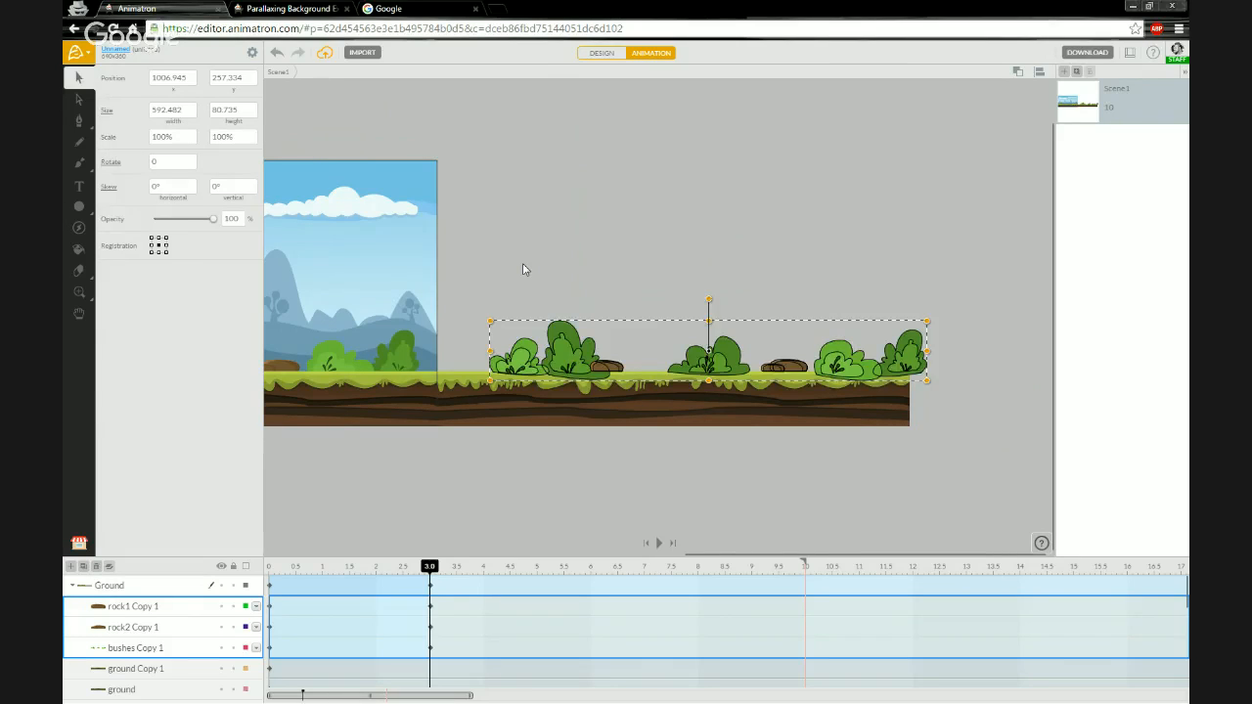
key("Left")
key("Left")
key("Left")
key("Left")
key("Left")
key("Left")
key("Left")
key("Left")
key("Left")
key("Left")
key("Left")
key("Left")
key("Left")
key("Left")
key("Left")
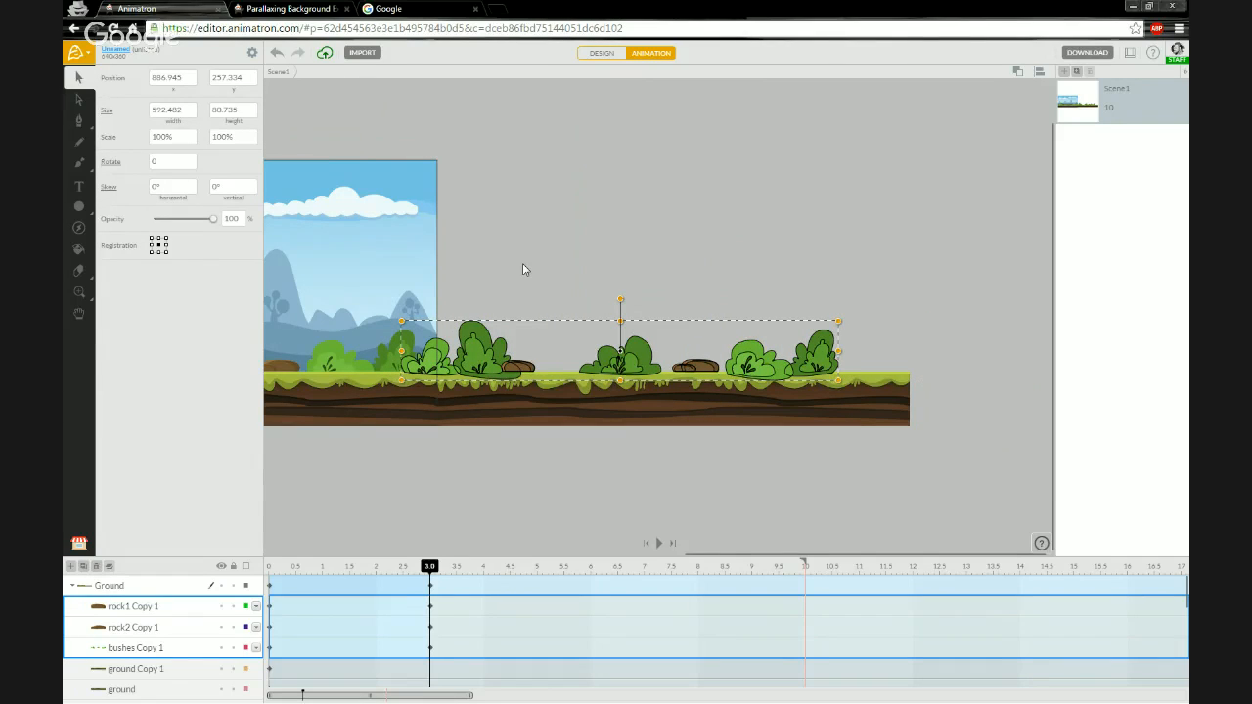
key("Right")
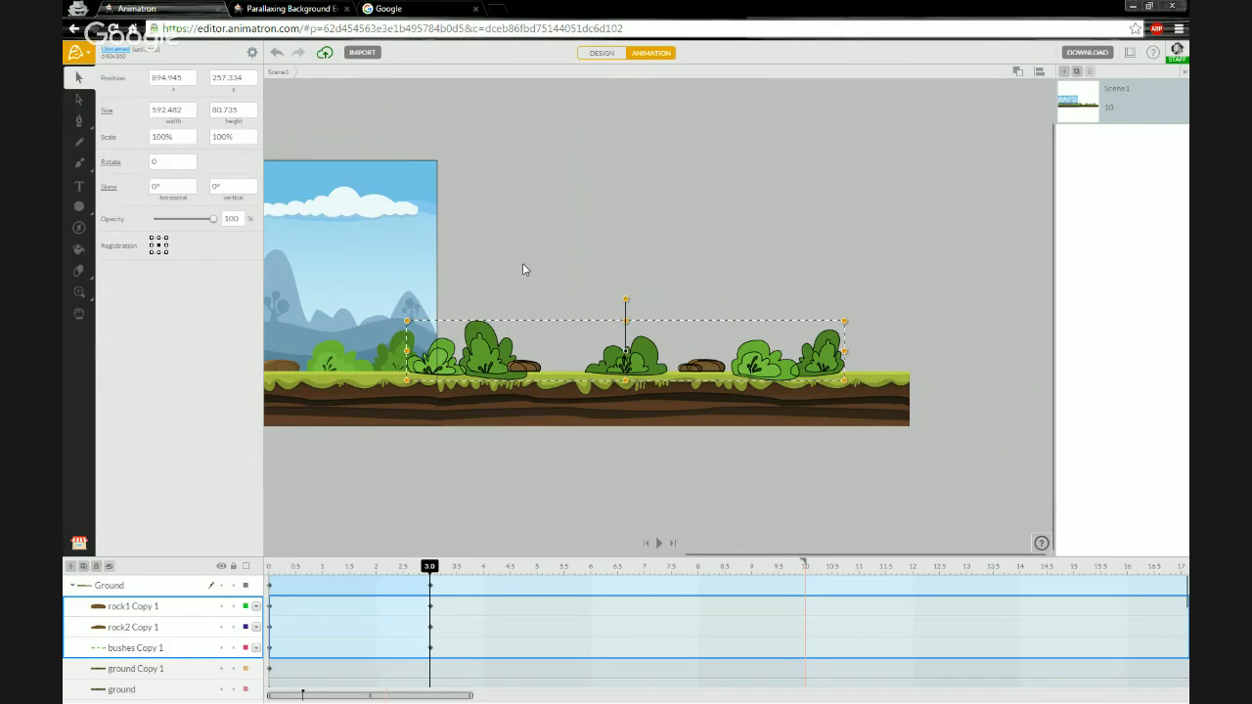
key("Right")
key("Right")
key("Right")
key("Right")
key("Right")
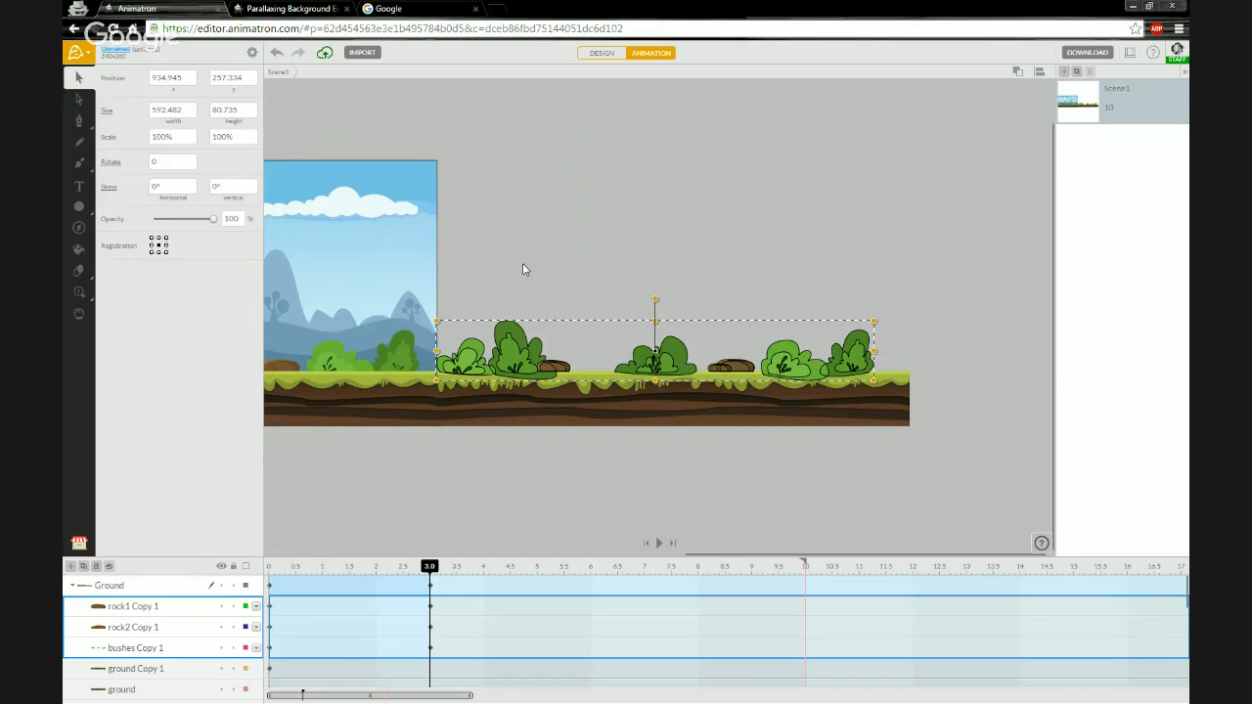
key("Right")
key("Right")
key("Right")
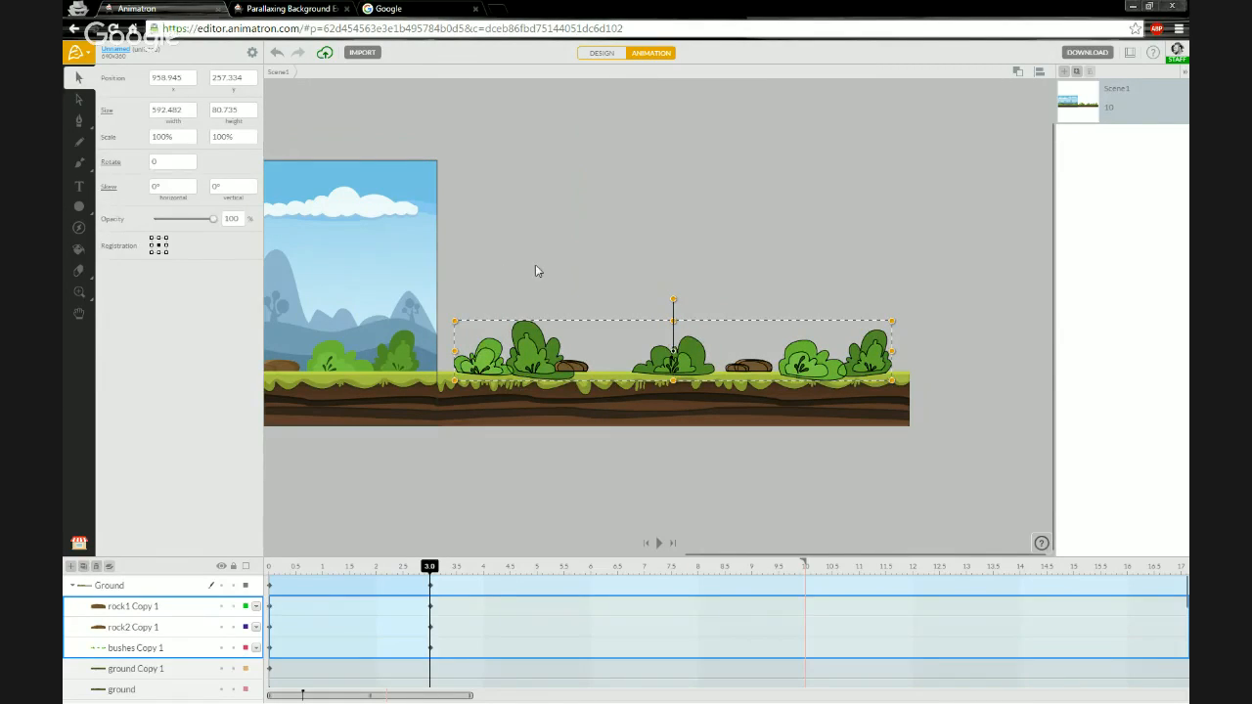
left_click(535, 266)
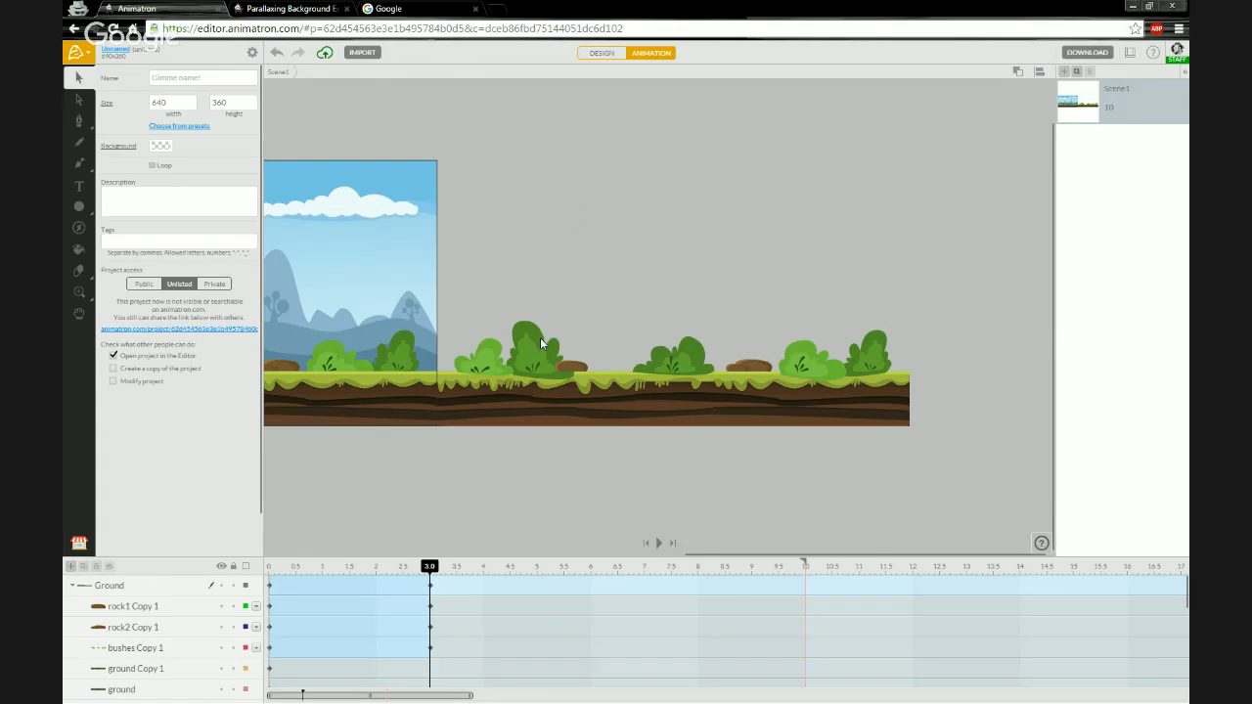
- Place the rock and bush copies below the ground layers in the Ground group's stacking order
scroll(512, 342, "up", 3)
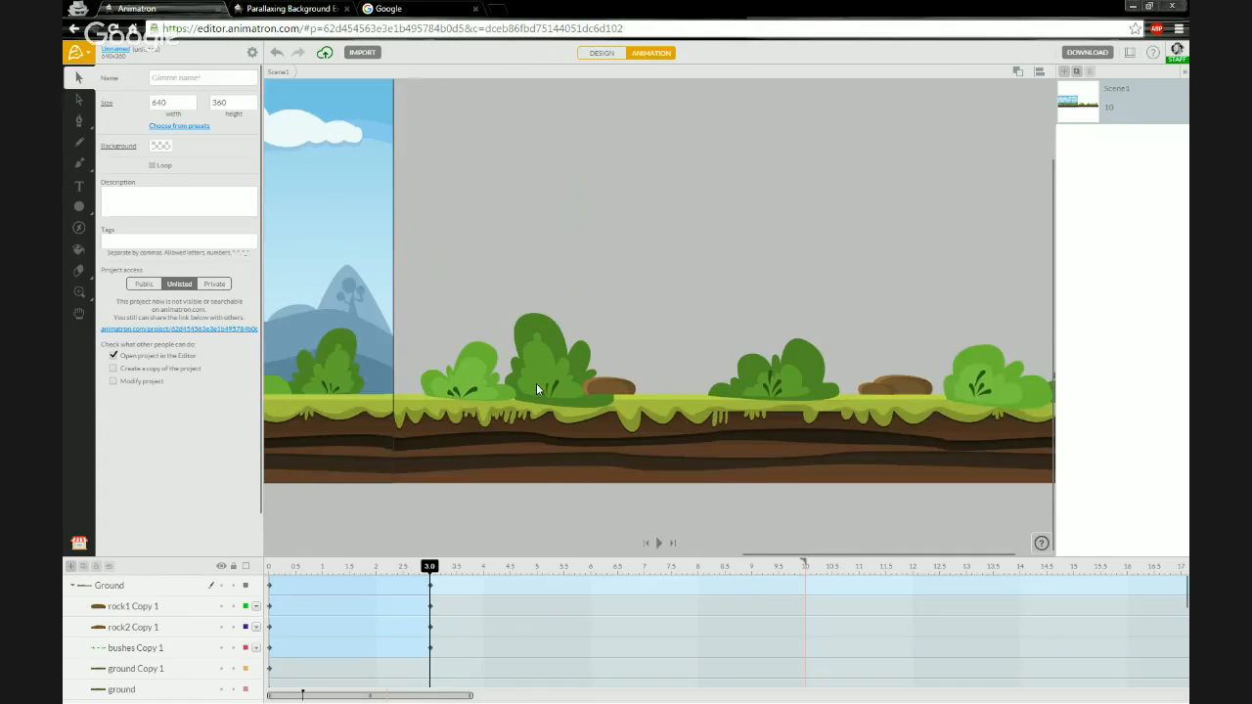
left_click(575, 368)
scroll(602, 422, "up", 2)
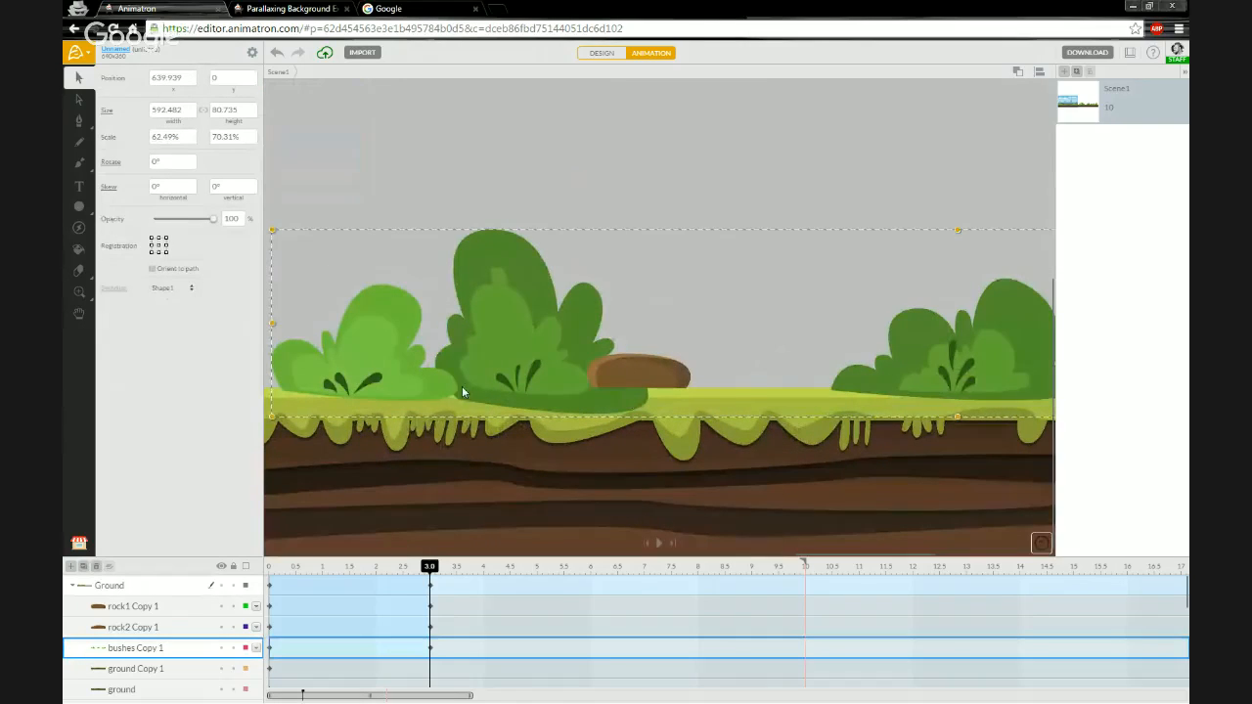
scroll(508, 394, "down", 3)
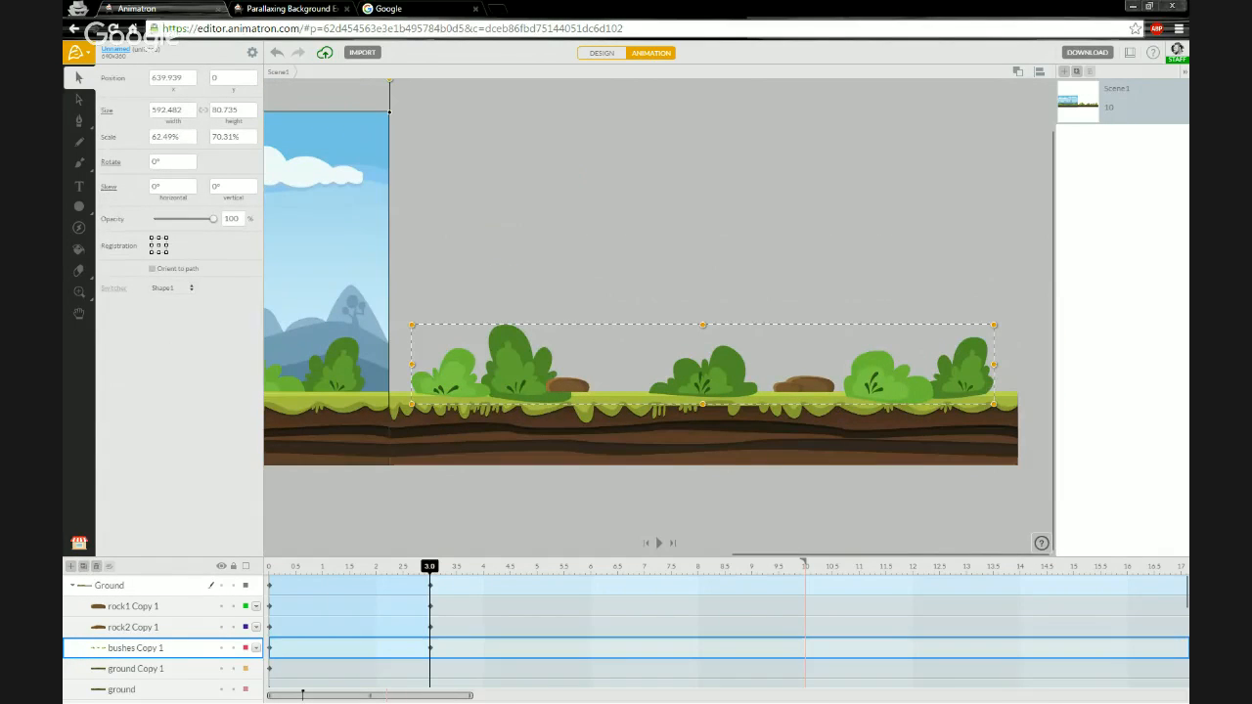
left_click(157, 607)
left_click(144, 648)
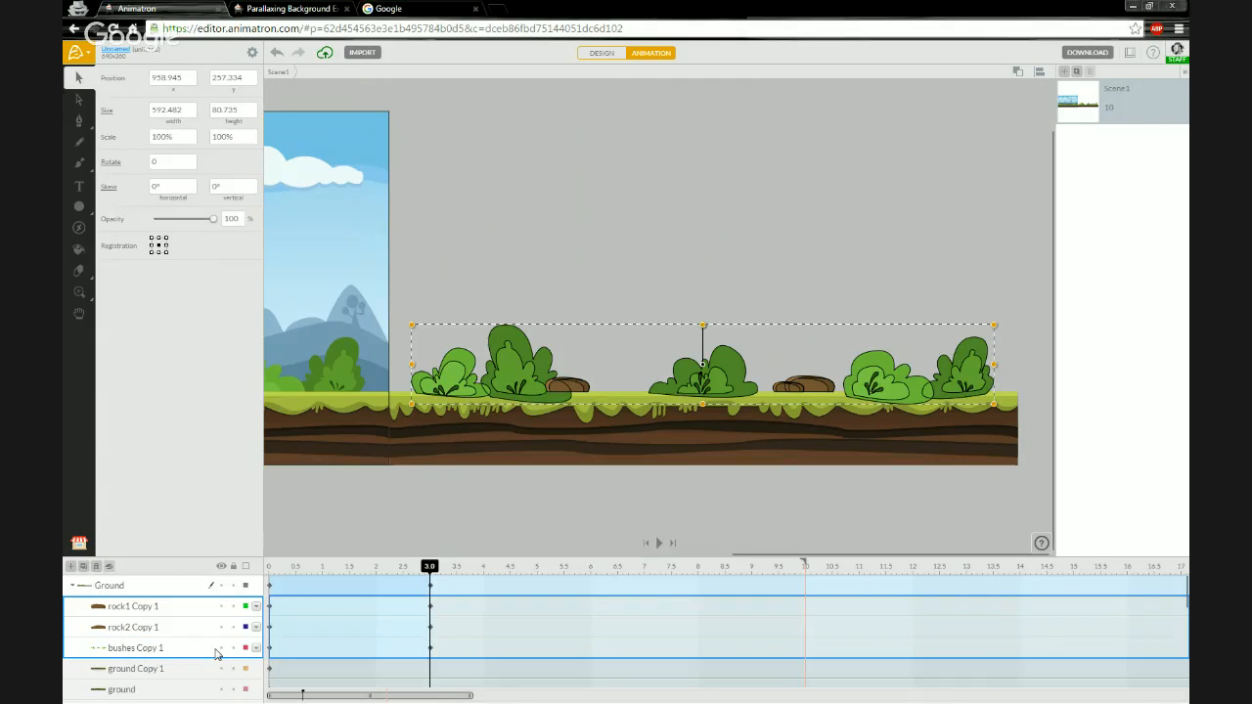
scroll(195, 645, "down", 1)
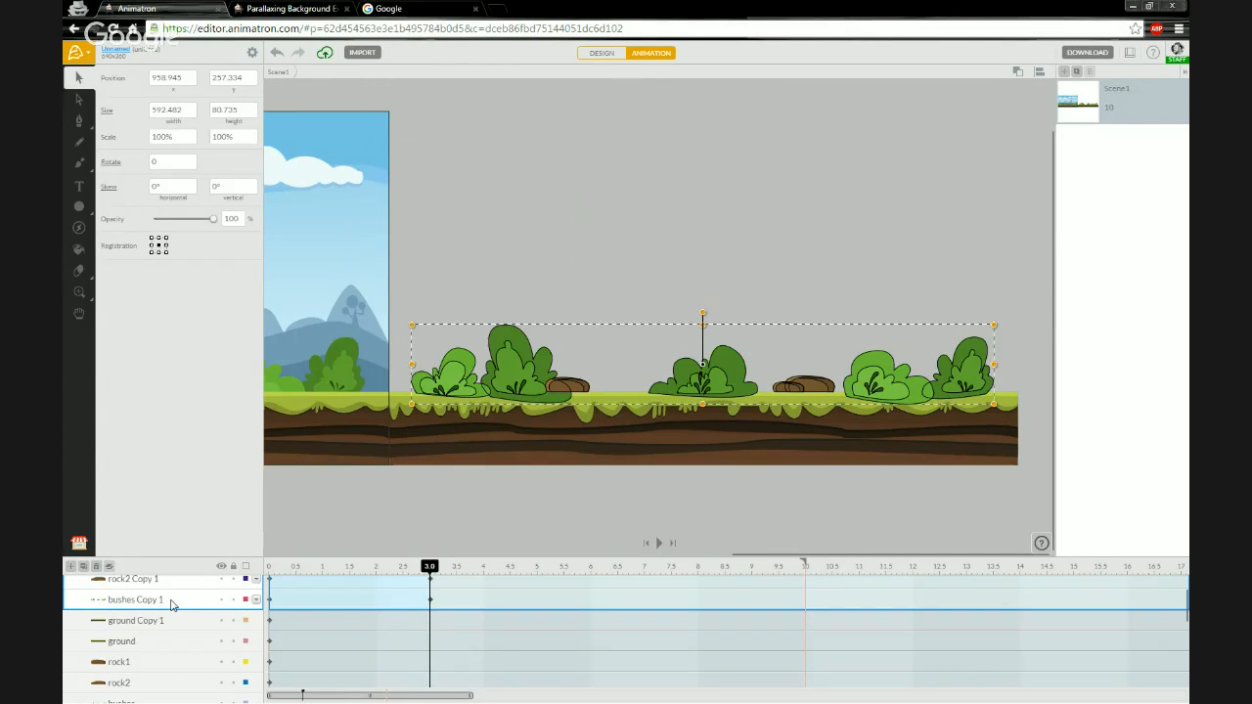
left_click_drag(172, 604, 152, 634)
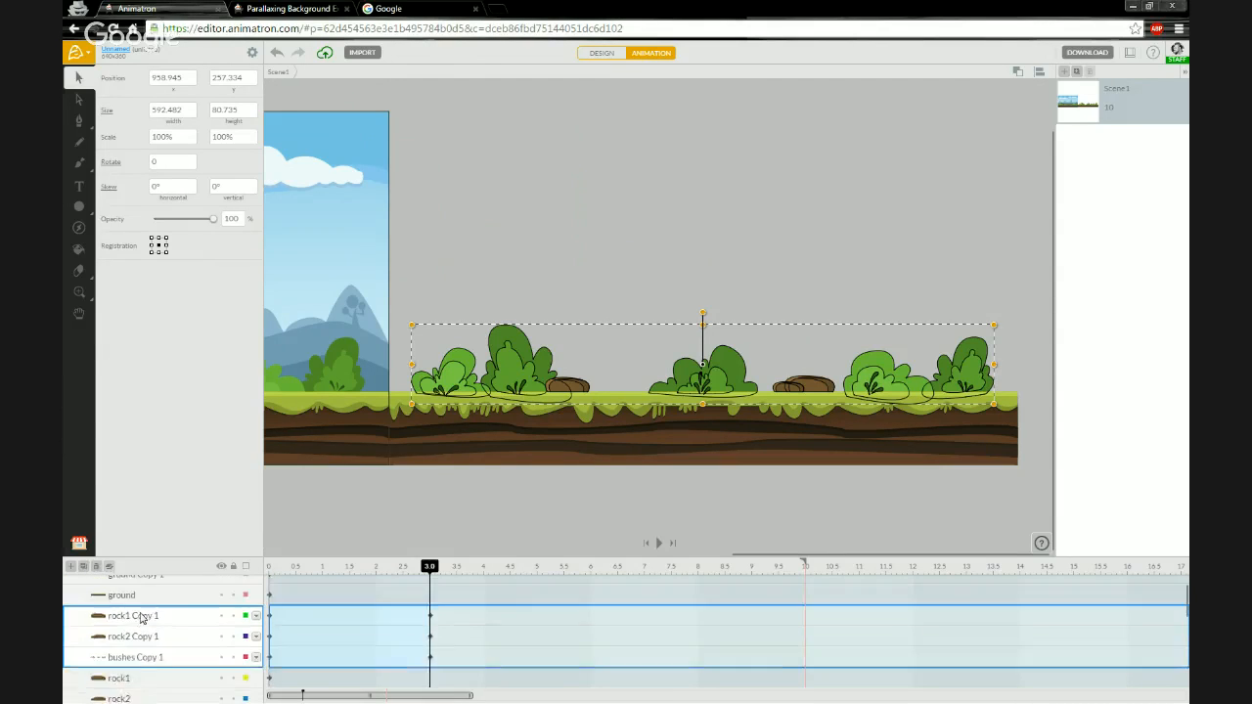
scroll(140, 618, "up", 1)
left_click(142, 606)
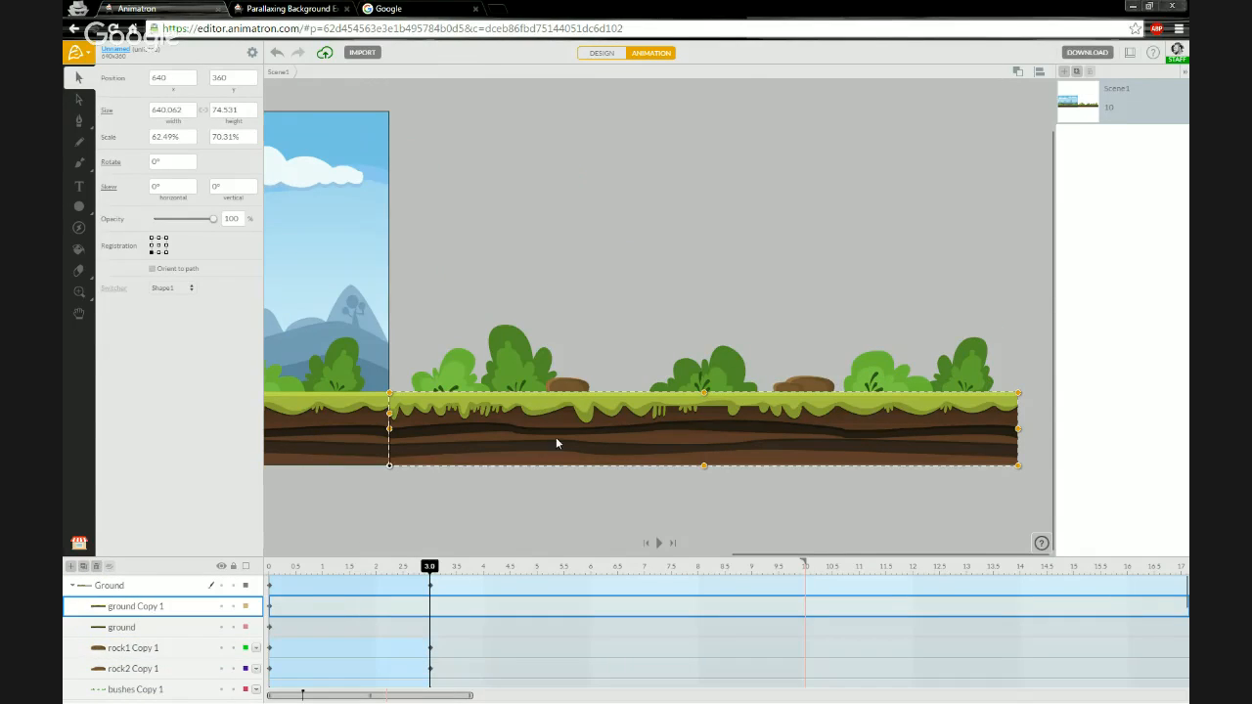
left_click(603, 345)
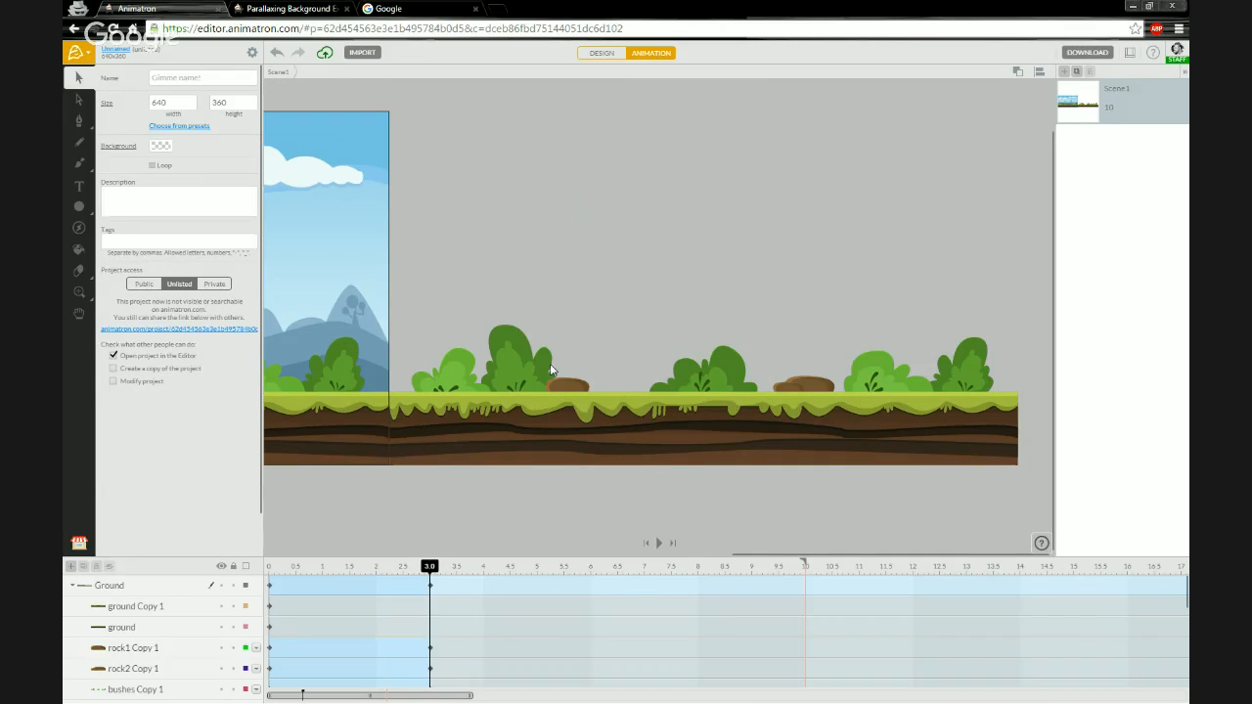
- Collapse the Ground group and select it on the timeline
scroll(147, 647, "down", 2)
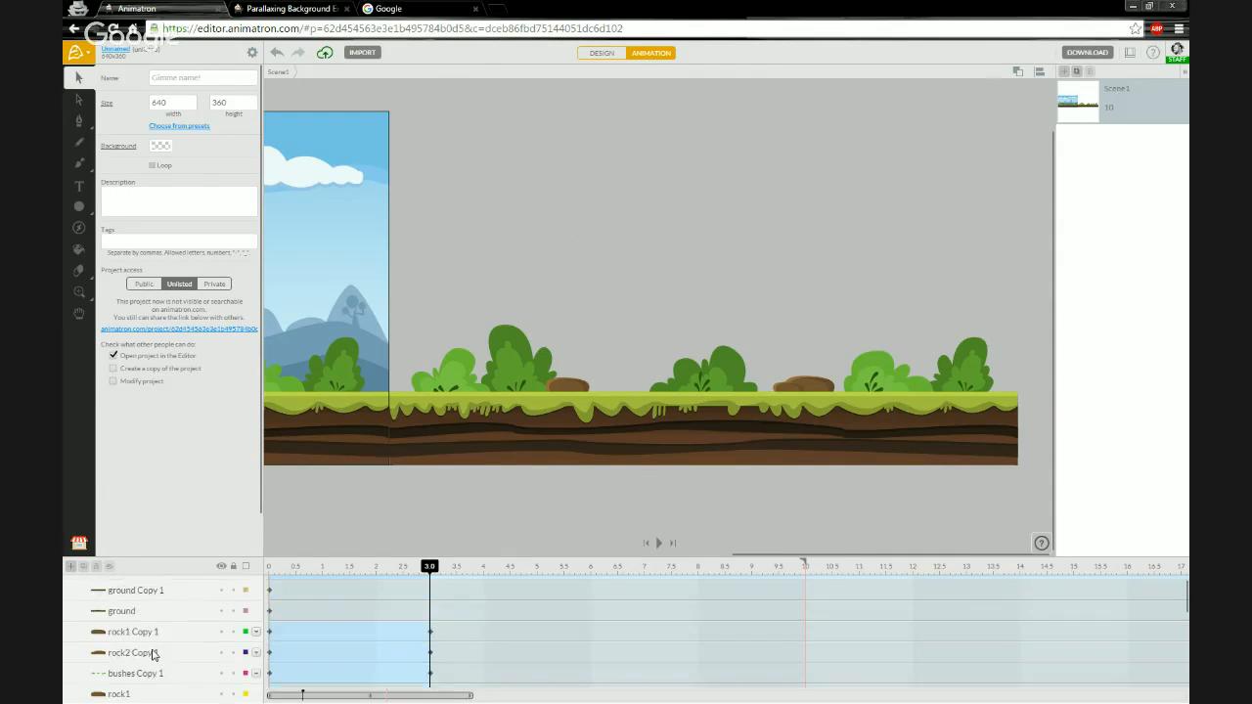
scroll(144, 646, "up", 2)
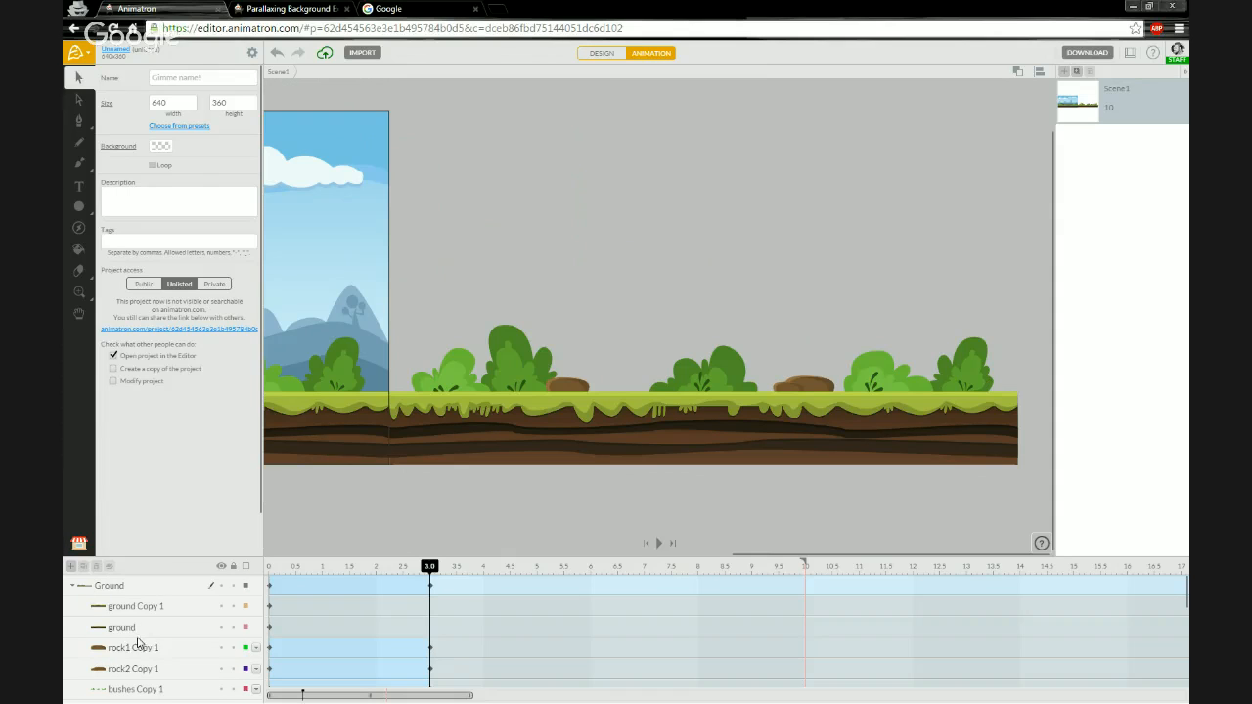
left_click(74, 587)
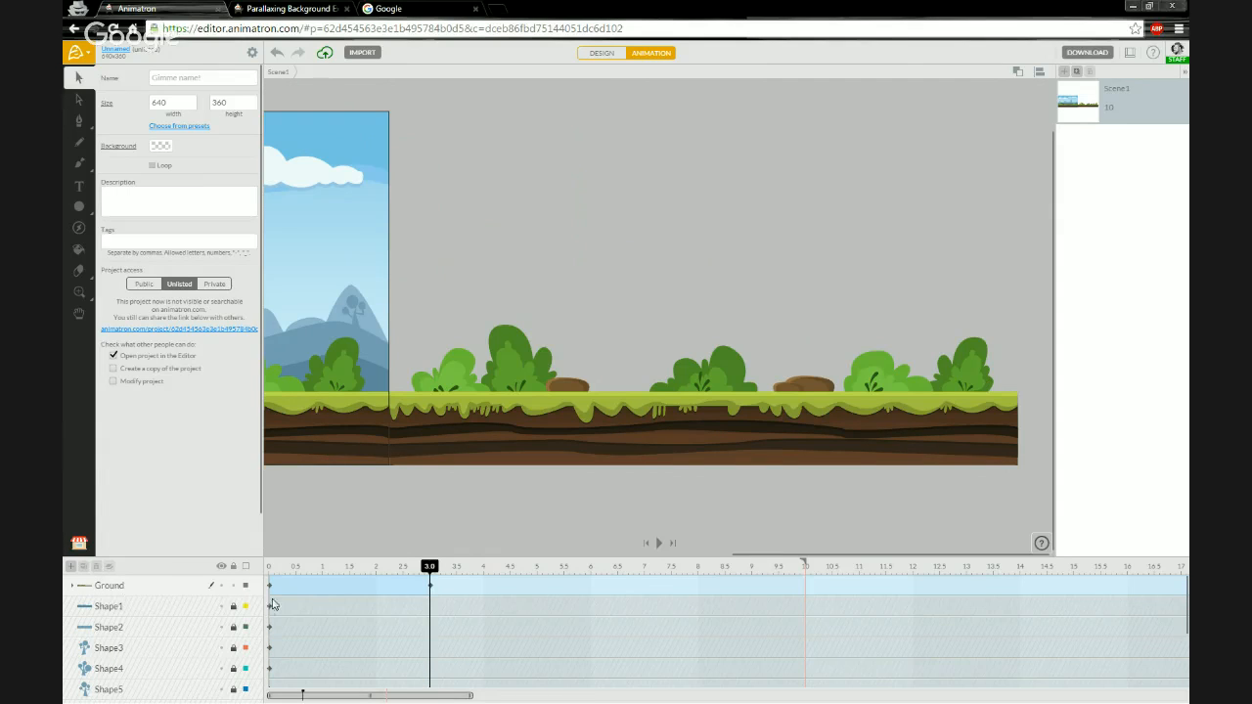
left_click(149, 587)
scroll(327, 542, "down", 2)
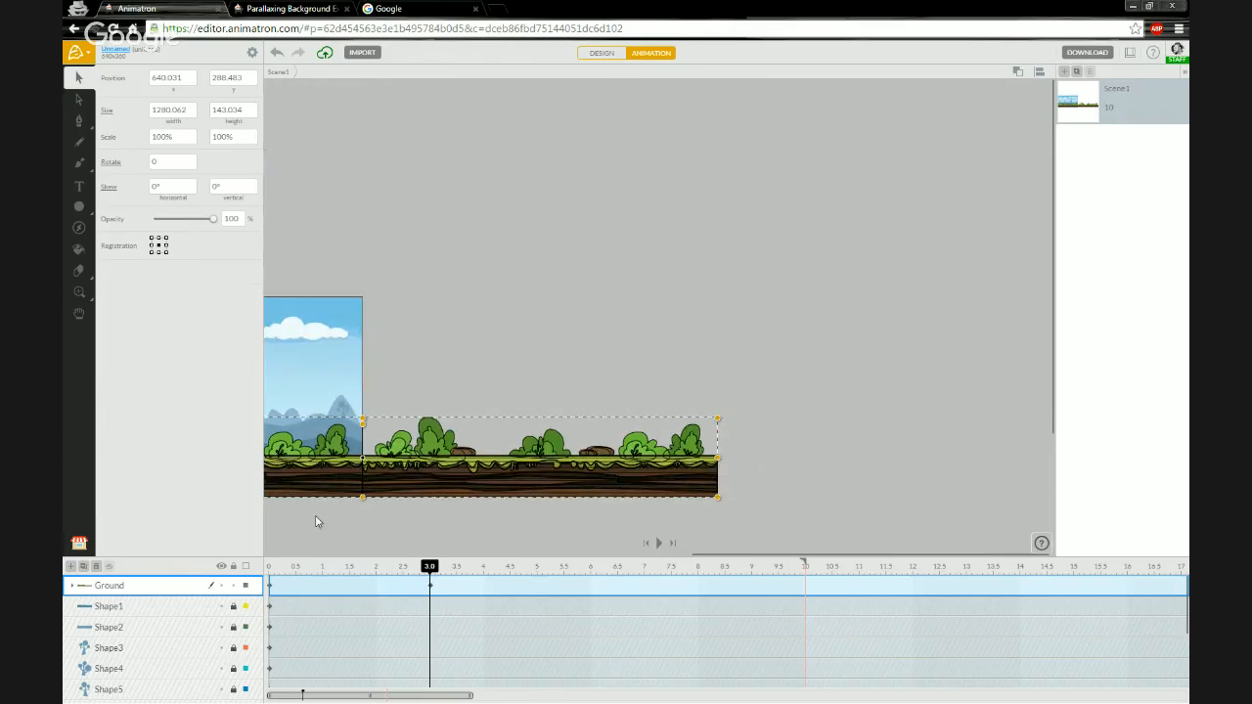
left_click_drag(317, 522, 622, 476)
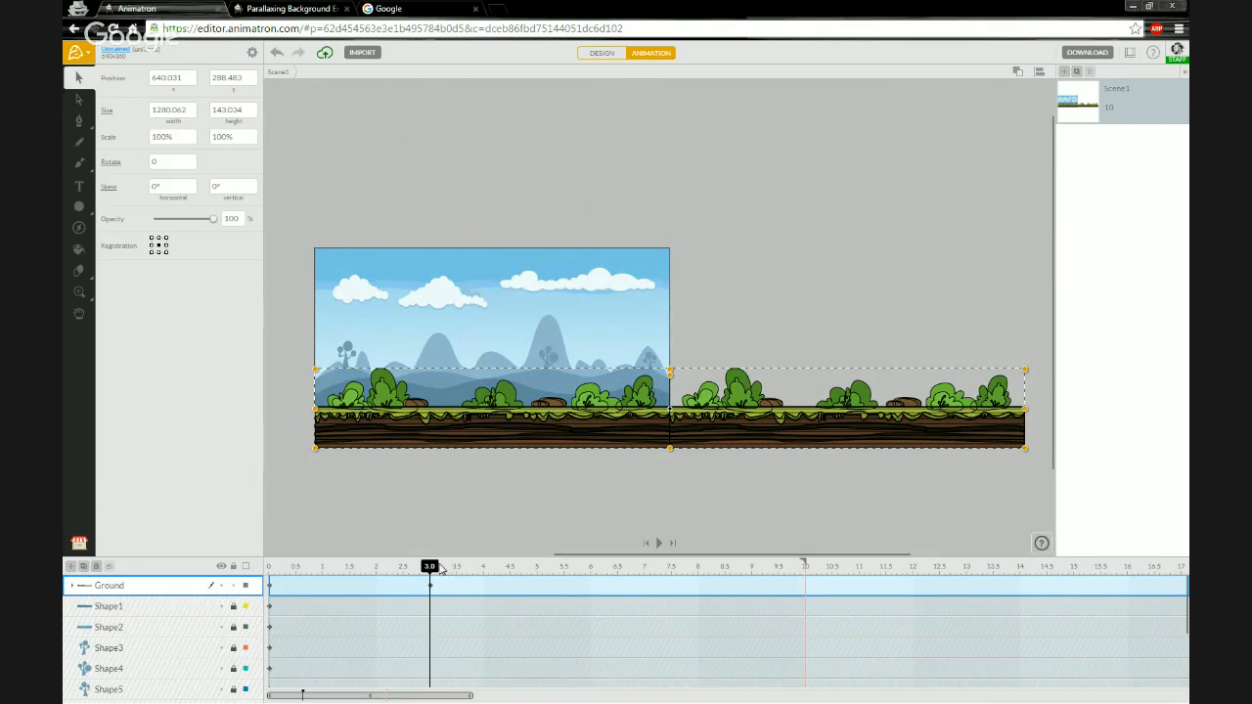
- Move the Ground group's 3-second keyframe to the start and set its x position to 0 at 3 seconds
mouse_move(436, 570)
left_mouse_down()
mouse_move(270, 575)
mouse_move(432, 573)
left_mouse_up()
left_click_drag(431, 568, 452, 566)
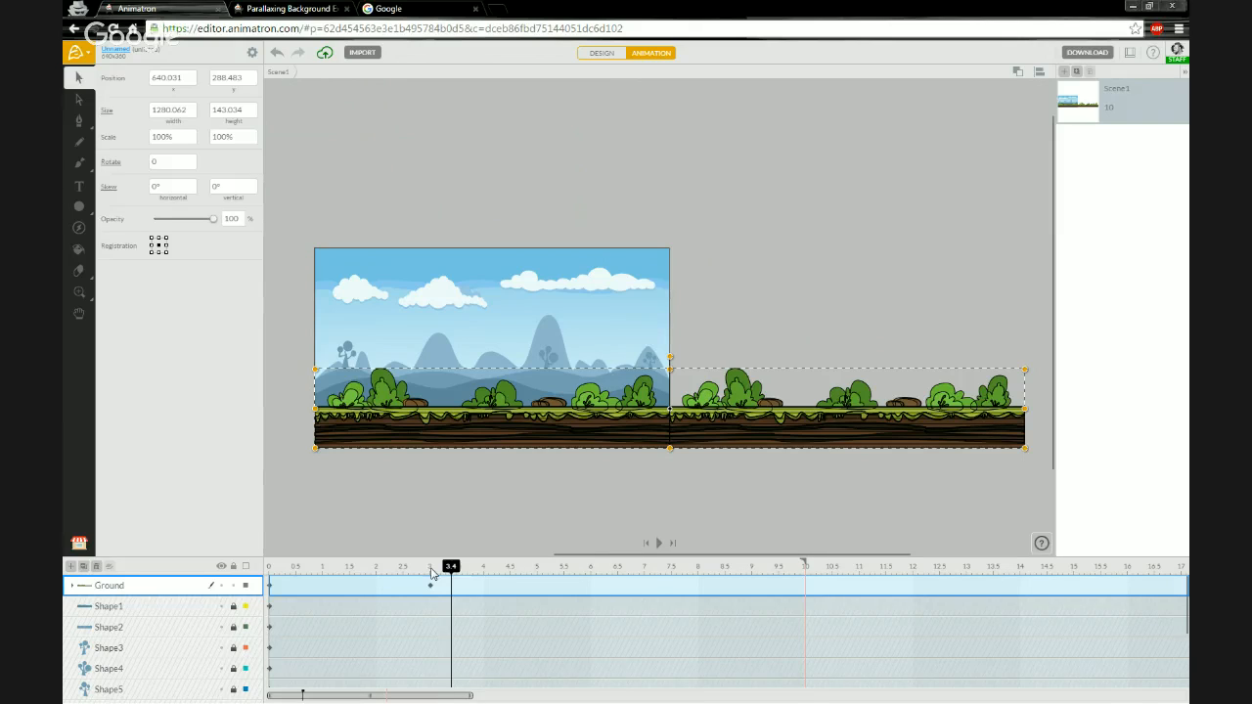
left_click_drag(431, 573, 446, 575)
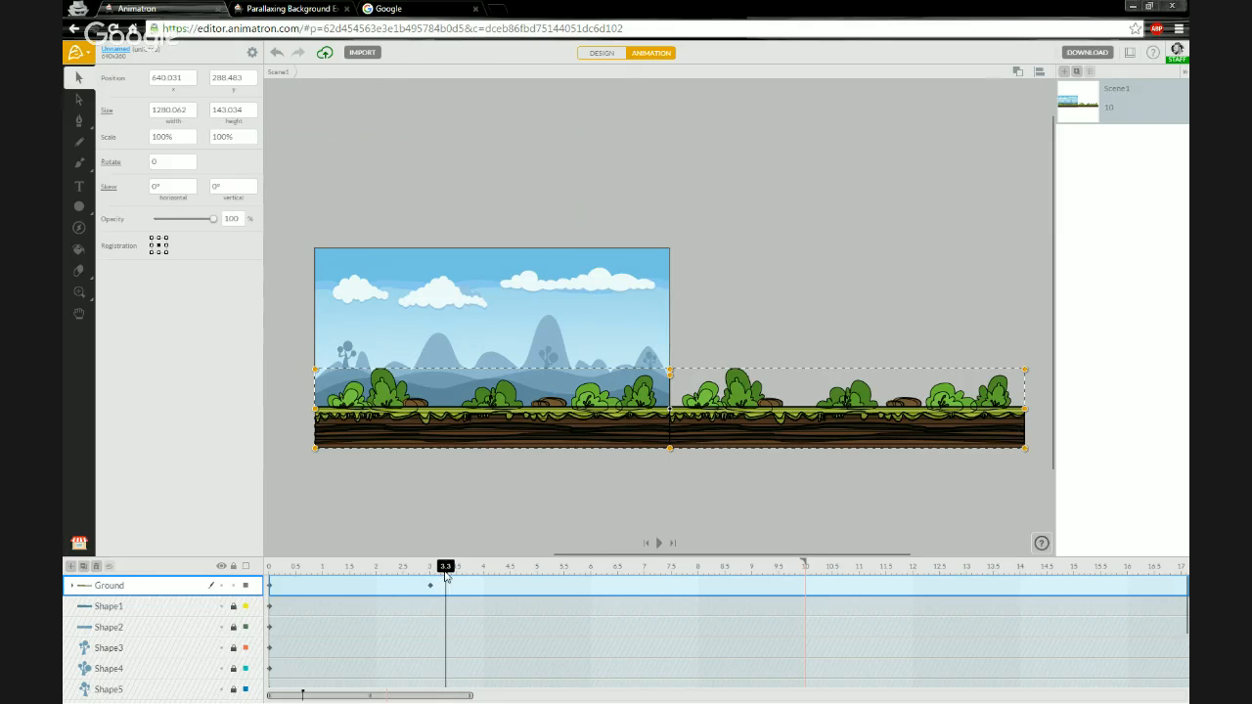
left_click(430, 585)
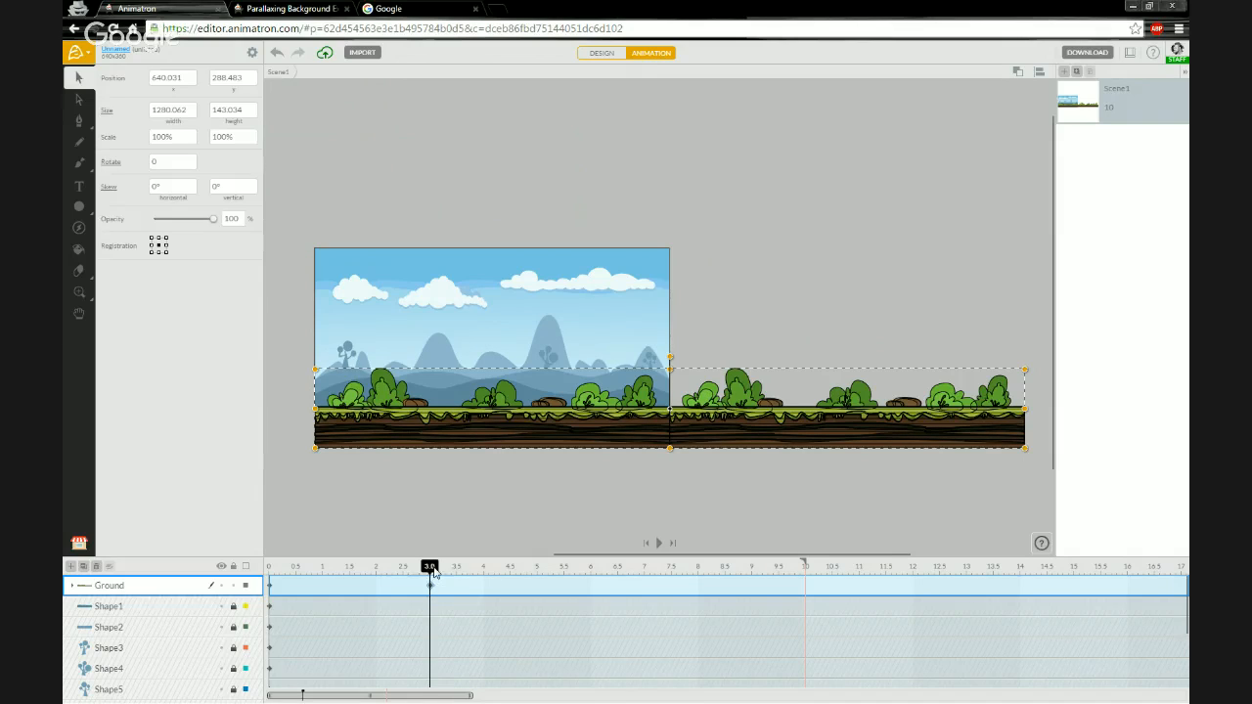
left_click(452, 569)
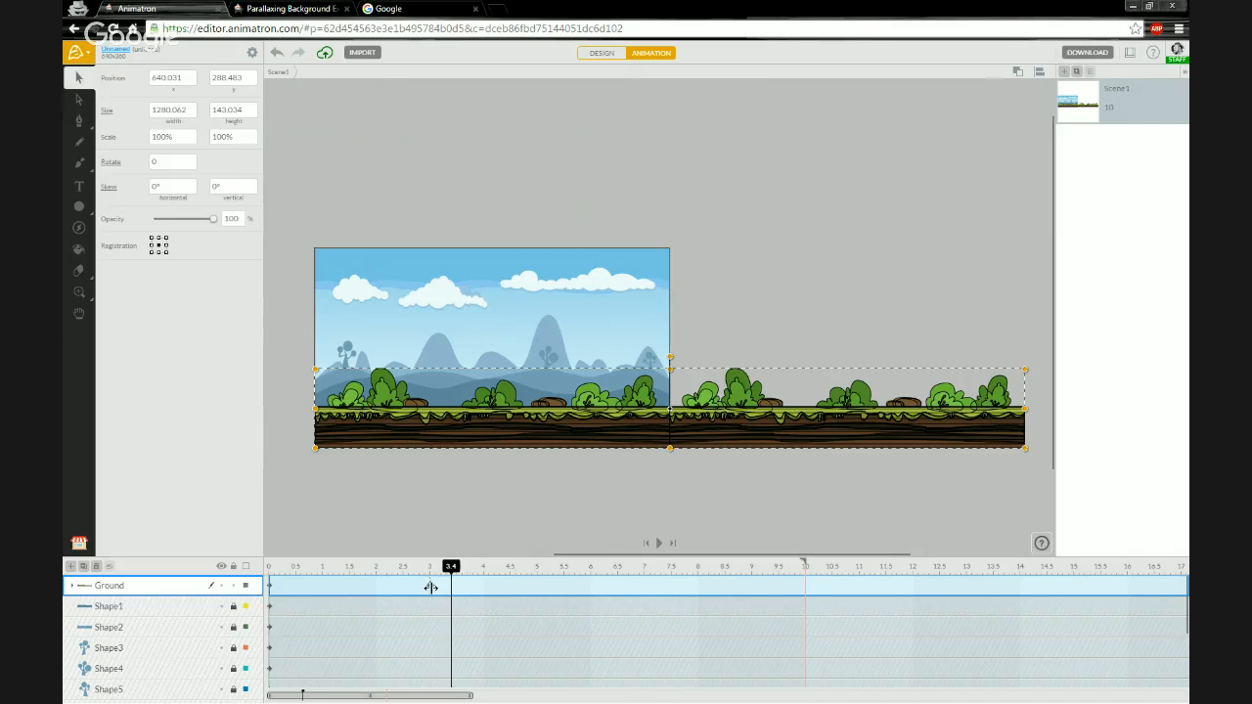
left_click_drag(429, 584, 272, 585)
left_click(273, 567)
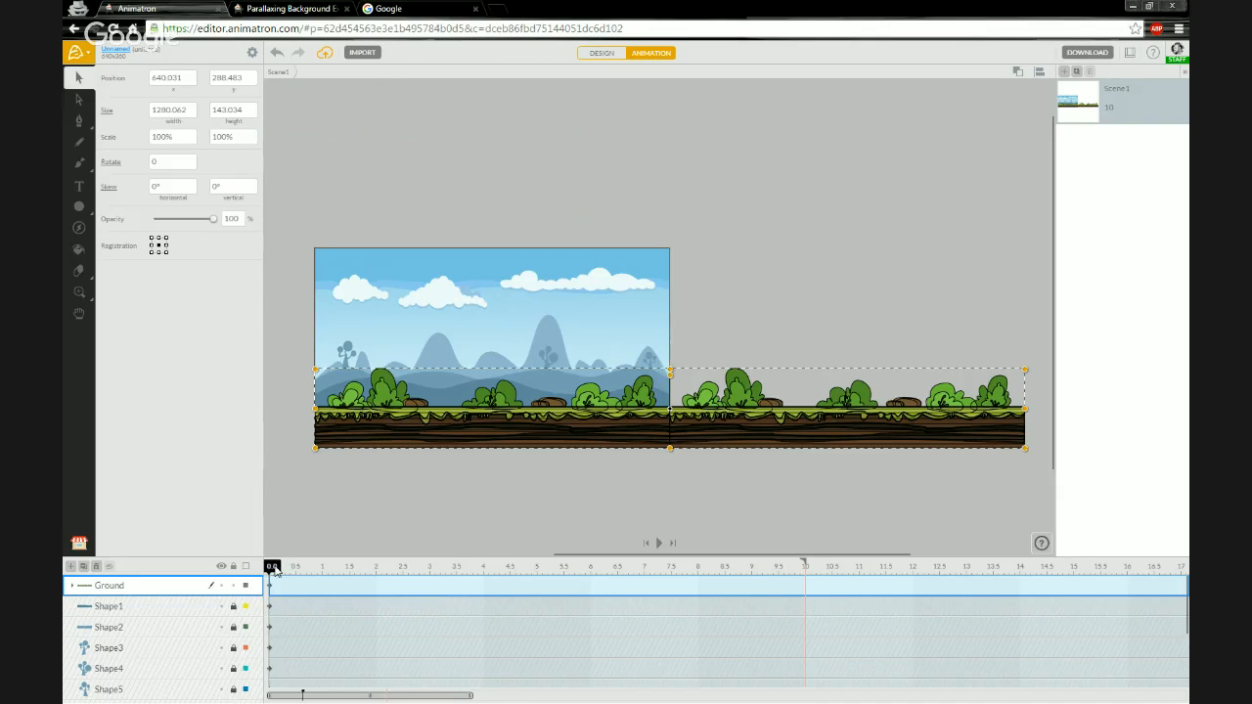
left_click_drag(368, 568, 434, 577)
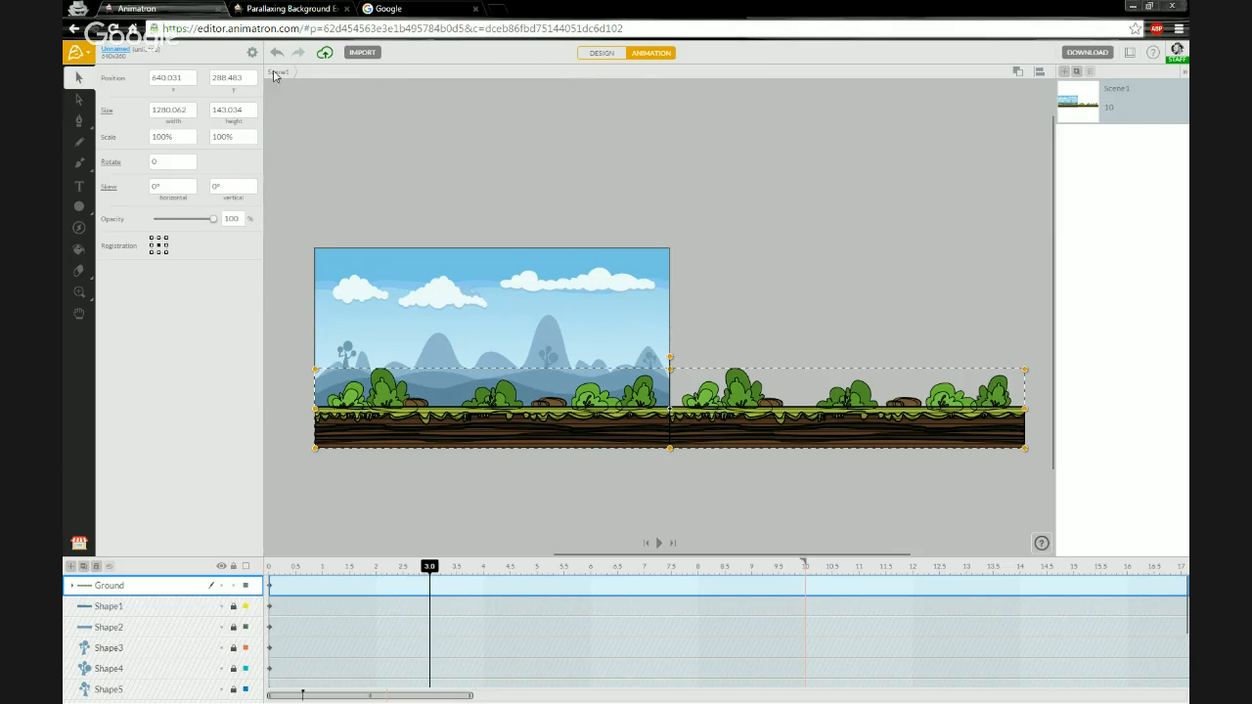
left_click(189, 84)
type("6")
key("Return")
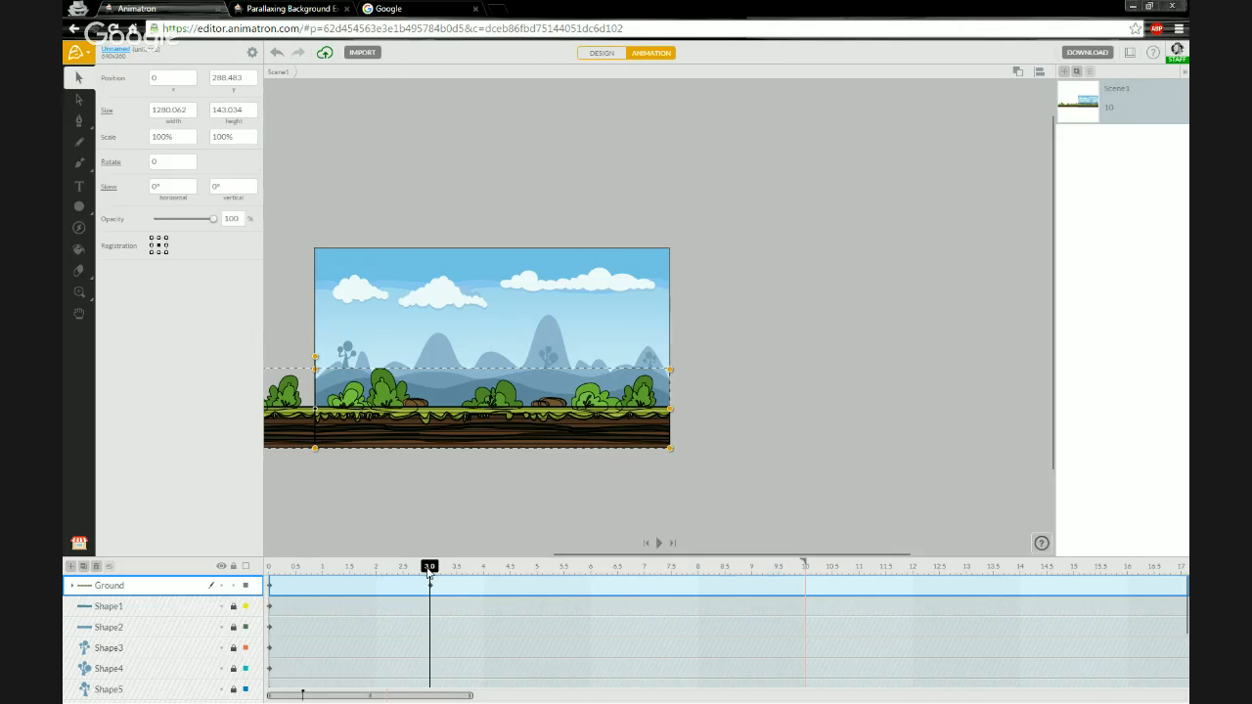
- Scrub the timeline between 0 and 3 seconds to preview the ground's scrolling
mouse_move(430, 572)
left_mouse_down()
mouse_move(264, 572)
mouse_move(430, 572)
left_mouse_up()
left_click(271, 572)
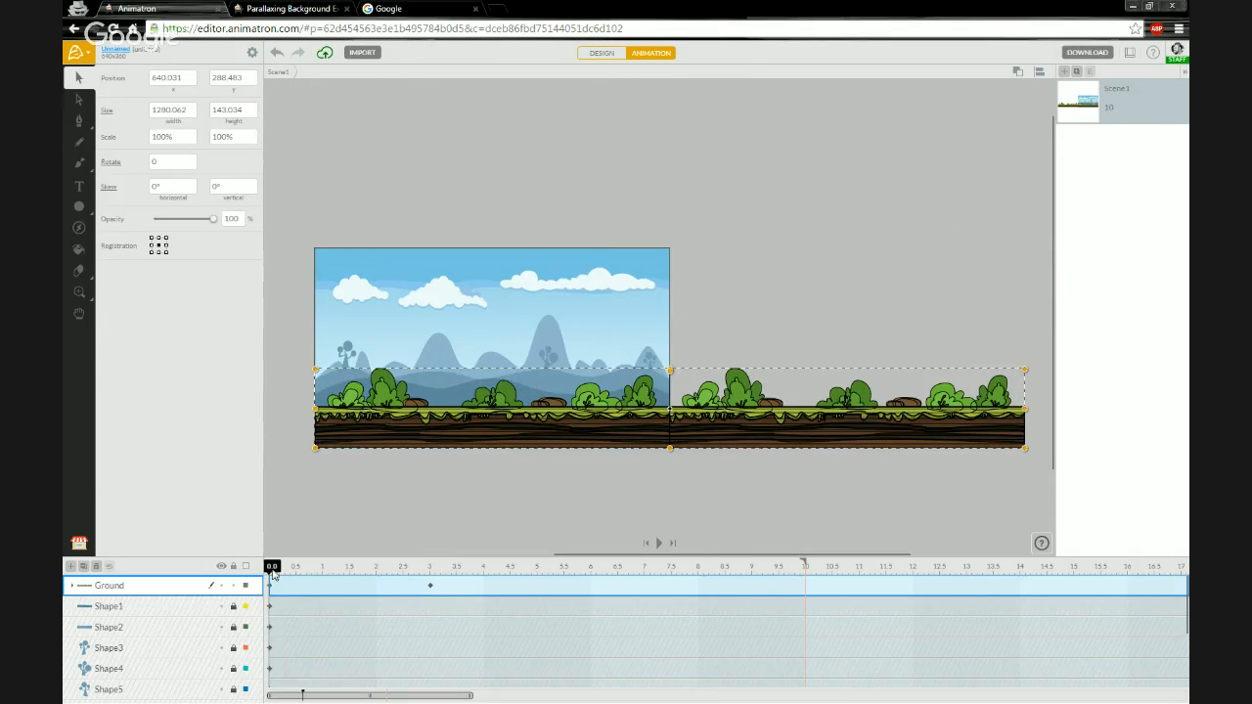
left_click_drag(369, 573, 429, 574)
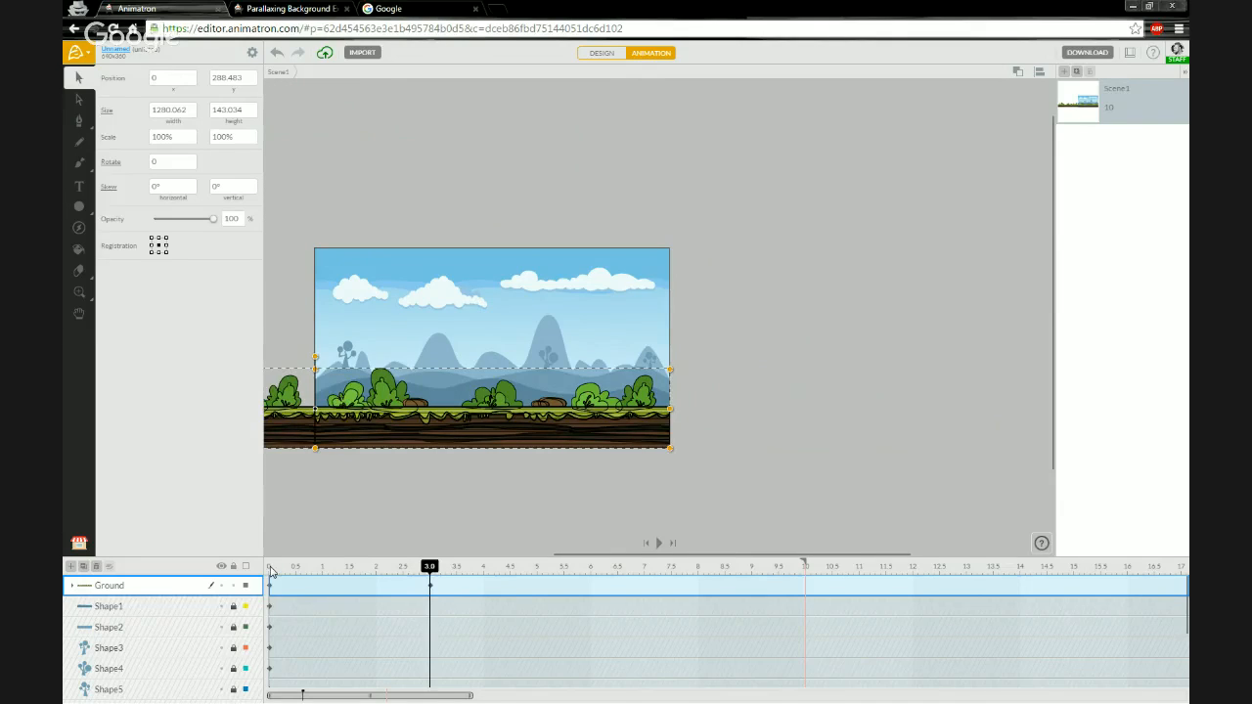
left_click(271, 572)
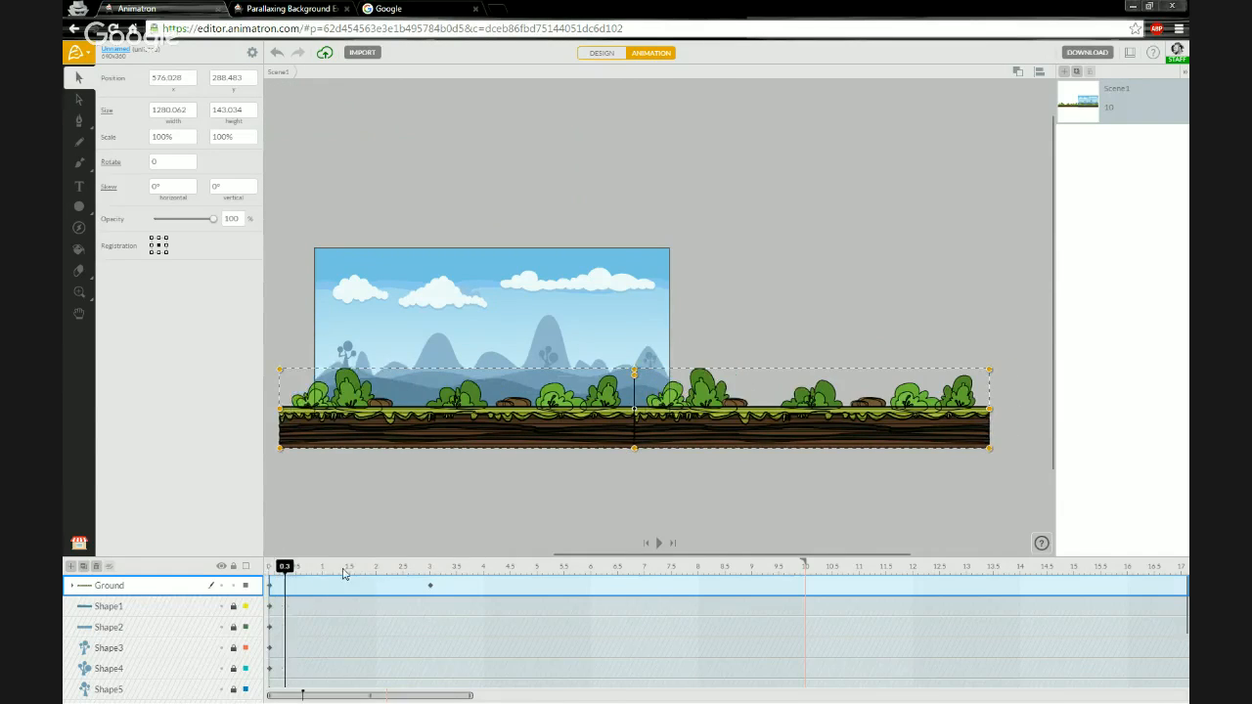
left_click_drag(344, 574, 429, 576)
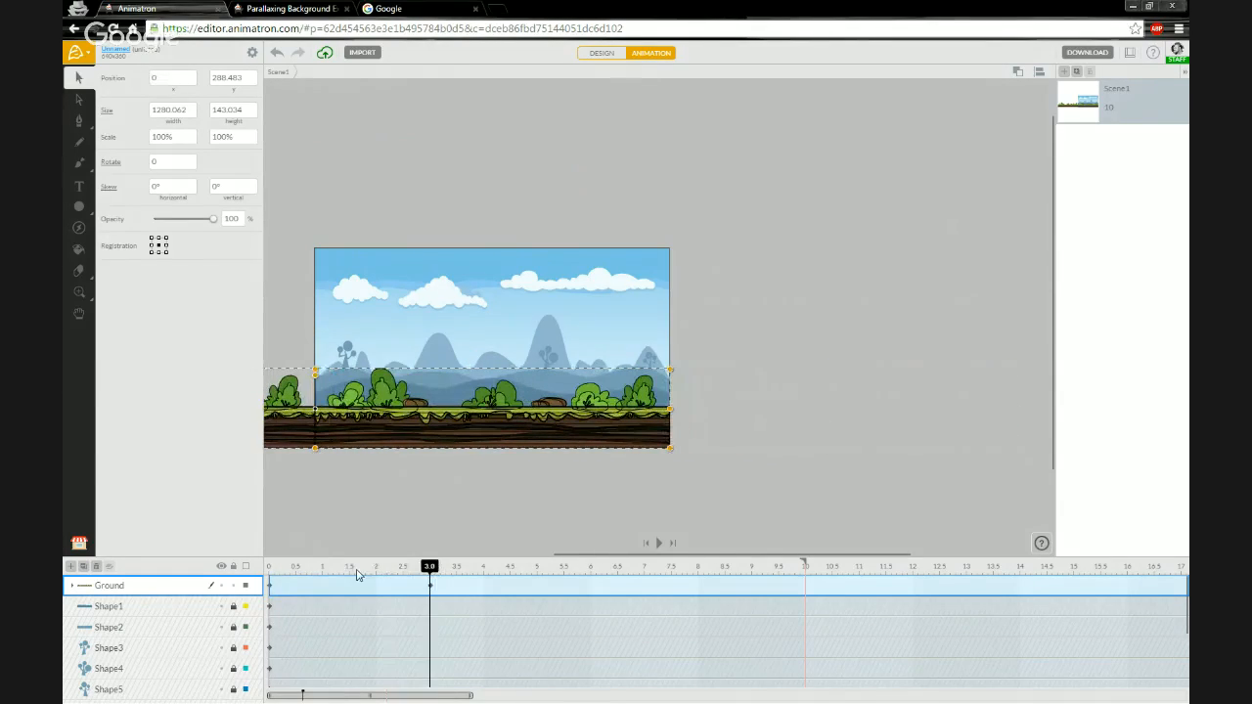
left_click(271, 573)
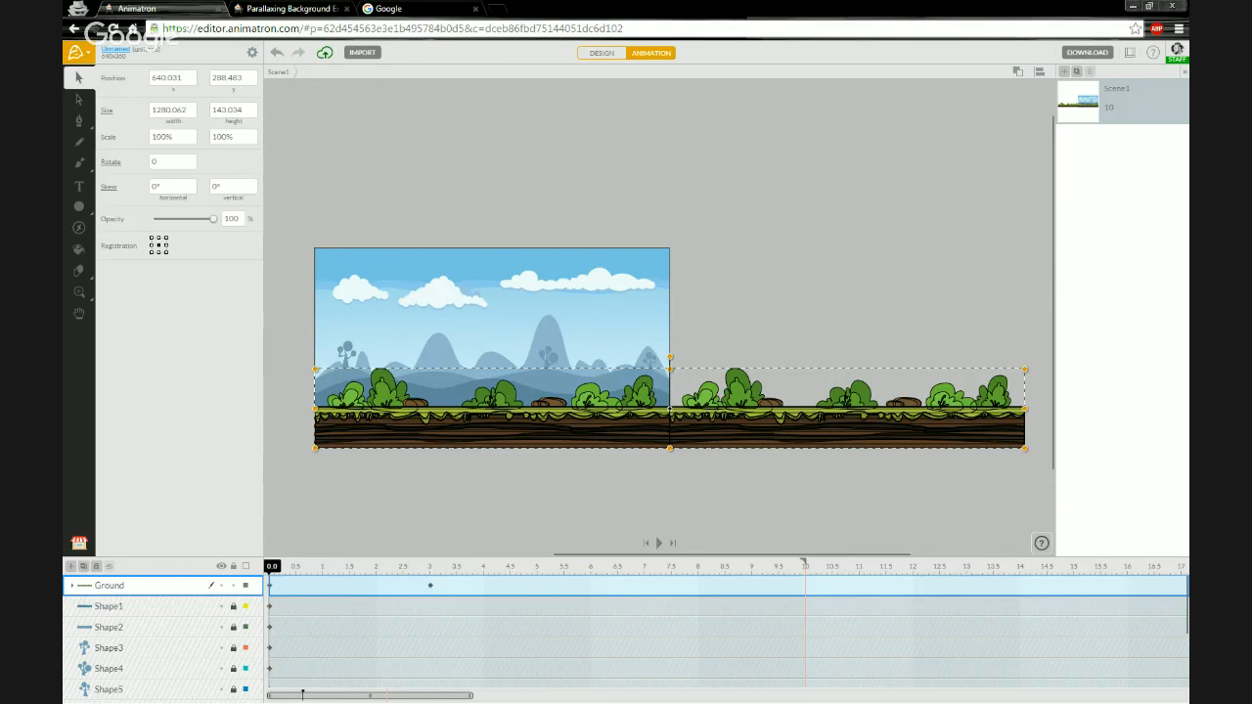
- Change the end action of the Ground group's animation to Loop
right_click(431, 585)
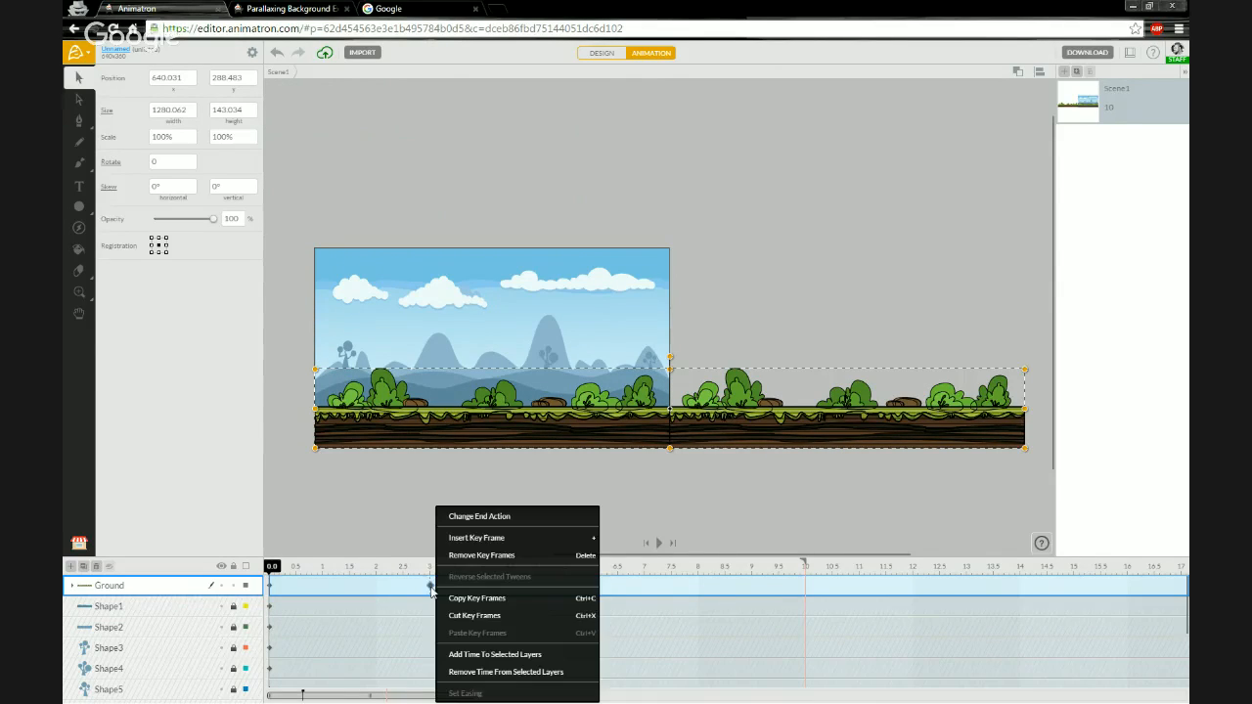
left_click(476, 524)
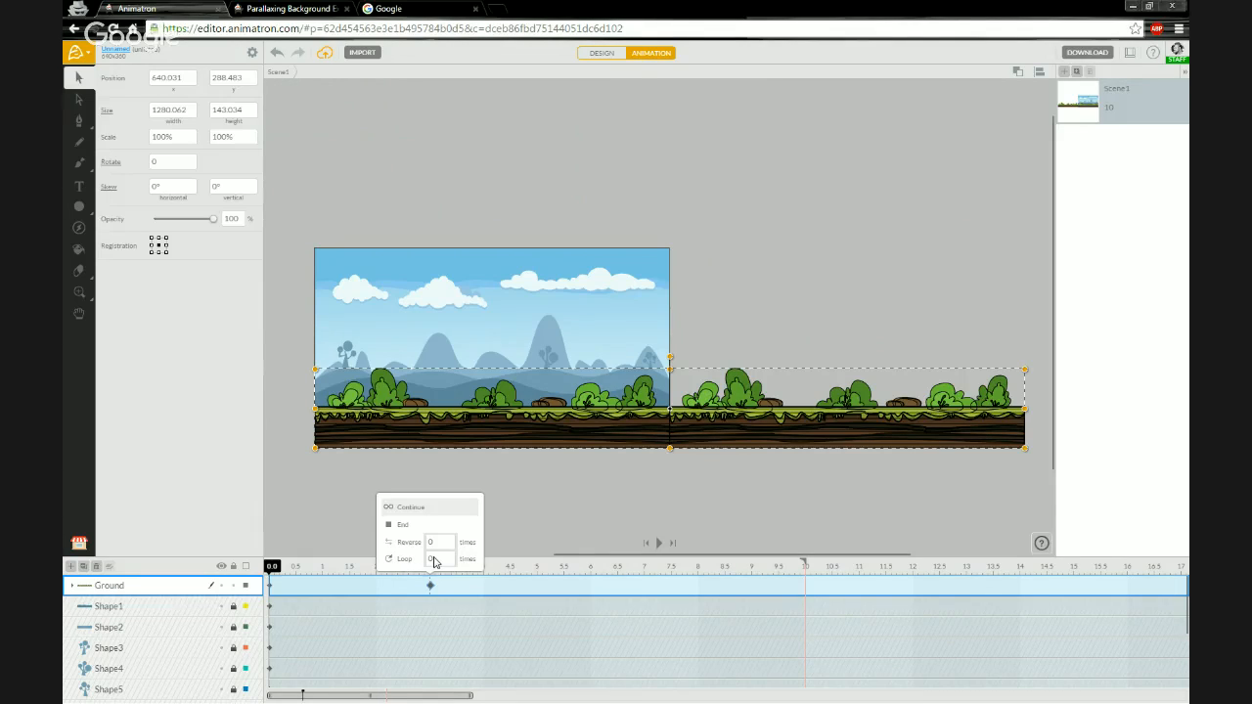
left_click(435, 561)
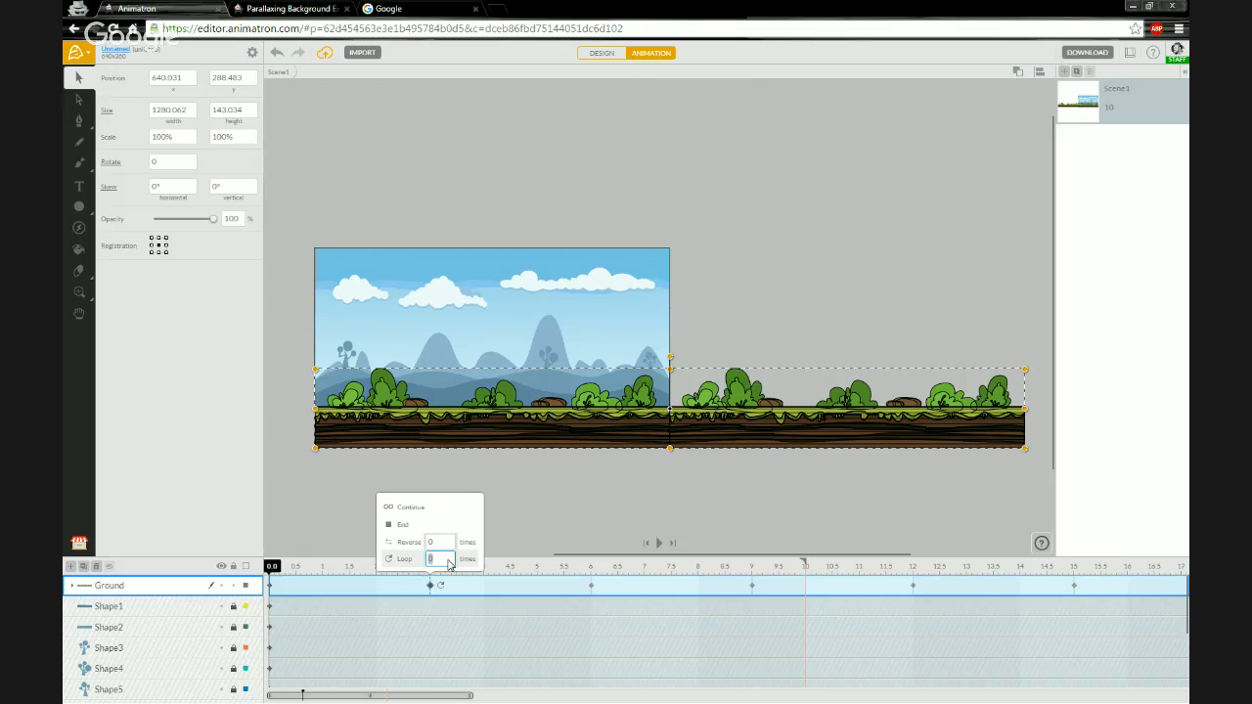
left_click(400, 568)
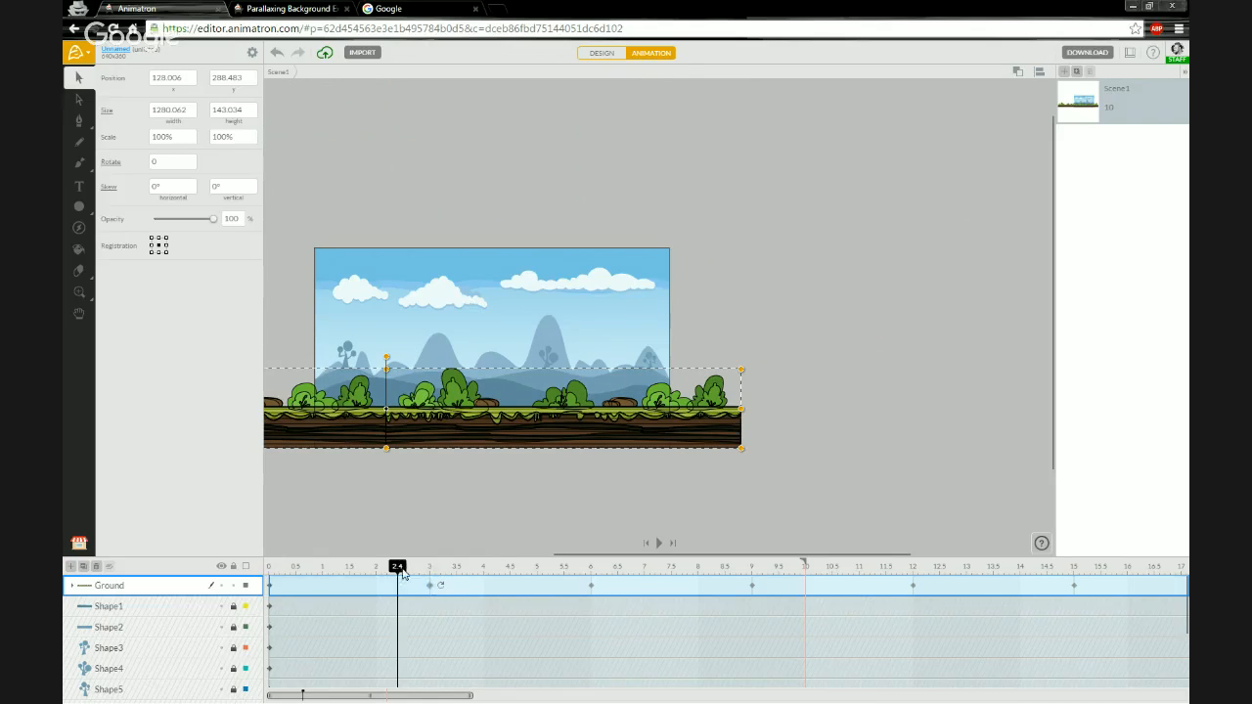
- Shorten the scene so it ends at 9 seconds and return the playhead to the start
left_click_drag(423, 569, 682, 568)
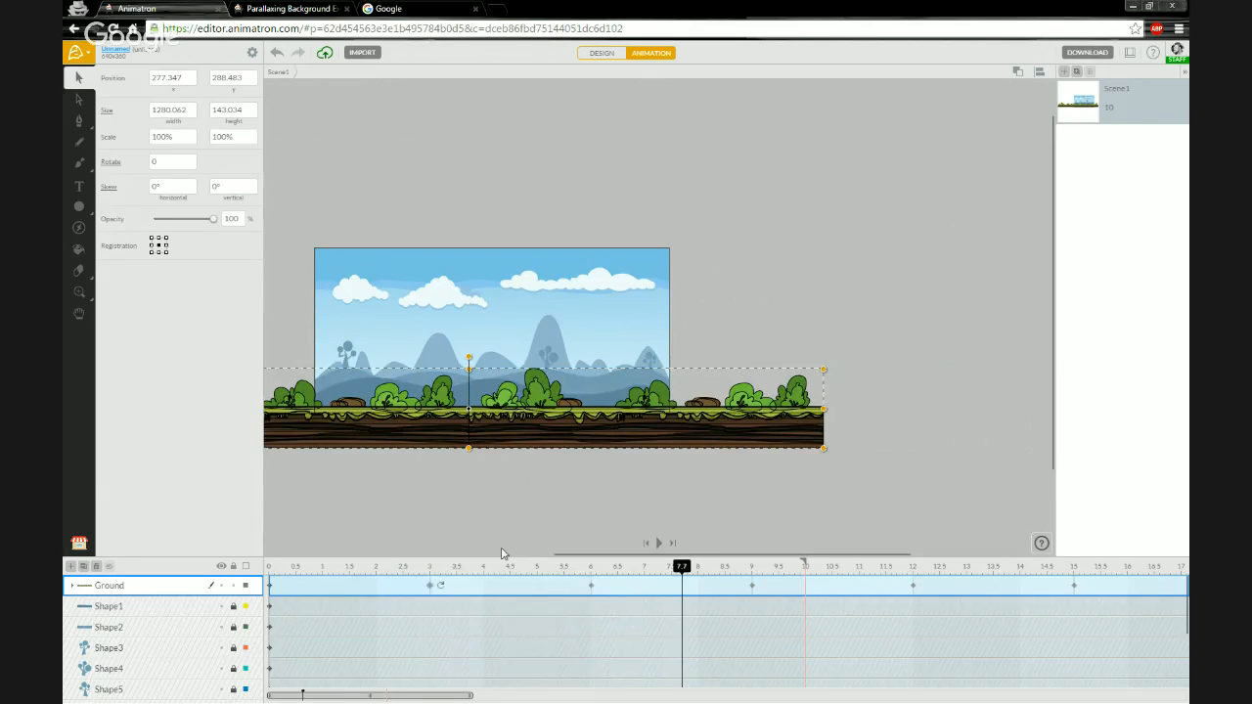
left_click(591, 573)
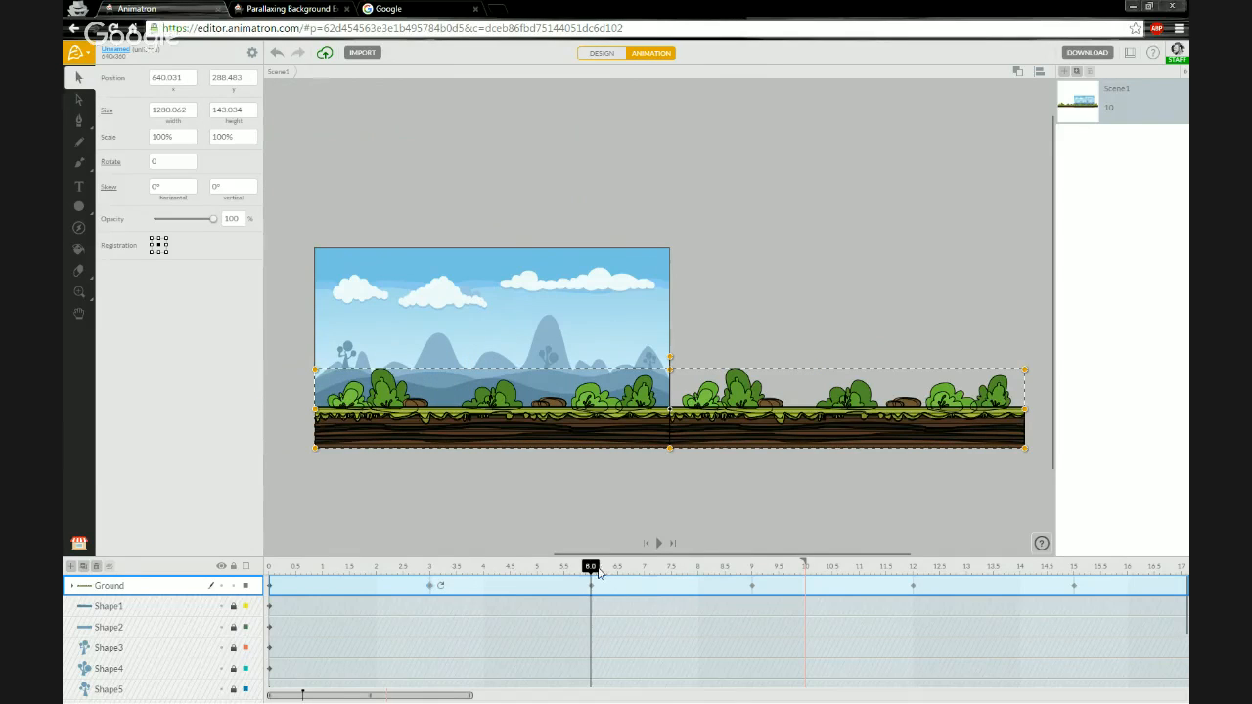
left_click(639, 567)
left_click_drag(679, 567, 751, 568)
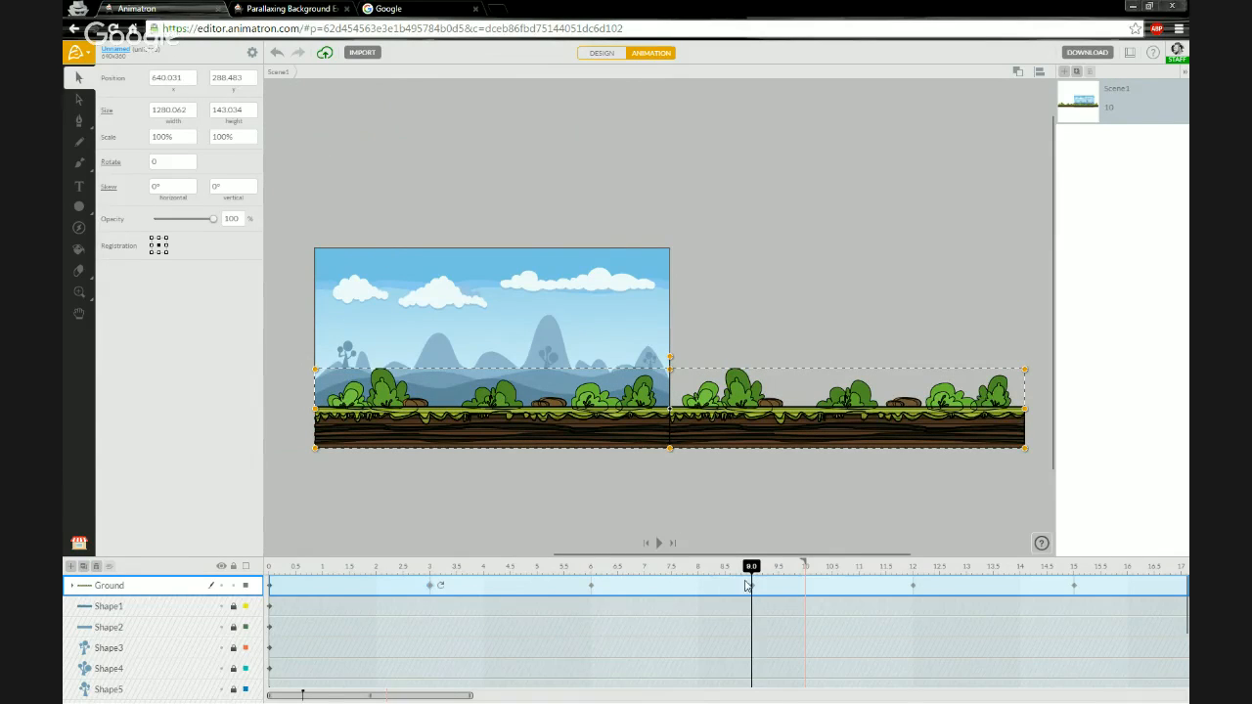
left_click_drag(803, 564, 752, 575)
left_click(270, 567)
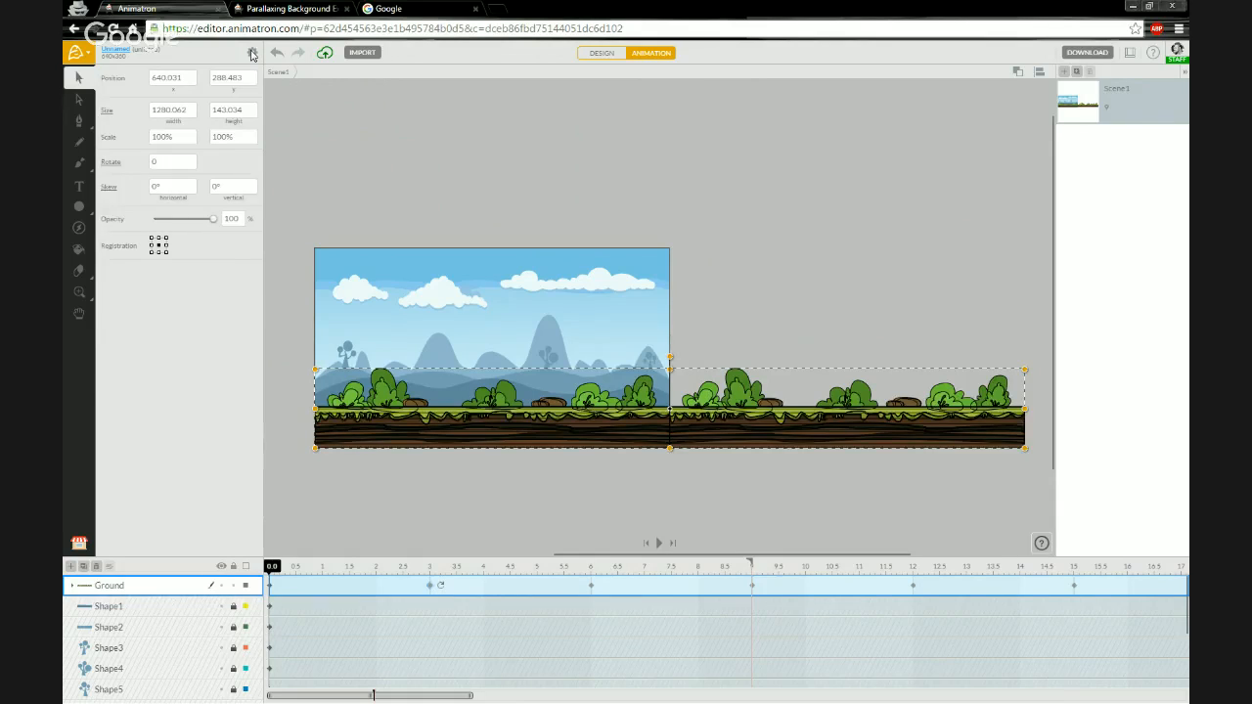
- Name the project Parallaxing BG Example in the project settings
left_click(251, 54)
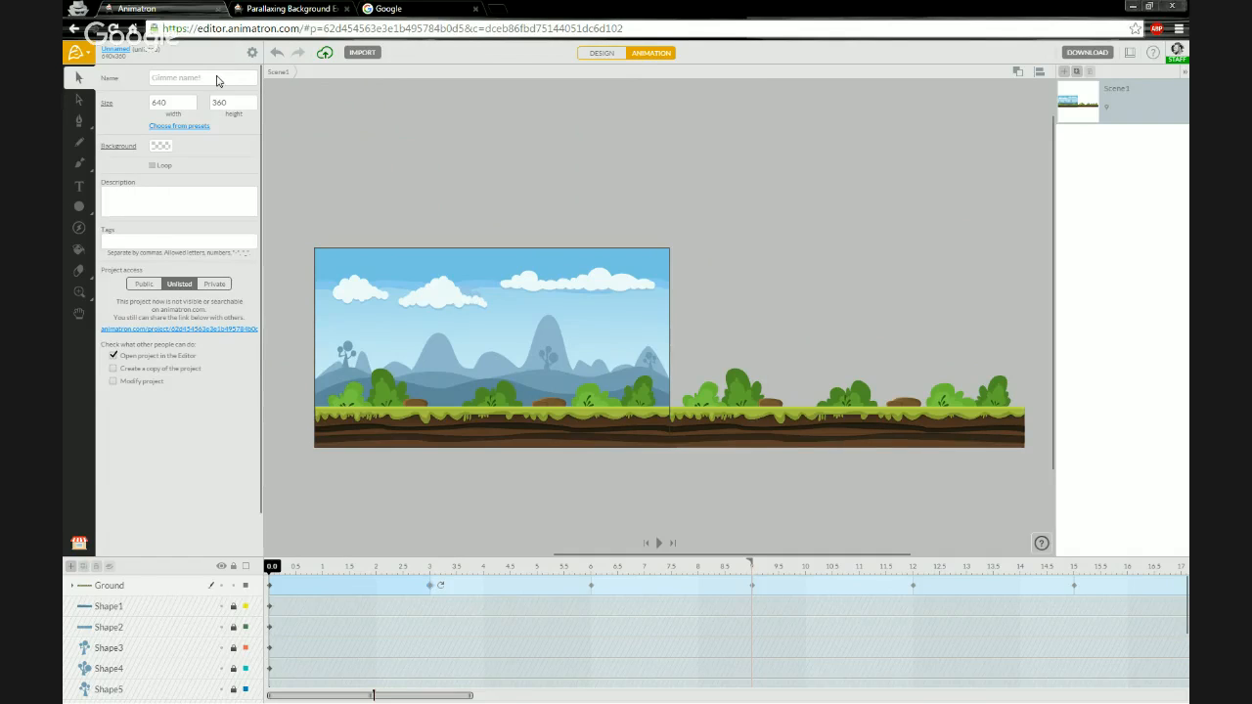
left_click(213, 78)
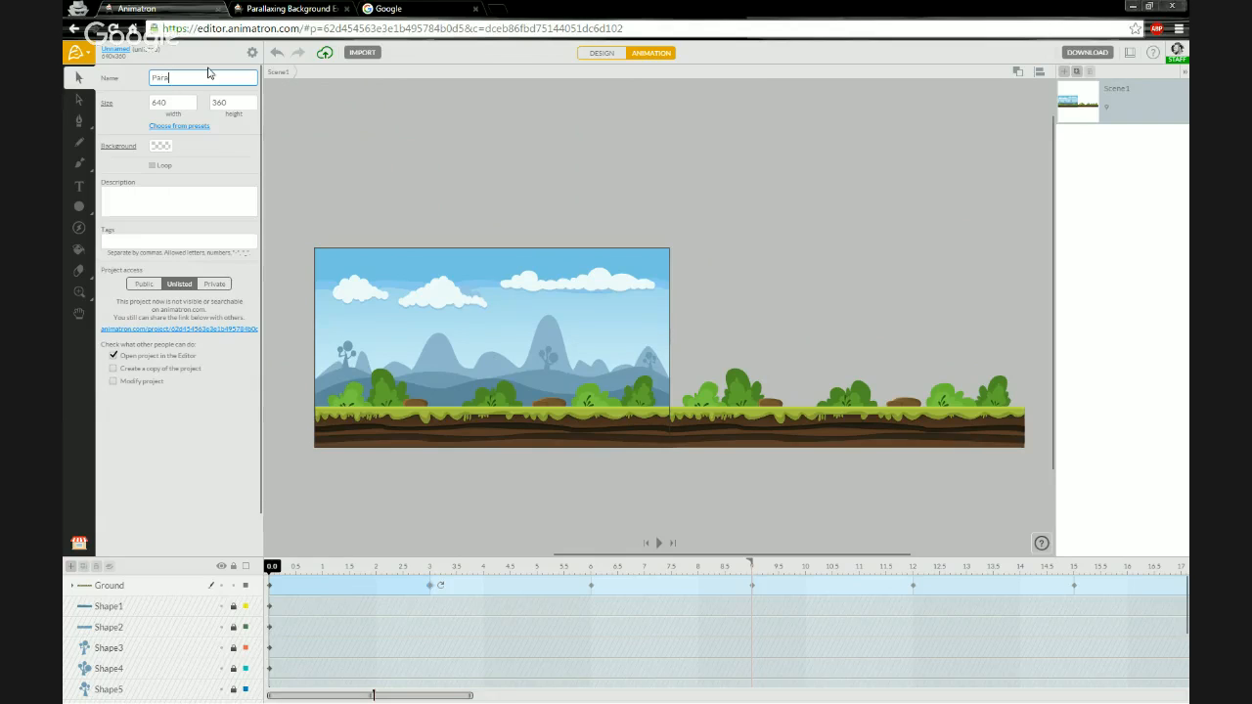
type("Parallaxing BG")
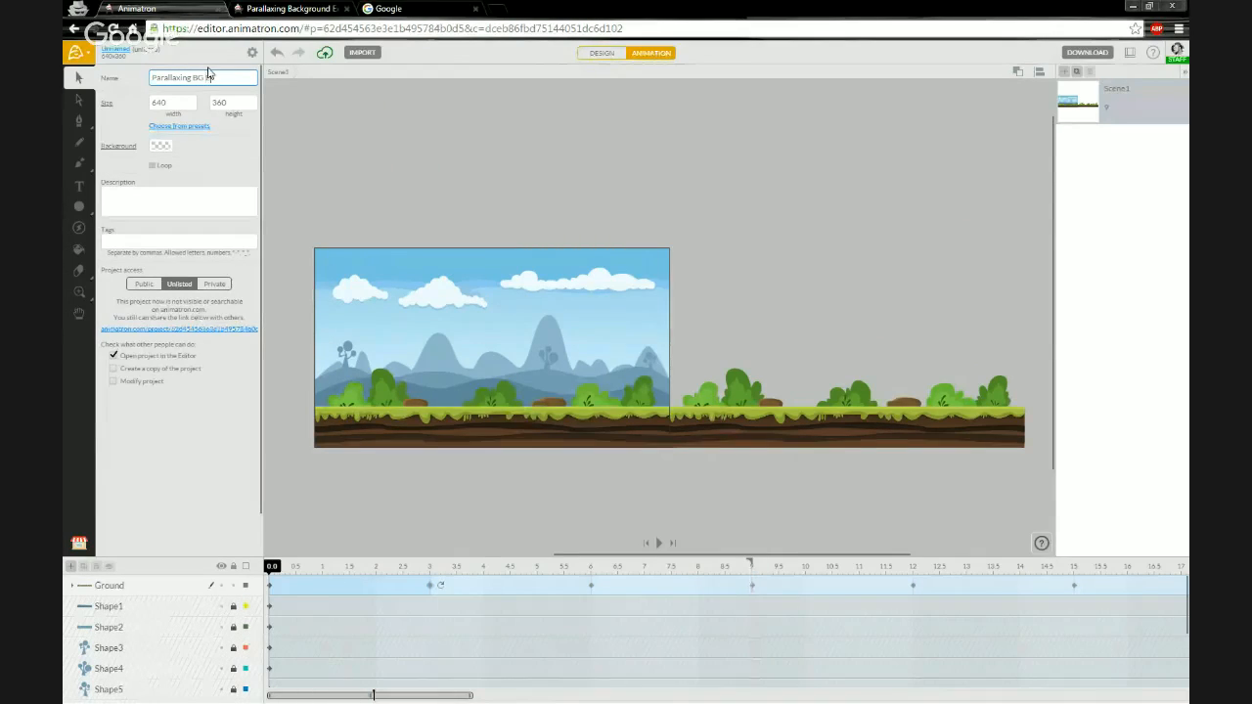
type(" Example")
key("Return")
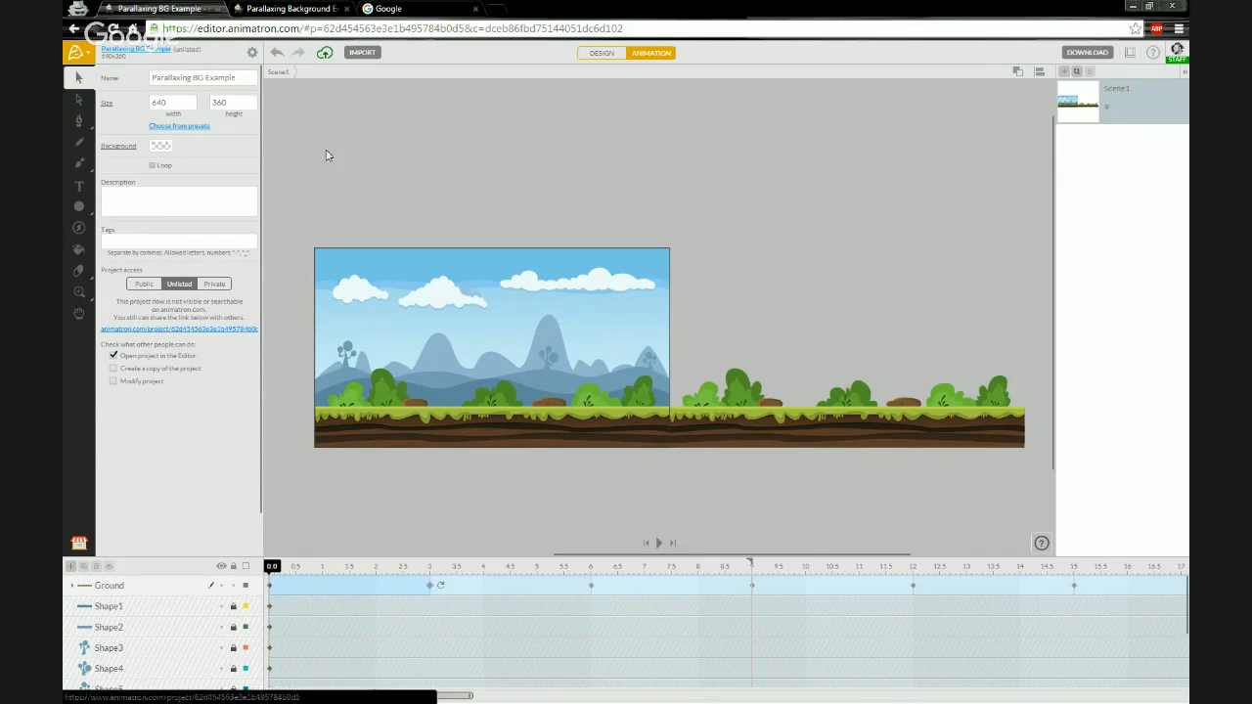
- Open the project's public page in a new tab and return to the editor
left_click(136, 56)
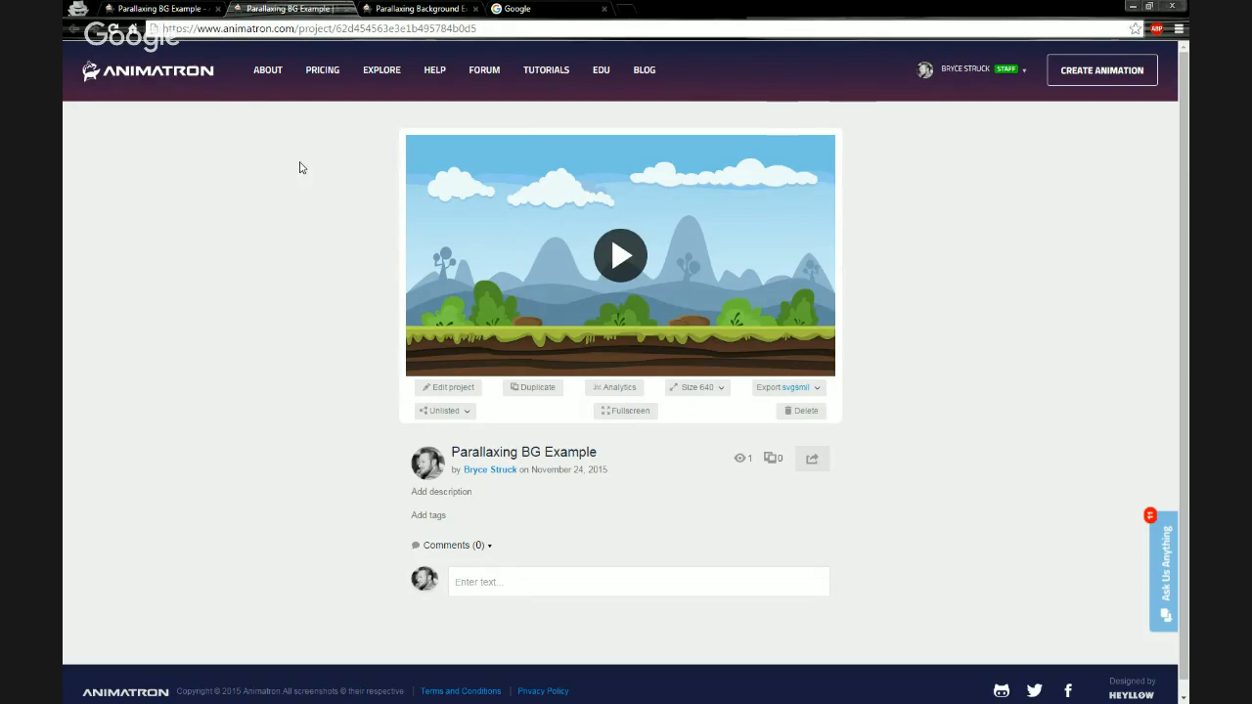
left_click(341, 9)
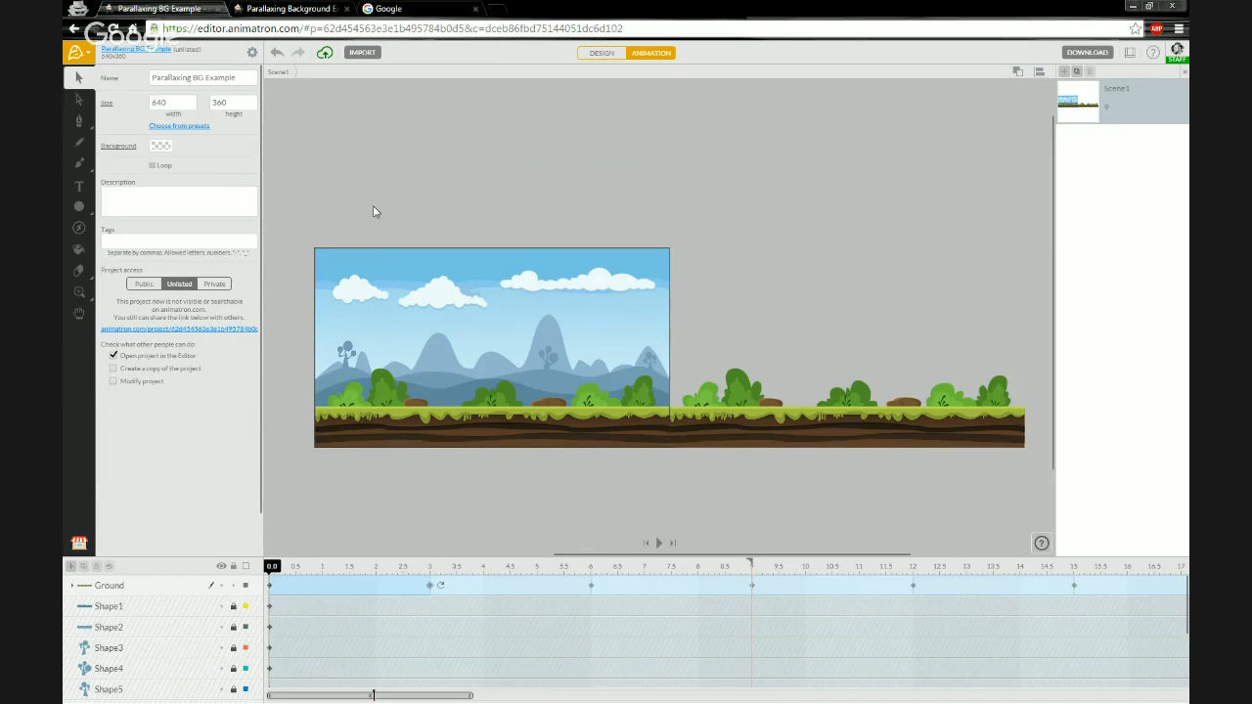
mouse_move(273, 567)
left_mouse_down()
mouse_move(688, 571)
mouse_move(268, 570)
left_mouse_up()
- Rename the Shape1 layer to Hills
left_click(144, 607)
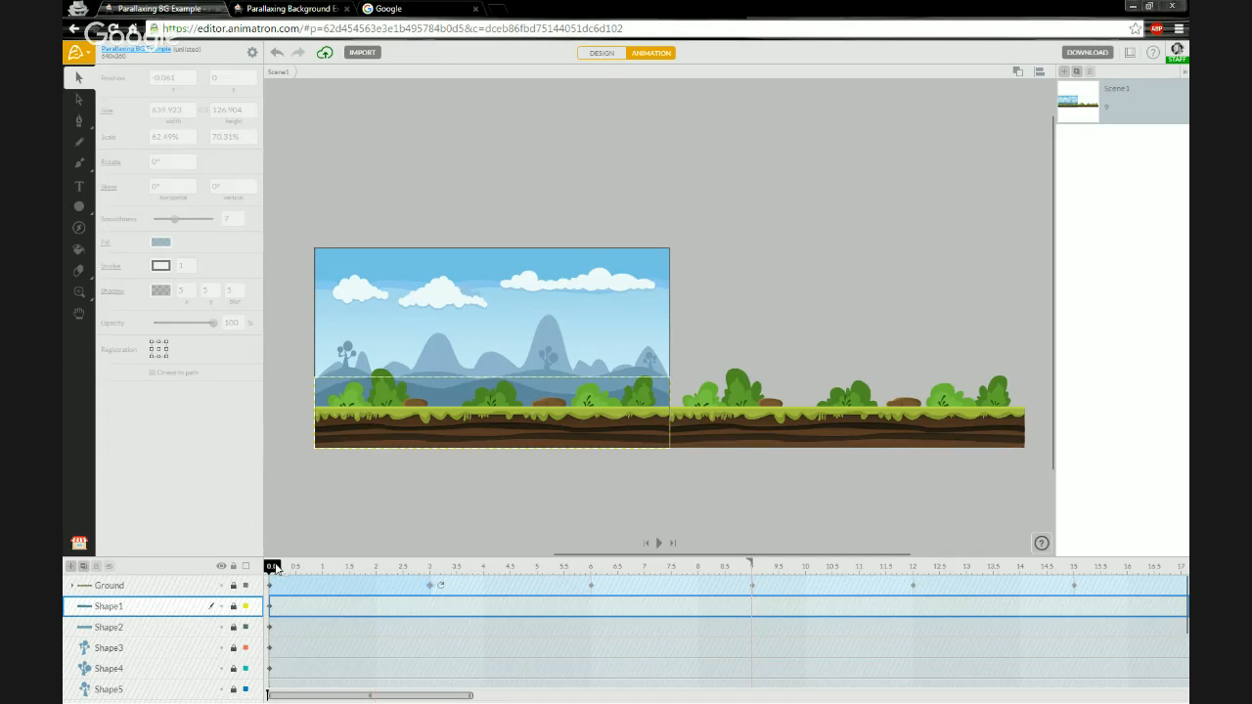
double_click(109, 608)
type("Hills")
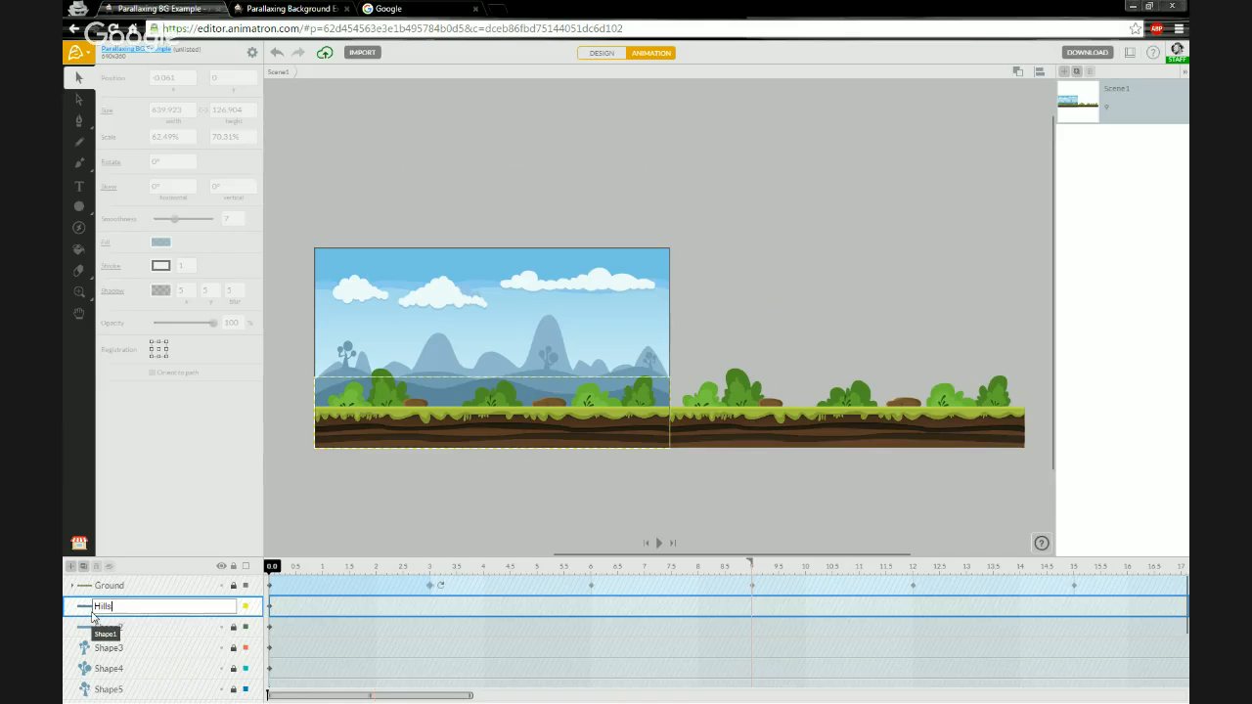
key("Return")
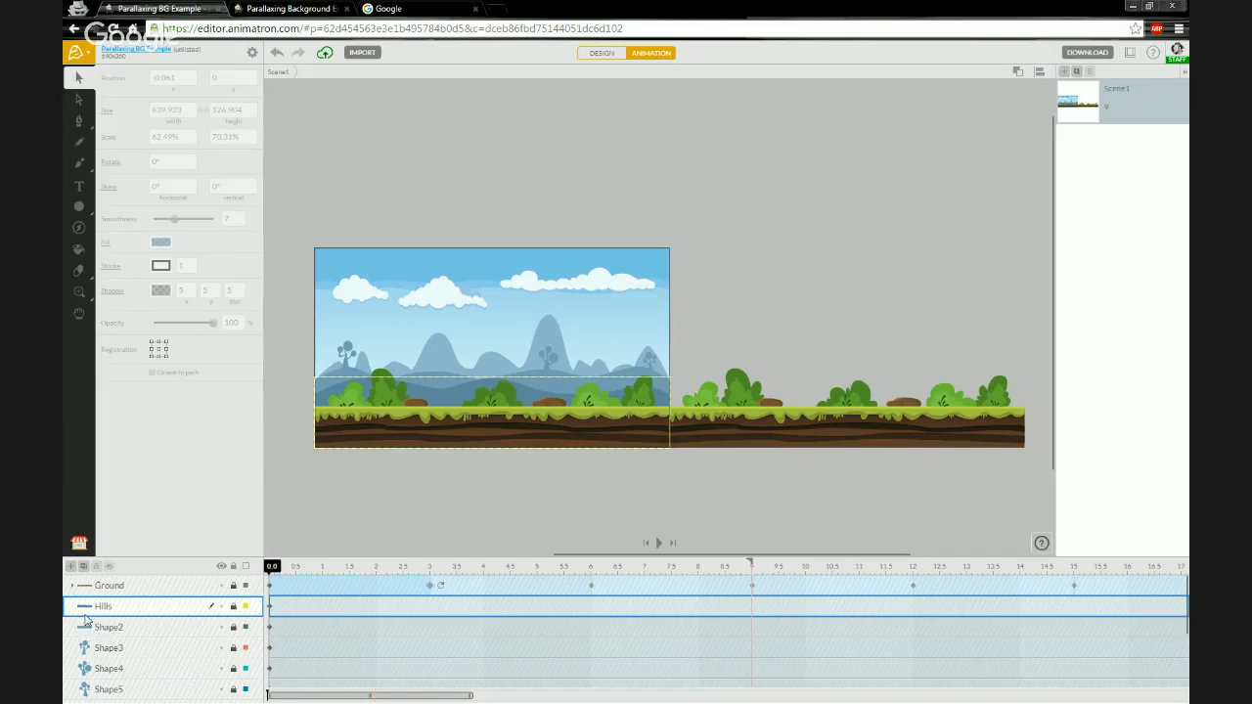
- Rename the Shape2 layer to Hills 2
left_click(107, 631)
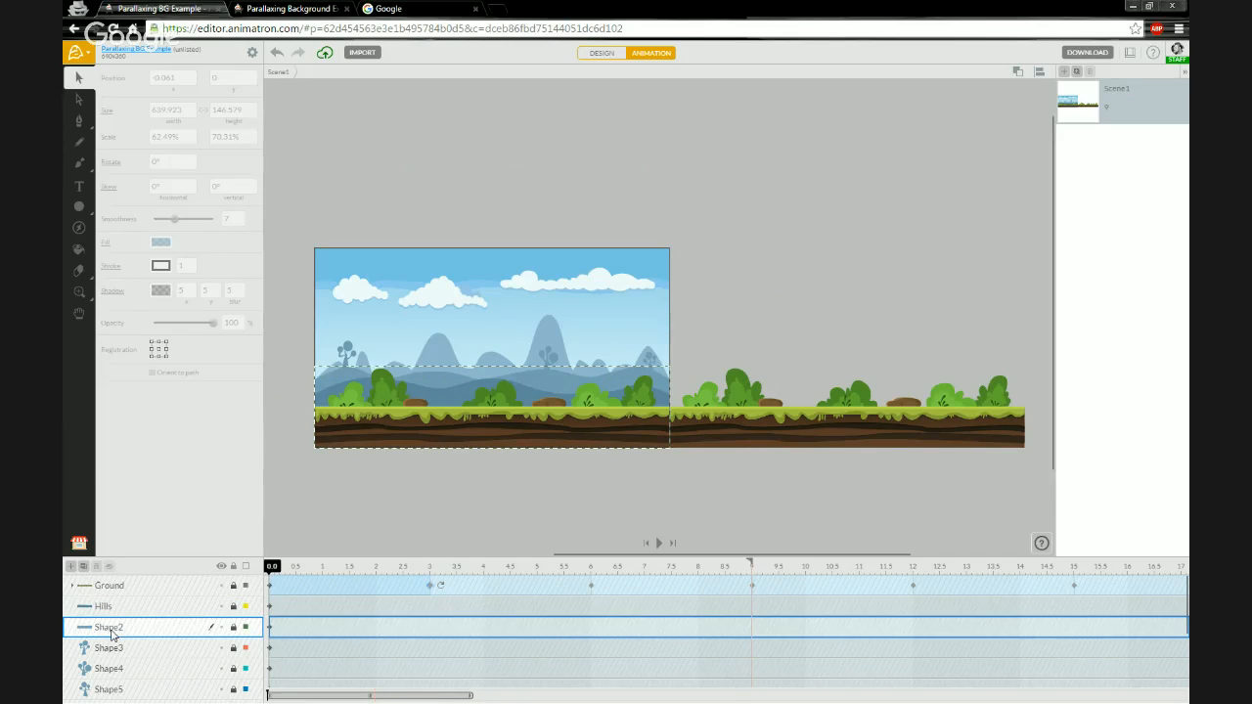
double_click(109, 631)
type("Hills 2")
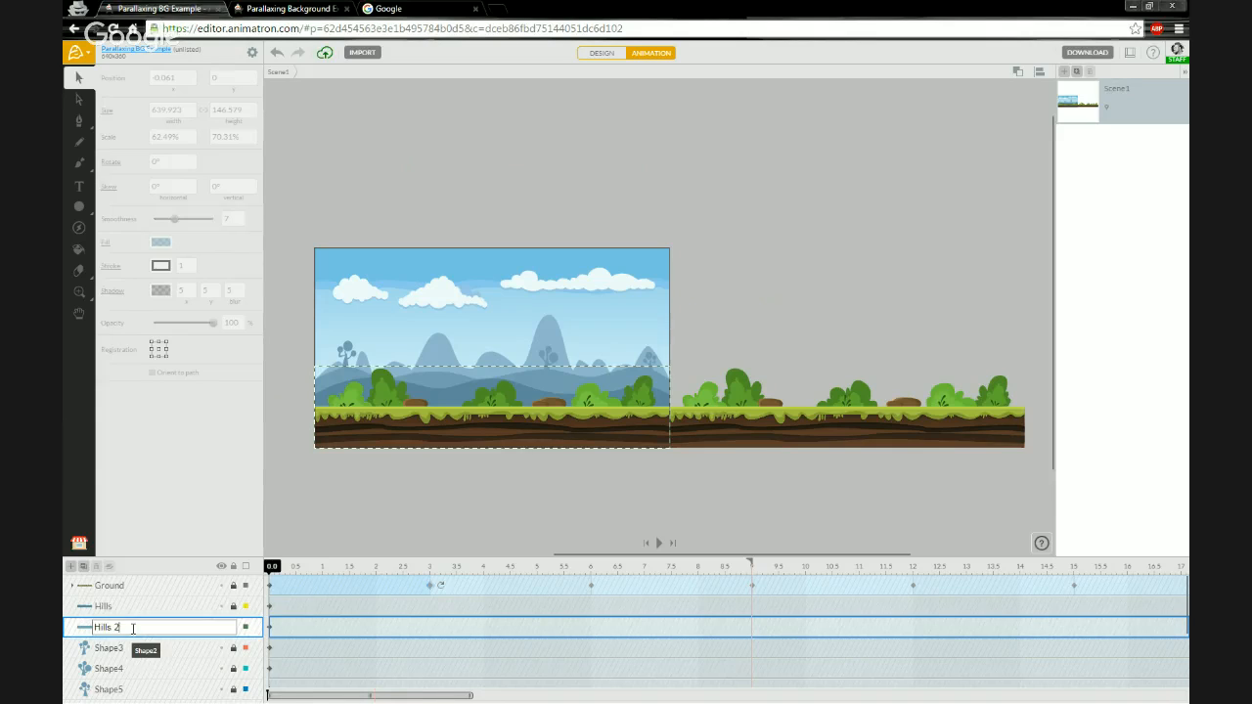
key("Return")
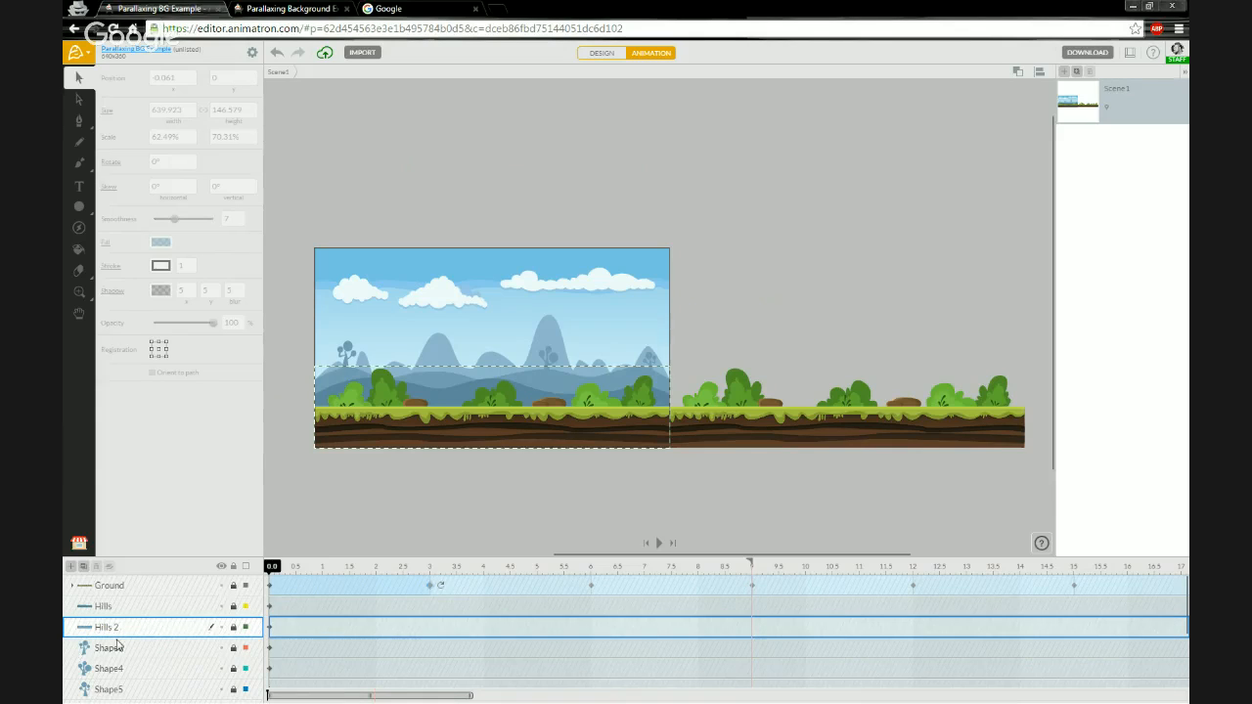
- Rename the Shape6 layer to Mountains
scroll(125, 642, "down", 1)
scroll(126, 618, "down", 2)
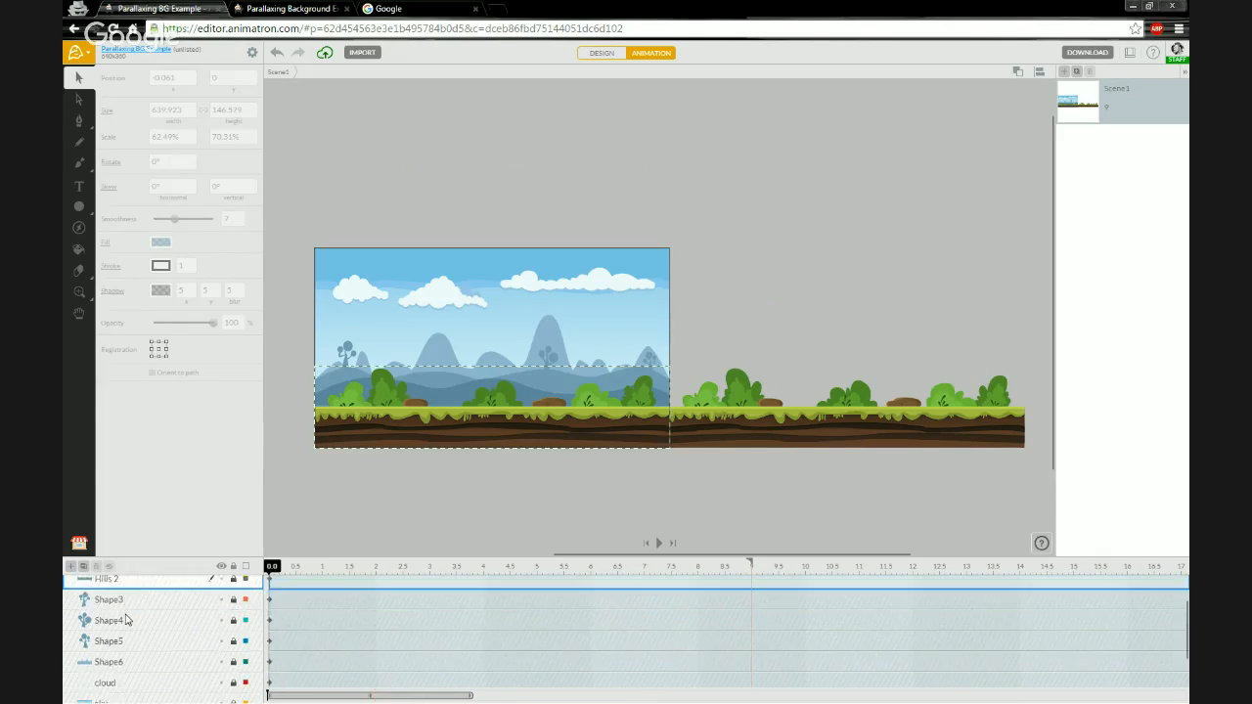
left_click(116, 631)
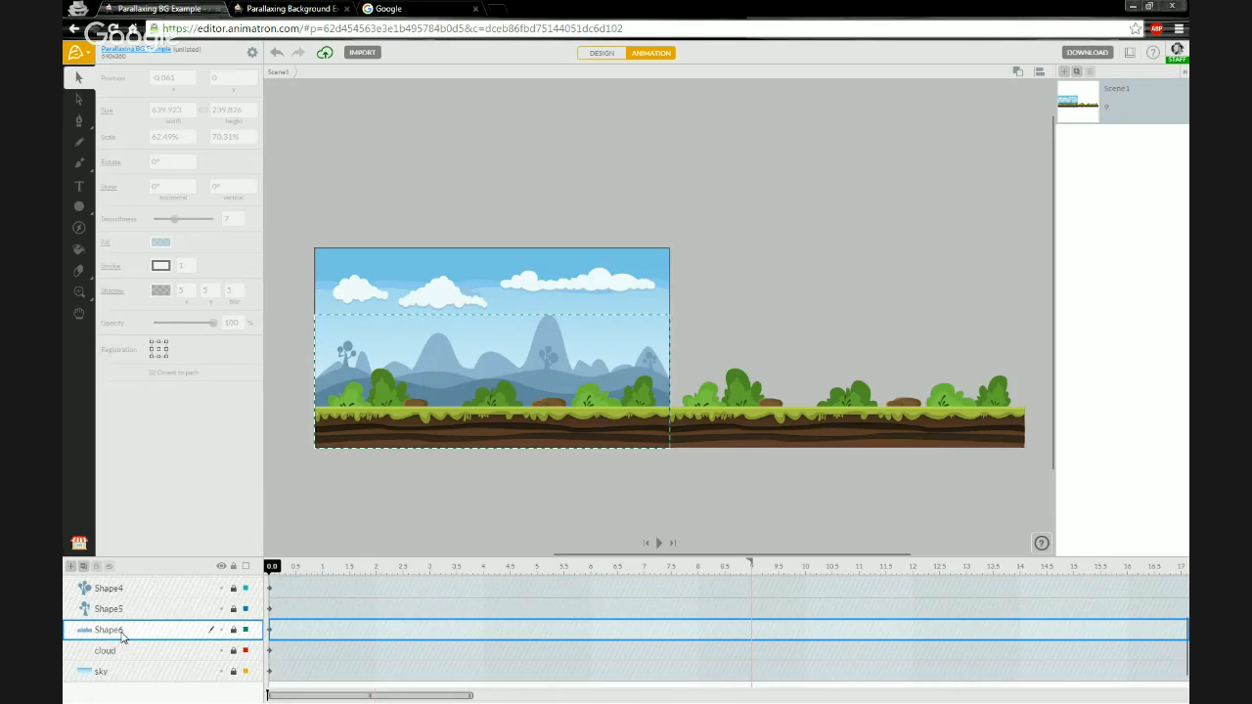
double_click(109, 630)
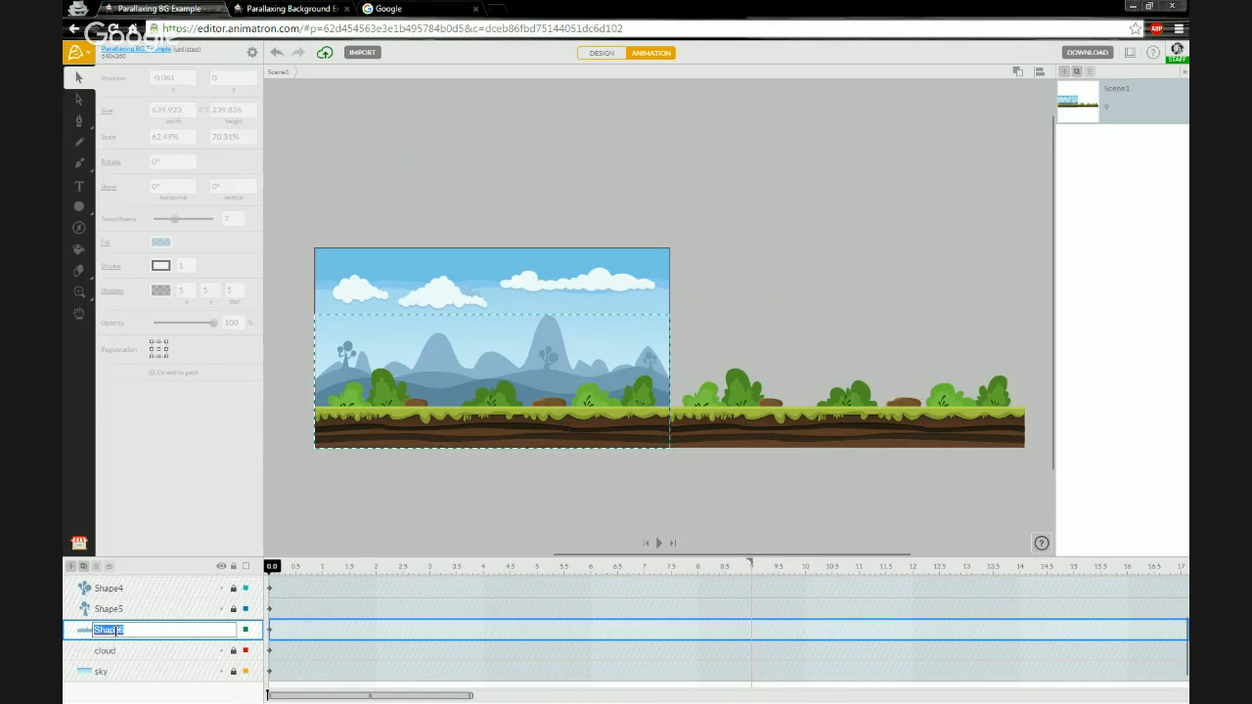
type("Mountains")
key("Return")
- Unlock the Hills layer, set its registration point to bottom-left and position it at 0, 360
scroll(128, 623, "up", 4)
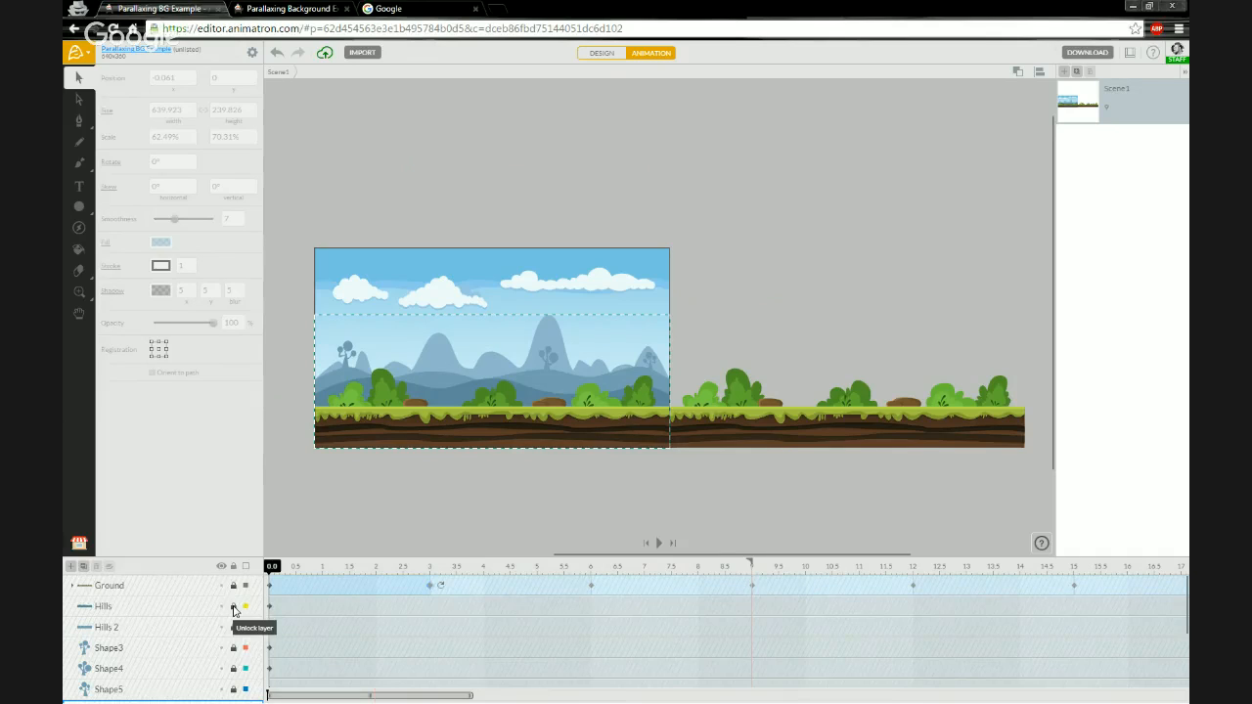
left_click(234, 609)
left_click(167, 617)
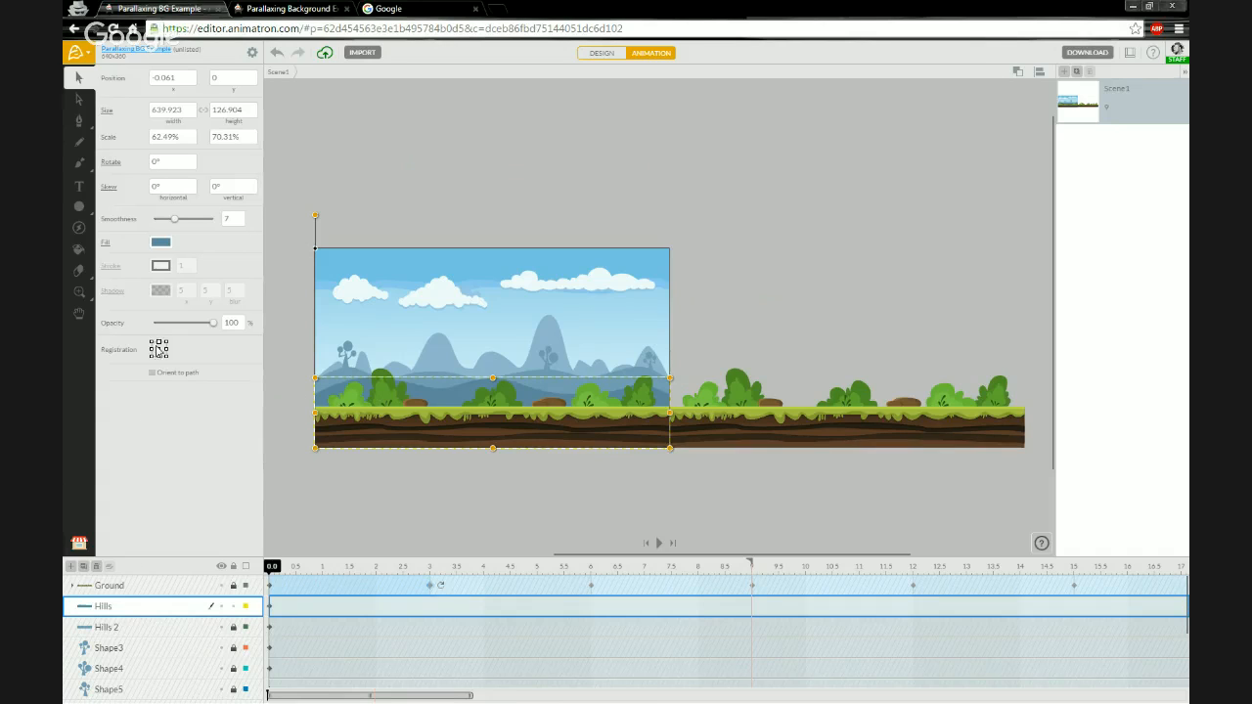
left_click(152, 357)
left_click(173, 83)
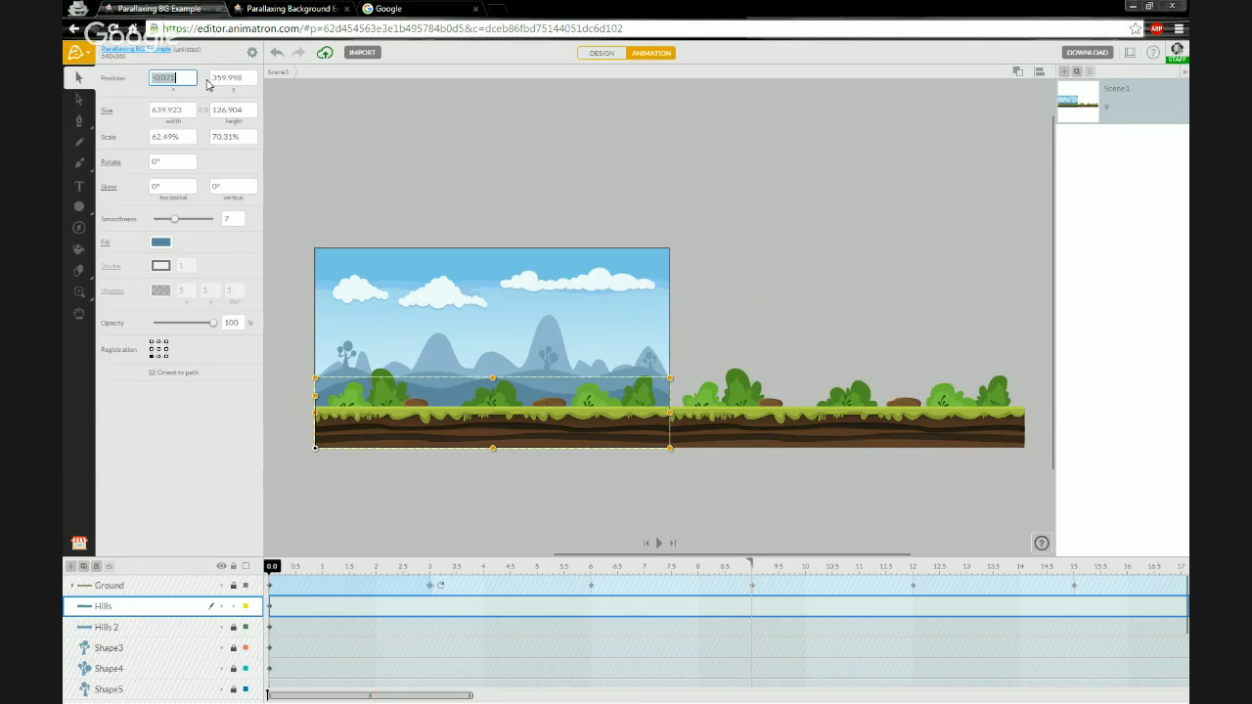
type("0")
key("Tab")
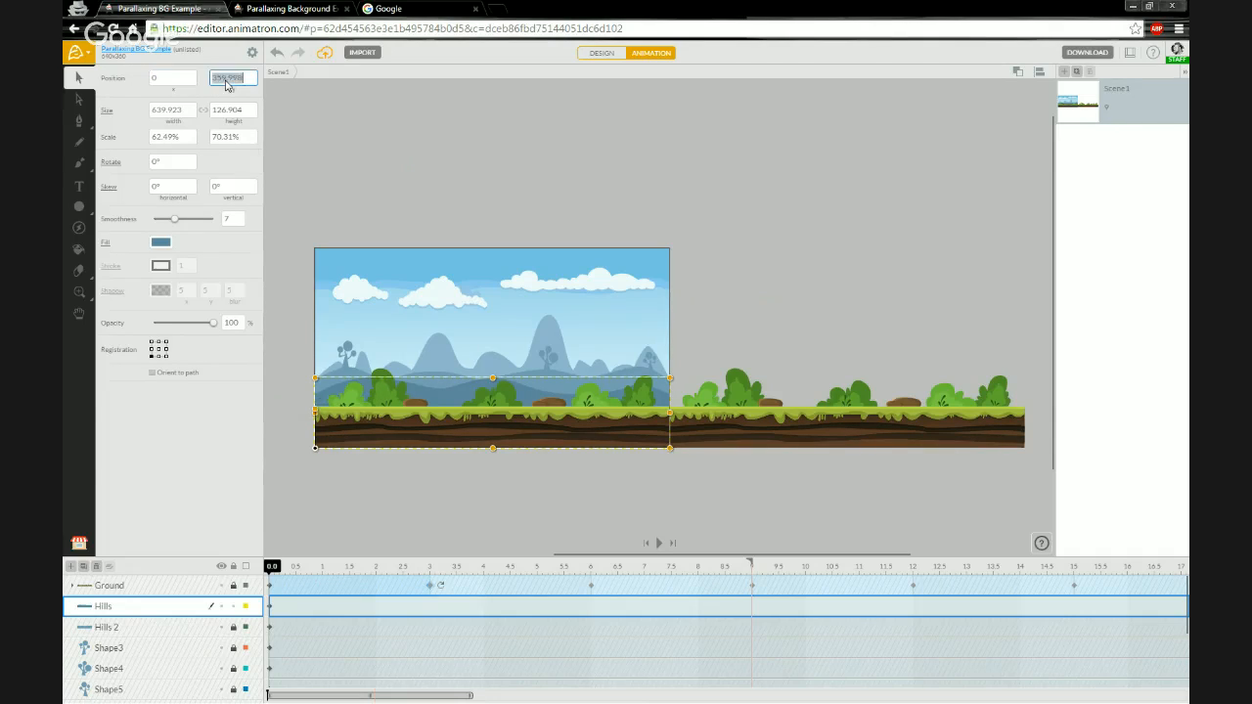
type("360")
key("Return")
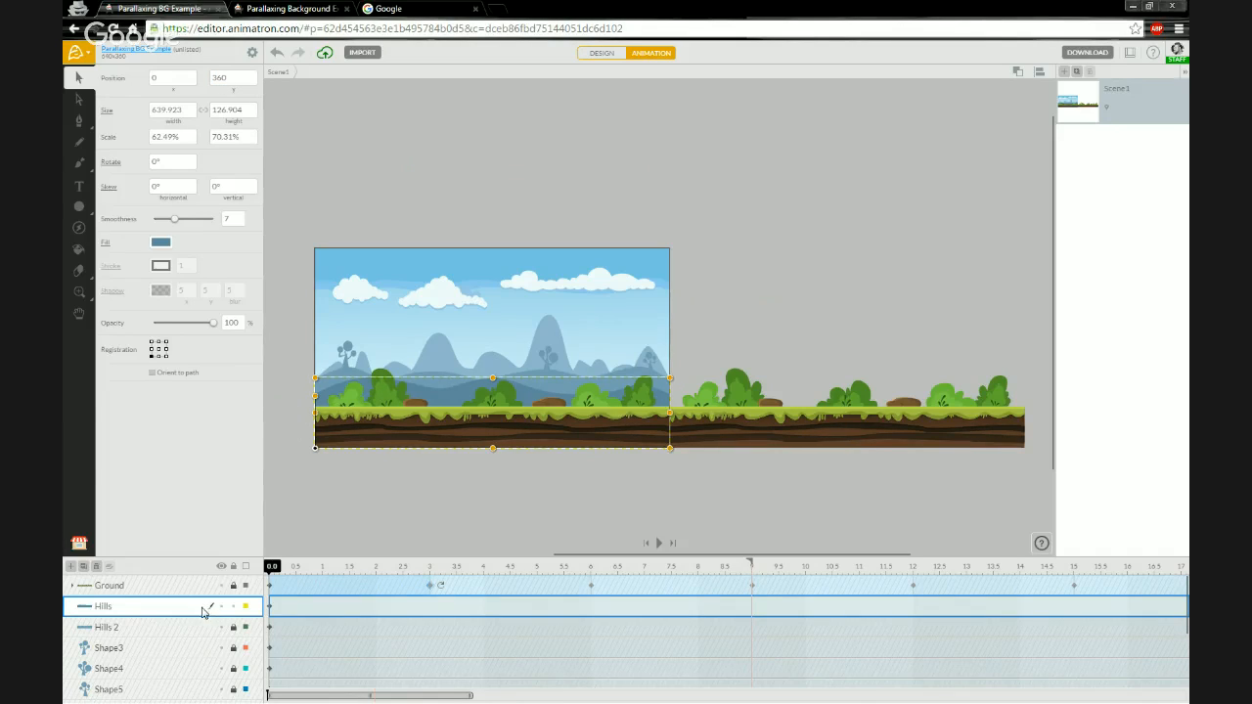
- Duplicate the Hills layer and move the copy to x position 640 so it sits beside the original
left_click(85, 567)
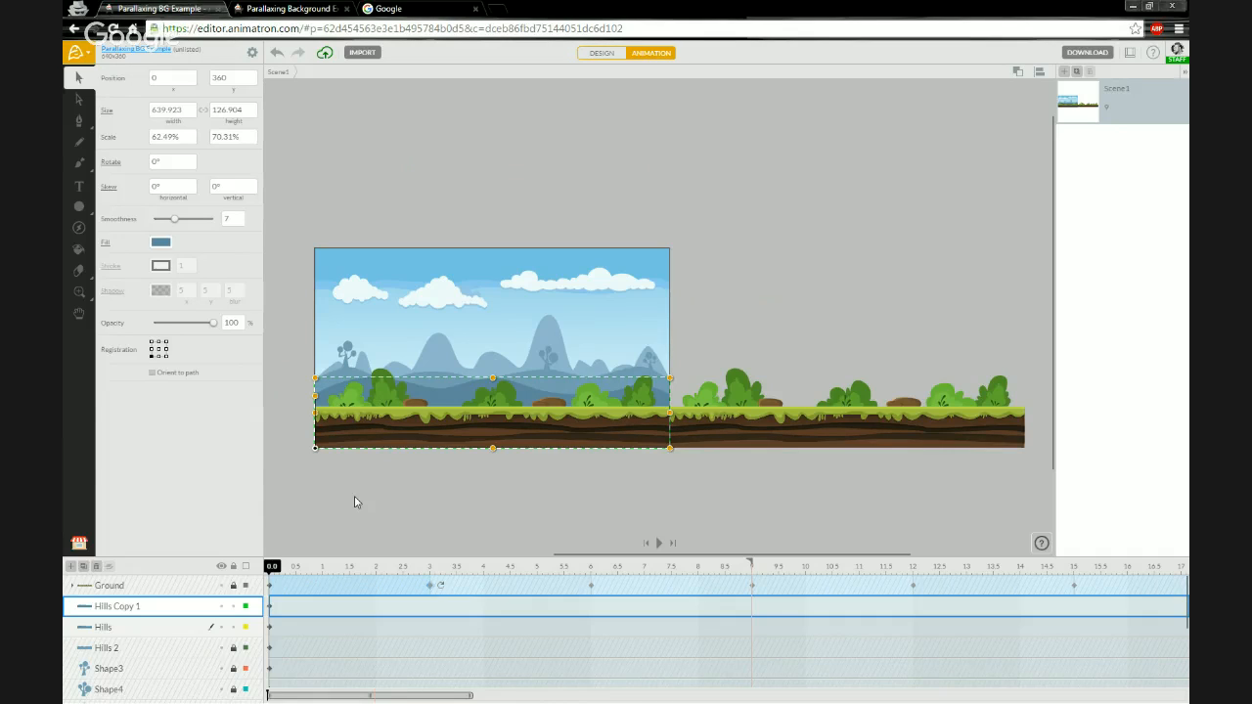
key("Right")
key("Right")
key("Right")
key("Right")
key("Right")
key("Right")
key("Right")
key("Right")
key("Right")
key("Right")
key("Right")
key("Right")
key("Right")
key("Right")
key("Right")
key("Right")
key("Right")
key("Right")
key("Right")
key("Right")
key("Right")
key("Right")
key("Right")
key("Right")
key("Right")
key("Right")
key("Right")
key("Right")
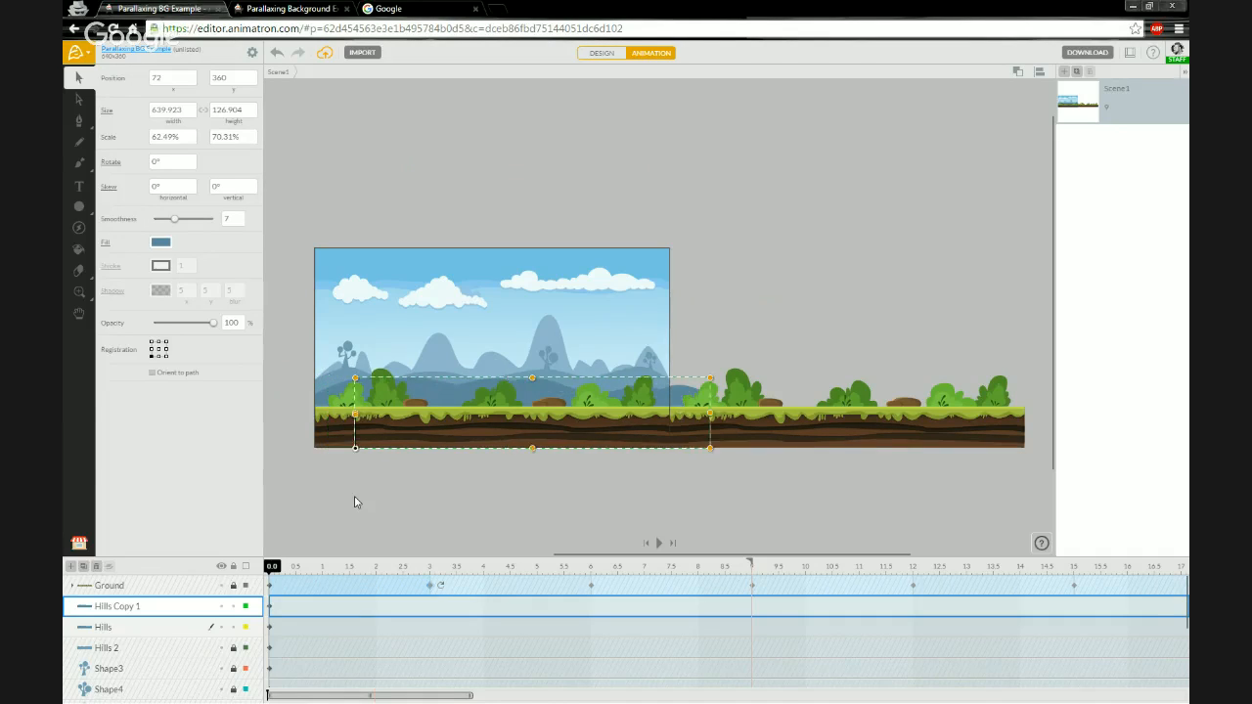
key("shift+Right")
key("shift+Right")
key("shift+Right")
key("shift+Right")
key("shift+Right")
key("shift+Right")
key("shift+Right")
key("shift+Right")
key("shift+Right")
key("shift+Right")
key("shift+Right")
key("shift+Right")
key("shift+Right")
key("shift+Right")
key("shift+Right")
key("shift+Right")
key("shift+Right")
key("shift+Right")
key("shift+Right")
key("shift+Right")
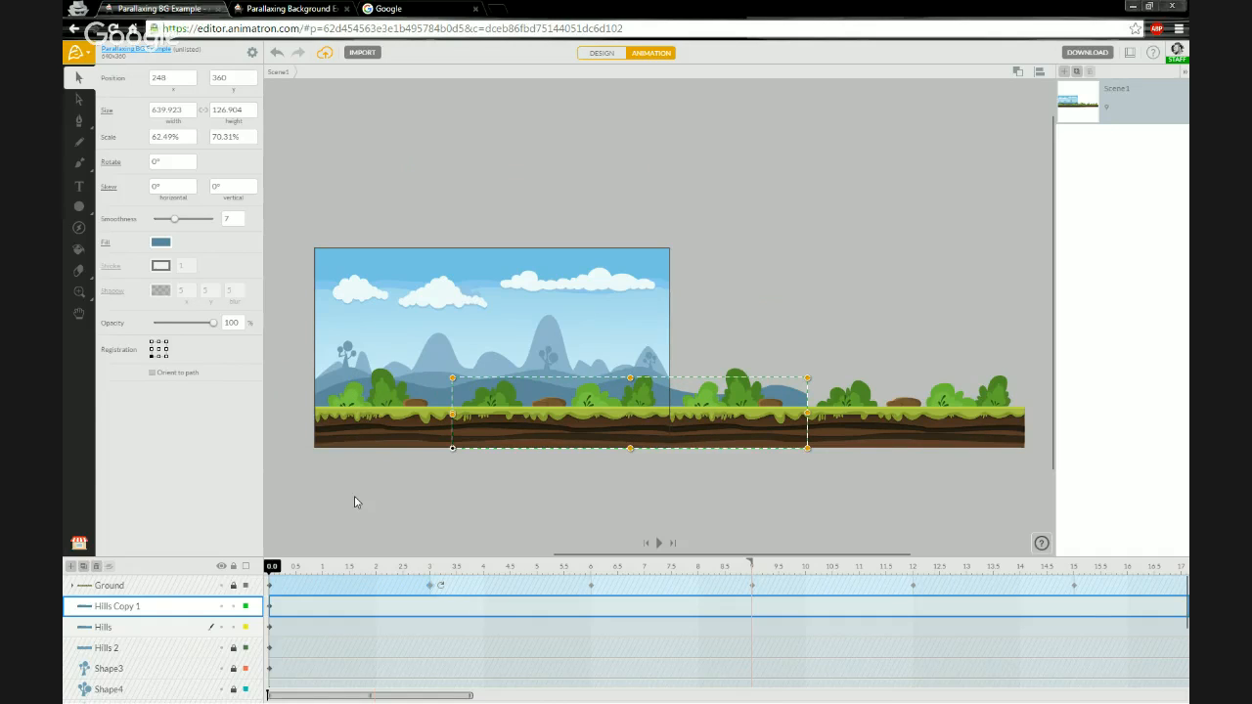
key("shift+Right")
key("shift+Right")
key("shift+Right")
key("shift+Right")
key("shift+Right")
key("shift+Right")
key("shift+Right")
key("shift+Right")
key("shift+Right")
key("shift+Right")
key("shift+Right")
key("shift+Right")
key("shift+Right")
key("shift+Right")
key("shift+Right")
key("shift+Right")
key("shift+Right")
key("shift+Right")
key("shift+Right")
key("shift+Right")
key("shift+Right")
key("shift+Right")
key("shift+Right")
key("shift+Right")
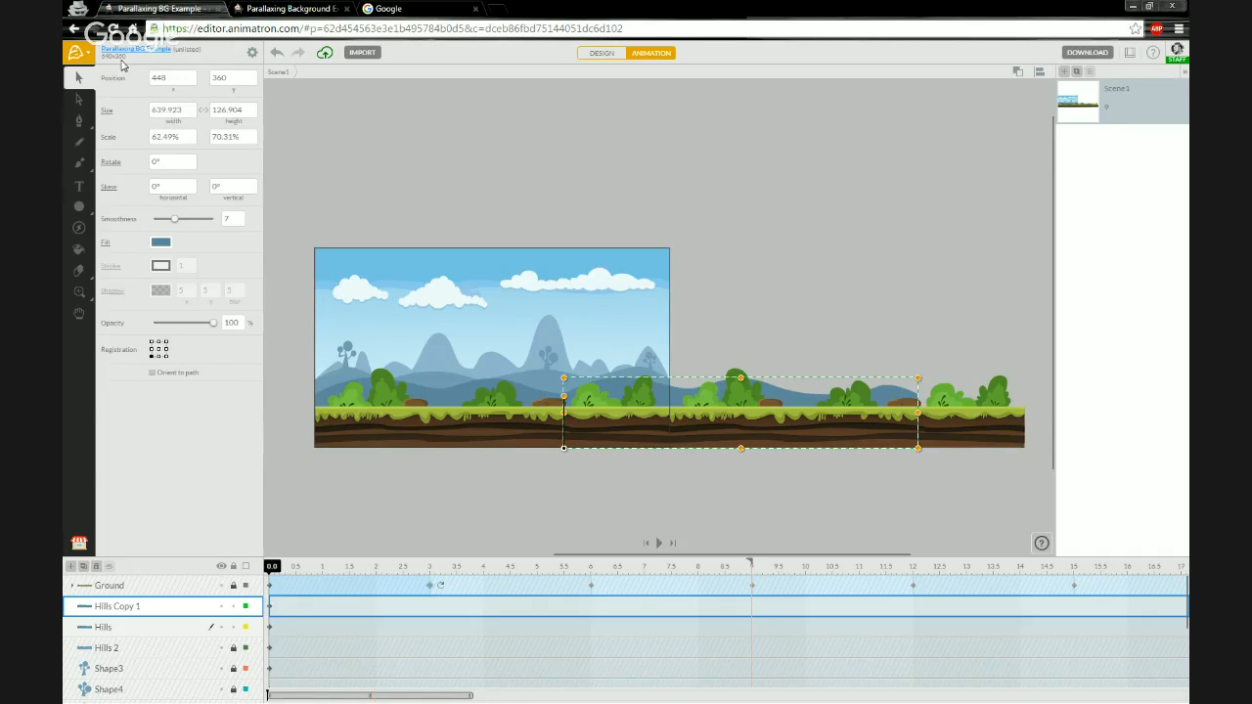
left_click(173, 84)
type("640")
key("Return")
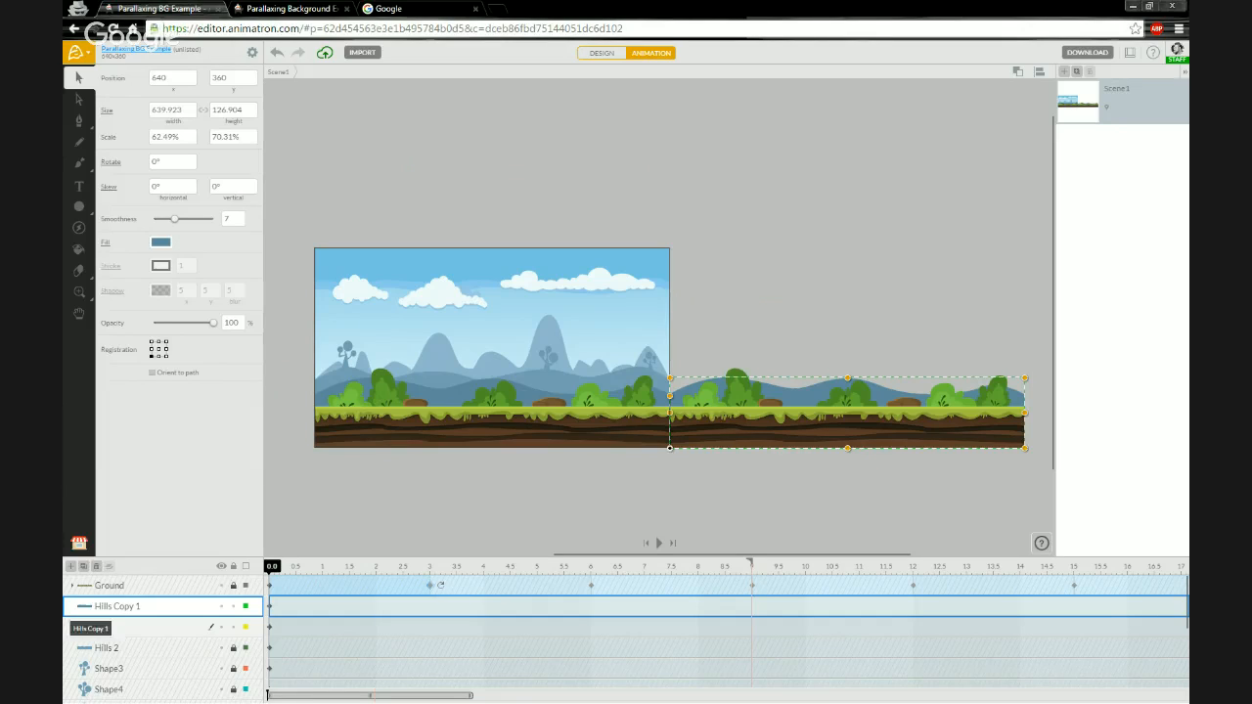
- Group the Hills and Hills Copy 1 layers and name the group Hills
left_click(149, 630)
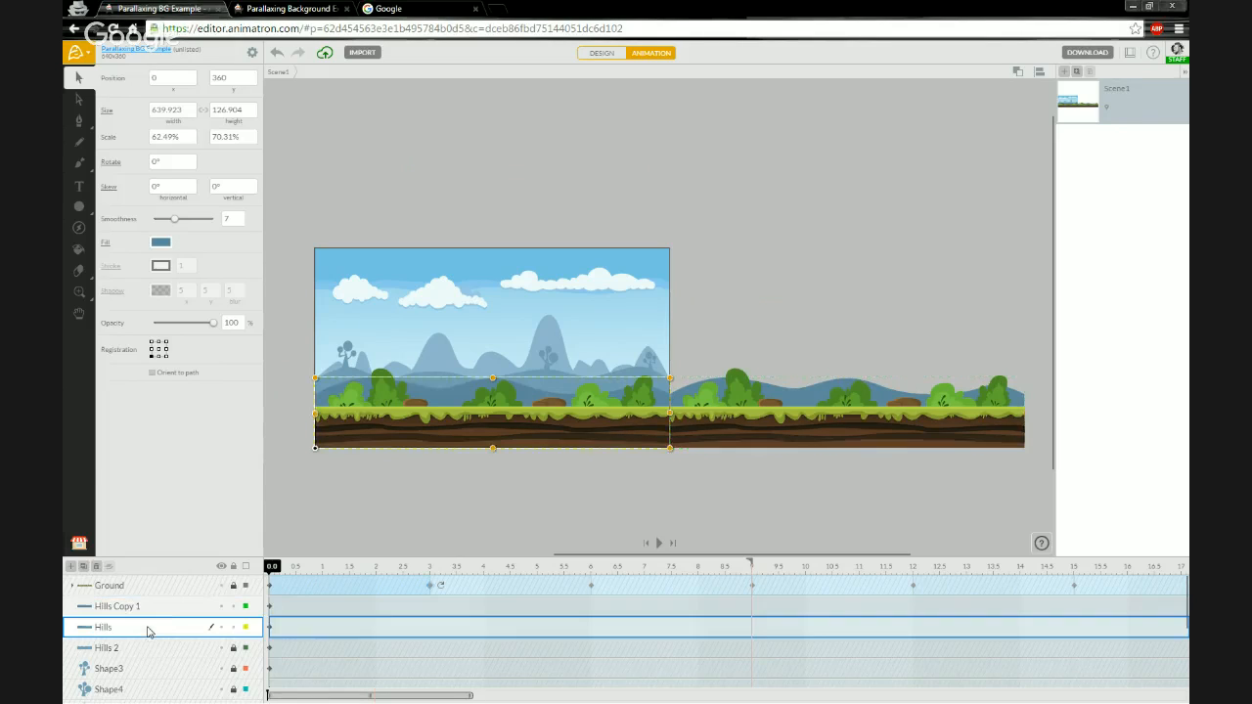
left_click(168, 606, "shift")
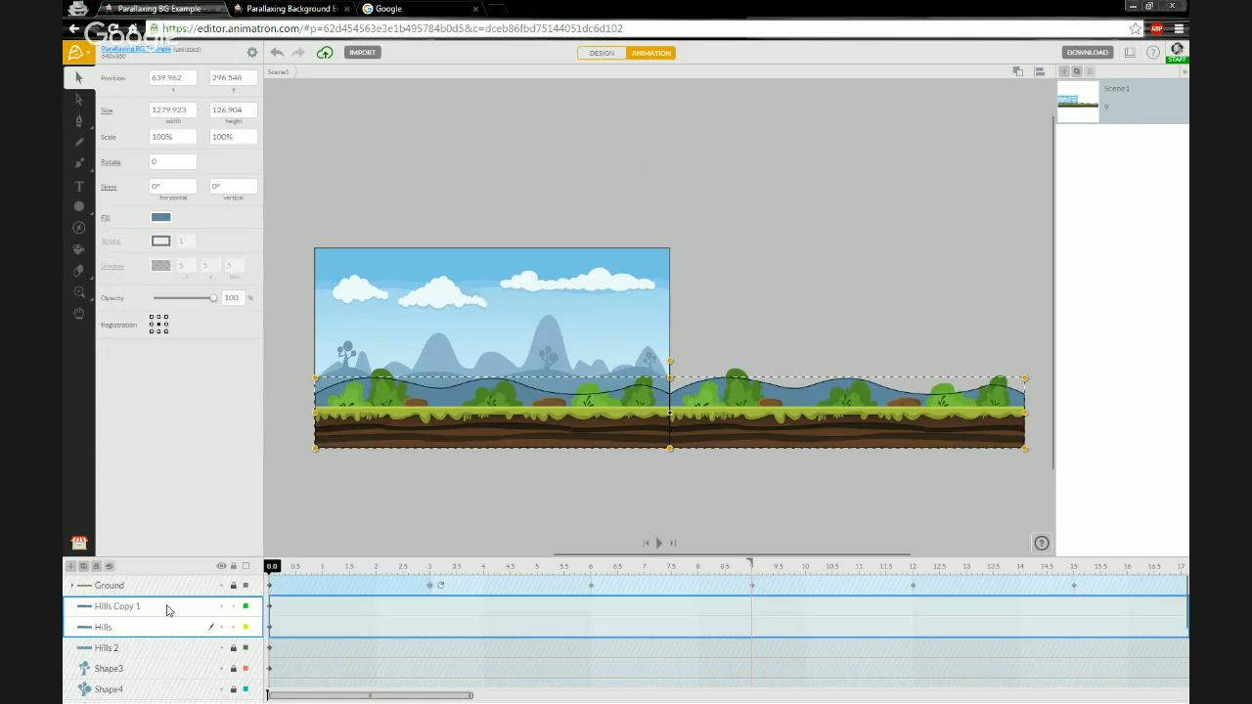
left_click(110, 567)
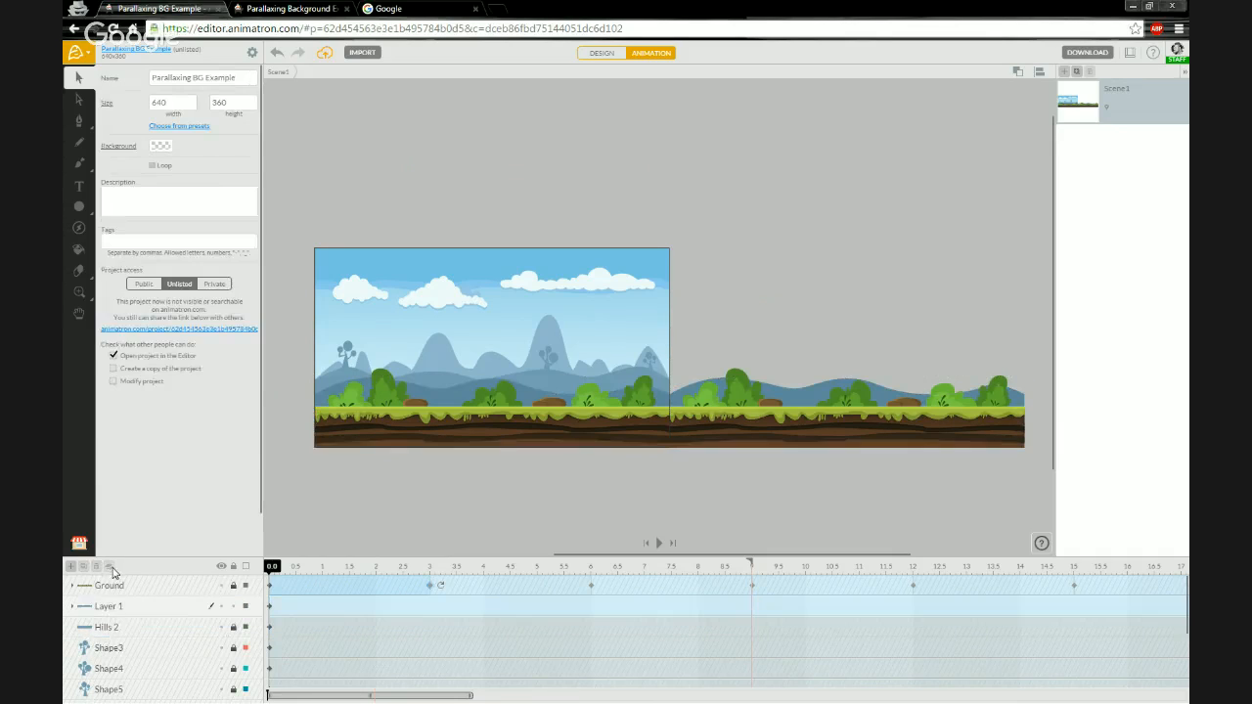
double_click(100, 607)
type("Hills")
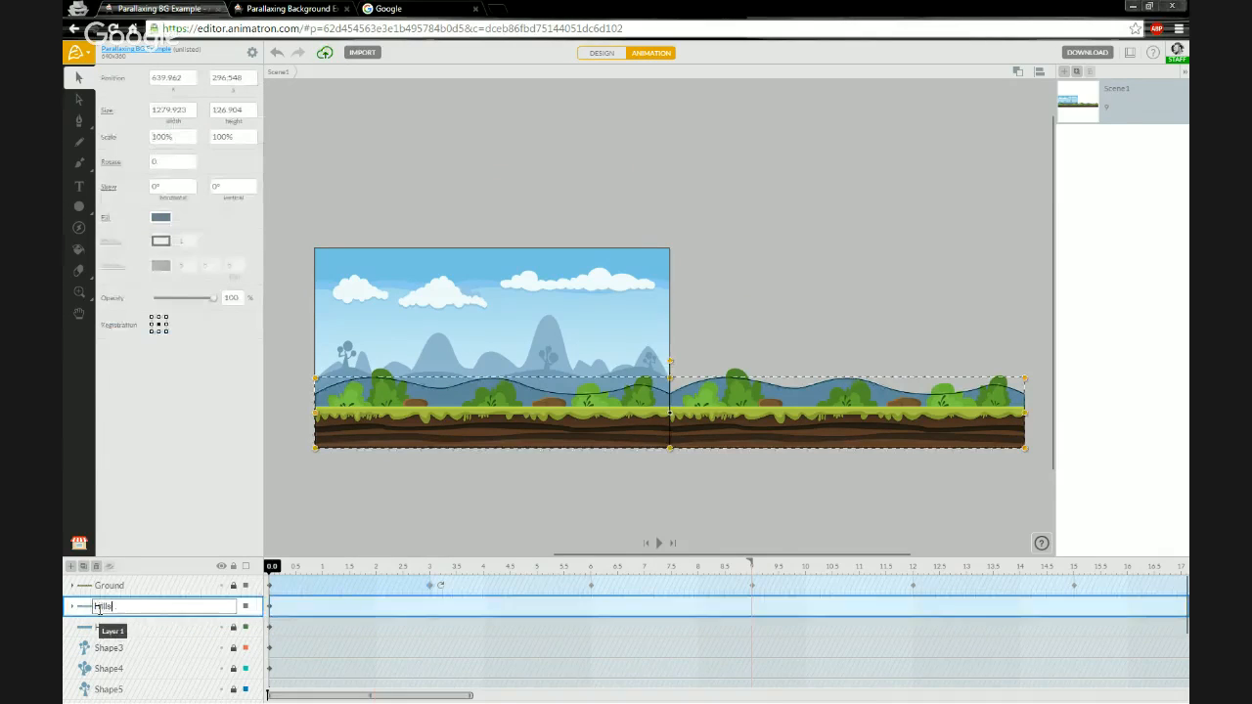
key("Return")
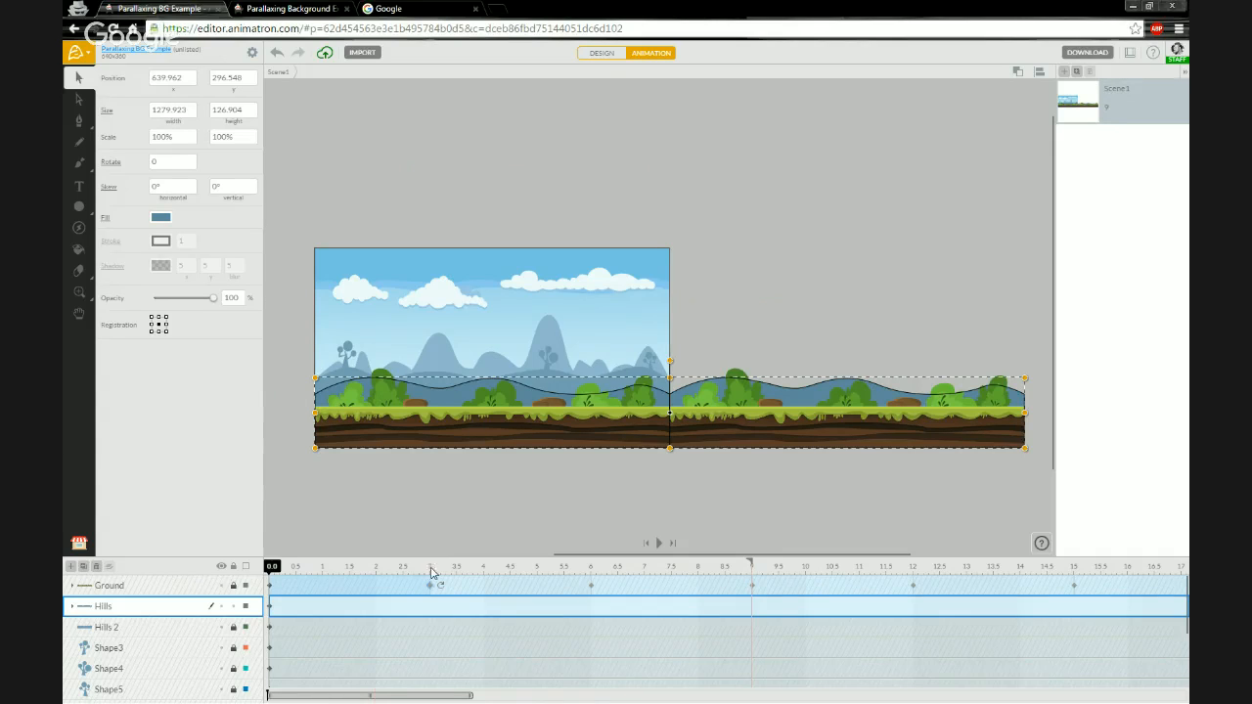
- At 4 seconds, set the Hills group's x position to 0 to create a scrolling keyframe
left_click(277, 566)
left_click_drag(277, 567, 429, 566)
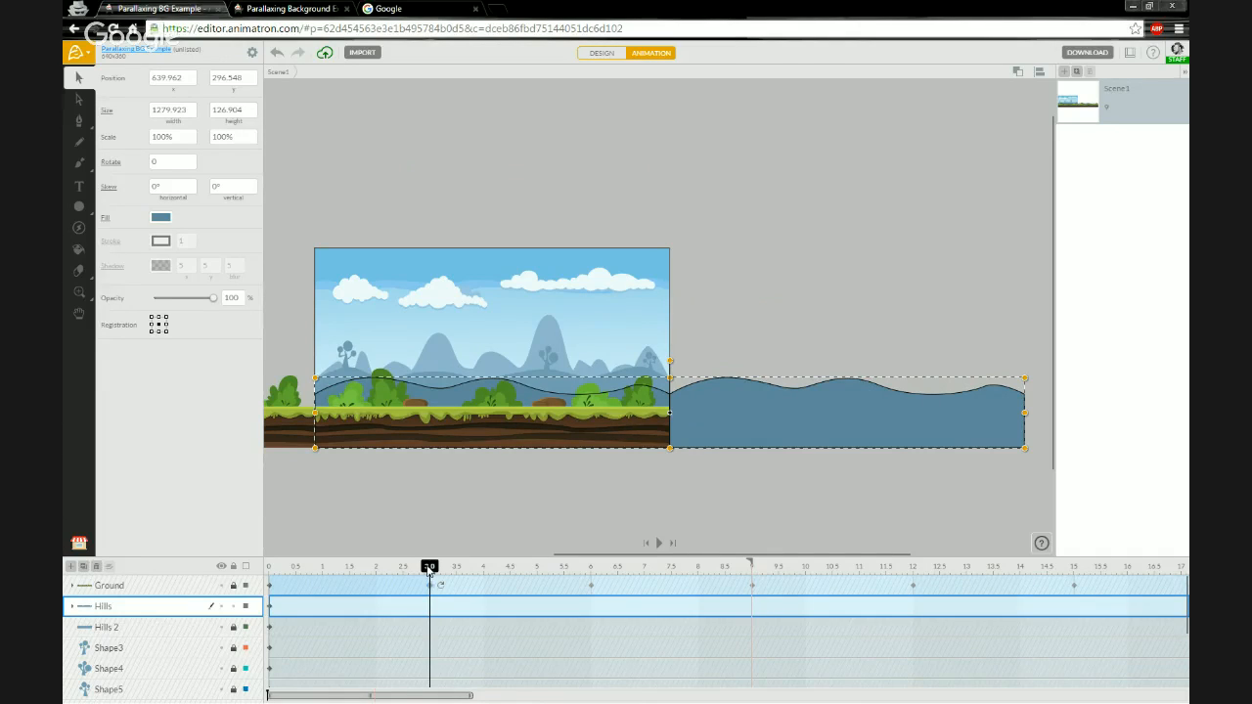
left_click_drag(430, 571, 486, 574)
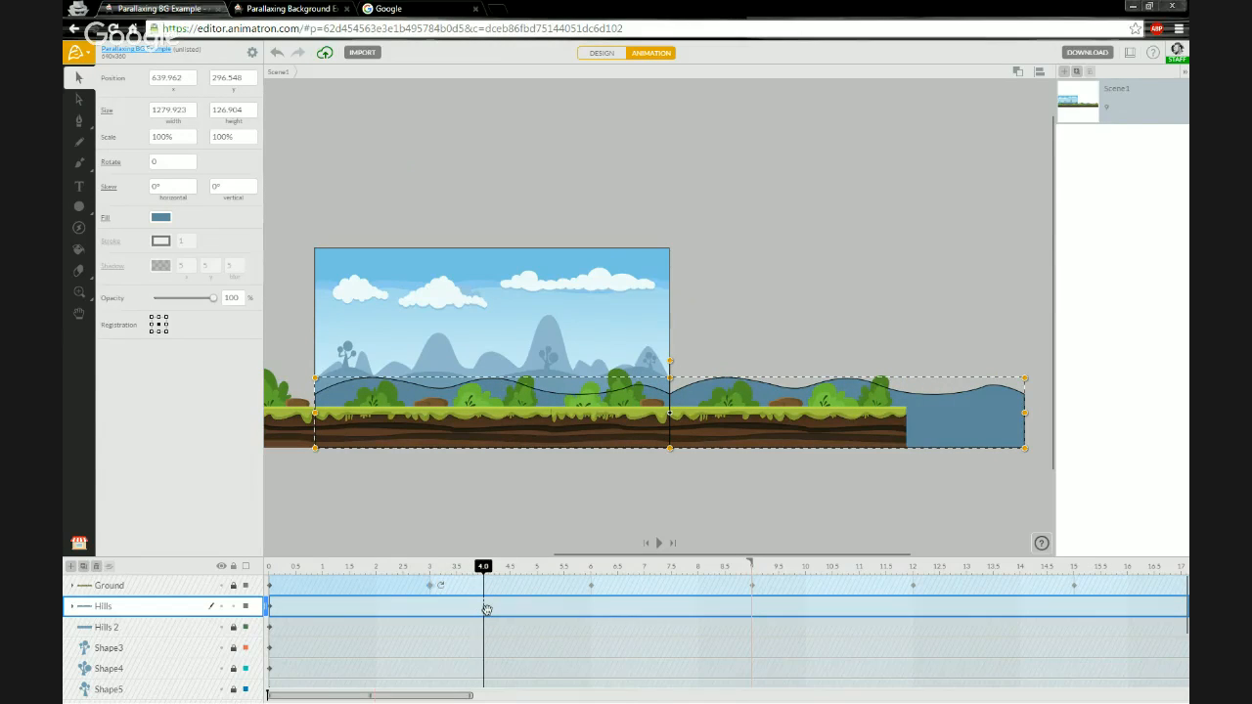
left_click(186, 82)
type("0")
key("Return")
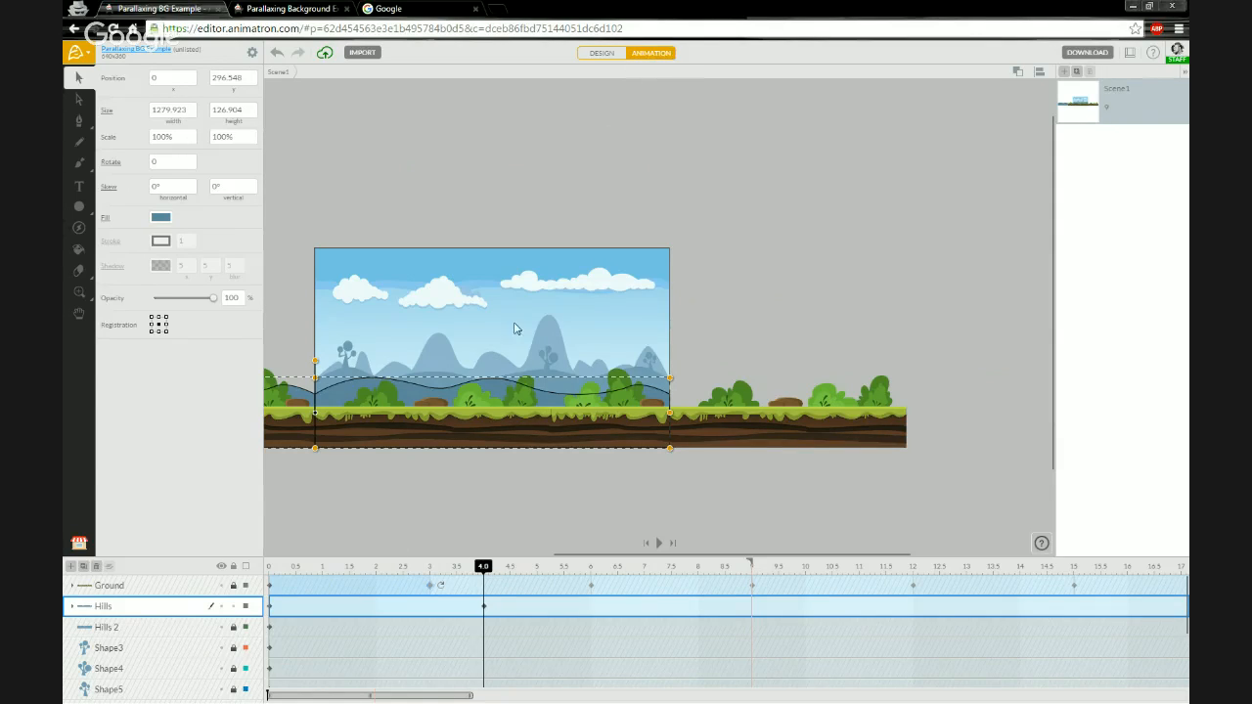
- Set the Hills group's end action to Loop and scrub the playhead to preview it
left_click(495, 569)
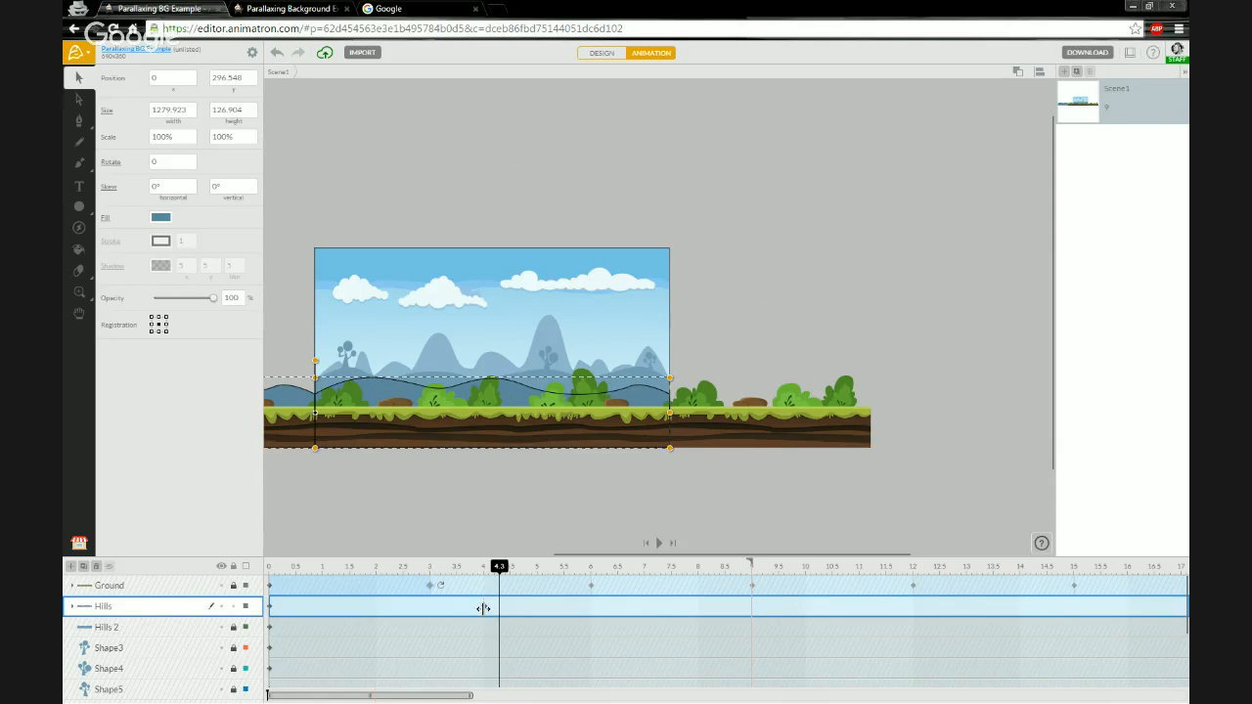
right_click(483, 608)
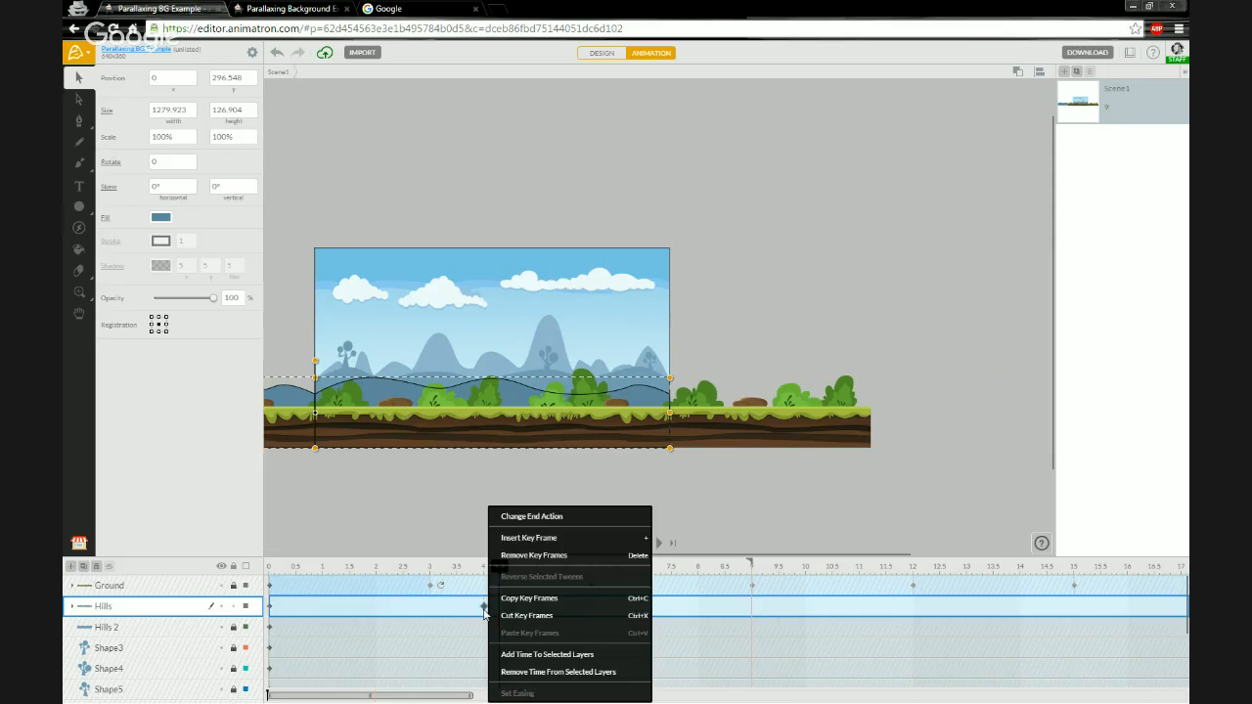
left_click(528, 524)
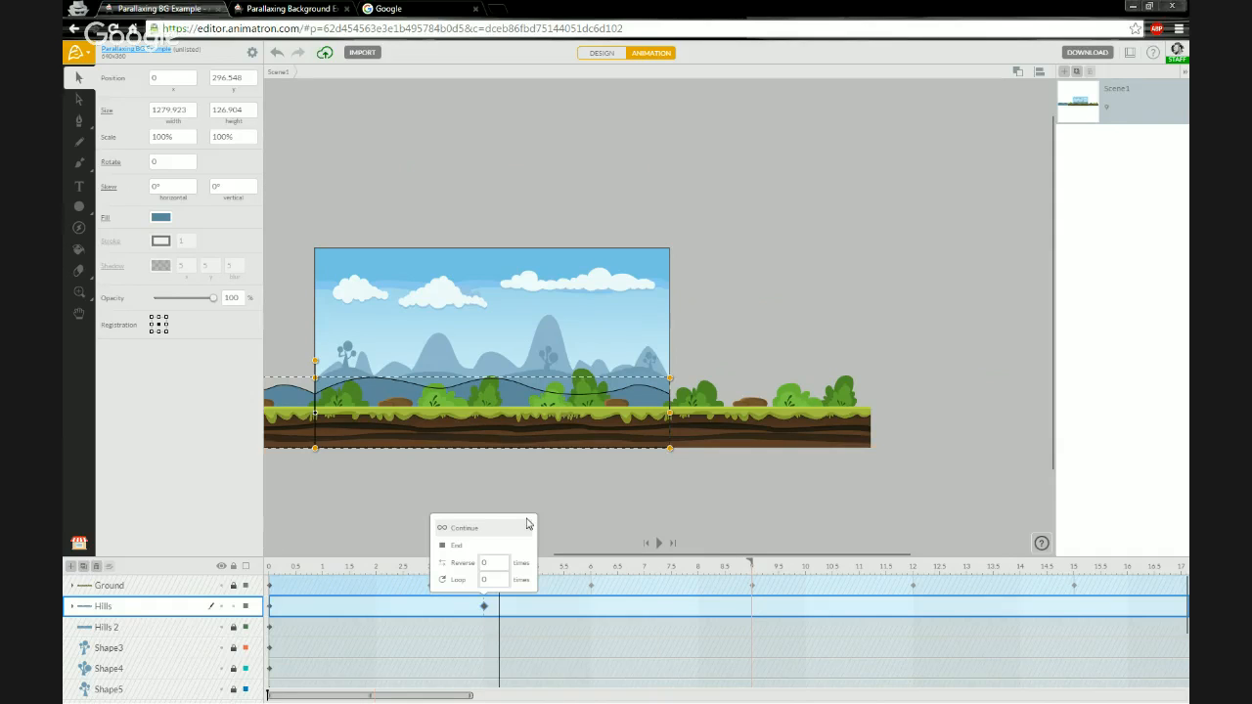
left_click(457, 582)
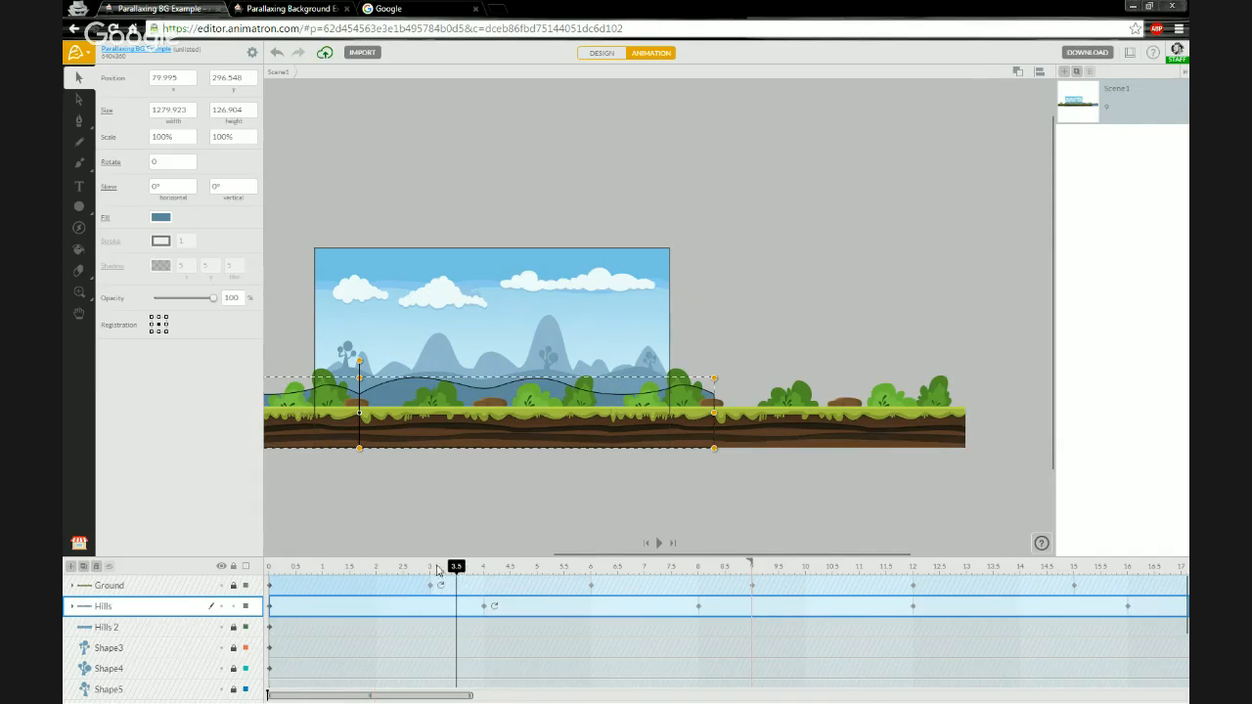
left_click_drag(438, 571, 481, 572)
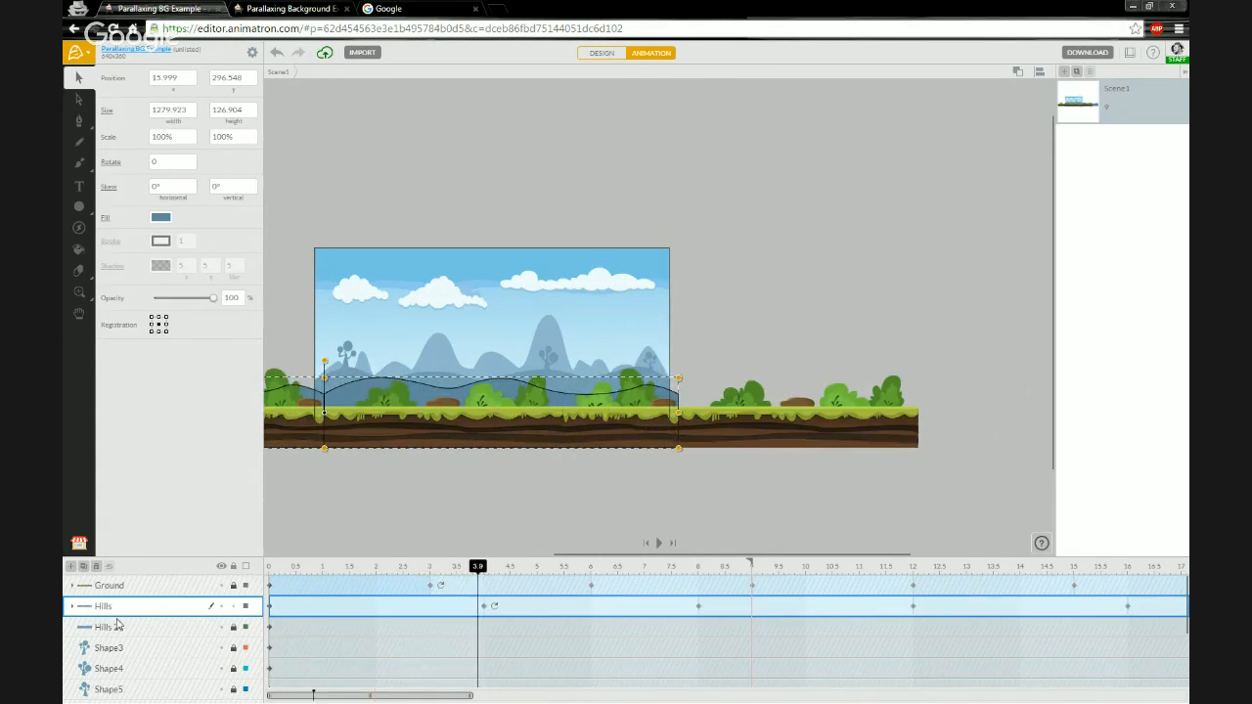
- Lock the Hills group, unlock Hills 2, Shape3, Shape4 and Shape5, and select those four layers together
left_click(235, 607)
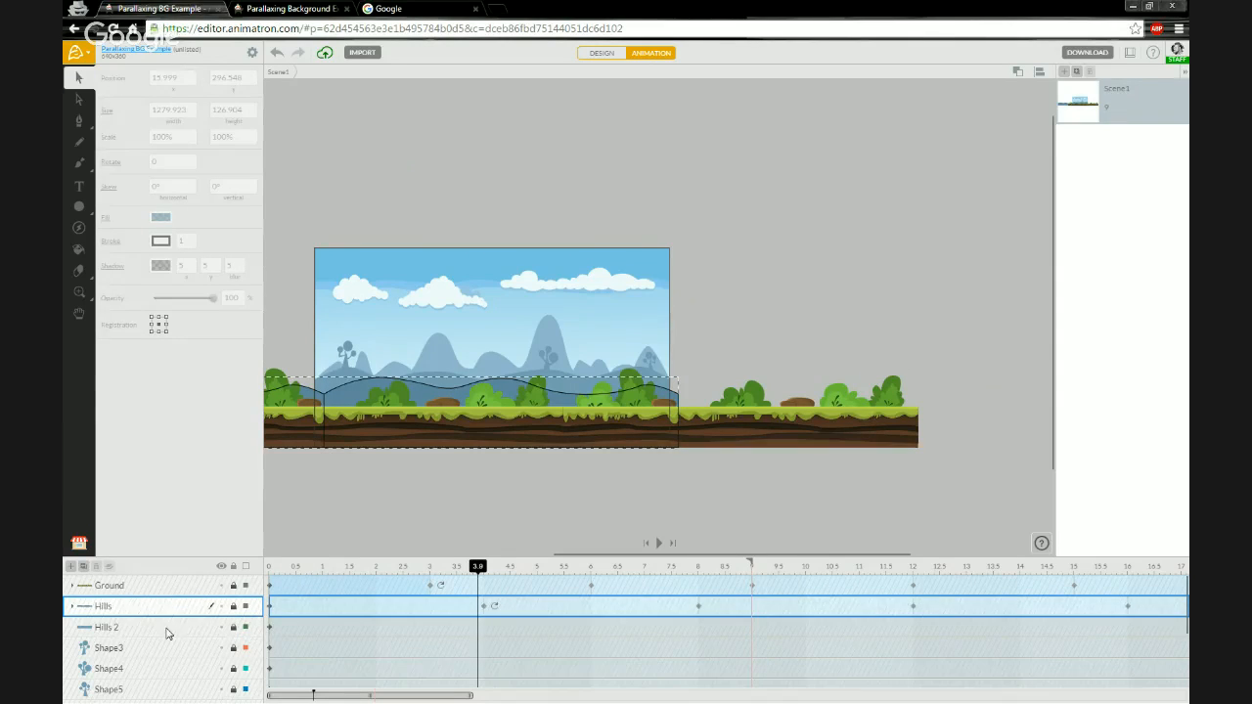
left_click(166, 633)
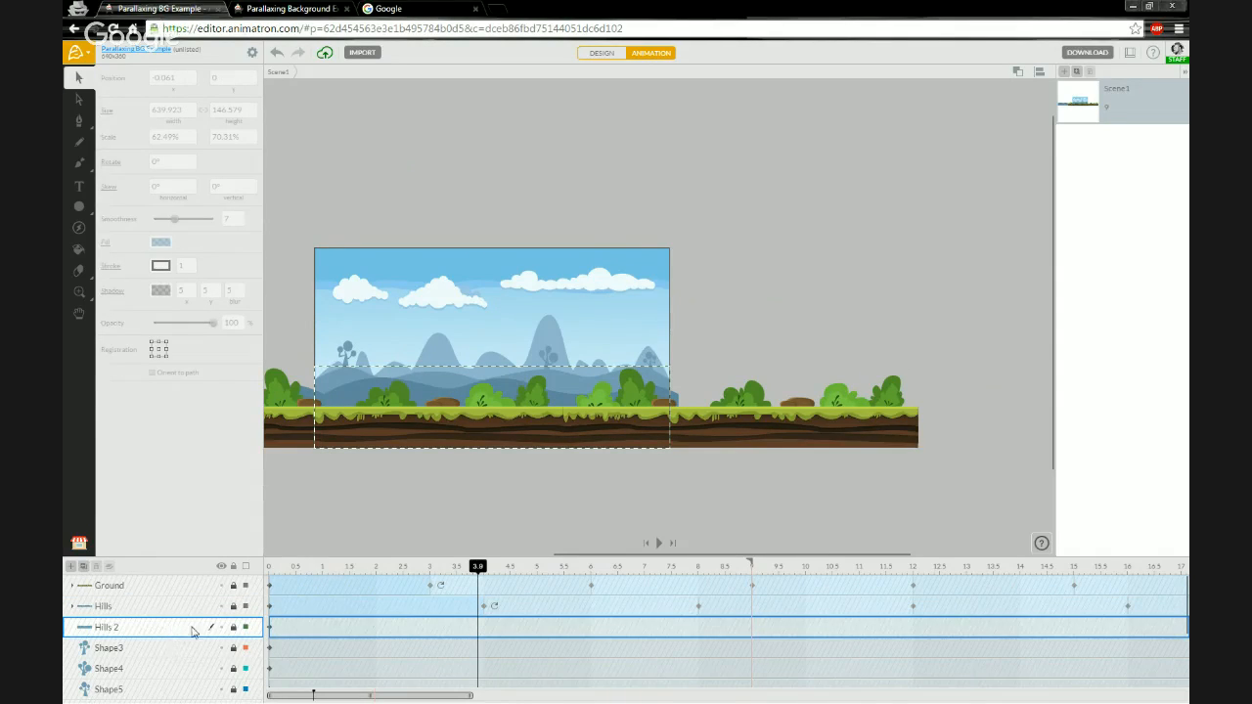
left_click(233, 629)
left_click(234, 647)
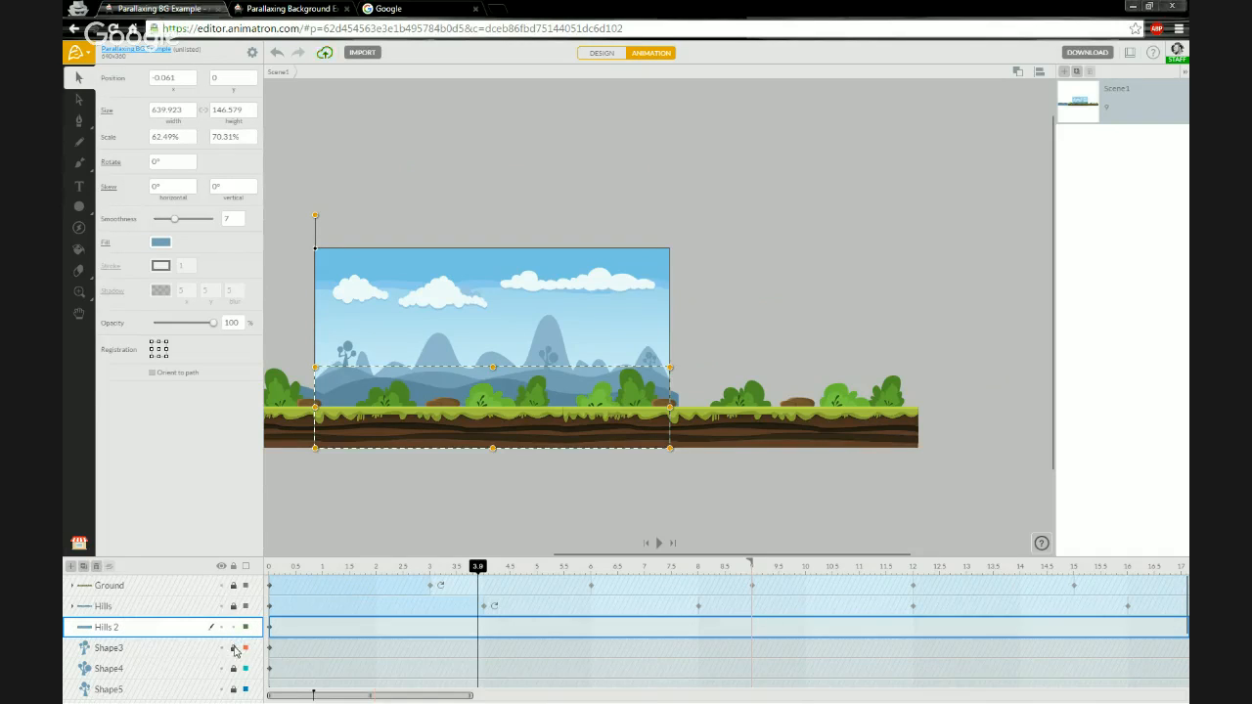
scroll(234, 651, "down", 1)
left_click(234, 637)
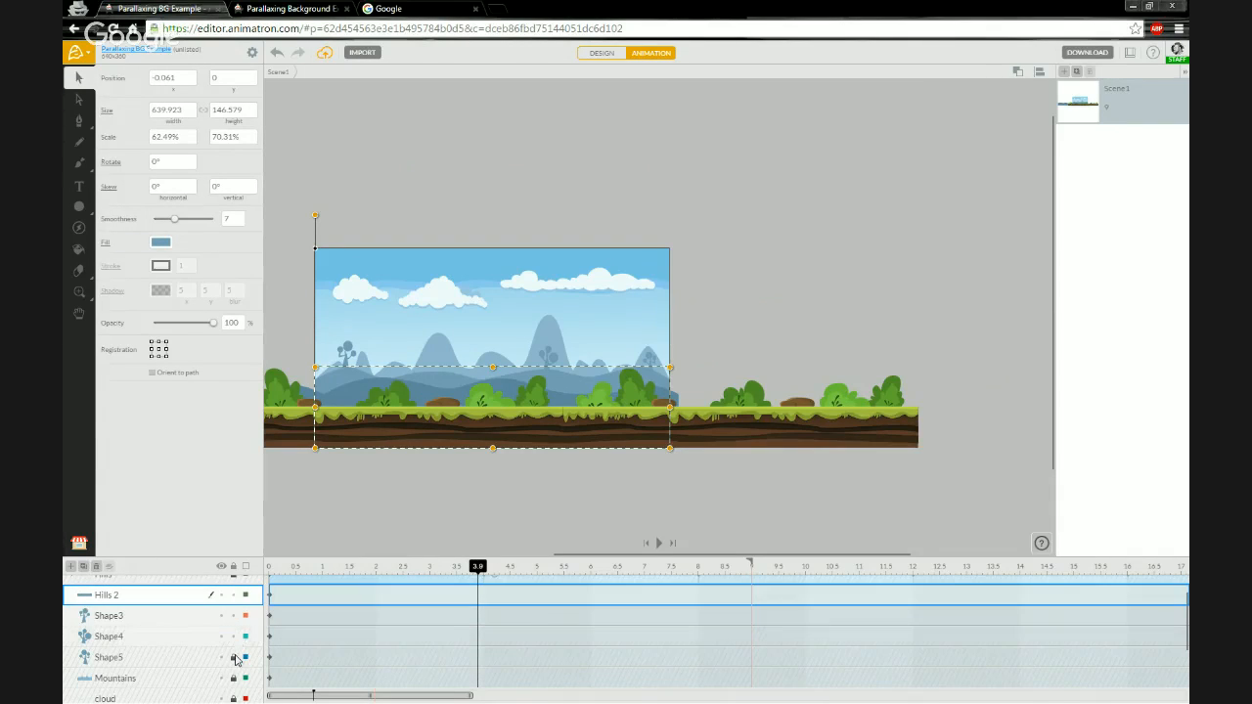
left_click(233, 657)
left_click(115, 659)
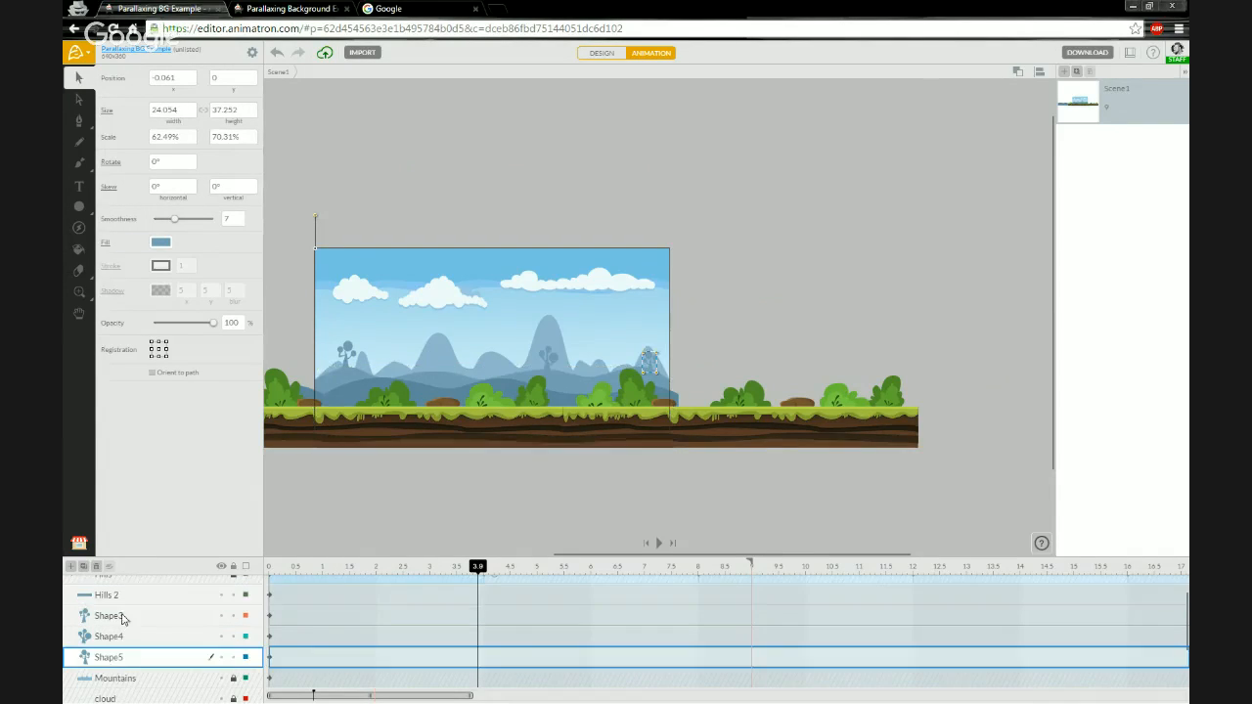
left_click(119, 598, "shift")
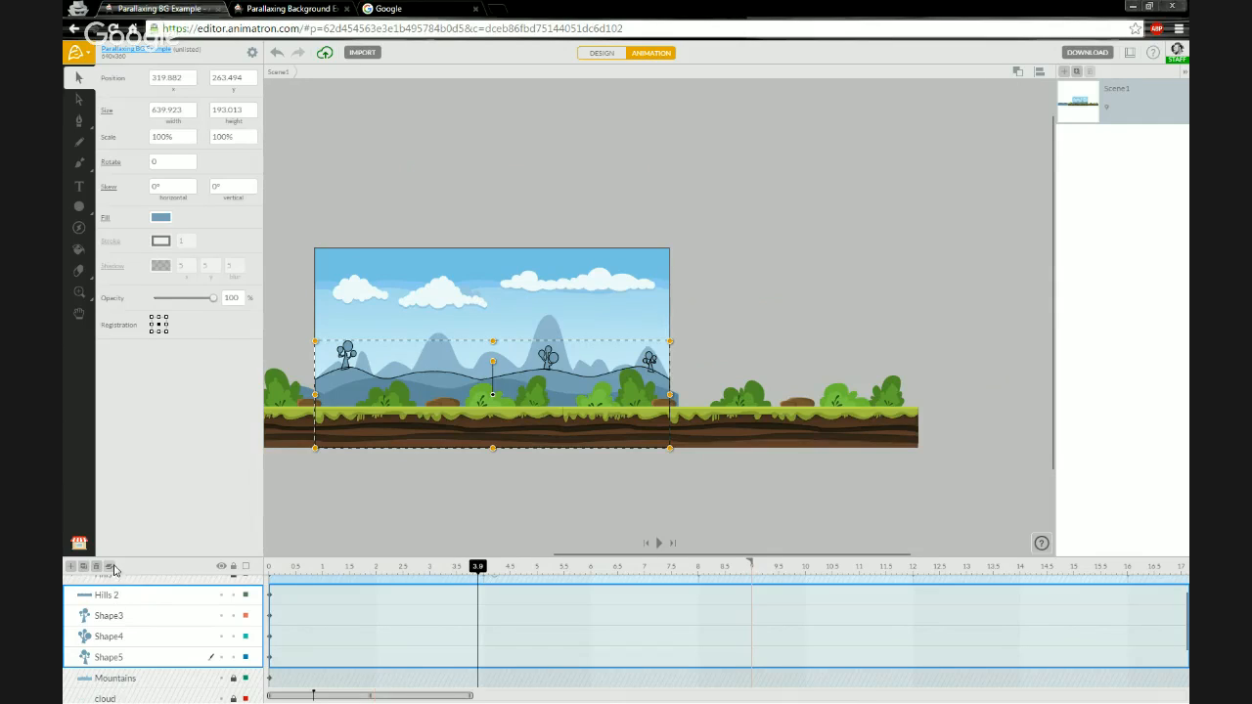
- Group the selected Hills 2, Shape3, Shape4 and Shape5 layers and name the group Hills 2
left_click(108, 565)
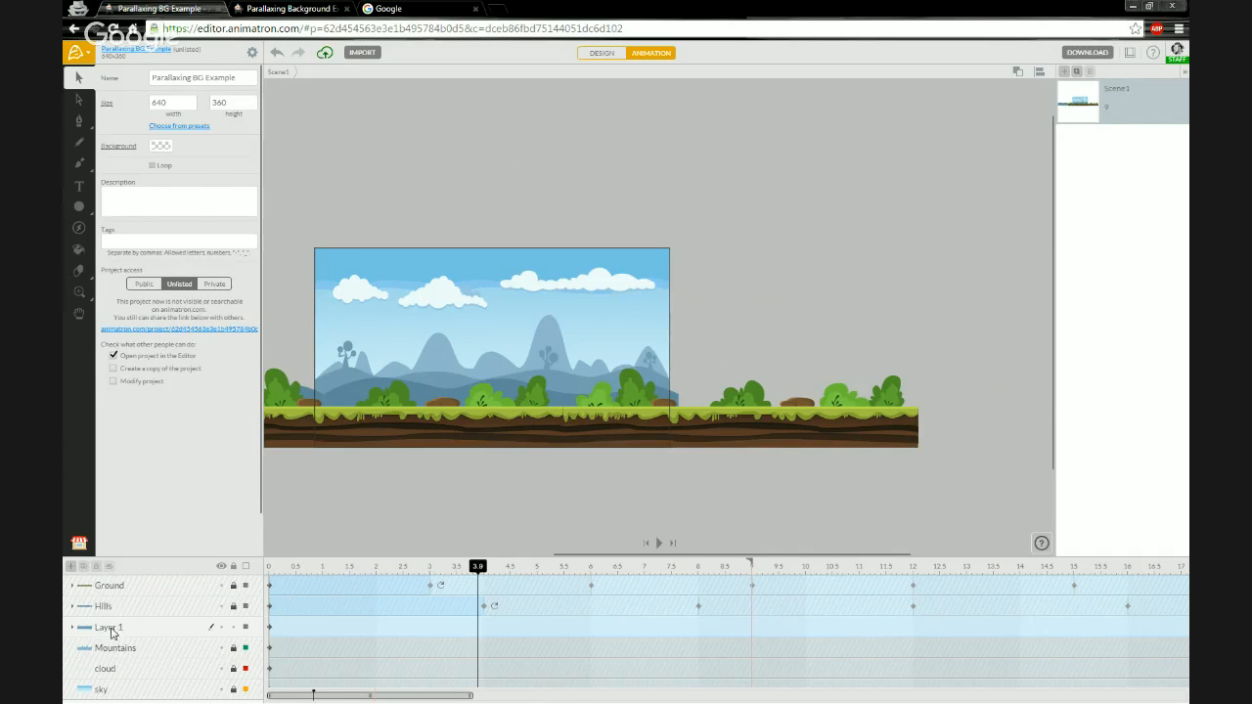
double_click(97, 627)
type("Hills")
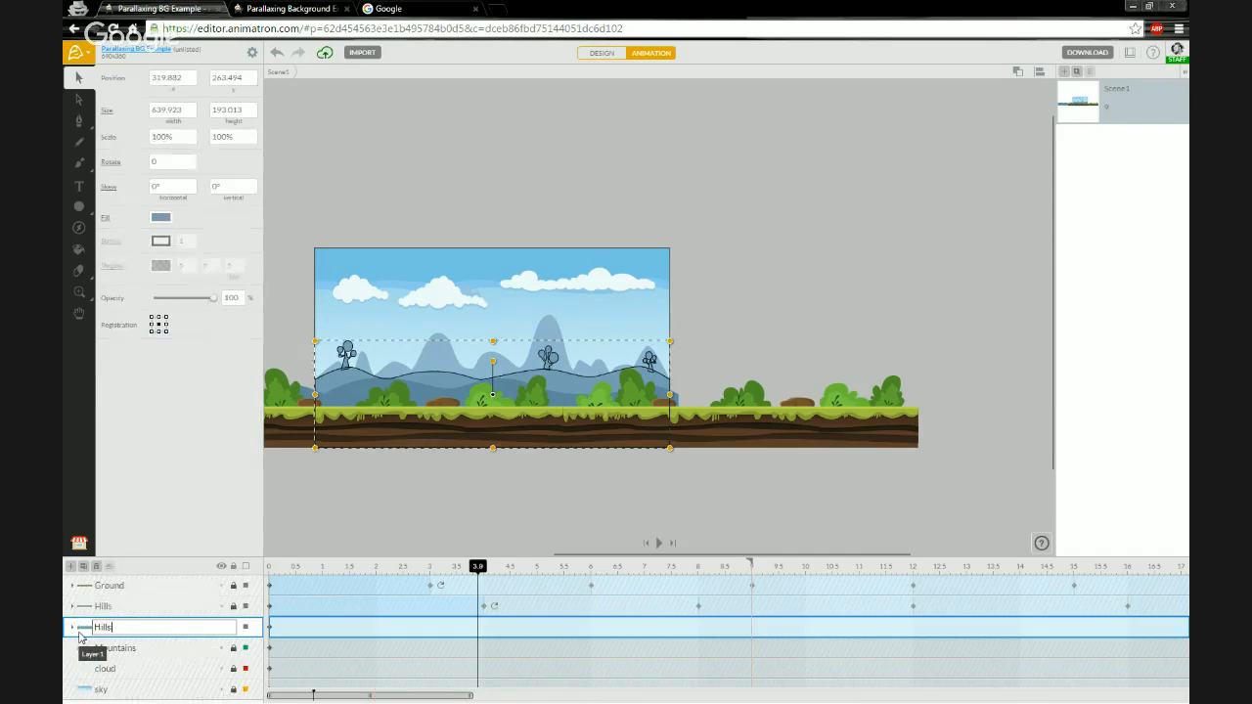
type(" 2")
key("Return")
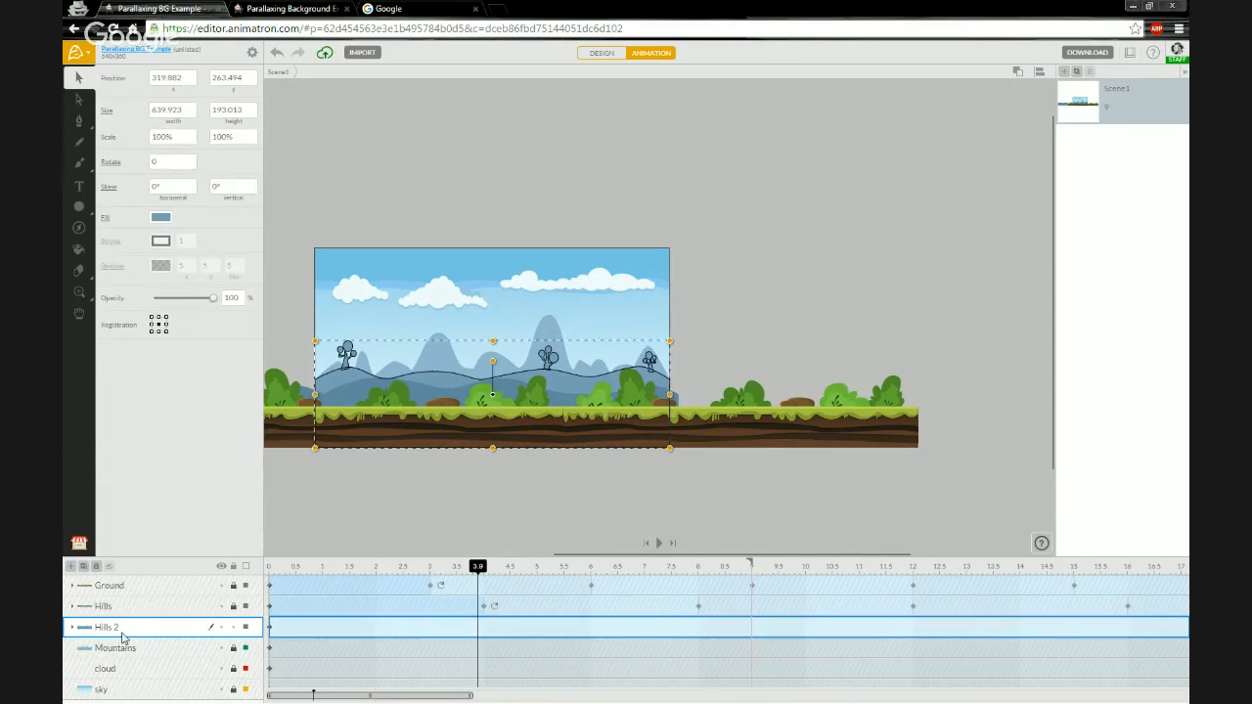
- At 0 seconds, duplicate the four layers inside the Hills 2 group and select the copies
left_click(73, 627)
scroll(111, 630, "down", 4)
scroll(111, 630, "up", 1)
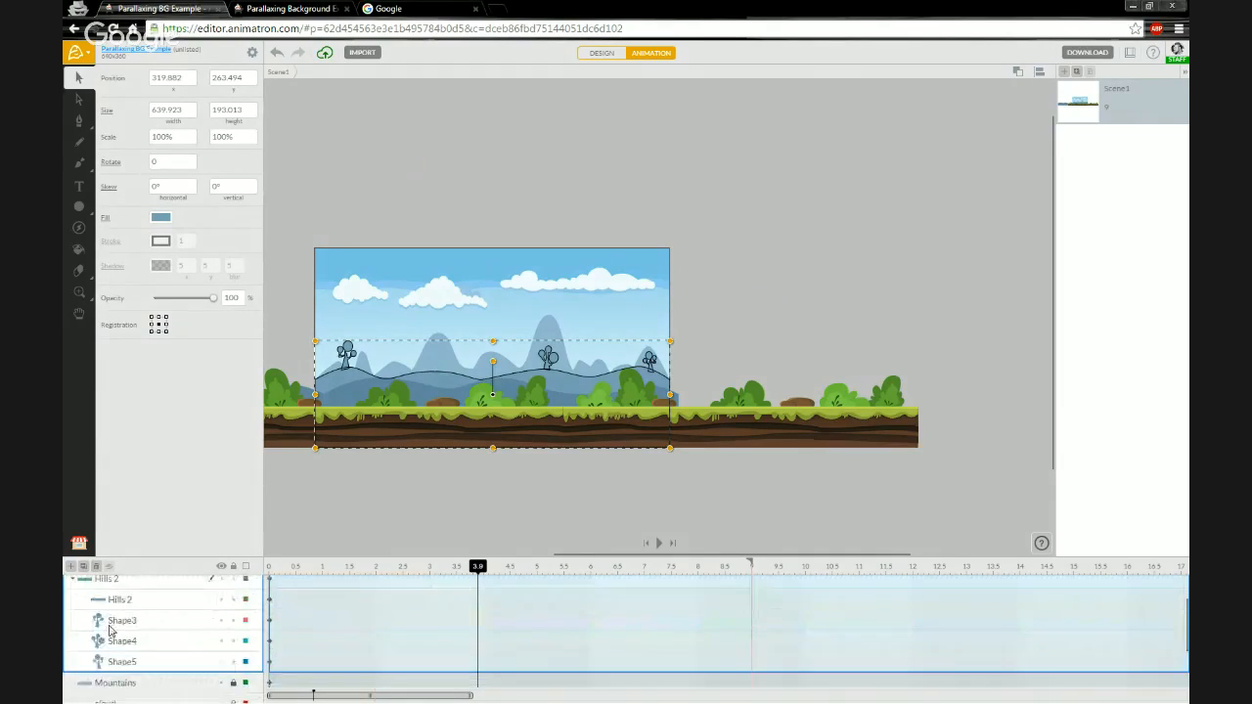
scroll(112, 631, "down", 1)
scroll(111, 631, "up", 1)
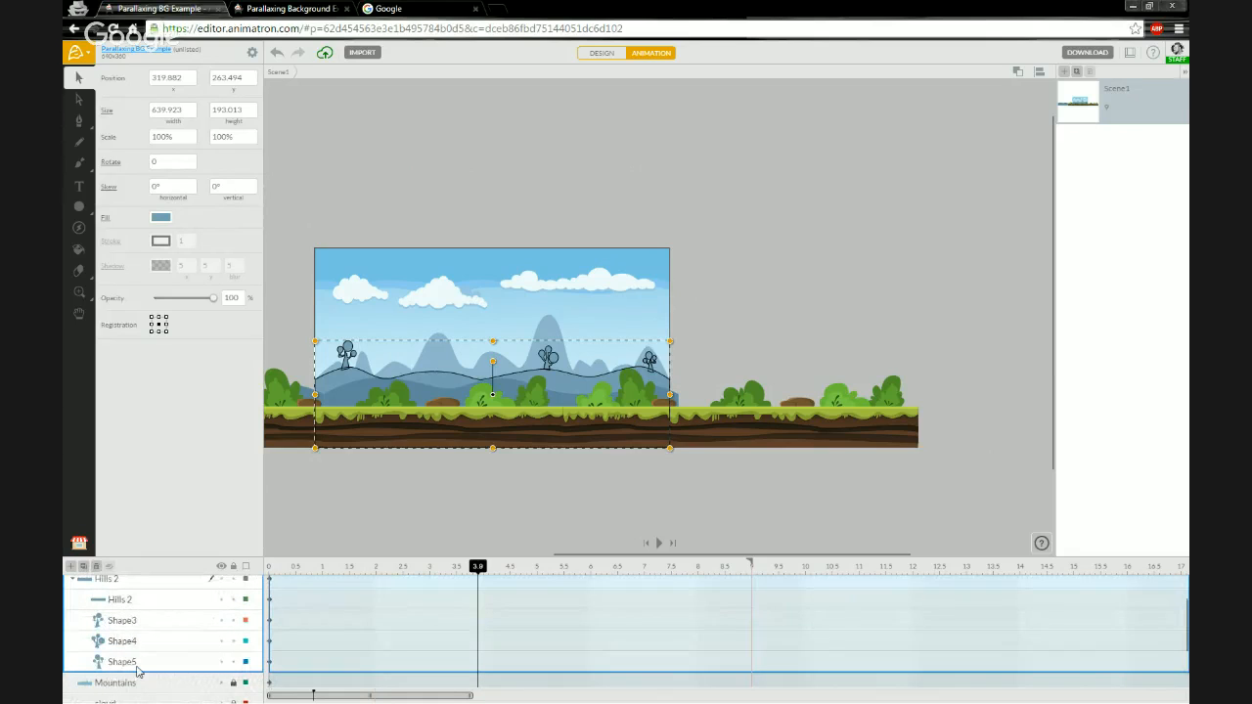
left_click(137, 665)
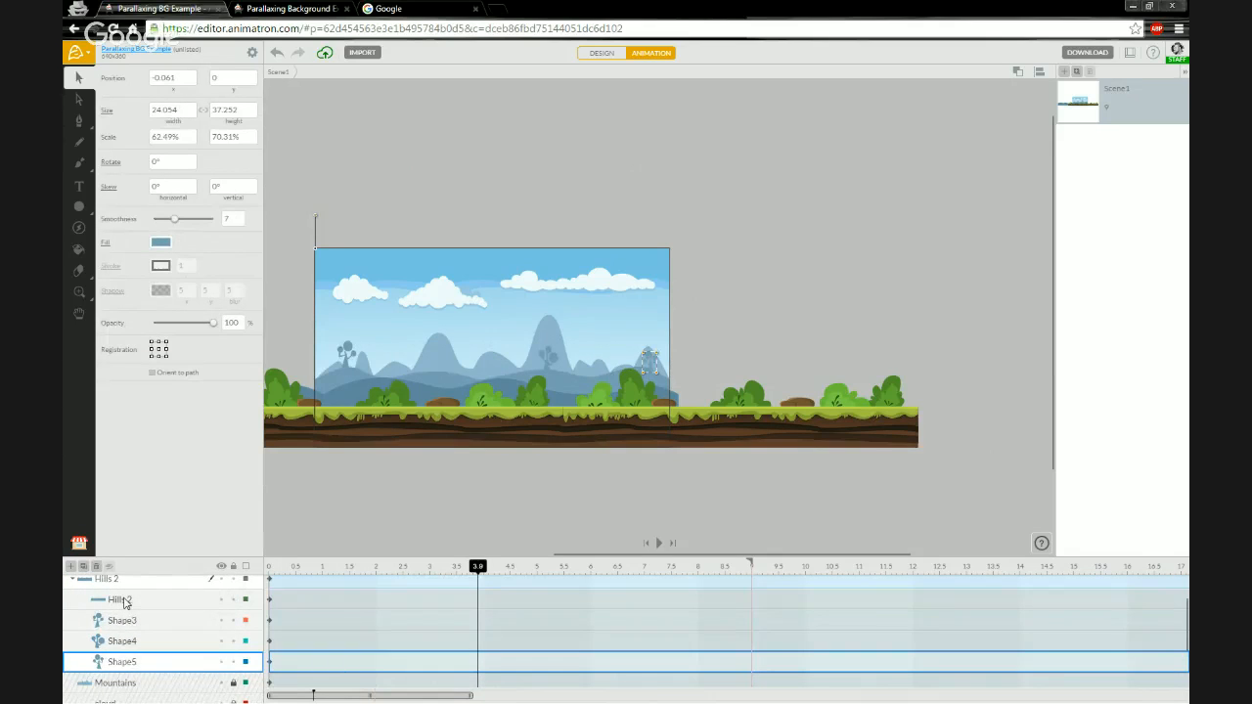
left_click(125, 601)
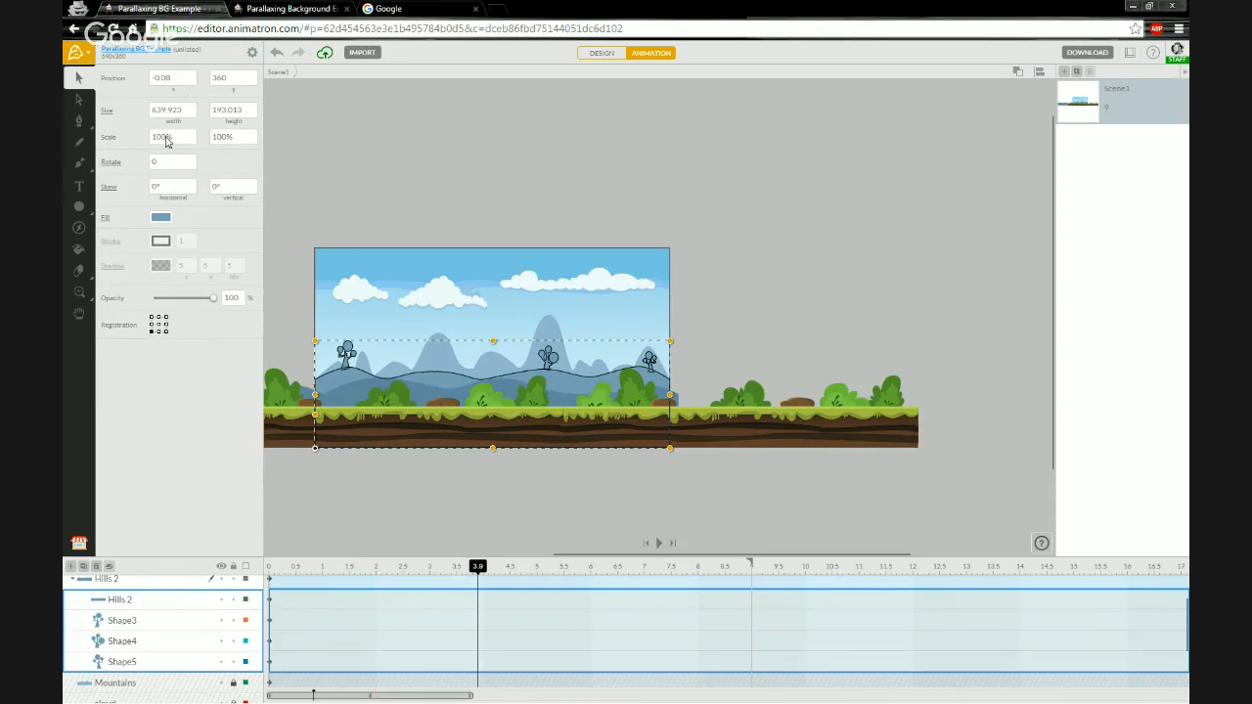
left_click(483, 566)
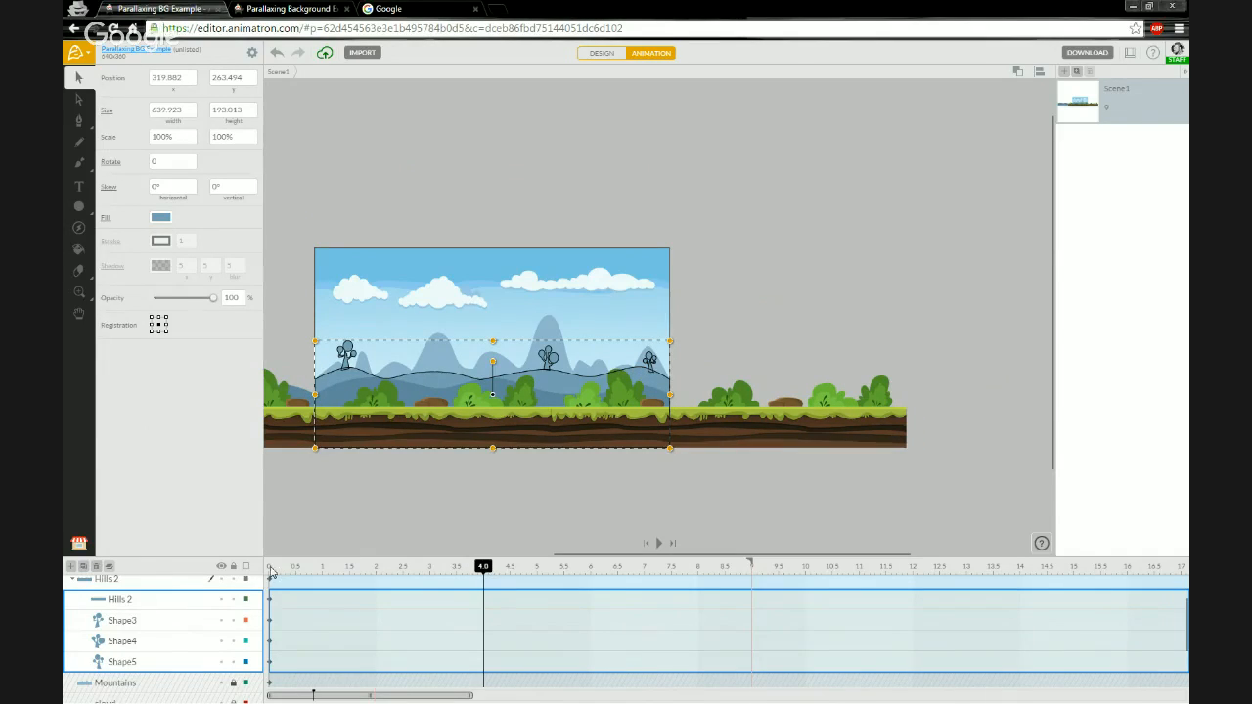
left_click(271, 568)
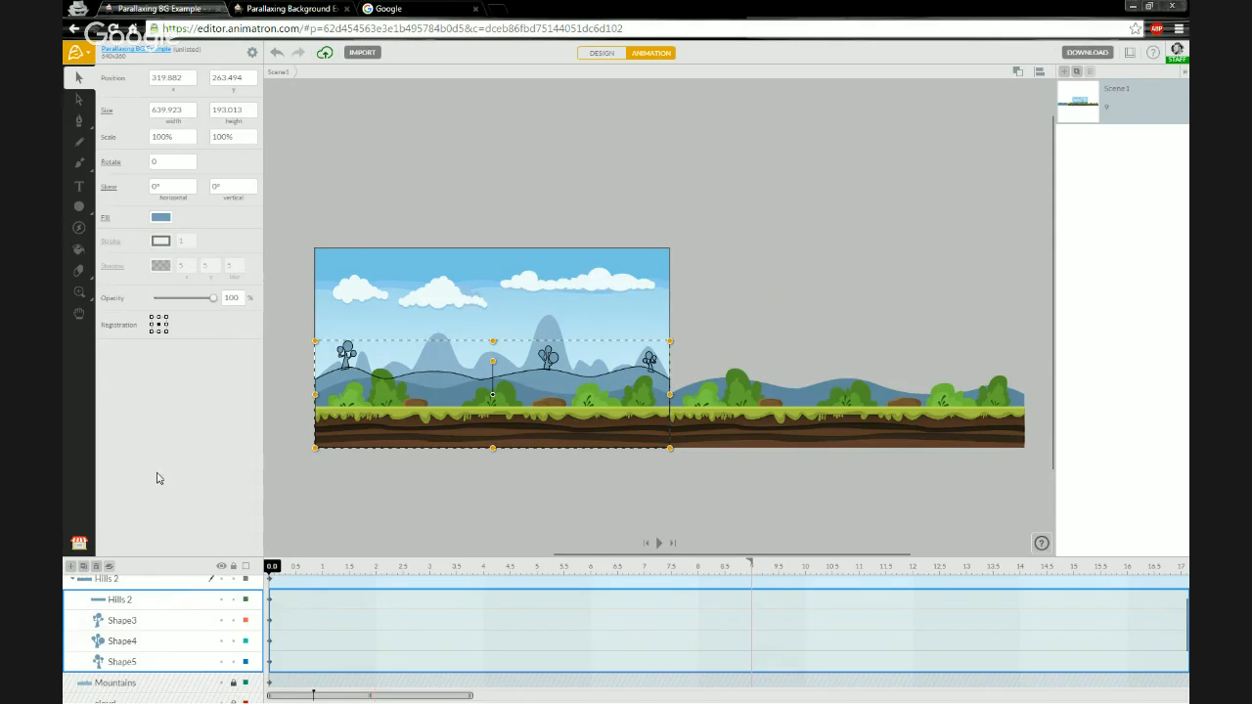
left_click(84, 567)
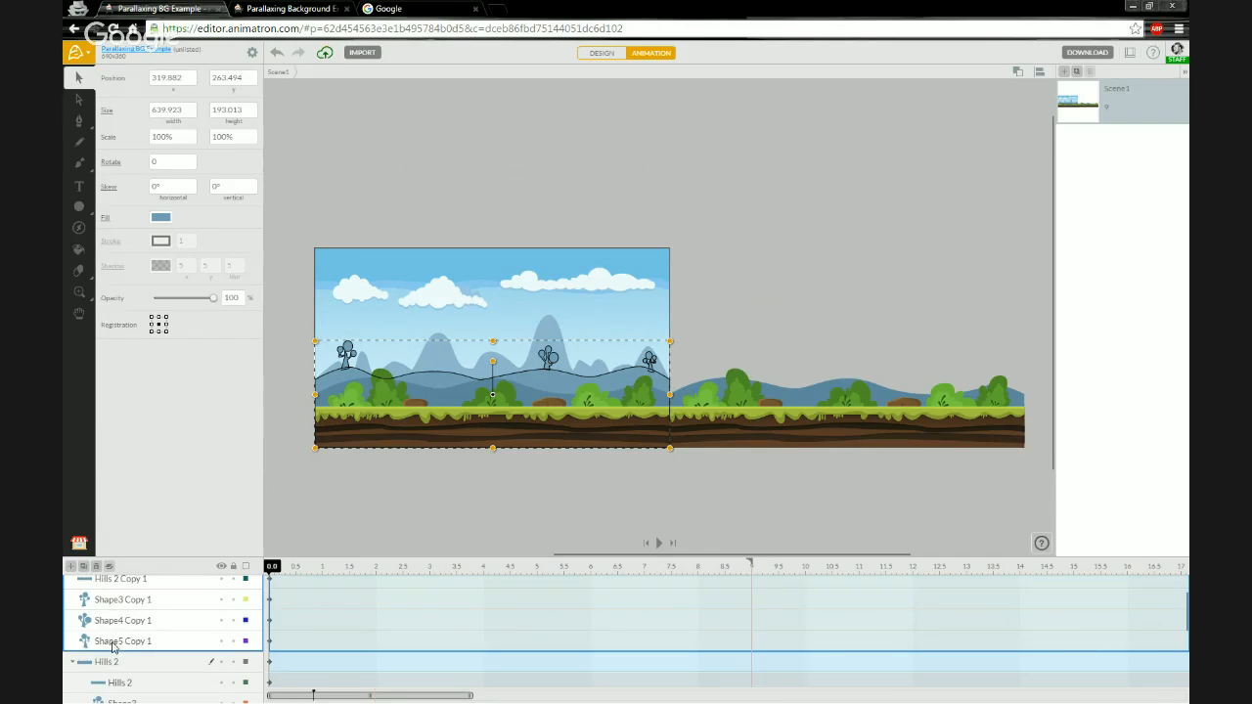
left_click_drag(111, 667, 125, 663)
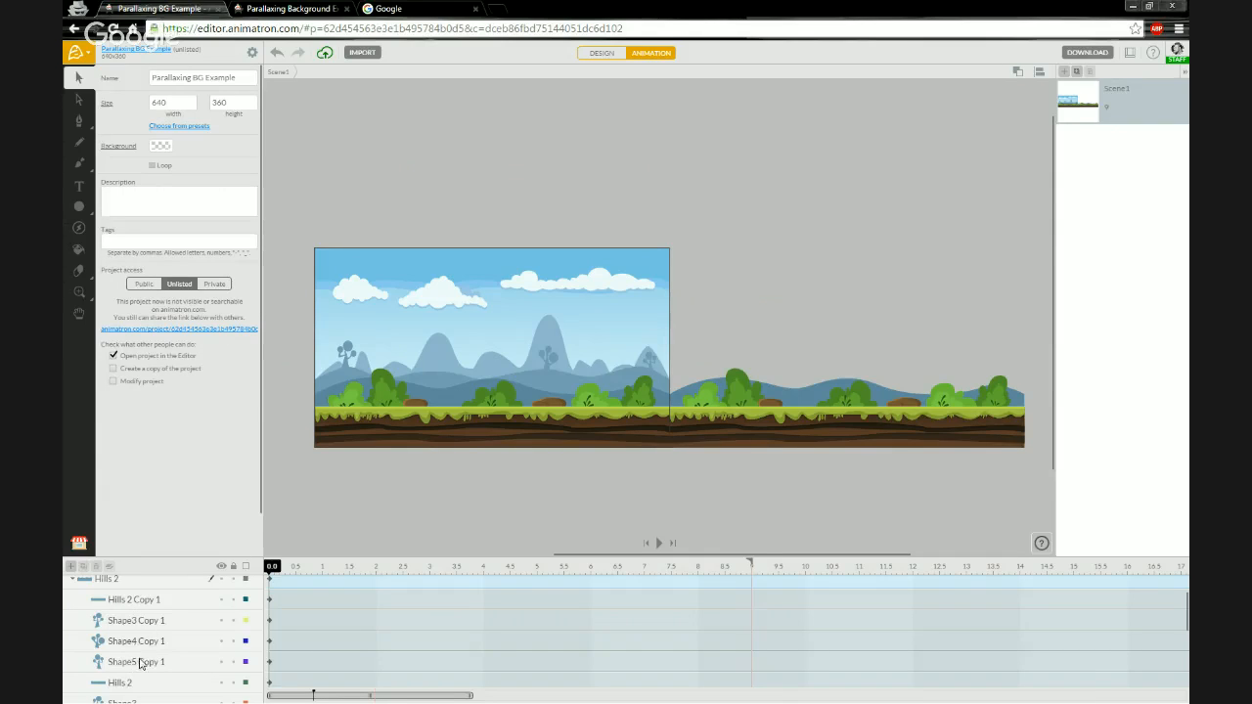
left_click(142, 662)
left_click(143, 601, "shift")
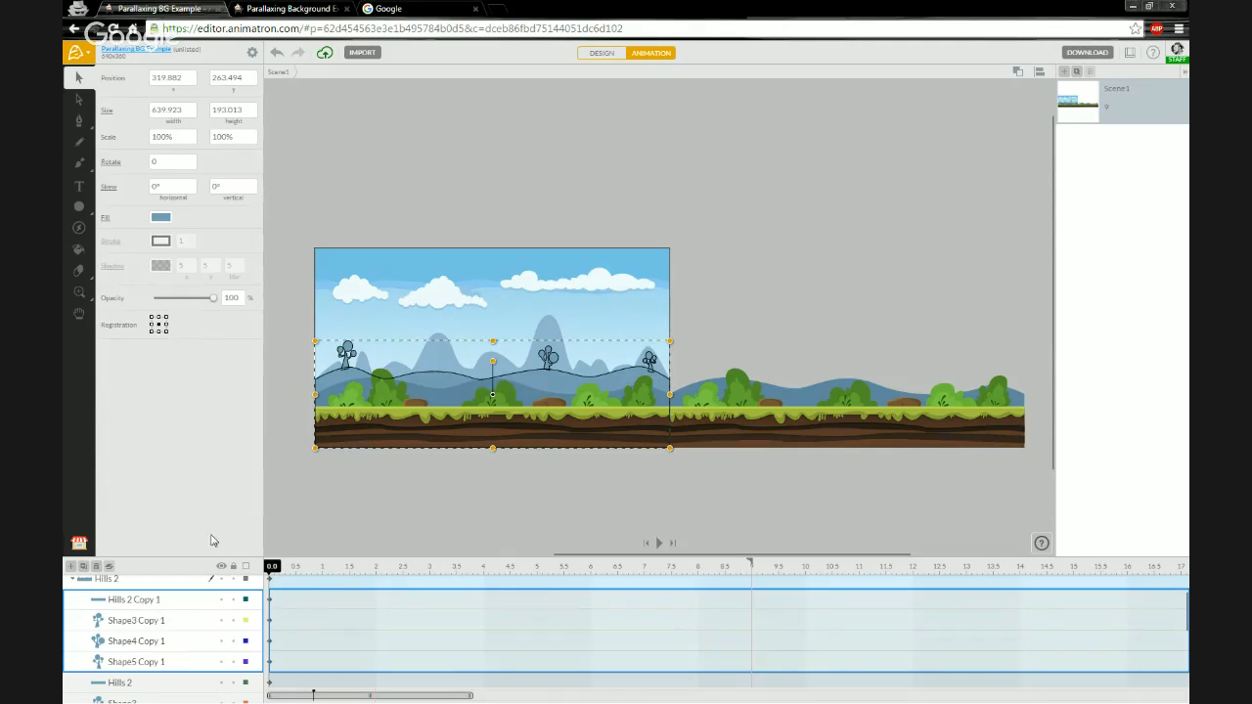
- Shift the copied hill layers right, set their registration to bottom-left, and set their x position to 640
key("shift+Right")
key("shift+Right")
key("shift+Right")
key("shift+Right")
key("shift+Right")
key("shift+Right")
key("shift+Right")
key("shift+Right")
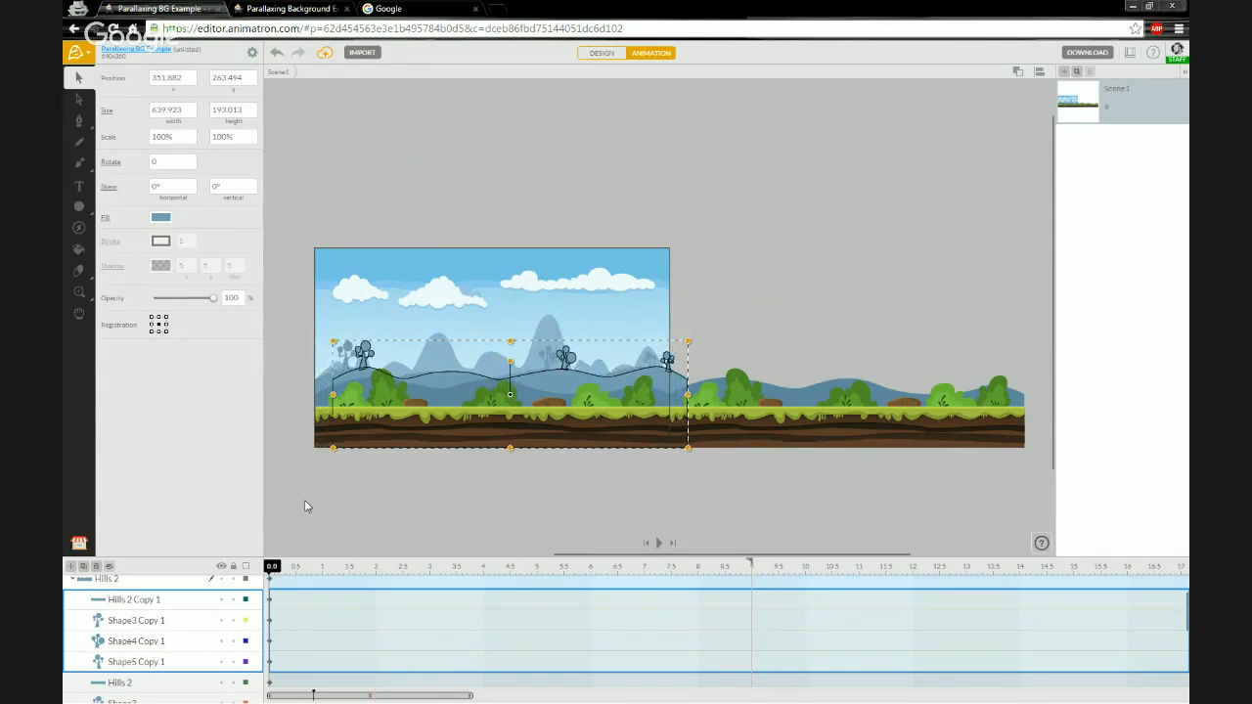
key("shift+Right")
key("shift+Right")
key("shift+Right")
key("shift+Right")
key("shift+Right")
key("shift+Right")
key("shift+Right")
key("shift+Right")
key("shift+Right")
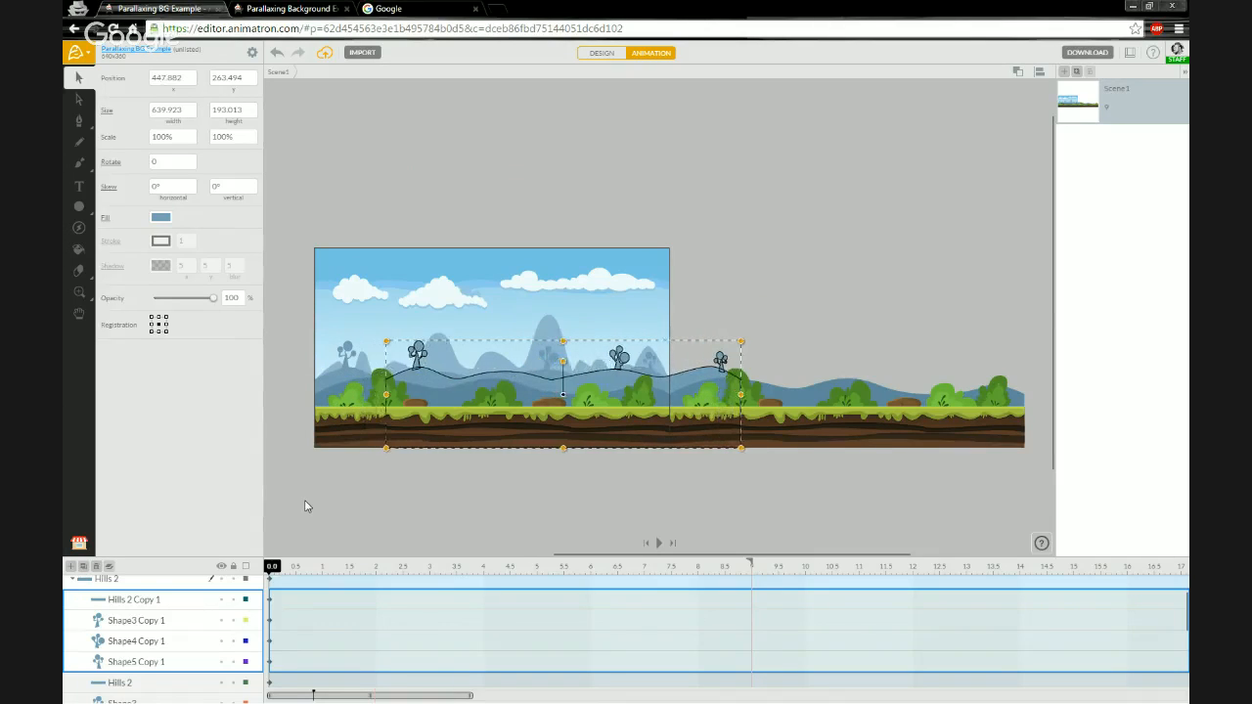
key("shift+Right")
key("shift+Right")
key("shift+Right")
key("shift+Right")
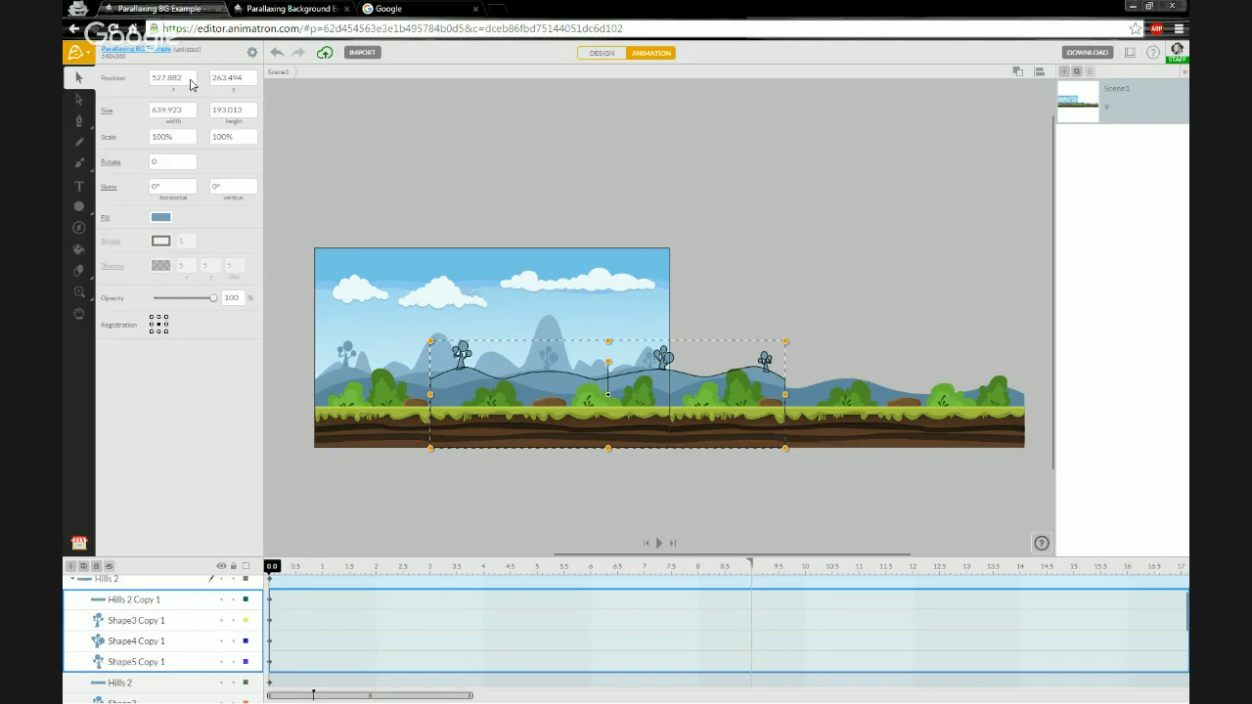
key("Right")
key("Right")
key("Right")
key("Right")
key("Right")
key("Right")
key("Right")
key("Right")
key("Right")
key("Right")
key("Right")
key("Right")
key("Right")
key("Right")
key("Right")
key("Right")
key("Right")
key("Right")
key("Right")
key("Right")
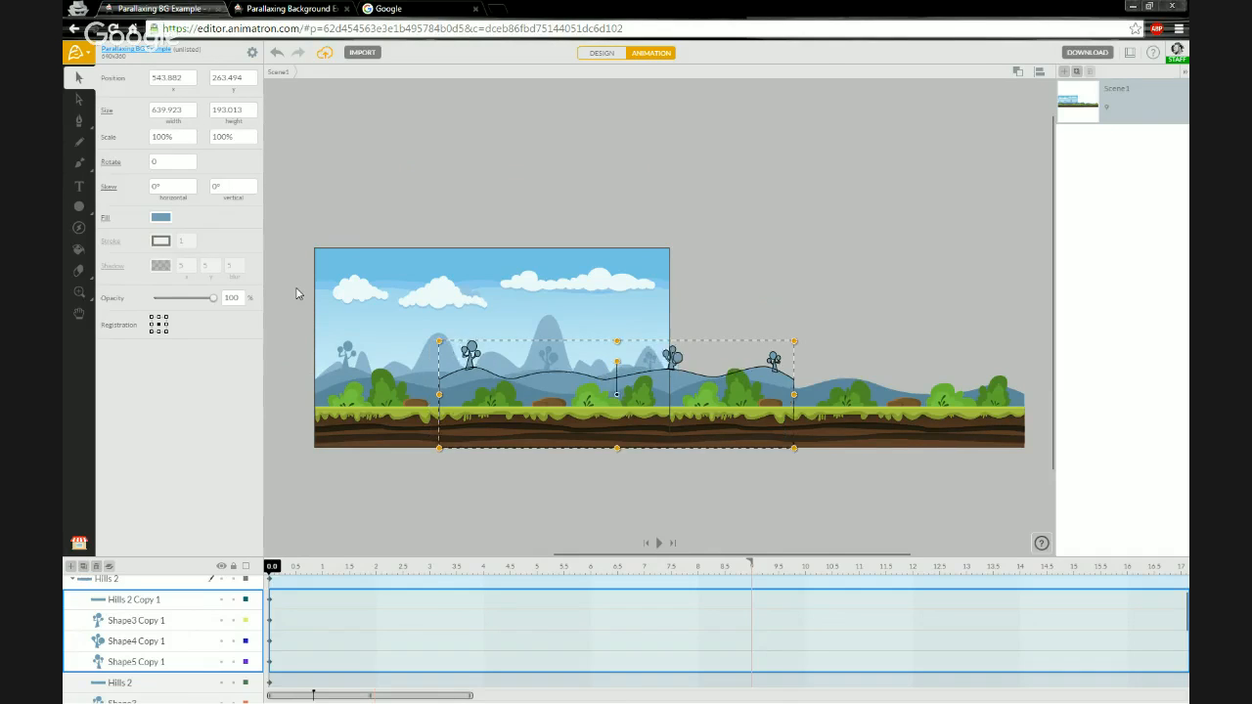
key("Right")
key("Right")
key("Right")
key("Right")
key("Right")
key("Right")
key("Right")
key("Right")
key("Right")
key("Right")
key("Right")
key("Right")
key("Right")
key("Right")
key("Right")
key("Right")
key("Right")
key("Right")
key("Right")
key("Right")
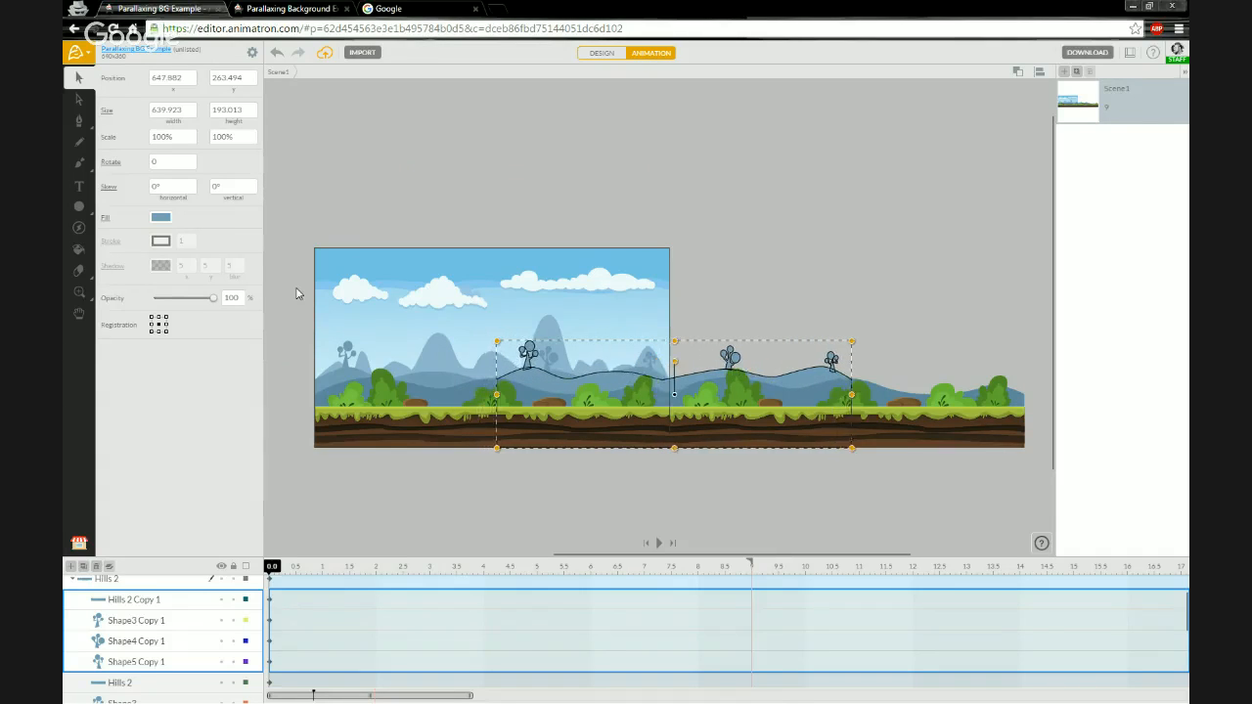
key("Right")
key("Right")
key("Right")
key("Right")
key("Right")
key("Right")
key("Right")
key("Right")
key("Right")
key("Right")
key("Right")
key("Right")
key("Right")
key("Right")
key("Right")
key("Right")
key("Right")
key("Right")
key("Right")
key("Right")
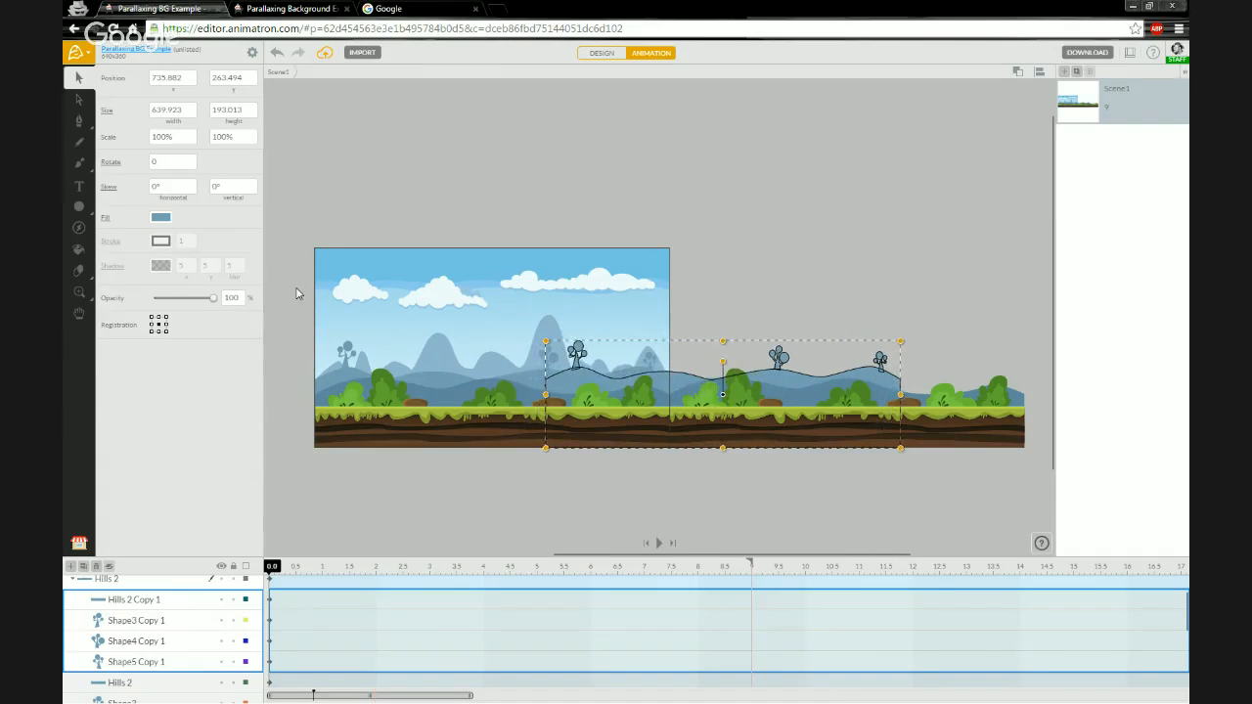
key("Right")
key("Right")
key("Right")
key("Right")
key("Right")
key("Right")
key("Right")
key("Right")
key("Right")
key("Right")
key("Right")
key("Right")
key("Right")
key("Right")
key("Right")
key("Right")
key("Right")
key("Right")
key("Right")
key("Right")
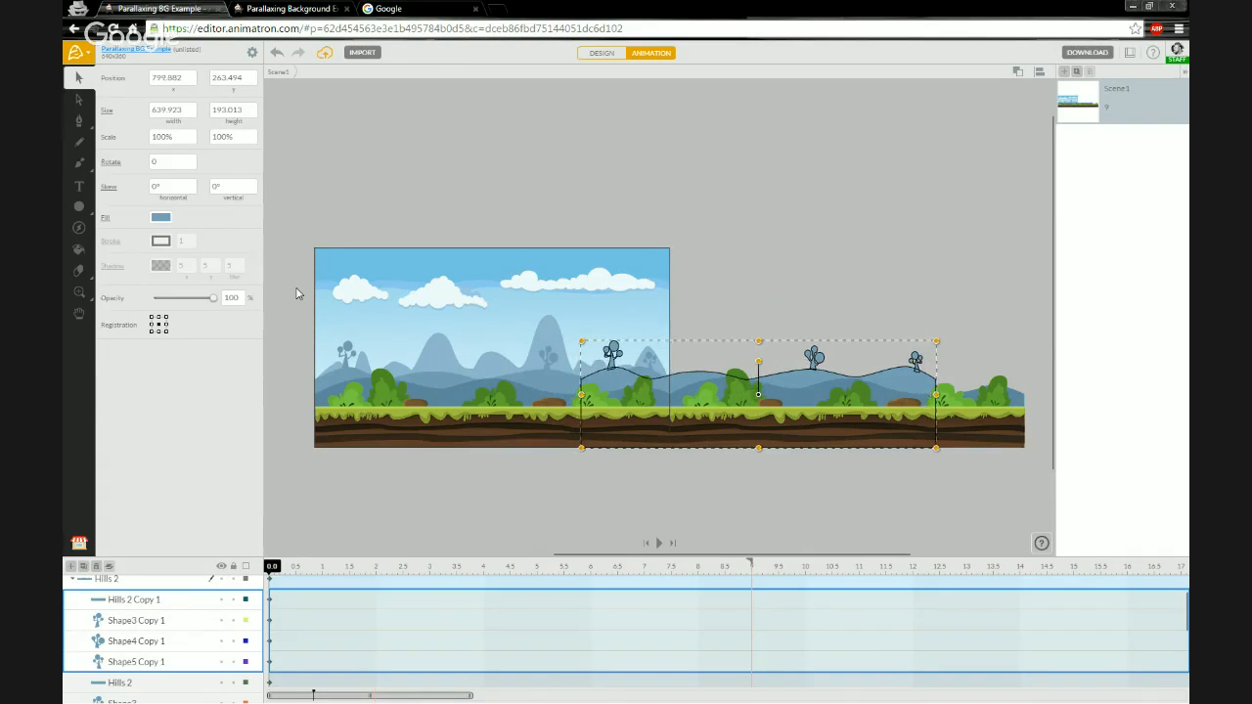
key("Right")
key("Right")
key("Right")
key("Right")
key("Right")
key("Right")
key("Right")
key("Right")
key("Right")
key("Right")
key("Right")
key("Right")
key("Right")
key("Right")
key("Right")
key("Right")
key("Right")
key("Right")
key("Right")
key("Right")
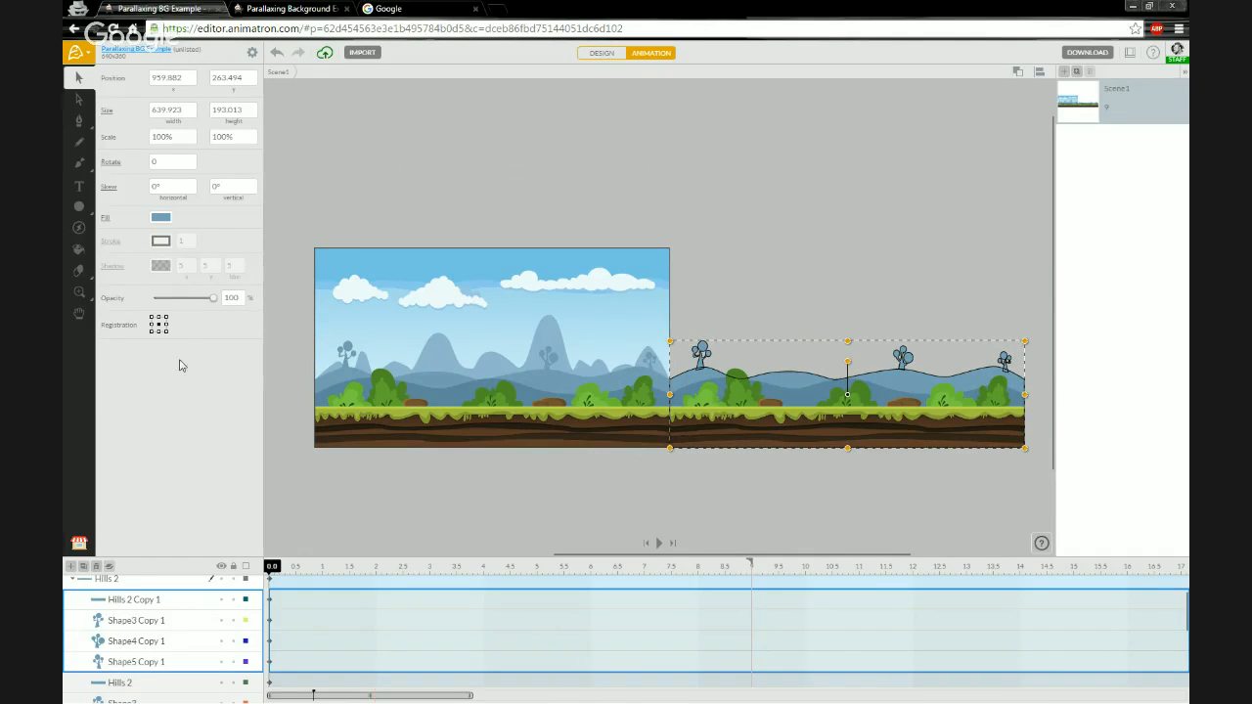
left_click(151, 332)
left_click(171, 82)
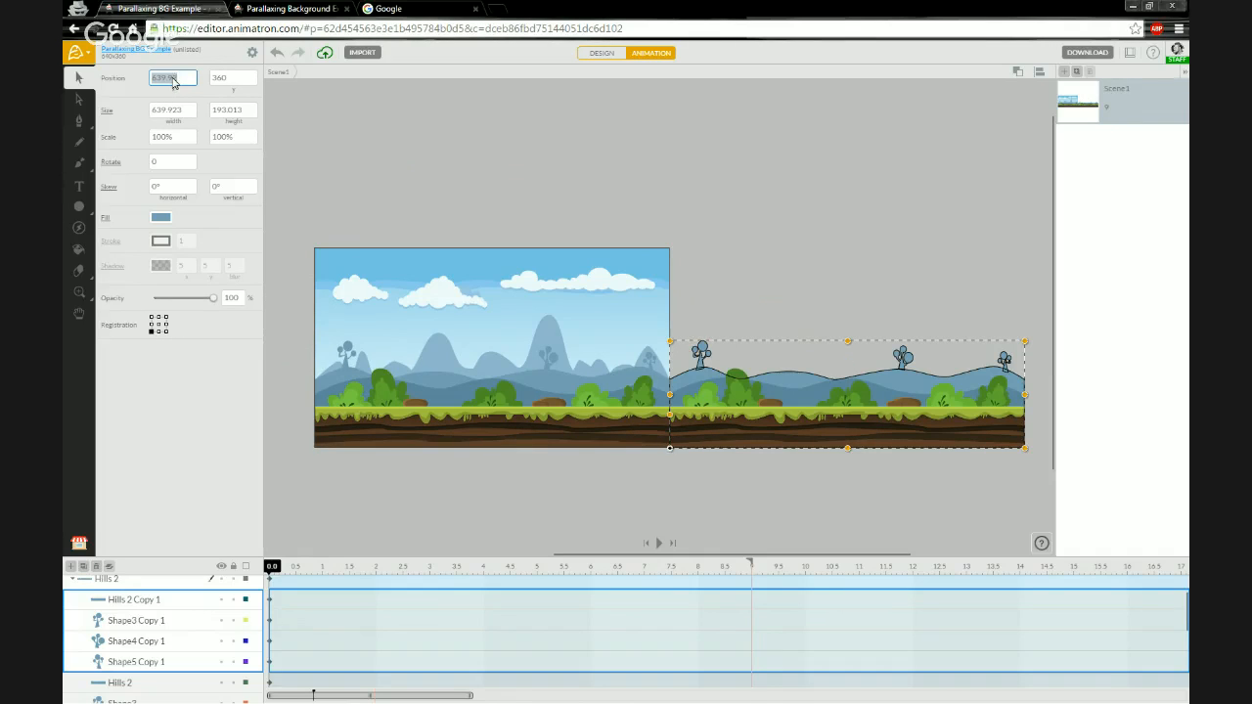
type("640")
key("Return")
- Collapse and select the Hills 2 group, and at 5 seconds set its x position to 0 to create a keyframe
left_click(74, 581)
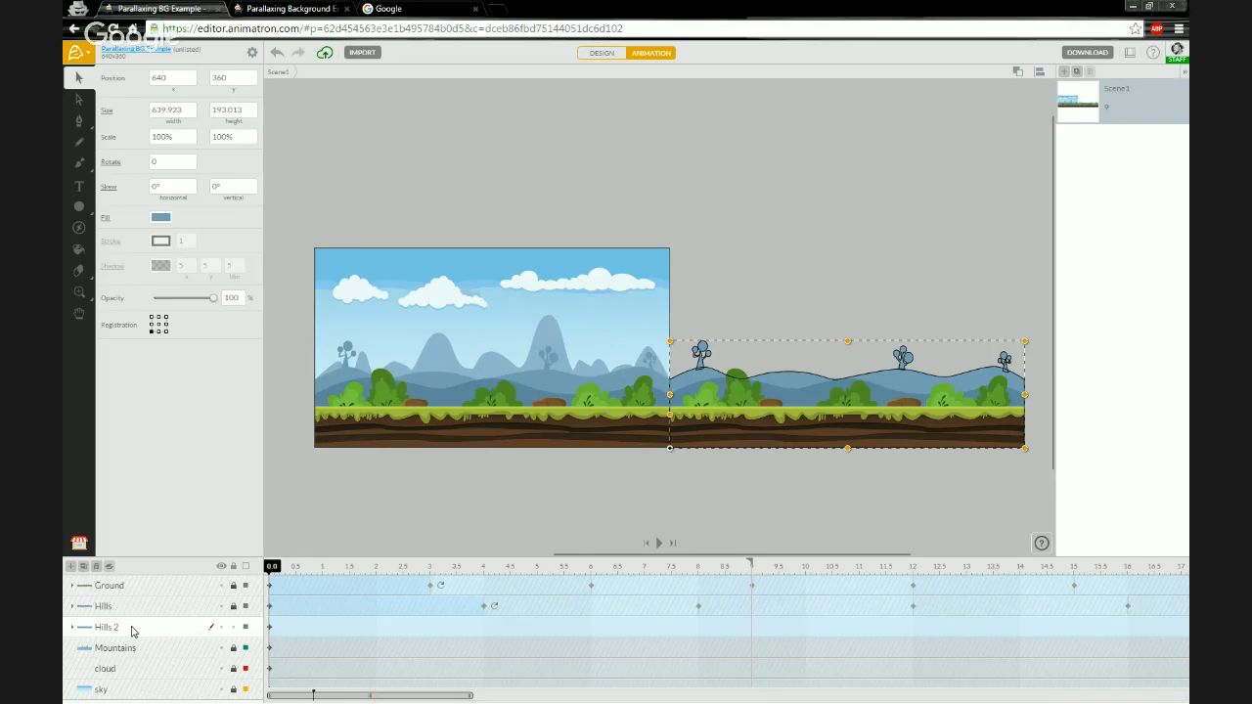
left_click(133, 629)
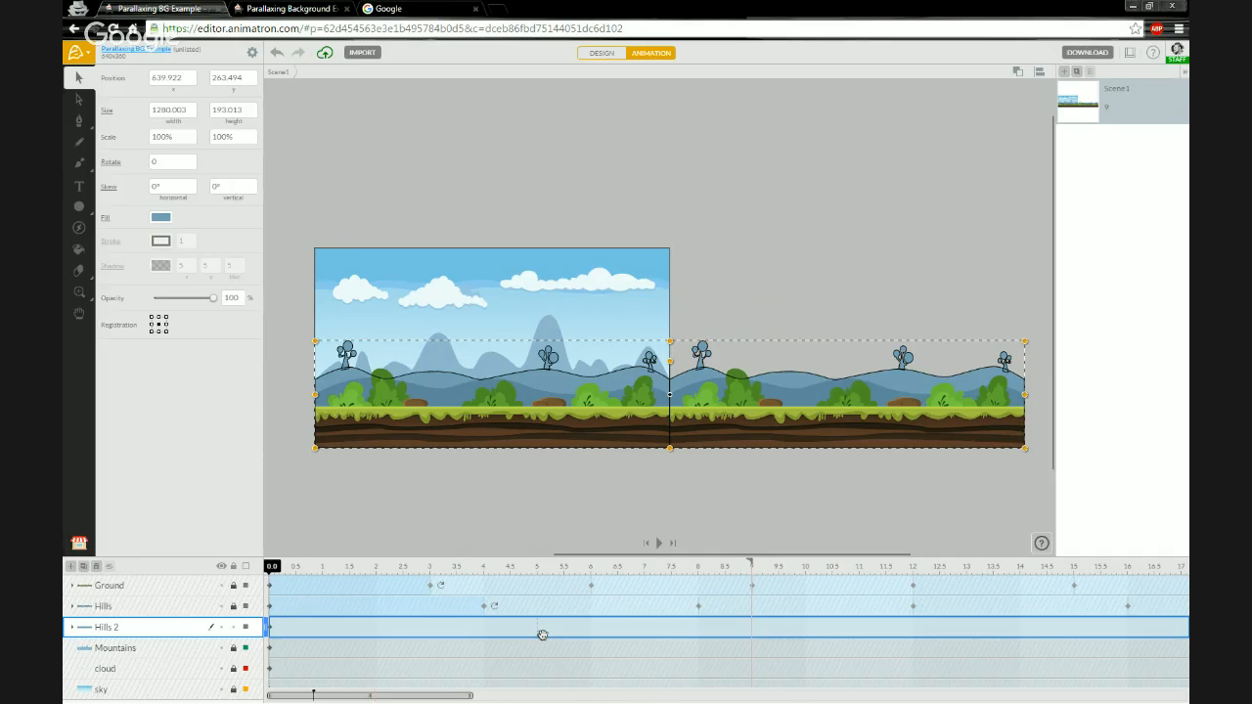
left_click(537, 635)
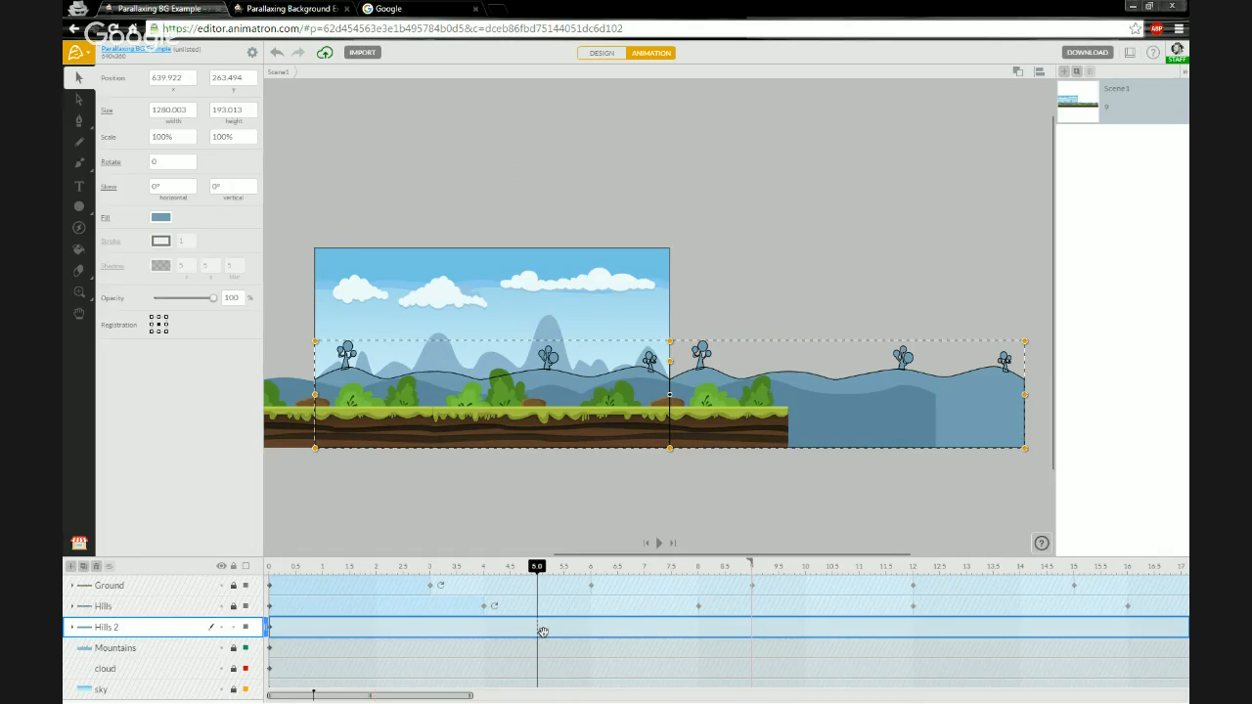
left_click(274, 572)
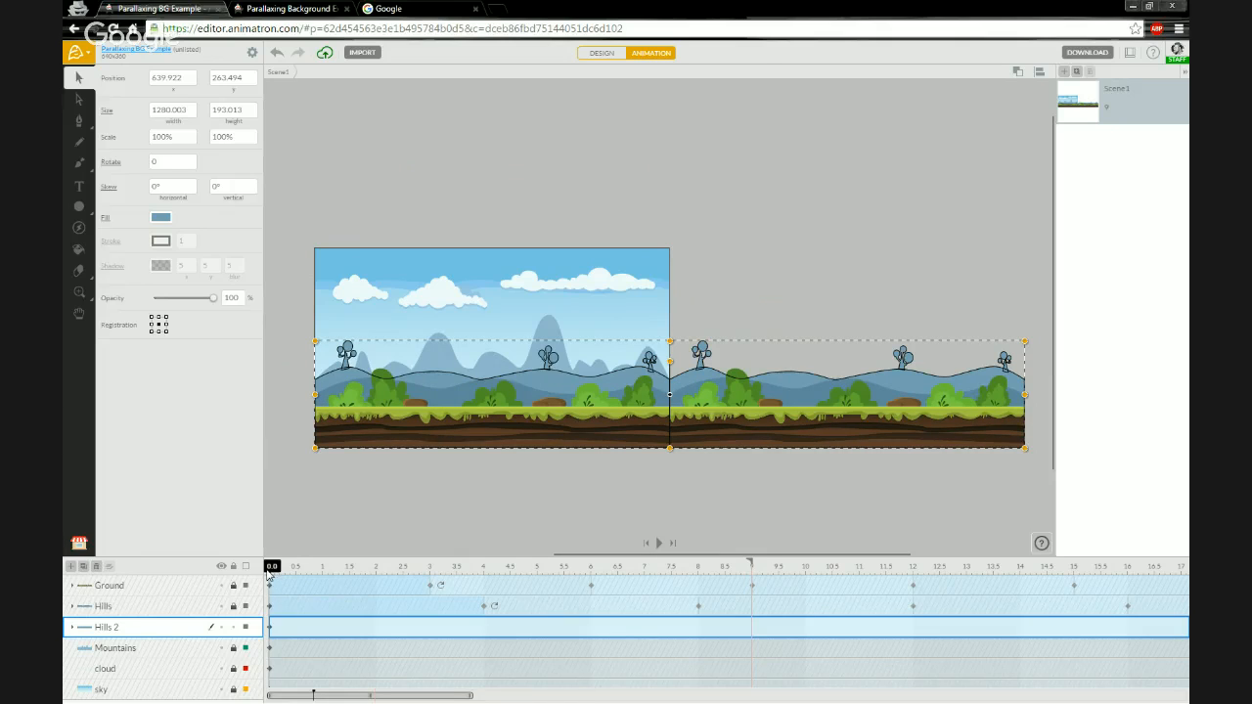
left_click(537, 570)
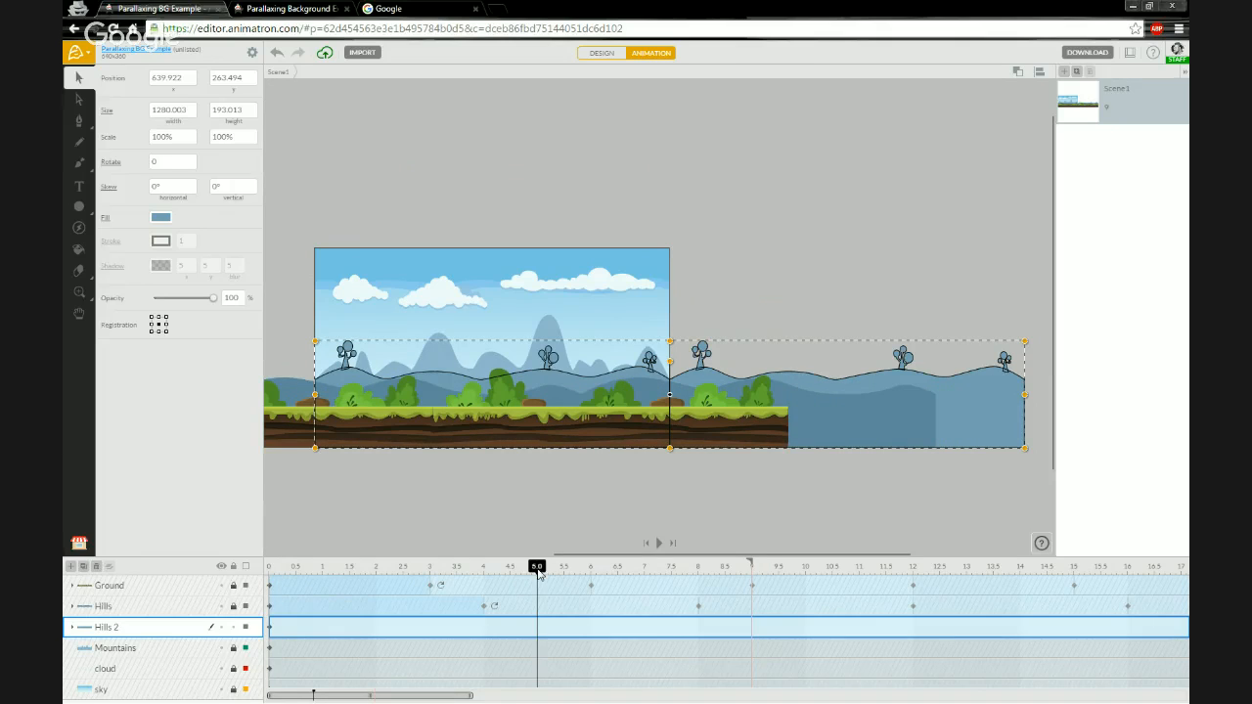
left_click(181, 85)
type("6")
key("Return")
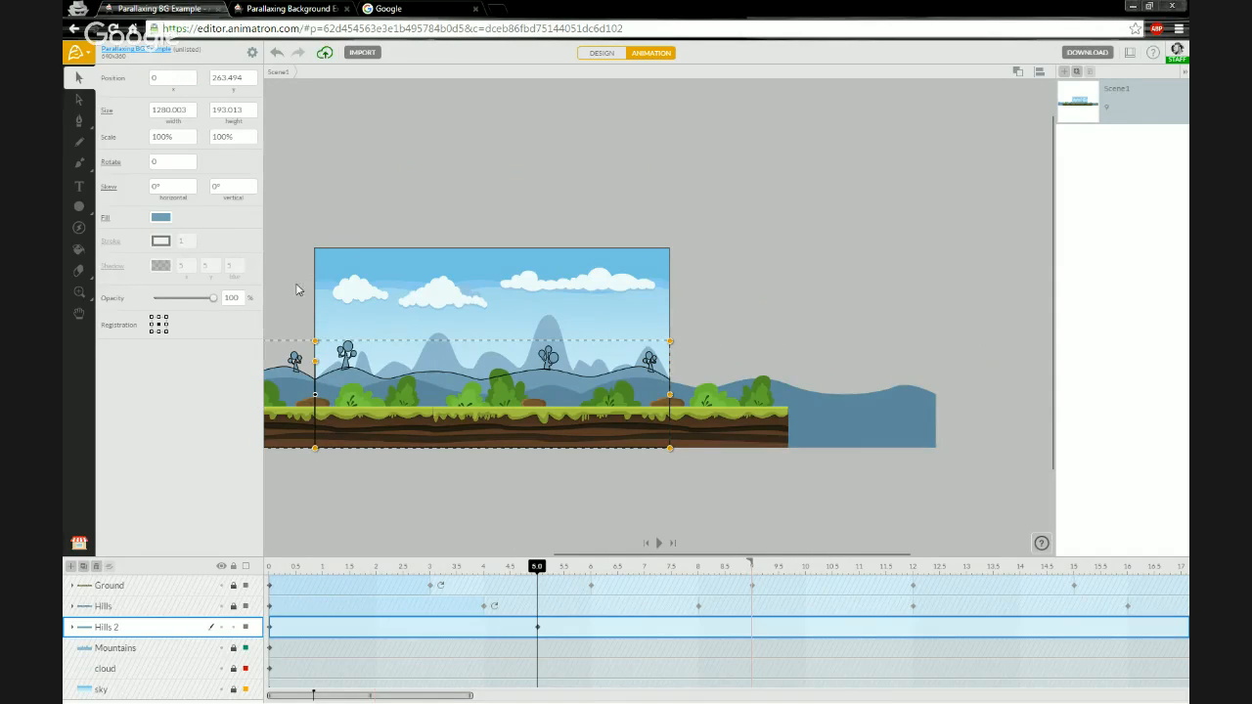
- Set the Hills 2 group's end action to Loop and scrub the playhead to preview it
mouse_move(537, 566)
left_mouse_down()
mouse_move(278, 565)
mouse_move(537, 570)
left_mouse_up()
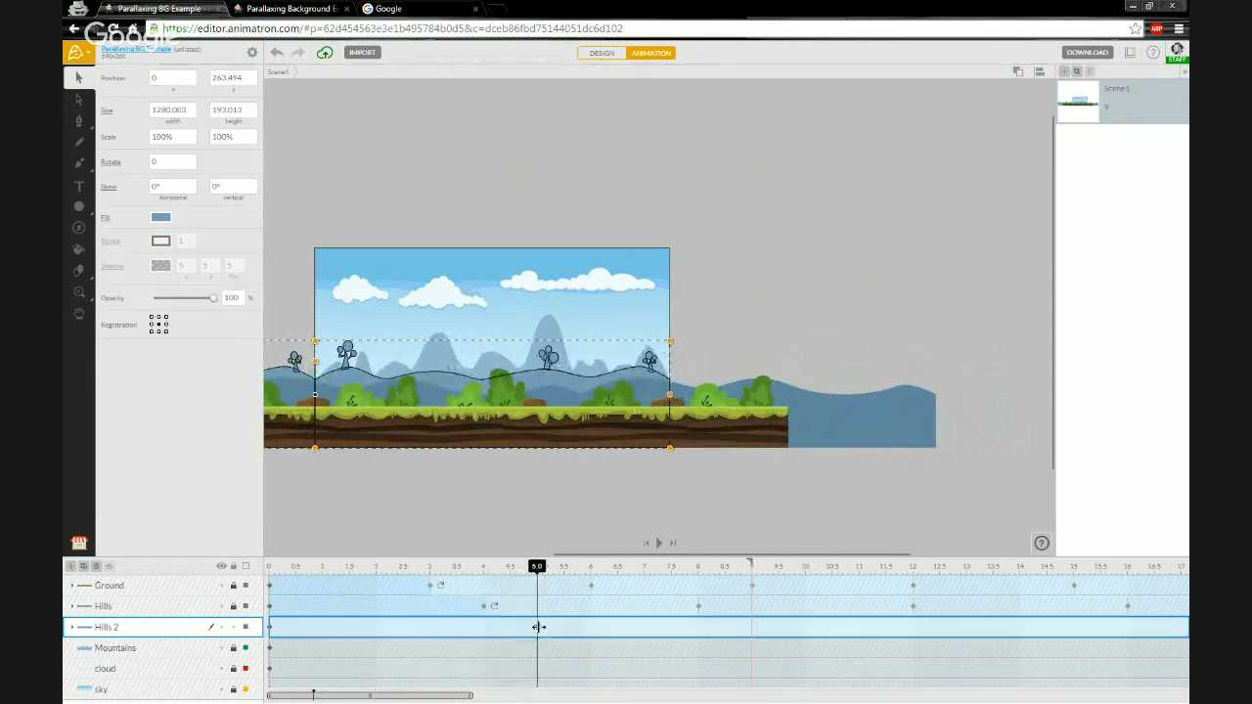
right_click(538, 627)
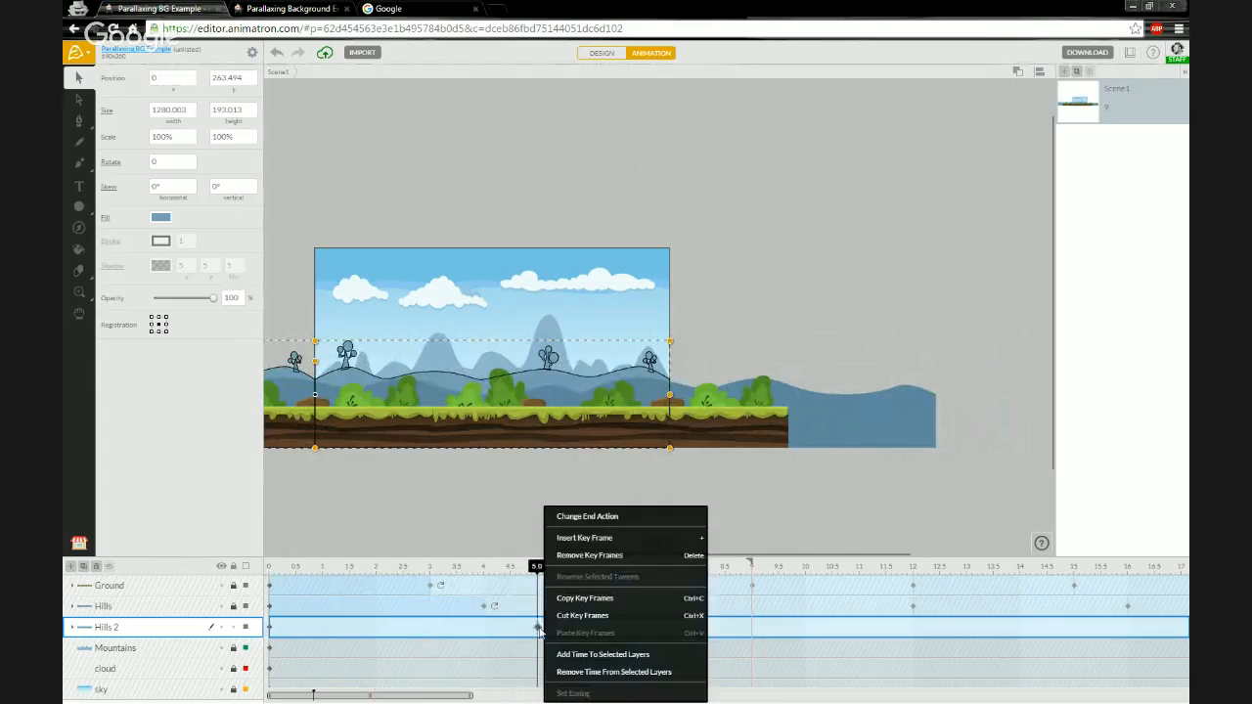
left_click(605, 524)
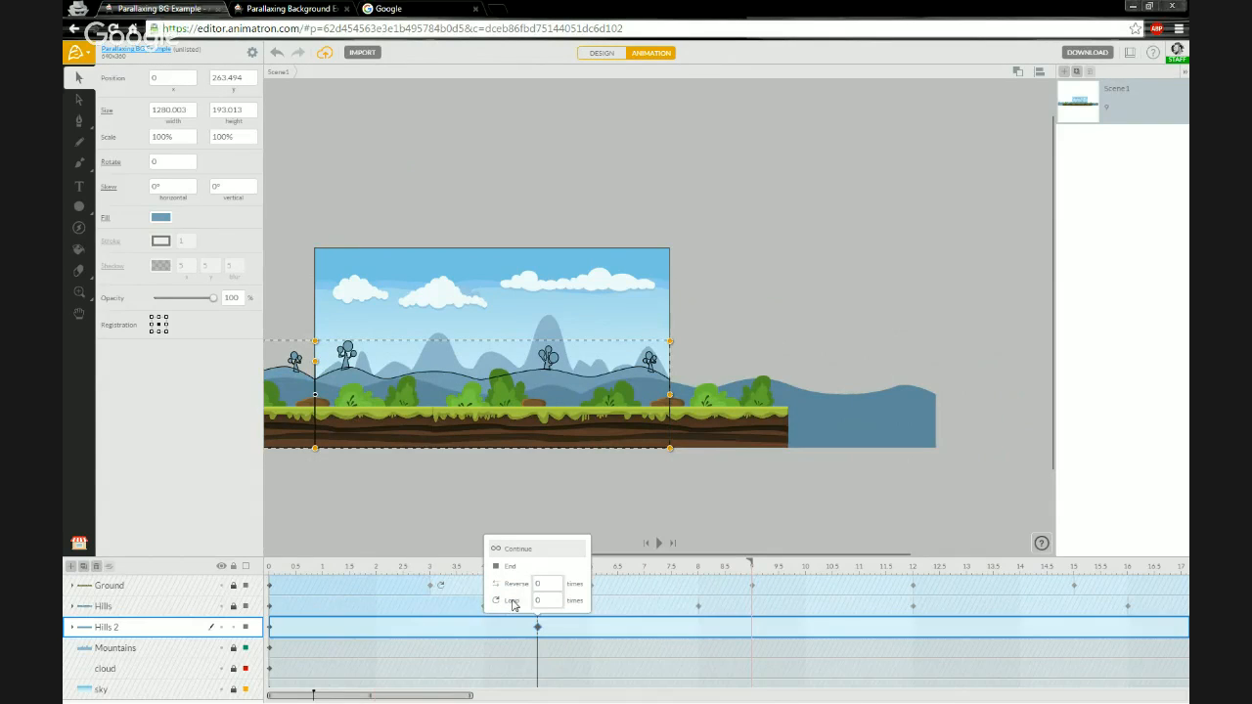
left_click(516, 602)
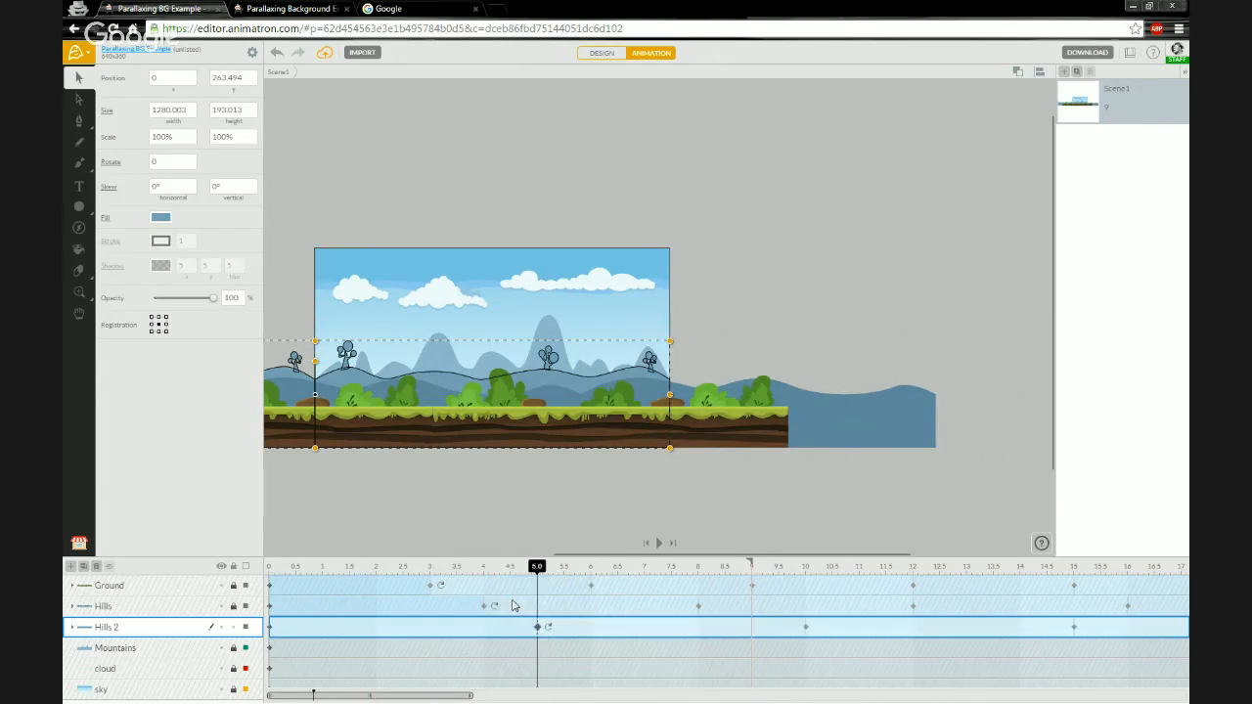
left_click(431, 570)
left_click(483, 570)
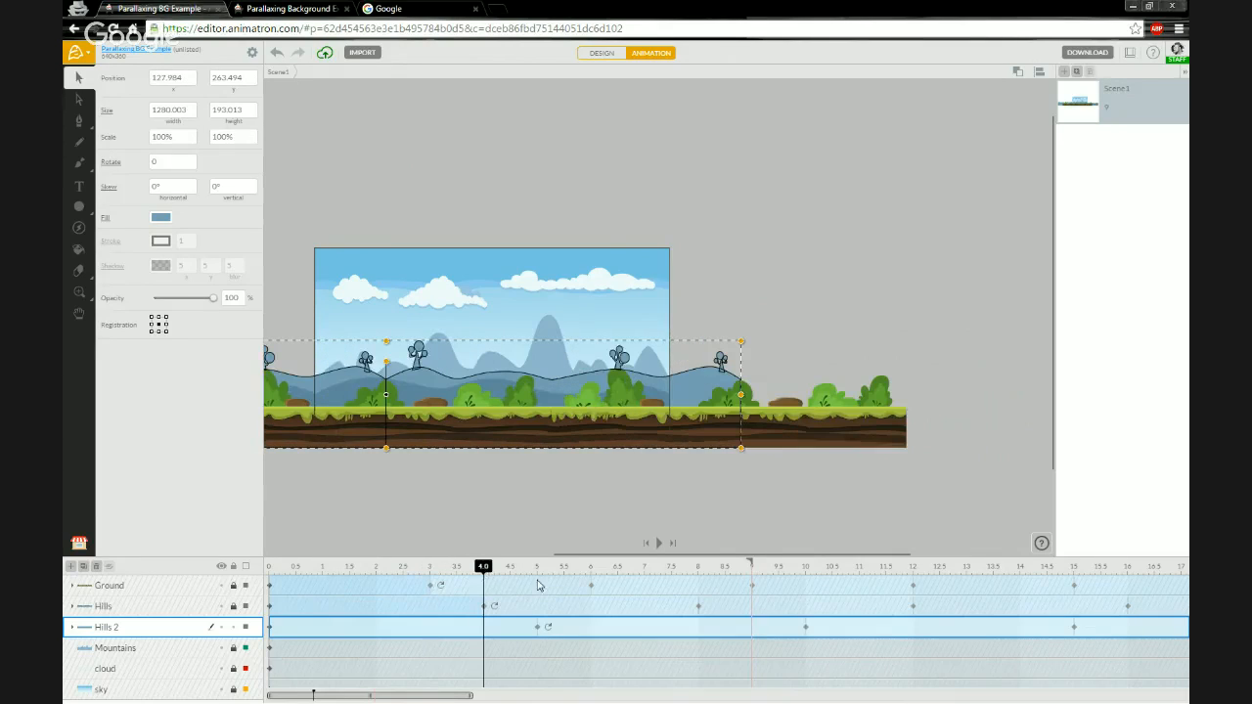
left_click(536, 570)
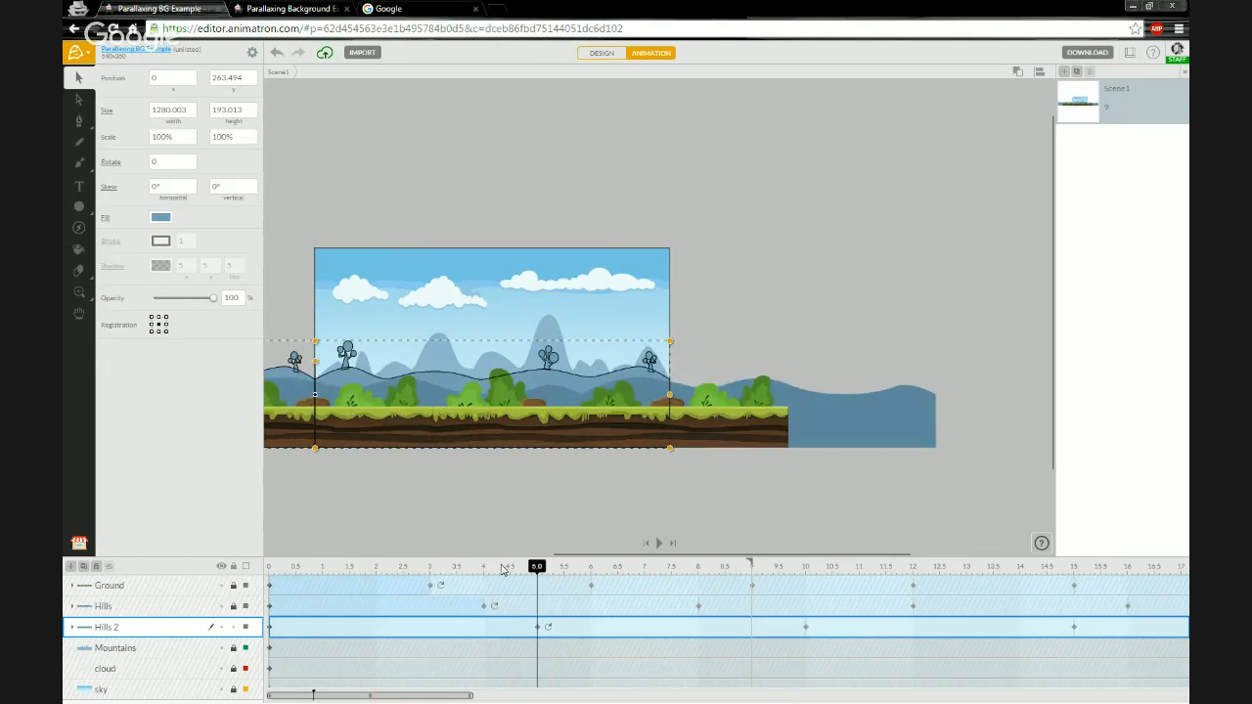
left_click(425, 570)
left_click_drag(426, 572, 531, 572)
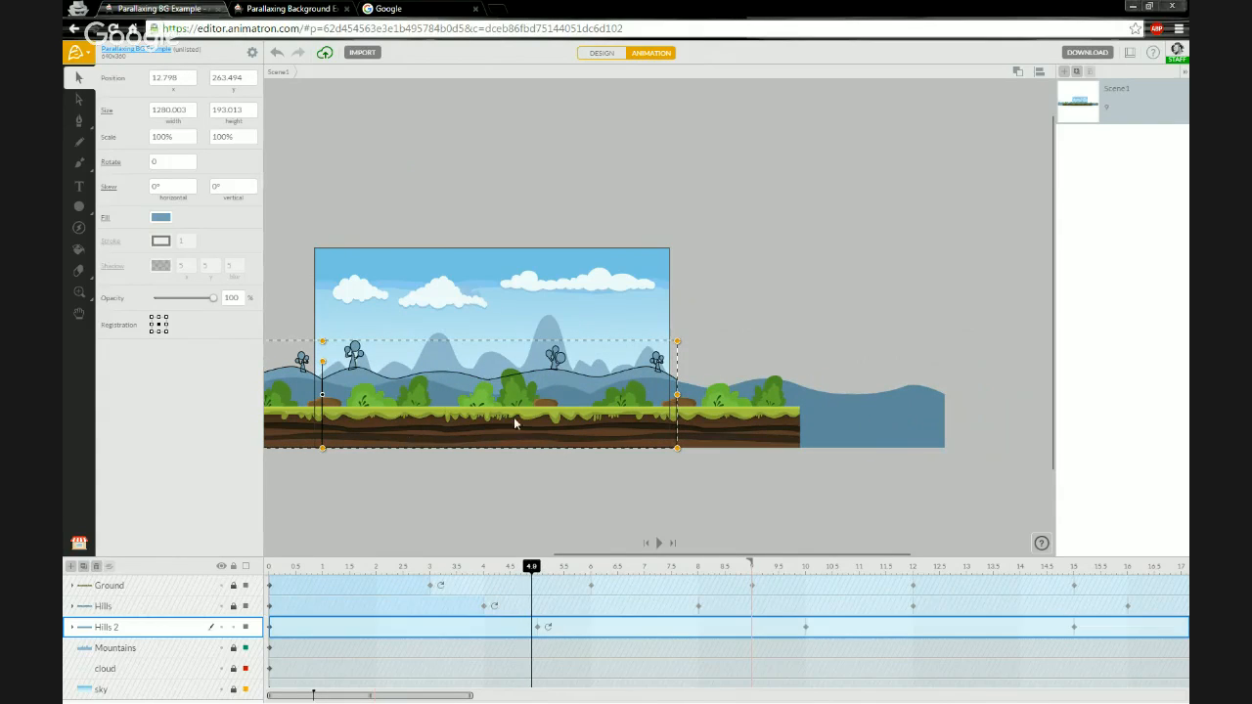
- Lock the Hills 2 group, then at 0 seconds set the Mountains layer's registration point to bottom-left
left_click(233, 628)
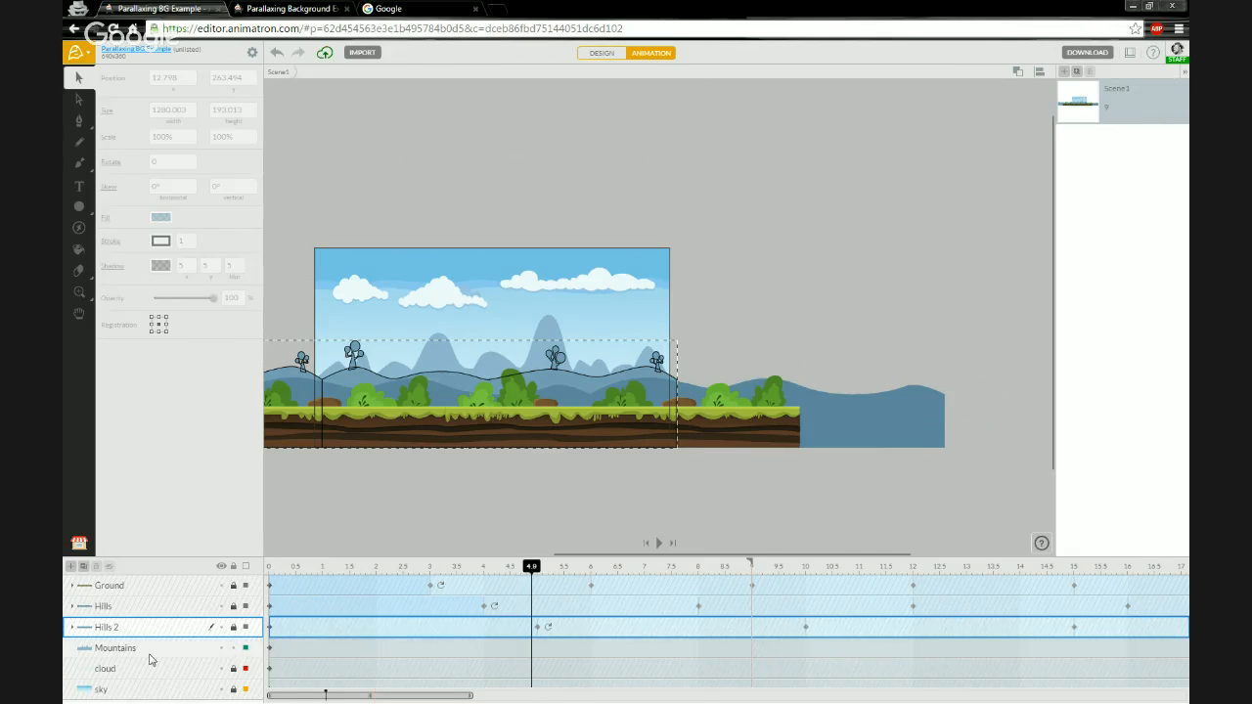
left_click(149, 653)
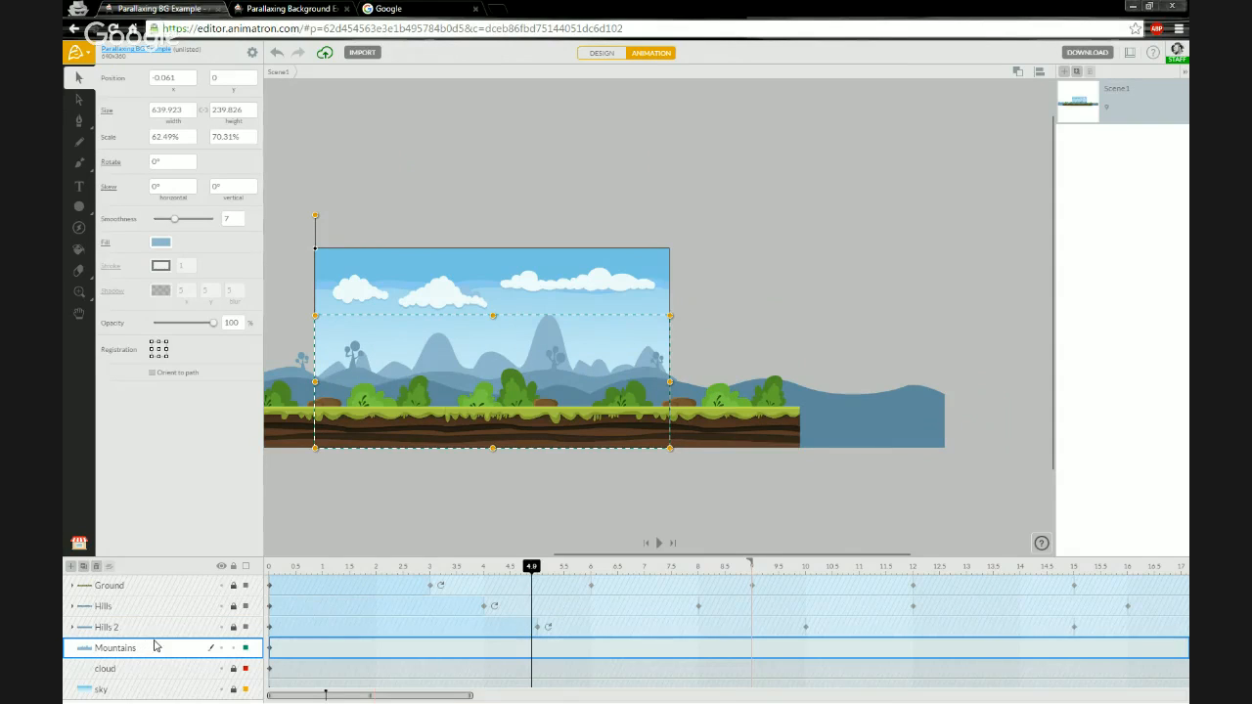
left_click(271, 568)
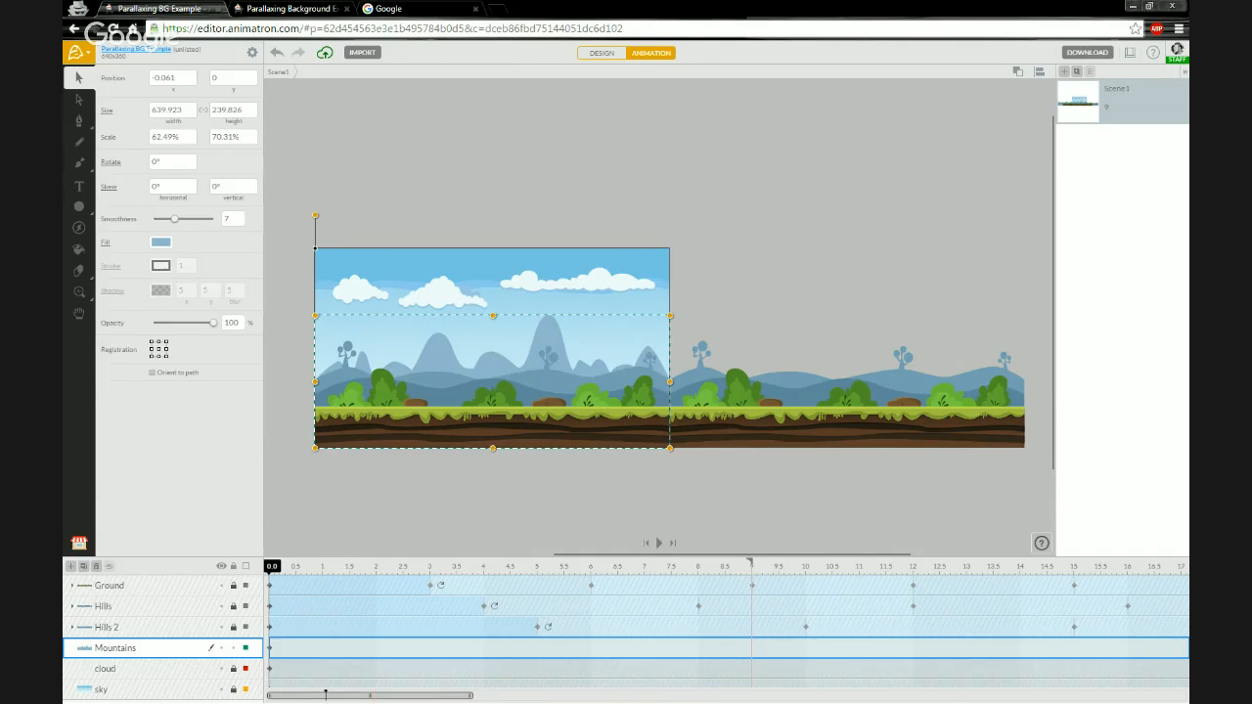
left_click(151, 357)
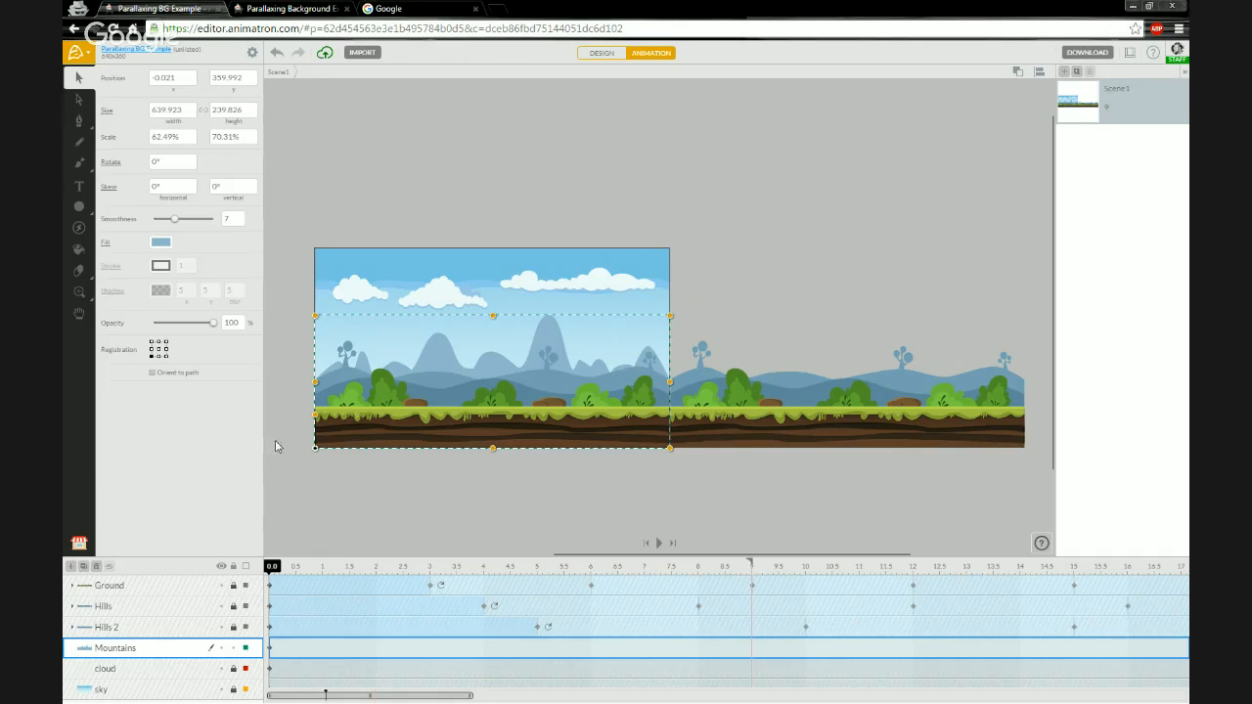
- Duplicate the Mountains layer and set the copy's position to x 640 and y 360
left_click(83, 567)
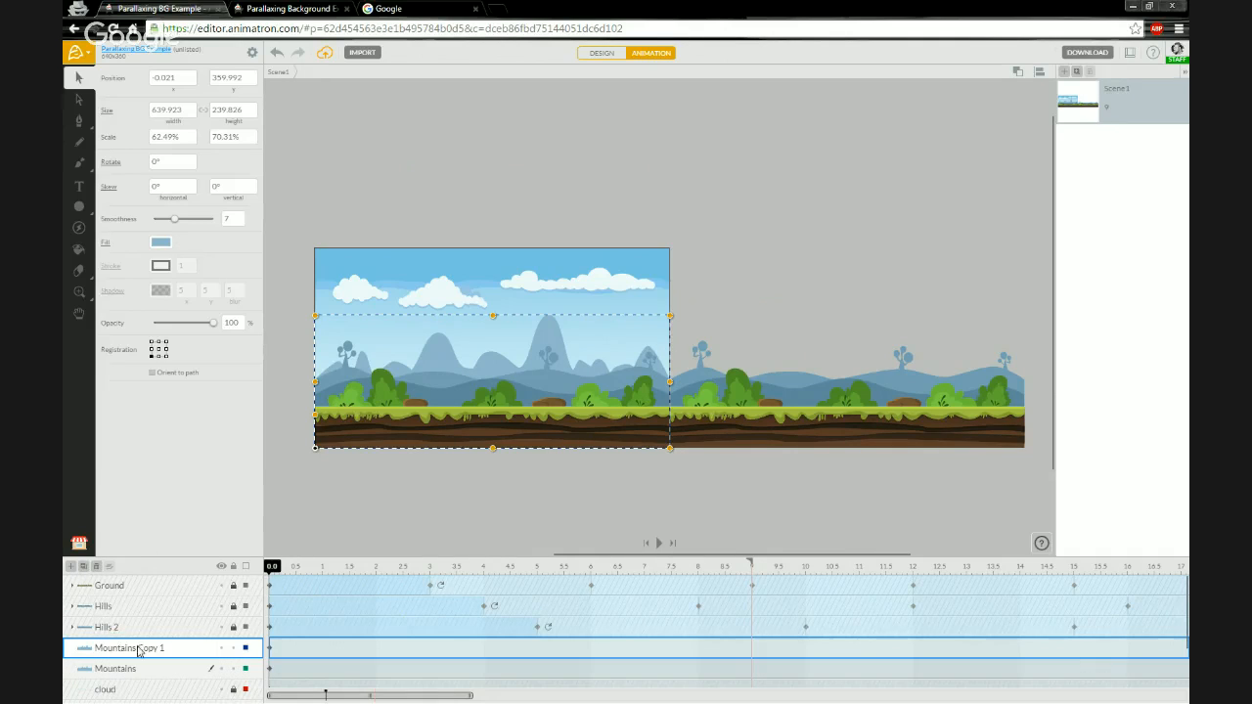
left_click(184, 82)
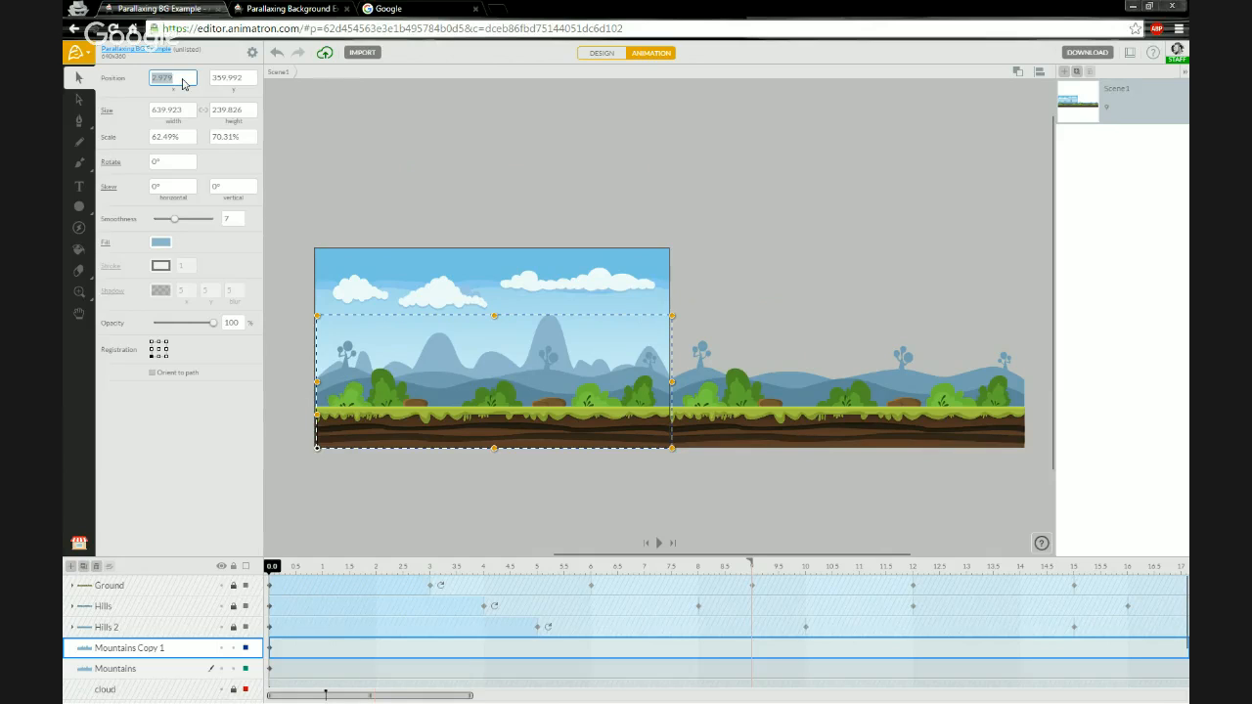
type("640")
key("Return")
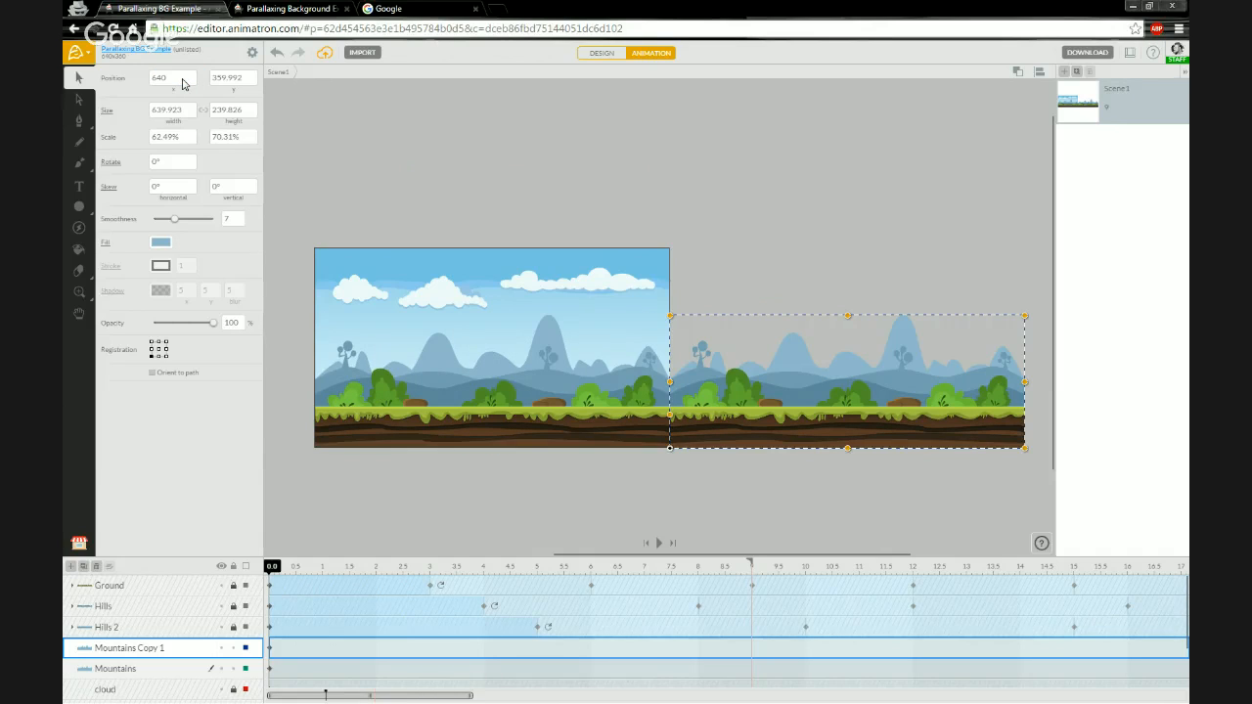
left_click(220, 81)
type("360")
key("Return")
- Select both mountain layers, group them, and rename the group Mountains
left_click(148, 669)
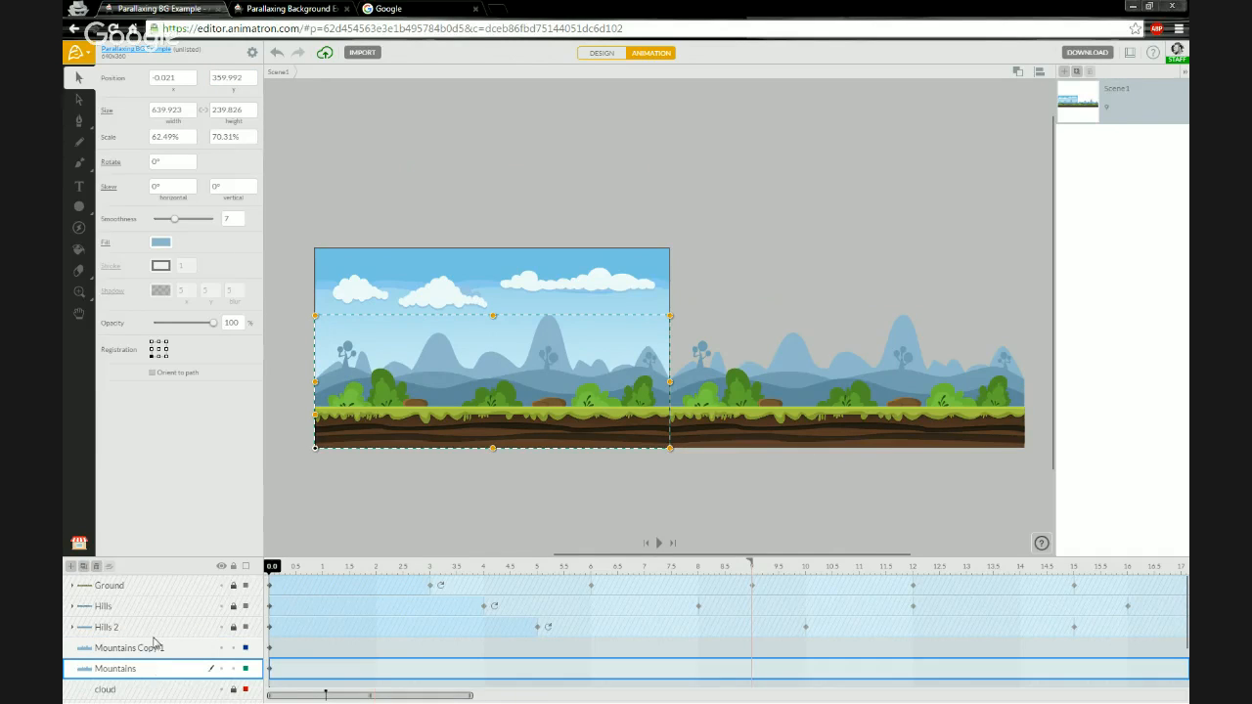
left_click(147, 652, "shift")
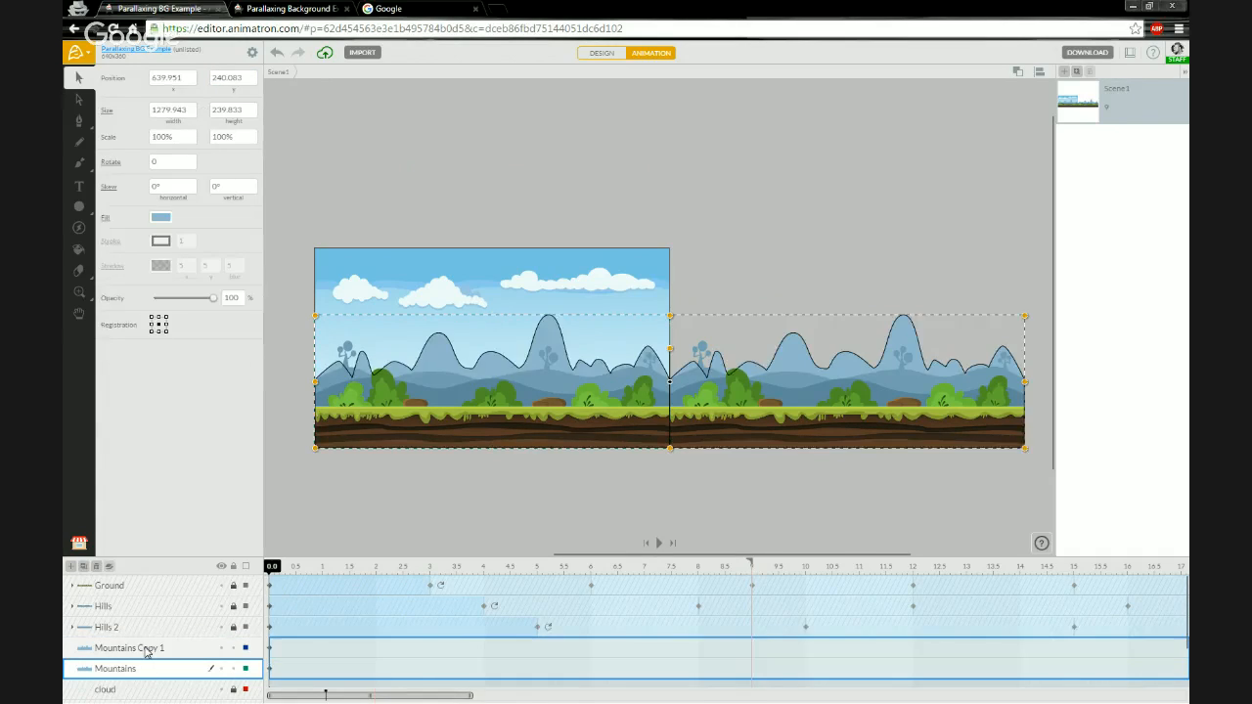
left_click(110, 569)
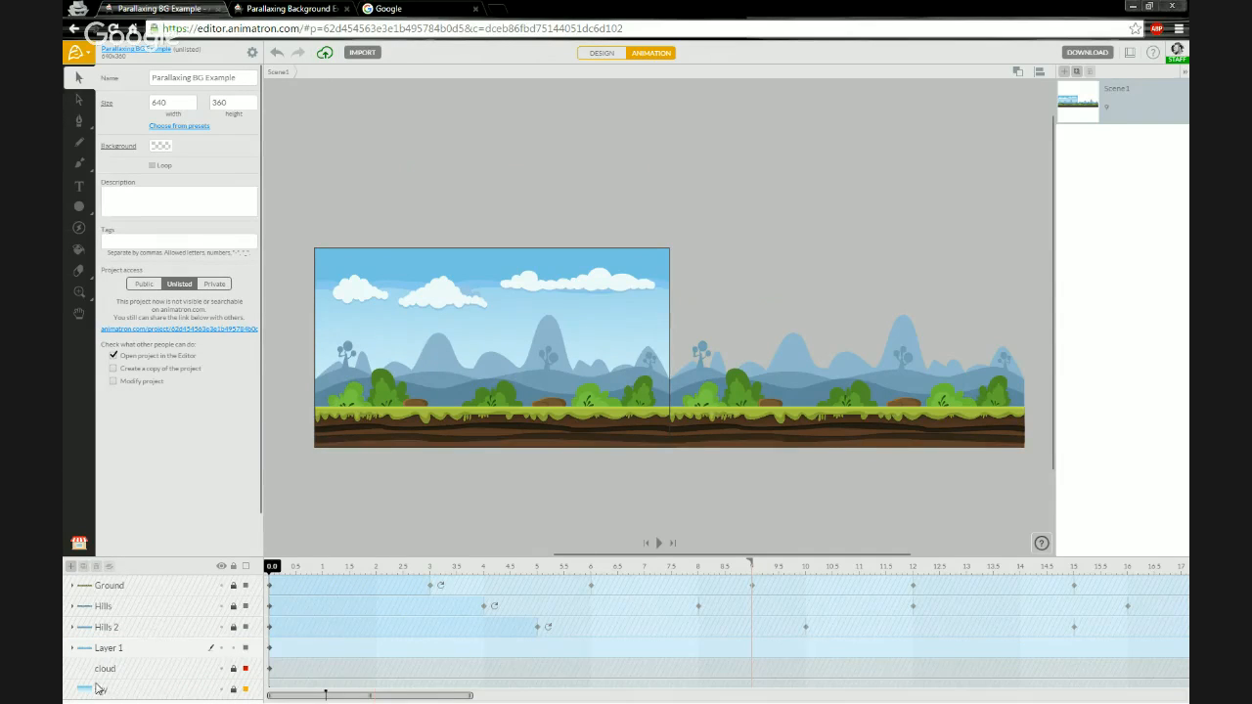
double_click(111, 651)
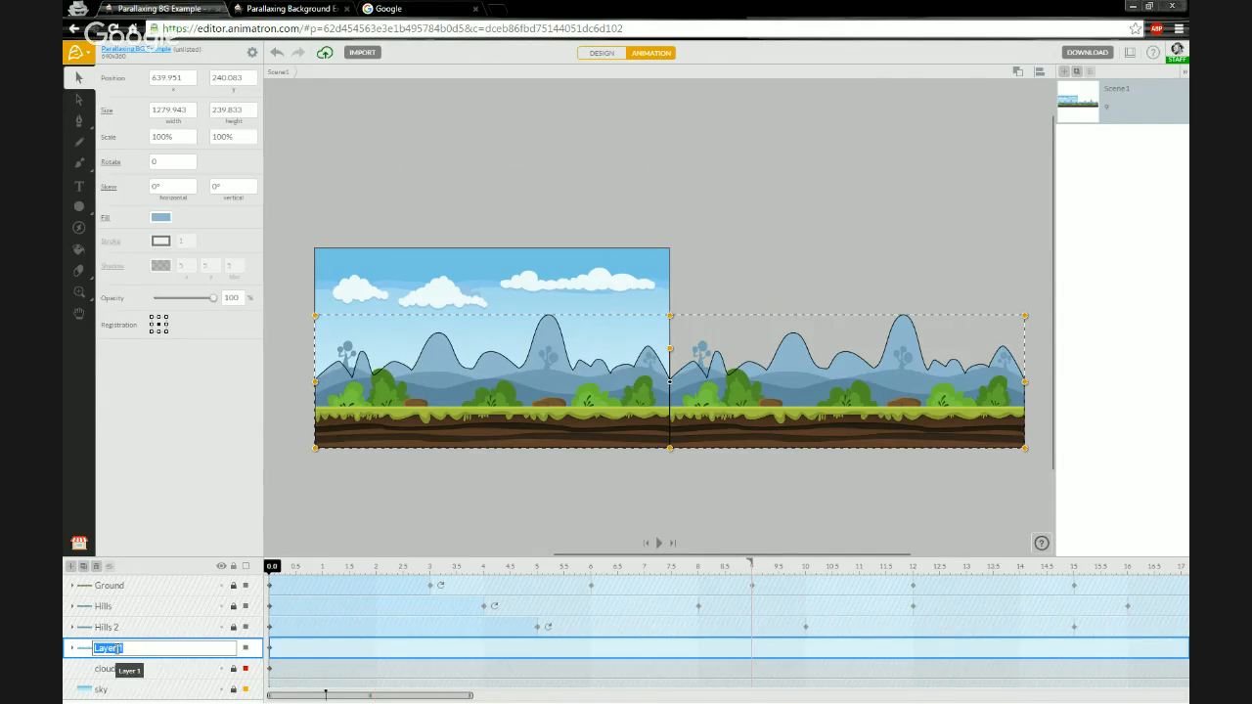
type("Mountains")
key("Return")
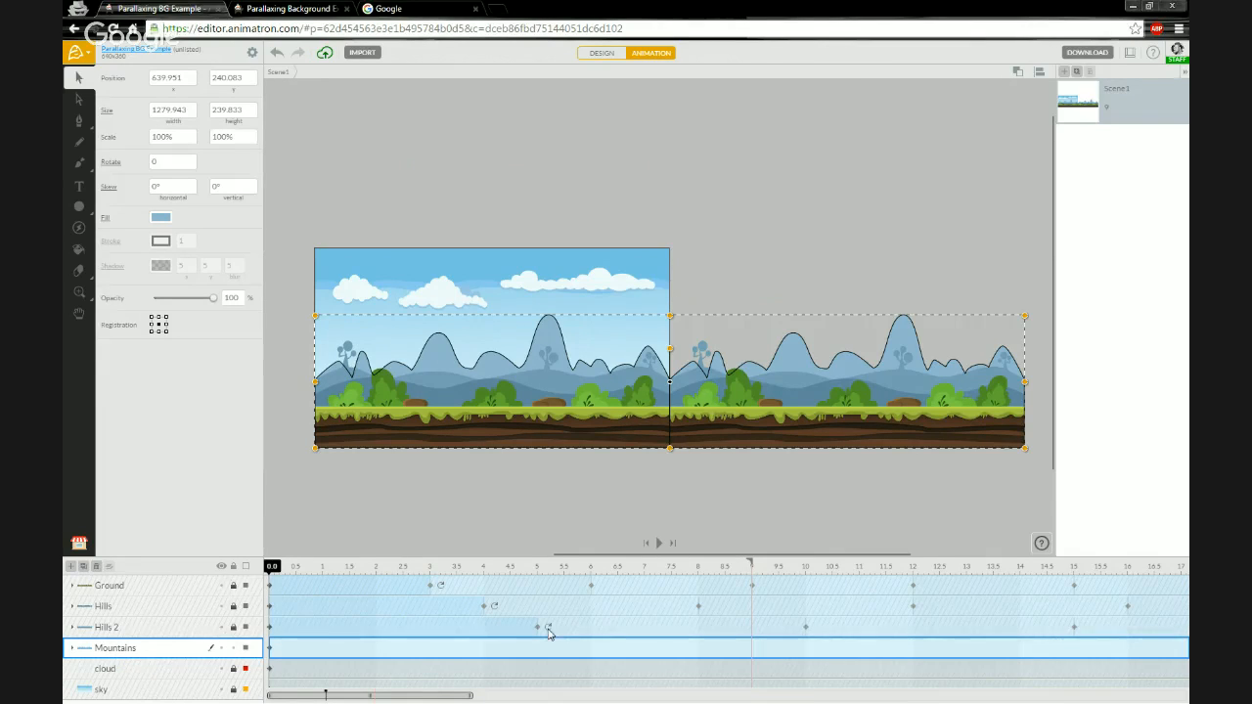
- At 6 seconds, set the Mountains group's x position to 0 to create a keyframe
left_click_drag(541, 575, 593, 574)
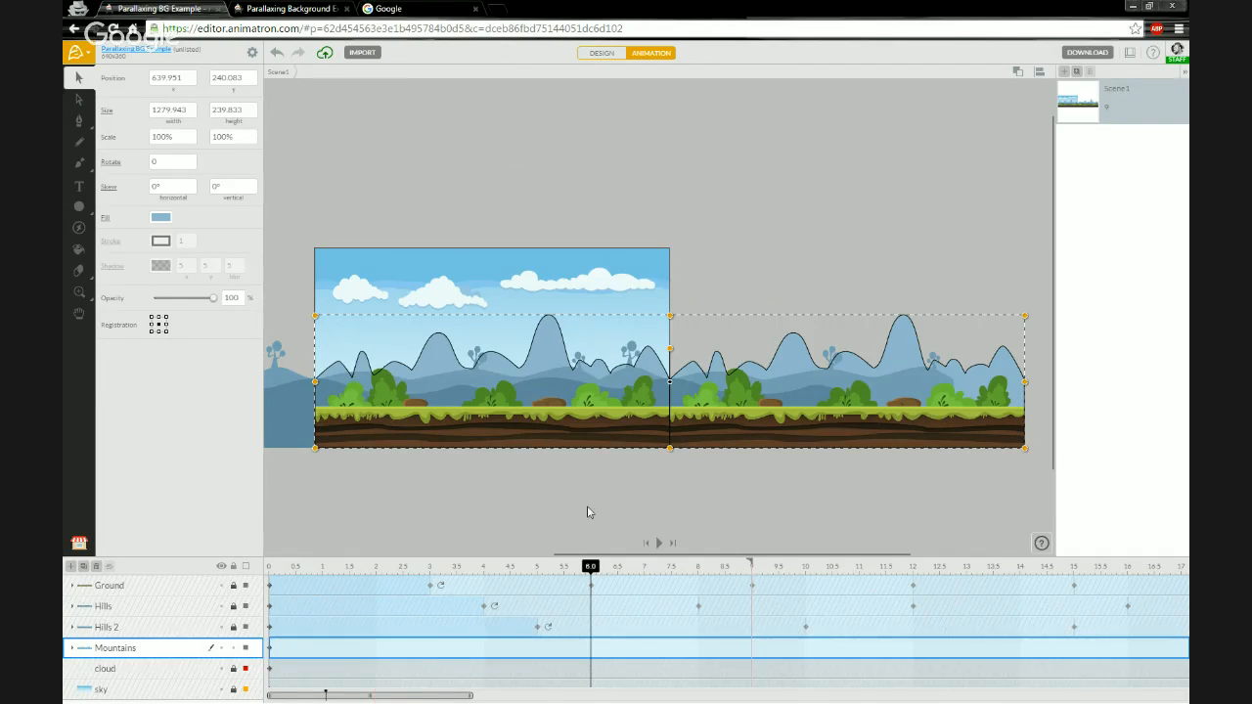
left_click(191, 79)
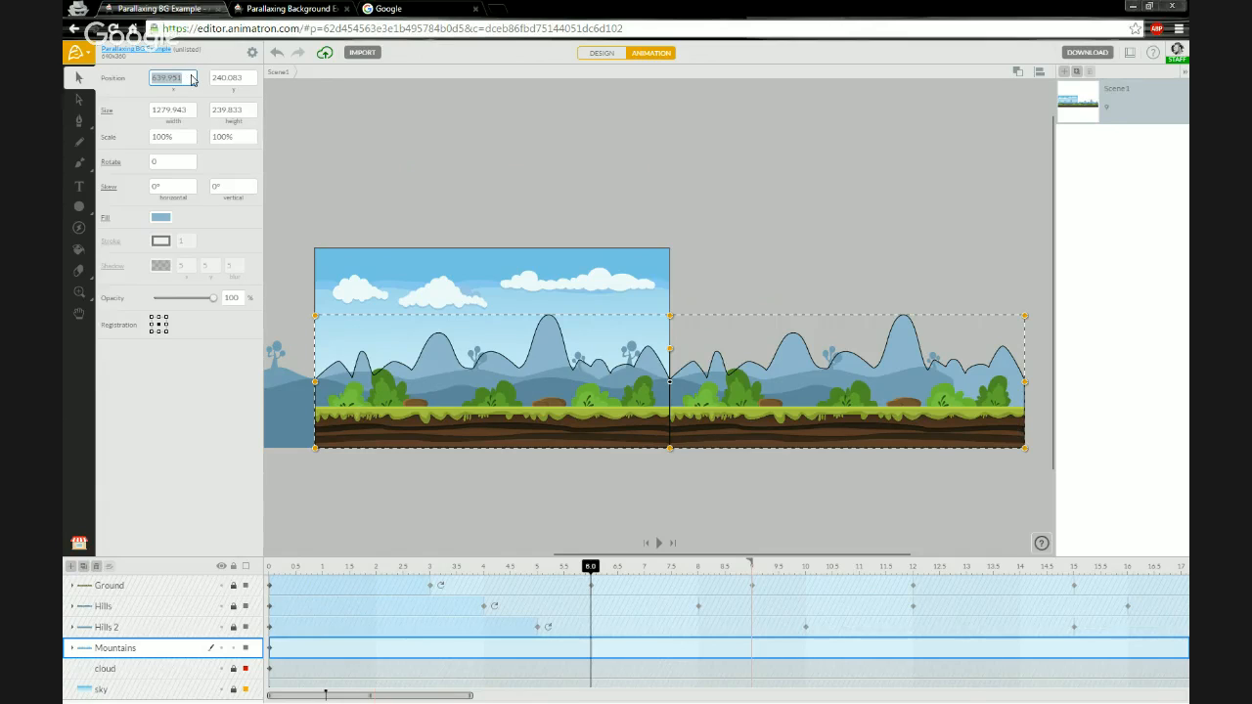
type("0")
key("Return")
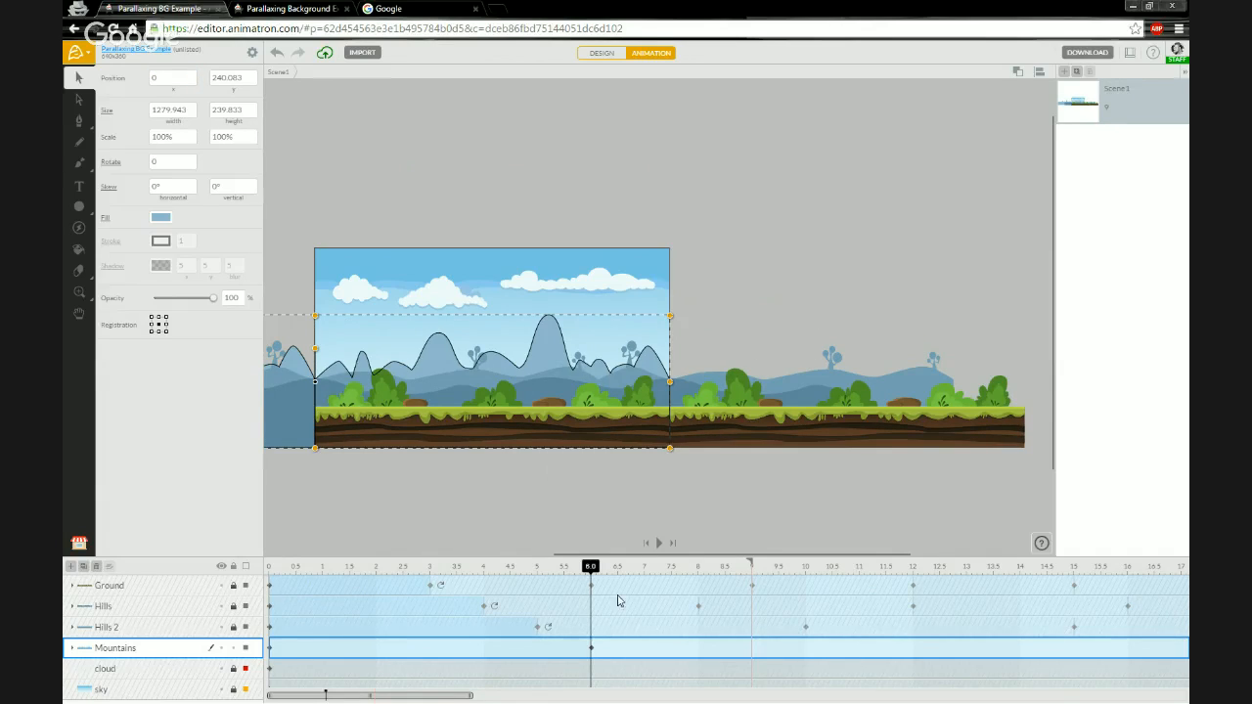
- Set the Mountains group's end action to Loop and scrub the playhead back to the start
right_click(591, 647)
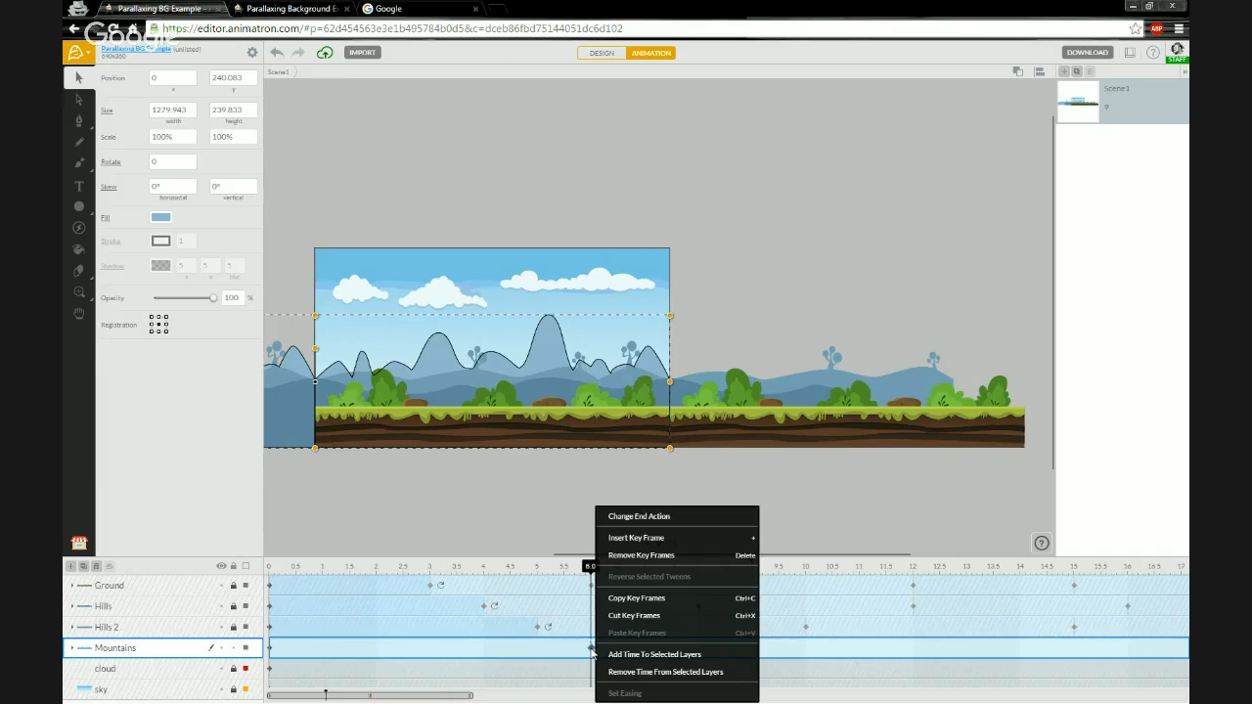
left_click(642, 519)
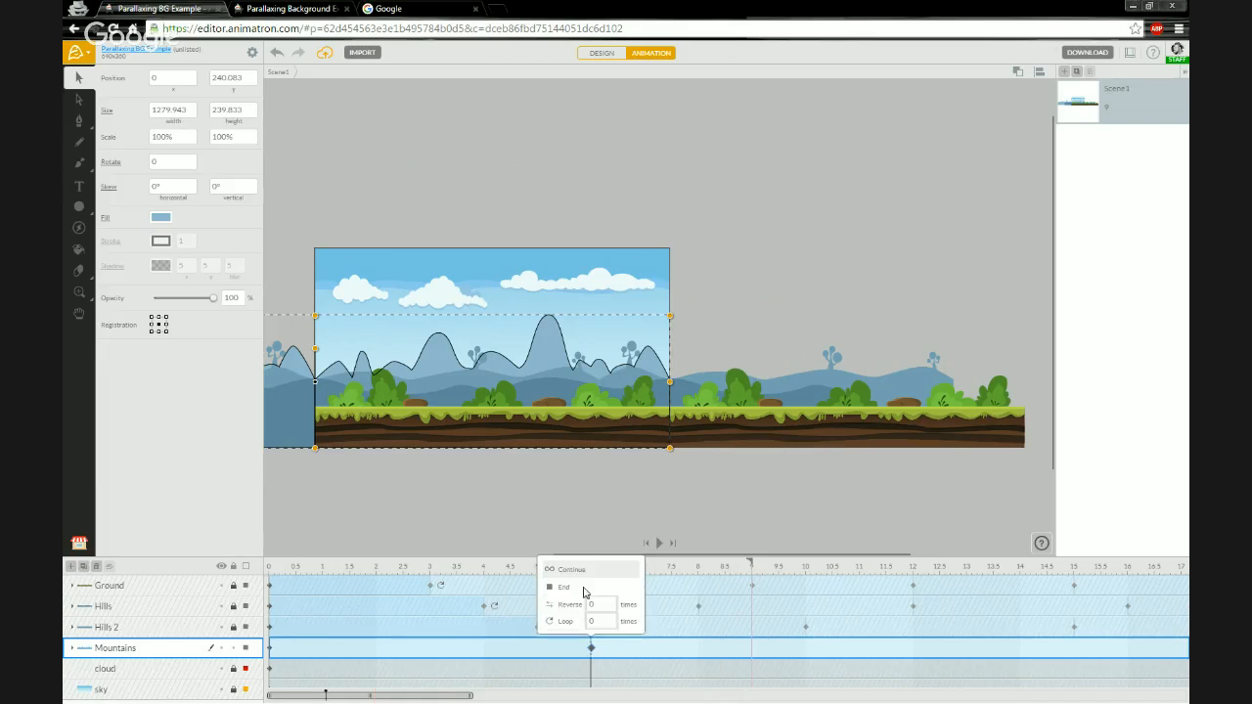
left_click(567, 623)
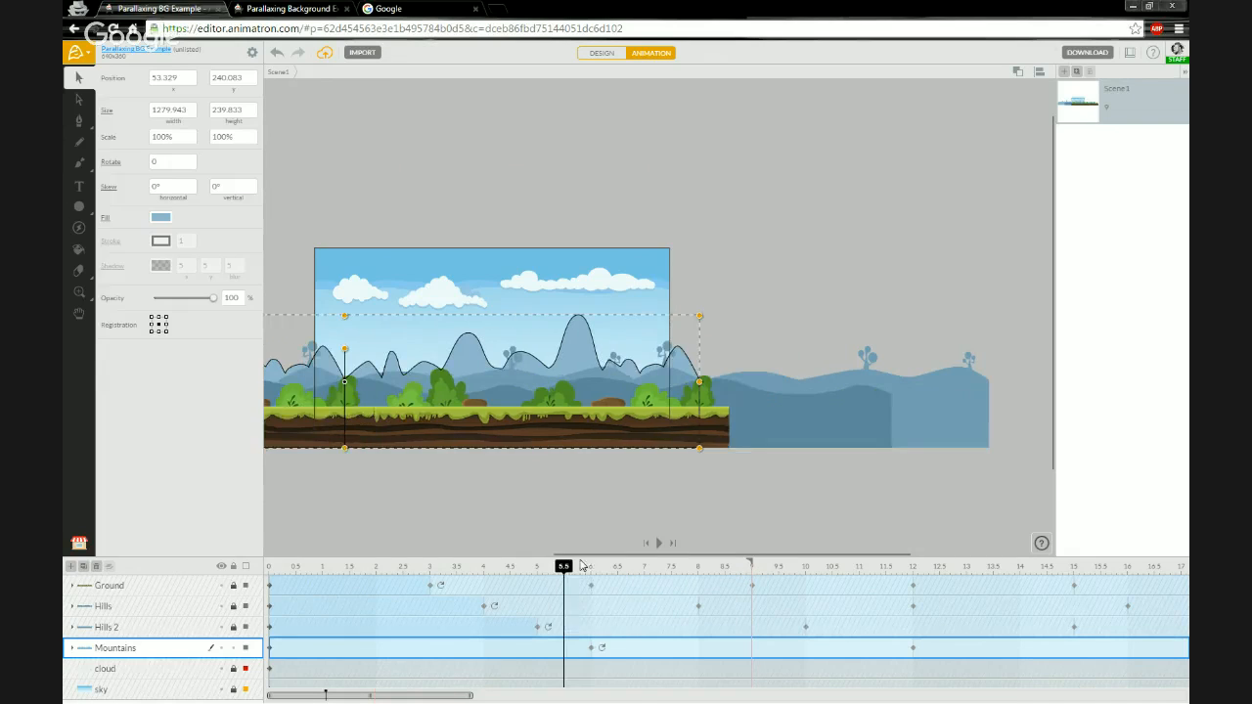
left_click_drag(576, 571, 246, 568)
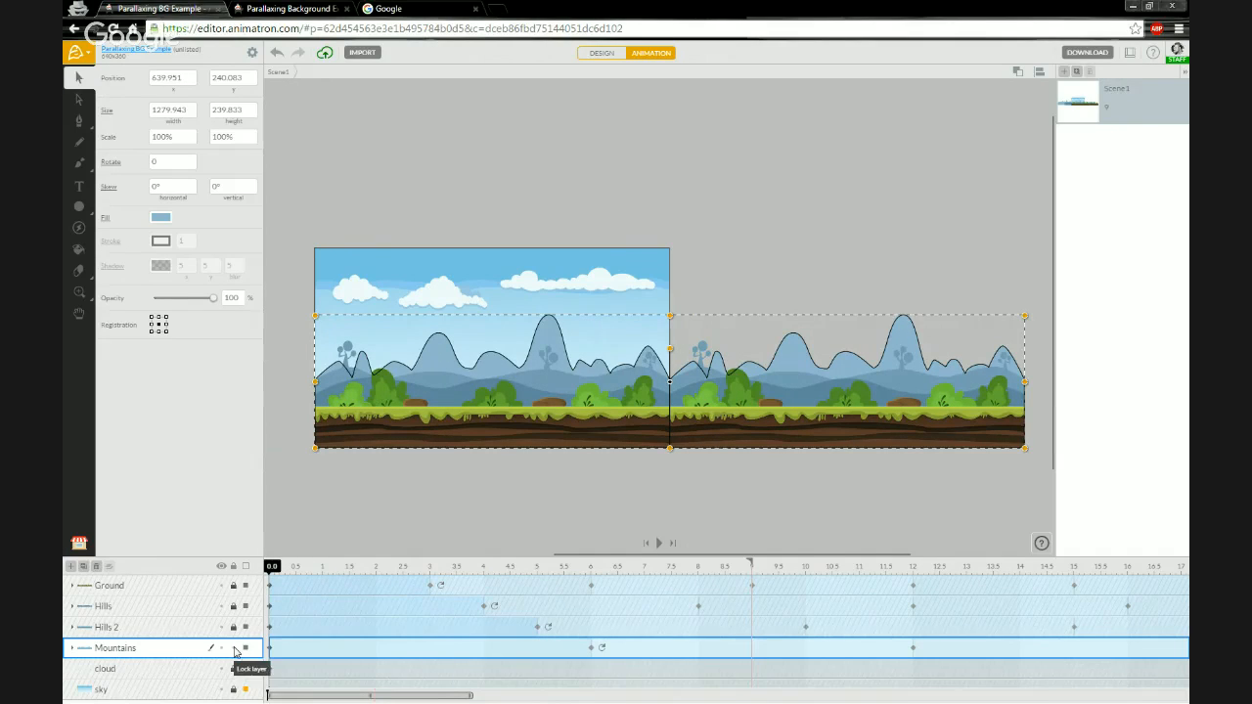
- Lock the Mountains group and deselect everything on the stage
left_click(317, 456)
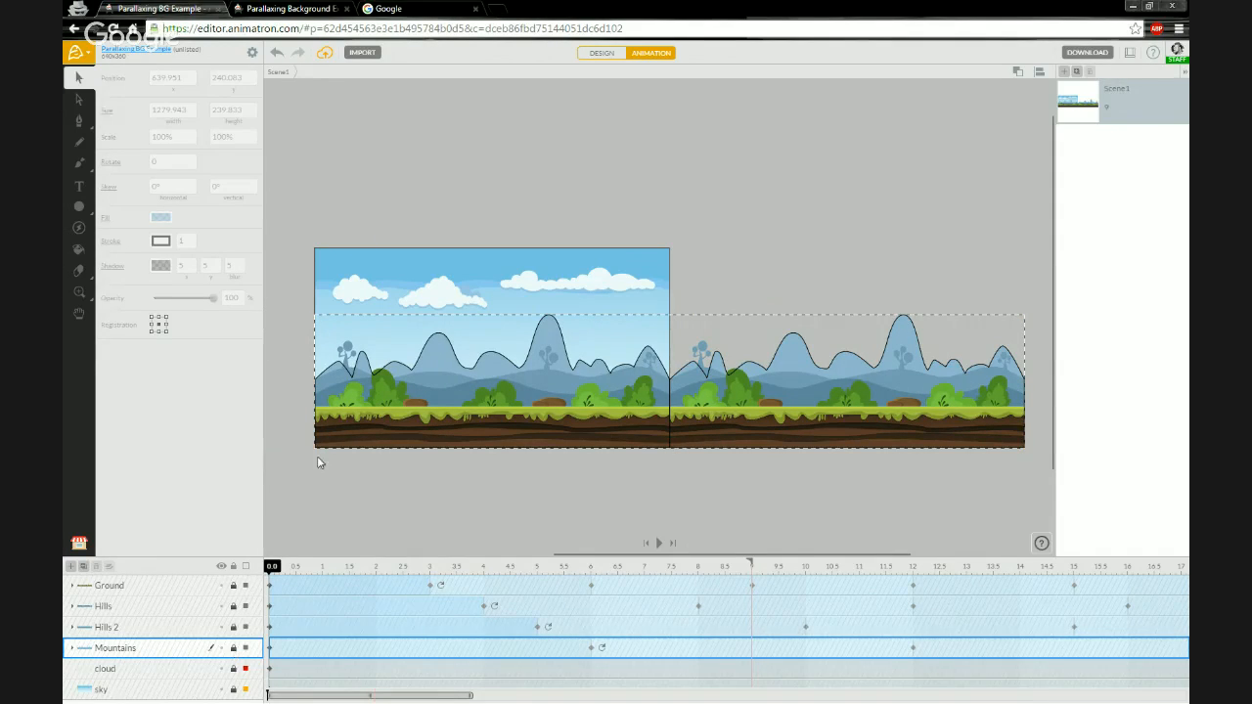
left_click(292, 198)
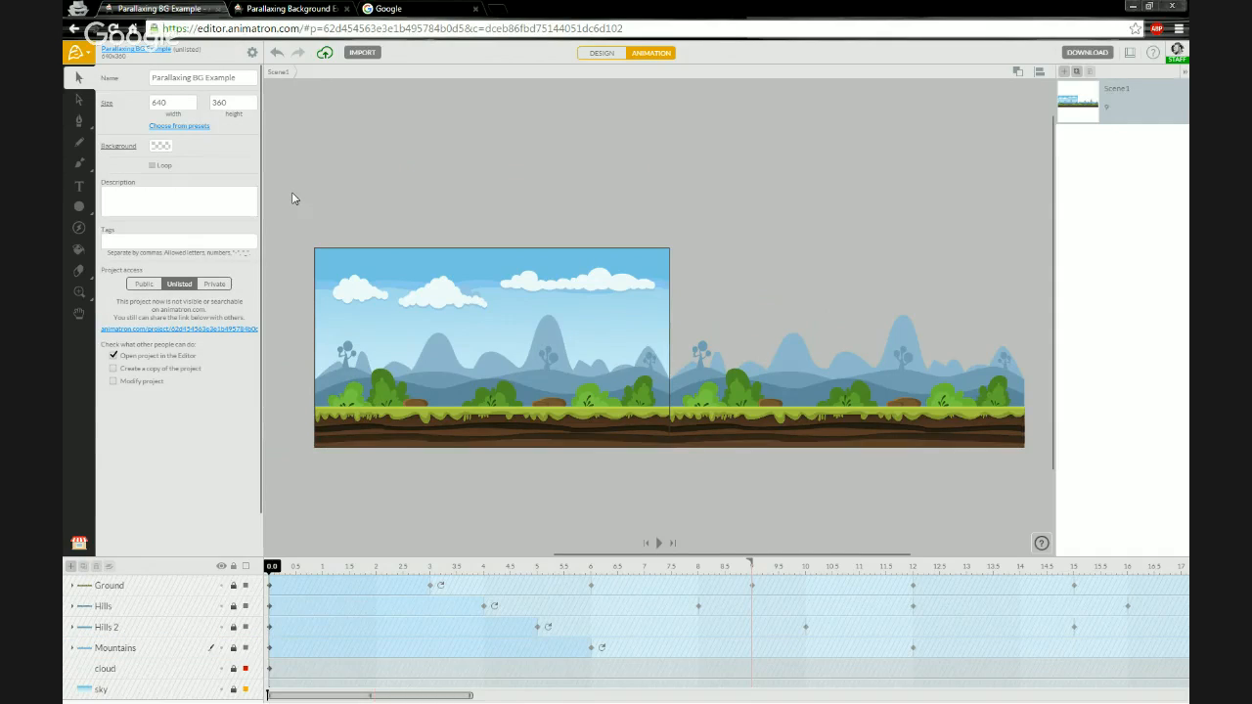
- Open the project's public page and play its preview animation
left_click(144, 57)
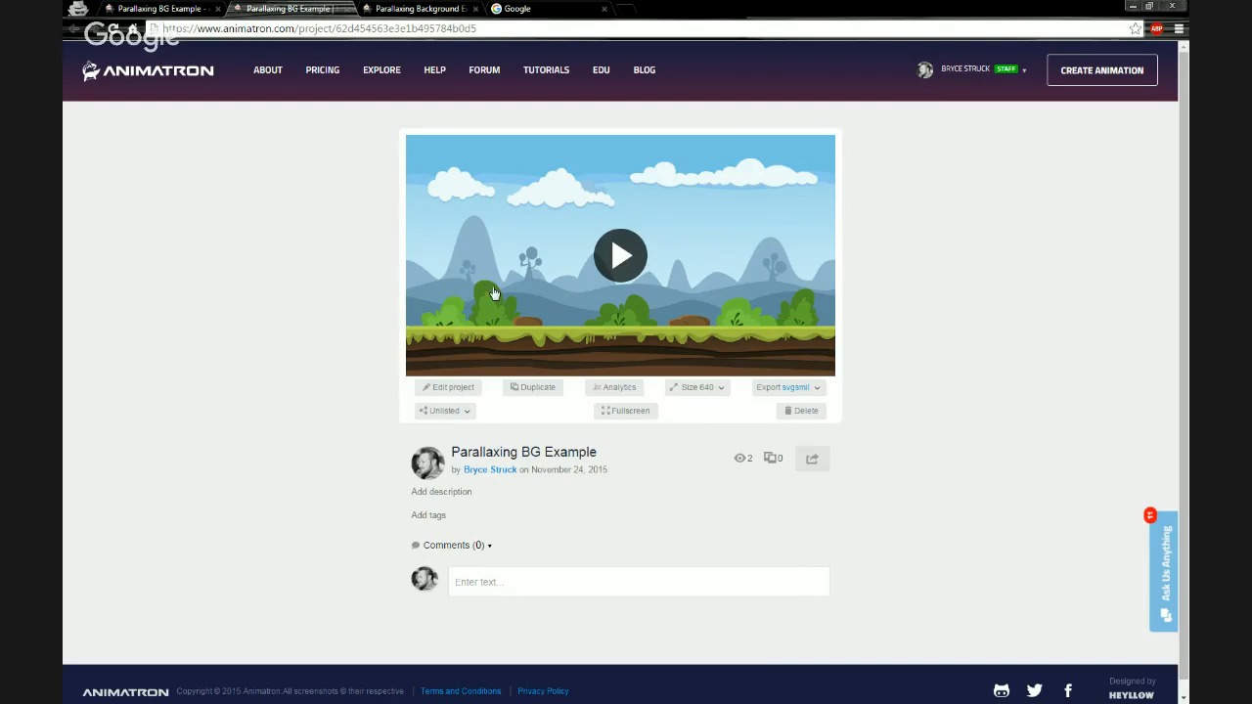
left_click(460, 290)
- Switch through the open tabs to Google and search for "animated character gifs"
left_click(346, 9)
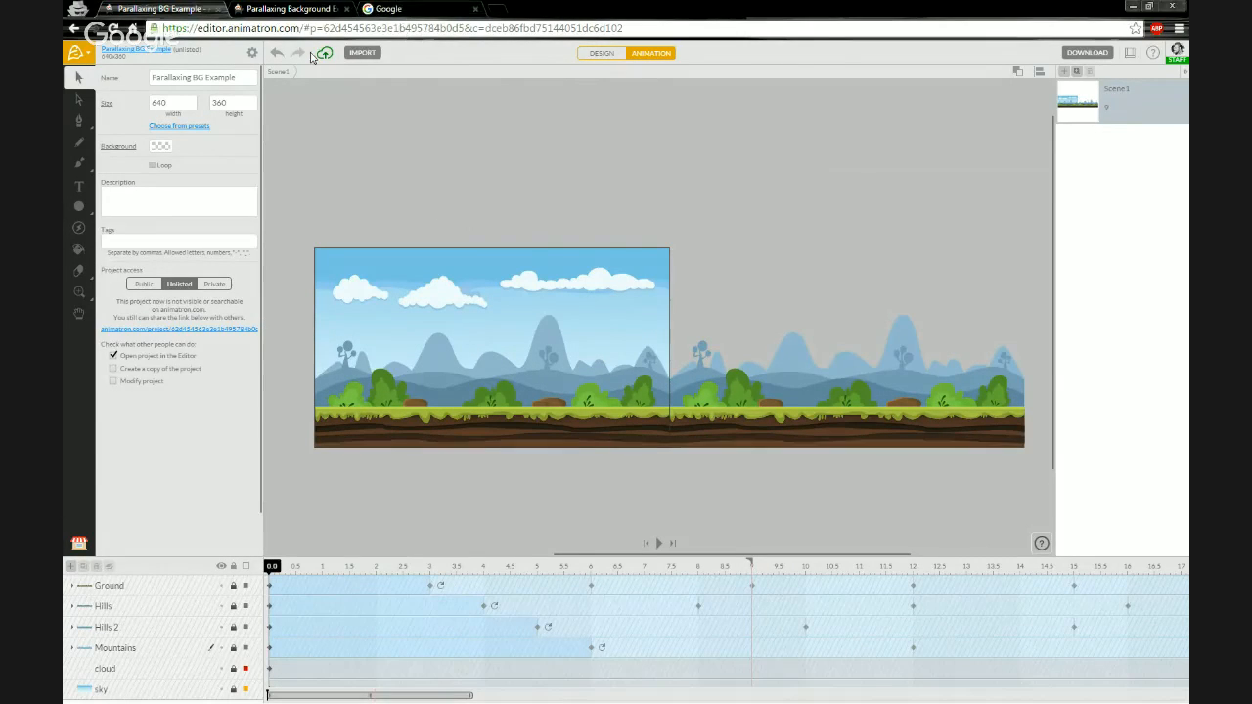
left_click(290, 8)
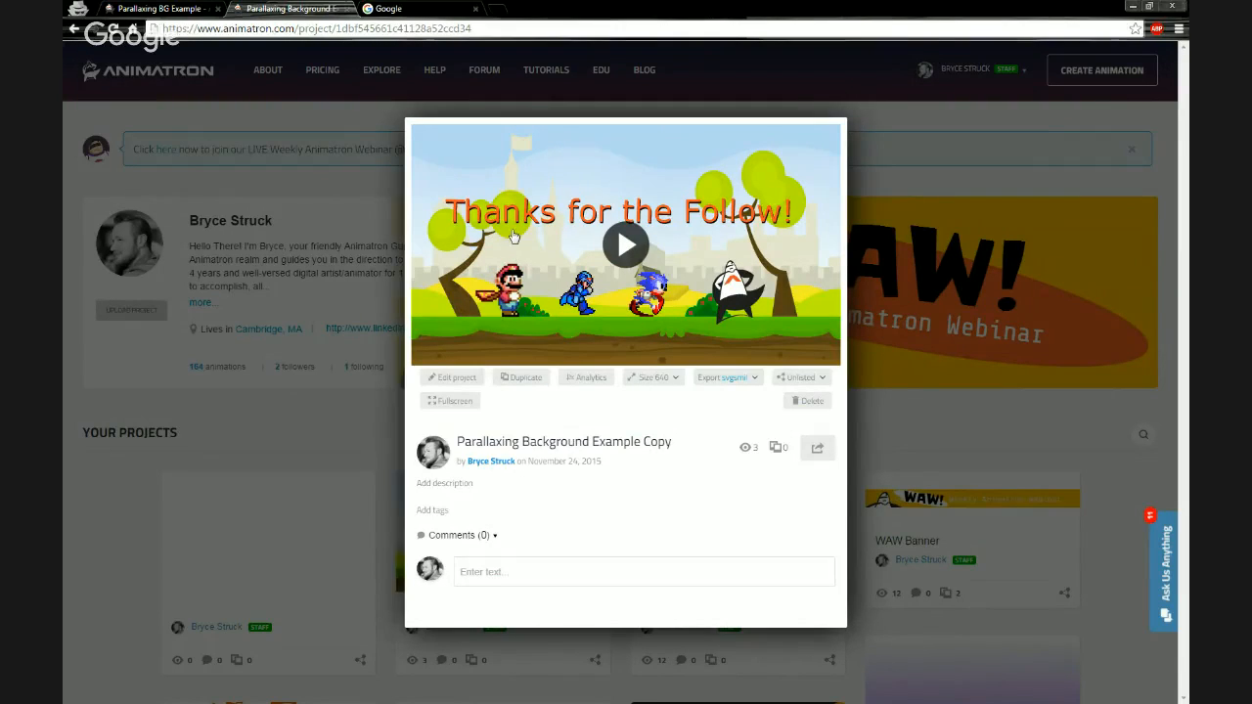
left_click(401, 12)
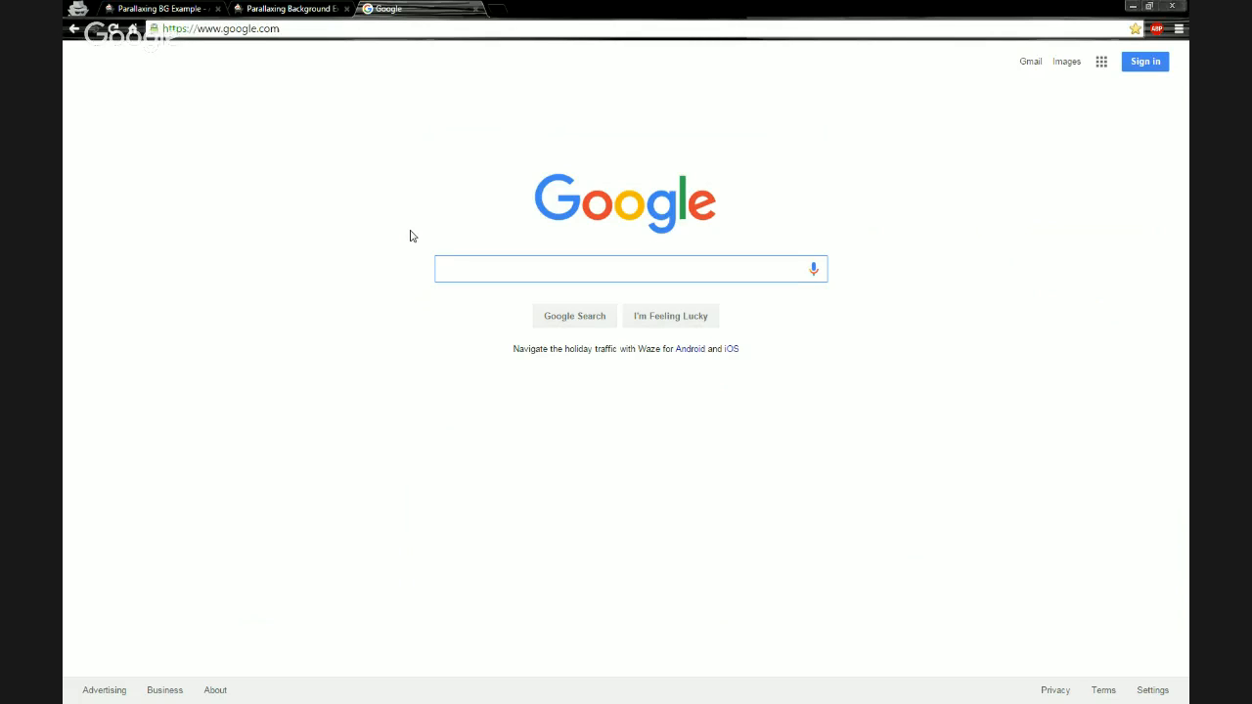
type("animat")
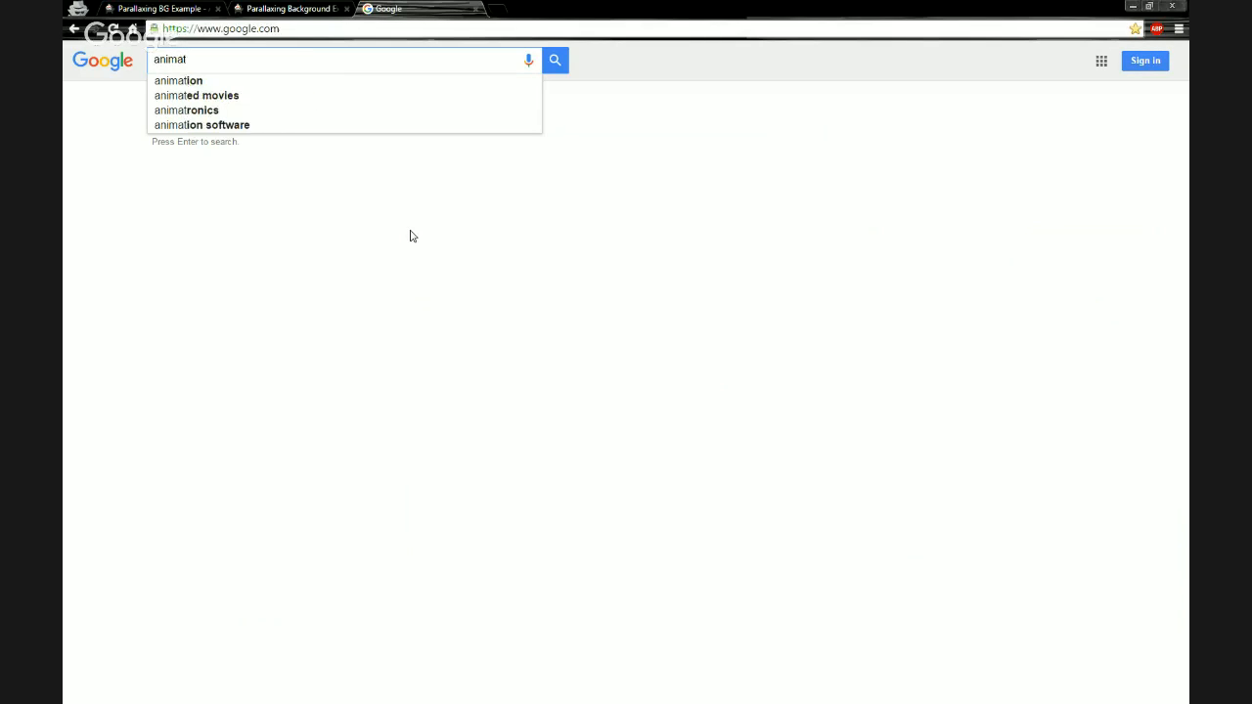
type("ed")
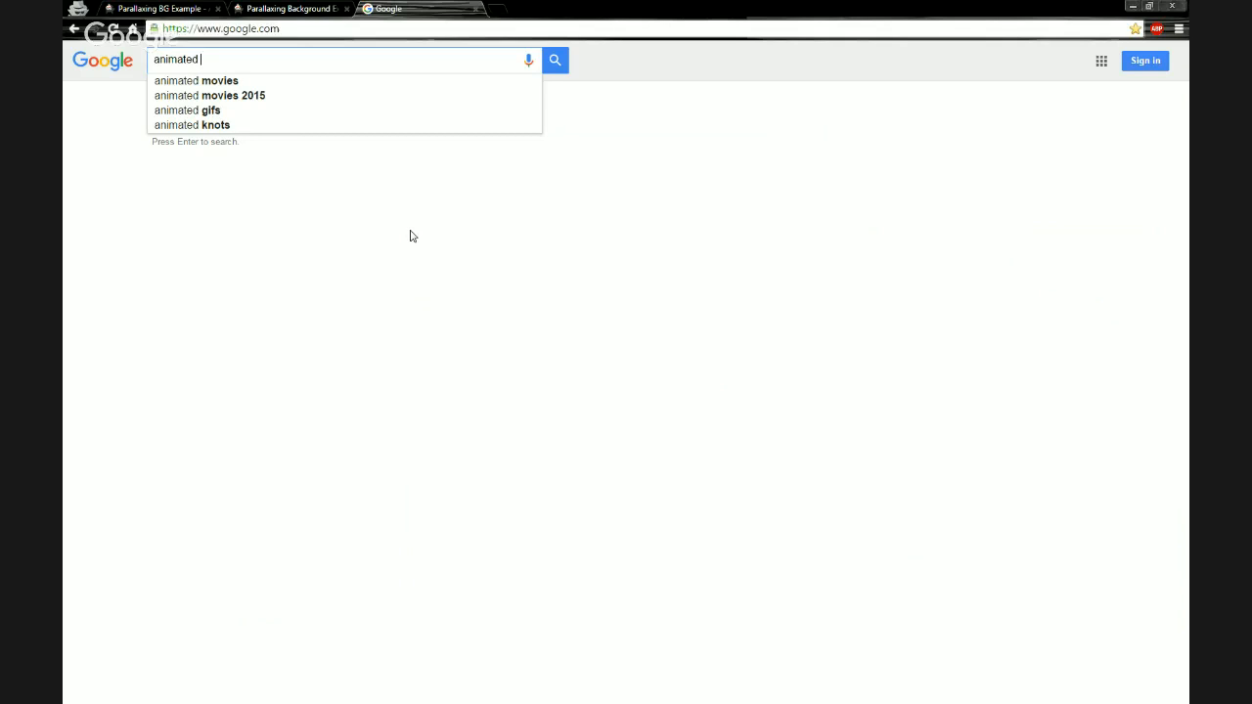
type("character")
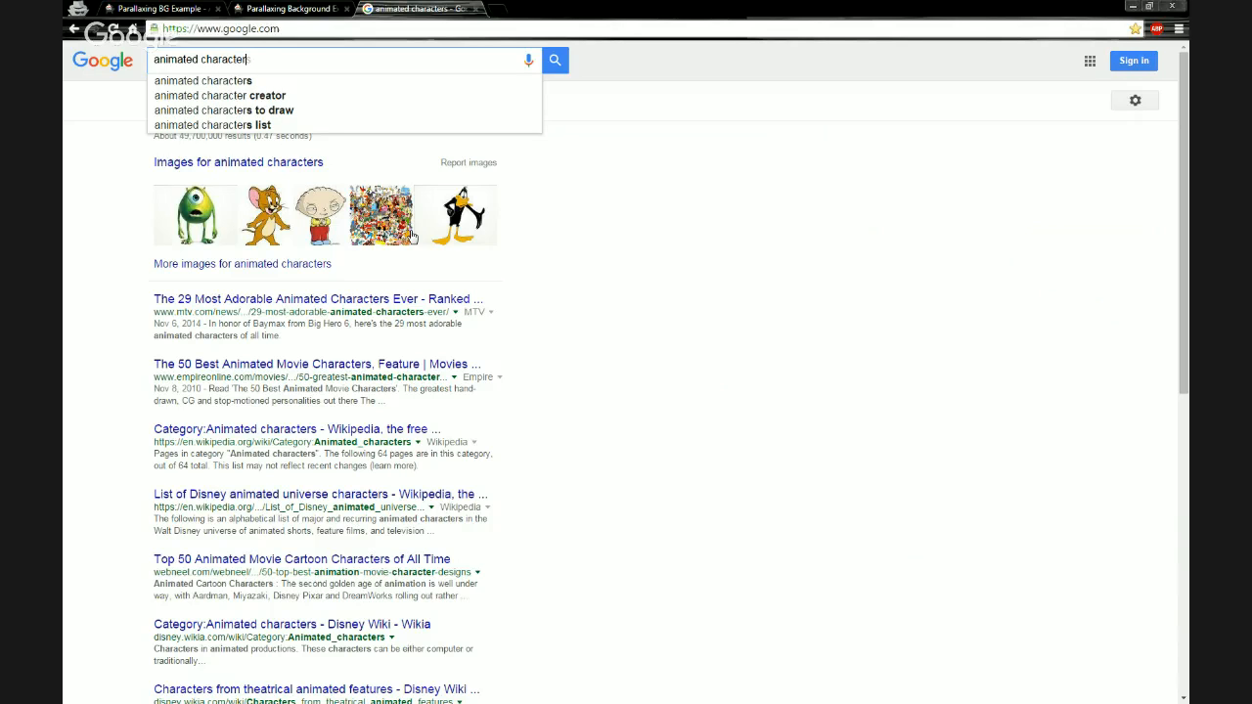
type(" gif")
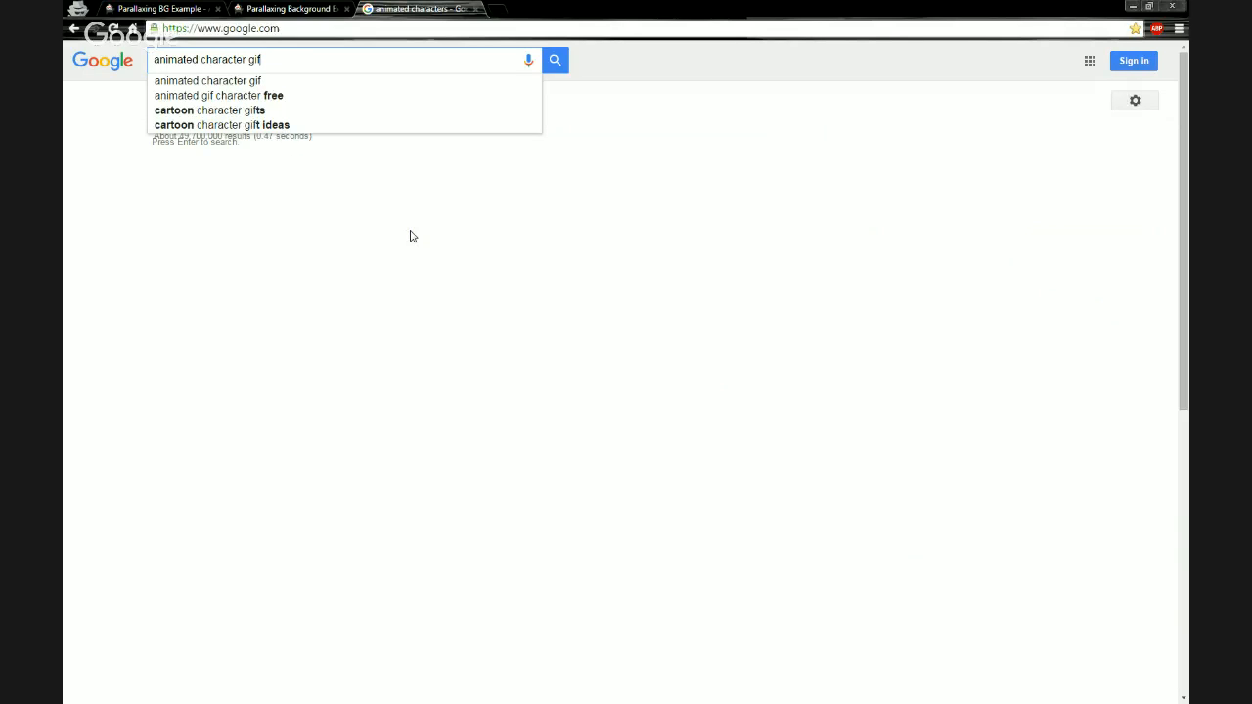
type("s")
key("Return")
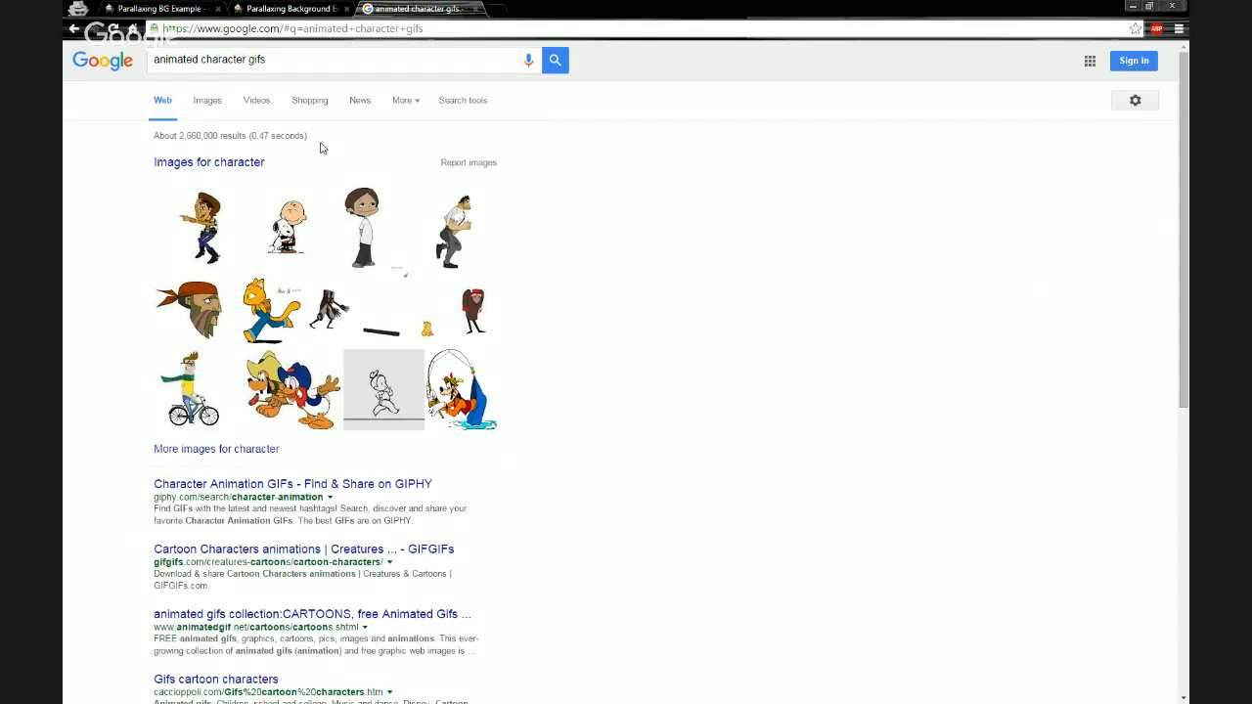
- Browse the image results, opening several running character GIFs to compare them
left_click(211, 104)
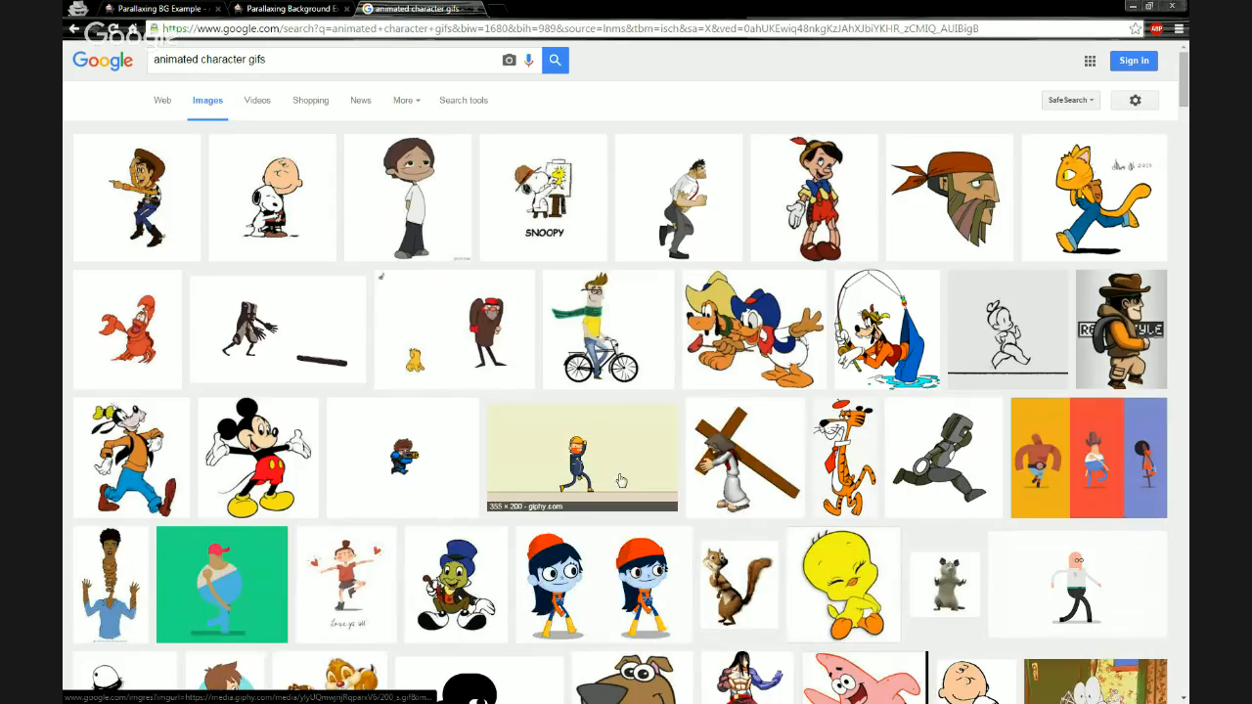
left_click(945, 462)
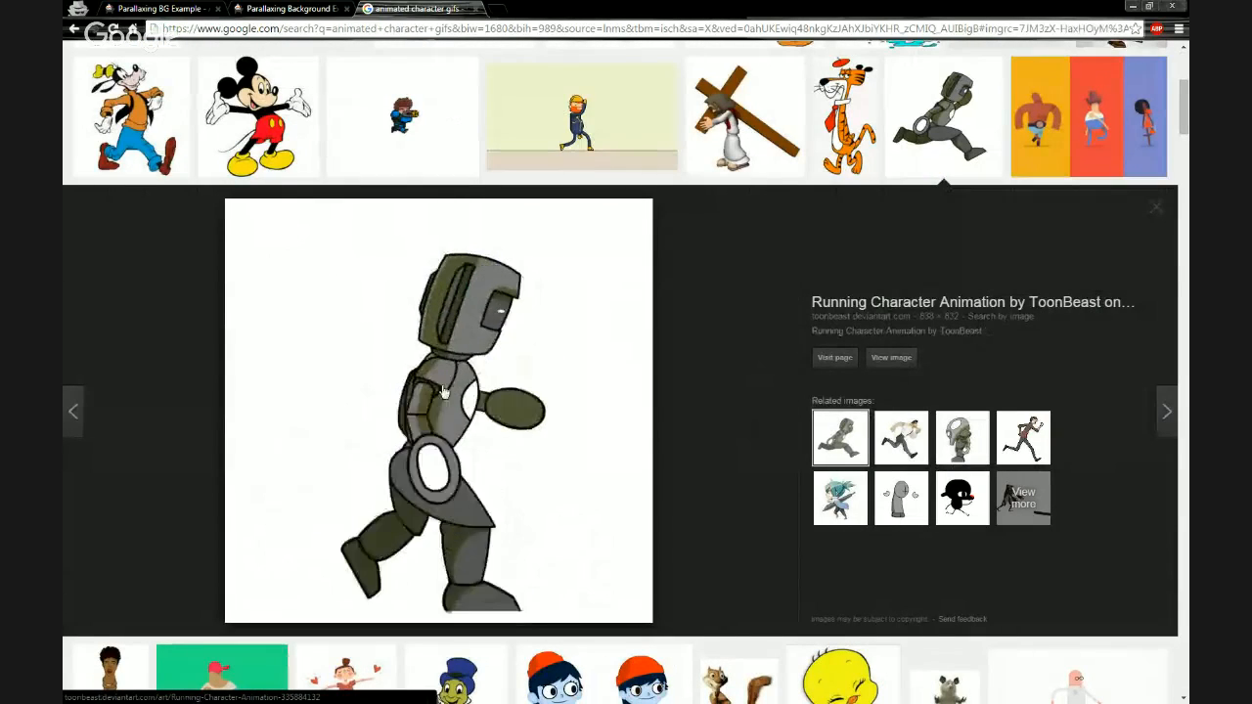
left_click(910, 453)
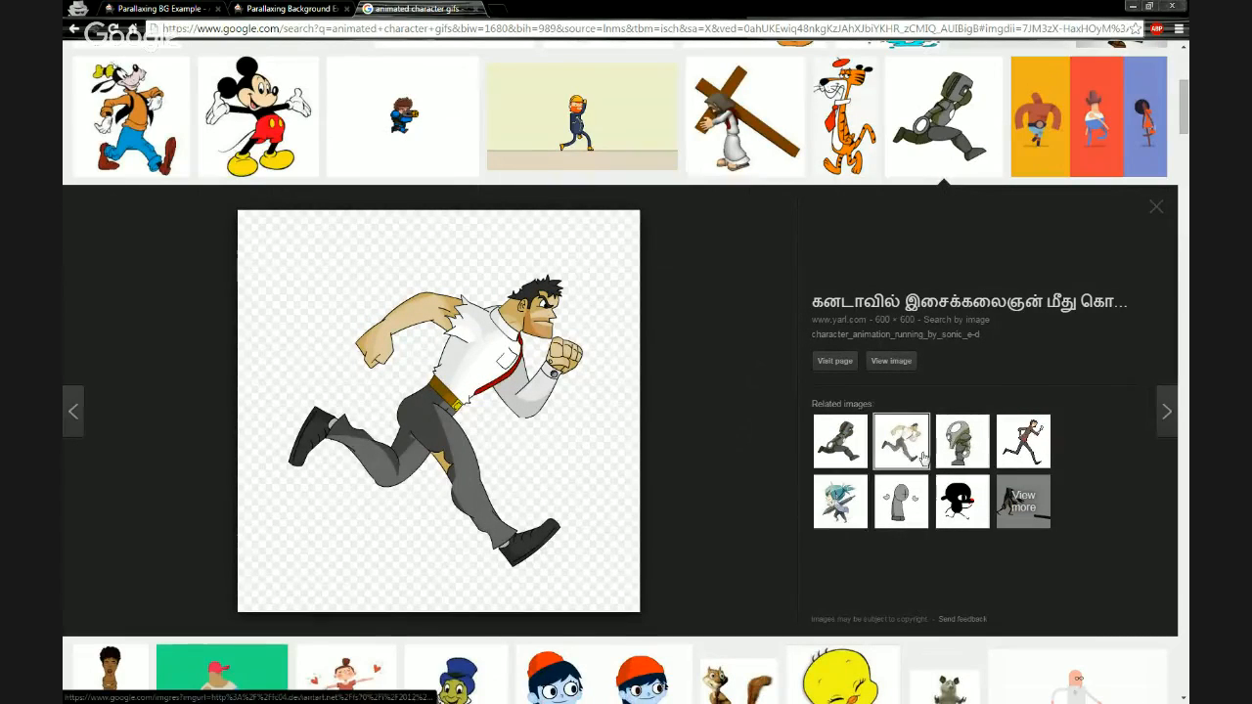
left_click(969, 442)
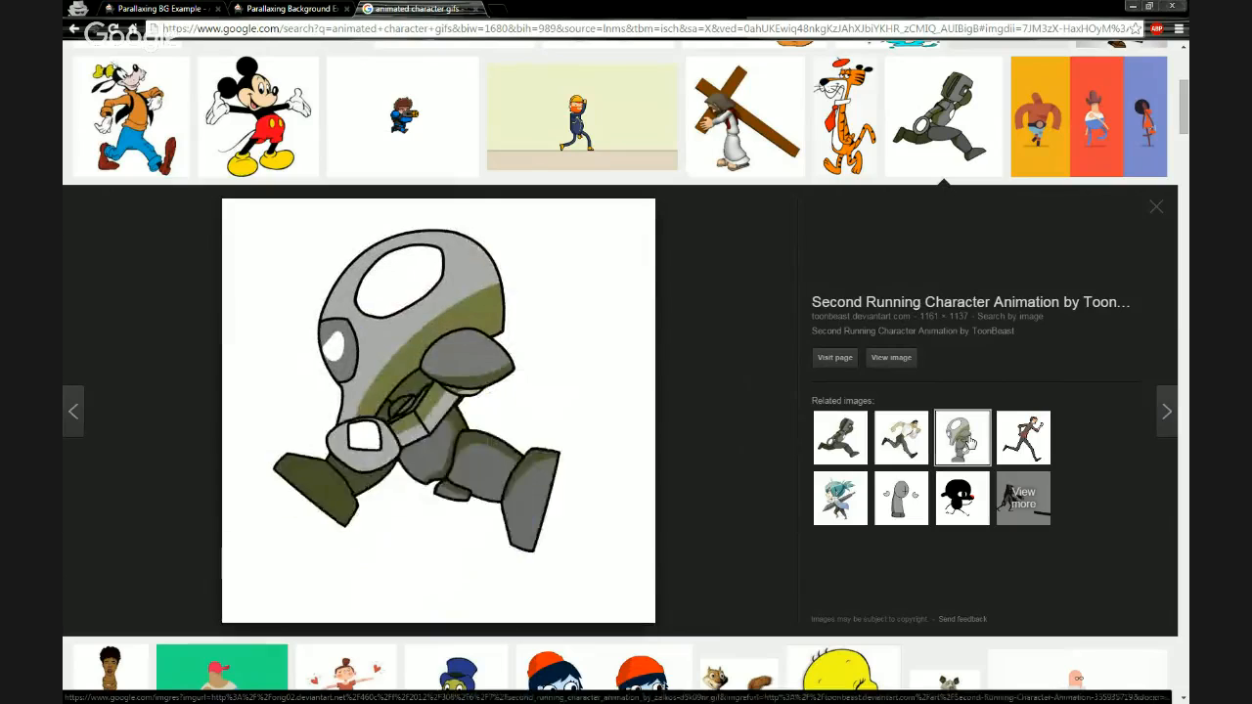
left_click(962, 496)
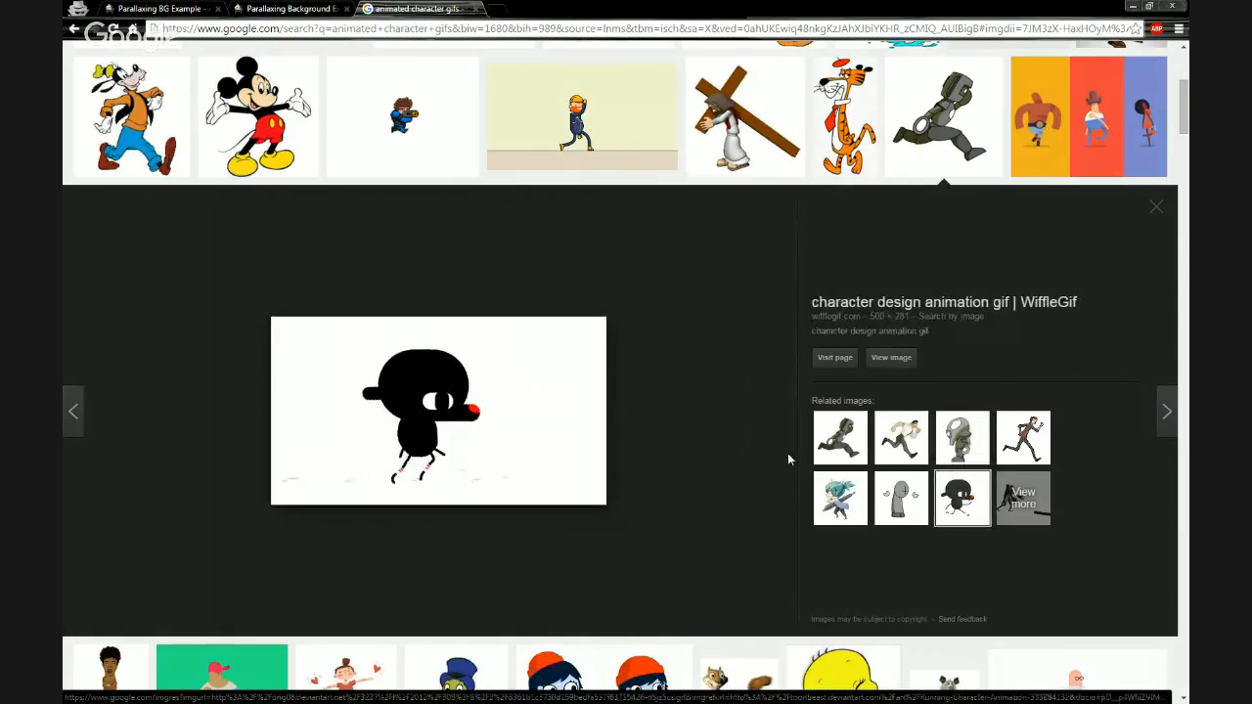
scroll(685, 440, "up", 3)
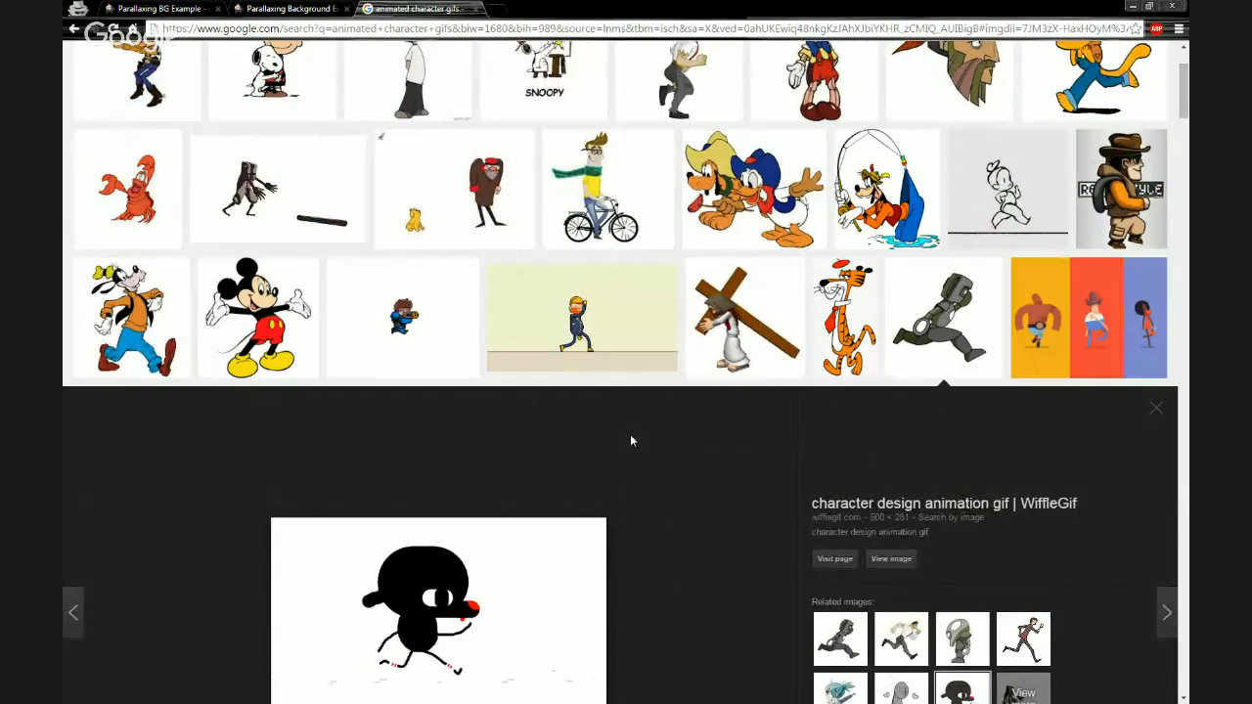
scroll(623, 445, "up", 2)
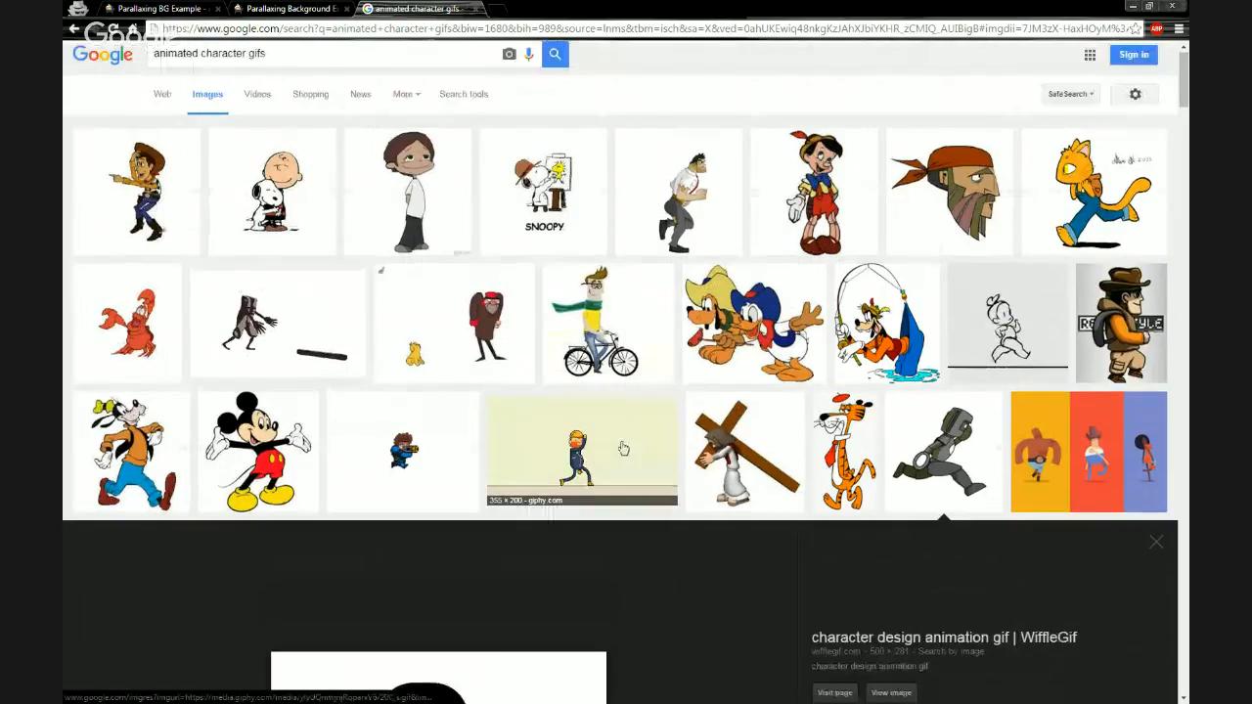
left_click(921, 189)
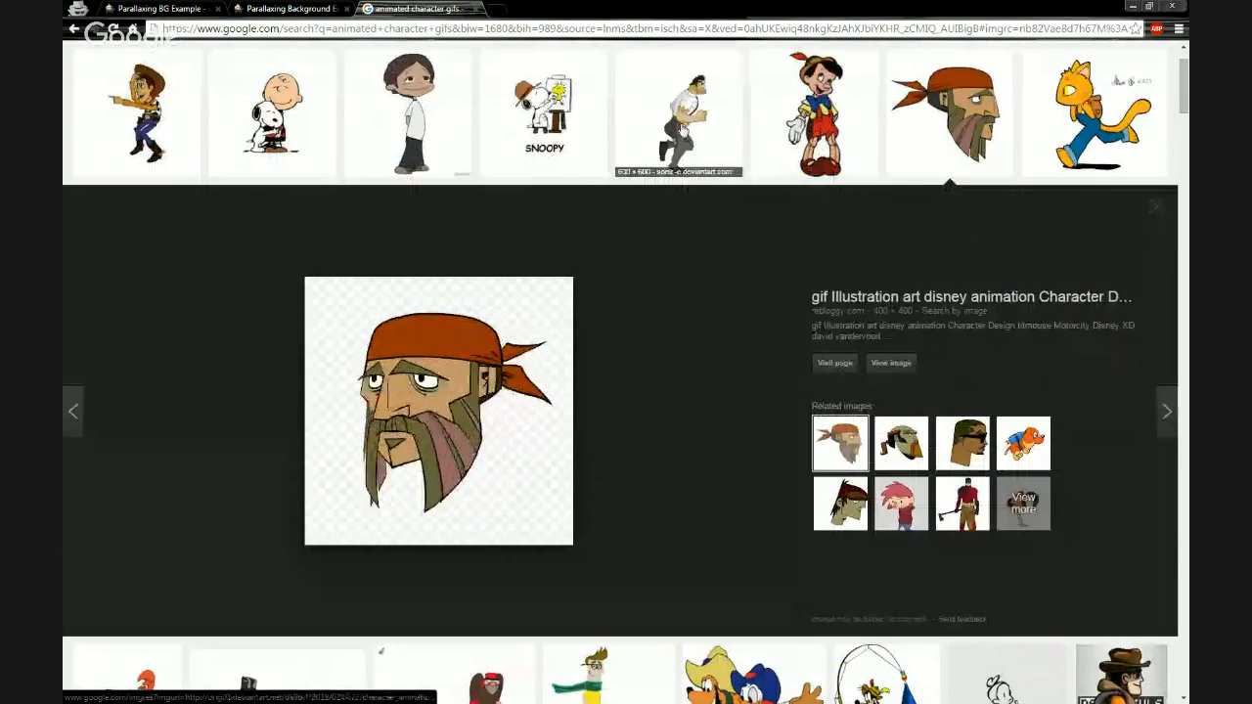
left_click(679, 127)
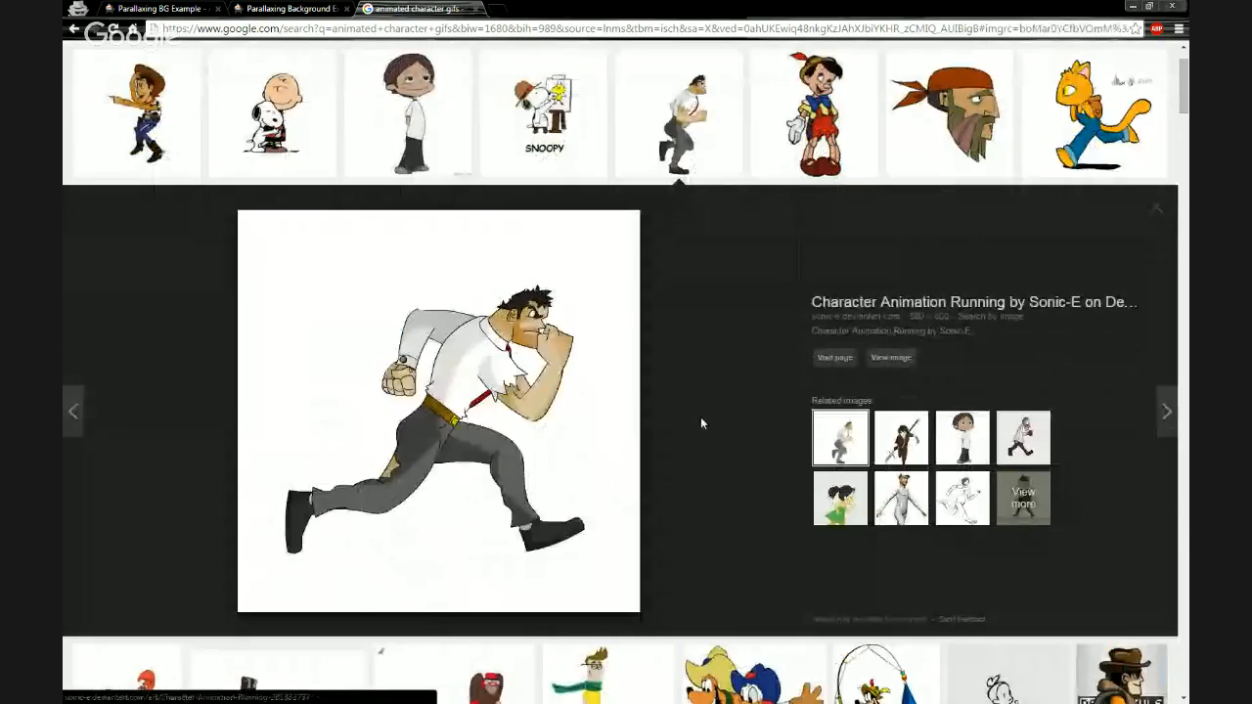
- Refine the image search to "animated character transparent gifs"
scroll(700, 423, "up", 1)
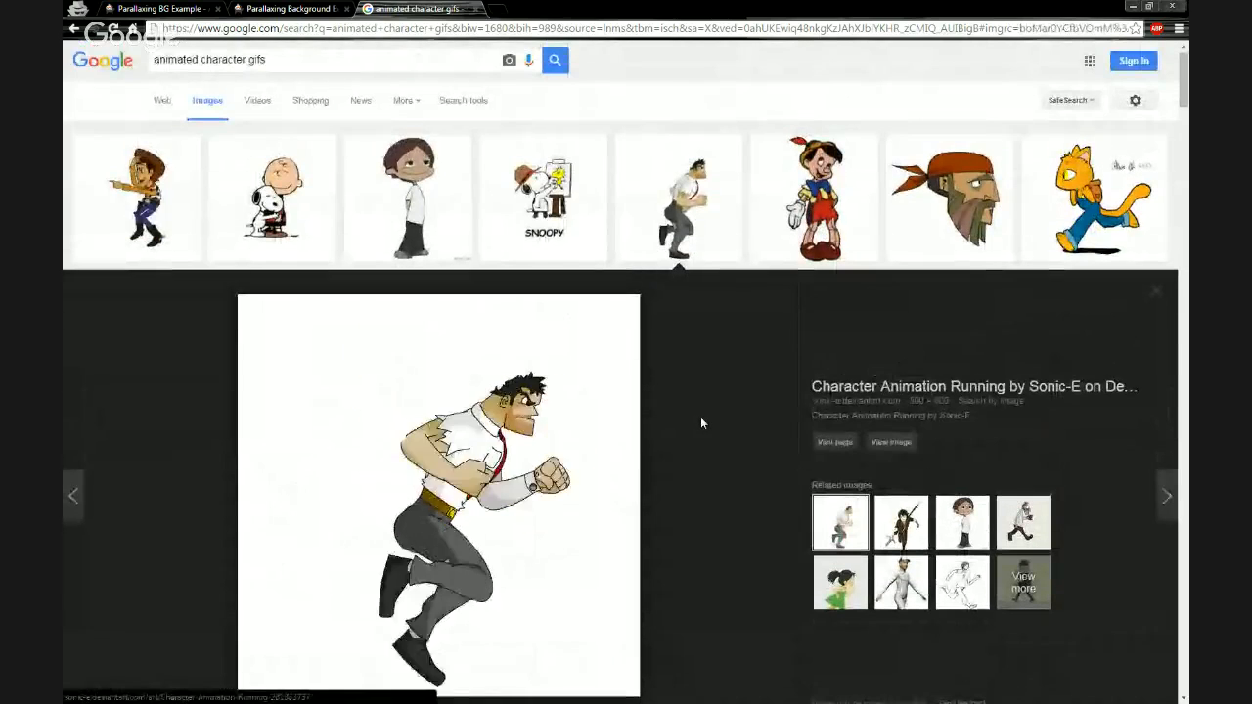
left_click(249, 60)
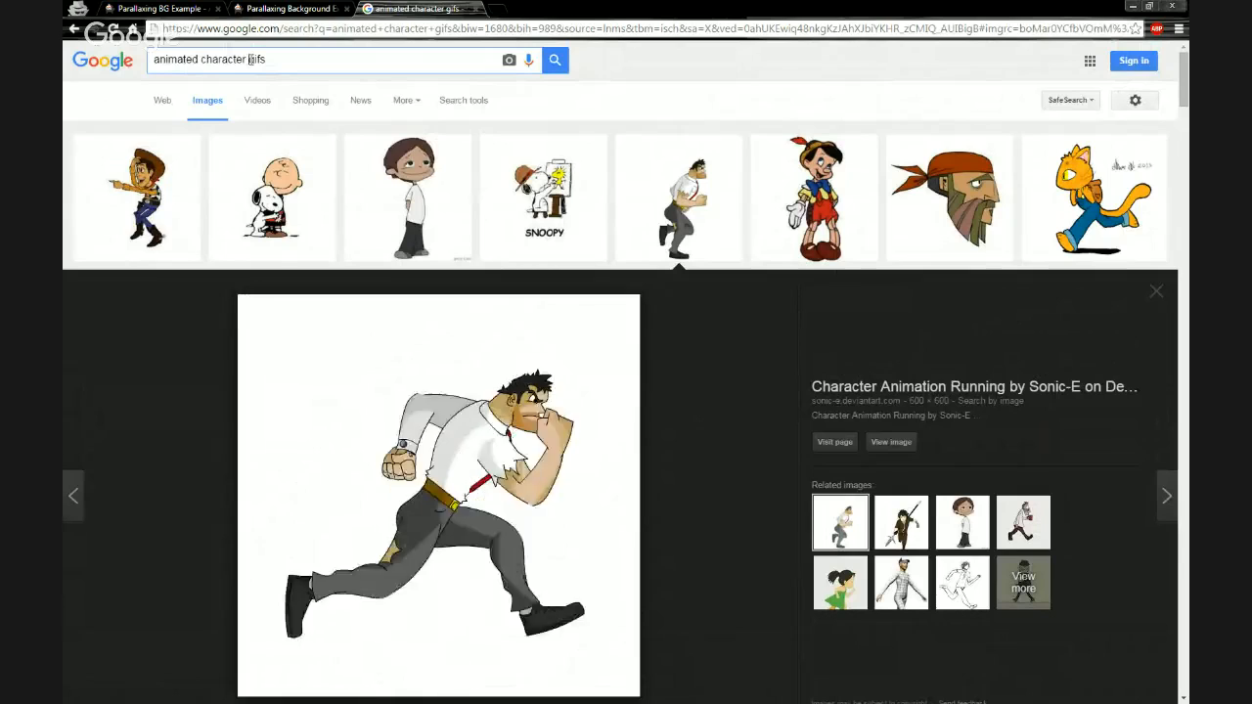
type("transpa")
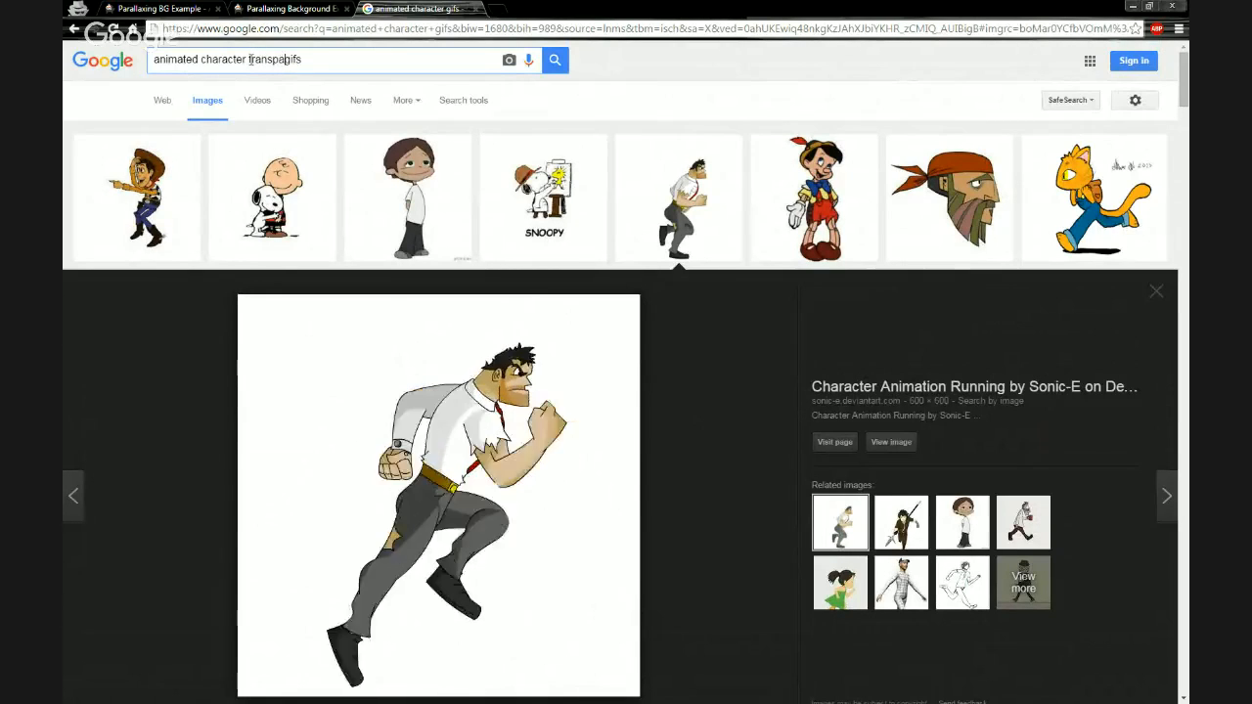
type("rent")
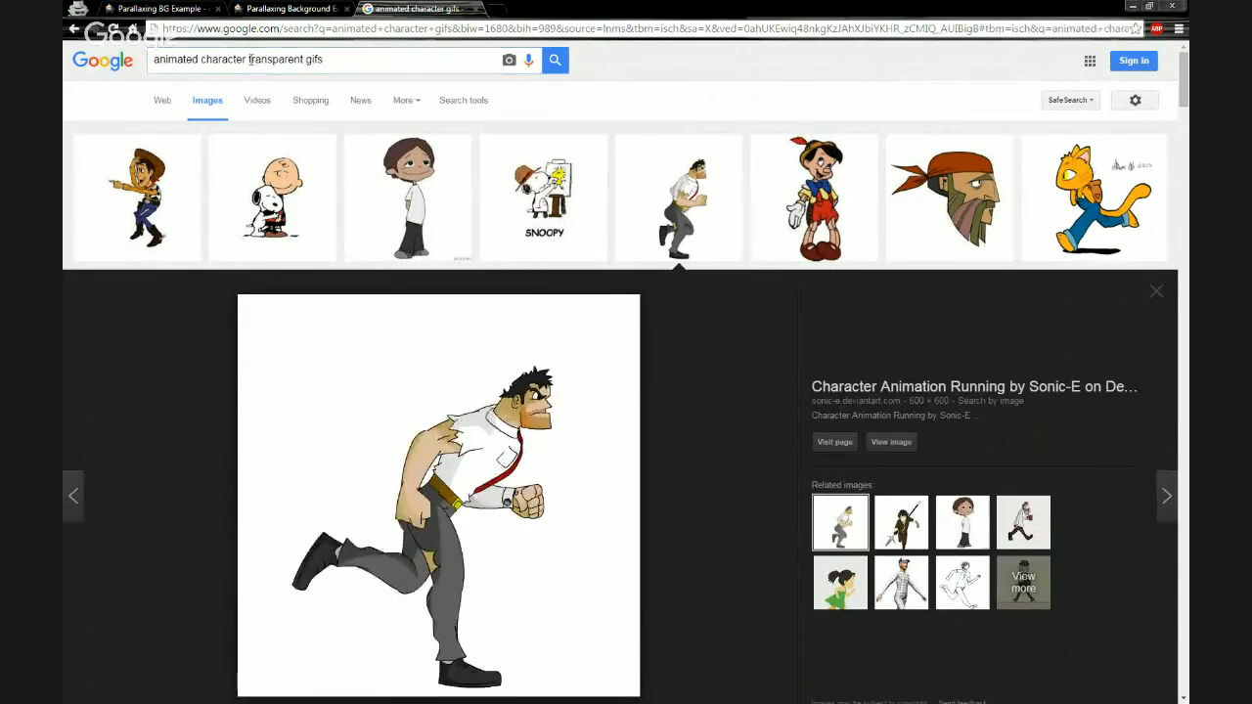
key("Return")
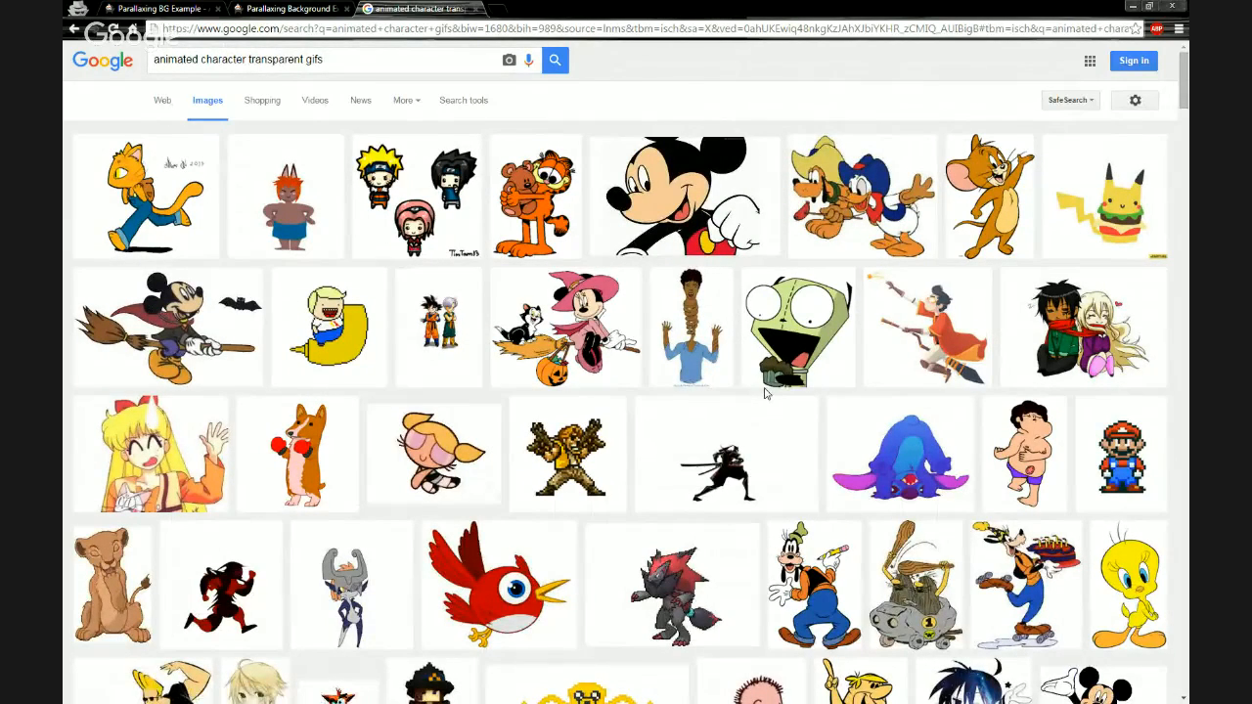
- Browse the transparent GIF results and related Lion King images to find a running character
scroll(765, 393, "down", 3)
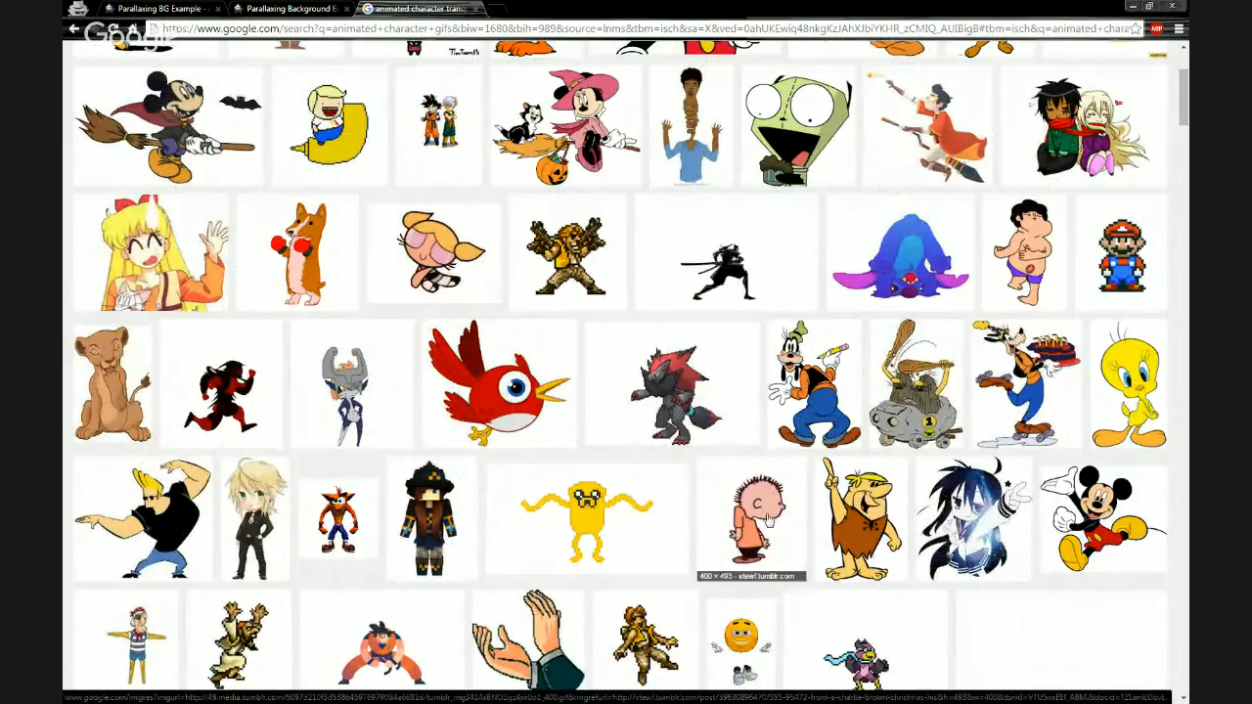
scroll(688, 421, "down", 3)
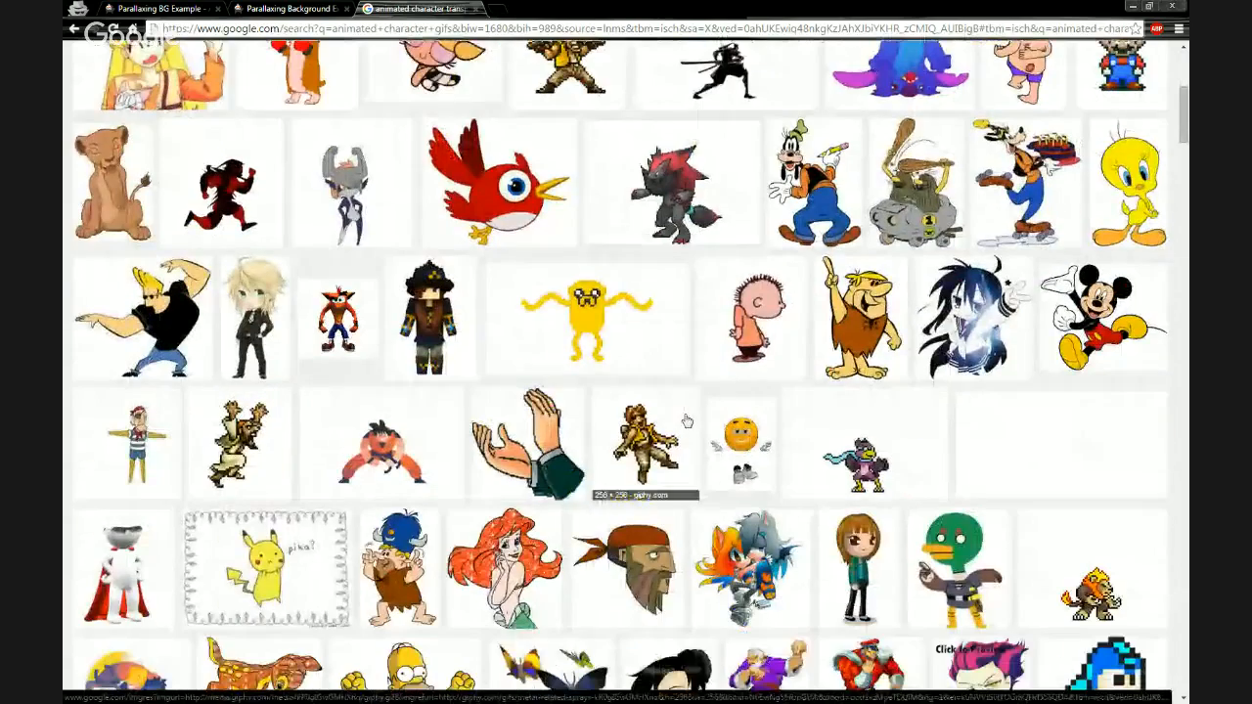
scroll(798, 479, "down", 1)
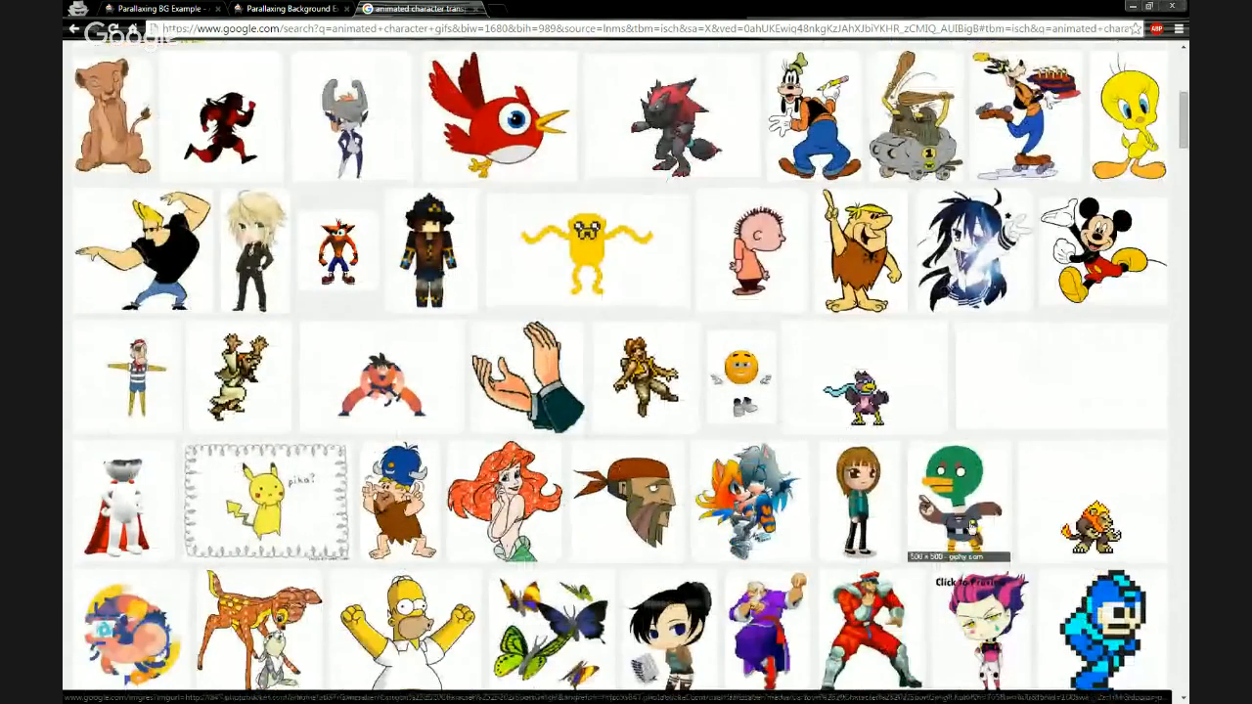
left_click(1059, 516)
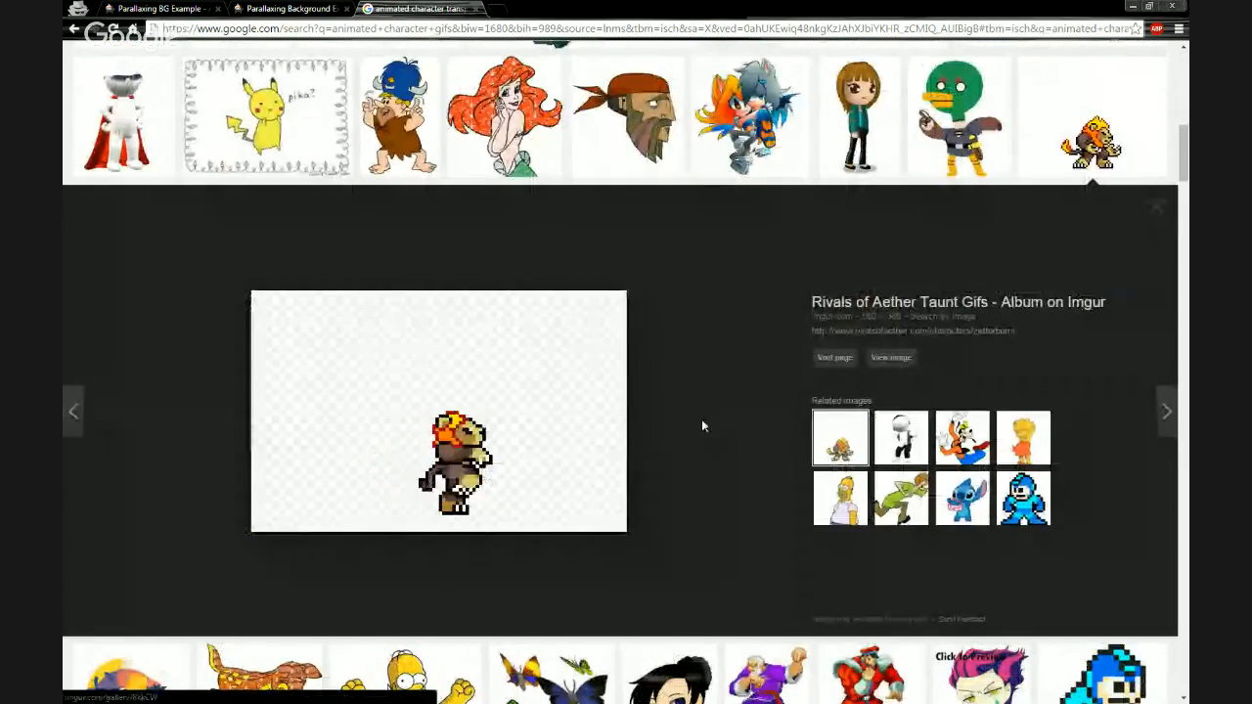
scroll(733, 430, "down", 4)
scroll(729, 430, "down", 2)
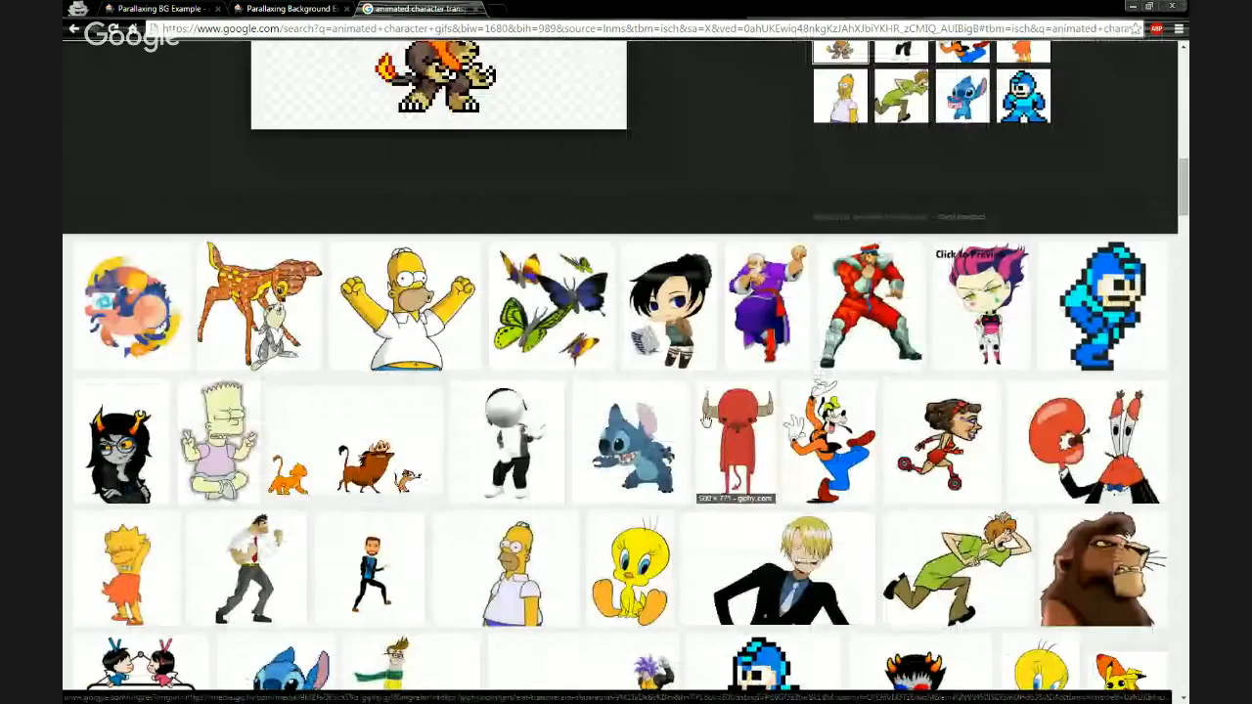
left_click(355, 440)
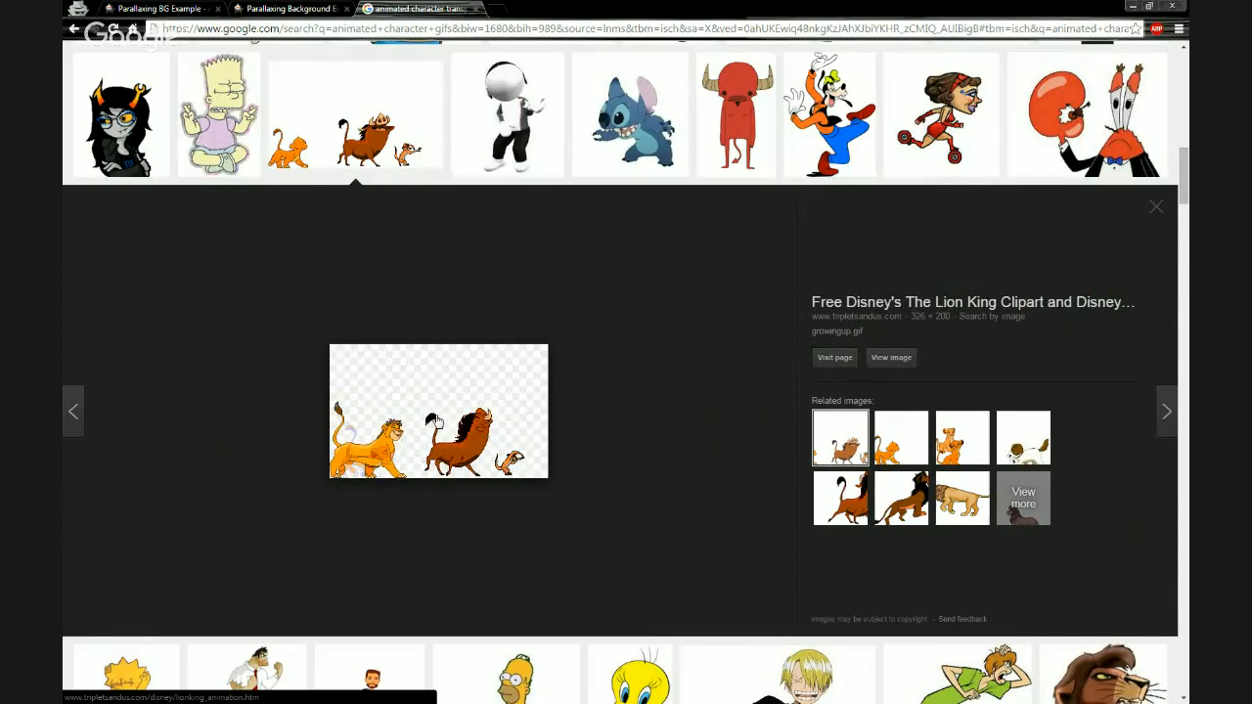
left_click(888, 452)
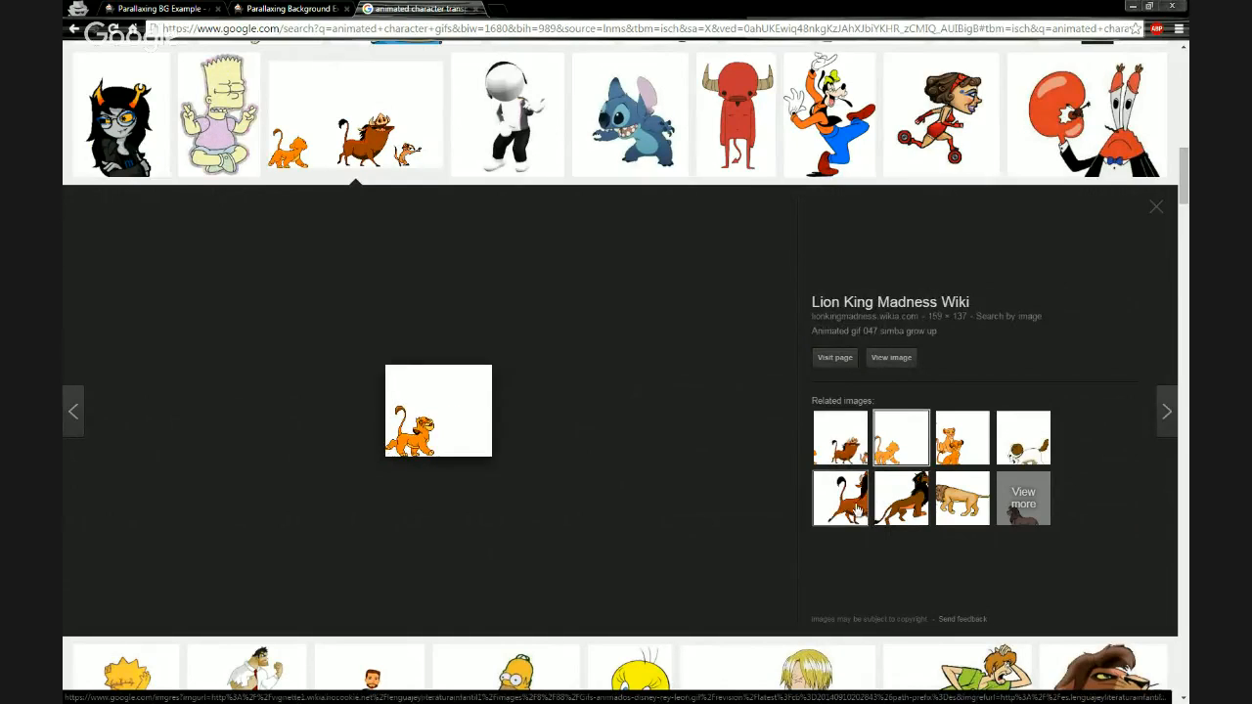
left_click(829, 507)
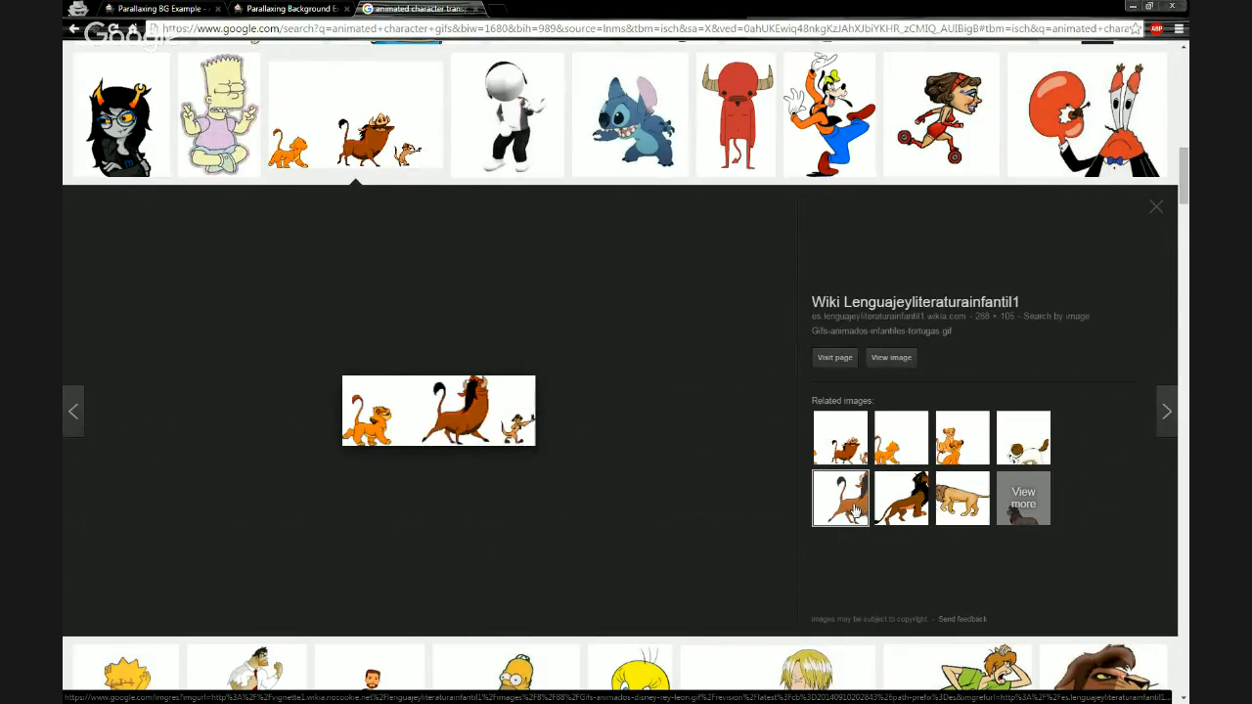
left_click(892, 508)
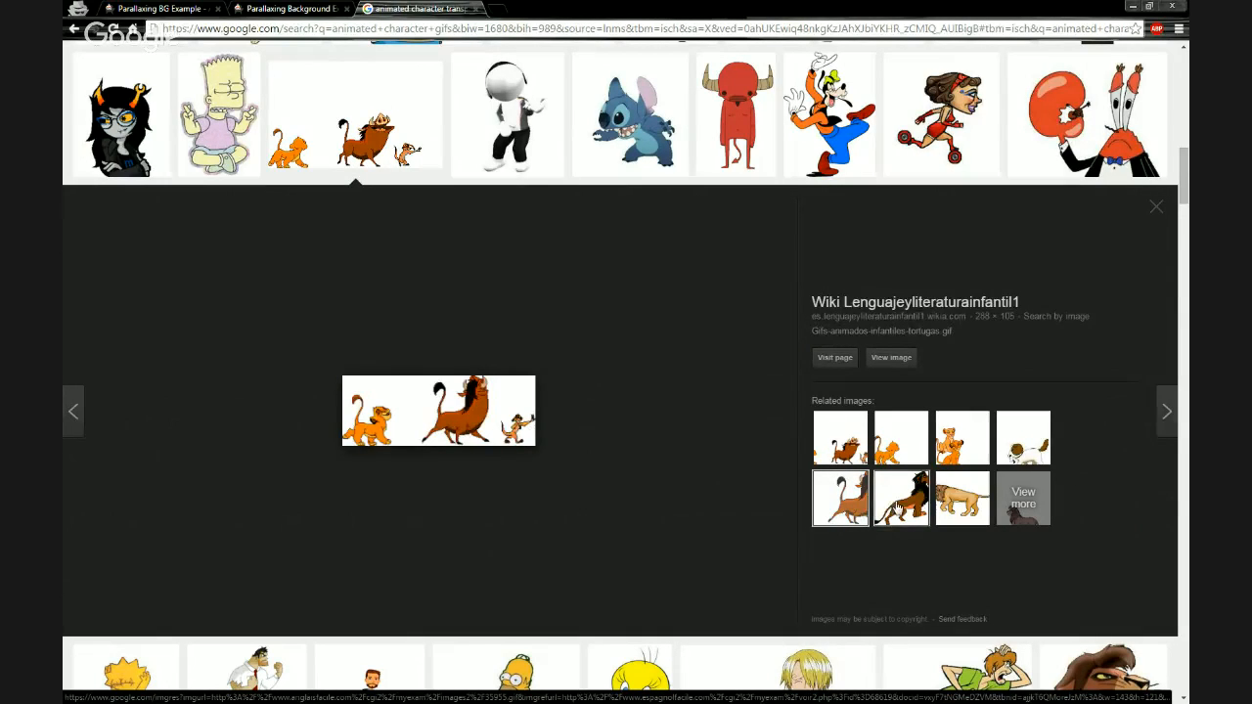
left_click(971, 501)
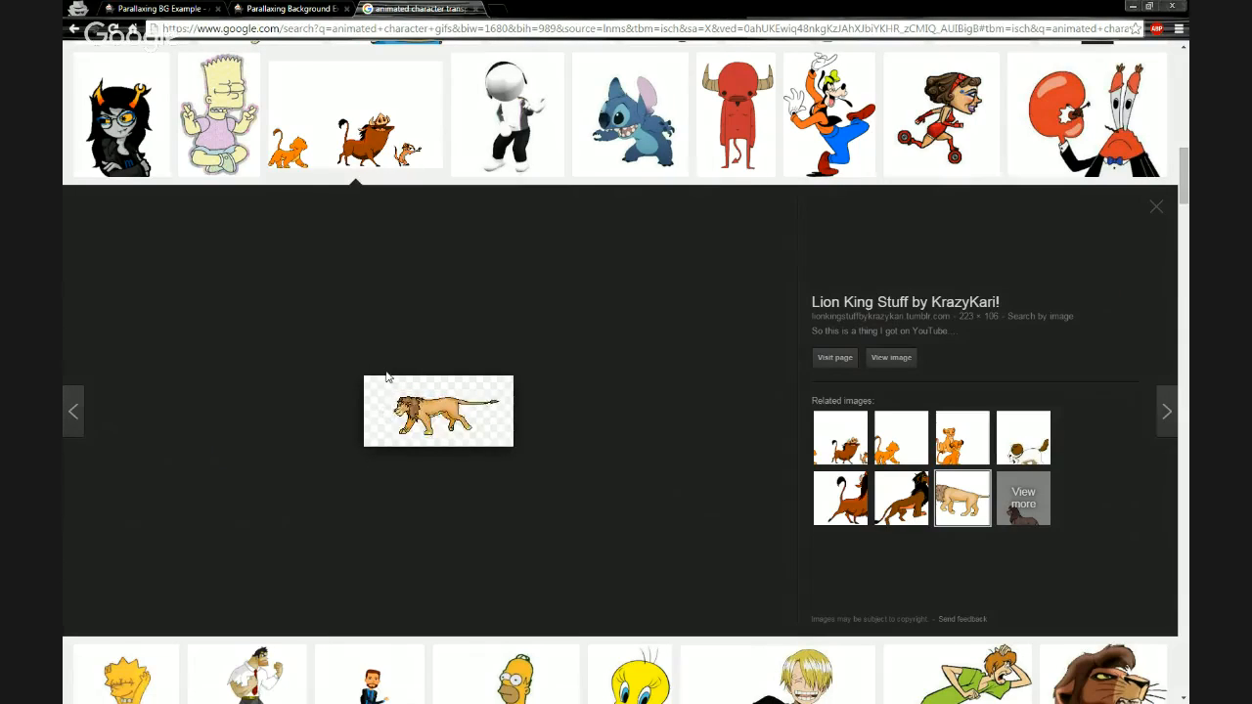
- Save the running lion GIF to the Webinar Files folder on the Desktop as "Lion running GIF Anim"
left_click(900, 363)
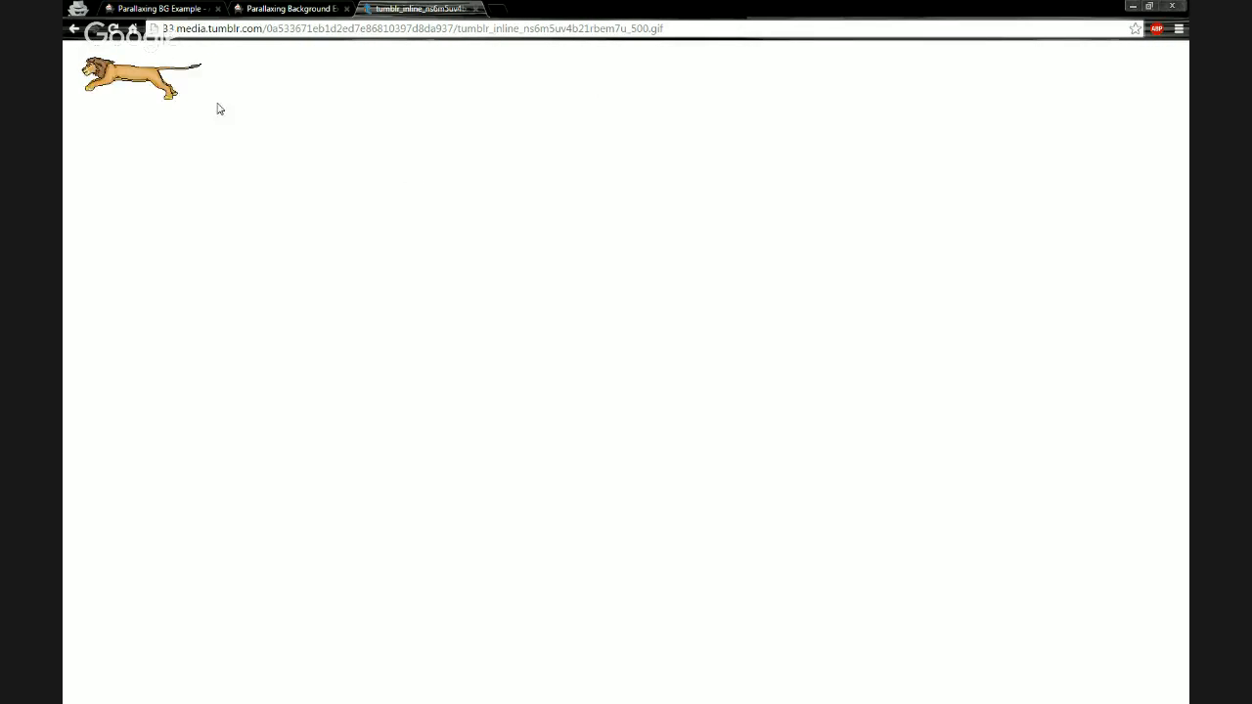
right_click(136, 85)
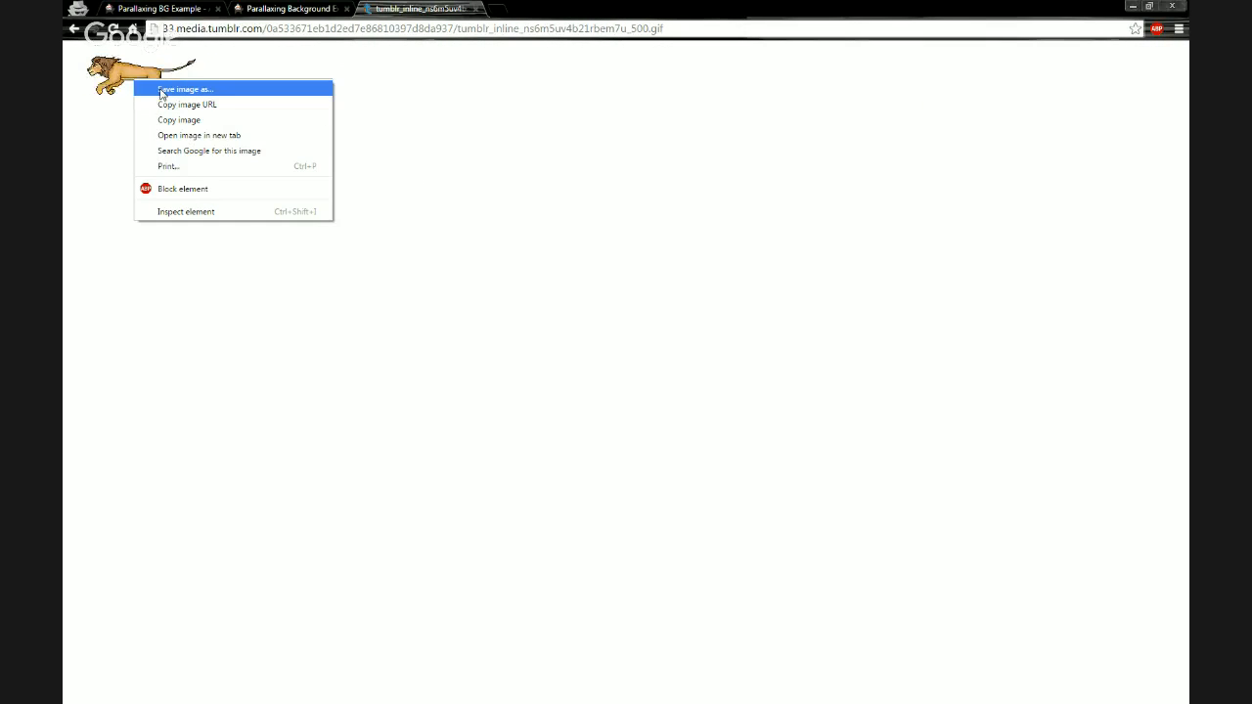
left_click(162, 90)
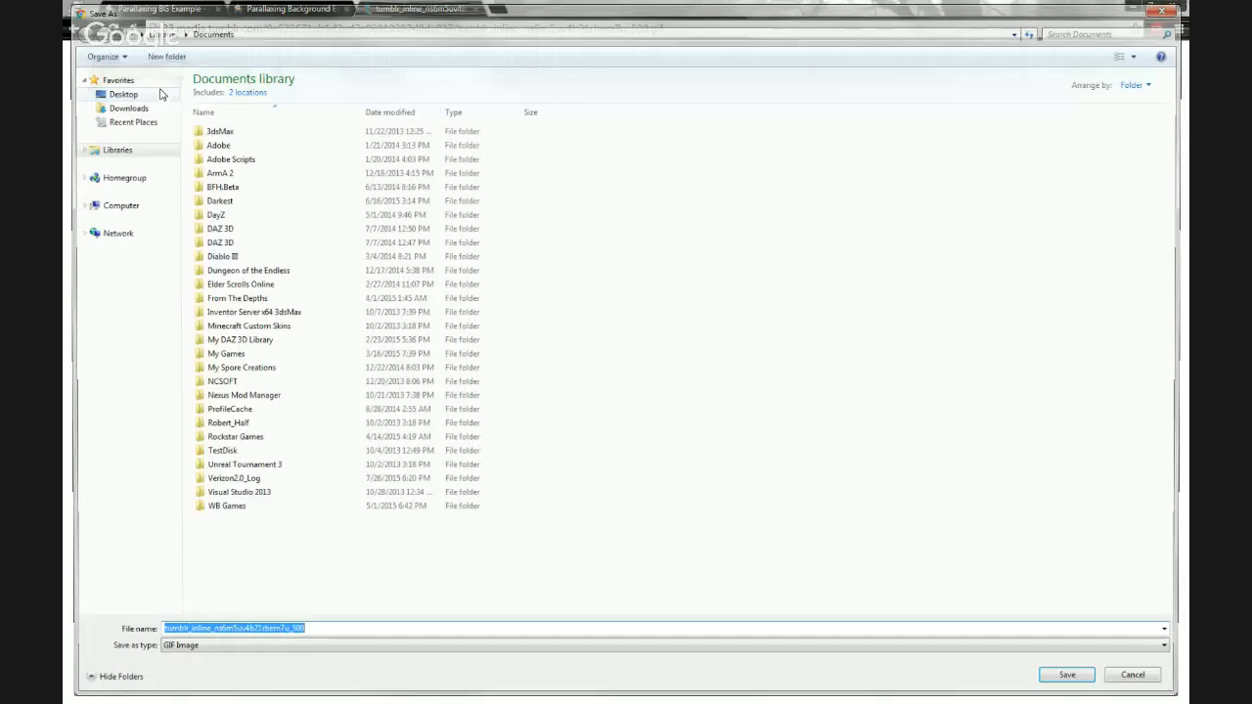
left_click(121, 105)
left_click(124, 93)
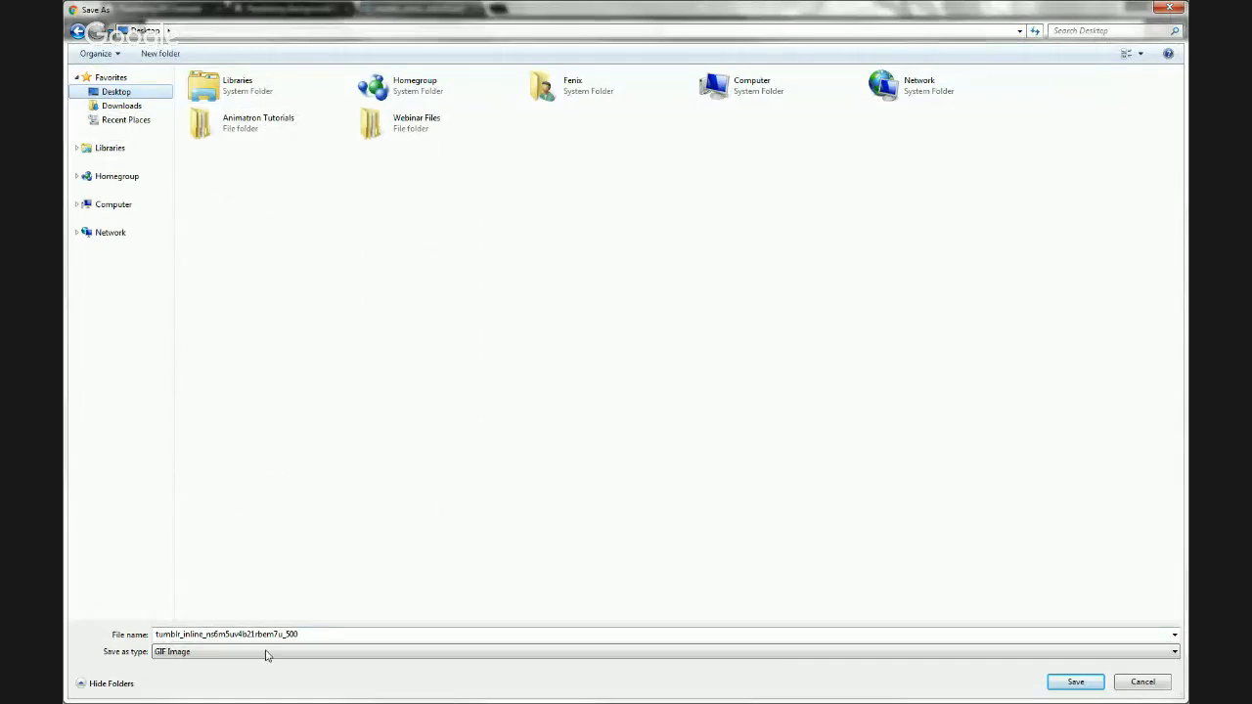
double_click(295, 634)
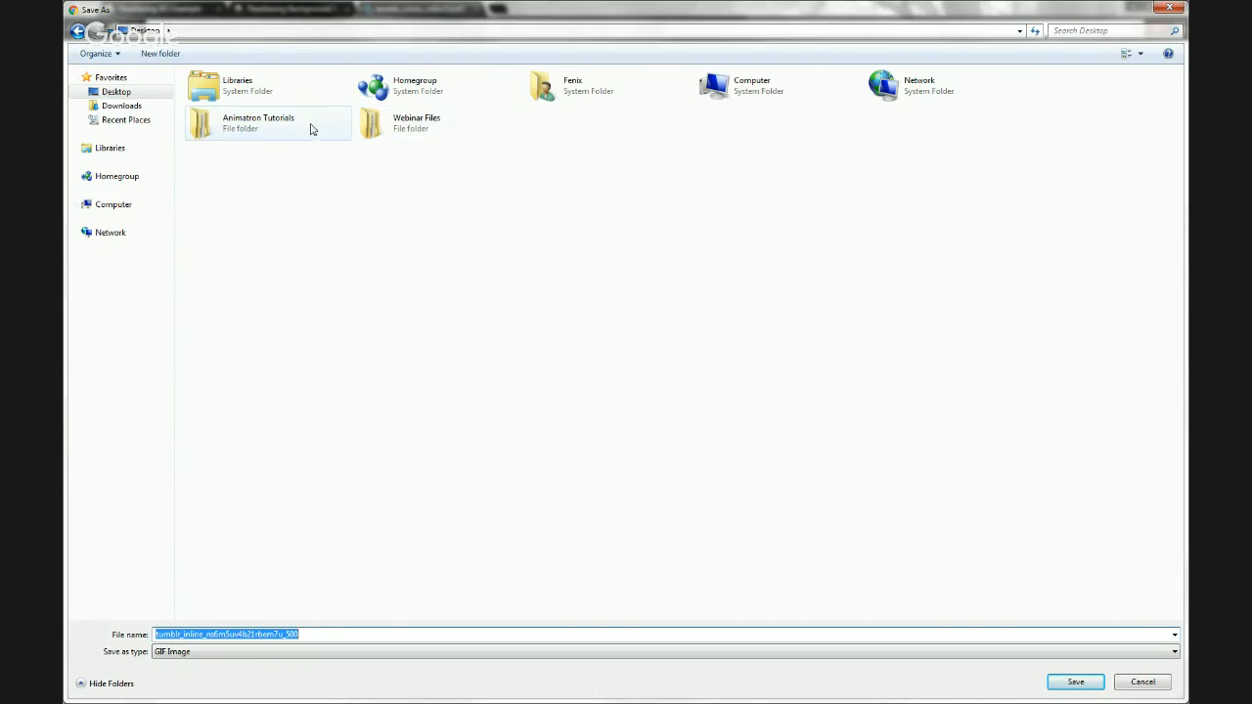
double_click(380, 132)
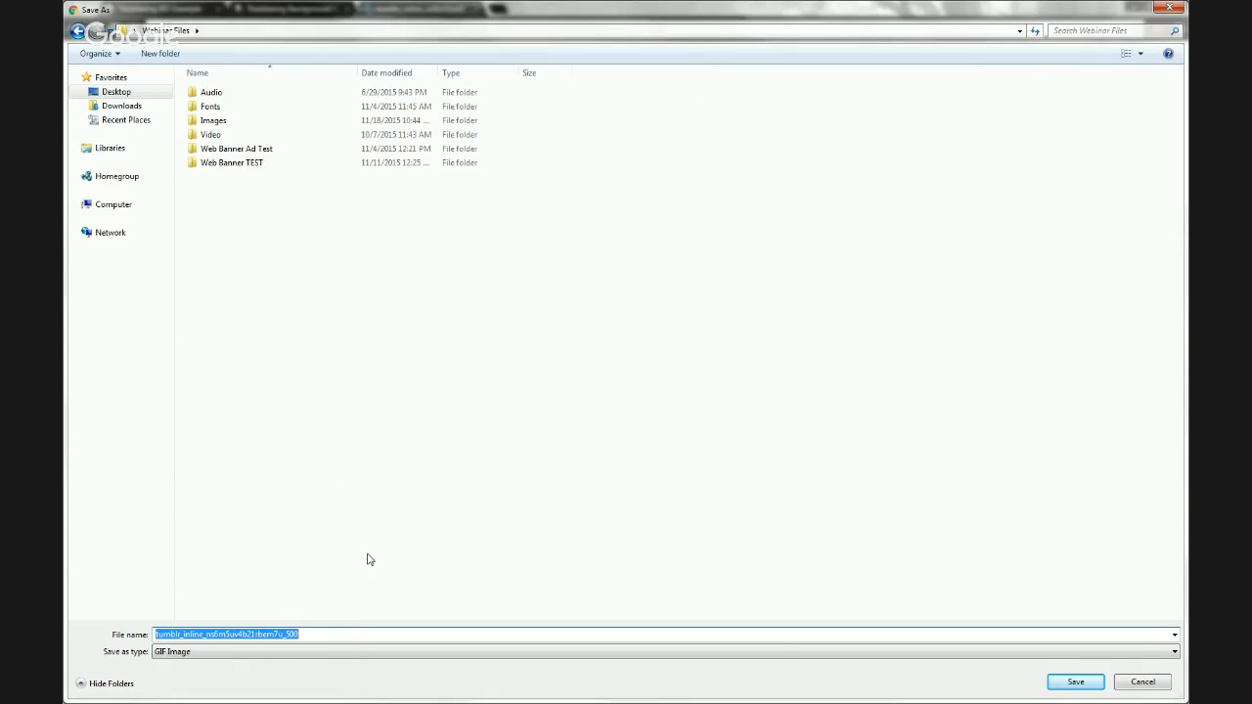
type("l")
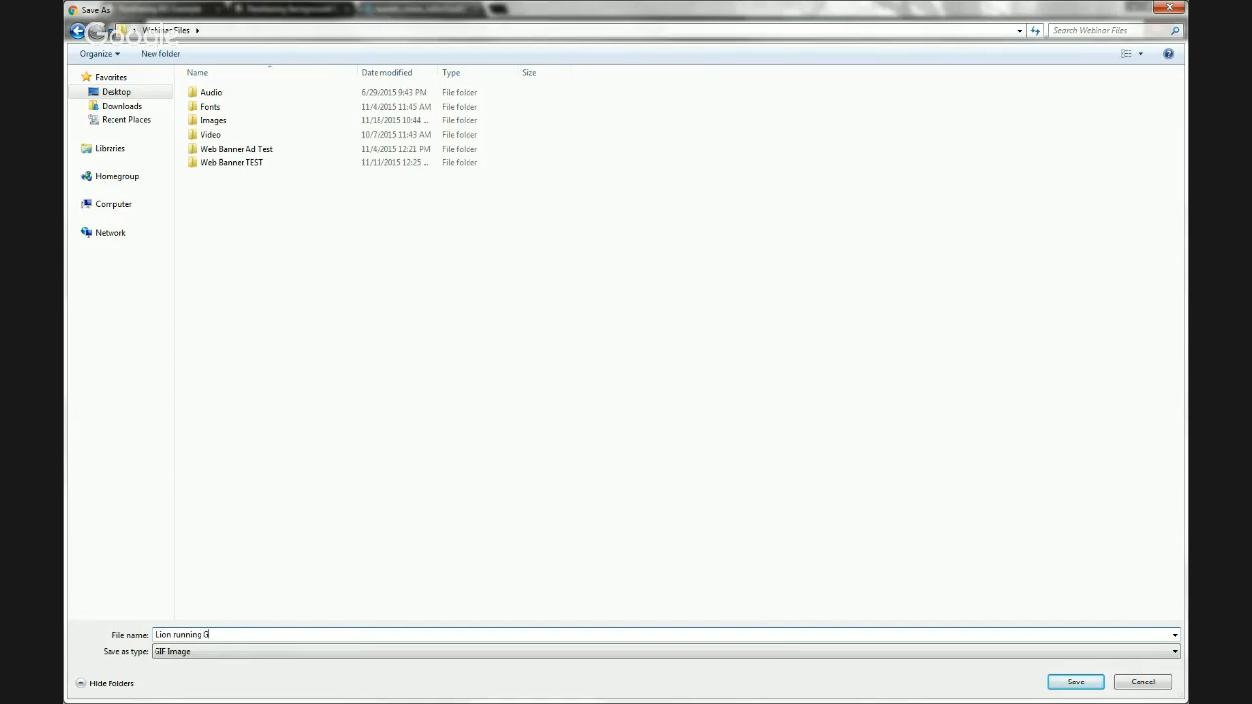
type("ion running GIF Anim")
key("Return")
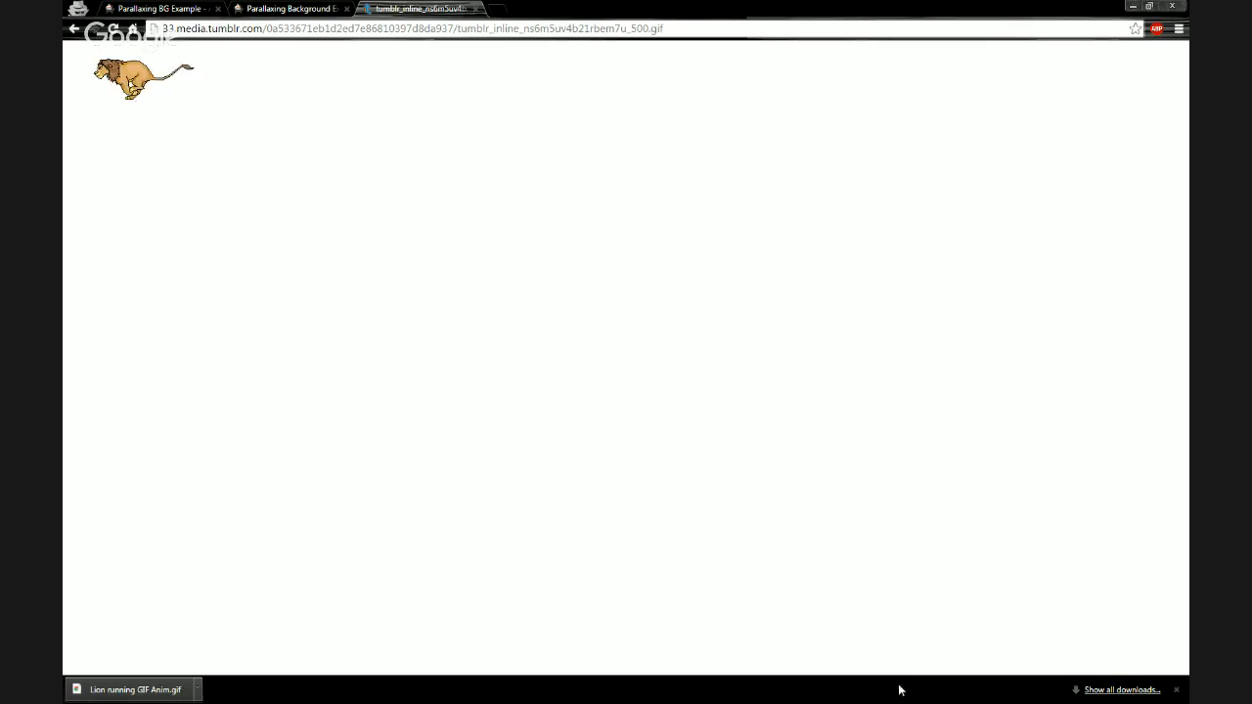
left_click(1175, 691)
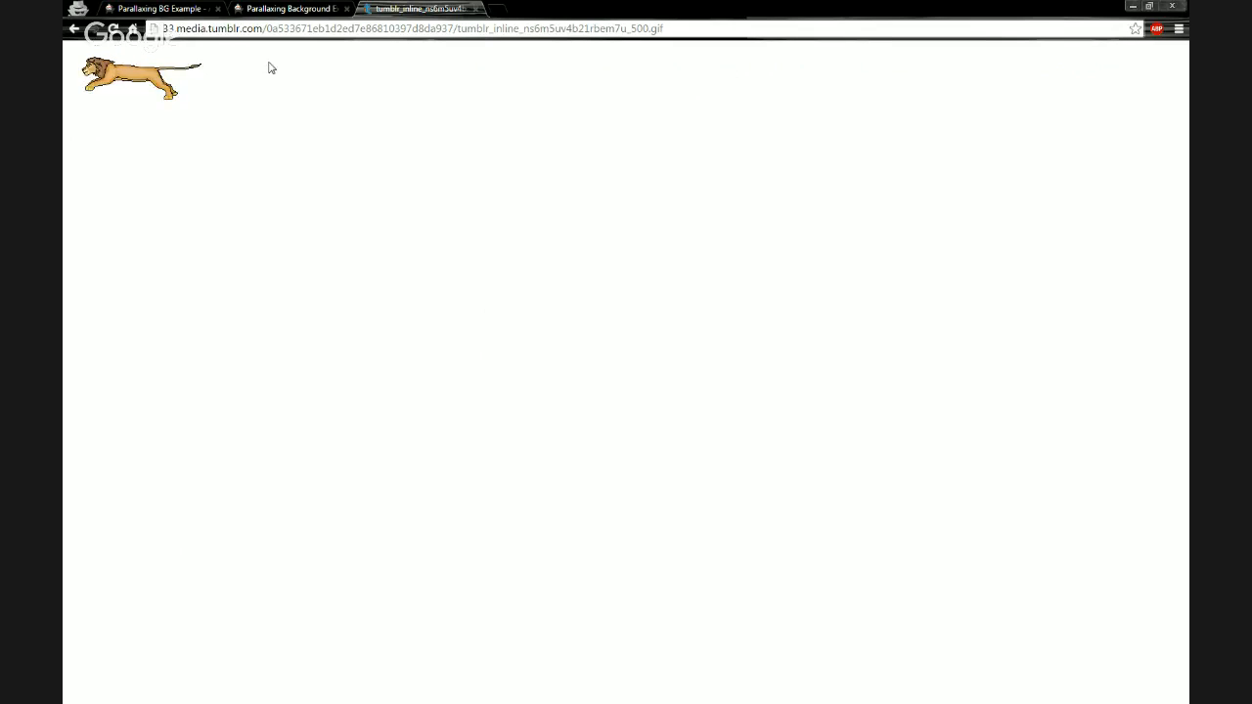
- Open ezgif.com in a new tab
left_click(501, 12)
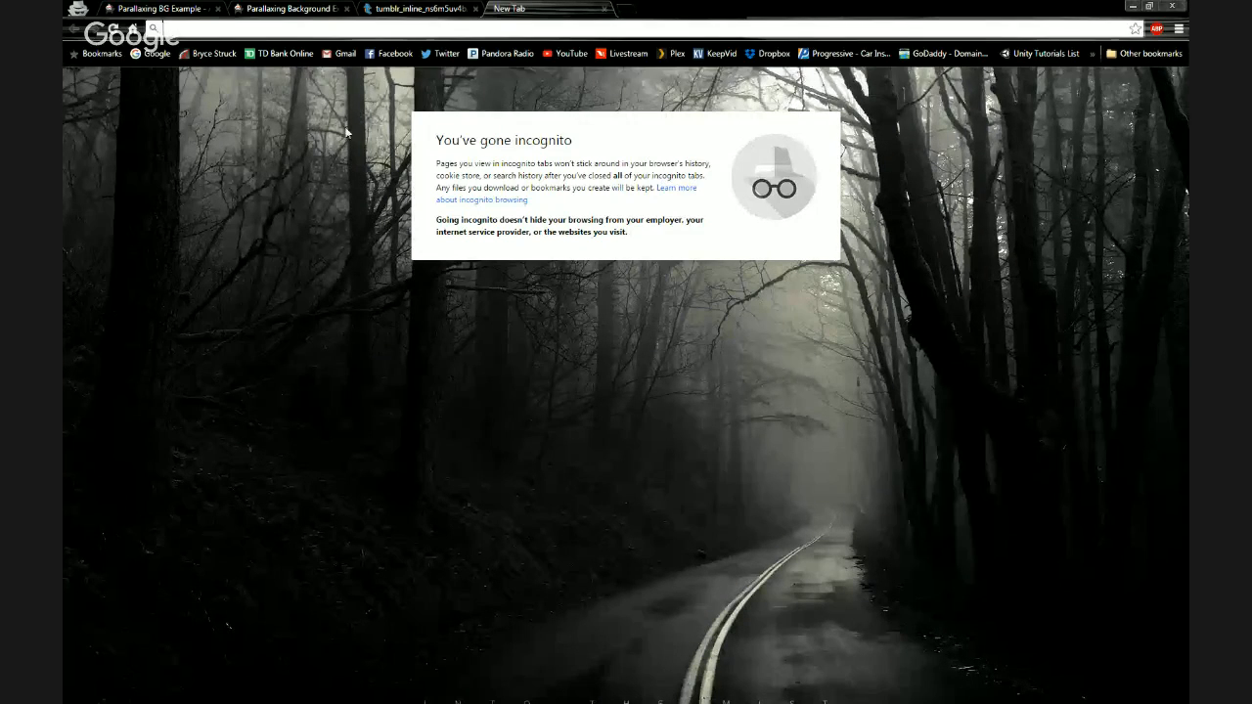
type("ezgif.c")
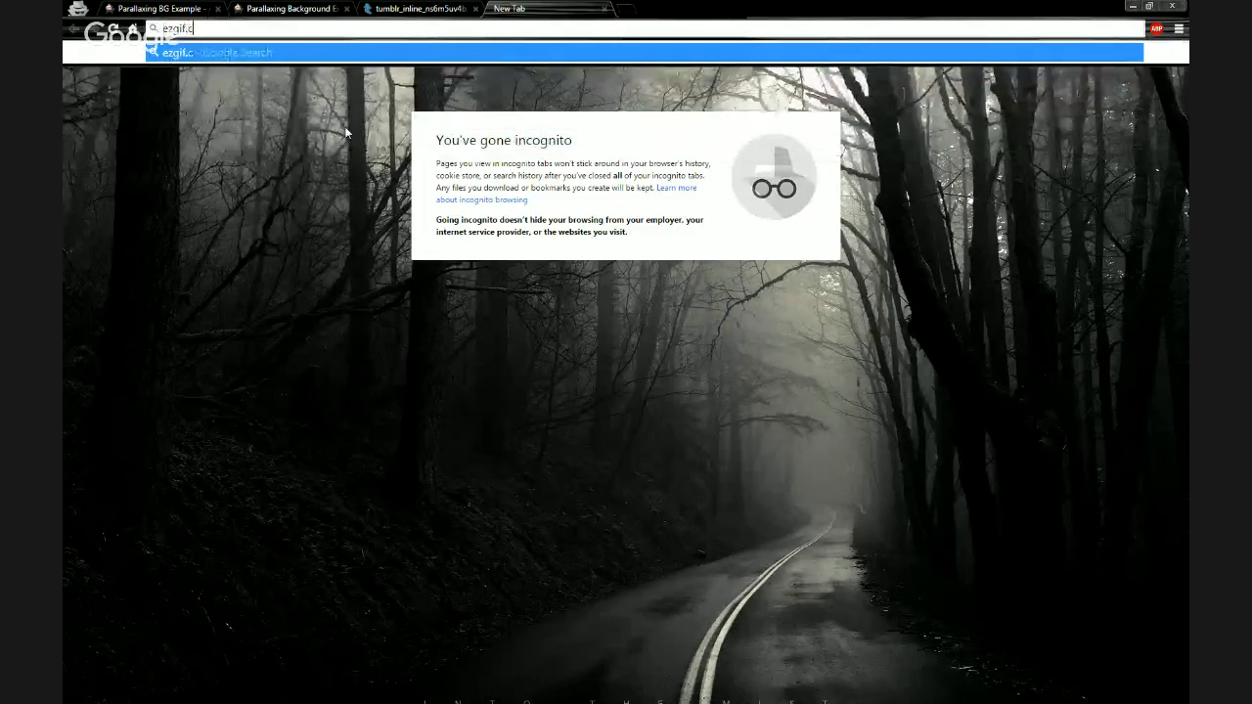
type("om")
key("Return")
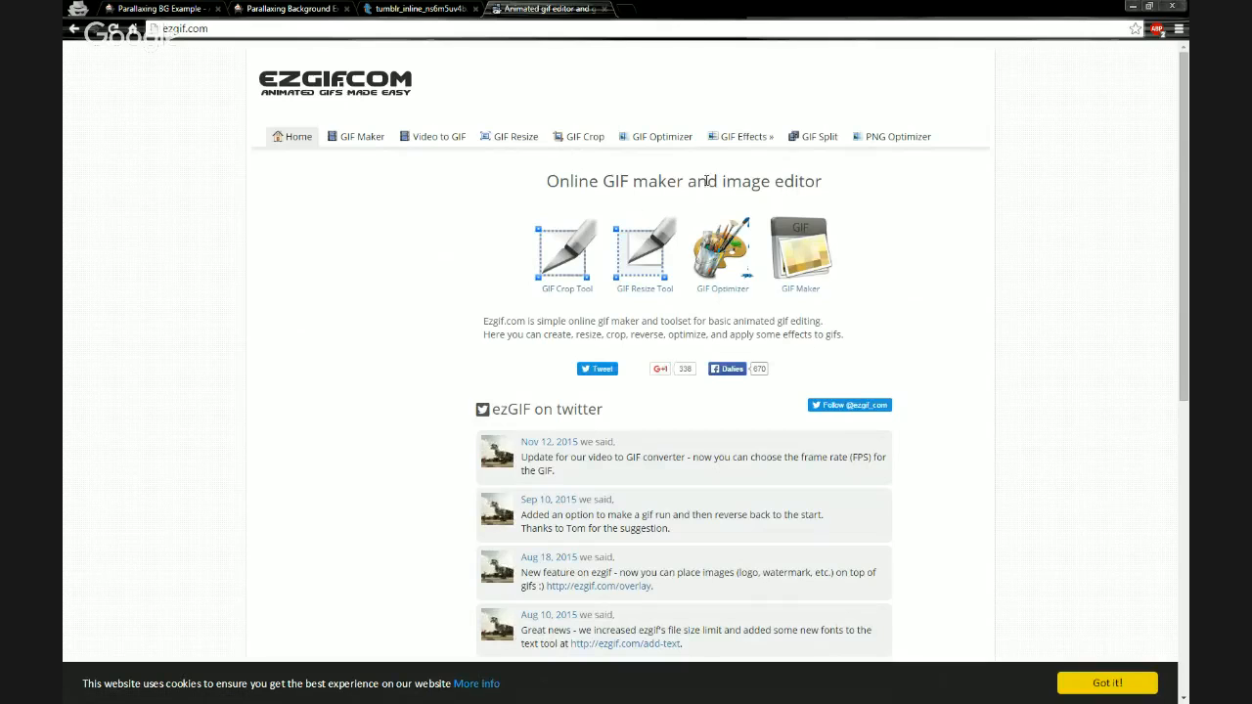
- Upload the saved "Lion running GIF Anim" file to the GIF Split frame extractor
left_click(813, 147)
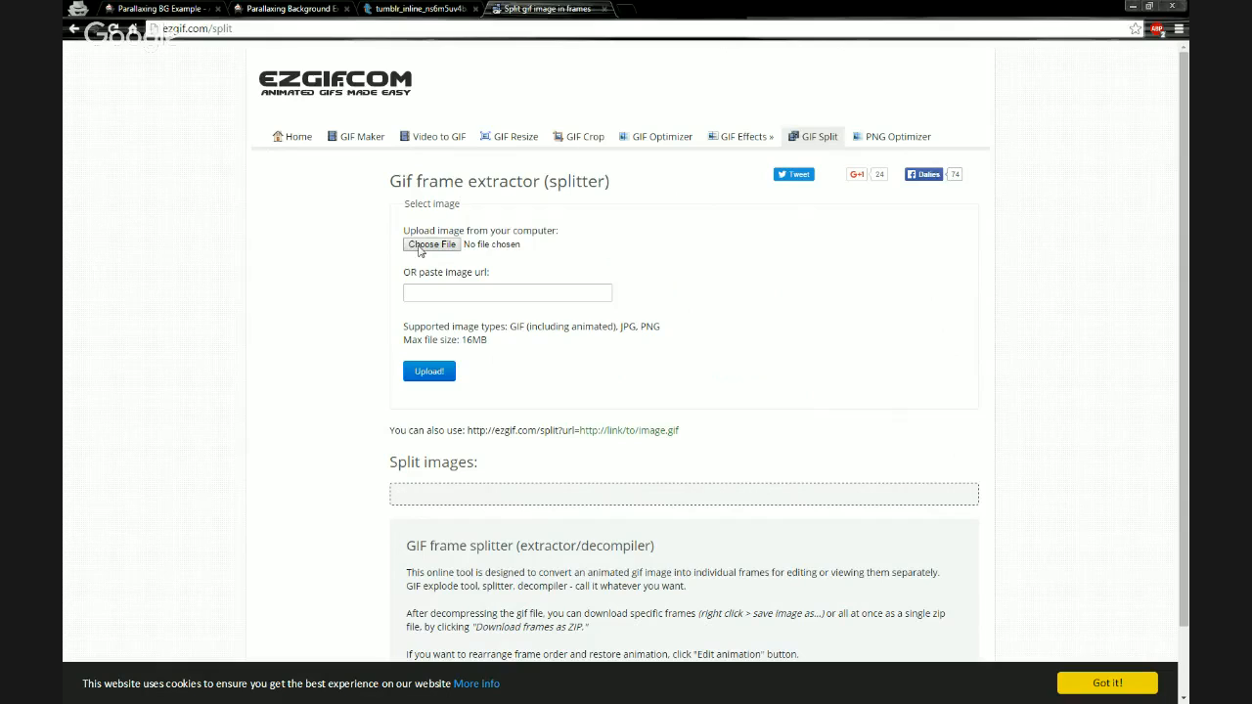
left_click(418, 245)
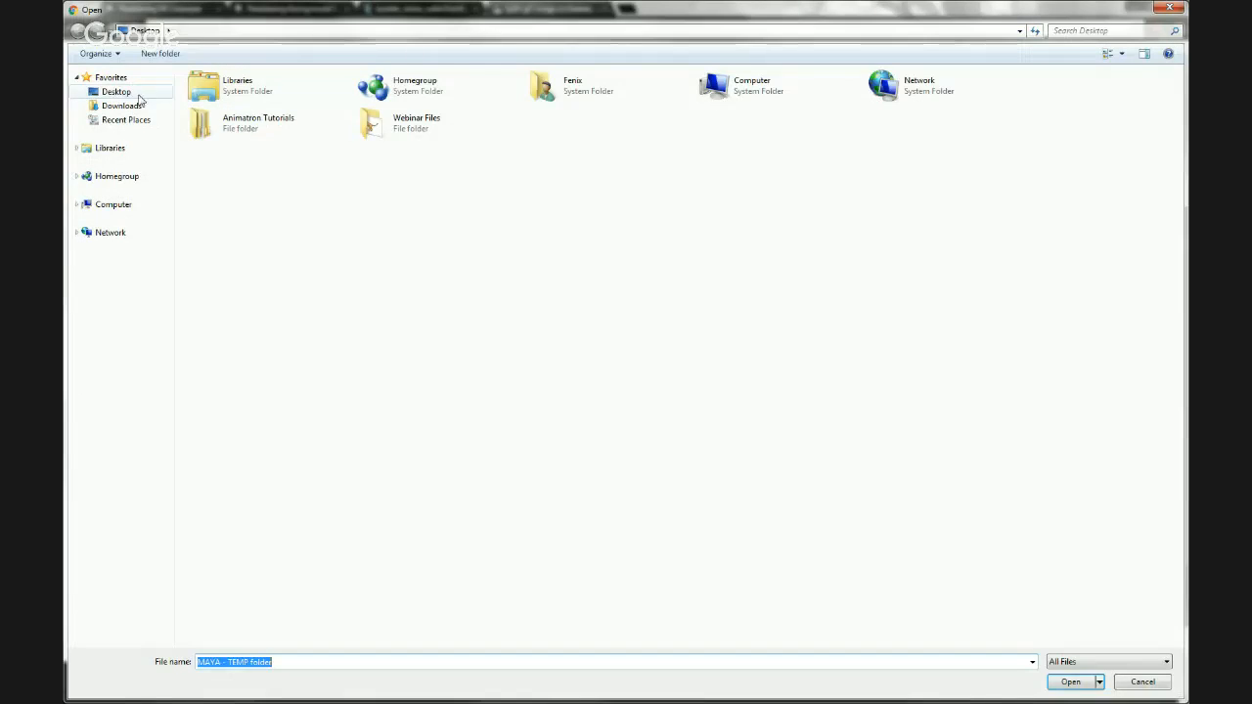
double_click(401, 128)
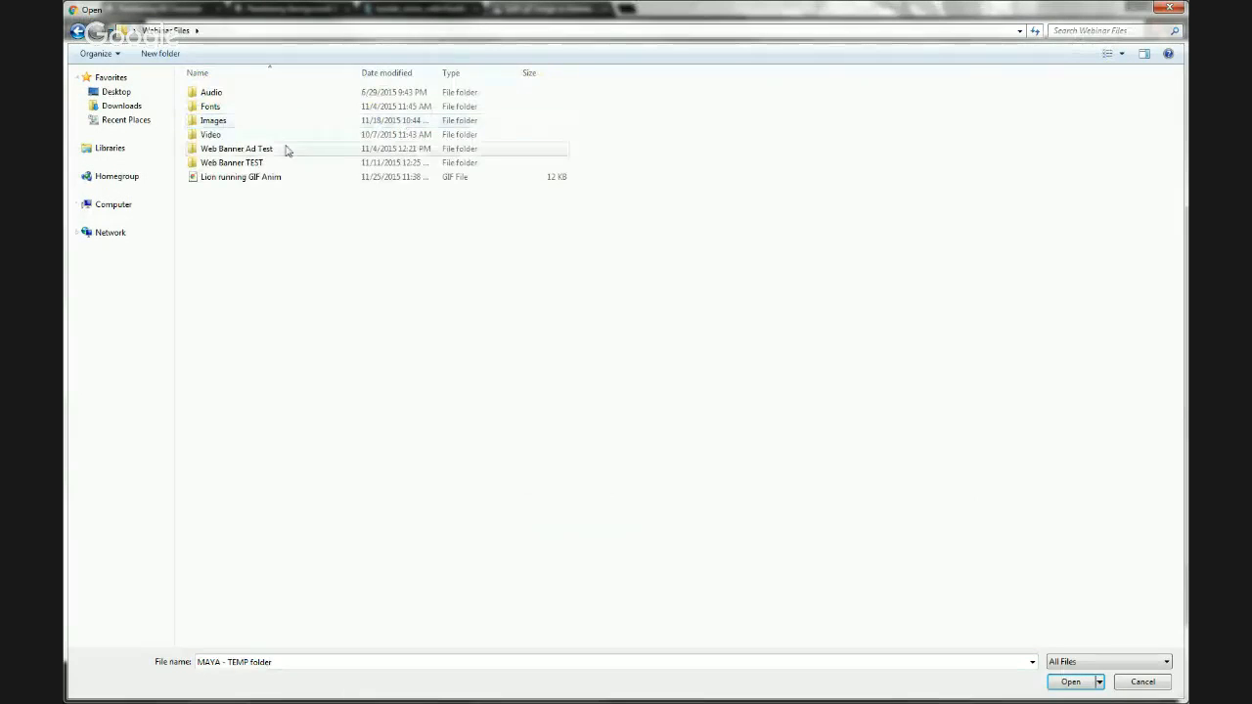
double_click(233, 182)
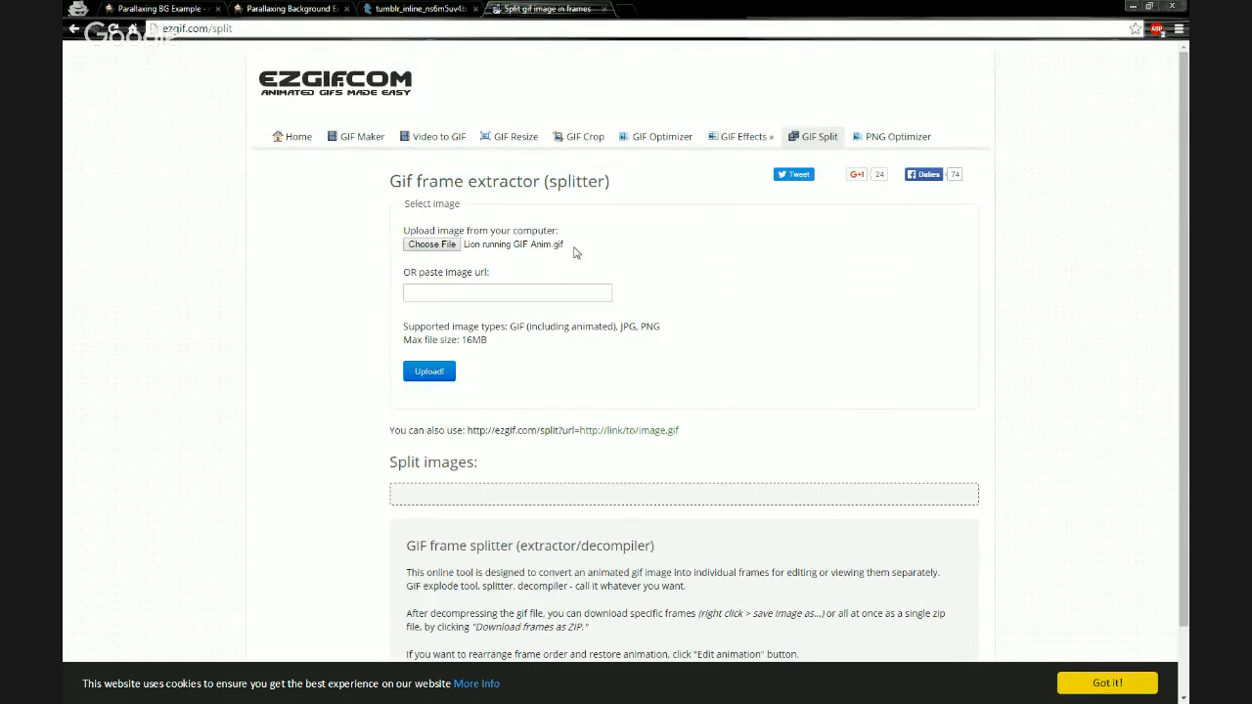
left_click(429, 377)
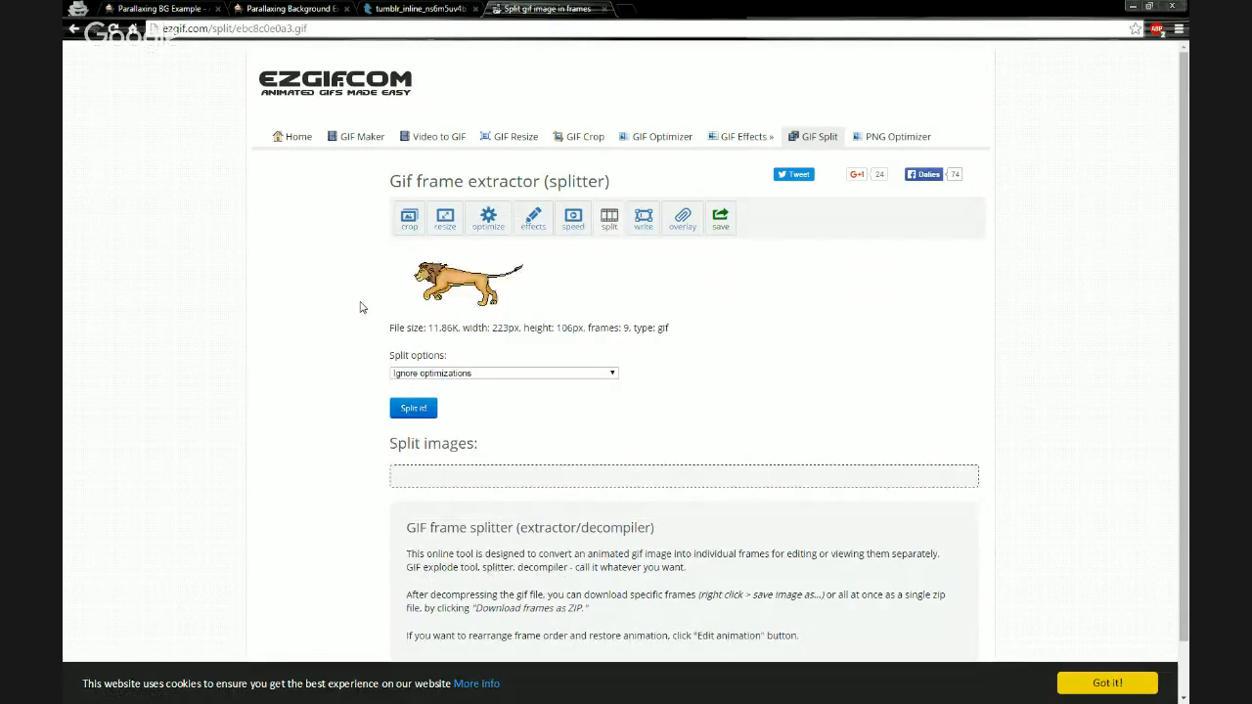
- Set the split option to "Redraw every frame with details from previous frames"
scroll(360, 307, "down", 1)
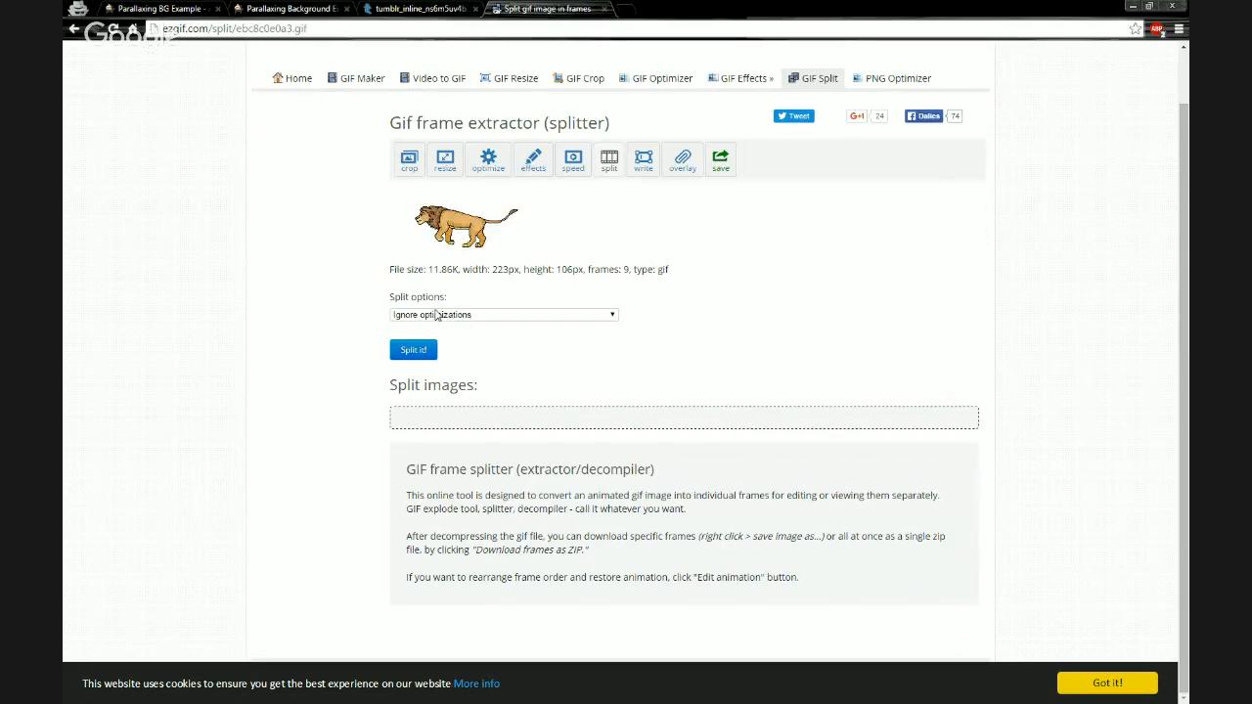
left_click(447, 315)
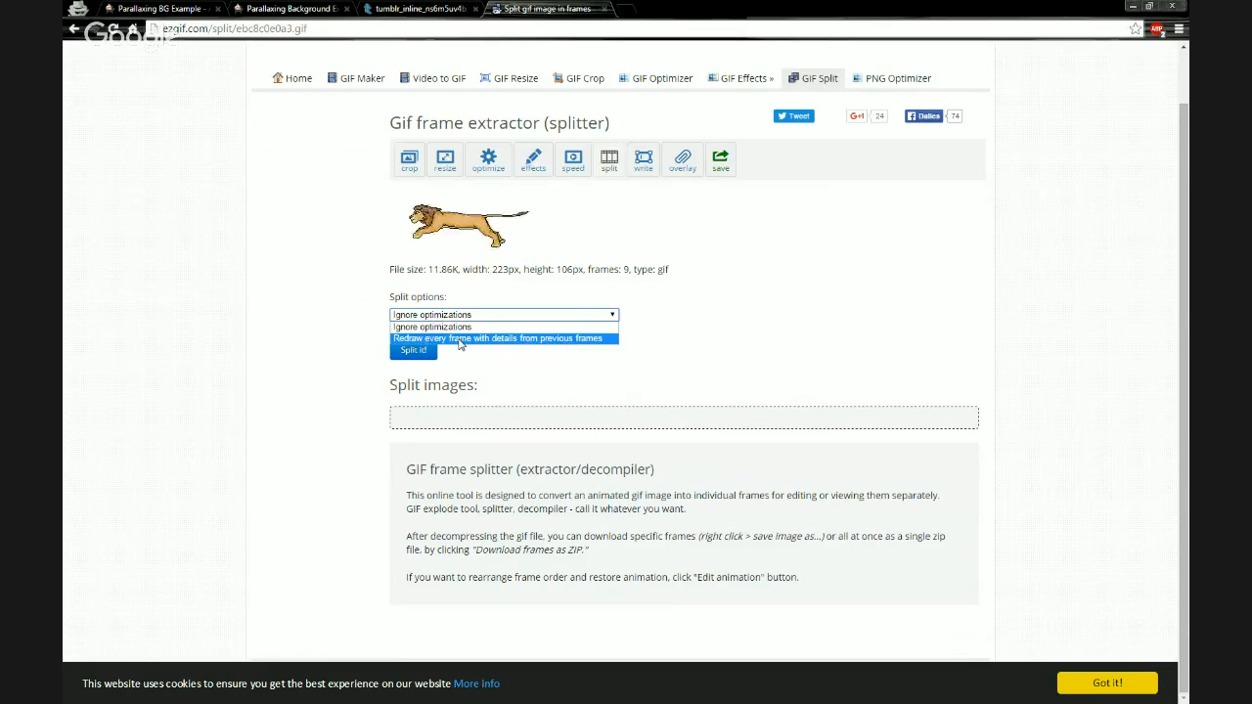
left_click(460, 338)
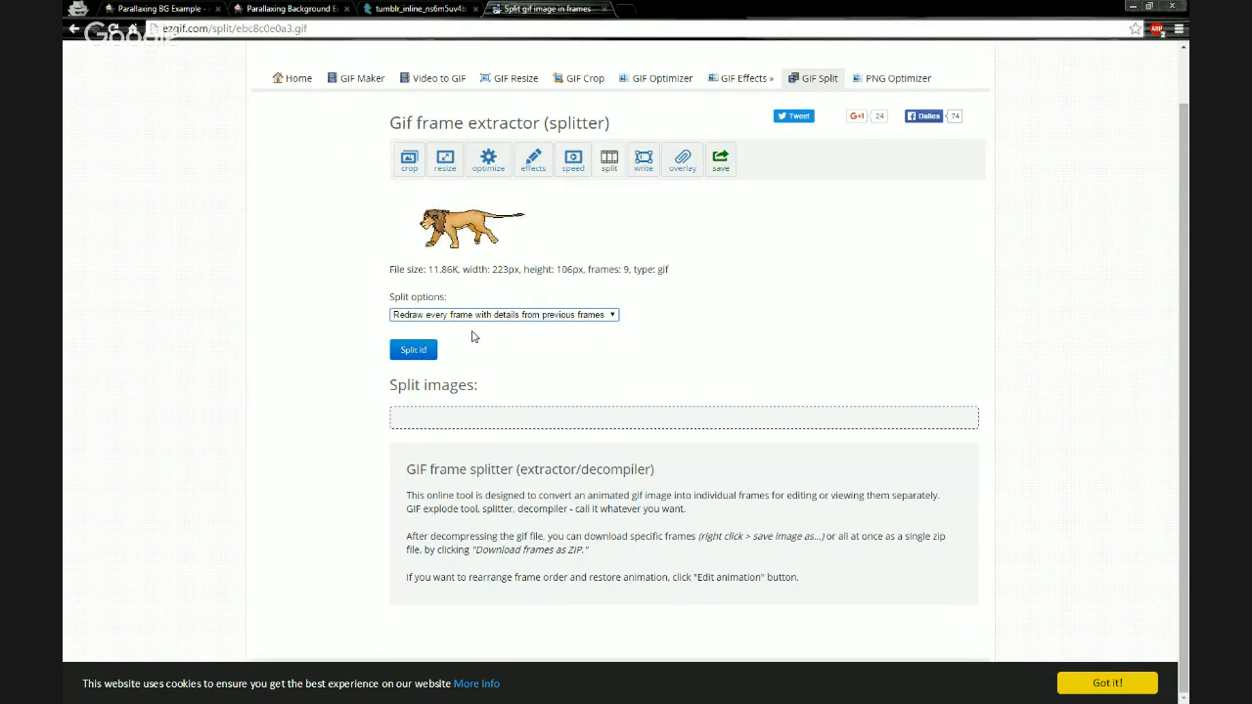
- Split the lion GIF into frames and download the frames as a ZIP
left_click(413, 350)
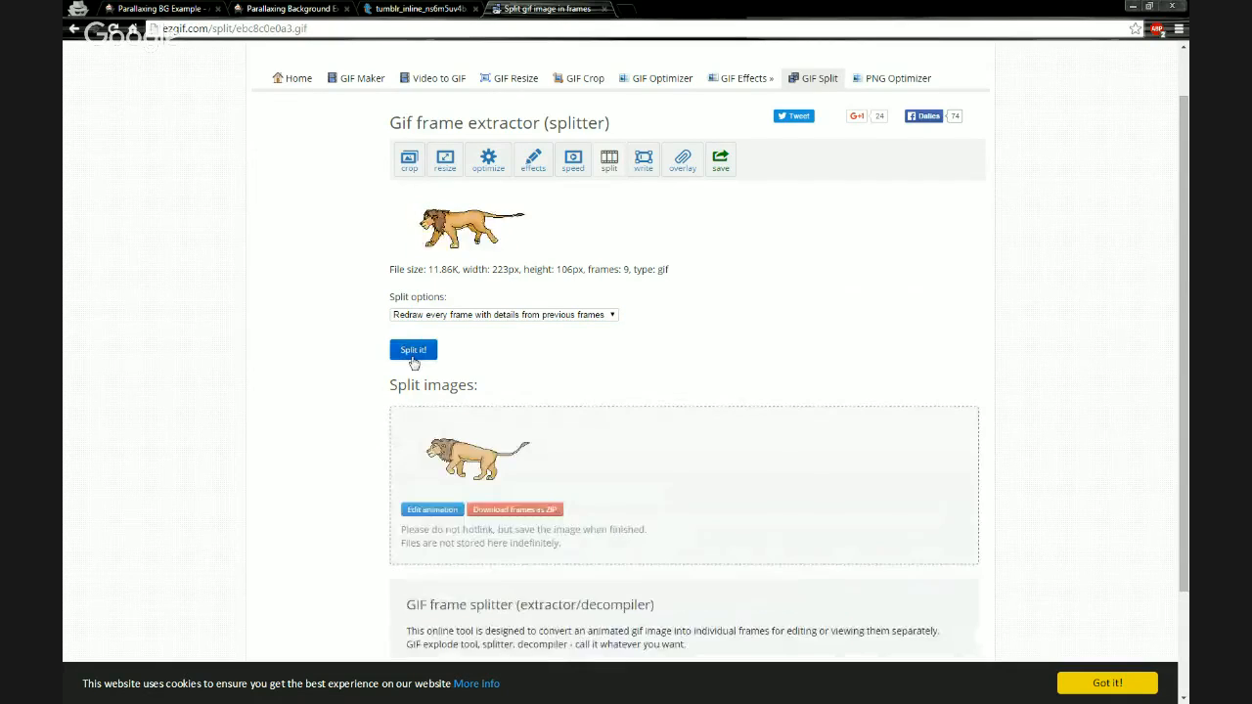
scroll(364, 360, "down", 2)
scroll(365, 361, "up", 1)
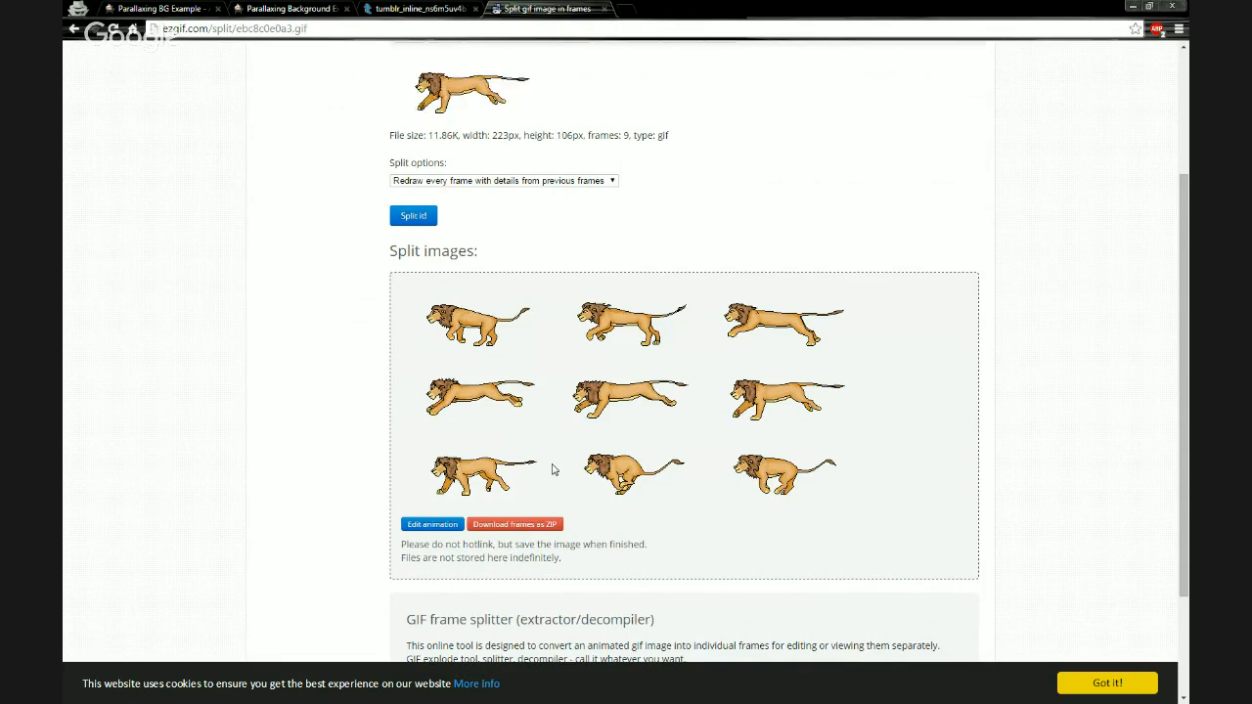
left_click(516, 525)
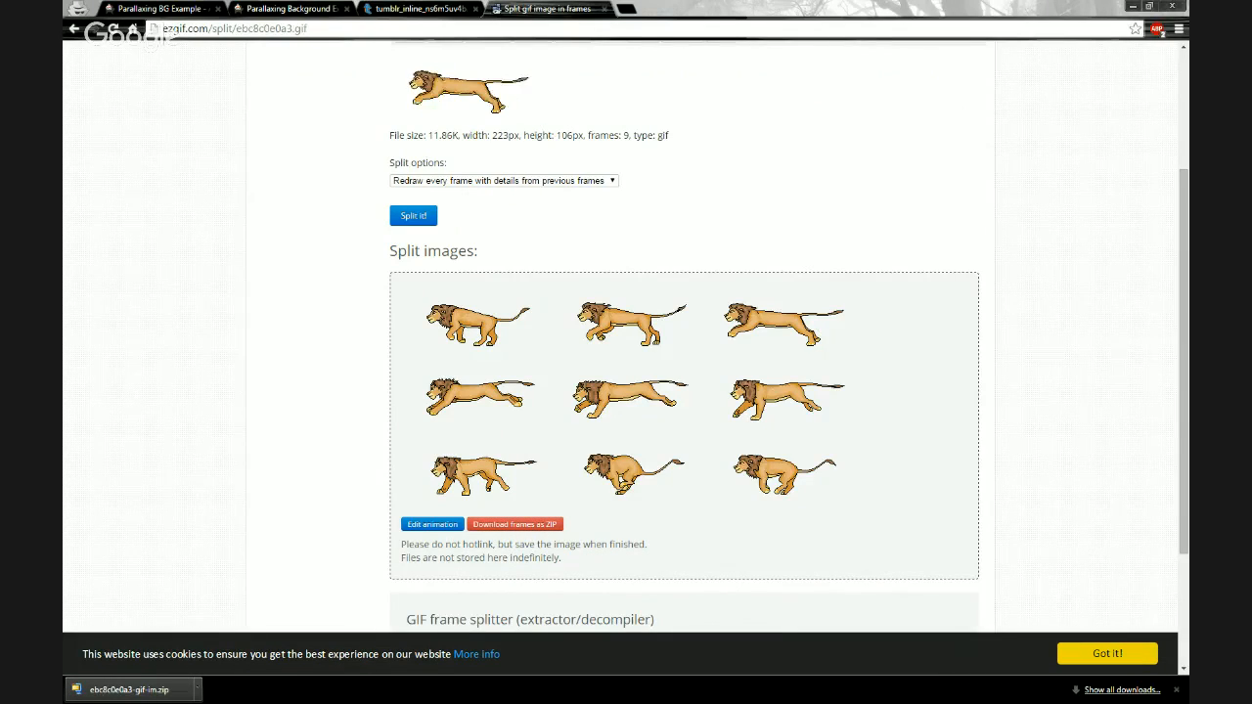
- Create a new folder named "Lion GIF" inside the Webinar Files folder
key("alt+Tab")
left_click_drag(739, 362, 328, 244)
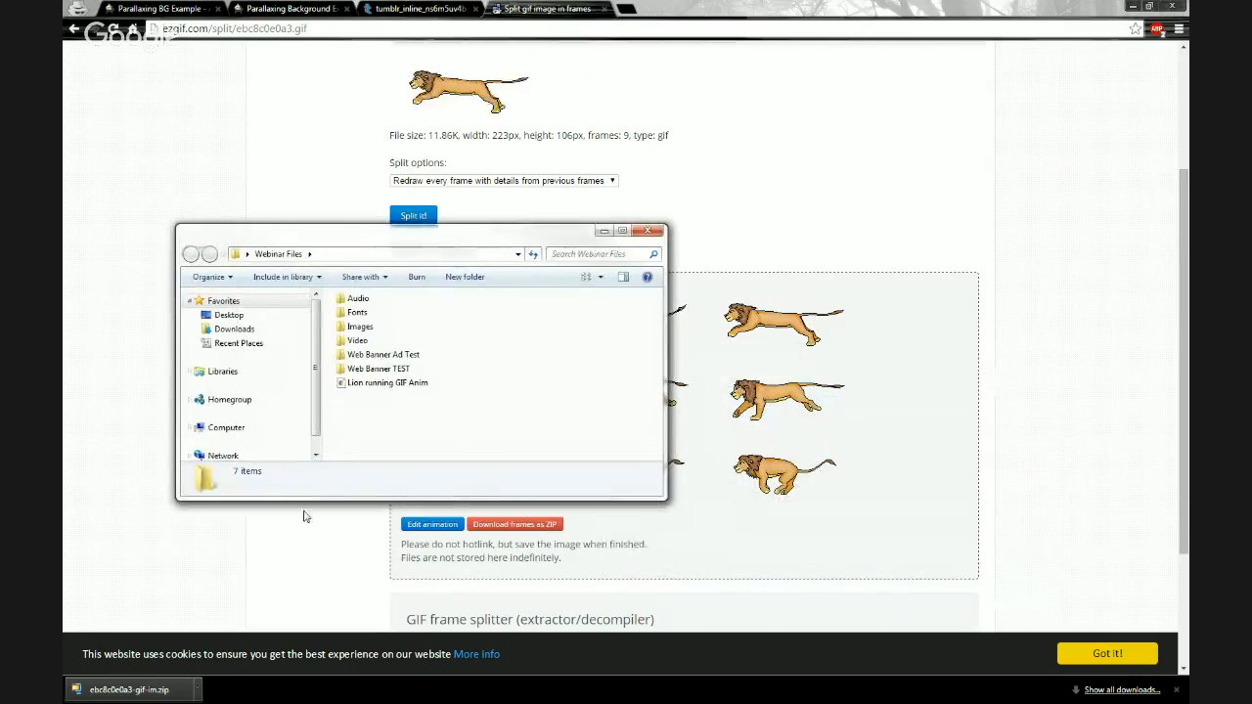
right_click(370, 409)
mouse_move(489, 581)
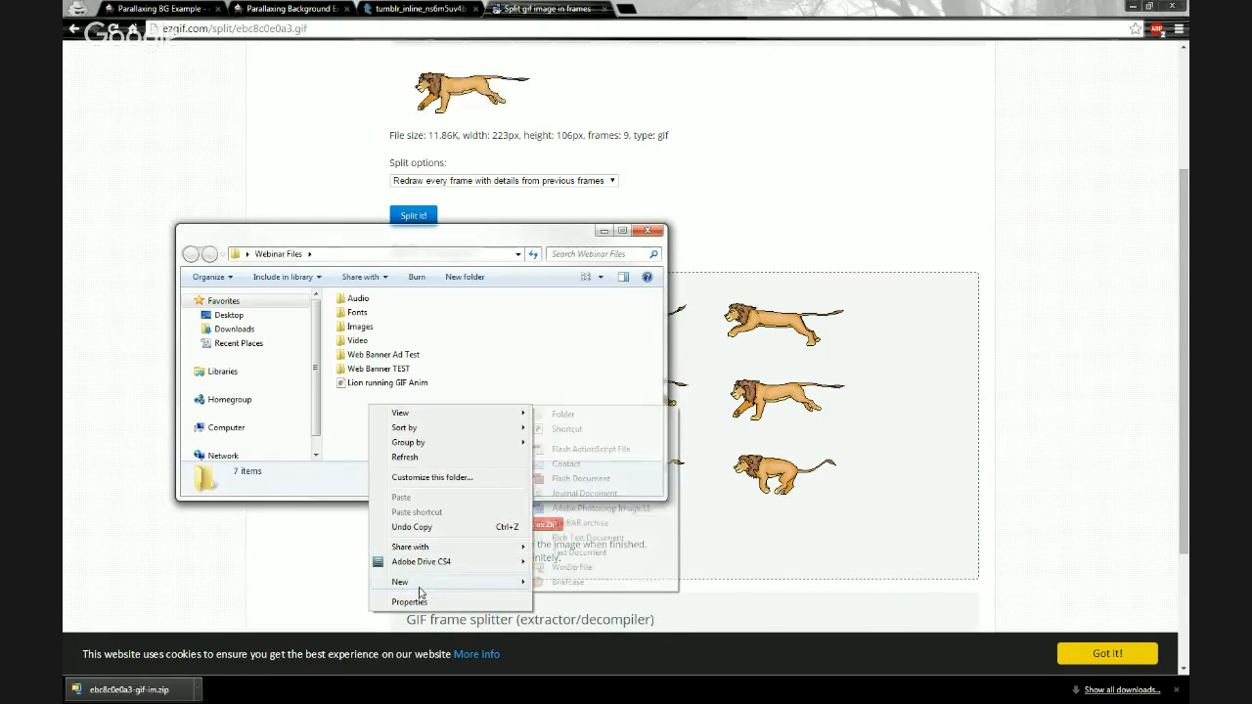
left_click(563, 413)
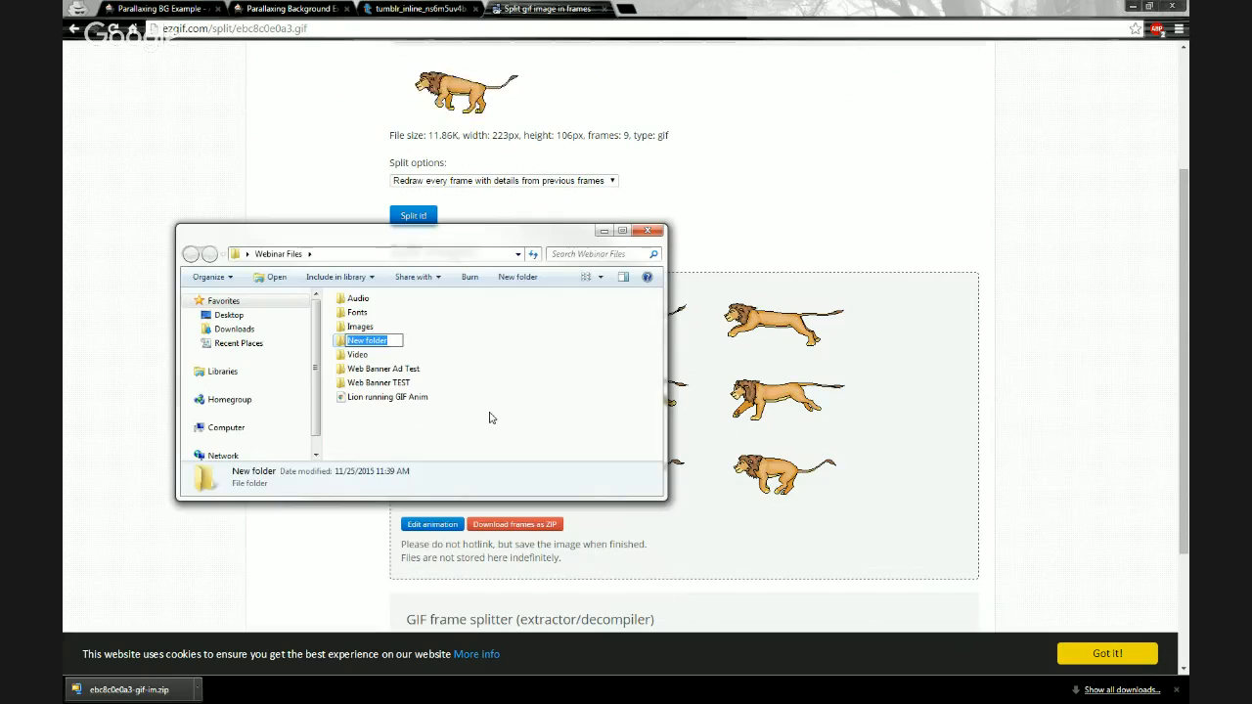
type("Lion GIF")
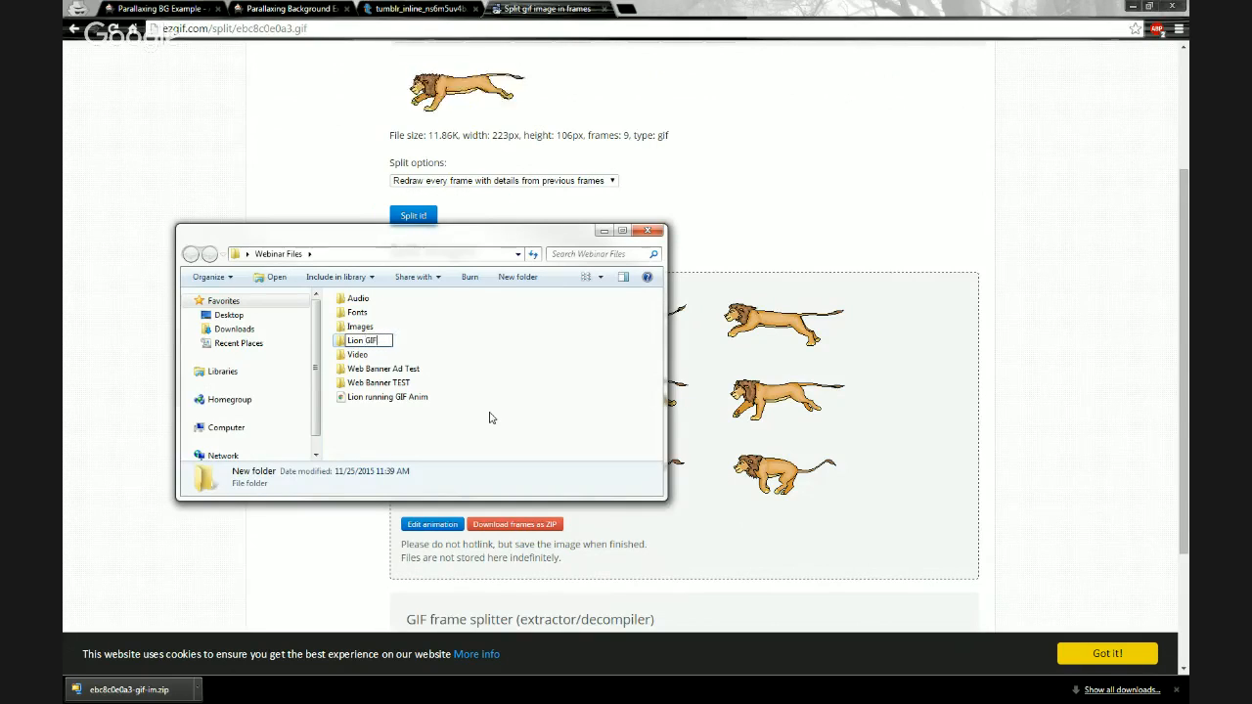
key("Return")
- Move the lion GIF and the downloaded frames ZIP into the Lion GIF folder and open it
left_click(411, 397)
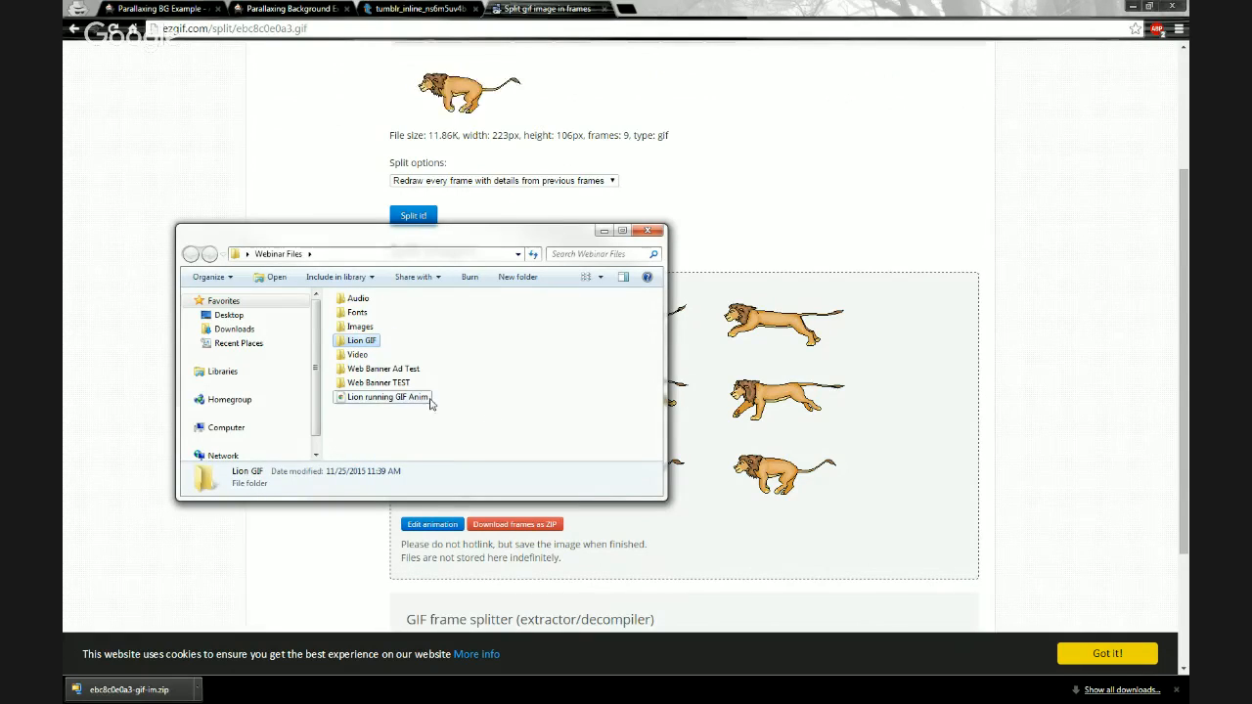
left_click_drag(403, 403, 364, 340)
left_click_drag(129, 690, 360, 341)
left_click(349, 345)
double_click(349, 346)
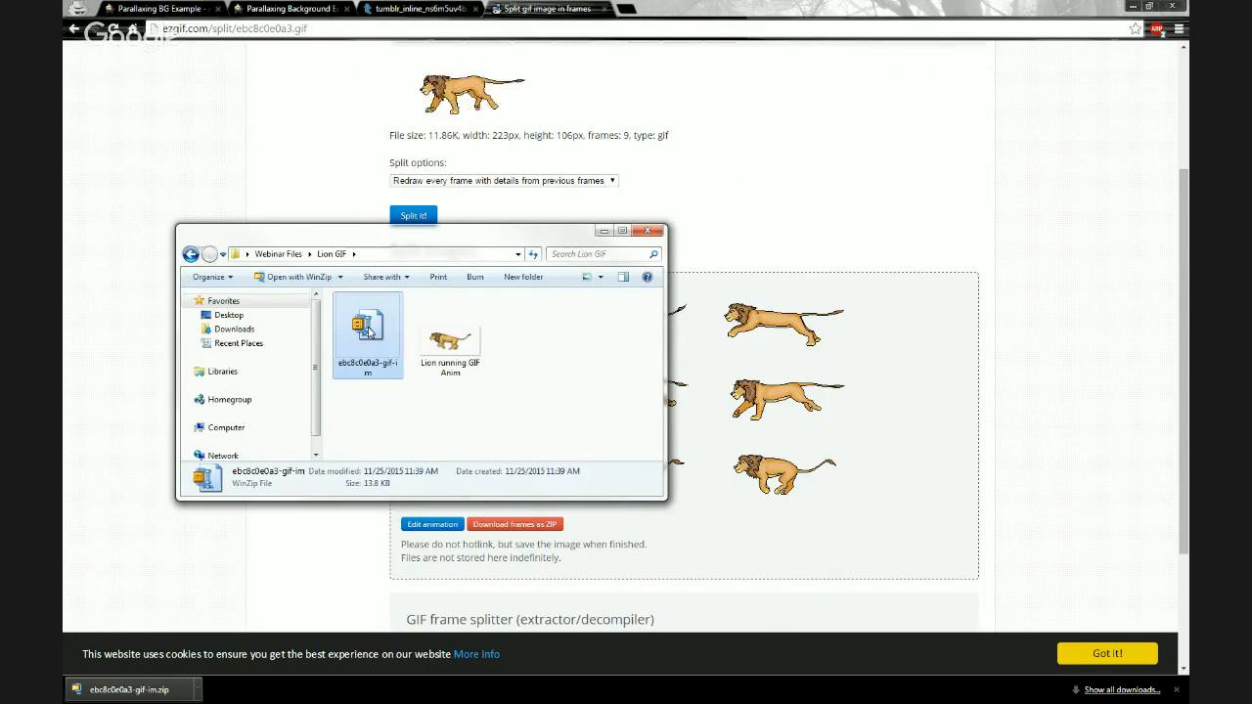
- Extract the frames ZIP into the Lion GIF folder
right_click(370, 332)
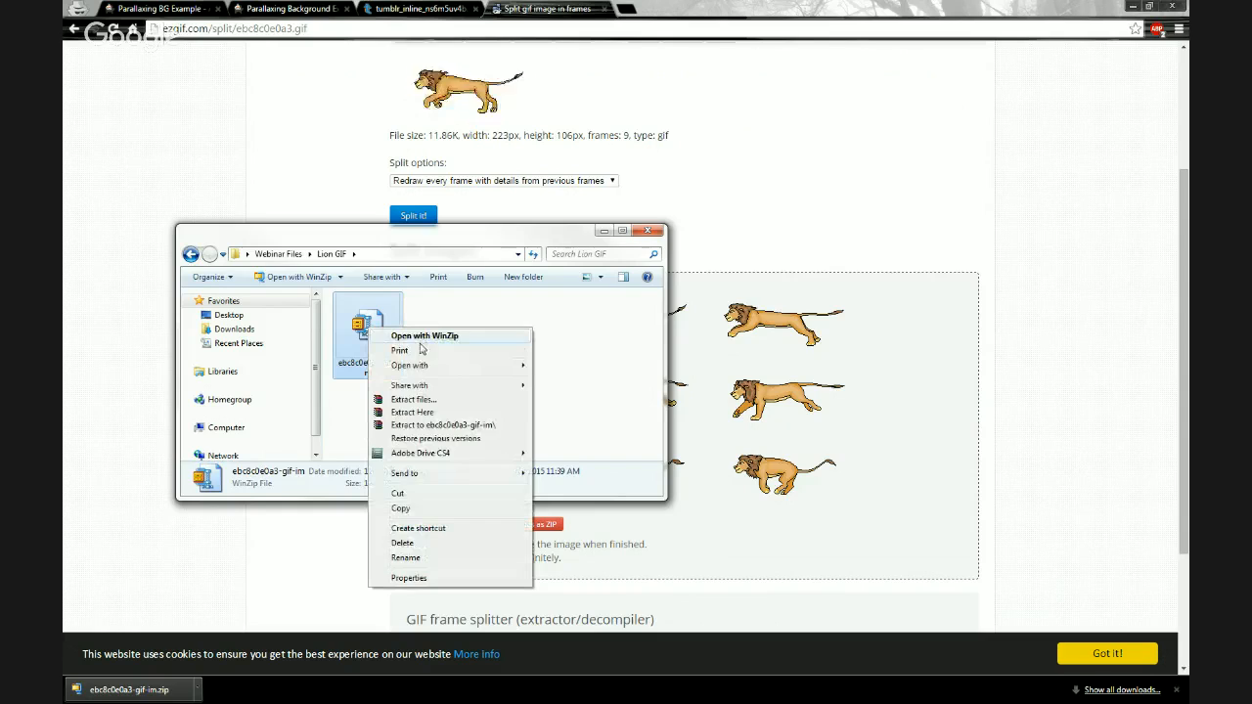
left_click(412, 415)
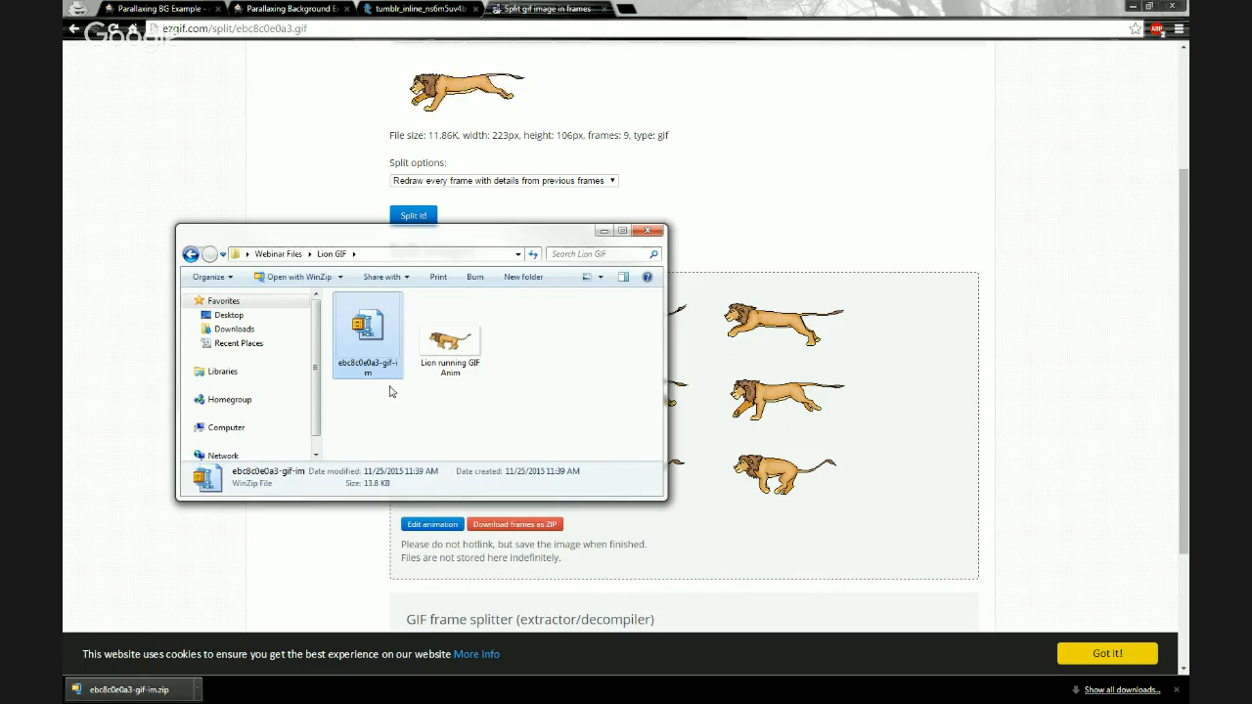
left_click(377, 394)
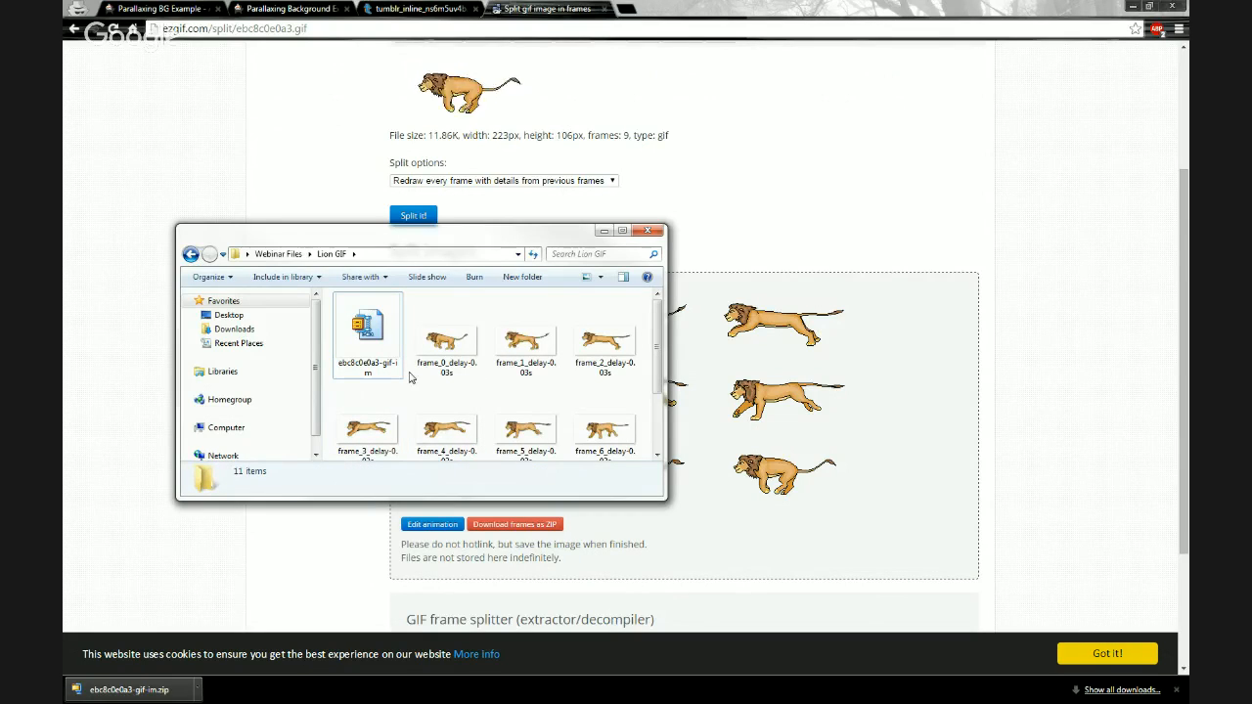
- Select the nine extracted frame images, frame_0 through frame_8
scroll(409, 390, "down", 2)
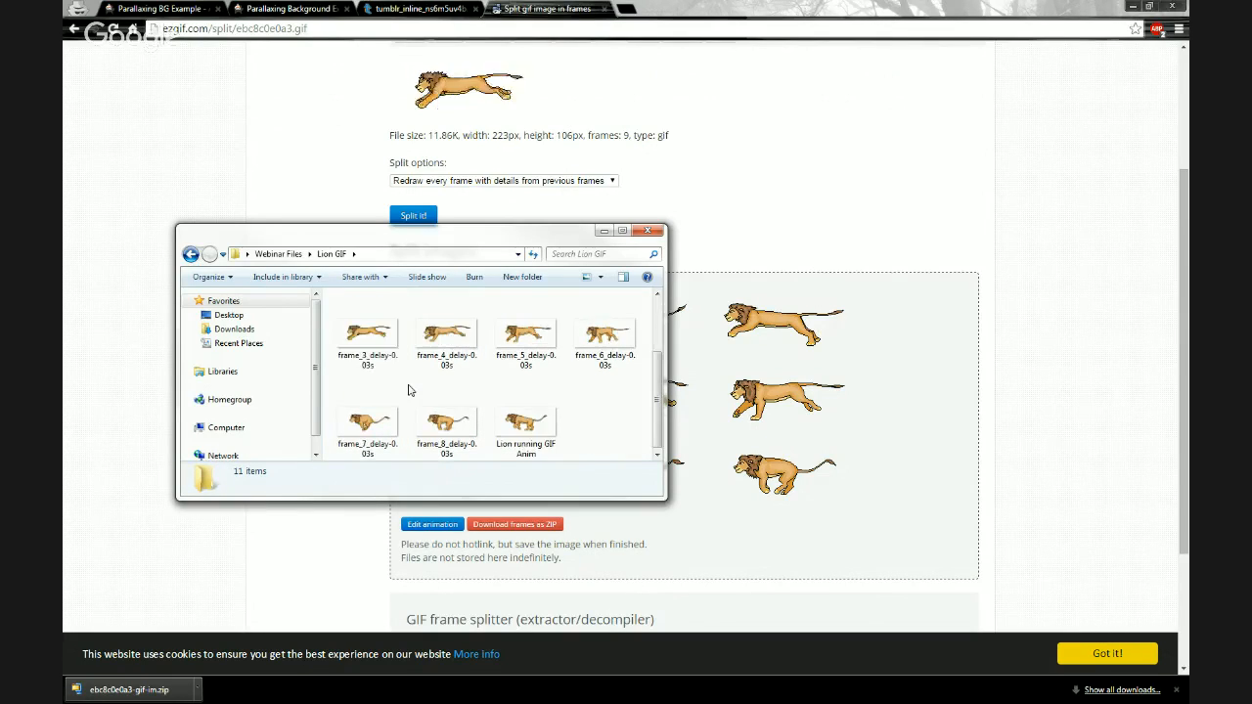
scroll(408, 390, "up", 1)
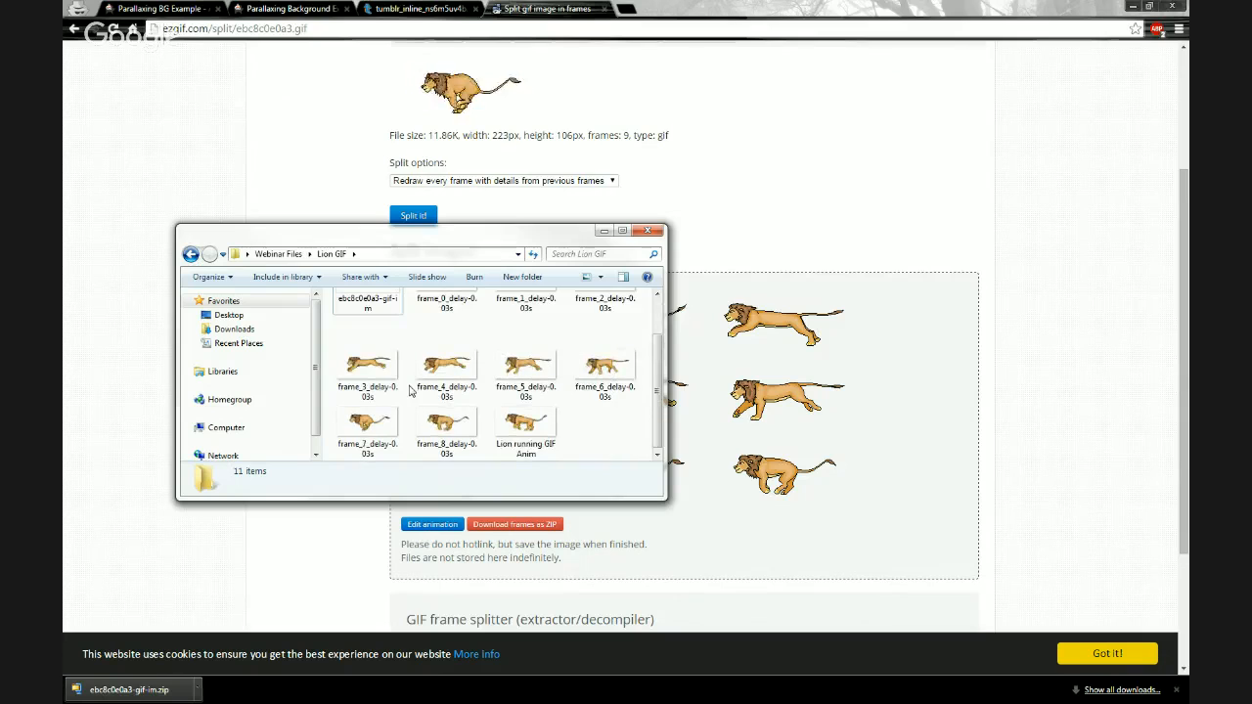
scroll(410, 390, "up", 2)
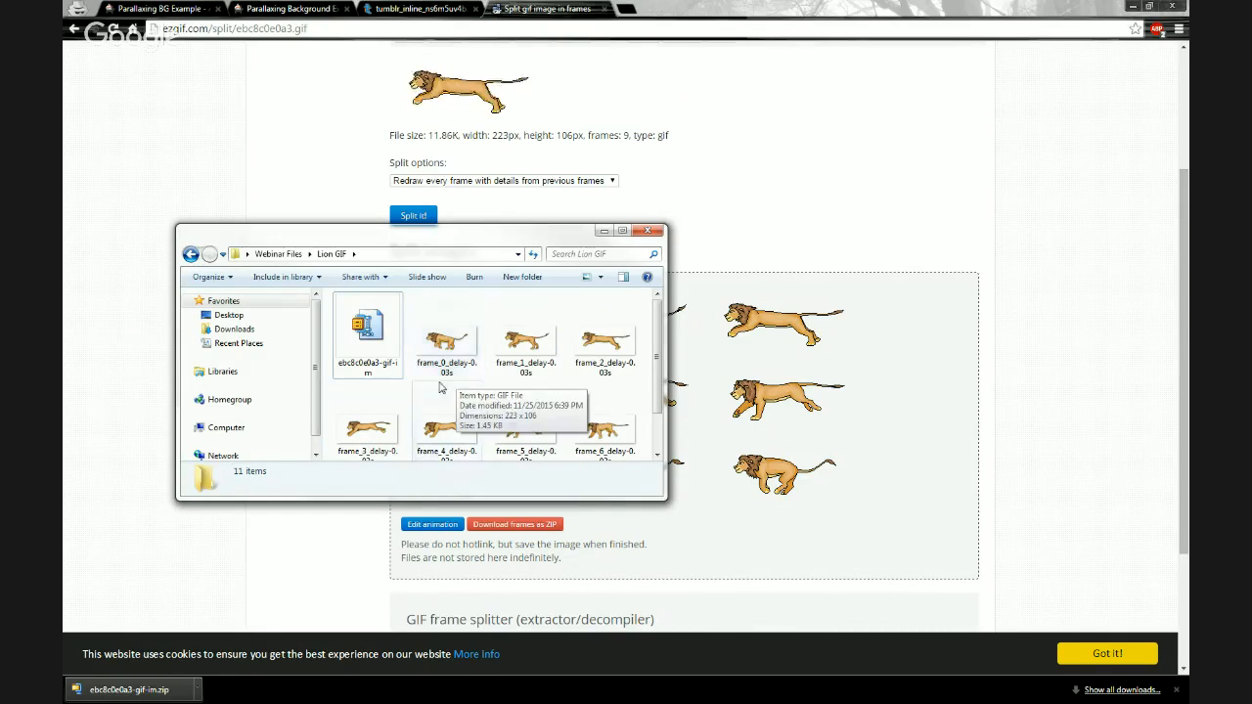
scroll(411, 399, "down", 2)
scroll(412, 393, "up", 2)
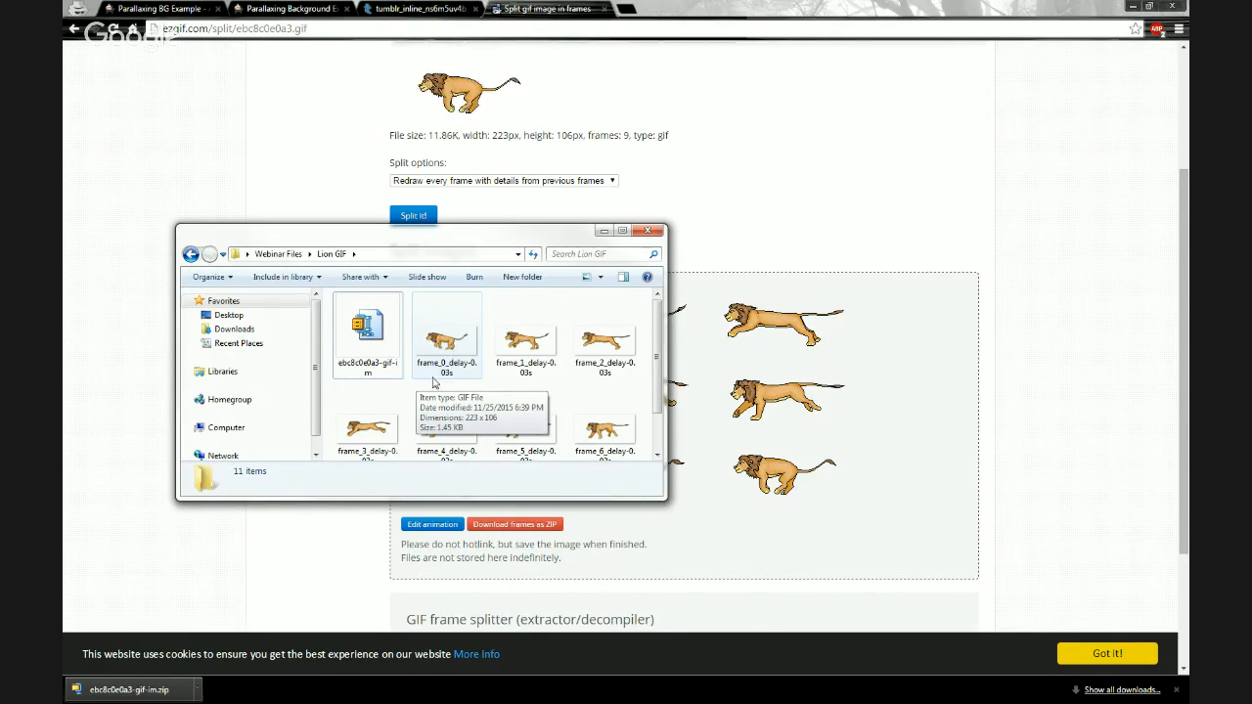
scroll(455, 391, "down", 1)
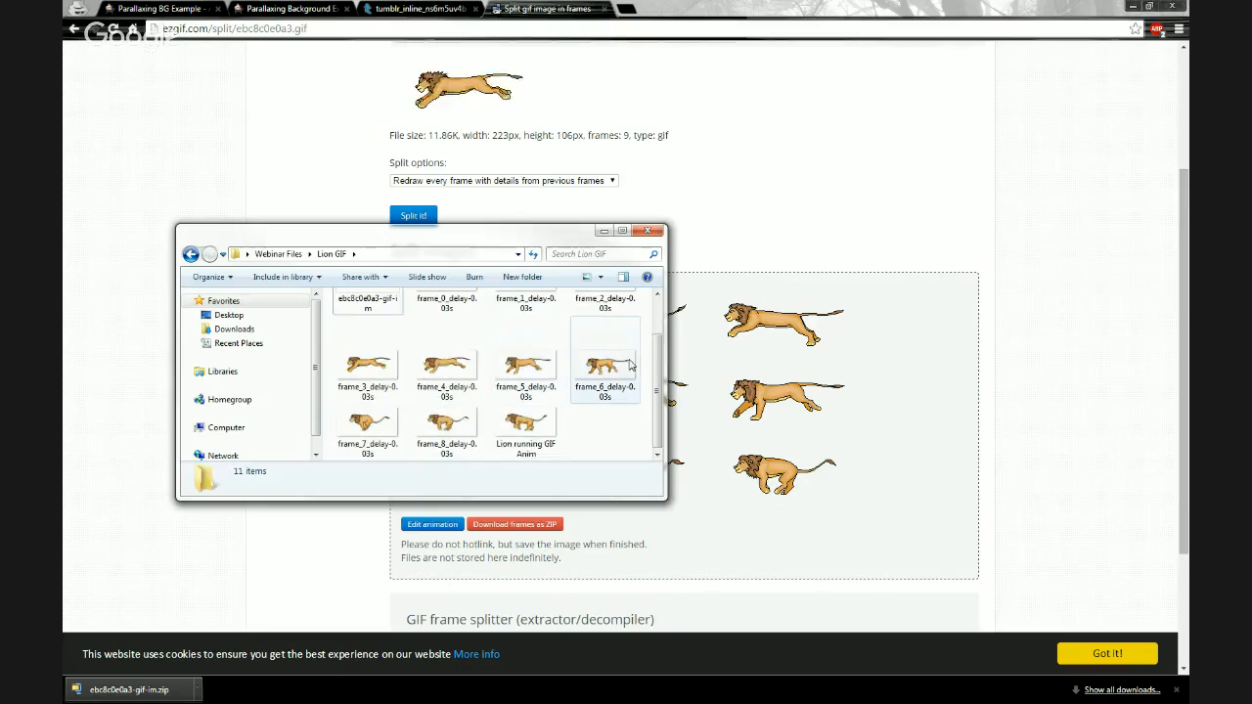
scroll(455, 439, "up", 1)
left_click(447, 358)
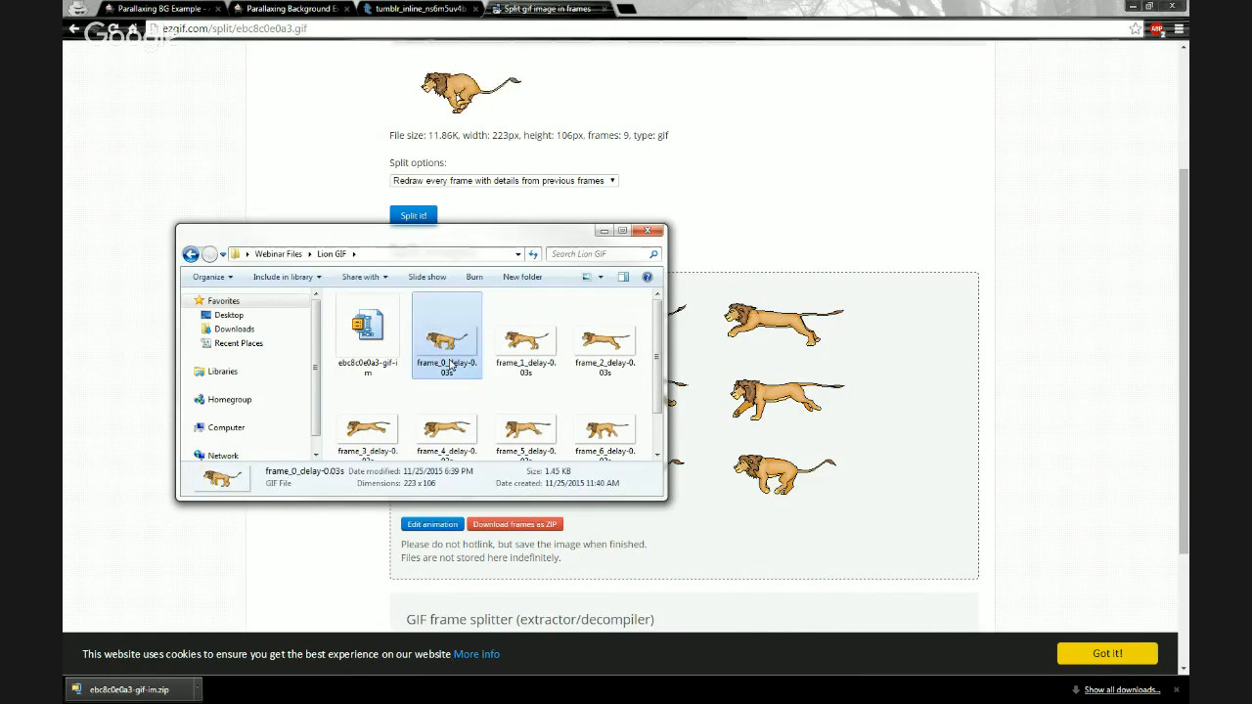
scroll(447, 365, "down", 1)
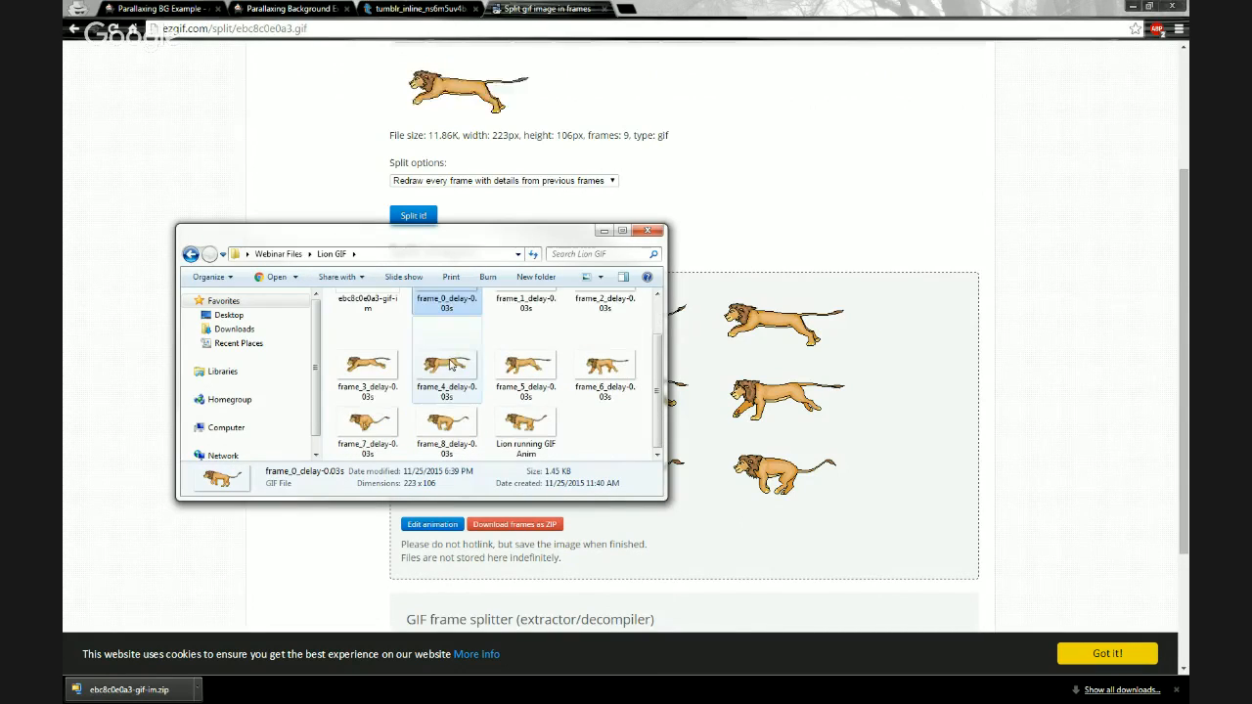
left_click(443, 421, "shift")
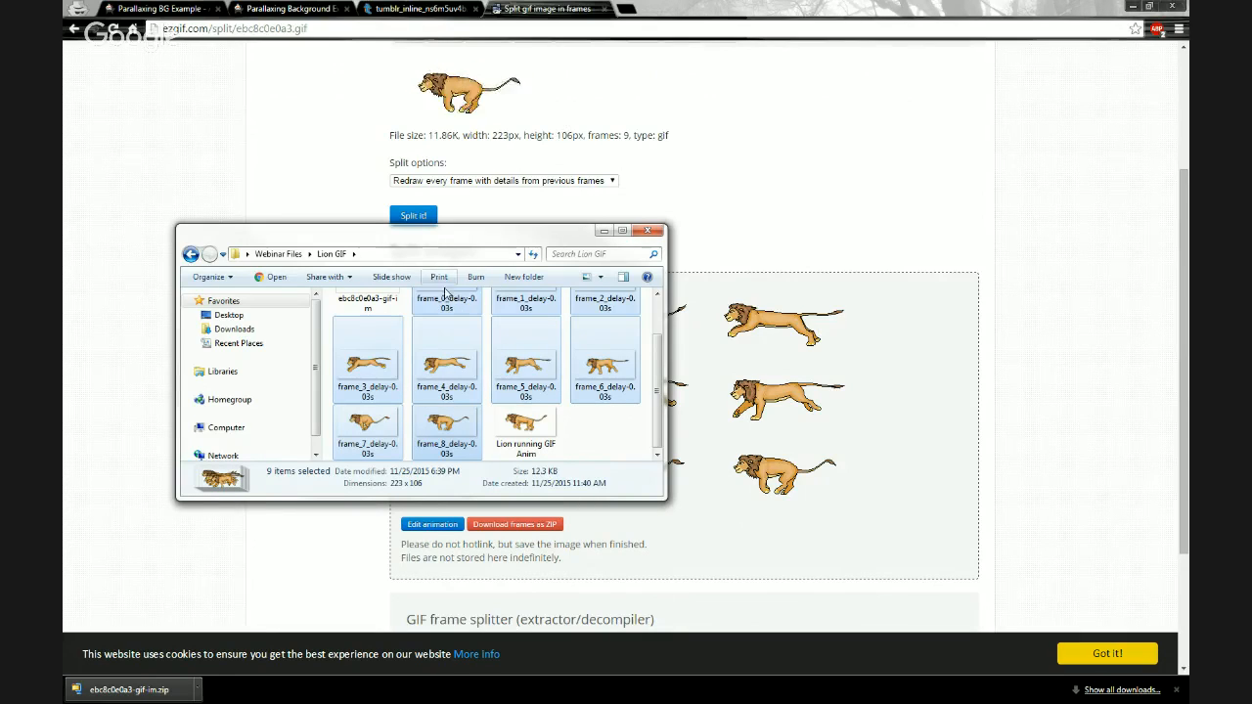
- Switch to the Animatron project and drag the nine selected frames onto the stage
left_click_drag(352, 234, 65, 258)
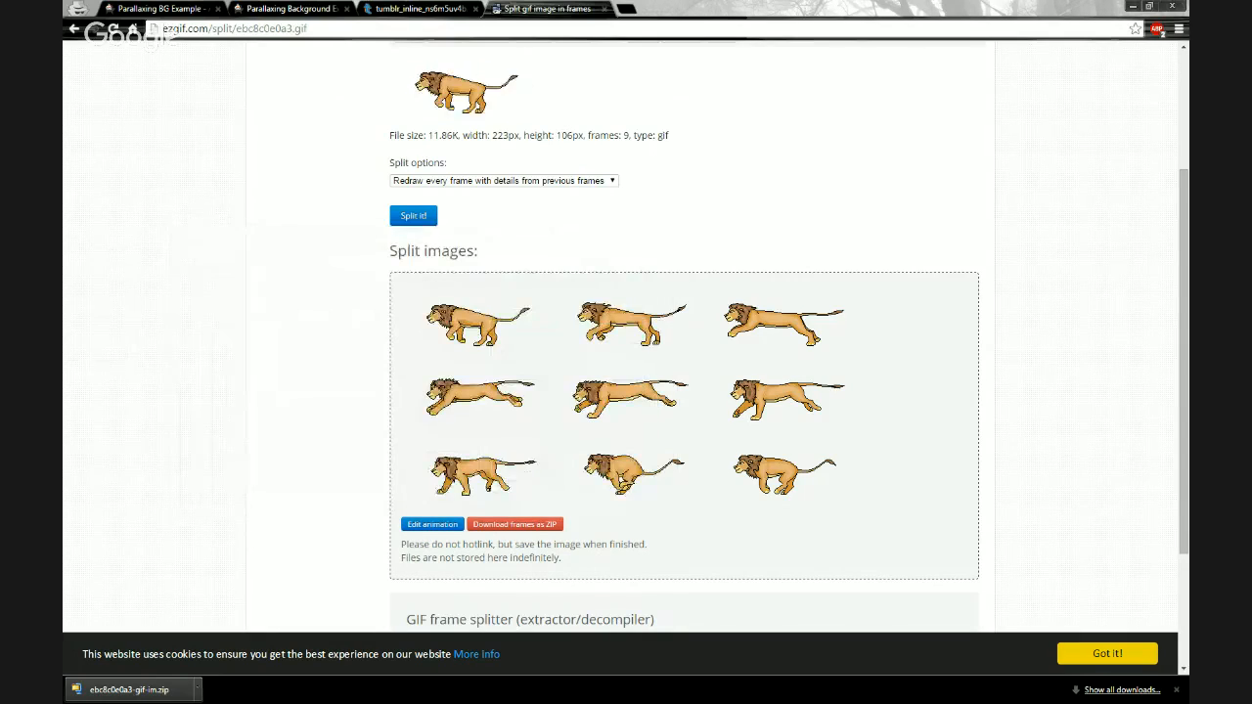
left_click(151, 12)
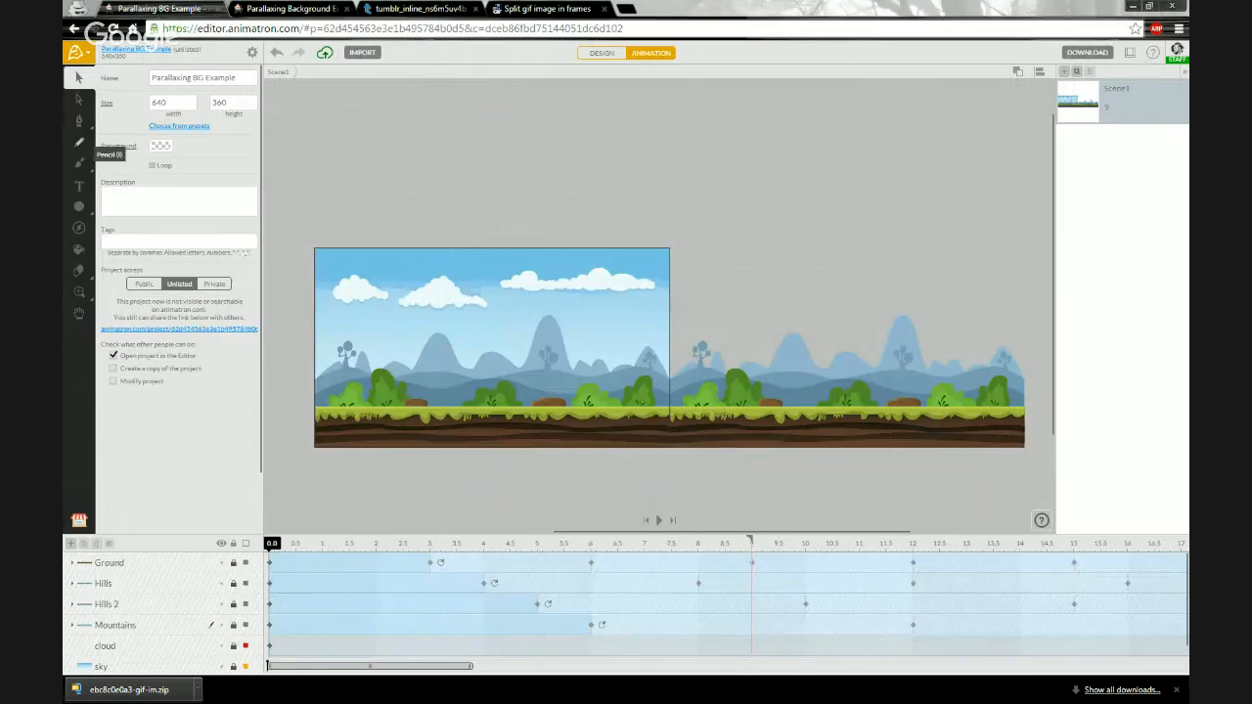
left_click_drag(65, 257, 877, 248)
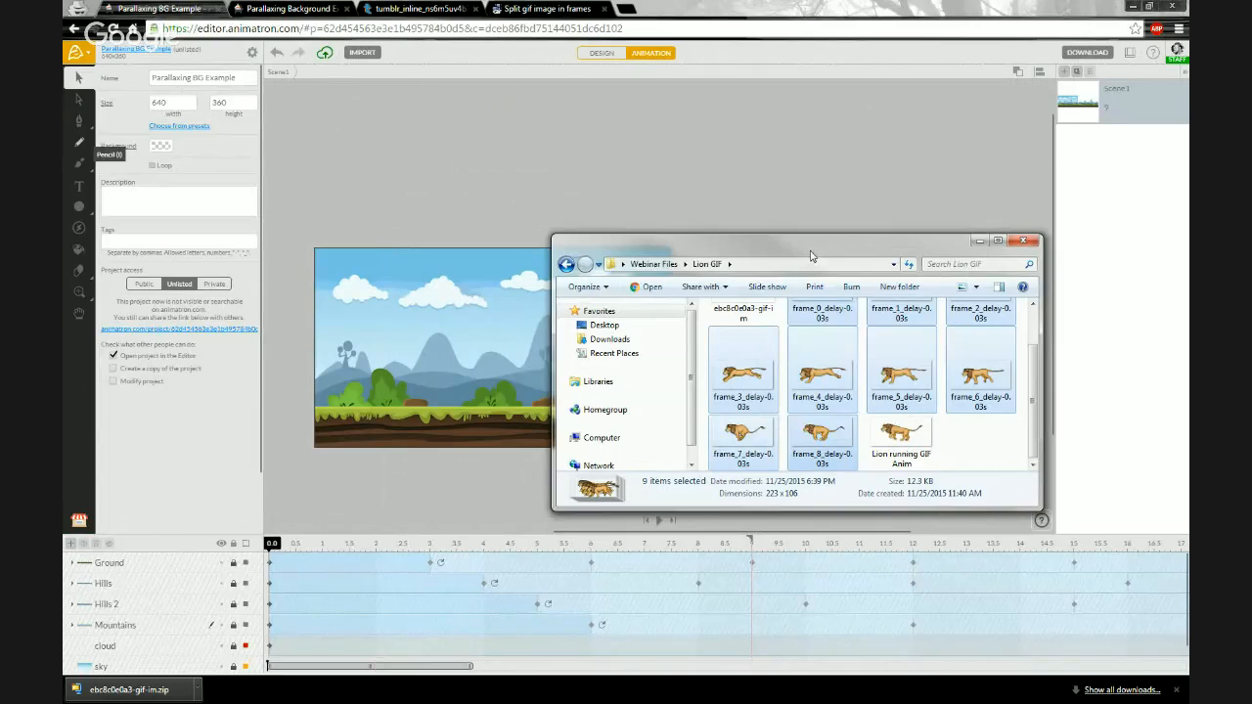
left_click_drag(810, 250, 816, 264)
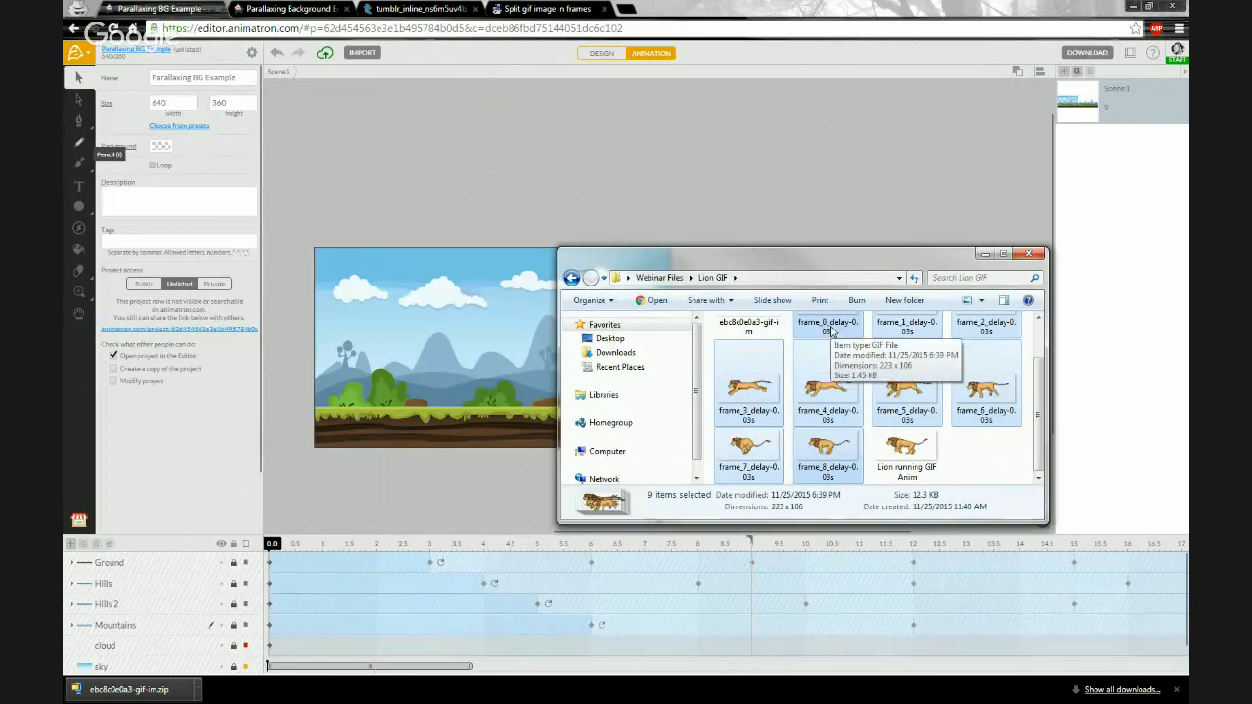
left_click_drag(828, 333, 481, 298)
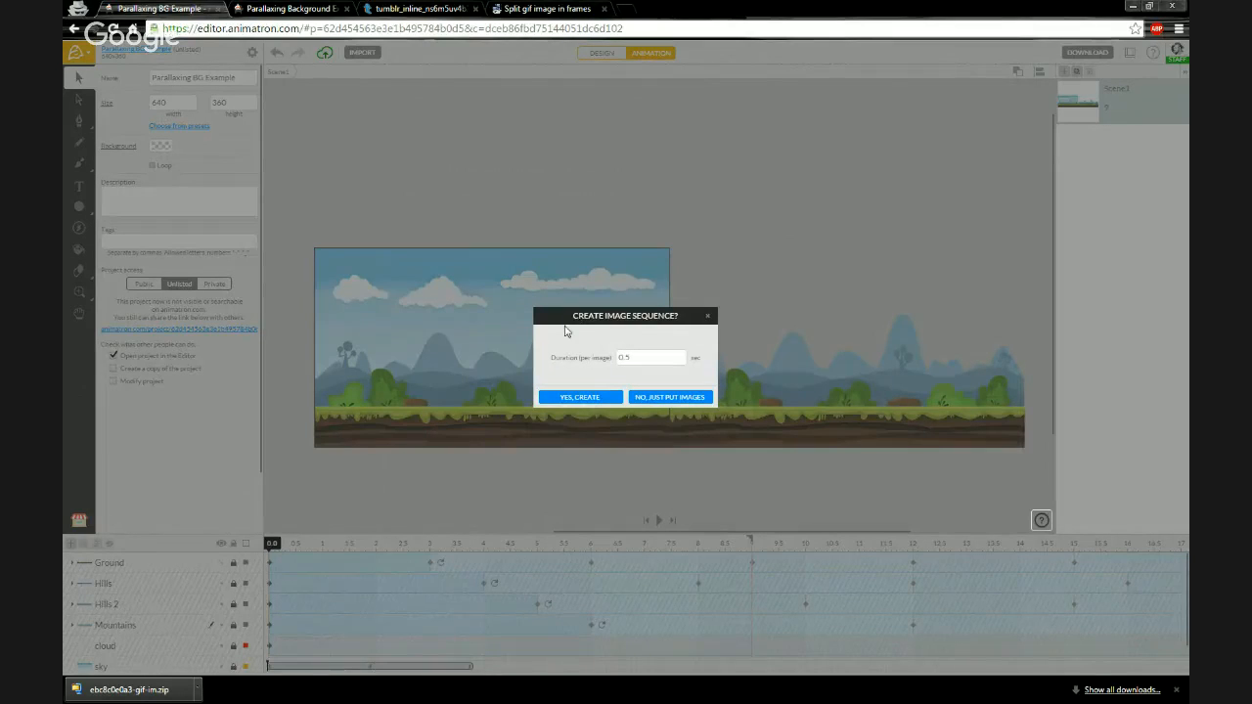
- Create an image sequence from the frames with a duration of .02 seconds per image
double_click(645, 364)
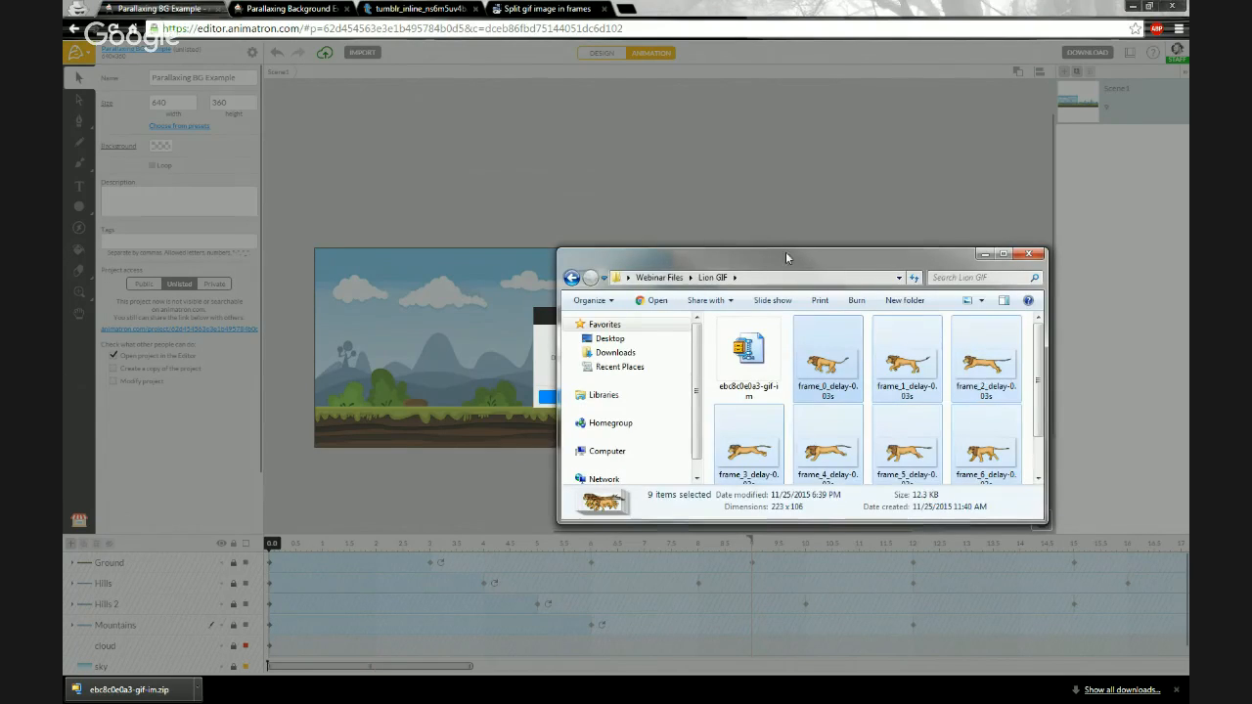
left_click_drag(786, 250, 604, 150)
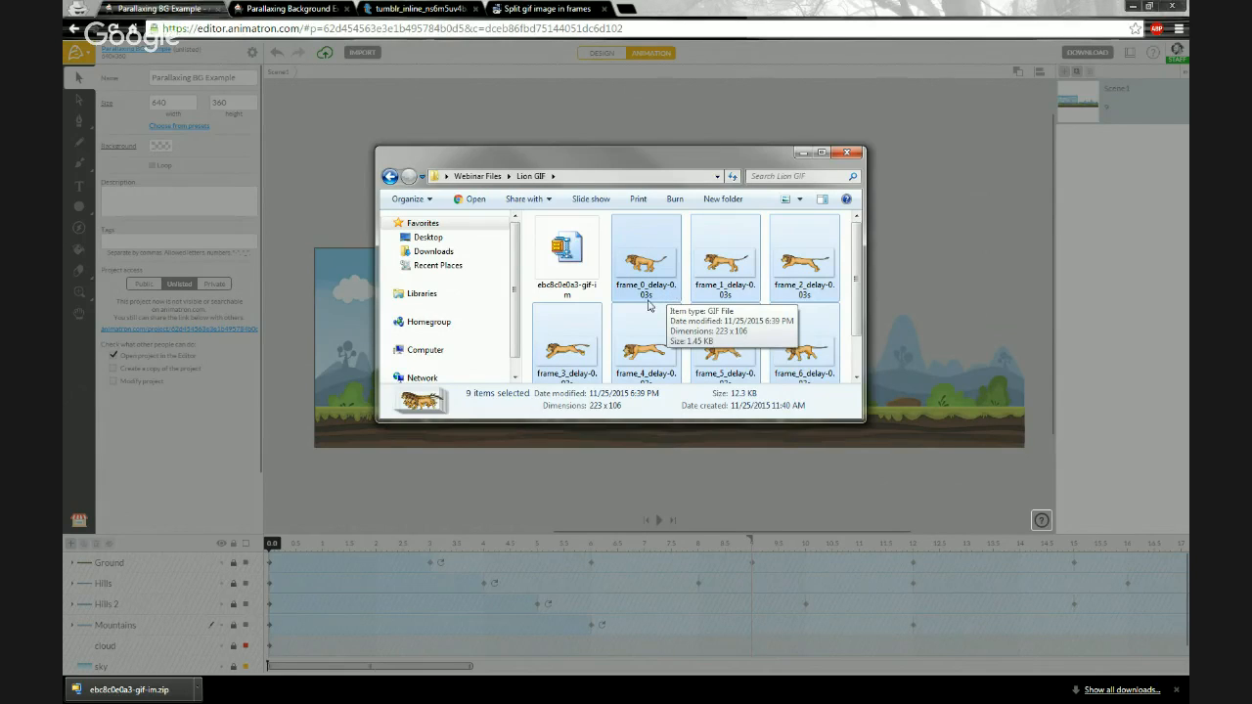
left_click(802, 154)
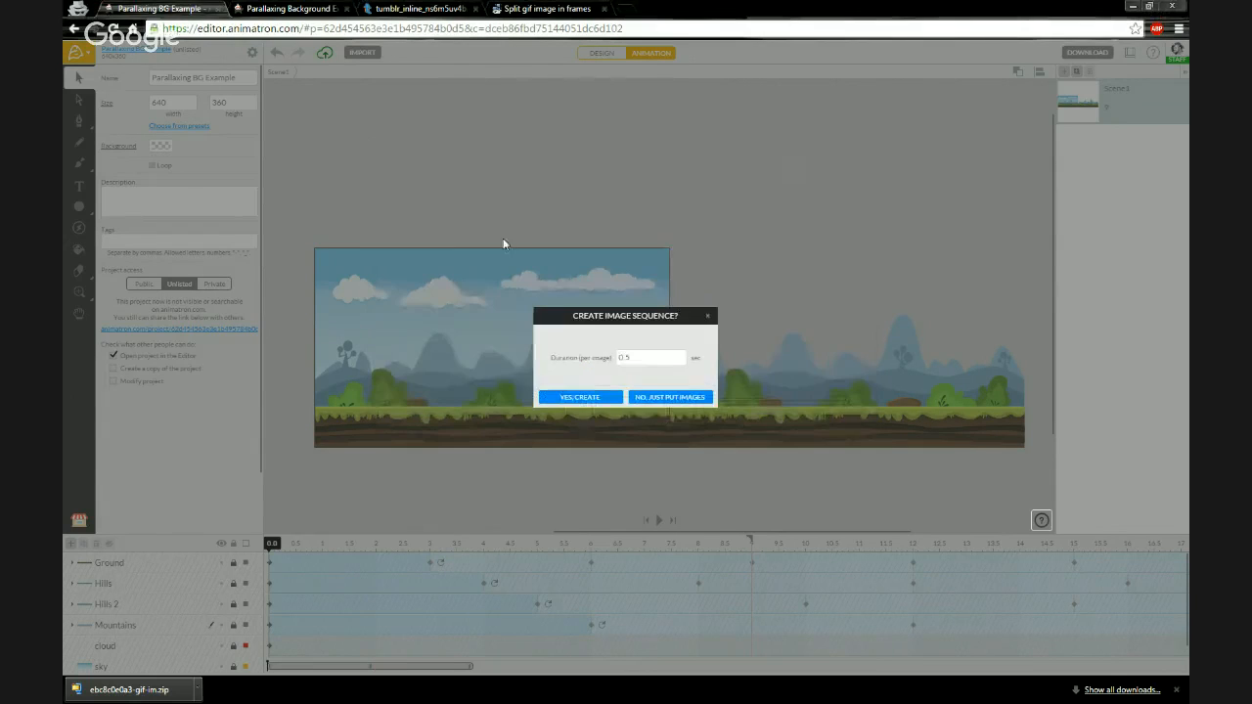
left_click(642, 359)
type(".02")
left_click(596, 398)
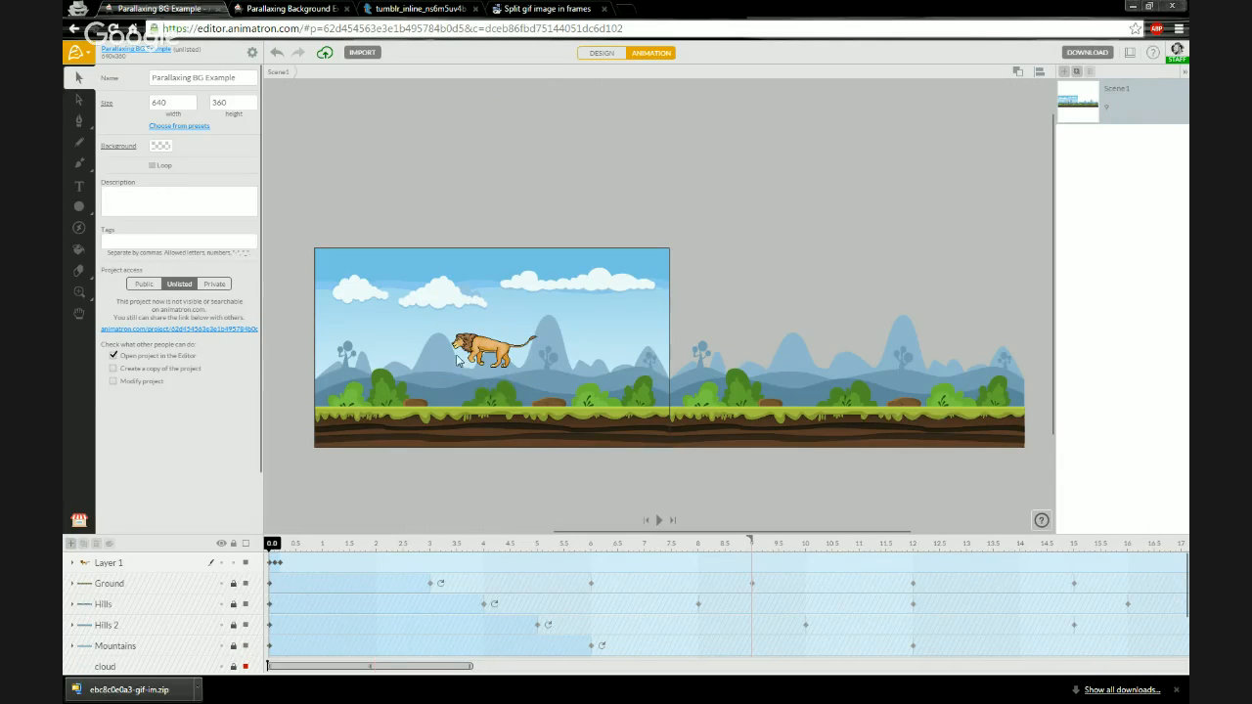
- Expand Layer 1 and enlarge the timeline to examine the frame layers of the lion sequence
scroll(458, 352, "up", 5)
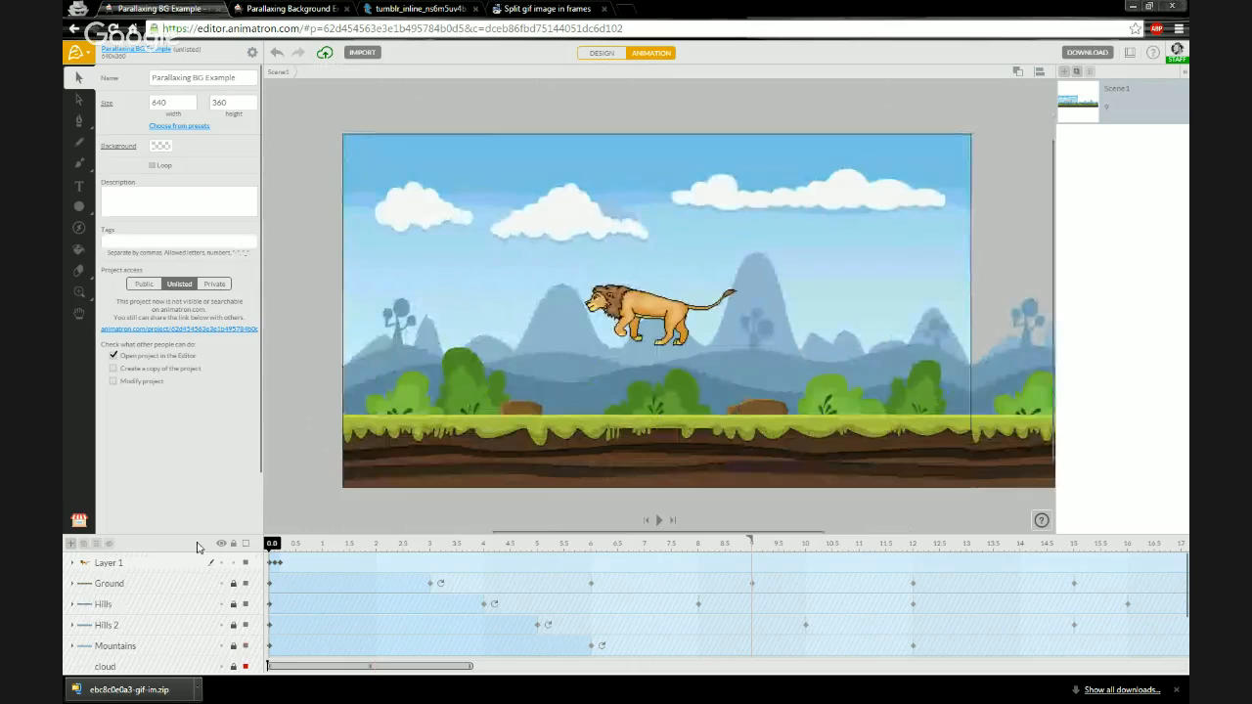
left_click(143, 567)
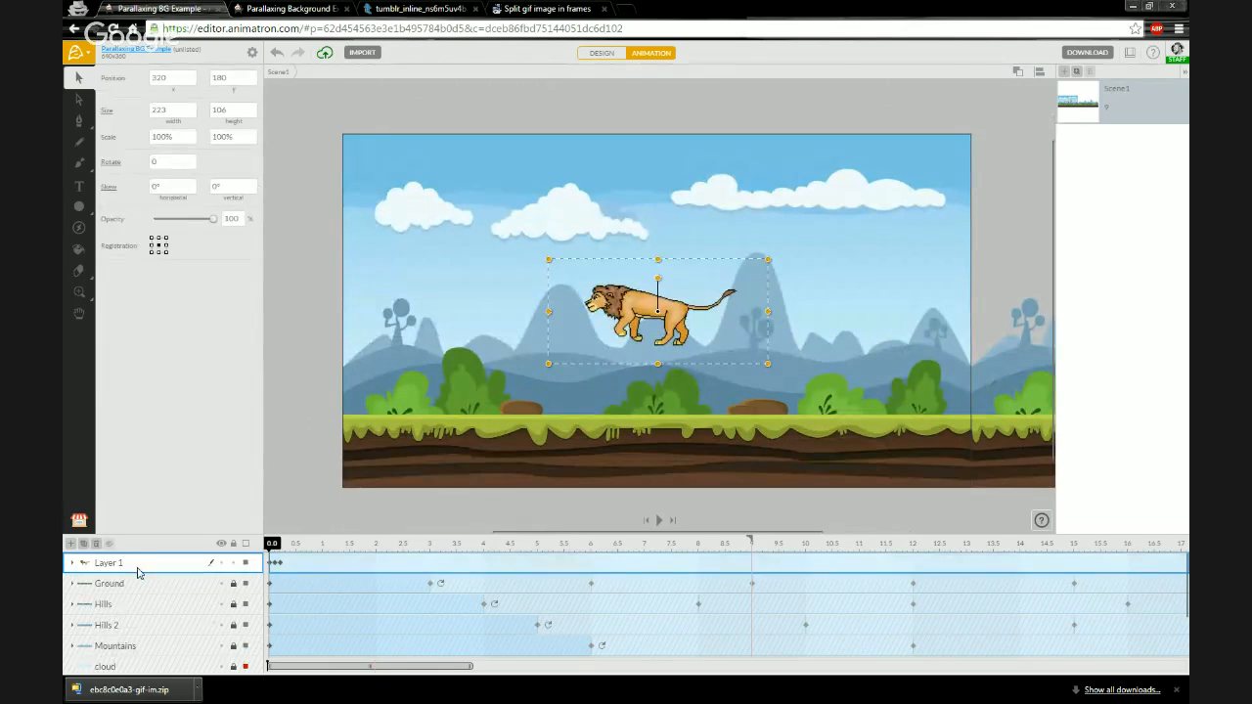
left_click(72, 564)
scroll(153, 575, "down", 1)
scroll(153, 575, "up", 1)
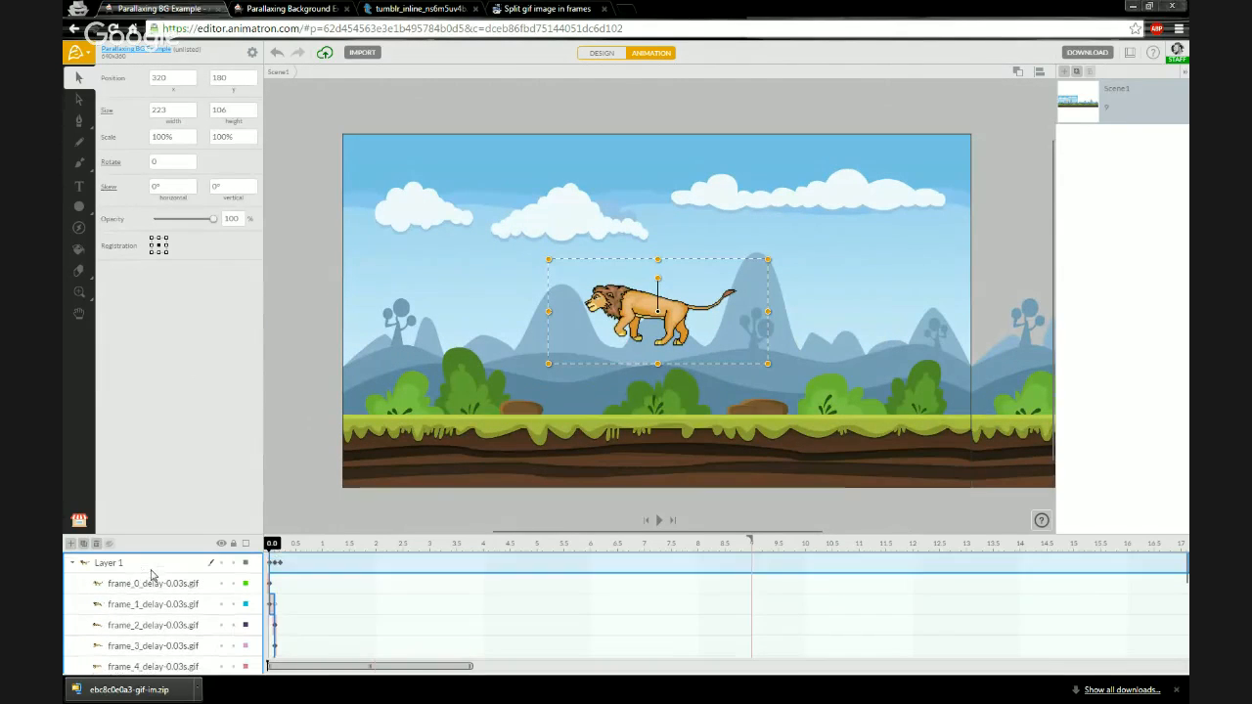
left_click_drag(469, 669, 274, 666)
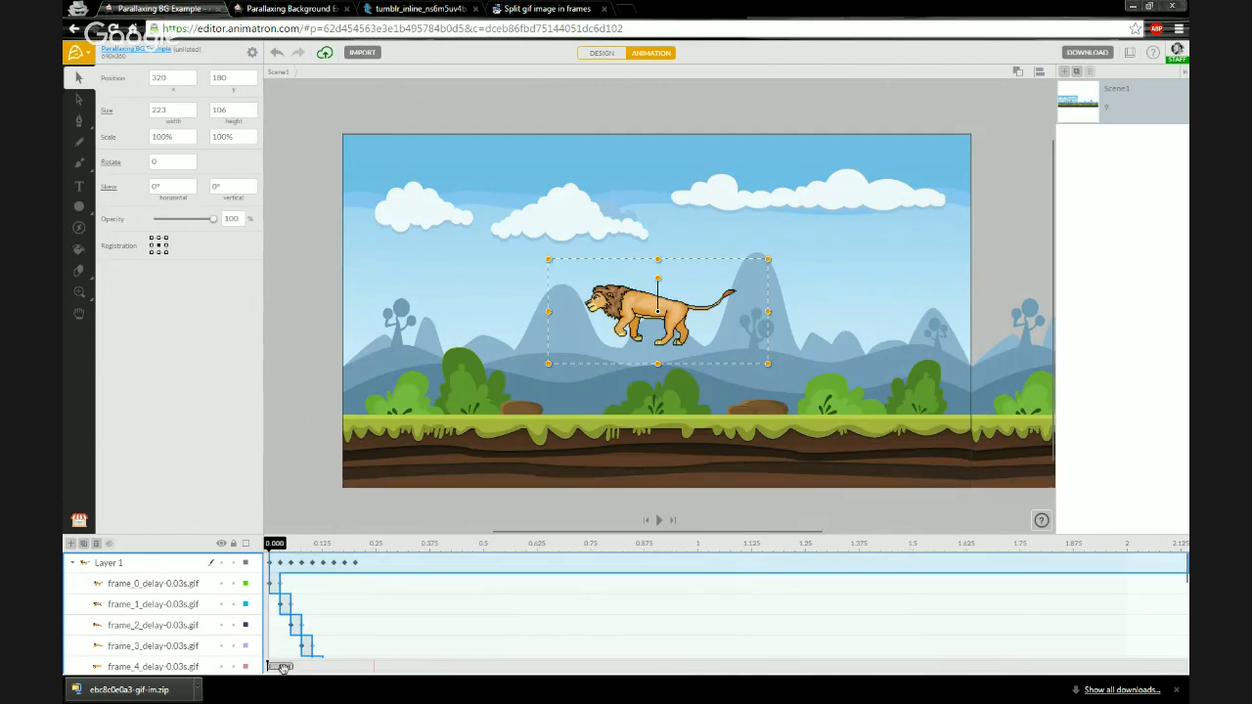
scroll(294, 585, "down", 1)
scroll(293, 585, "down", 1)
scroll(294, 585, "up", 1)
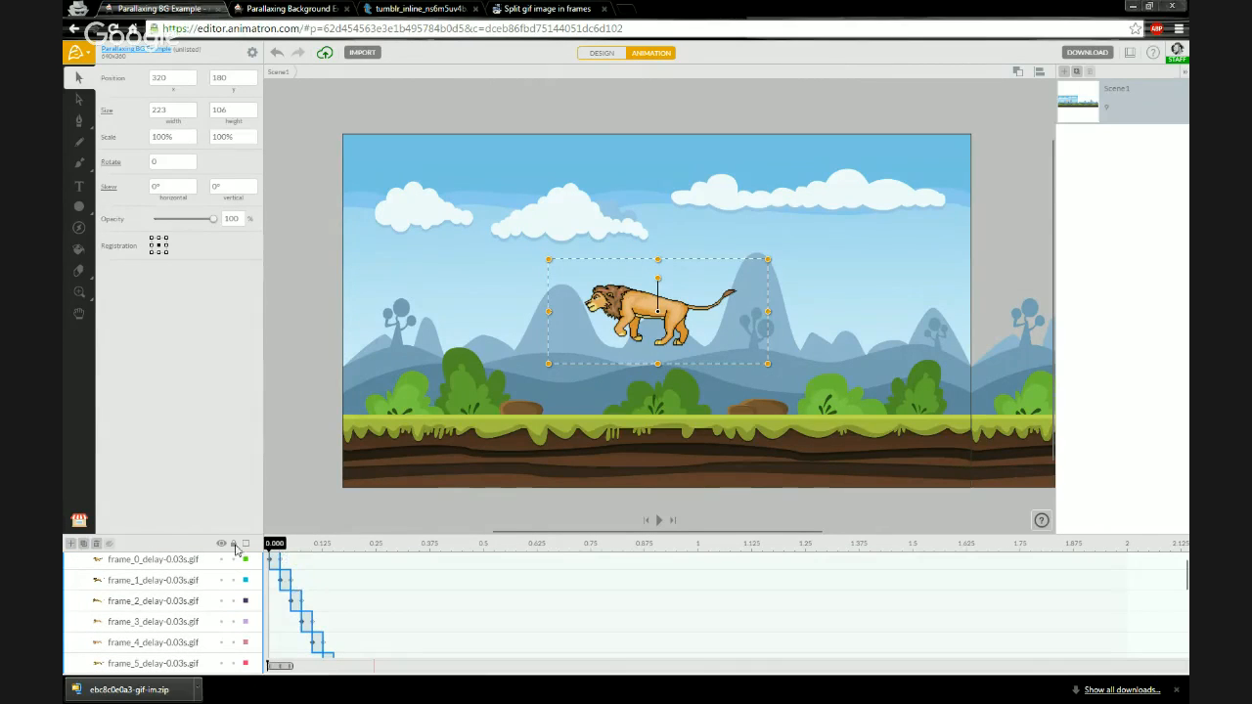
left_click_drag(245, 534, 252, 448)
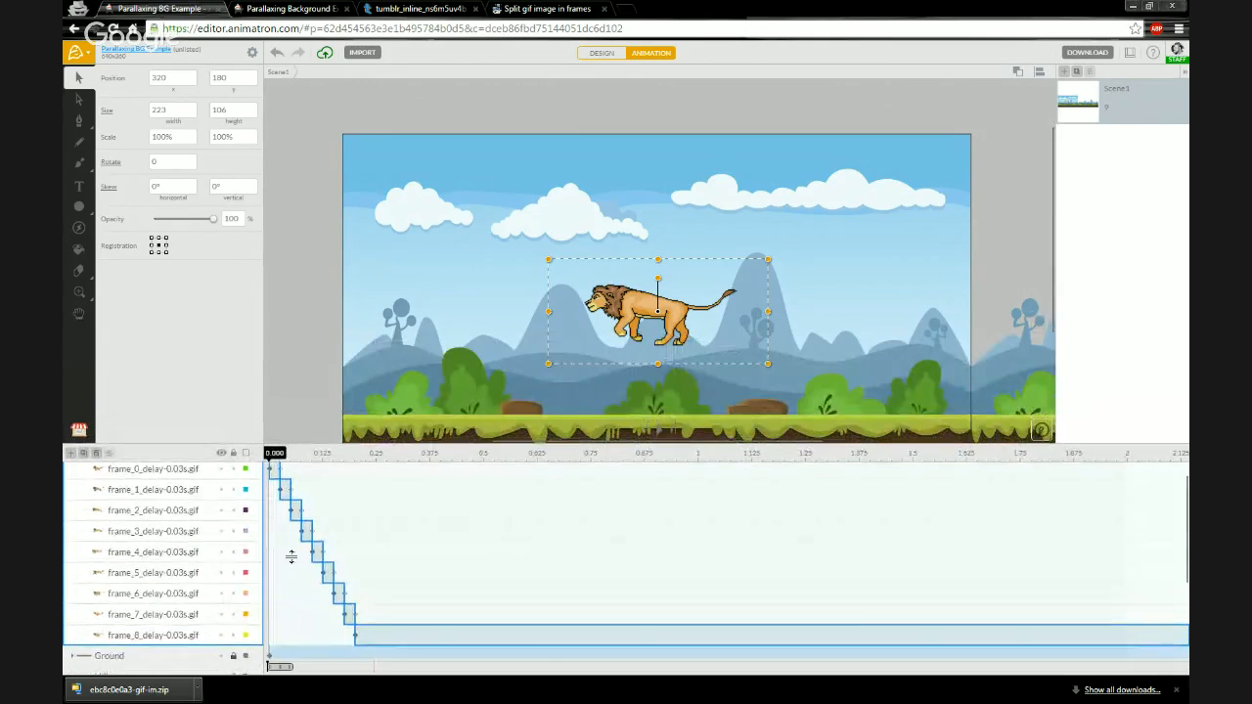
scroll(296, 518, "up", 1)
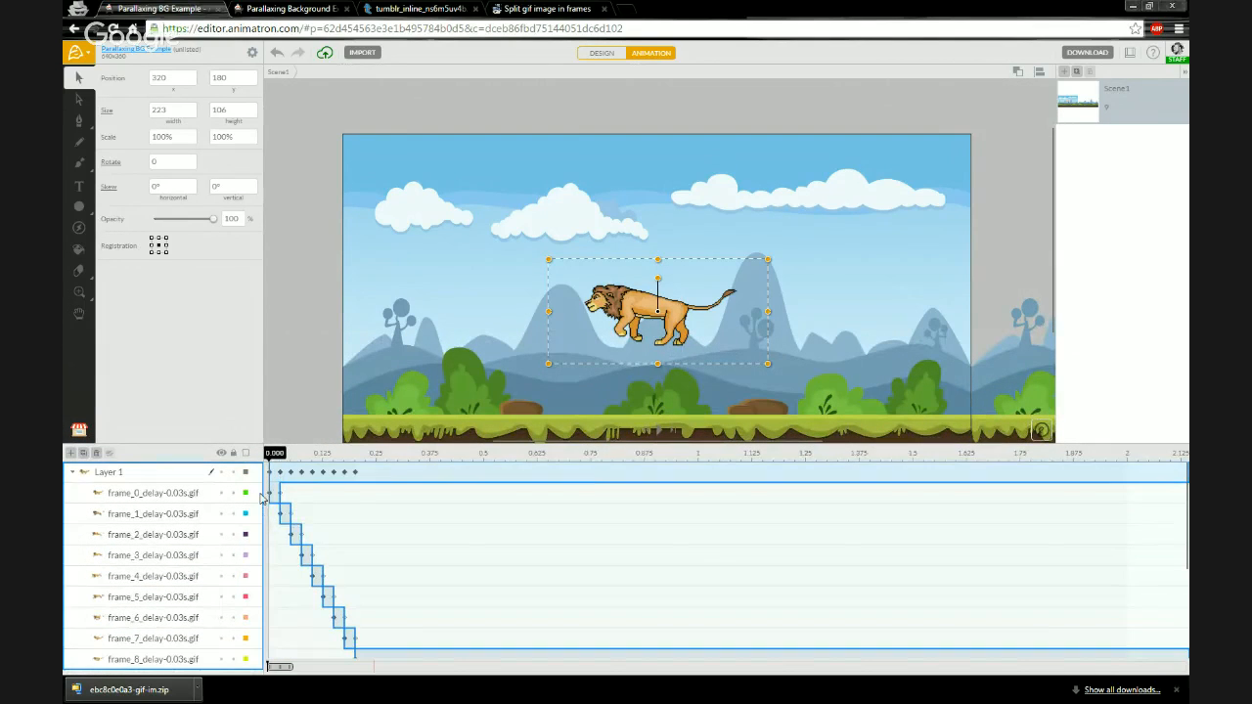
- Set the end action of the frame_8 layer to End so the last frame stops with the sequence
left_click(189, 499)
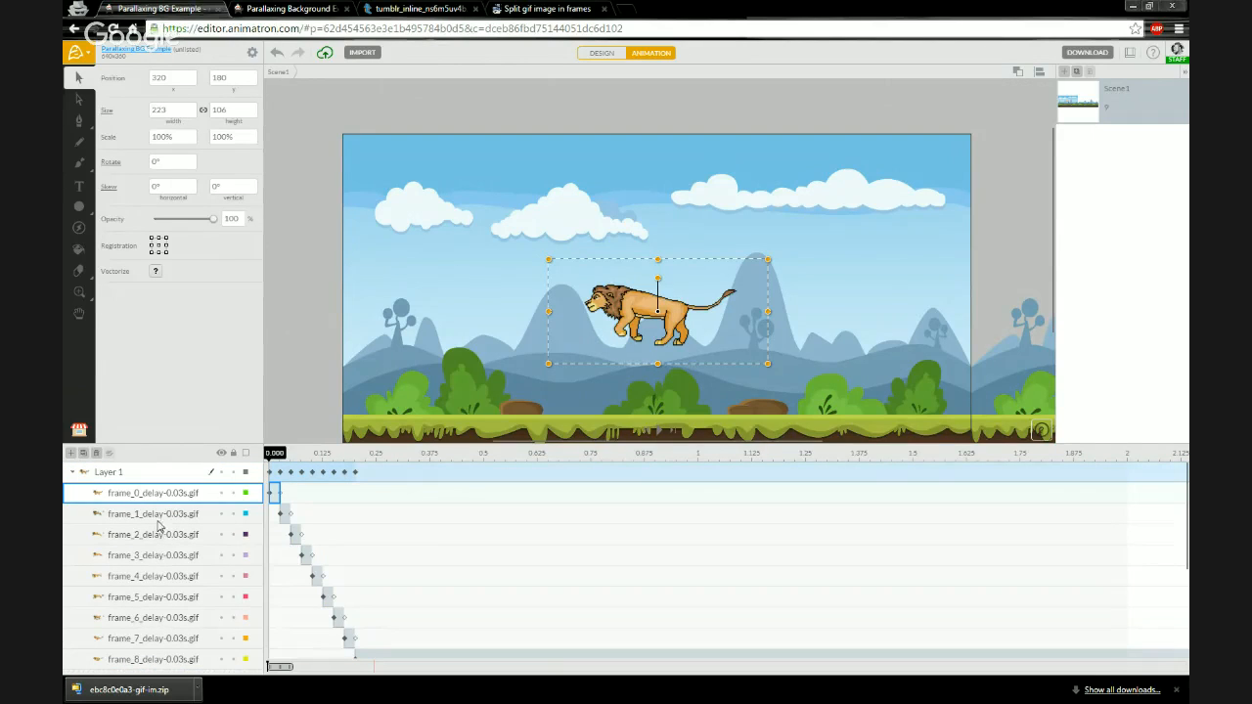
left_click(161, 519)
left_click(160, 534)
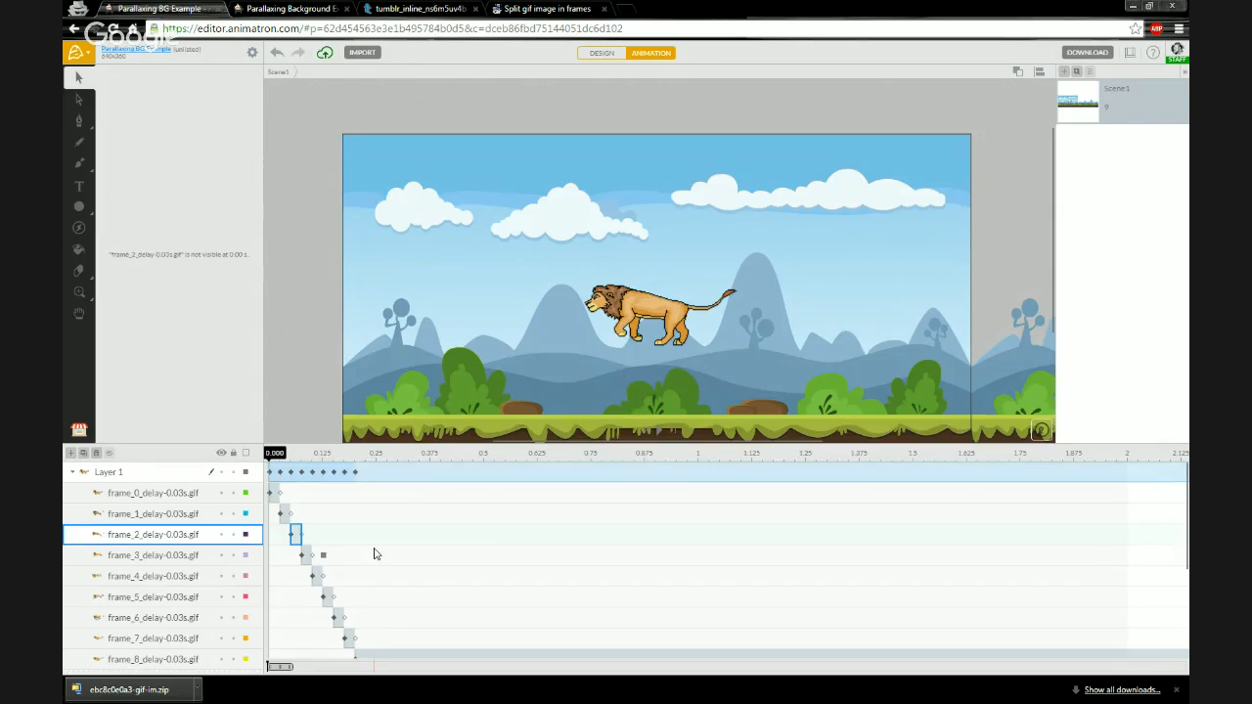
scroll(372, 554, "down", 1)
left_click(153, 636)
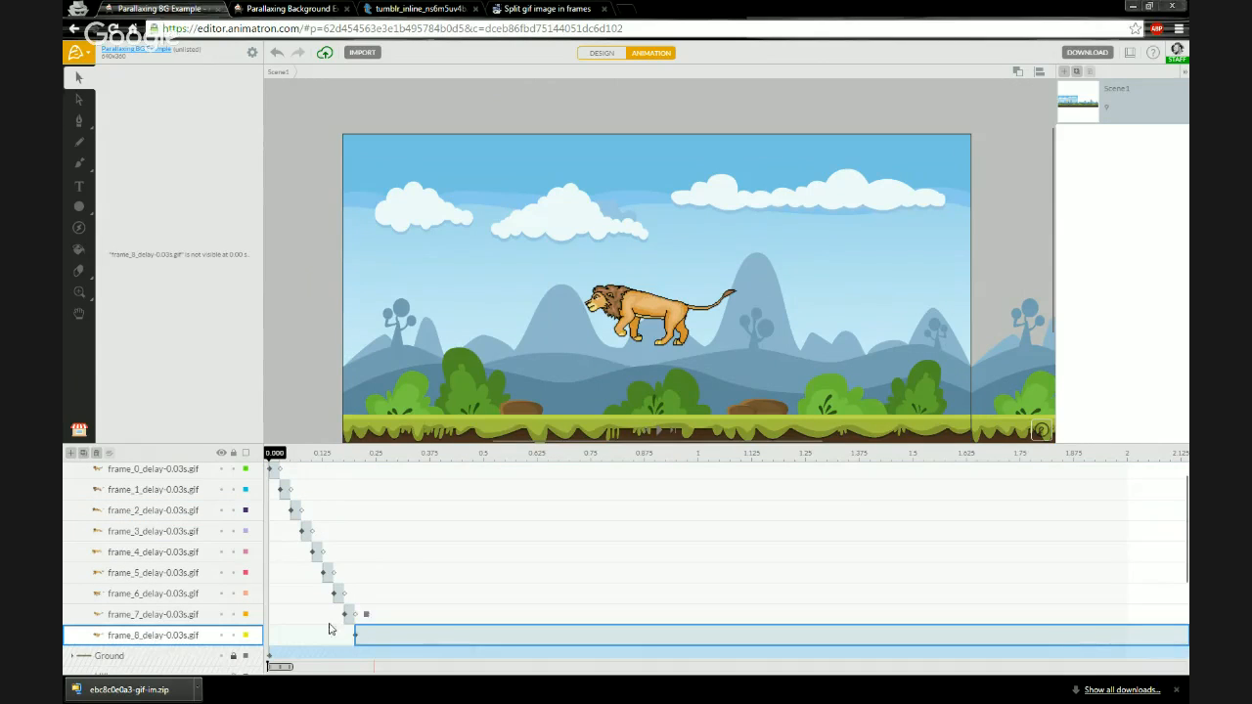
left_click(370, 640)
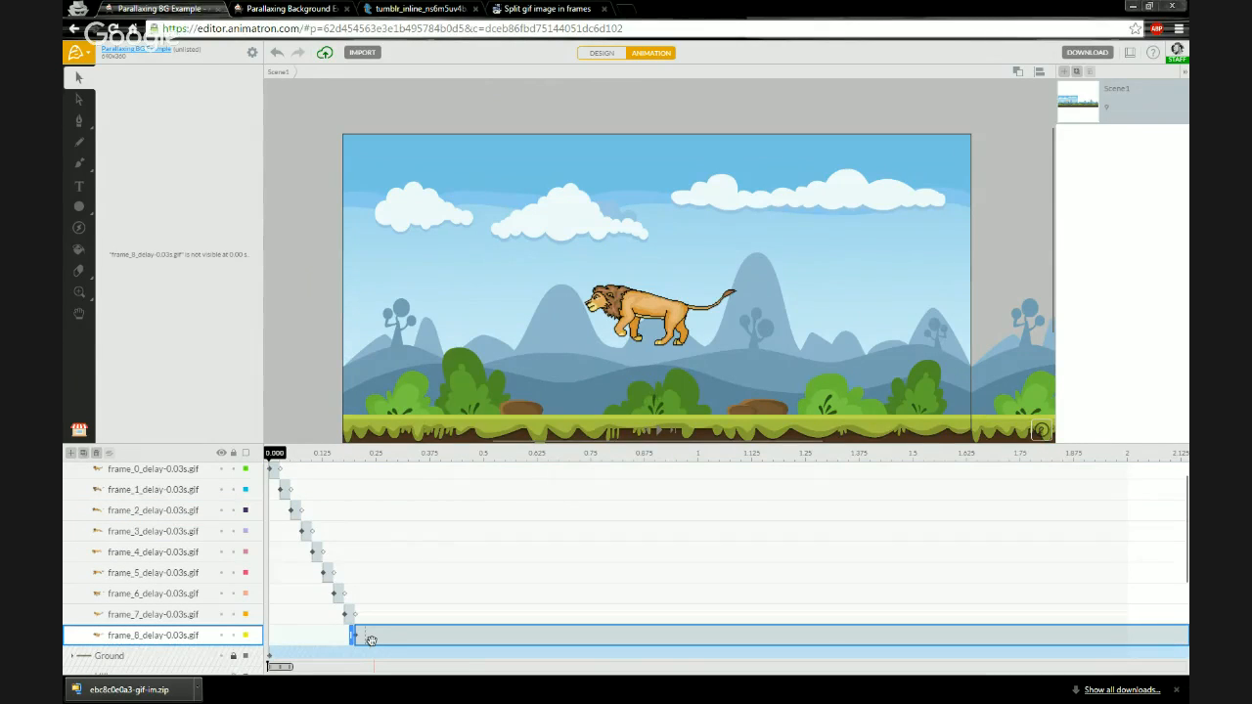
left_click(370, 640)
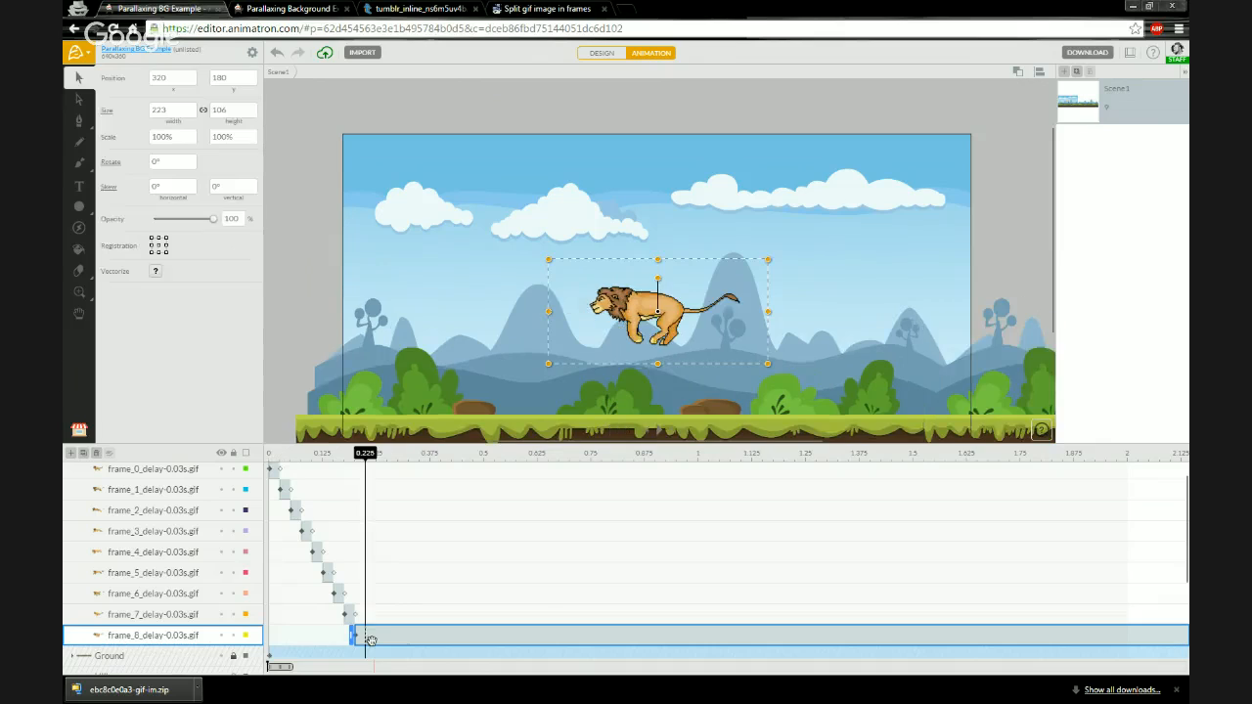
right_click(369, 638)
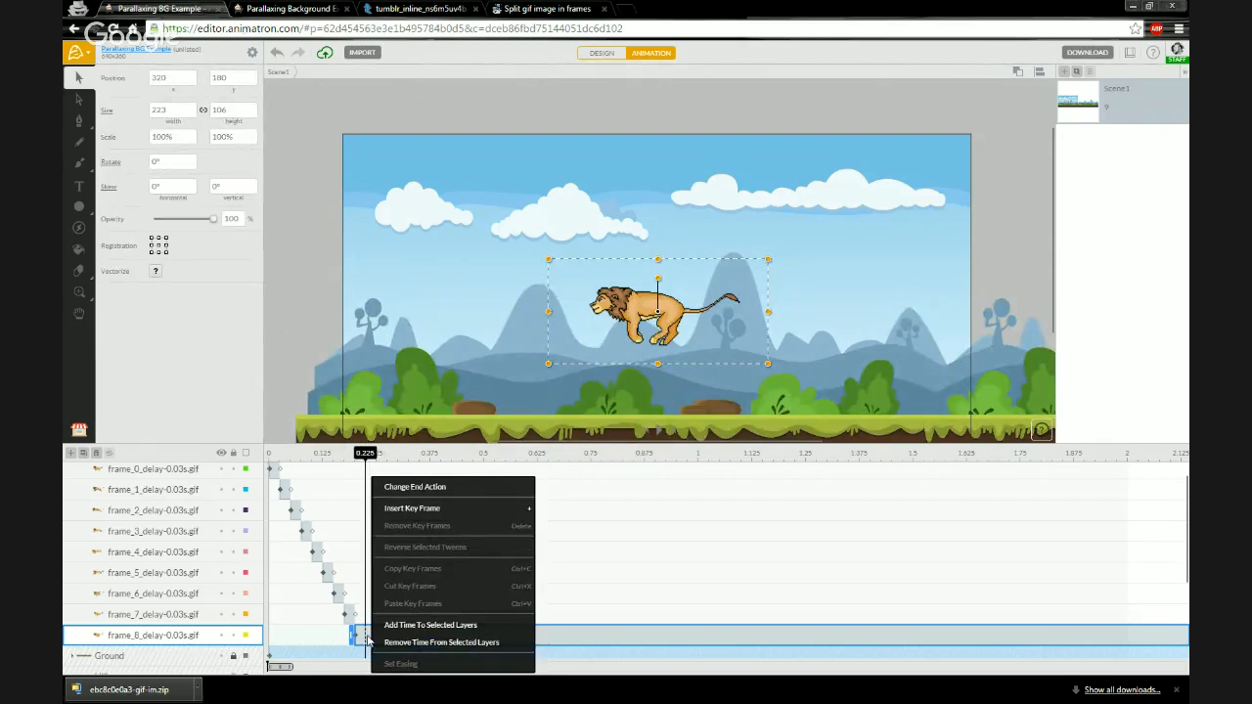
left_click(435, 489)
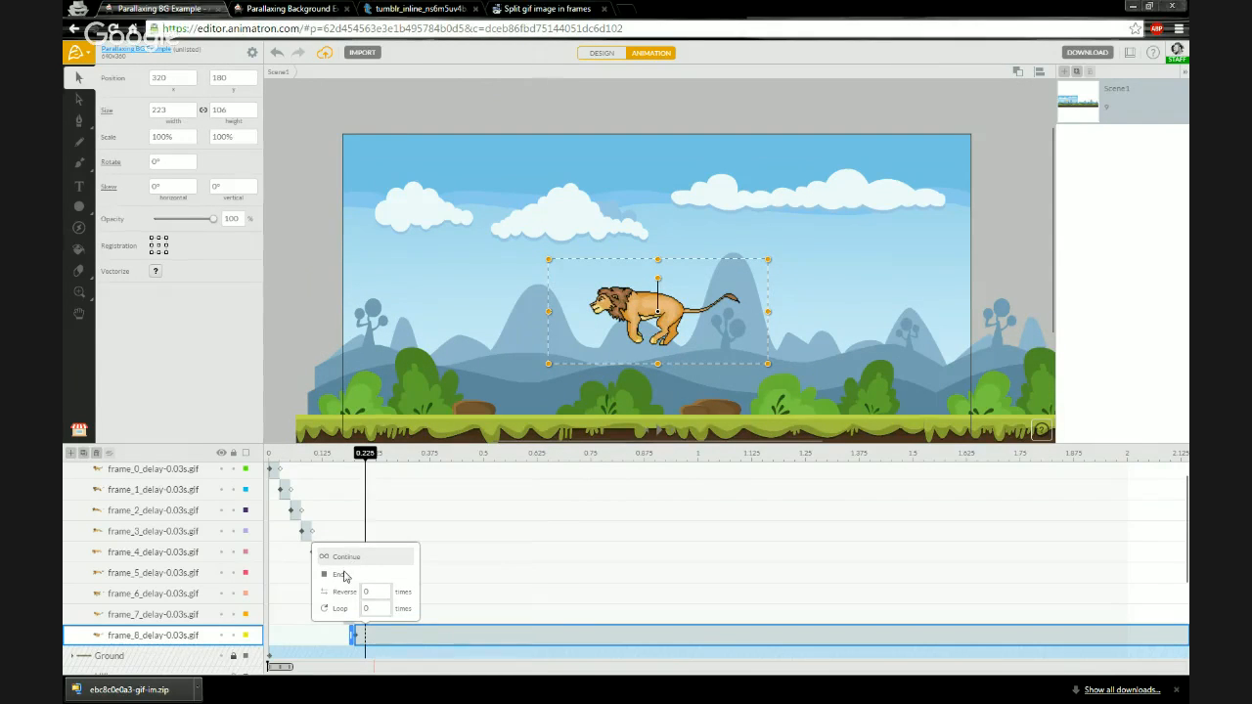
left_click(342, 578)
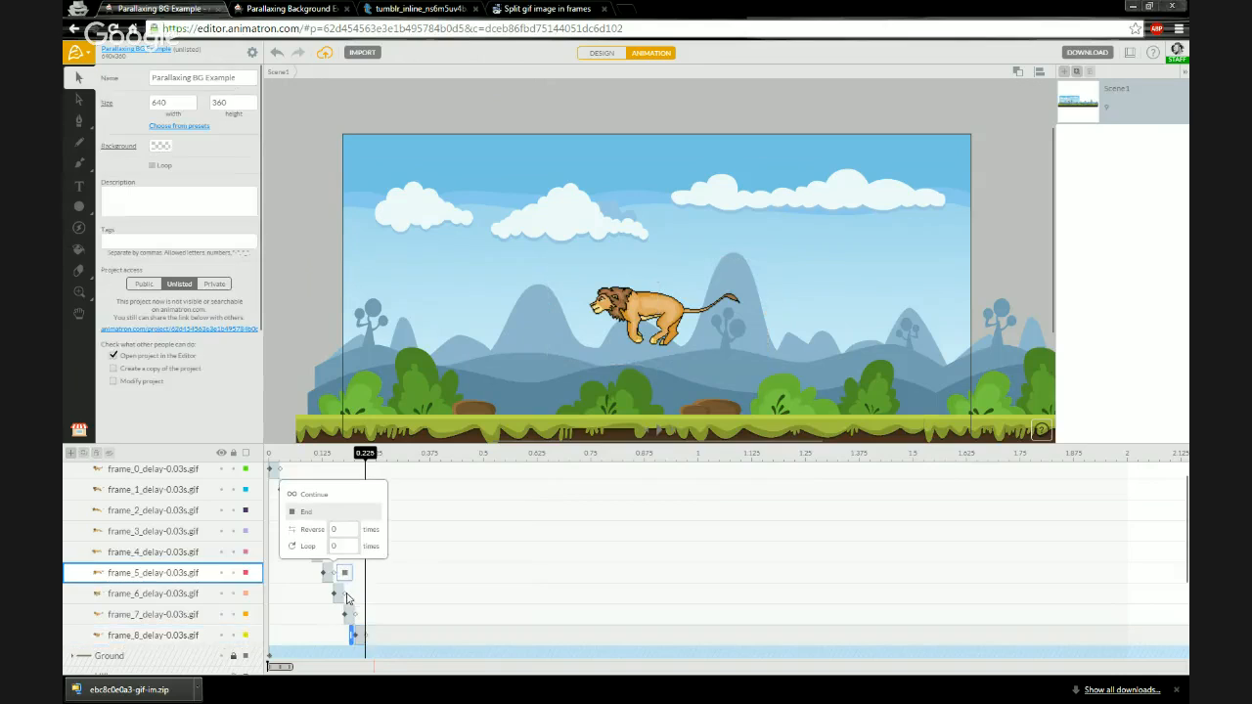
- Collapse Layer 1 and rename it Lion GIF Sequence 0.03s
scroll(351, 600, "up", 1)
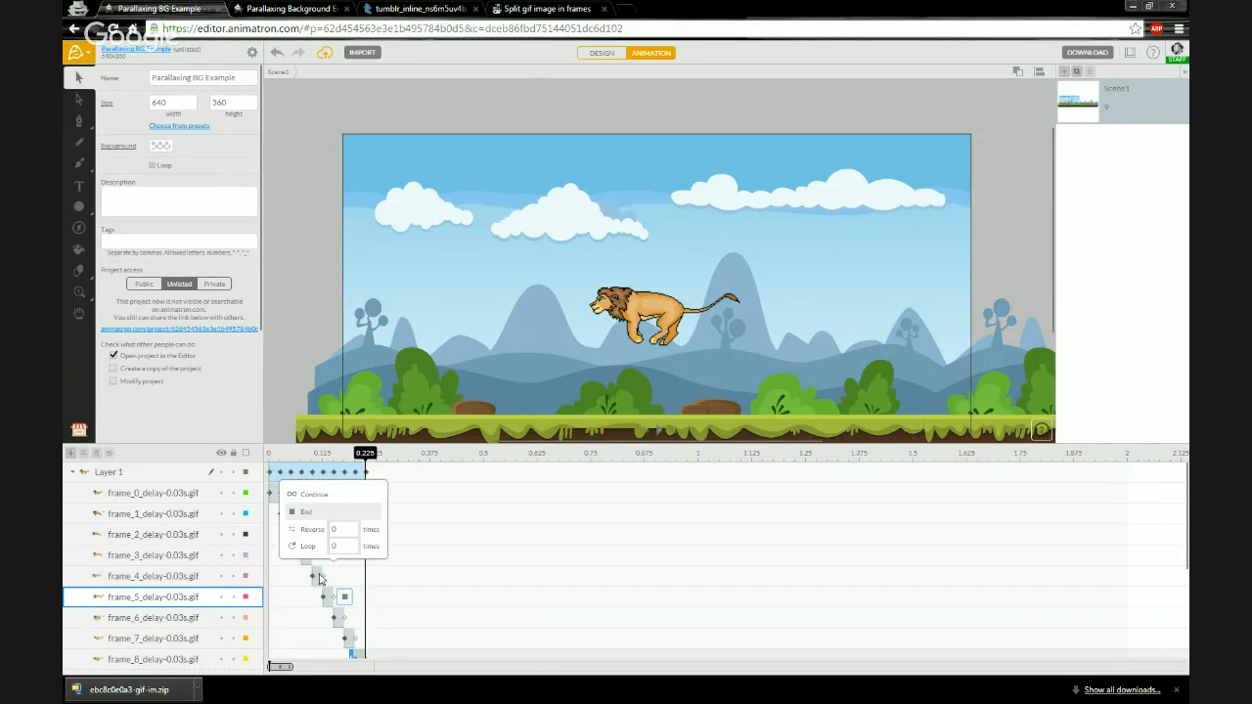
left_click(362, 457)
left_click_drag(315, 462, 366, 457)
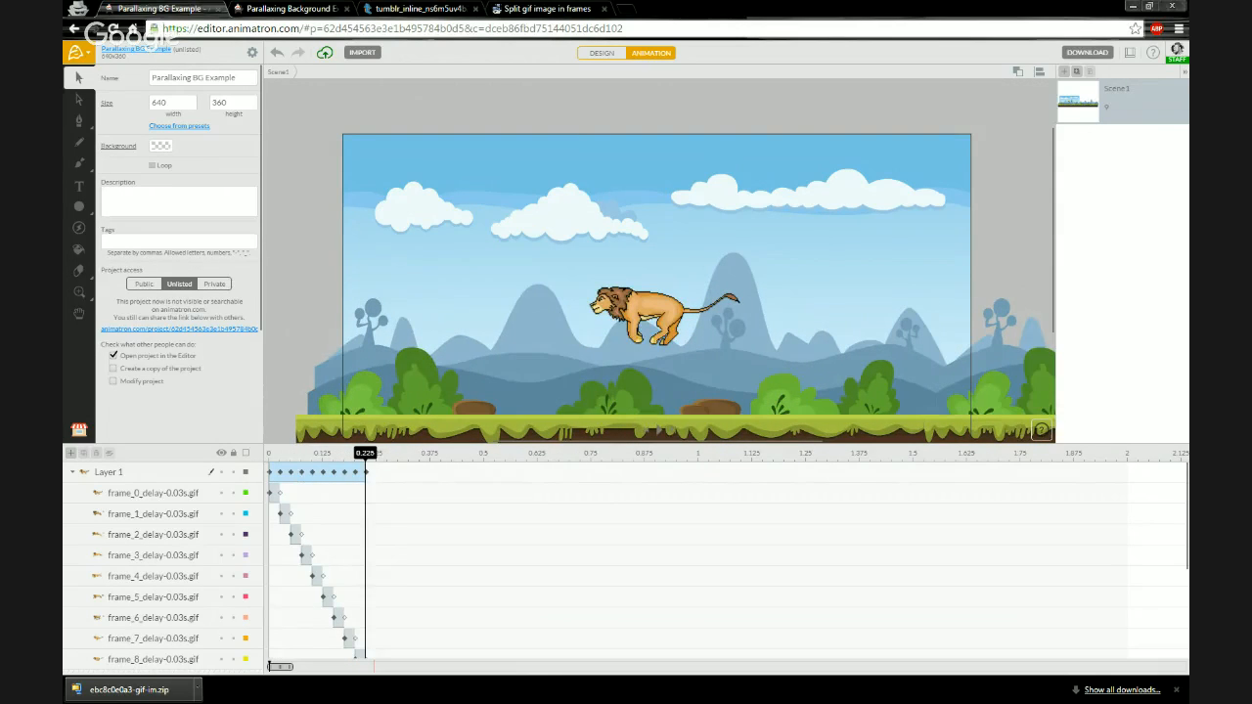
left_click(72, 472)
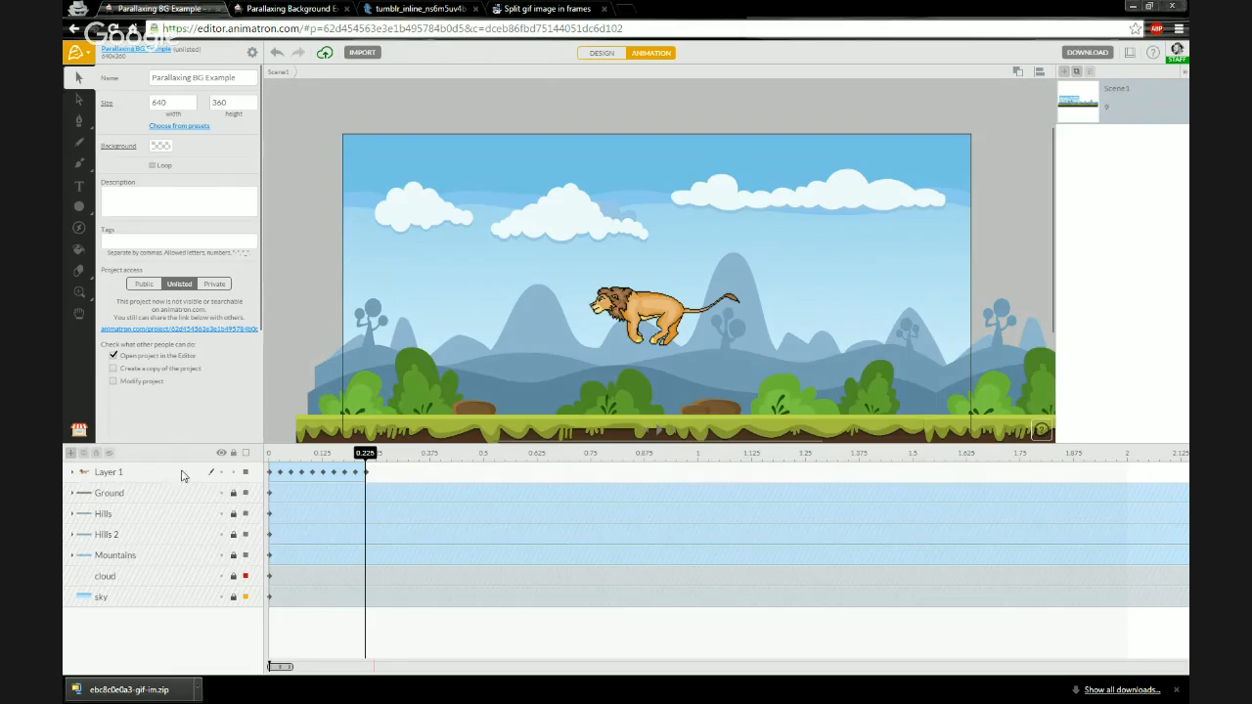
left_click(113, 475)
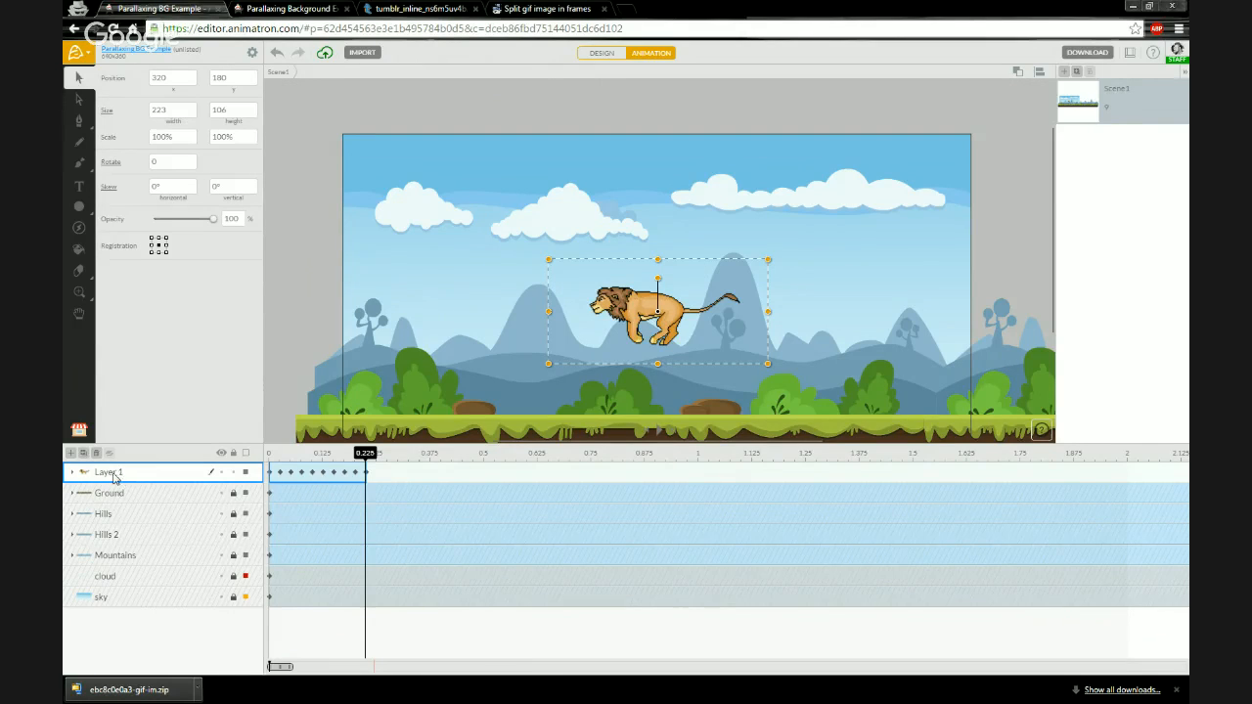
double_click(116, 474)
type("Lion GIF Sequence 0.03s")
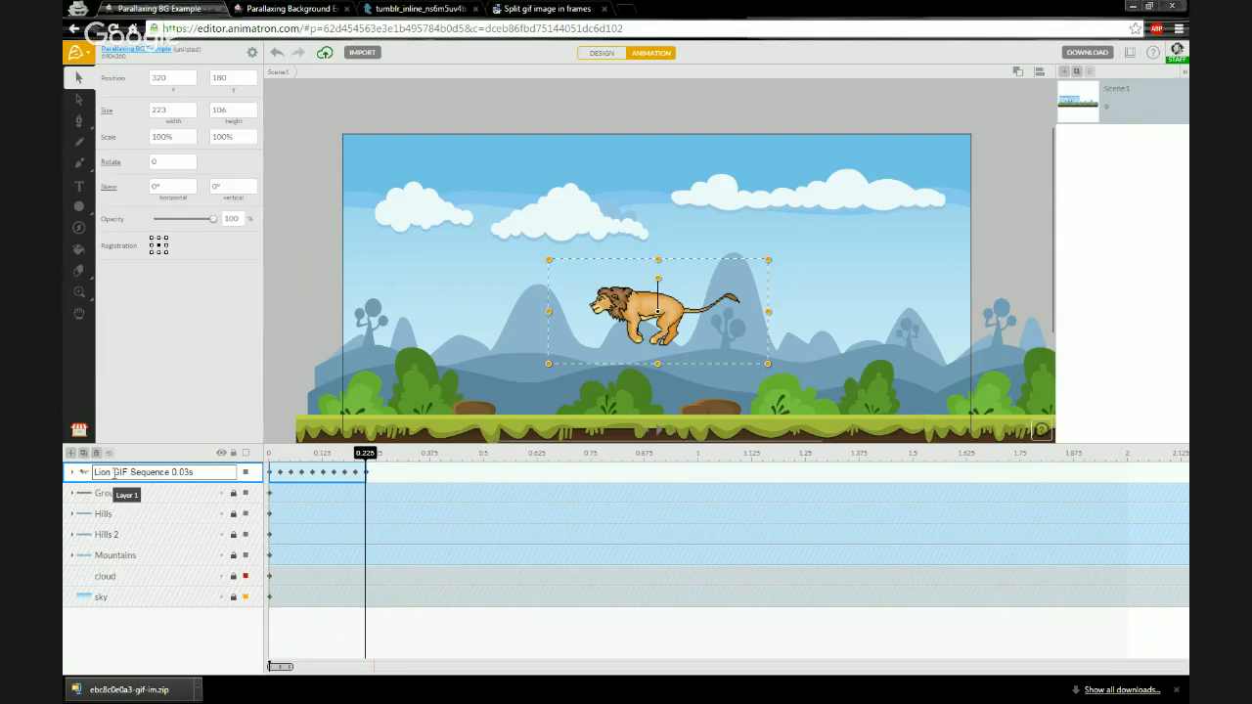
key("Return")
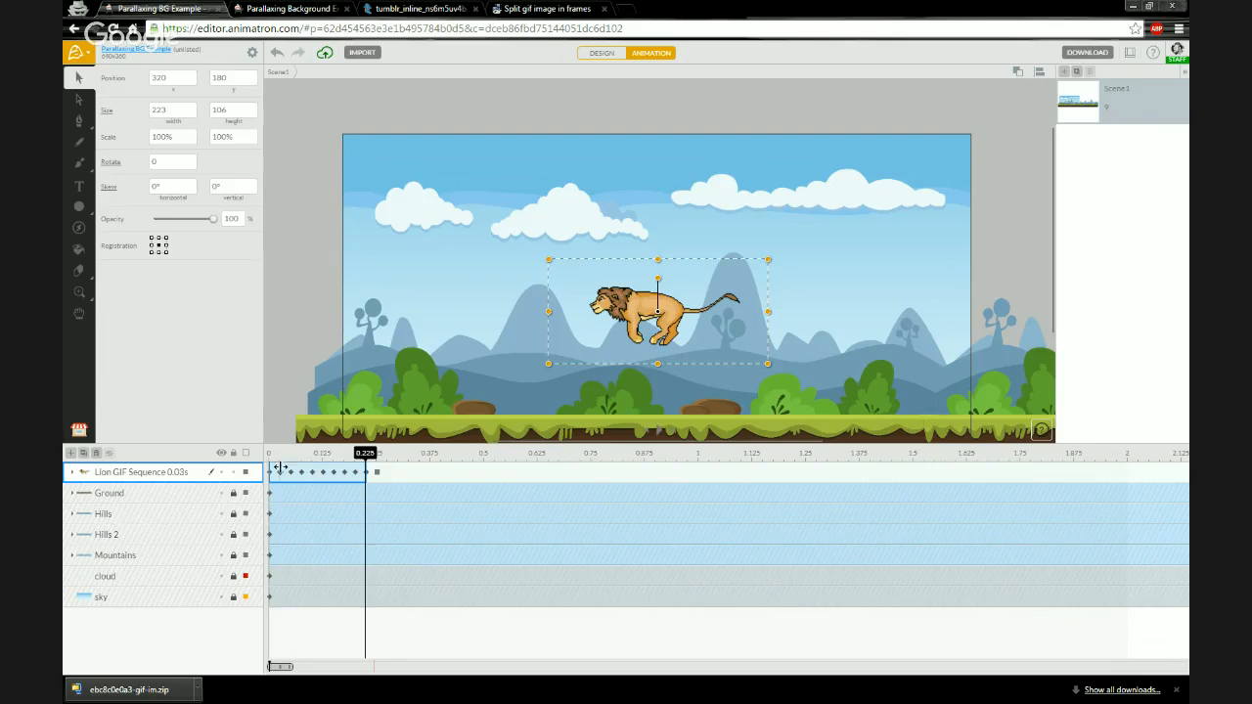
- Set the Lion GIF Sequence 0.03s layer's end action to Loop and return the playhead to the start
left_click(331, 467)
mouse_move(367, 454)
left_mouse_down()
mouse_move(394, 453)
mouse_move(368, 460)
left_mouse_up()
left_click_drag(368, 457, 368, 461)
left_click(378, 475)
left_click(378, 473)
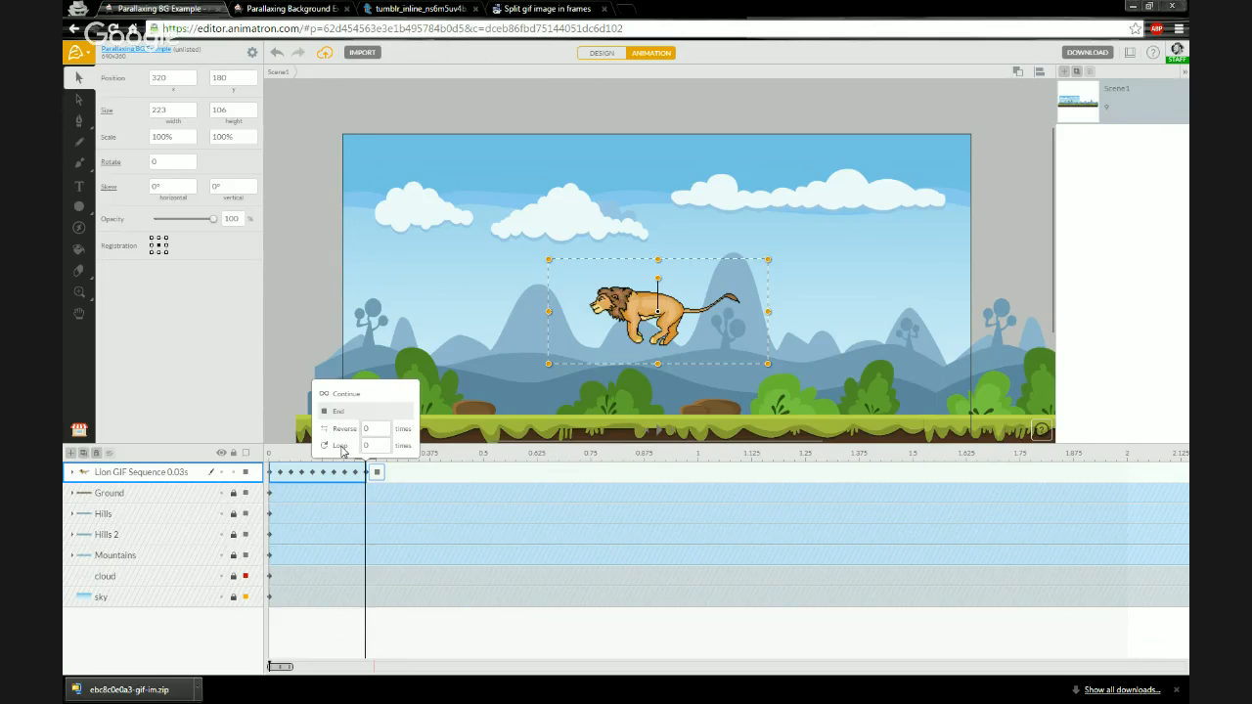
left_click(341, 446)
left_click_drag(362, 453, 266, 456)
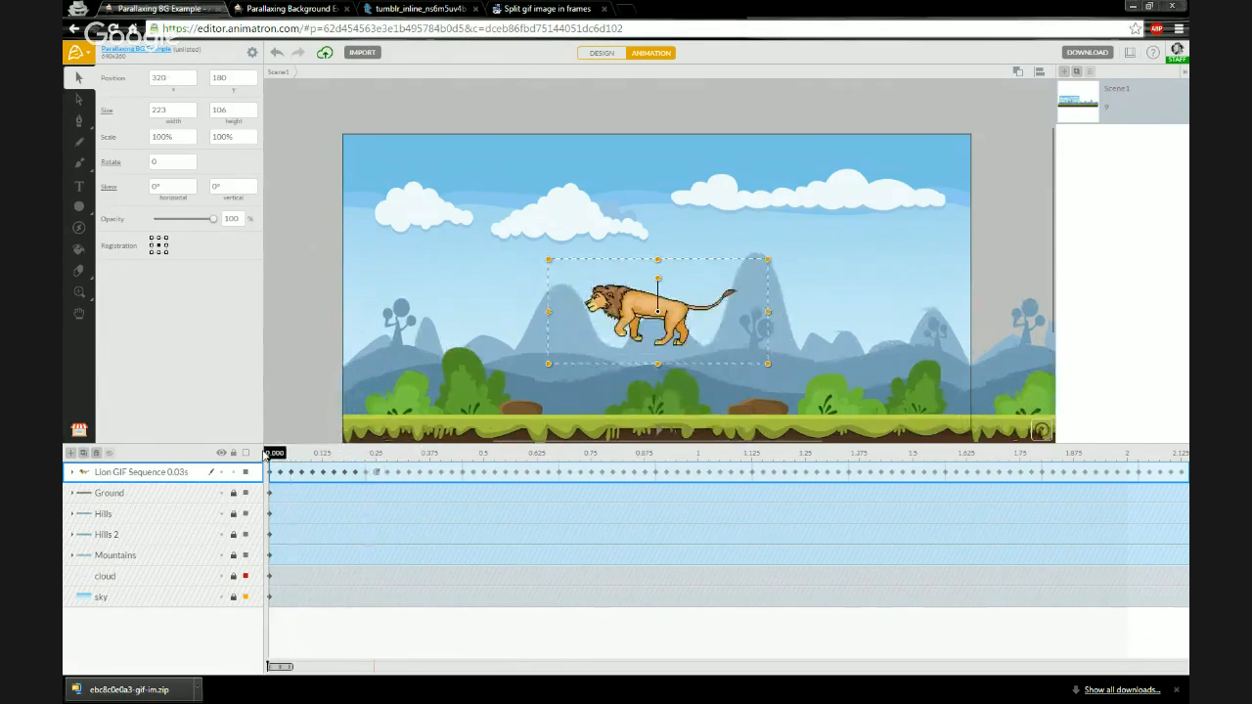
- Play the animation to preview the looping lion run
key("space")
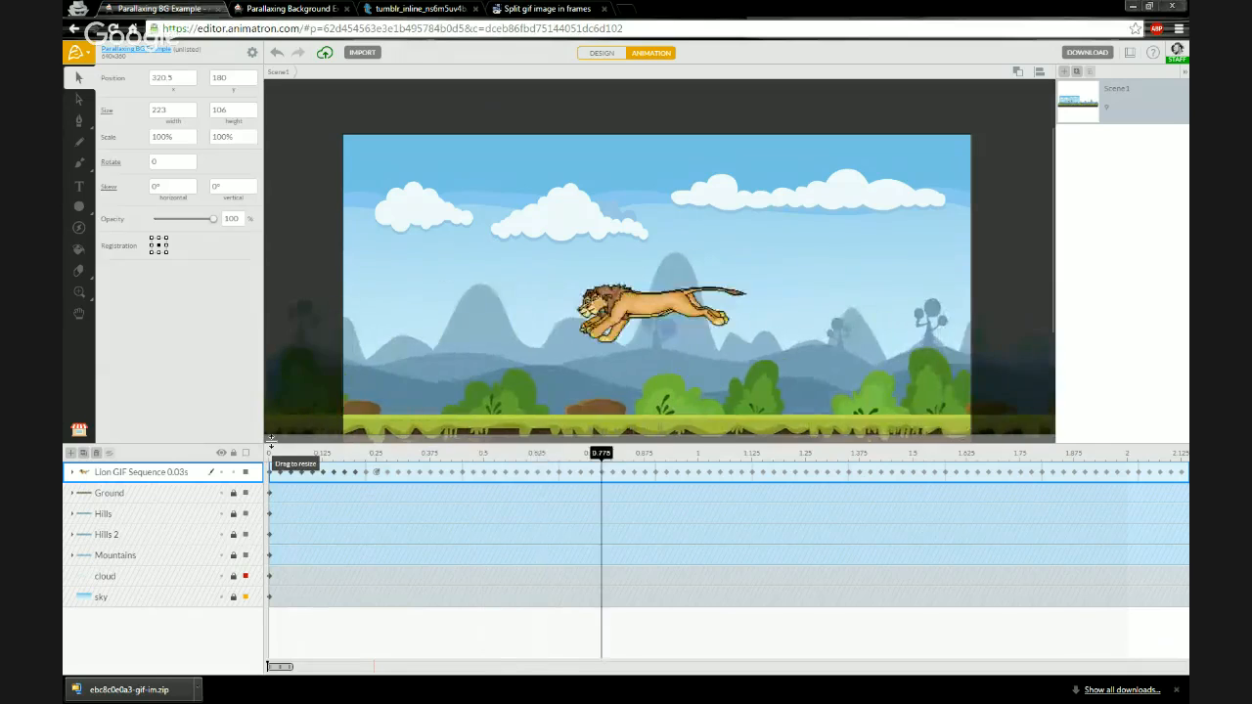
key("space")
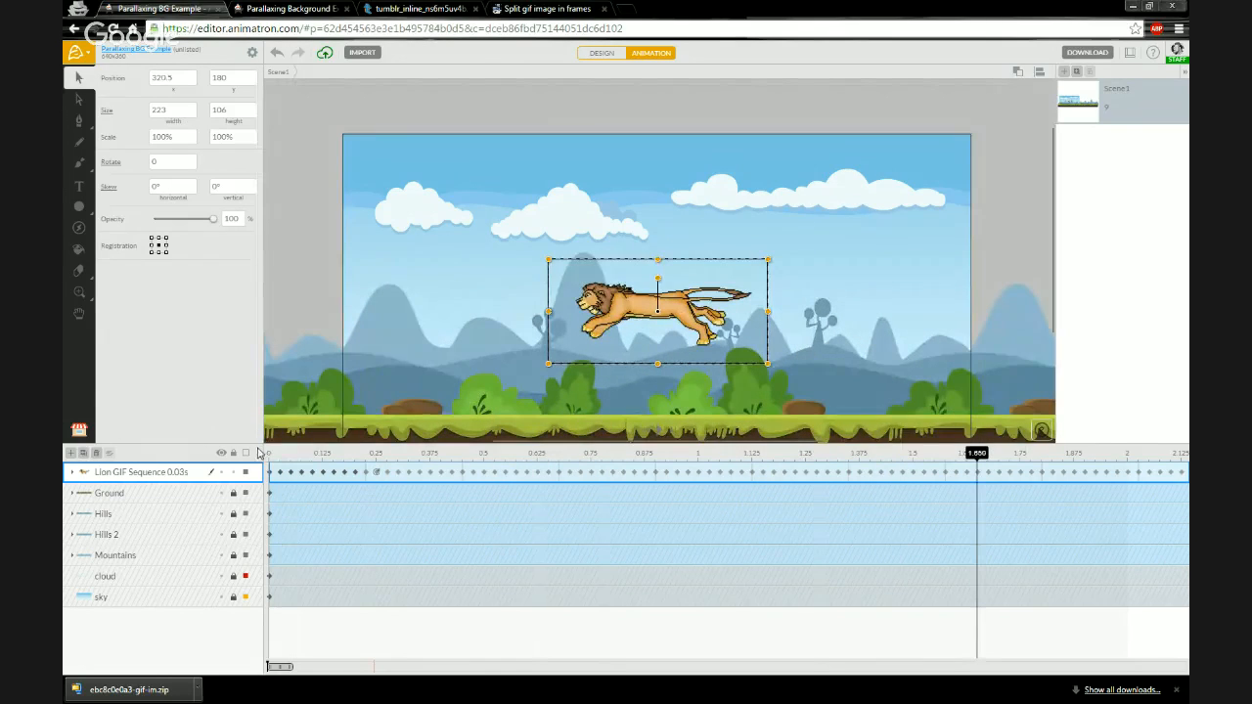
left_click_drag(268, 454, 643, 456)
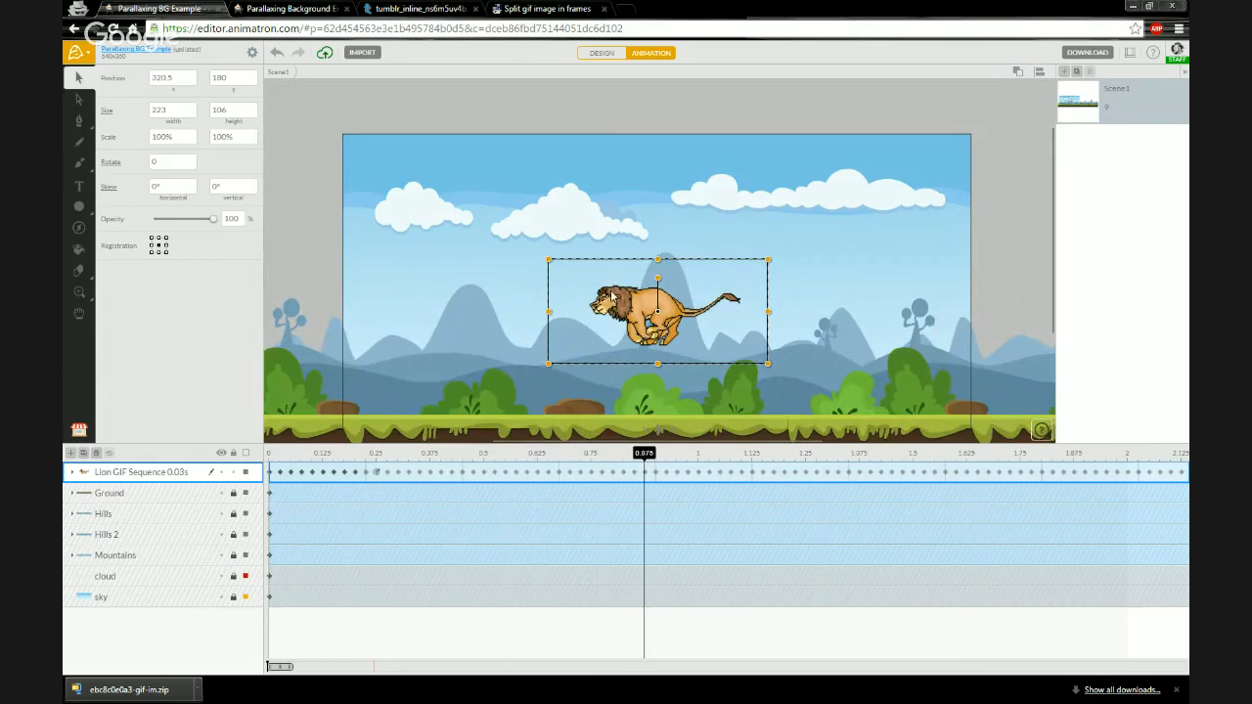
- Switch to Design mode and move the lion down onto the ground at the start of the timeline
left_click(616, 54)
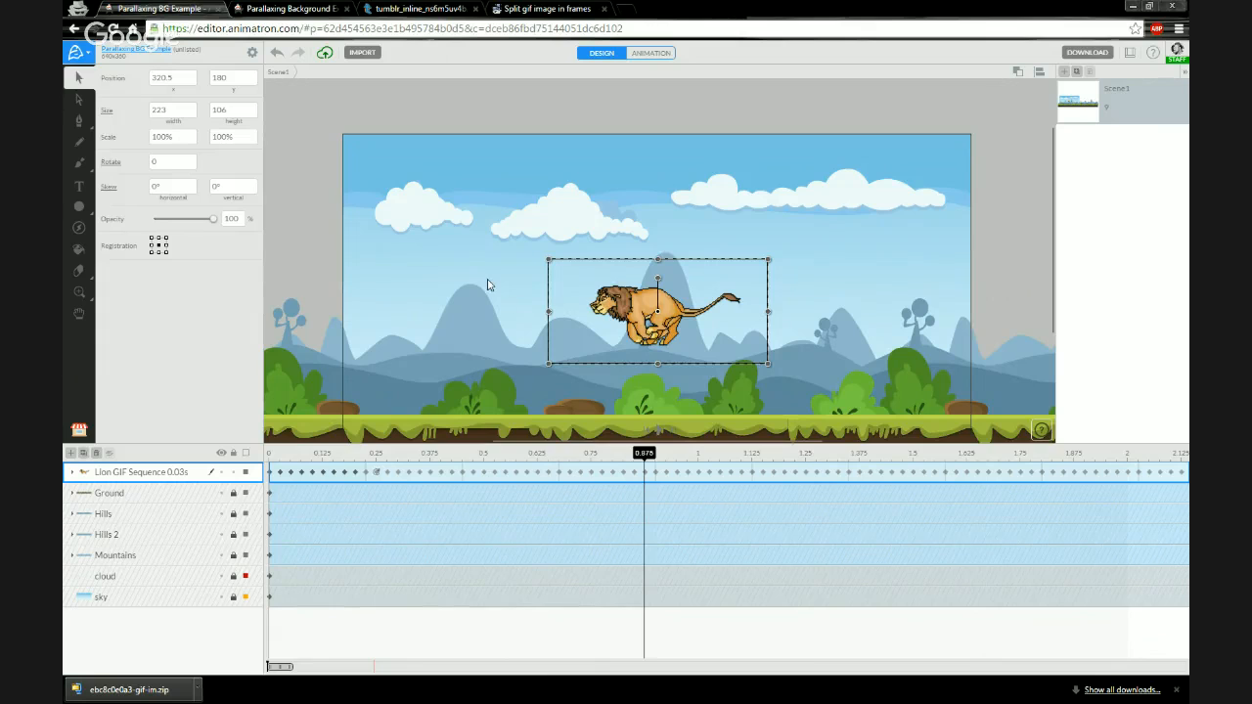
left_click_drag(502, 301, 483, 251)
left_click_drag(157, 443, 152, 535)
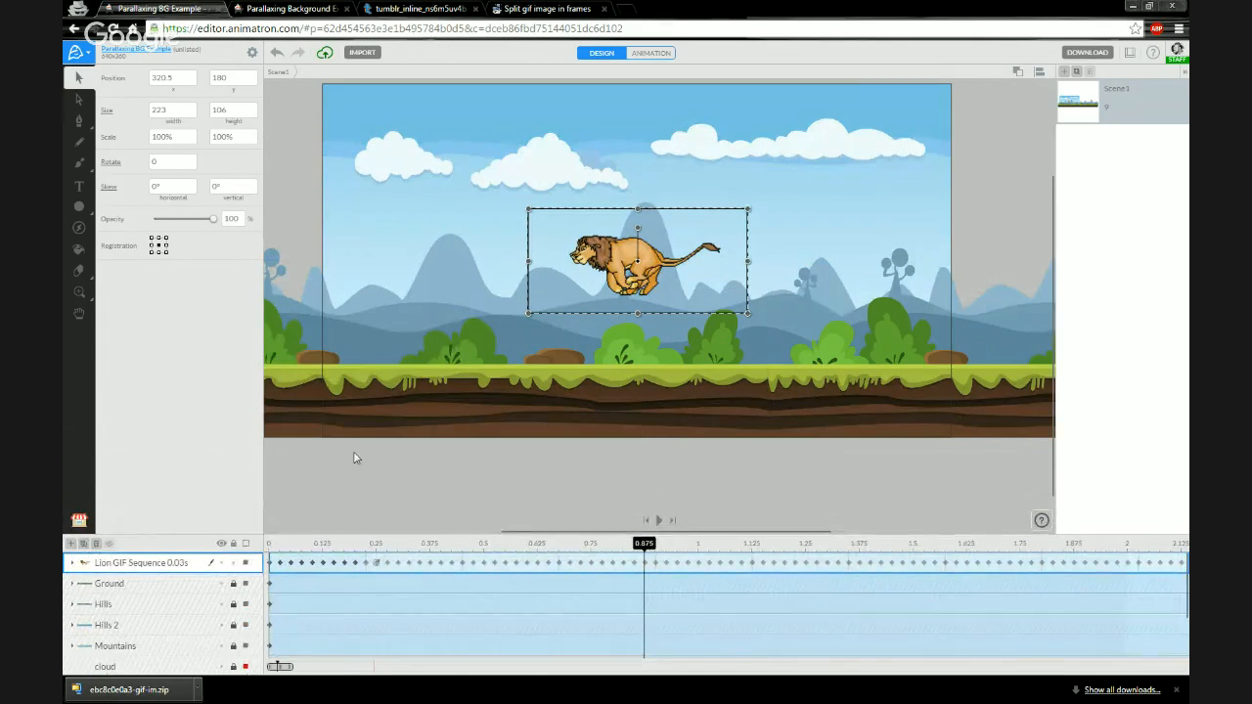
left_click_drag(595, 314, 569, 372)
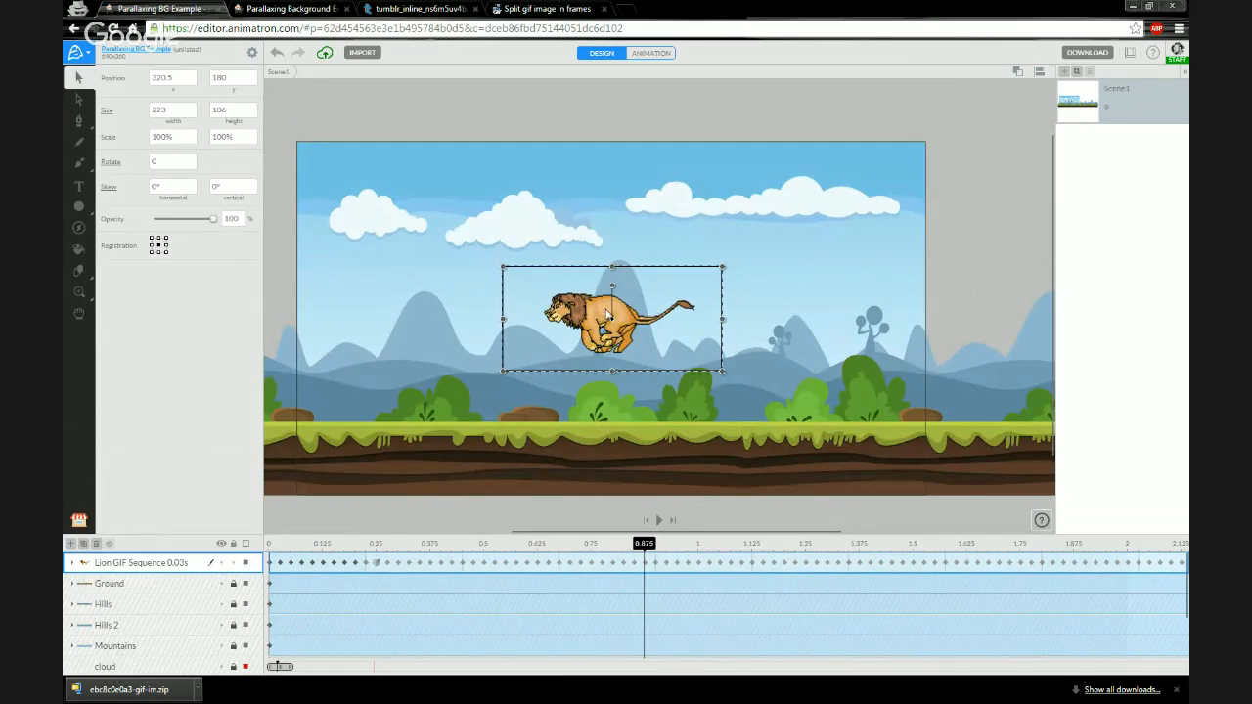
left_click_drag(597, 311, 605, 378)
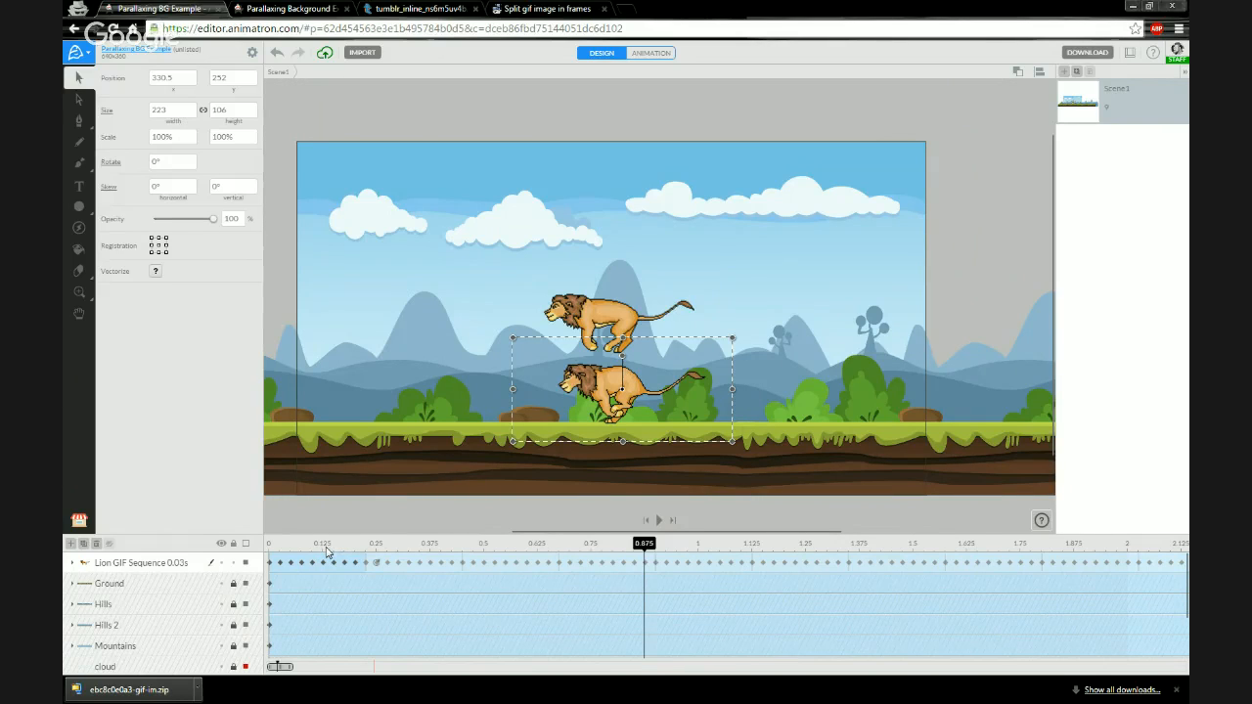
key("ctrl+z")
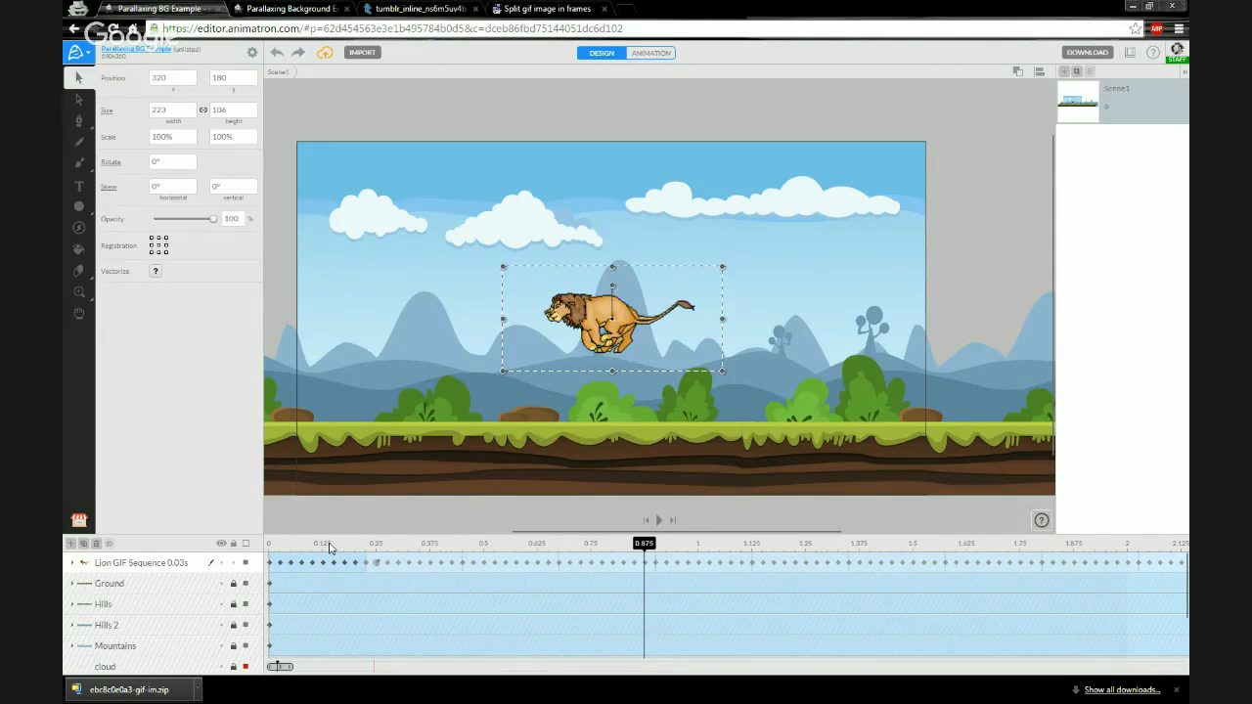
left_click(273, 547)
left_click(163, 566)
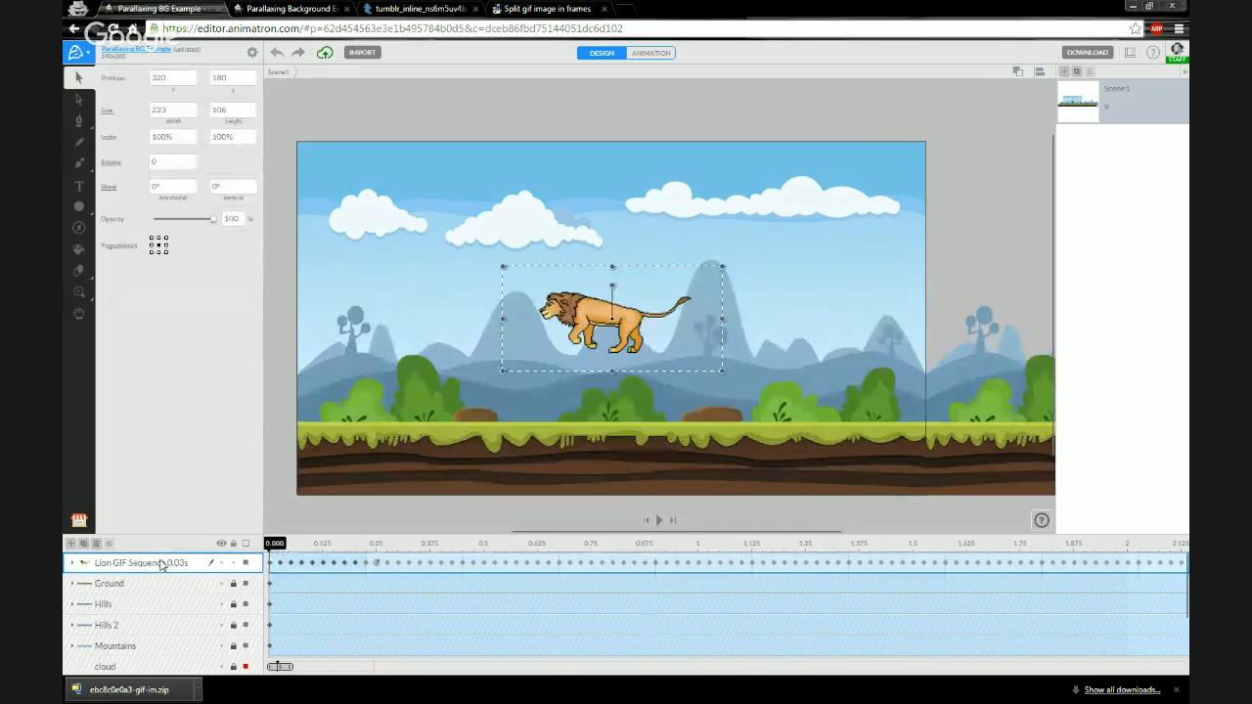
left_click_drag(587, 318, 596, 392)
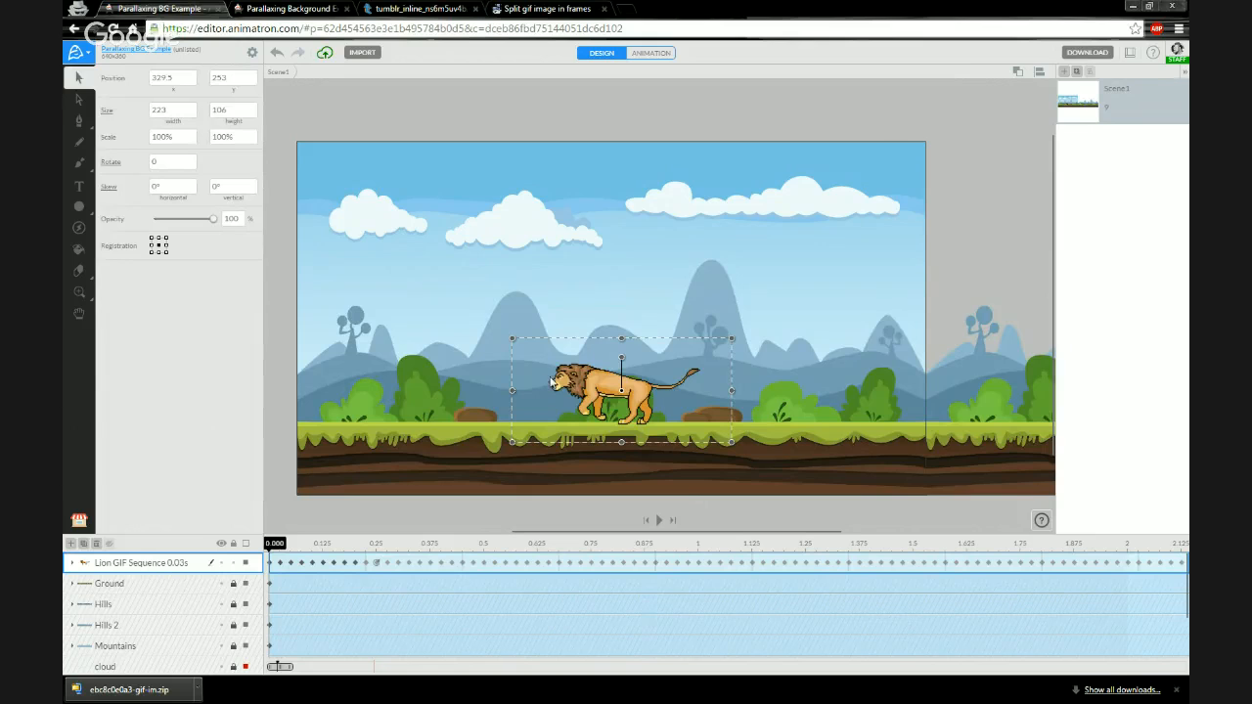
- Try to flip the lion horizontally
right_click(593, 382)
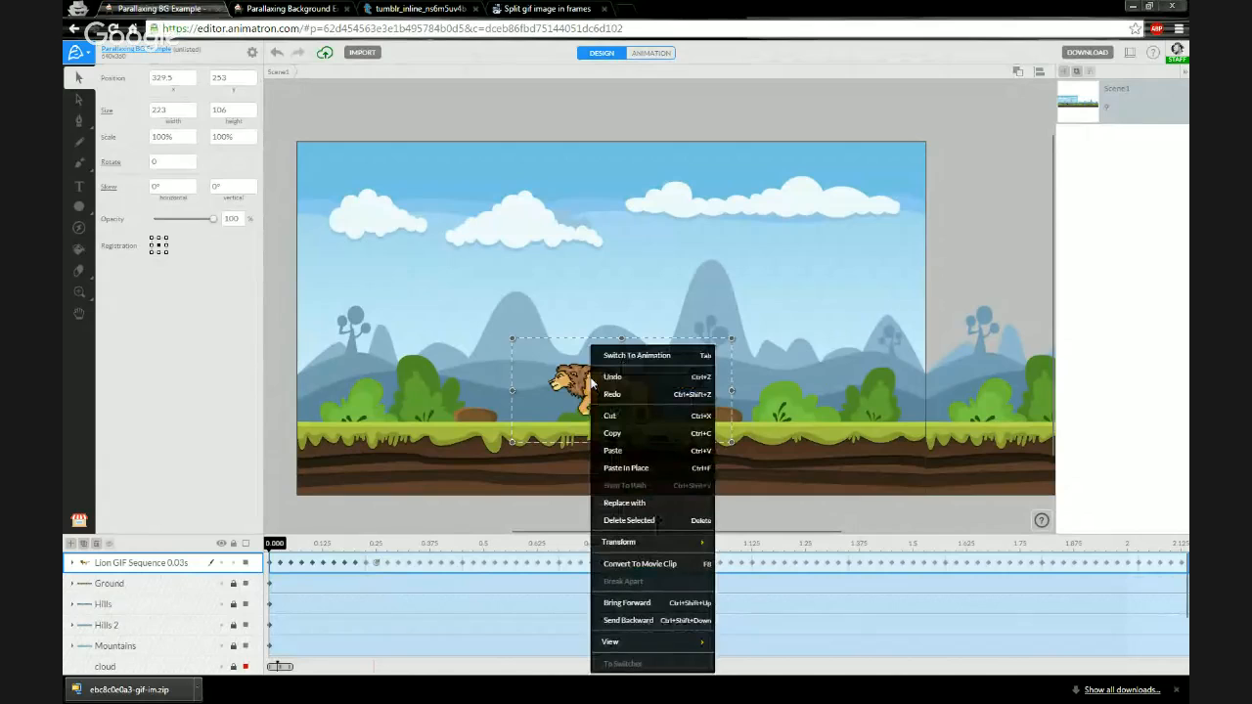
mouse_move(652, 544)
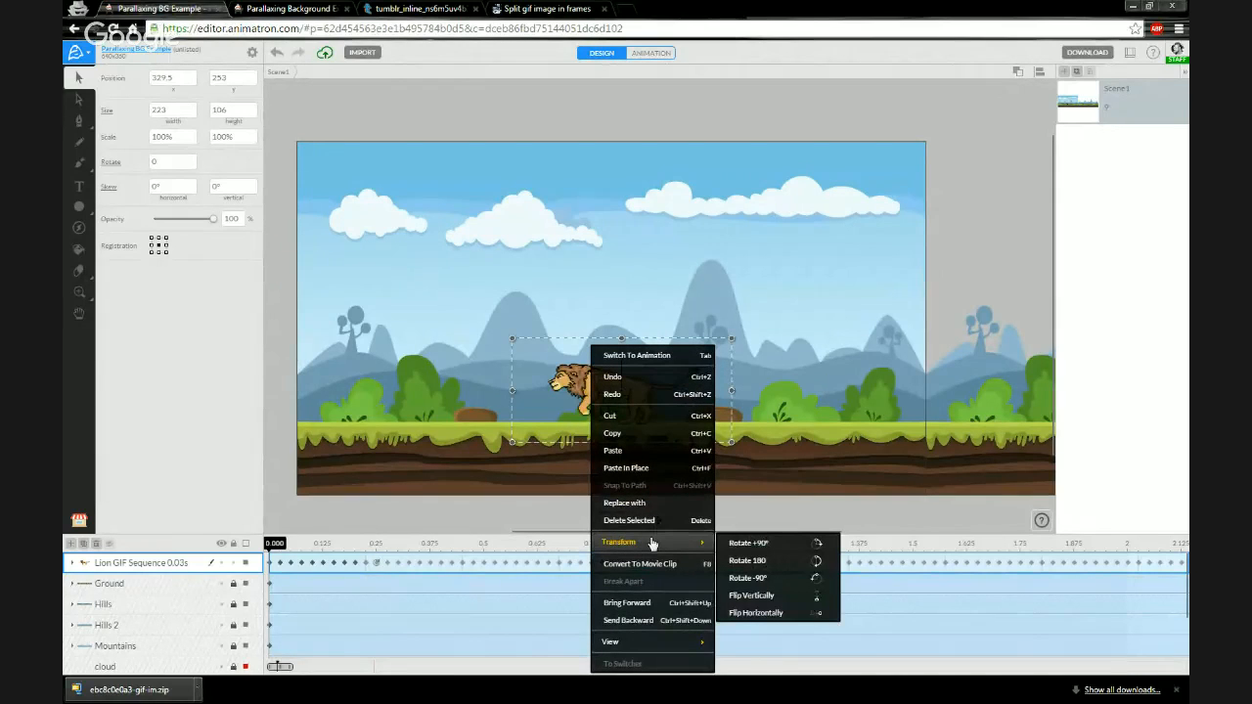
left_click(760, 613)
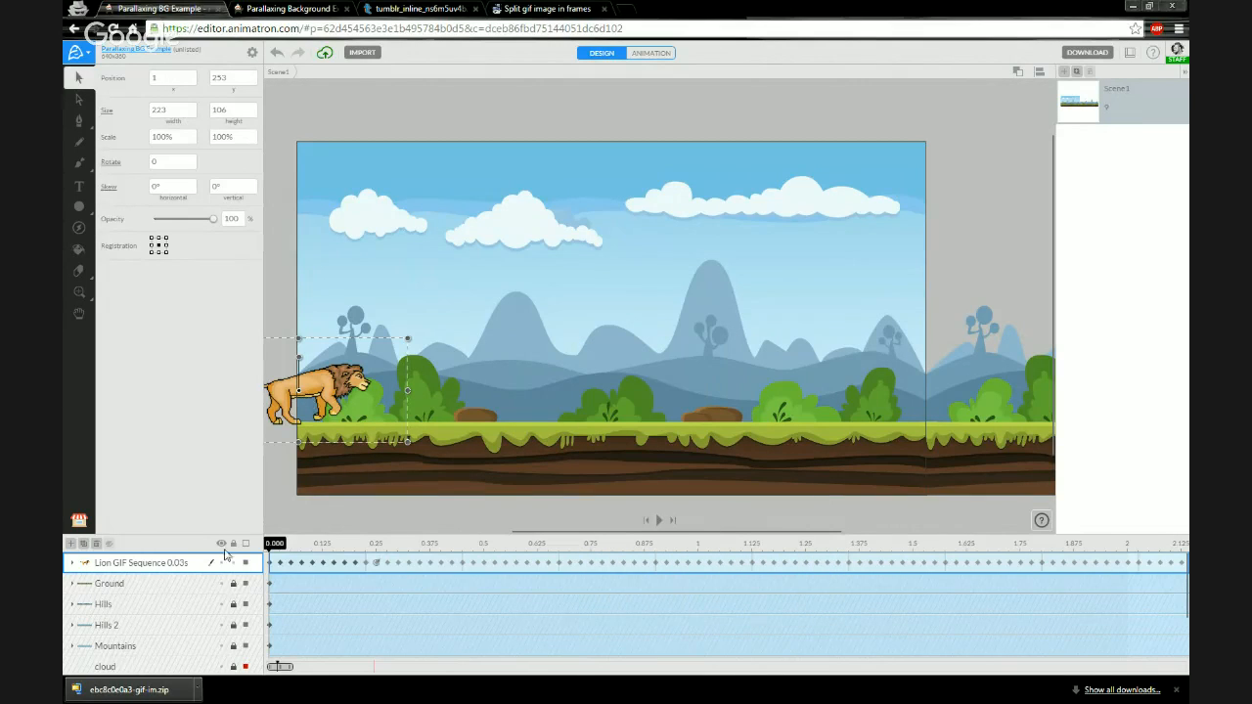
mouse_move(278, 546)
left_mouse_down()
mouse_move(323, 546)
mouse_move(268, 551)
left_mouse_up()
key("ctrl+z")
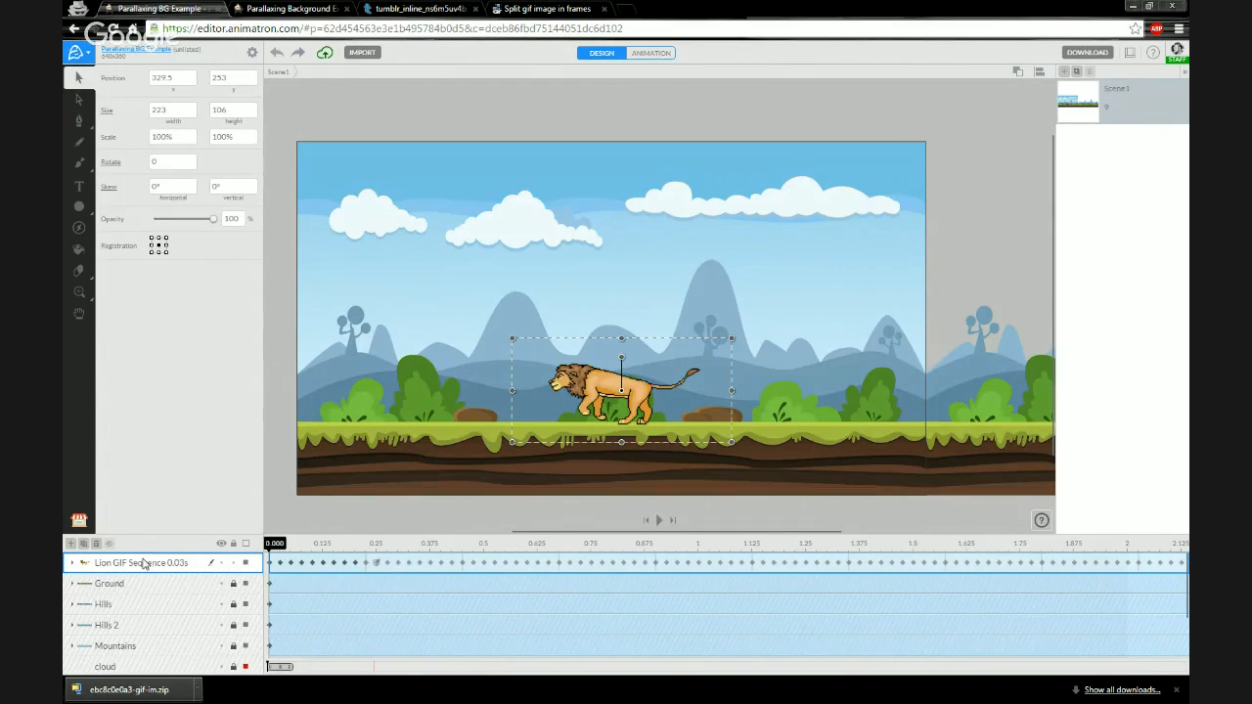
double_click(142, 563)
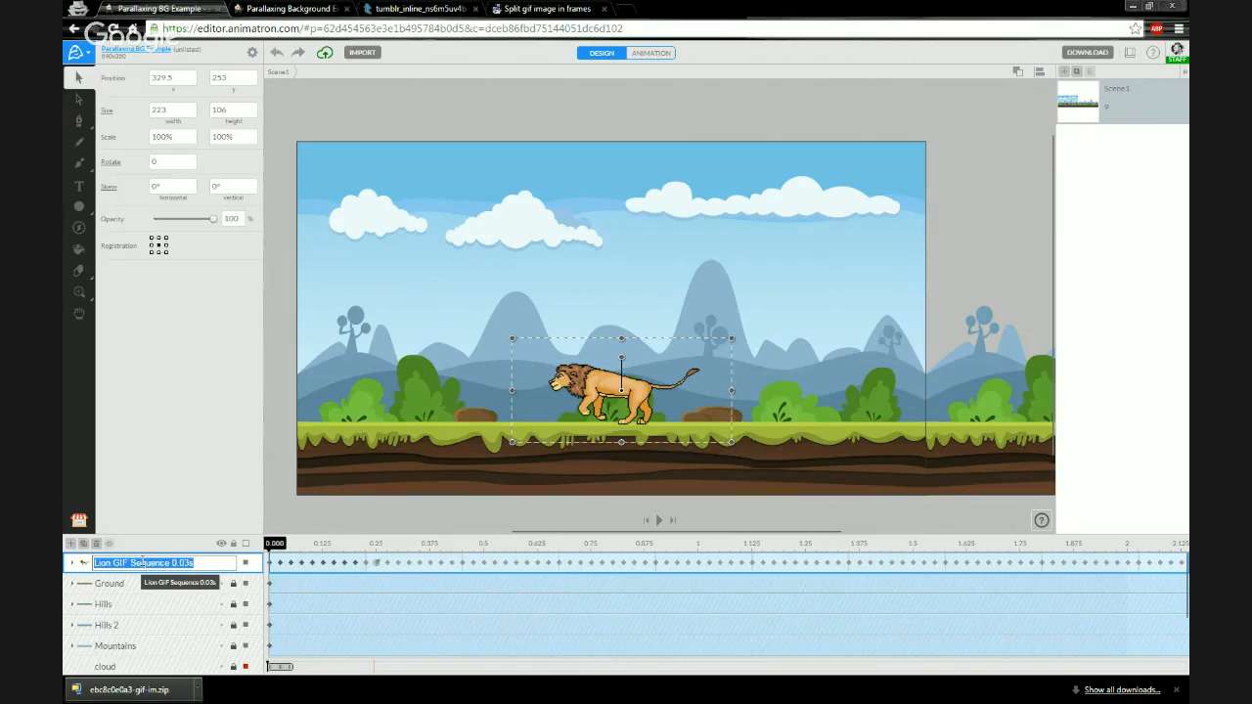
left_click(97, 576)
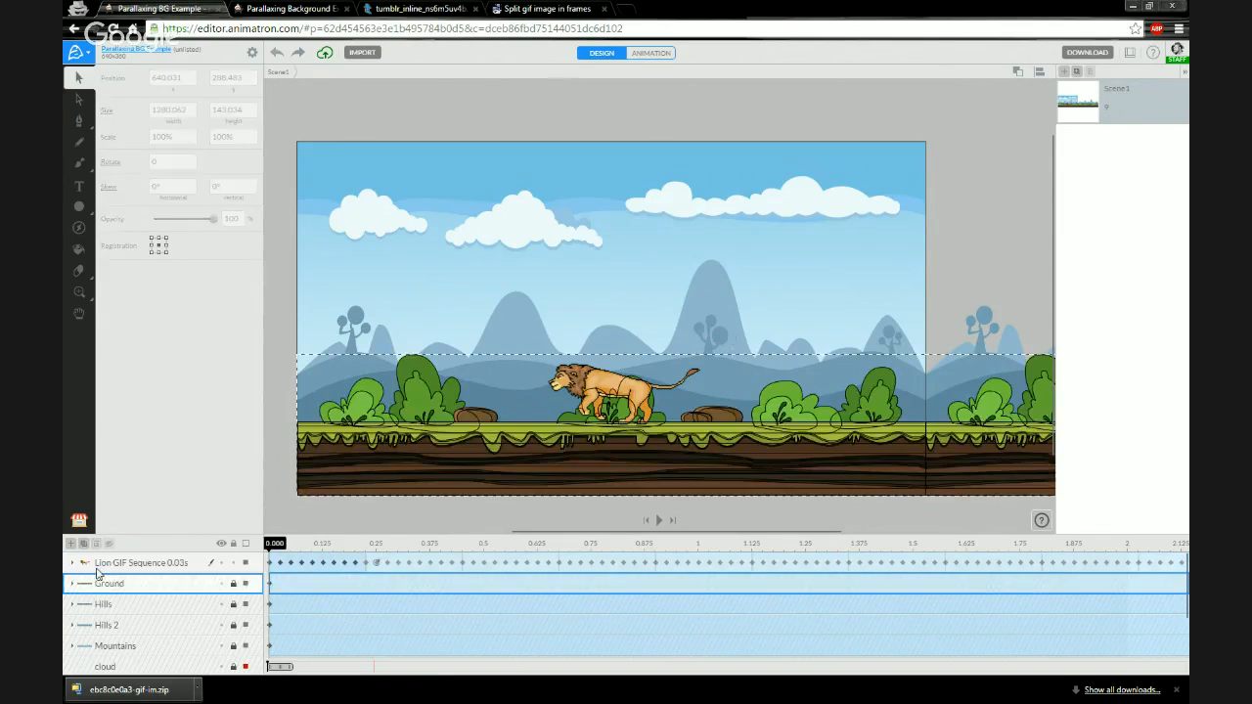
left_click(114, 563)
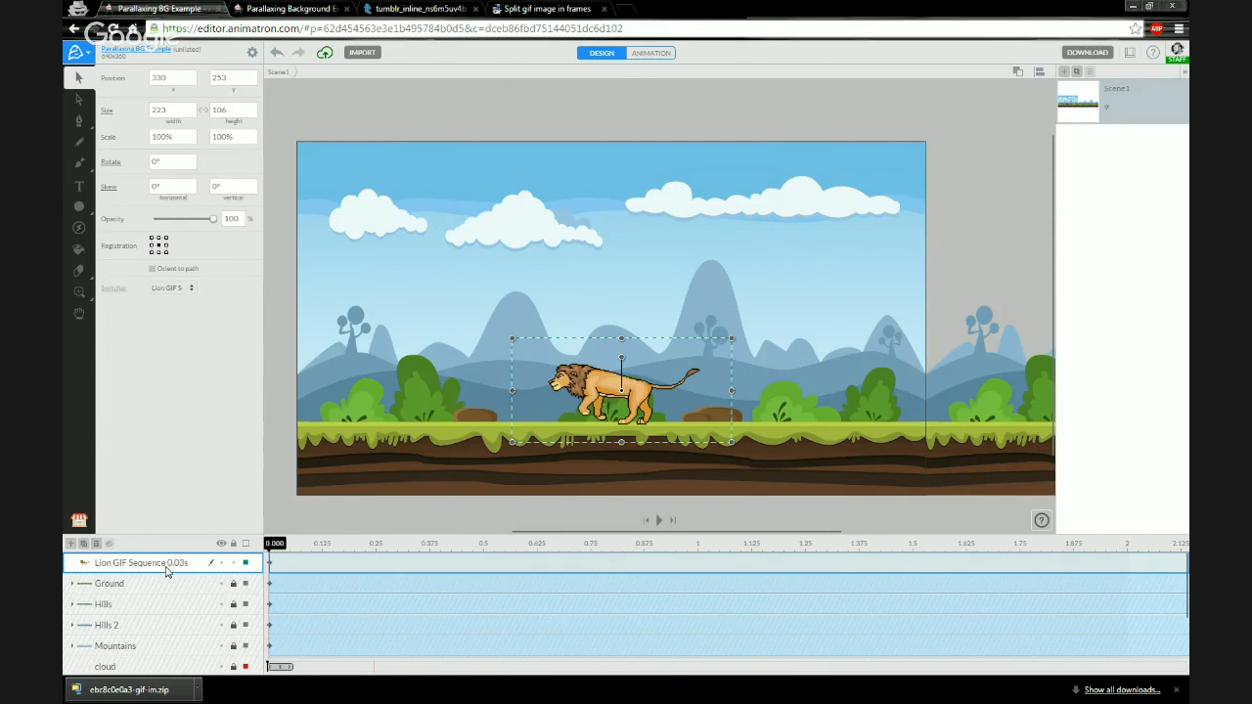
key("ctrl+z")
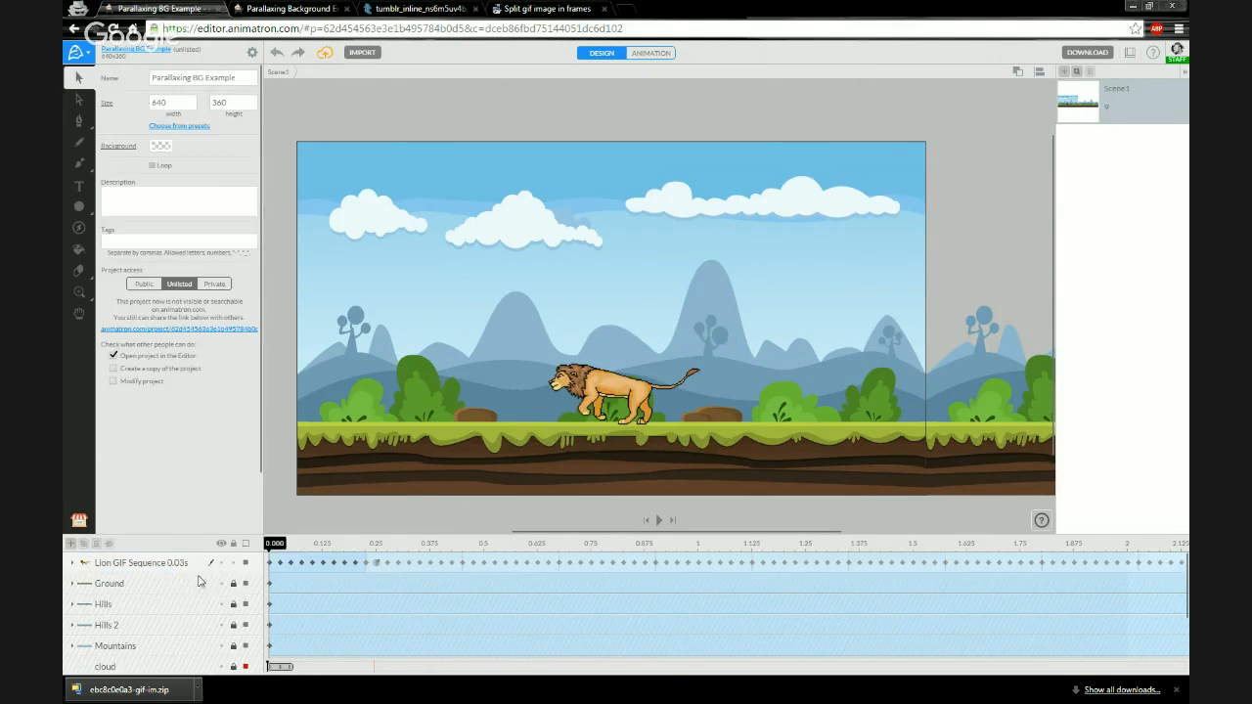
left_click(193, 562)
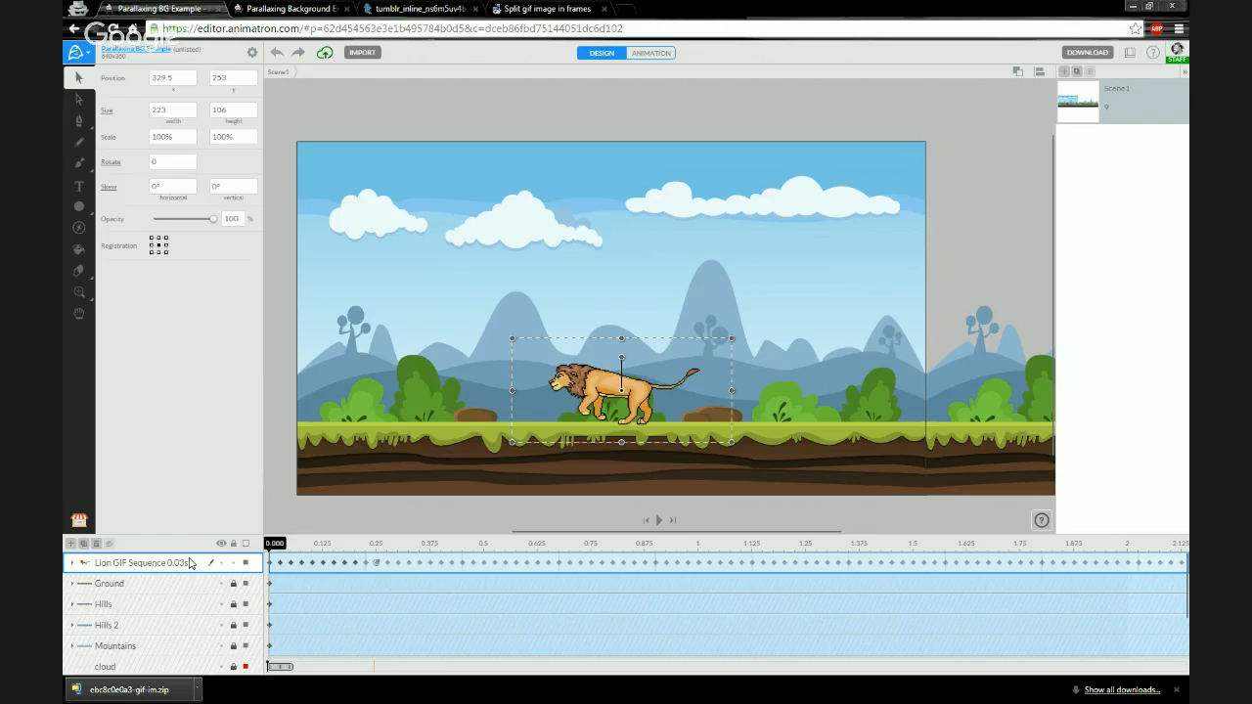
- Convert the Lion GIF Sequence 0.03s layer into a movie clip
right_click(192, 562)
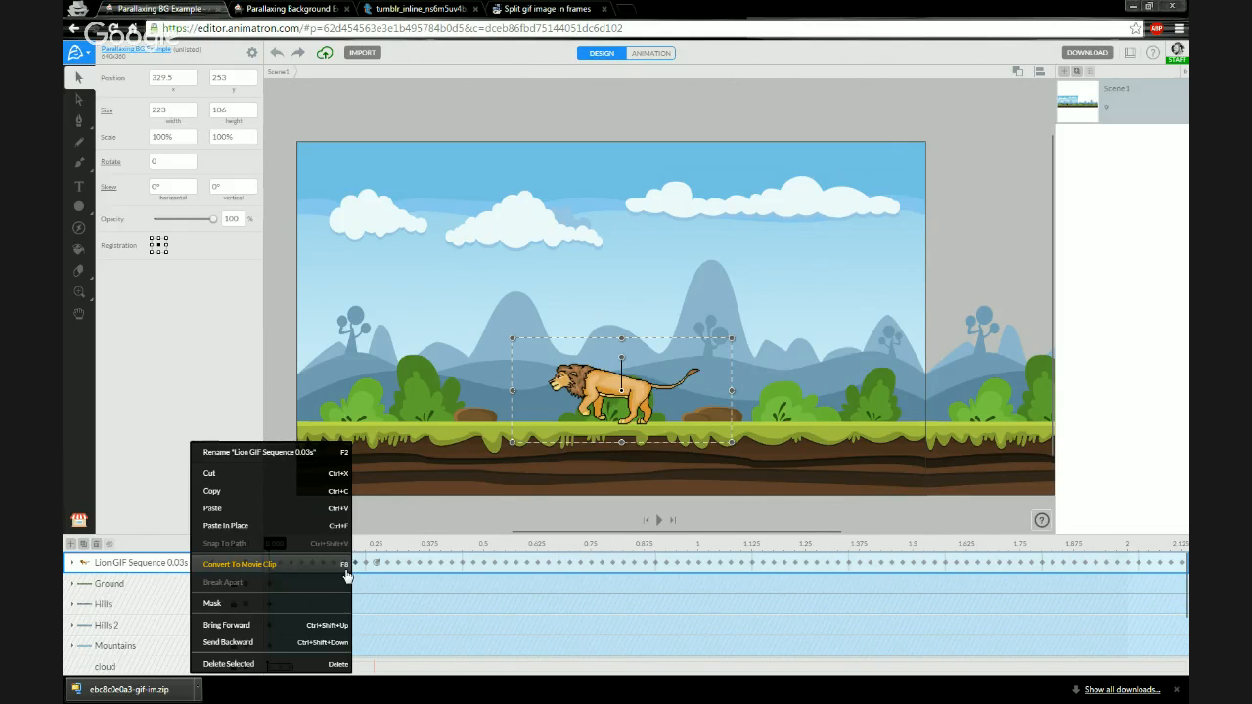
left_click(170, 573)
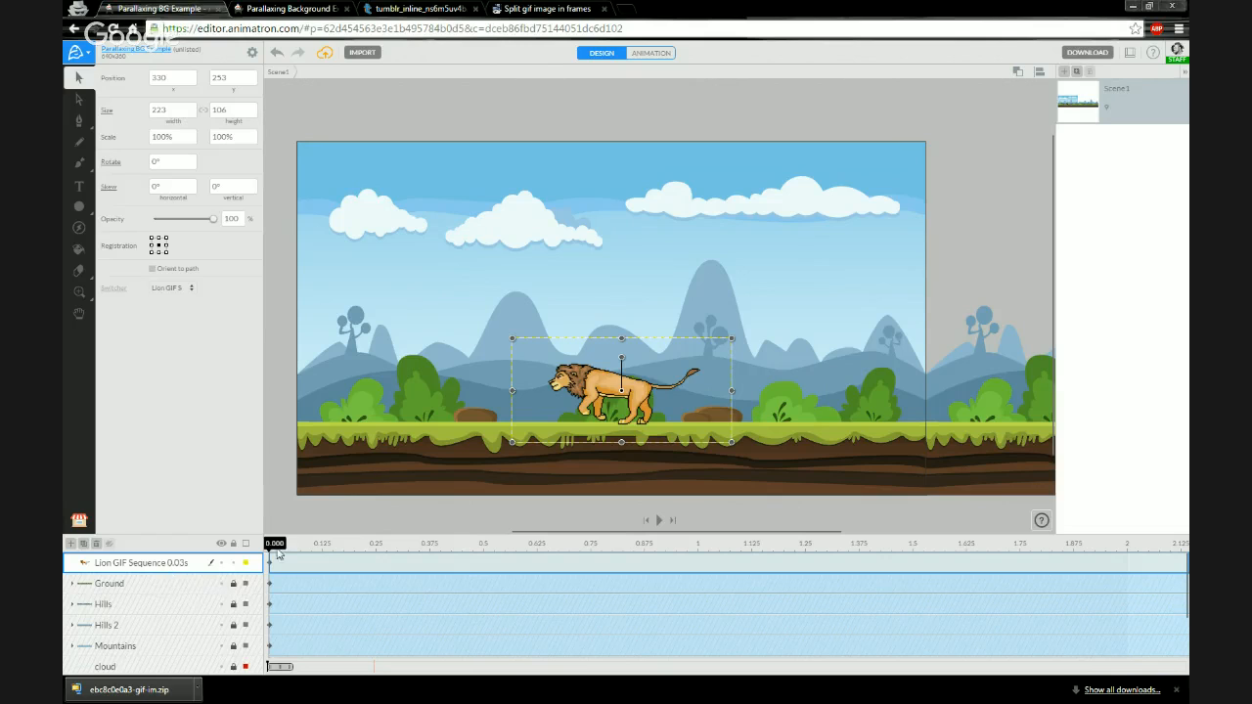
mouse_move(276, 544)
left_mouse_down()
mouse_move(363, 545)
mouse_move(274, 545)
left_mouse_up()
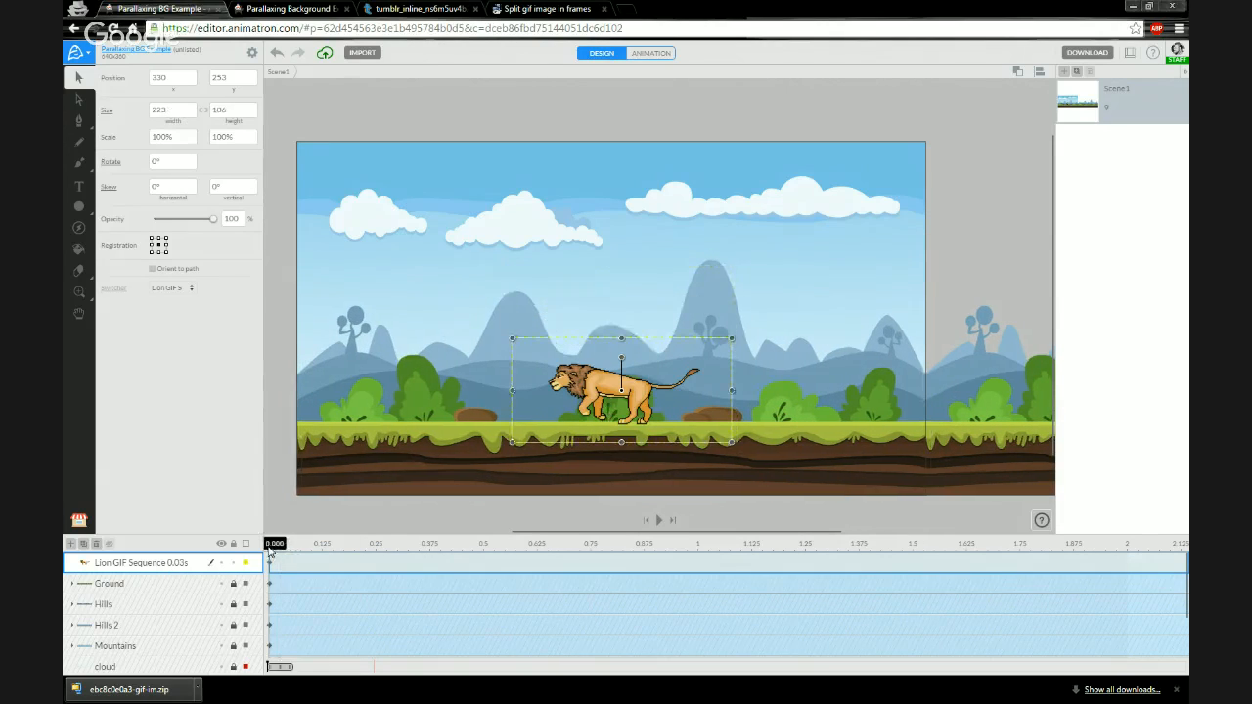
- Open the lion movie clip for editing and expand its frame image layers
double_click(86, 563)
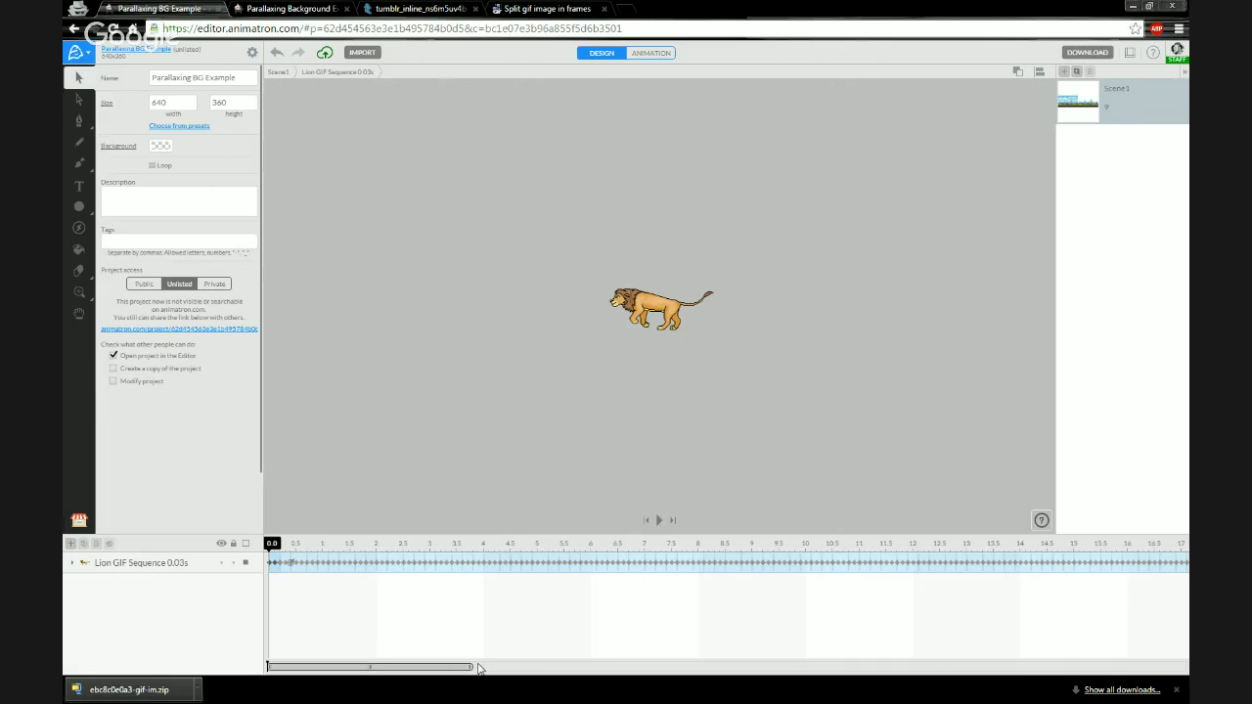
left_click_drag(473, 667, 293, 667)
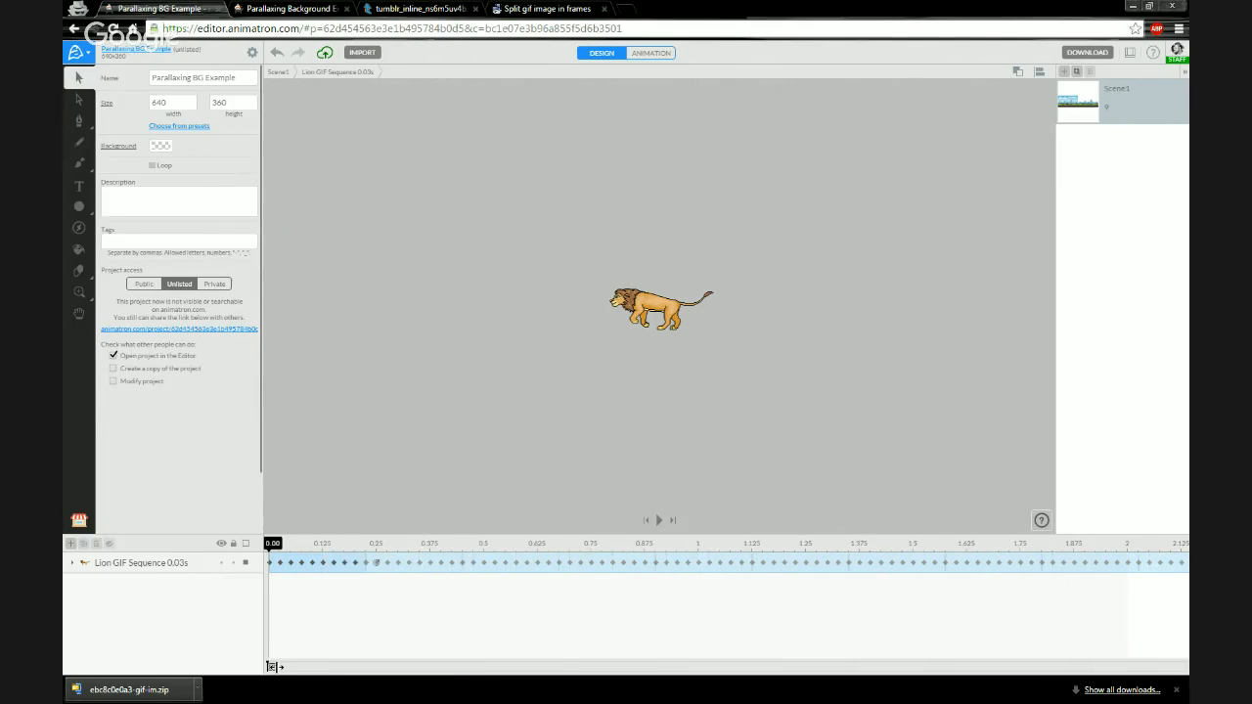
left_click(74, 568)
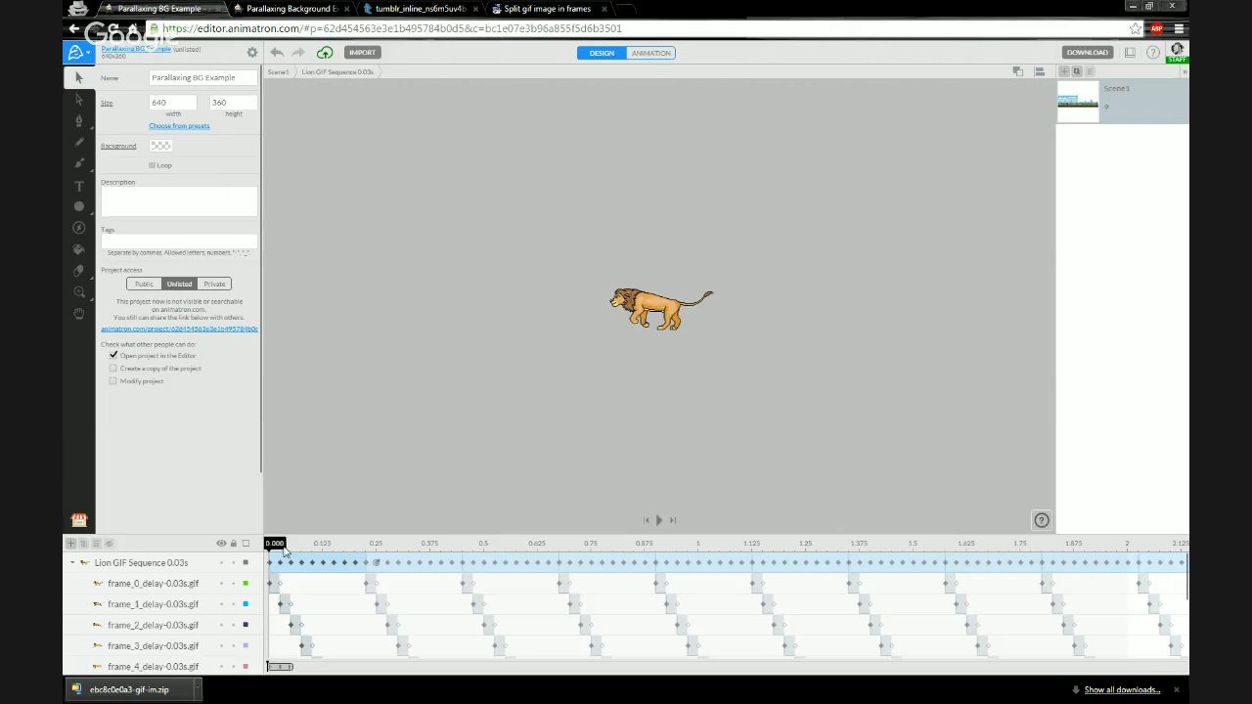
mouse_move(277, 548)
left_mouse_down()
mouse_move(302, 553)
mouse_move(269, 554)
mouse_move(290, 554)
mouse_move(279, 544)
left_mouse_up()
- Set the frame_0_delay-0.03s.gif image's x position to 0
left_click(156, 584)
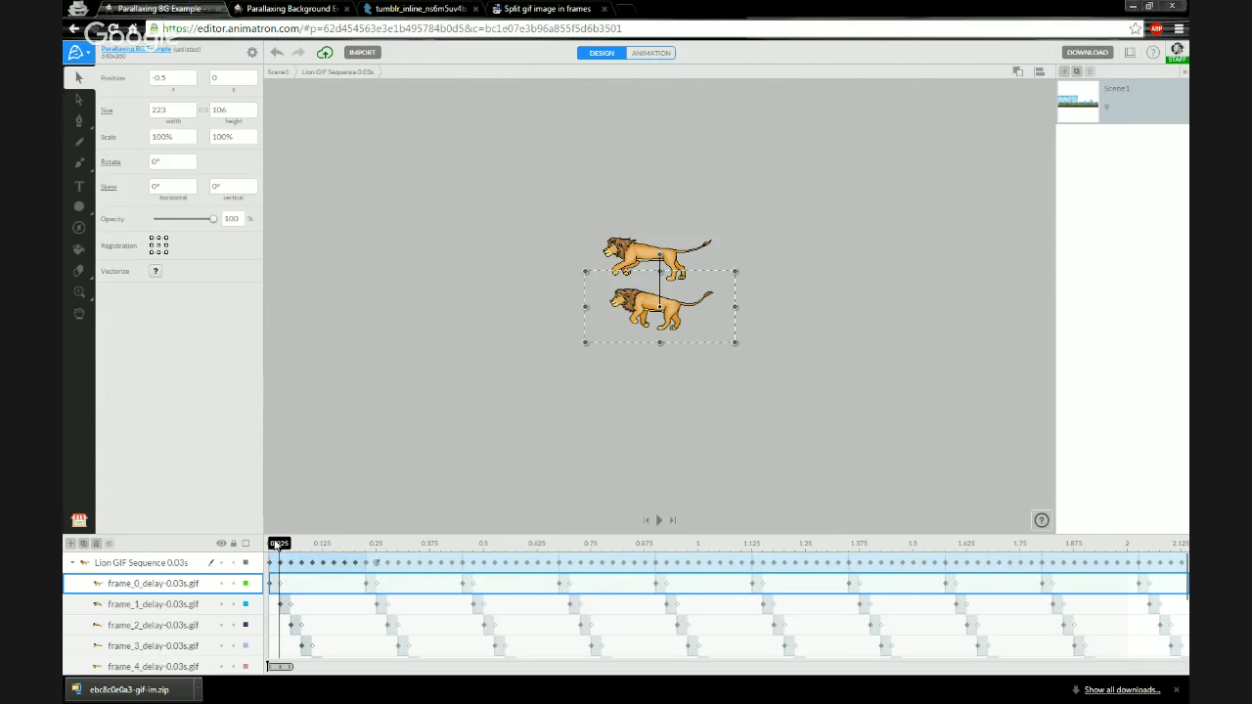
left_click(176, 79)
type("0")
key("Return")
- Nudge the frame_0 image upward to line it up with frame_1 at 0.025 s
left_click(268, 546)
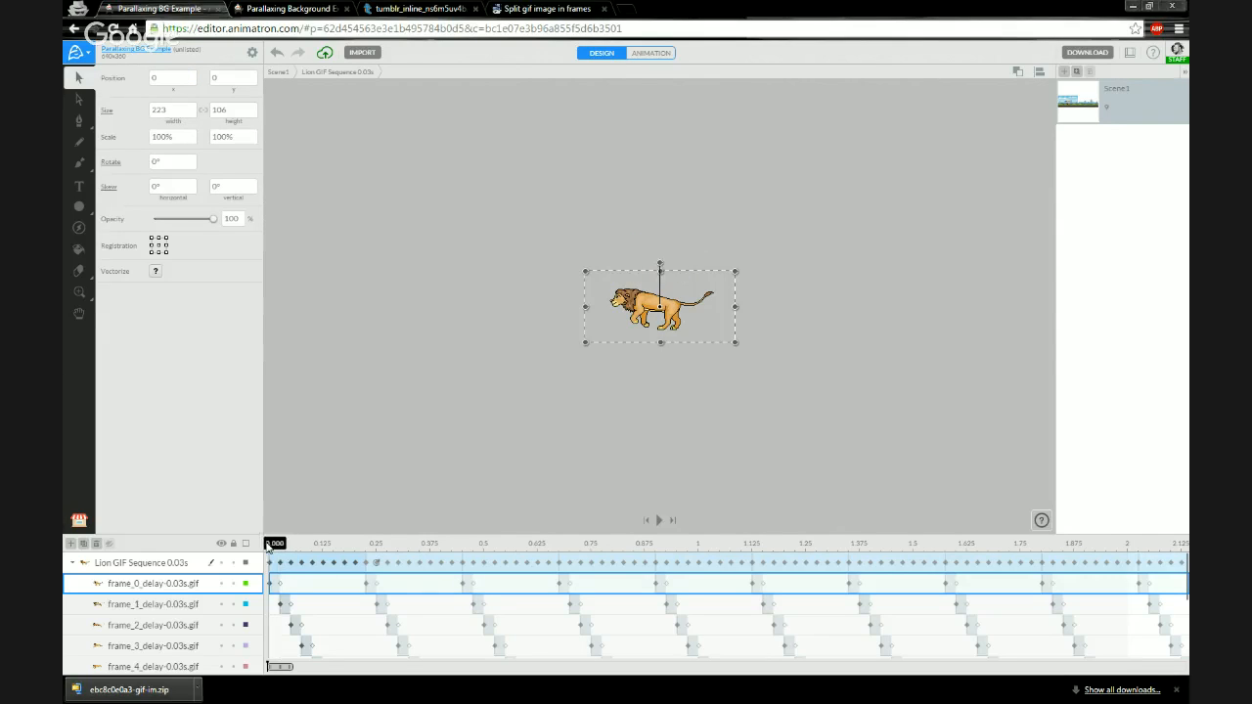
left_click_drag(268, 546, 291, 546)
left_click(283, 545)
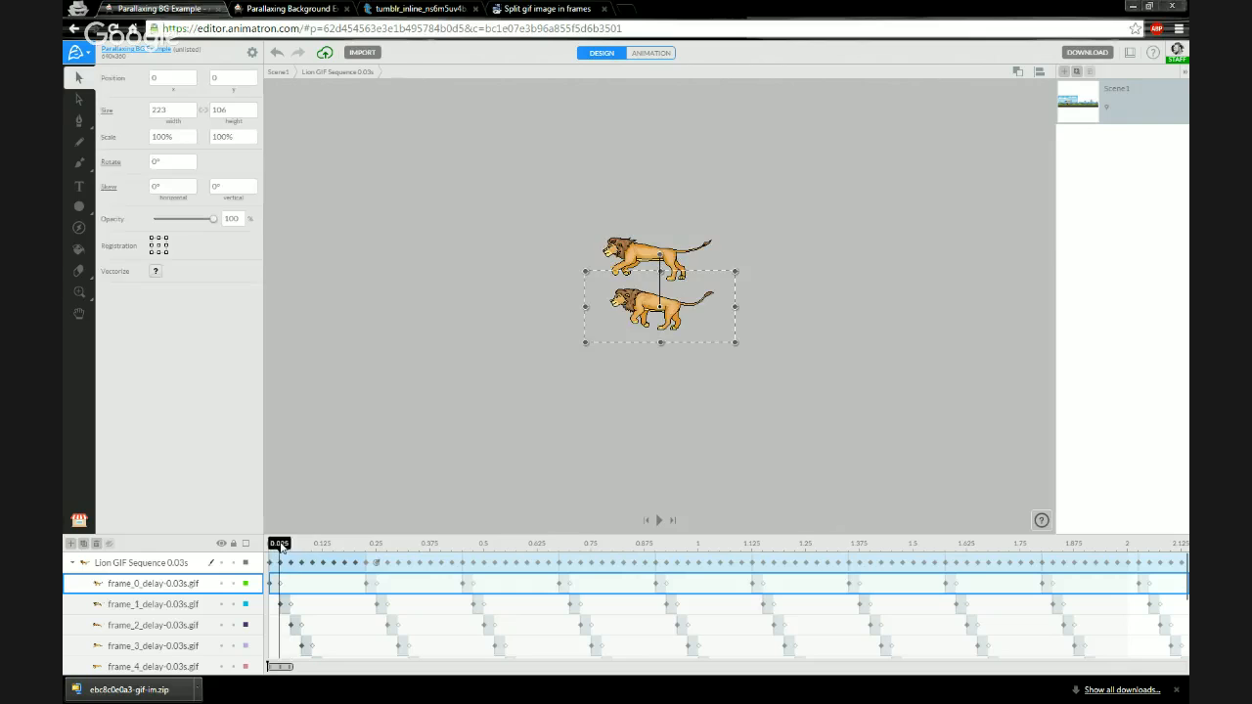
left_click(154, 604)
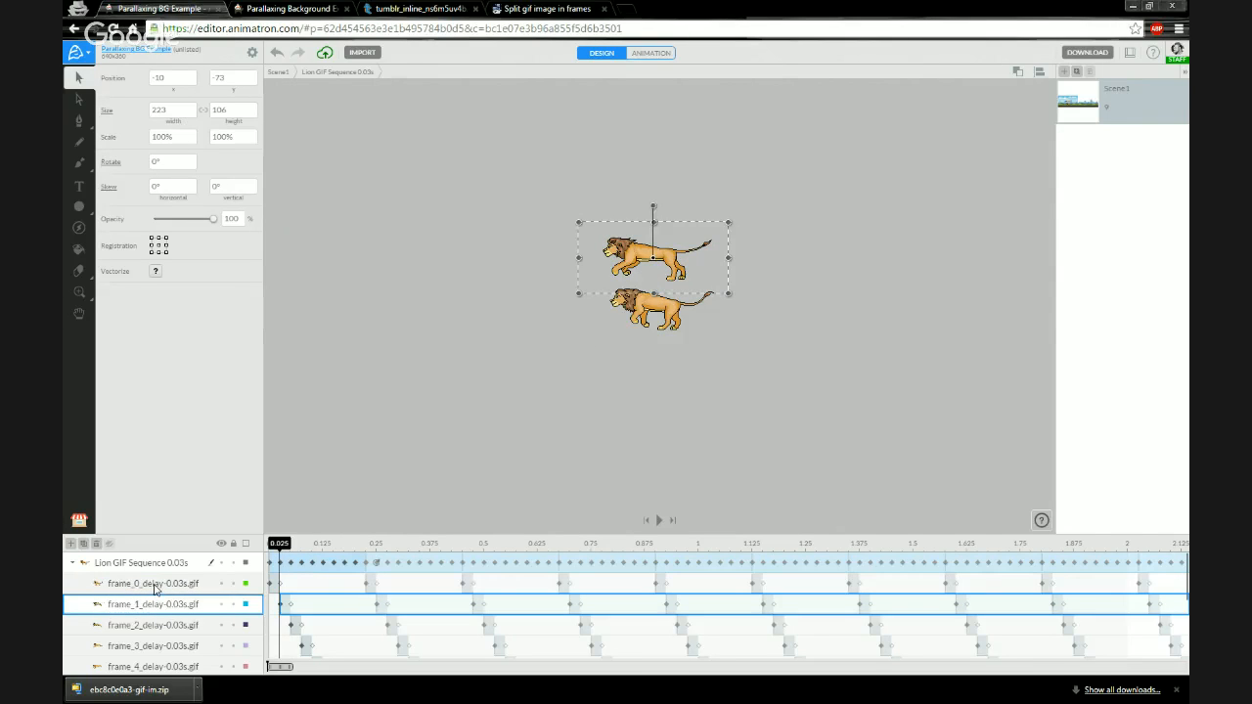
left_click(154, 585)
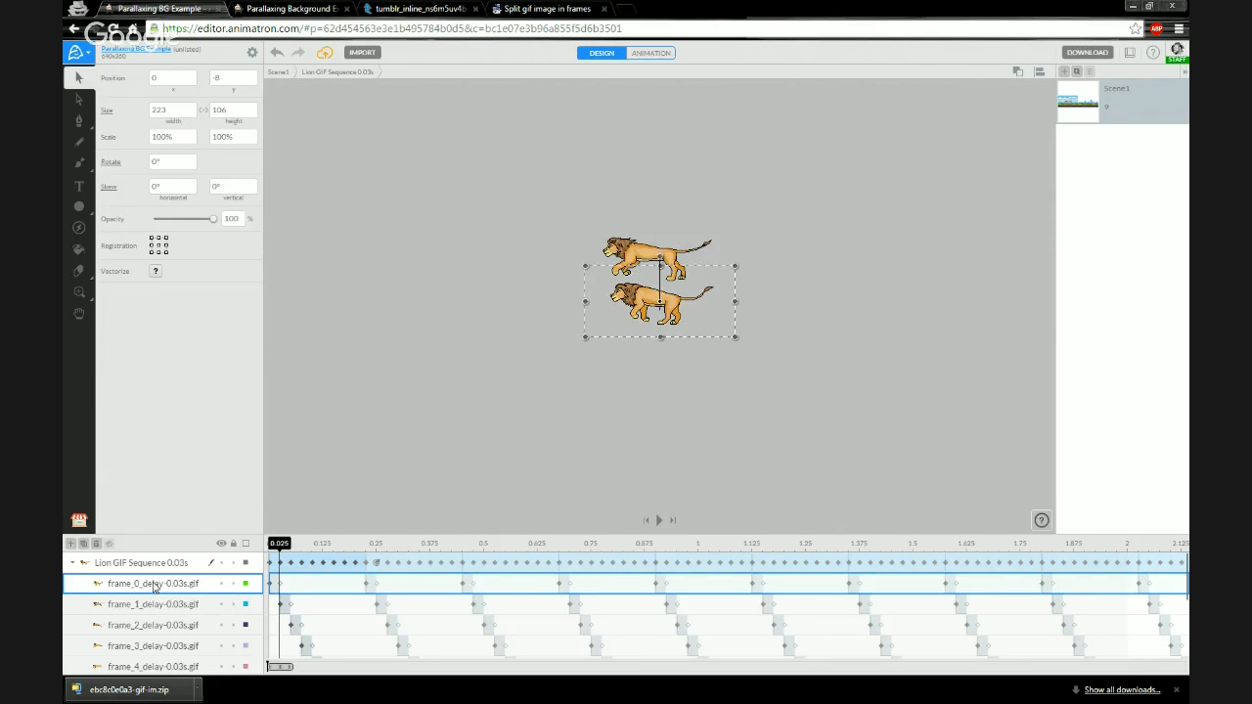
key("Up")
key("Up")
key("Up")
key("Up")
key("Up")
key("Up")
key("Up")
key("Up")
key("Up")
key("Up")
key("Up")
key("Up")
key("Up")
key("Up")
key("Up")
key("Up")
key("Up")
key("Up")
key("Up")
key("Up")
key("Up")
key("Up")
key("Up")
key("Up")
key("Up")
key("Up")
key("Up")
key("Up")
key("Up")
key("Up")
key("Up")
key("Up")
key("Up")
key("Up")
key("Up")
key("Up")
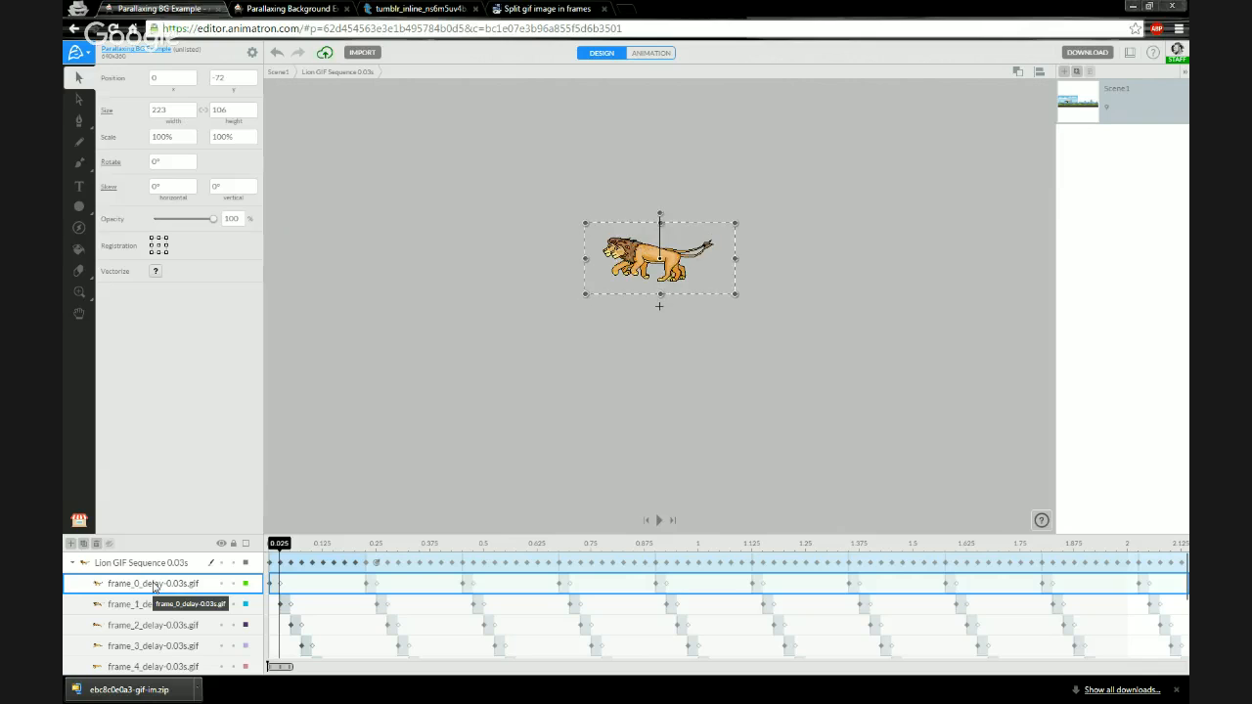
- Compare the positions of the frame images at different playhead times
left_click(155, 603)
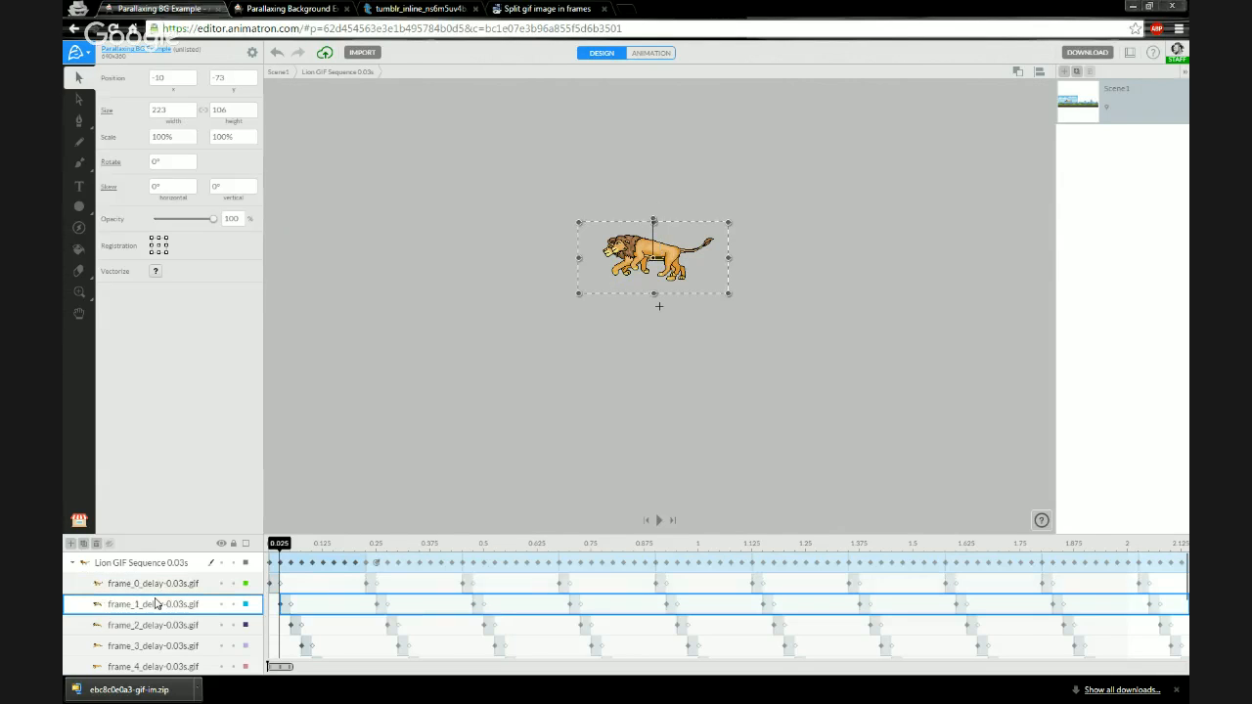
left_click(158, 626)
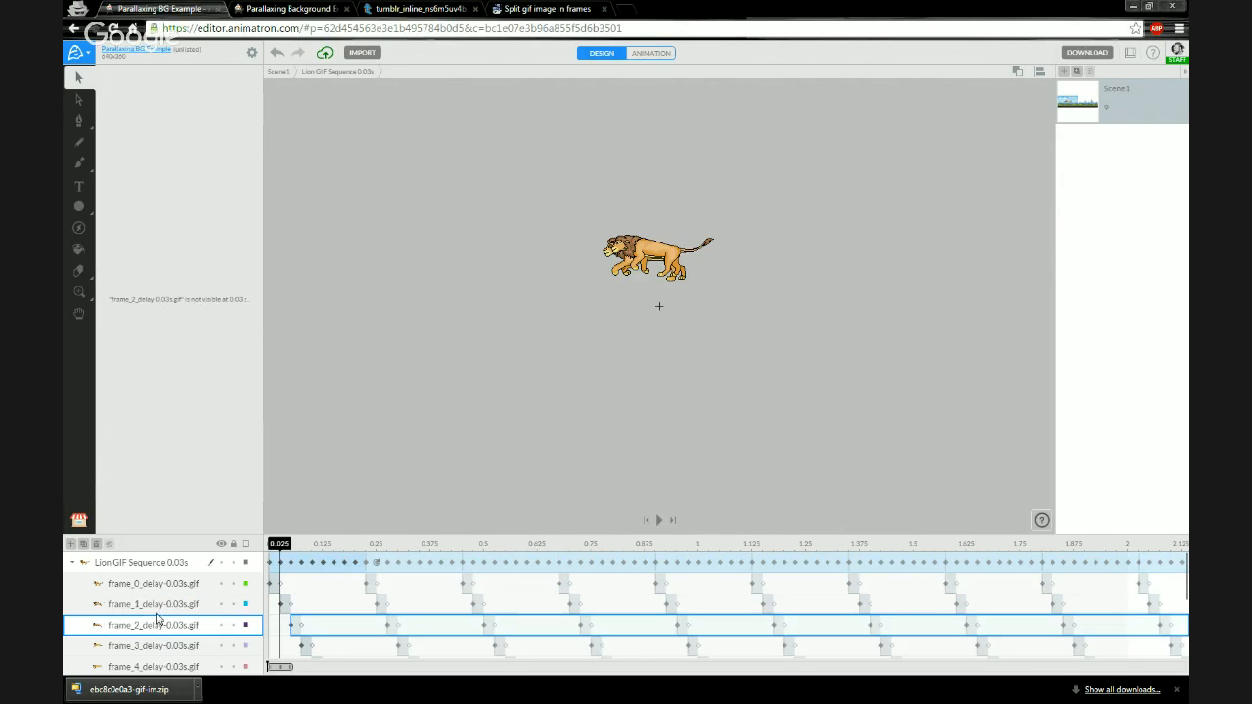
left_click(294, 546)
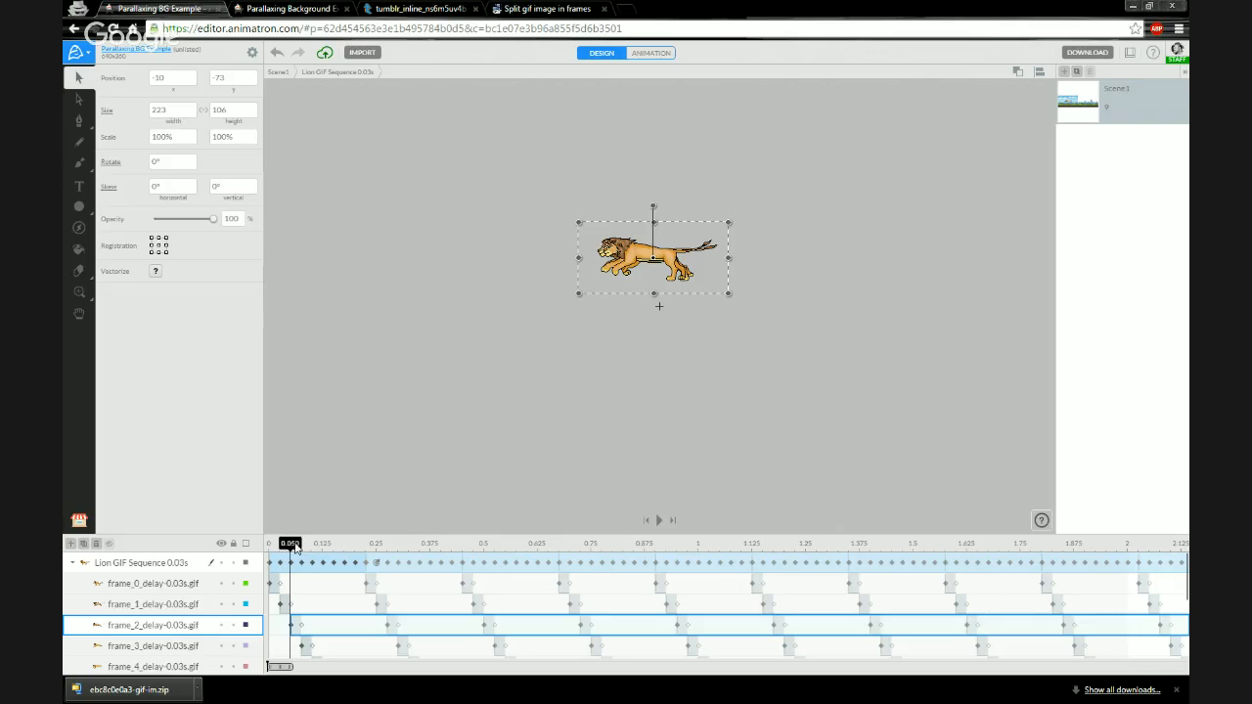
left_click(145, 585)
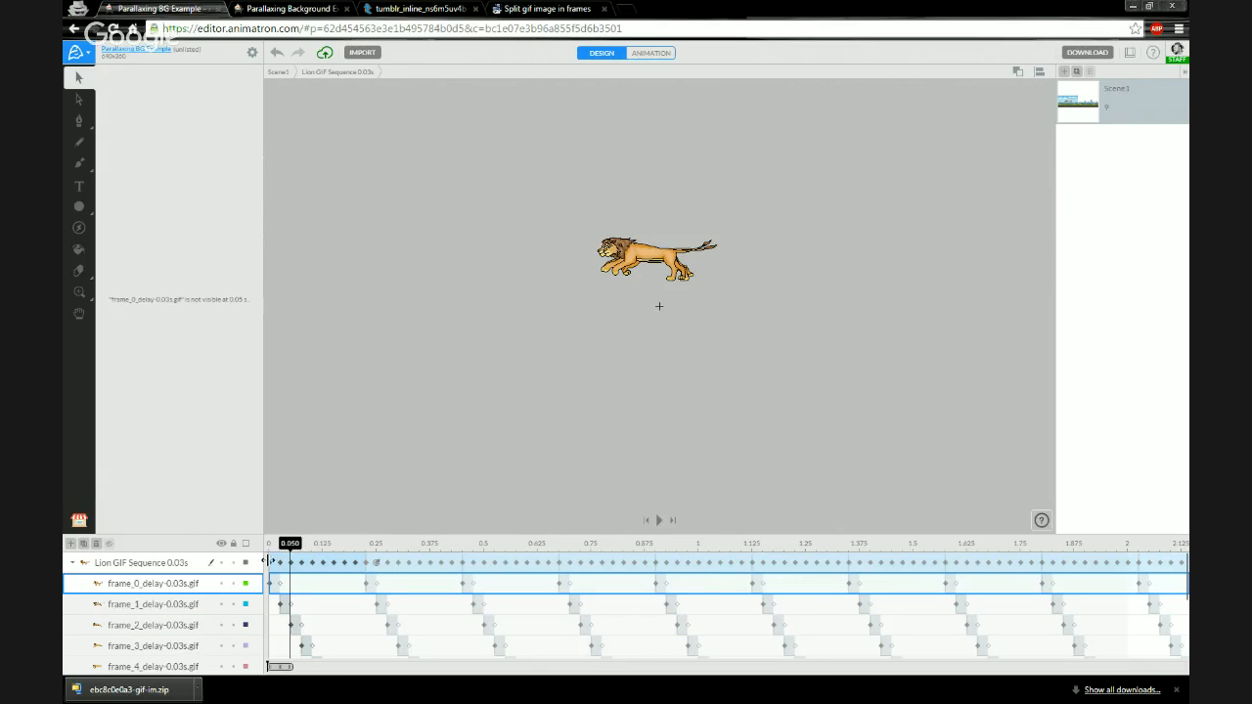
left_click(272, 546)
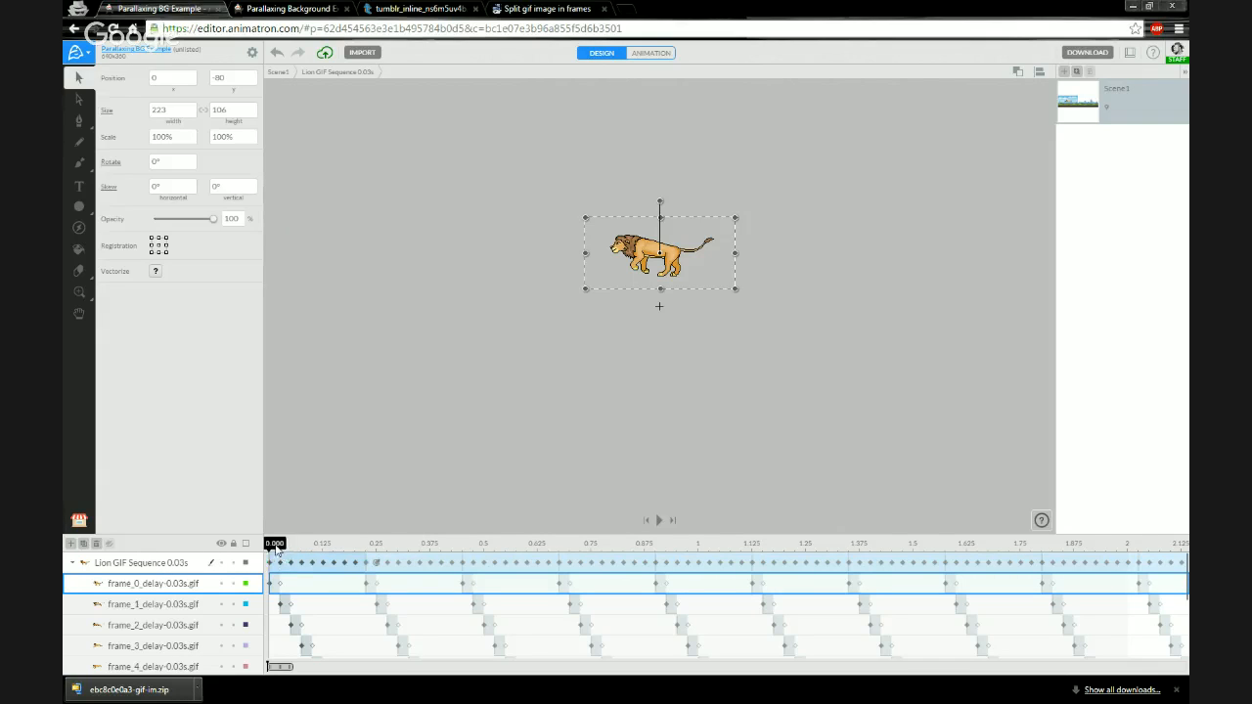
left_click_drag(284, 548, 274, 546)
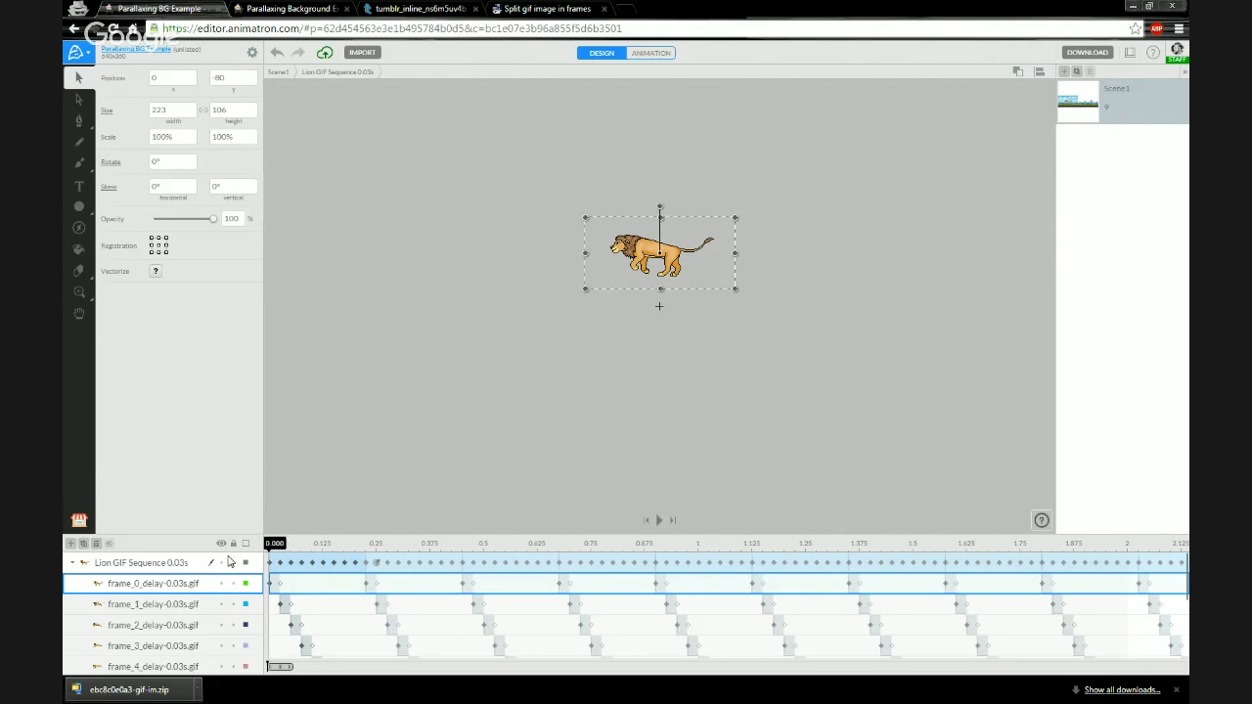
- Set the frame_0 image's y position to -73 to match frame_1
left_click(153, 603)
double_click(153, 603)
left_click(163, 587)
left_click(236, 83)
type("-73")
left_click(193, 605)
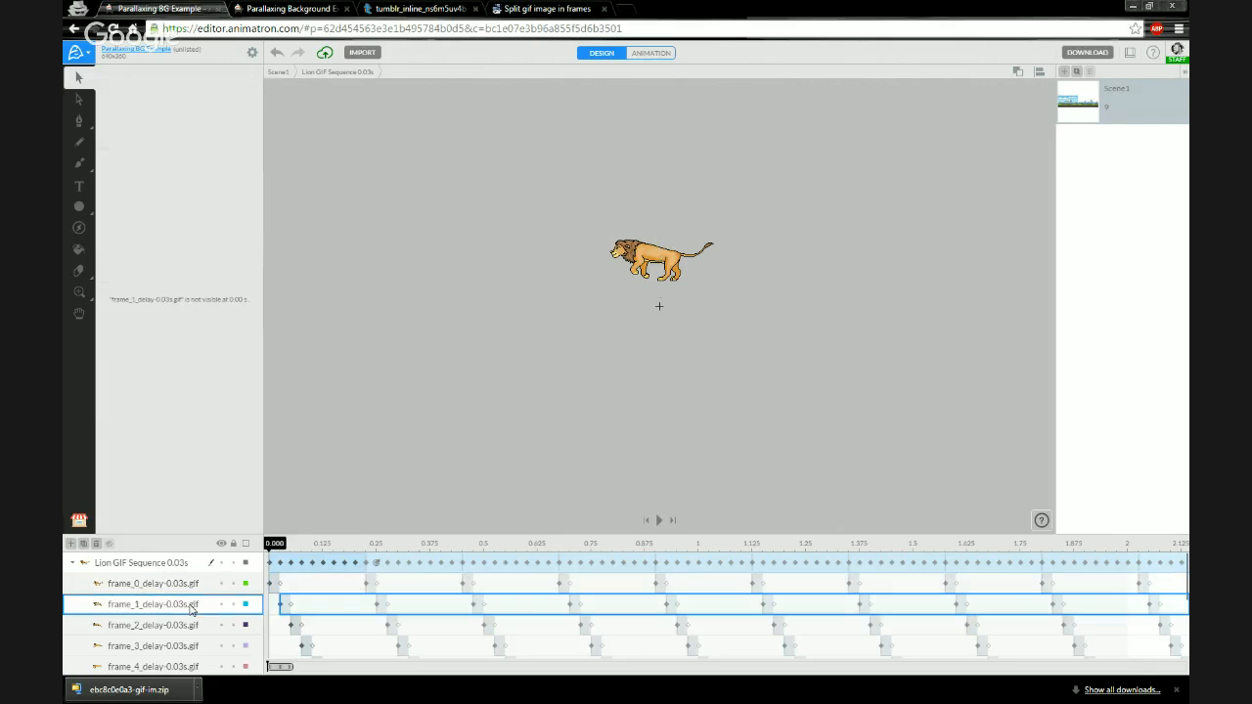
- Return to the main scene and set the lion clip's registration point to bottom center
left_click_drag(281, 547, 234, 549)
double_click(362, 290)
left_click_drag(275, 554, 231, 547)
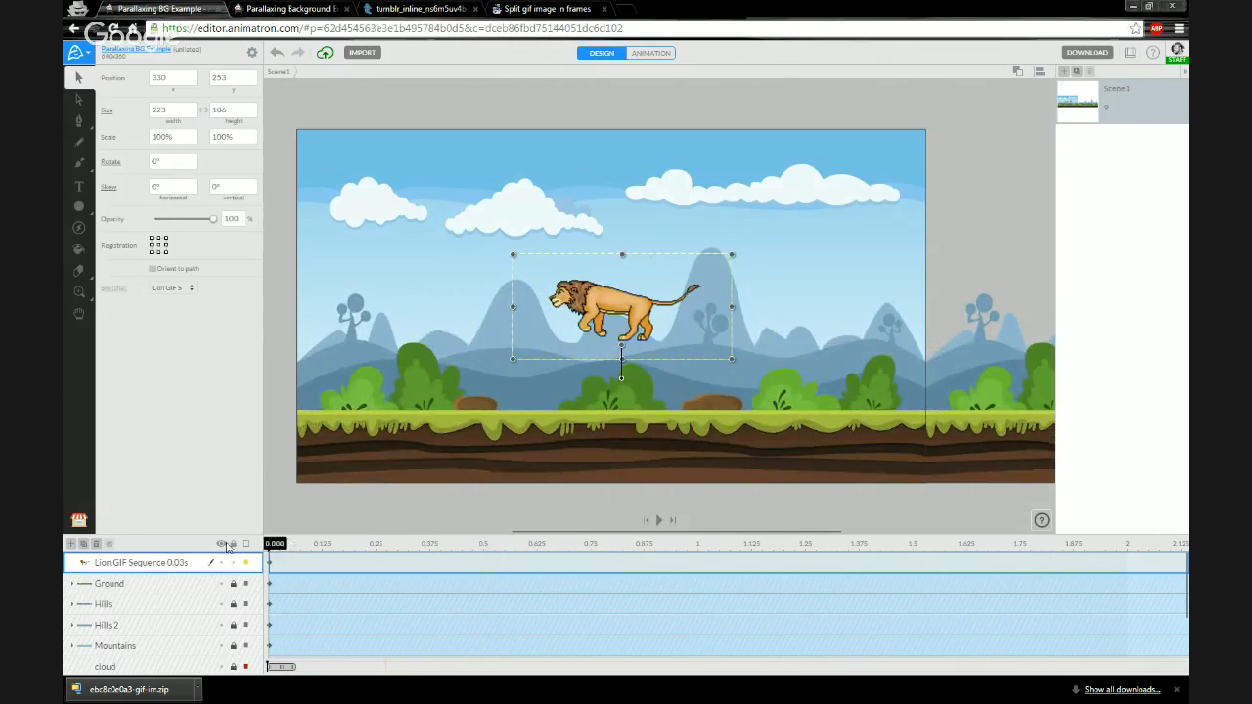
left_click(158, 252)
- Open the lion clip zoomed in to inspect it, then return to the scene
double_click(86, 565)
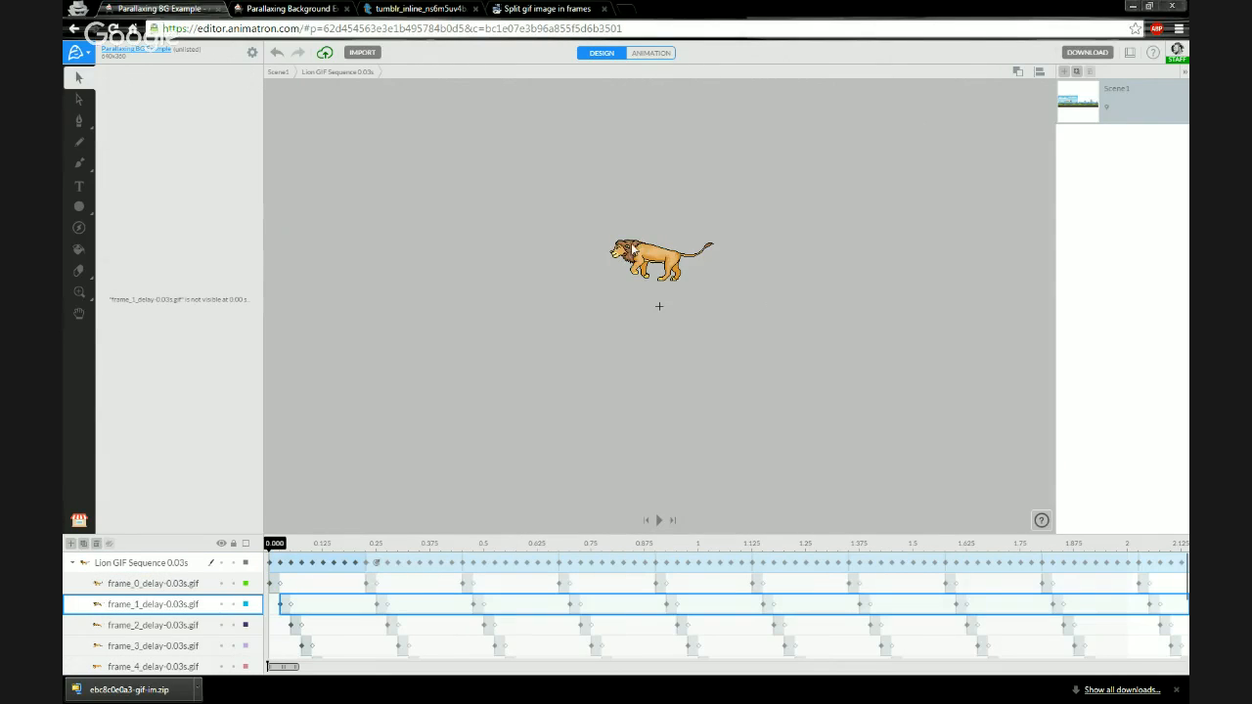
scroll(641, 249, "up", 3)
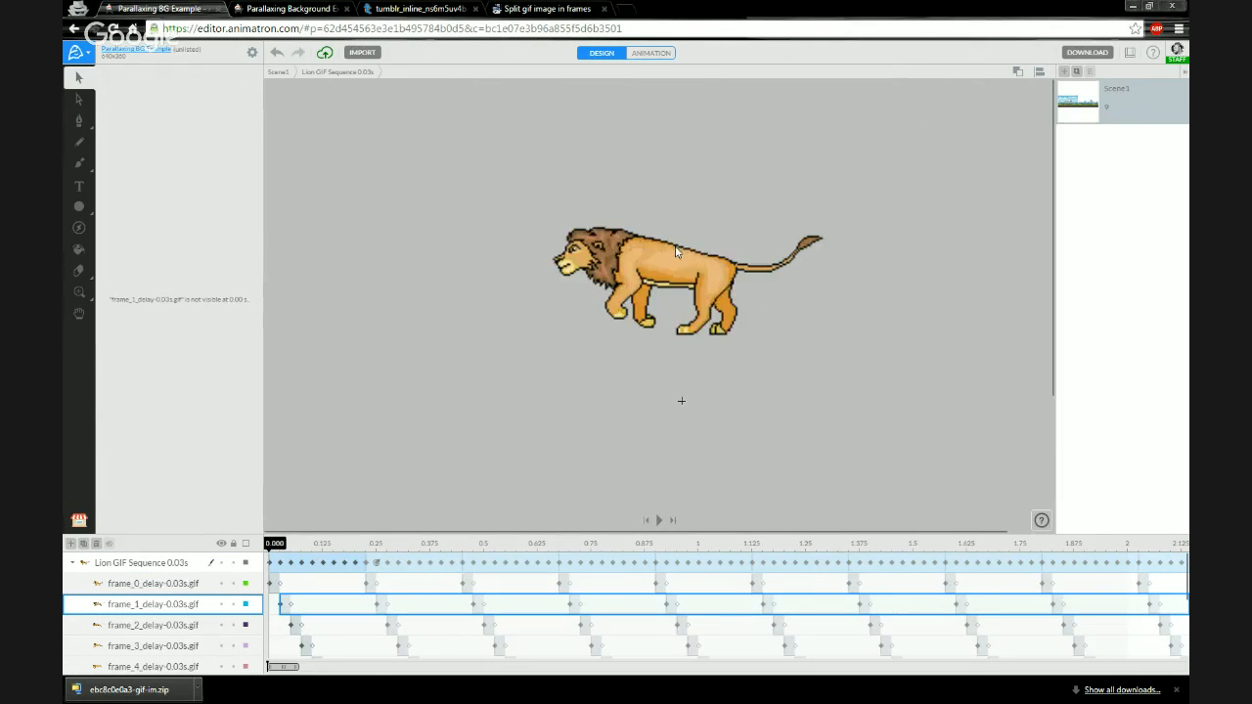
left_click(277, 73)
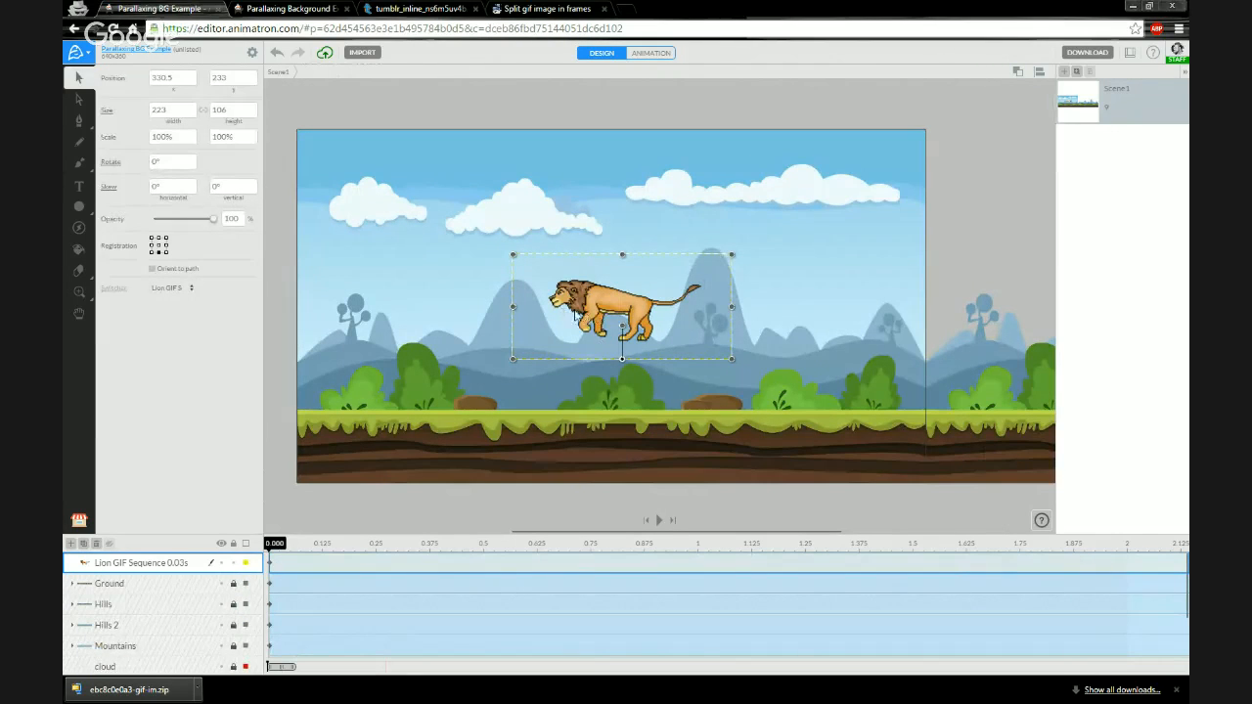
- Flip the lion clip horizontally
right_click(598, 306)
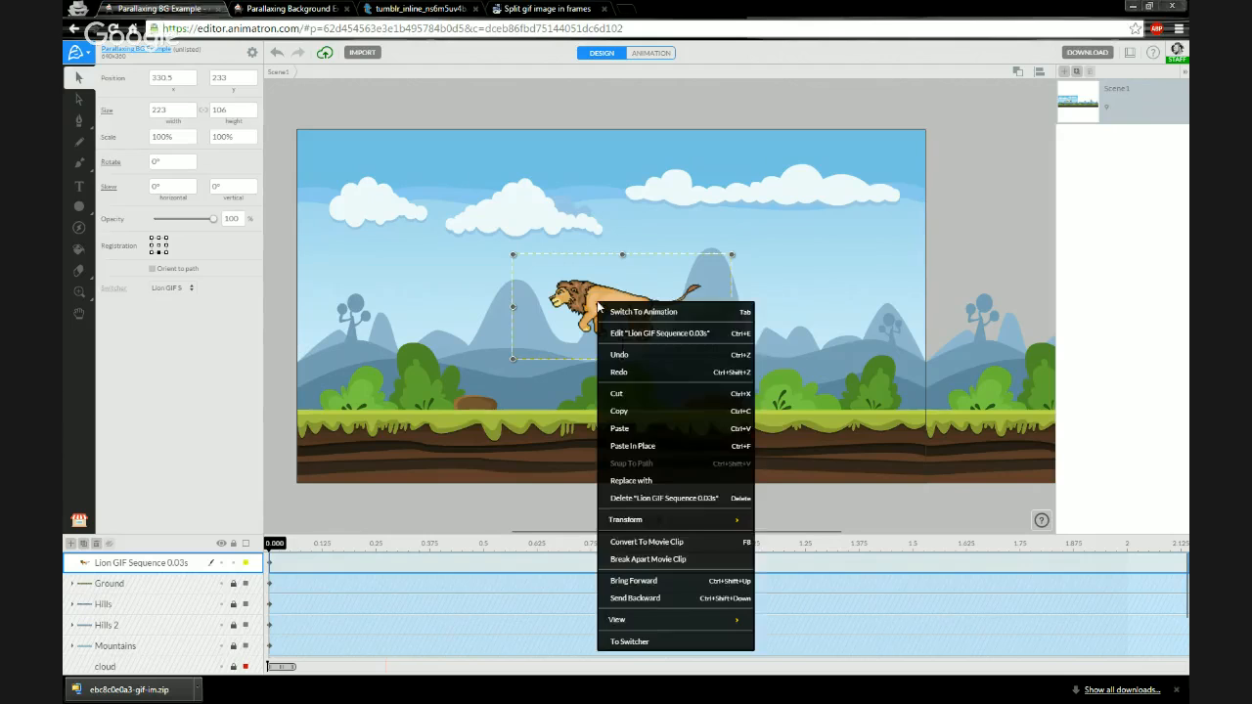
mouse_move(683, 522)
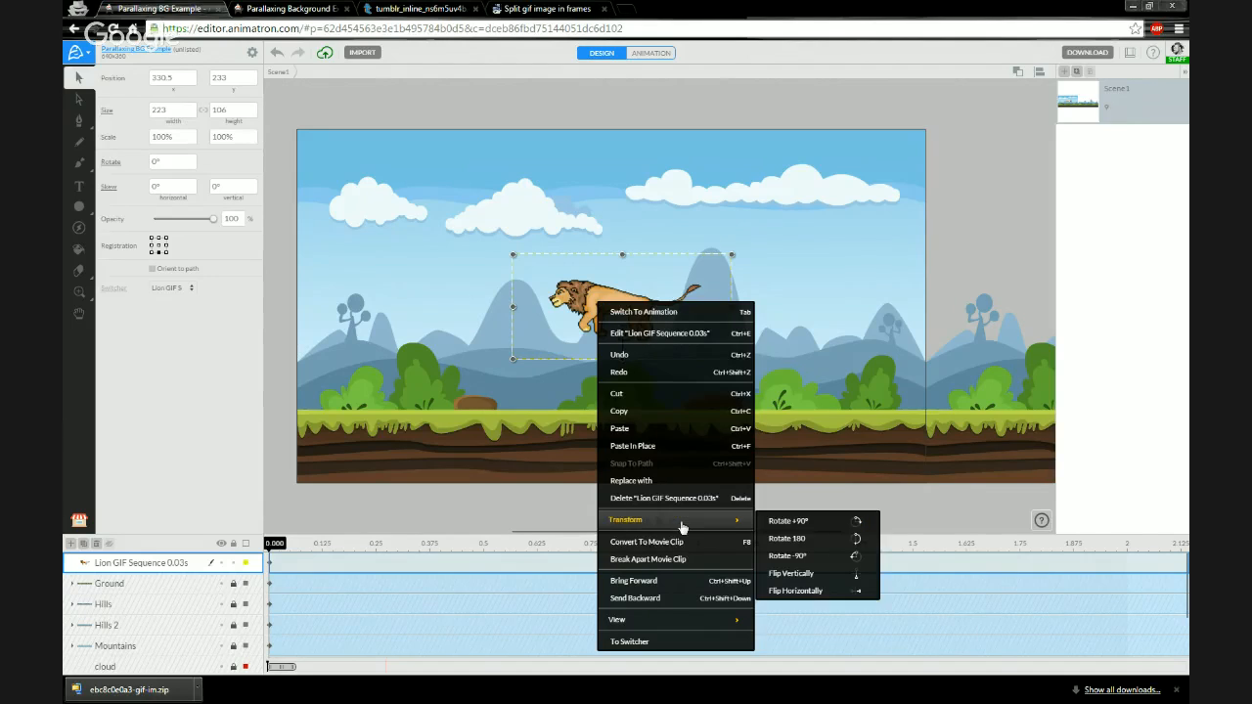
left_click(804, 591)
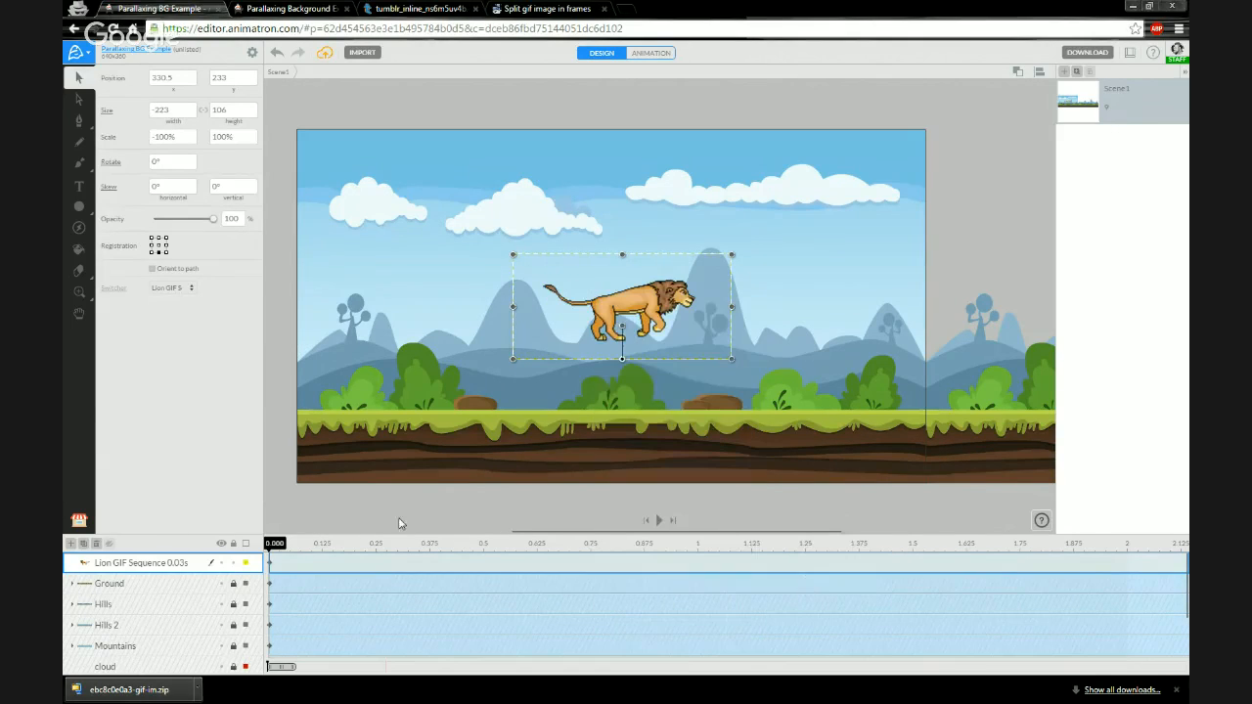
- Scrub the timeline to preview the flipped lion, then return the playhead to the start
left_click(289, 550)
left_click_drag(308, 556, 612, 558)
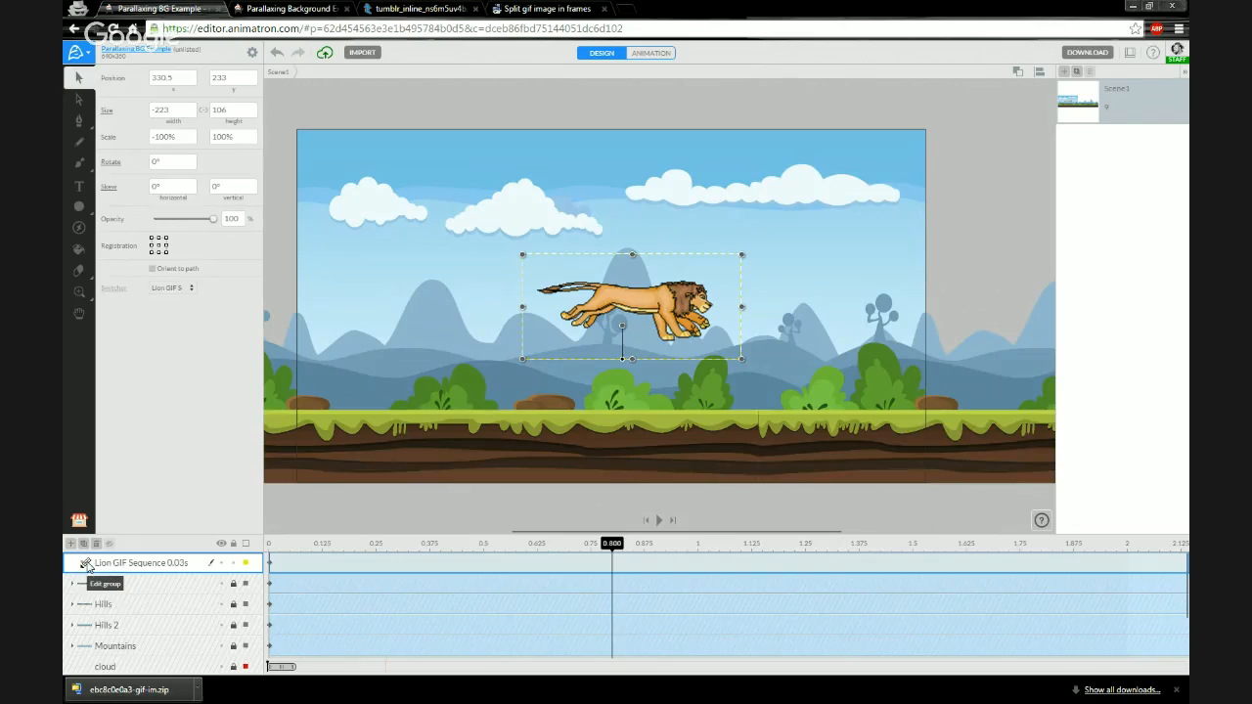
left_click(86, 565)
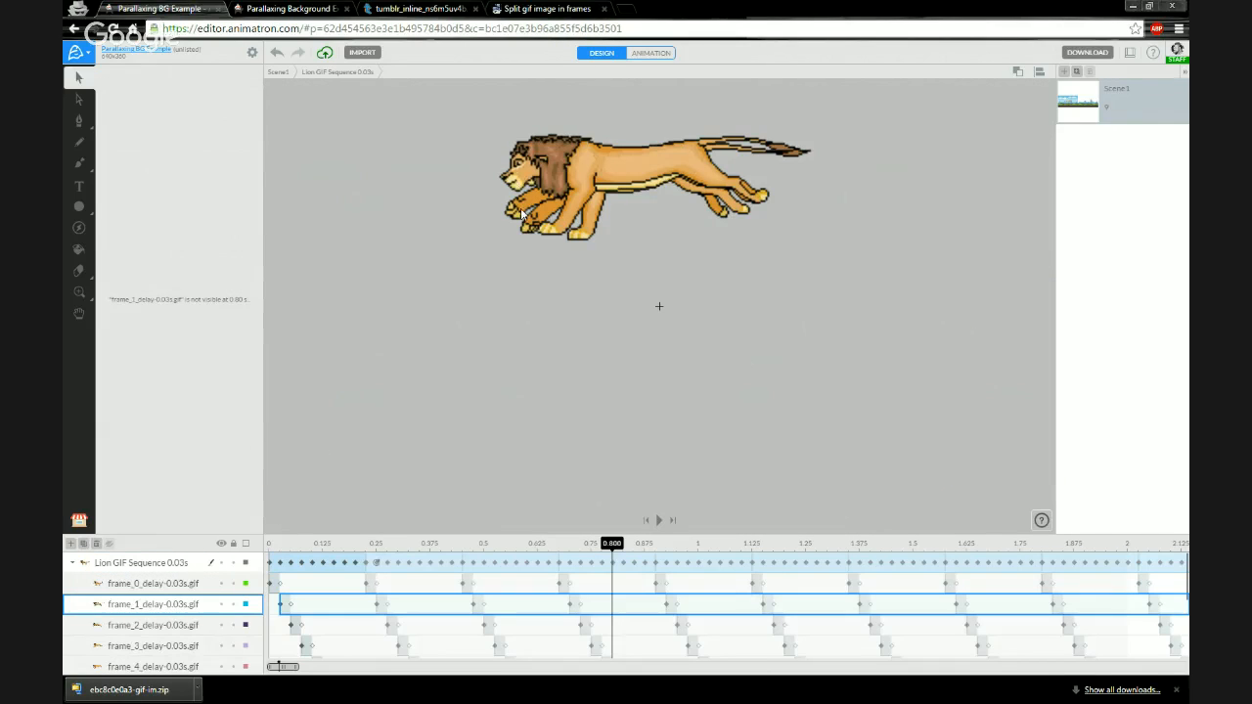
left_click(277, 72)
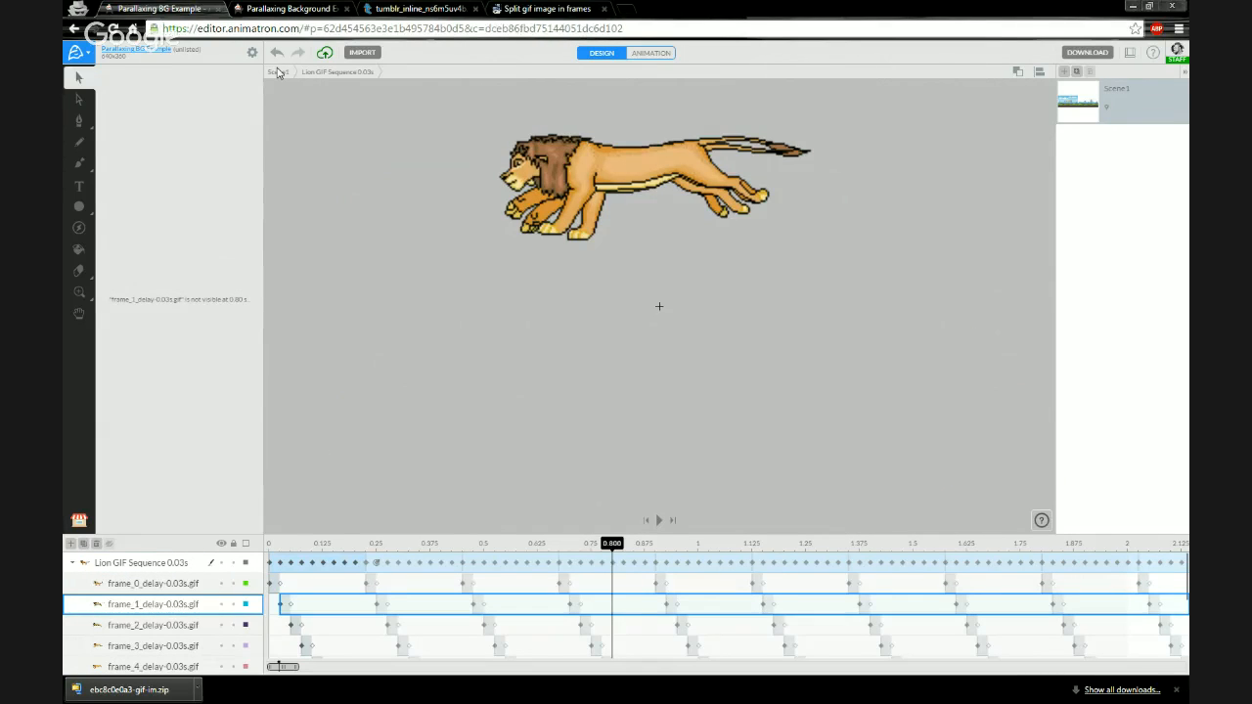
left_click_drag(614, 552, 271, 548)
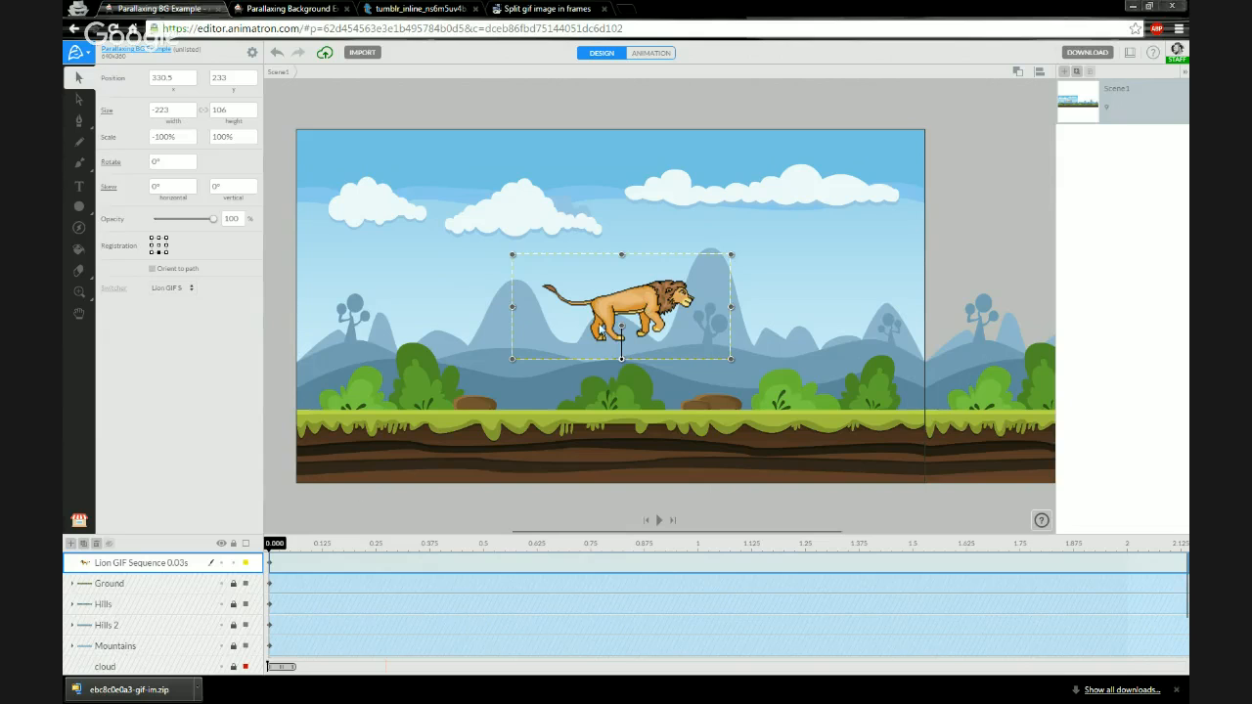
- Move the lion down onto the ground and nudge it left off the stage to about x -99
left_click_drag(668, 299, 623, 365)
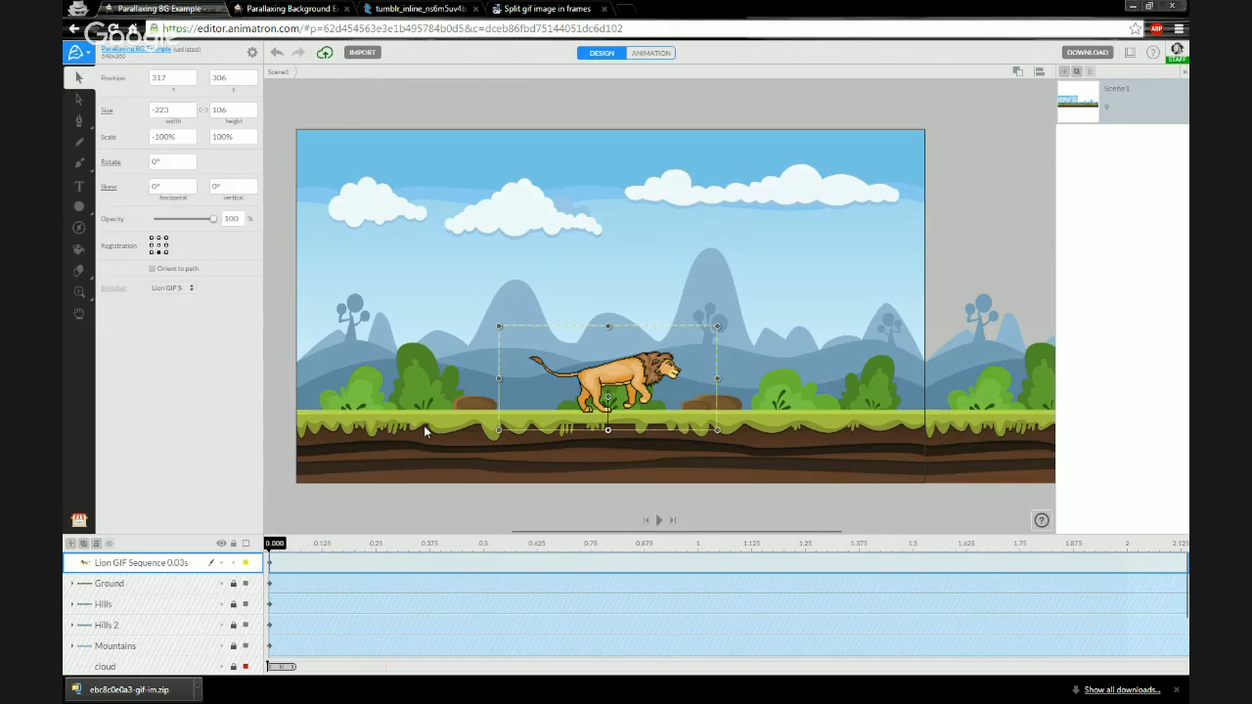
scroll(460, 435, "down", 2)
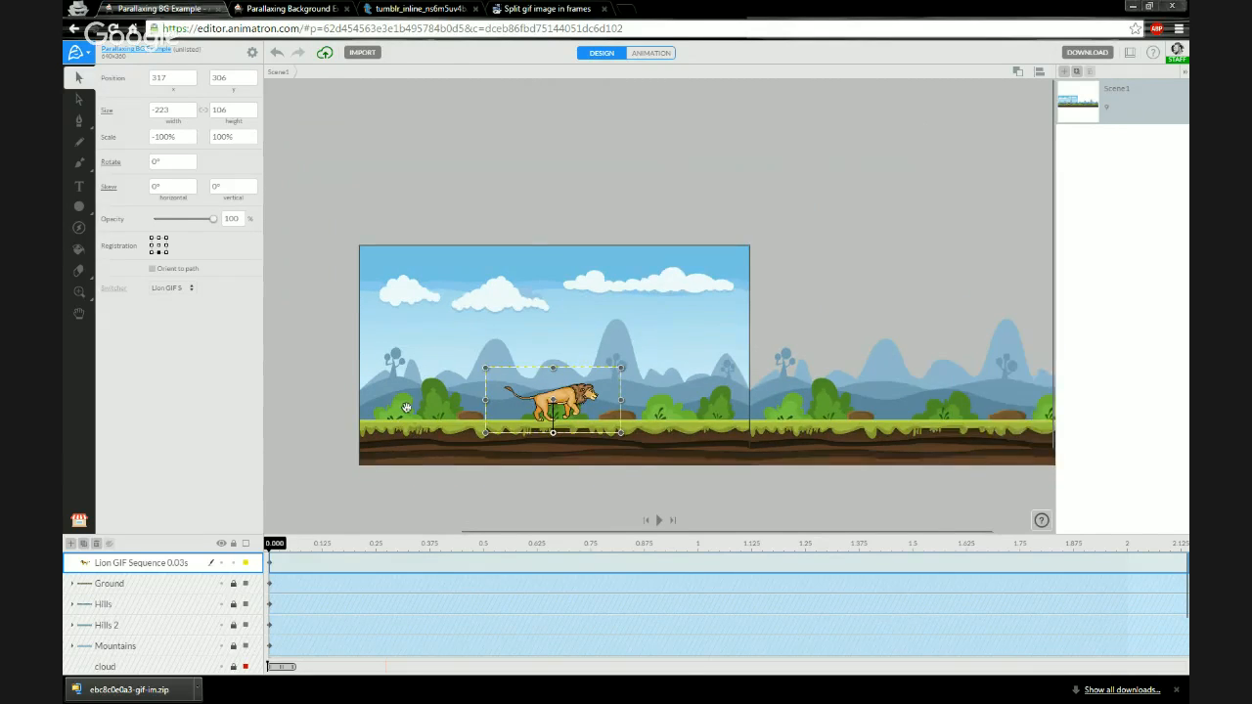
left_click_drag(407, 407, 471, 373)
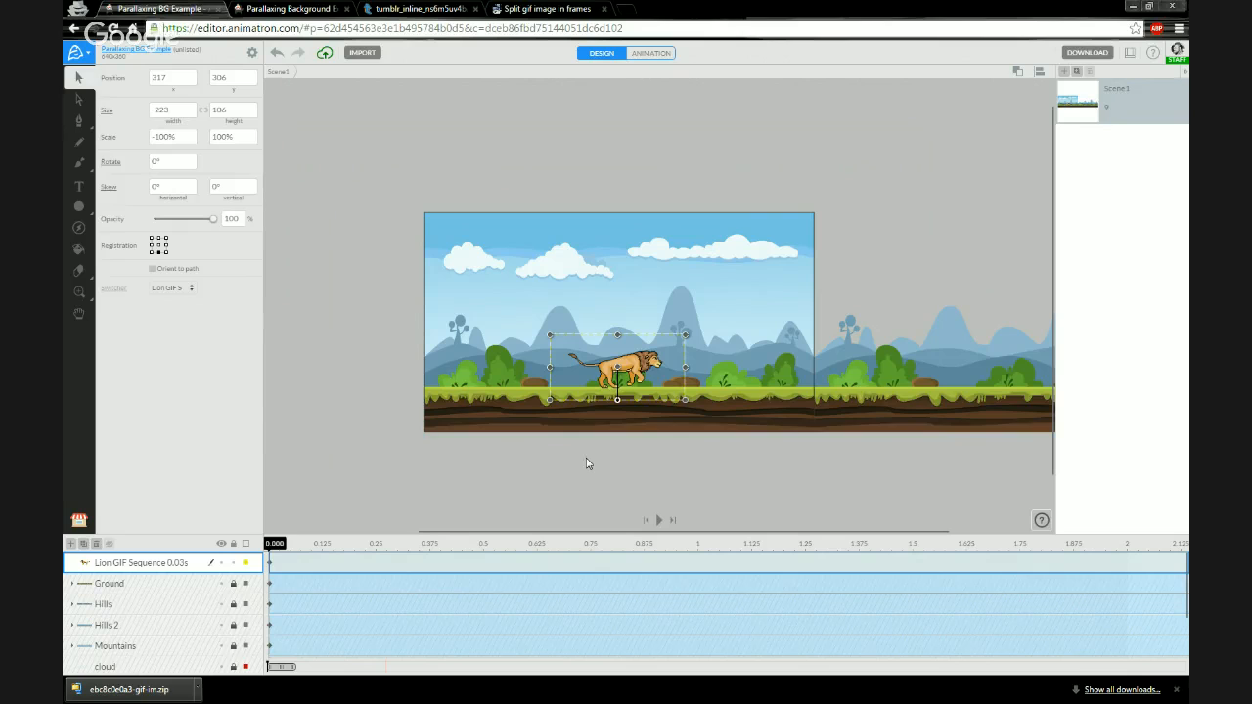
key("Left")
key("Left")
key("Left")
key("Left")
key("Left")
key("Left")
key("Left")
key("Left")
key("Left")
key("Left")
key("Left")
key("Left")
key("Left")
key("Left")
key("Left")
key("Left")
key("Left")
key("Left")
key("Left")
key("Left")
key("Left")
key("Left")
key("Left")
key("Left")
key("Left")
key("Left")
key("Left")
key("Left")
key("Left")
key("Left")
key("Left")
key("Left")
key("Left")
key("Left")
key("Left")
key("Left")
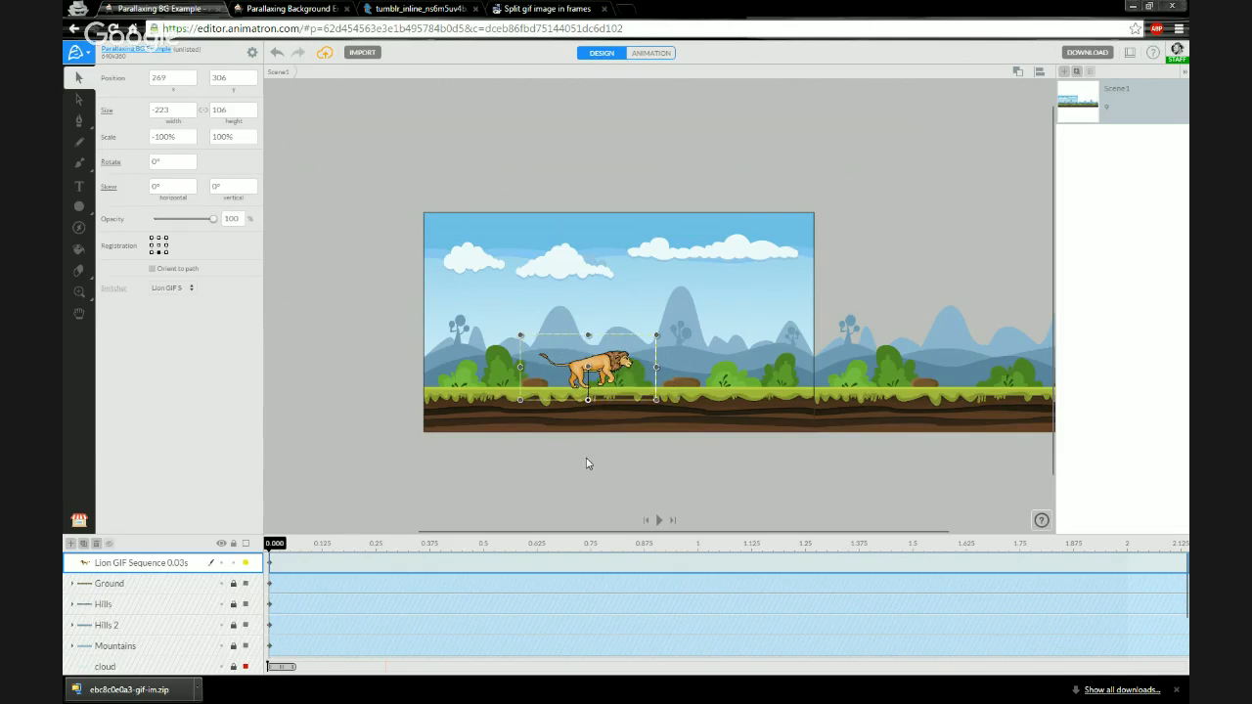
key("Left")
key("Left")
key("Left")
key("Left")
key("Left")
key("Left")
key("Left")
key("Left")
key("Left")
key("Left")
key("Left")
key("Left")
key("Left")
key("Left")
key("Left")
key("Left")
key("Left")
key("Left")
key("Left")
key("Left")
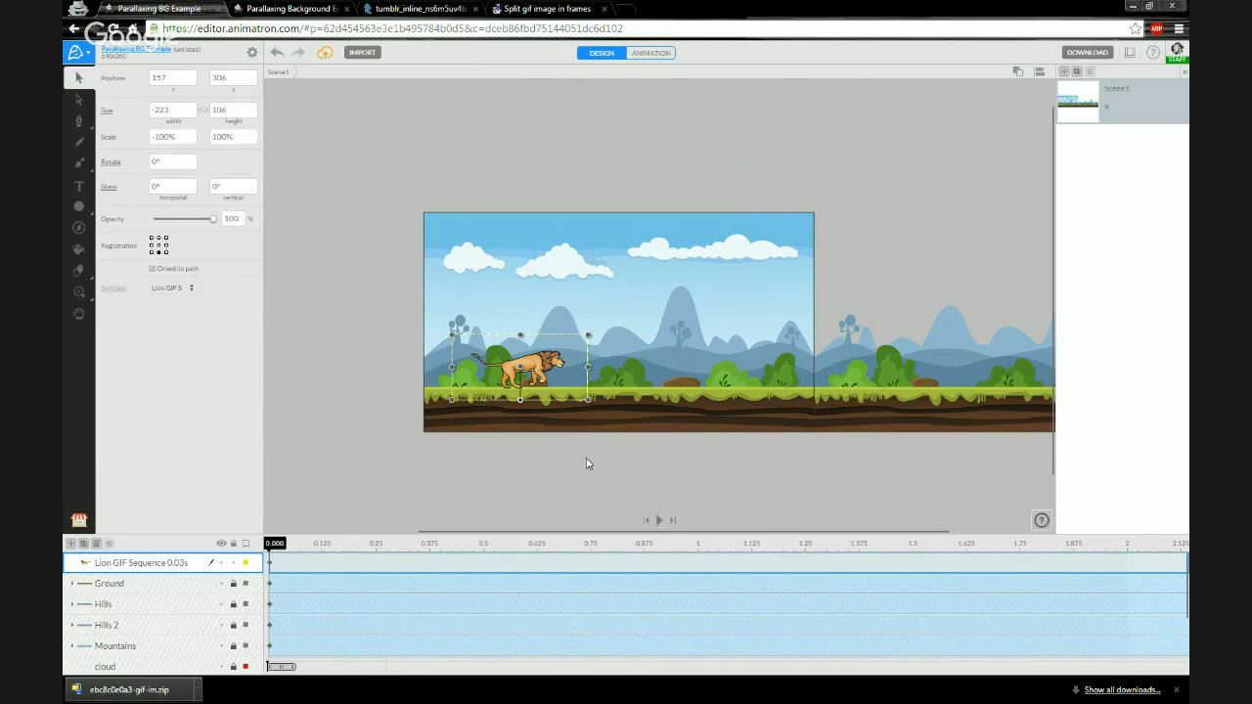
key("Left")
key("Left")
key("Left")
key("Left")
key("Left")
key("Left")
key("Left")
key("Left")
key("Left")
key("Left")
key("Left")
key("Left")
key("Left")
key("Left")
key("Left")
key("Left")
key("Left")
key("Left")
key("Left")
key("Left")
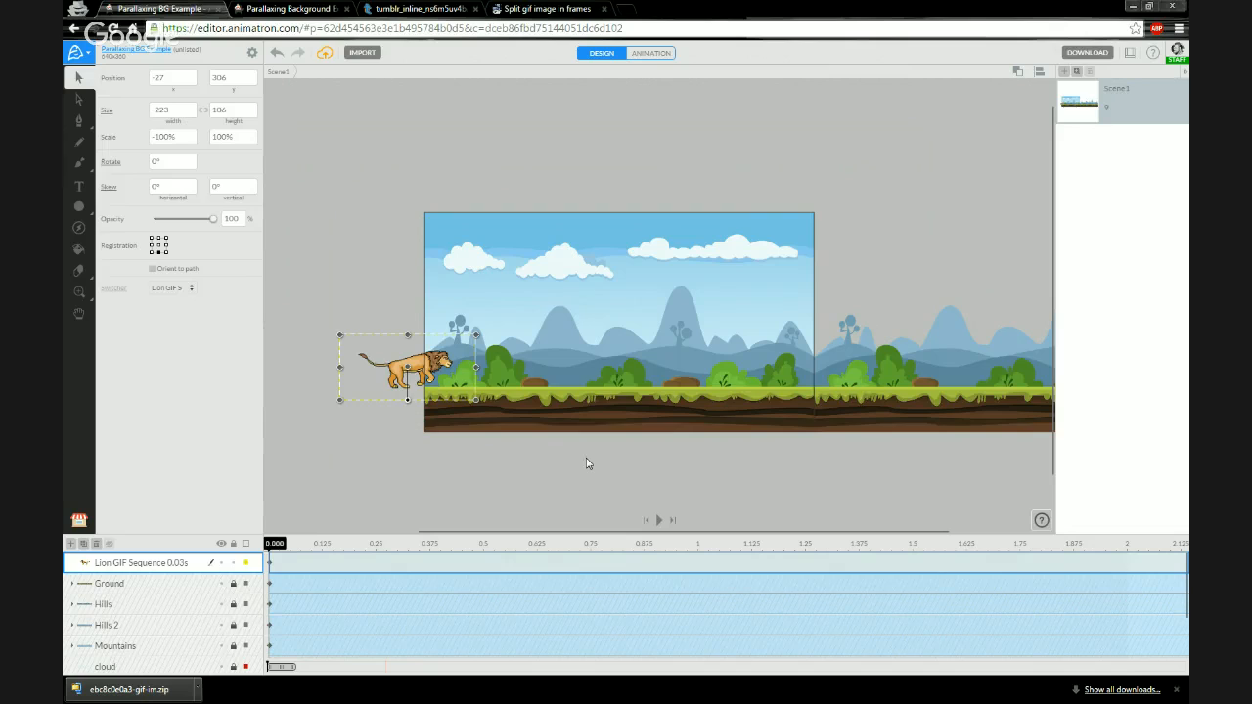
key("Left")
key("Left")
key("Left")
key("Left")
key("Left")
key("Left")
key("Left")
key("Left")
key("Left")
key("Left")
key("Left")
key("Left")
key("Left")
key("Left")
key("Left")
key("Left")
key("Left")
key("Left")
key("Left")
key("Left")
key("Left")
key("Left")
key("Left")
key("Left")
key("Left")
key("Left")
key("Left")
key("Left")
key("Left")
key("Left")
key("Left")
key("Left")
key("Left")
key("Left")
key("Left")
key("Left")
key("Left")
key("Left")
key("Left")
key("Left")
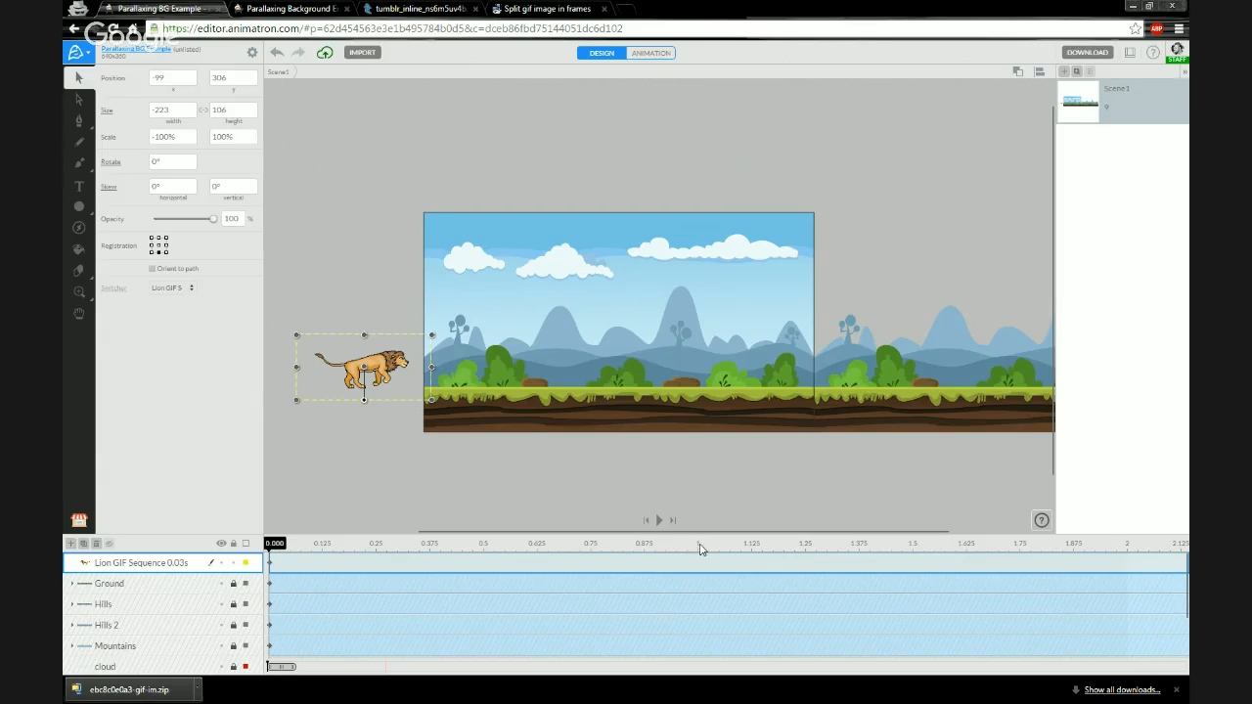
- Zoom and scroll along the timeline to examine the background layers' keyframes across the whole animation
left_click_drag(300, 669, 952, 665)
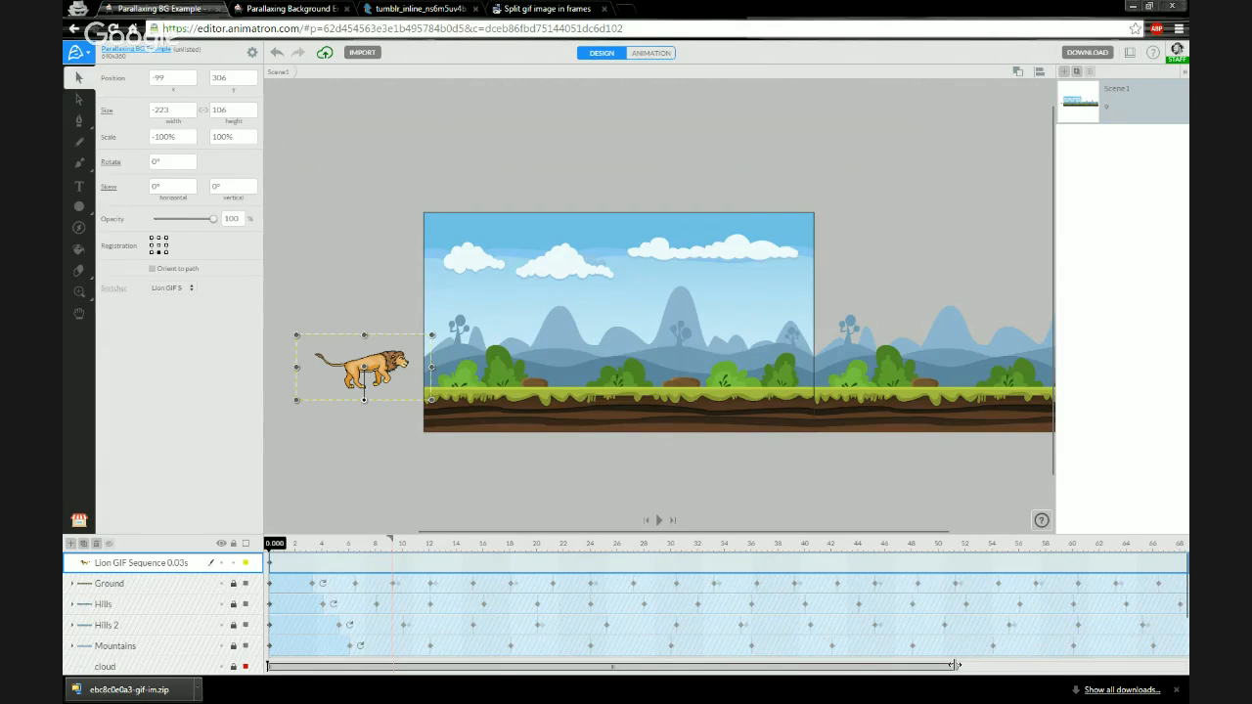
left_click_drag(959, 665, 1103, 666)
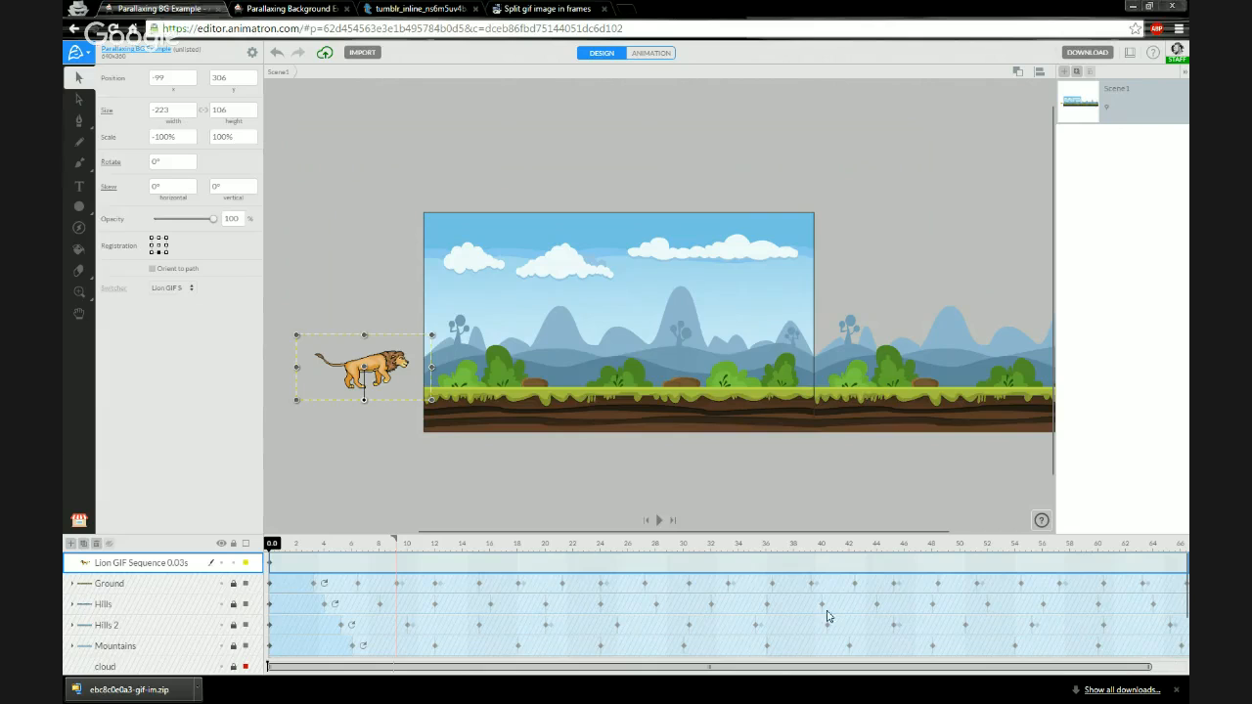
left_click(684, 545)
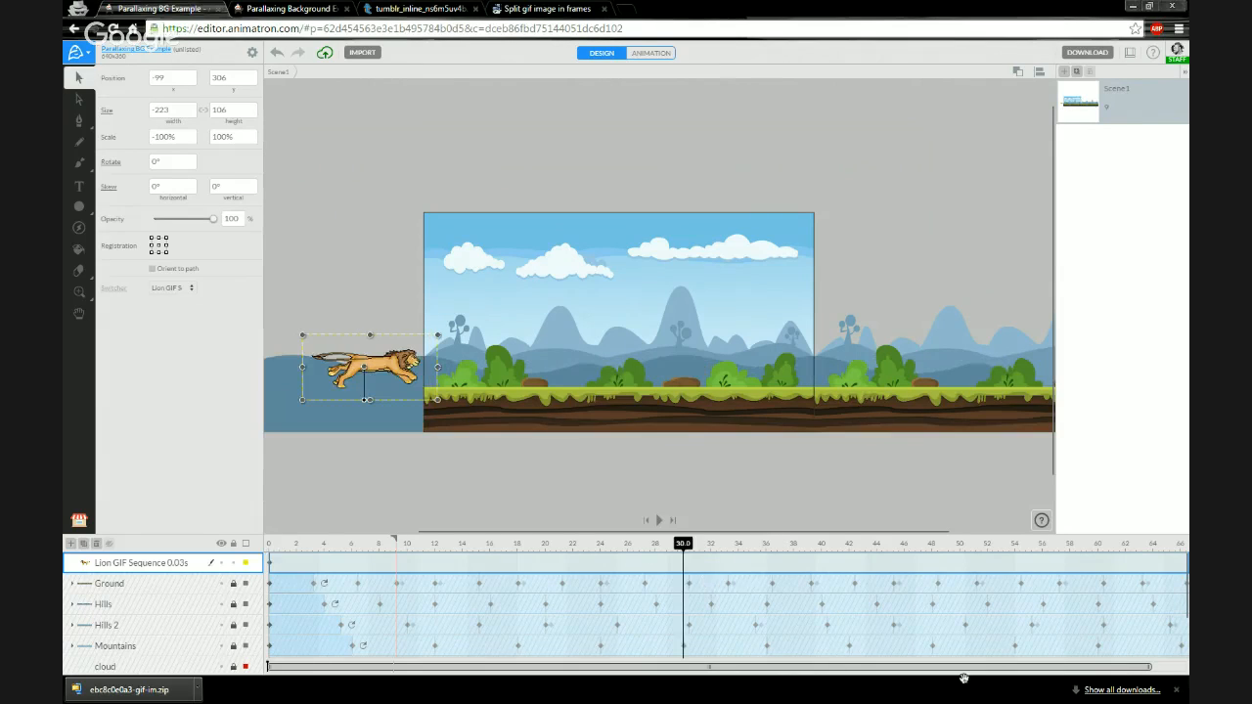
left_click_drag(1142, 666, 957, 675)
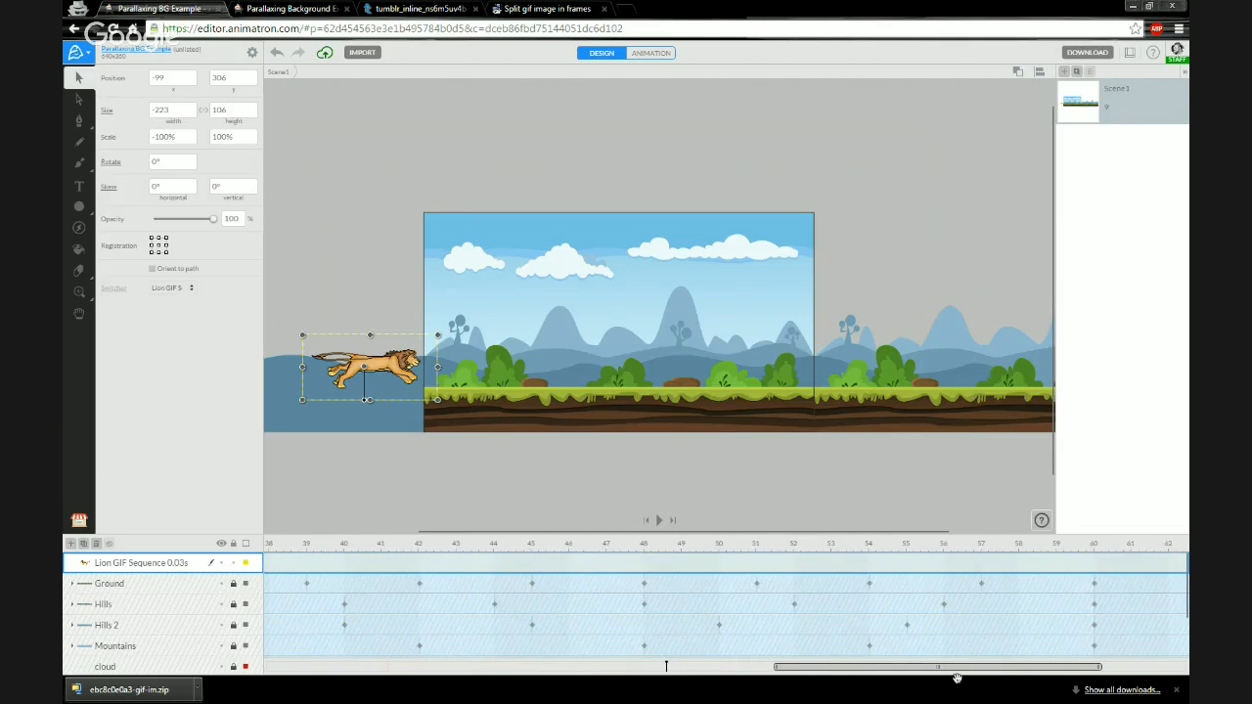
left_click(1093, 547)
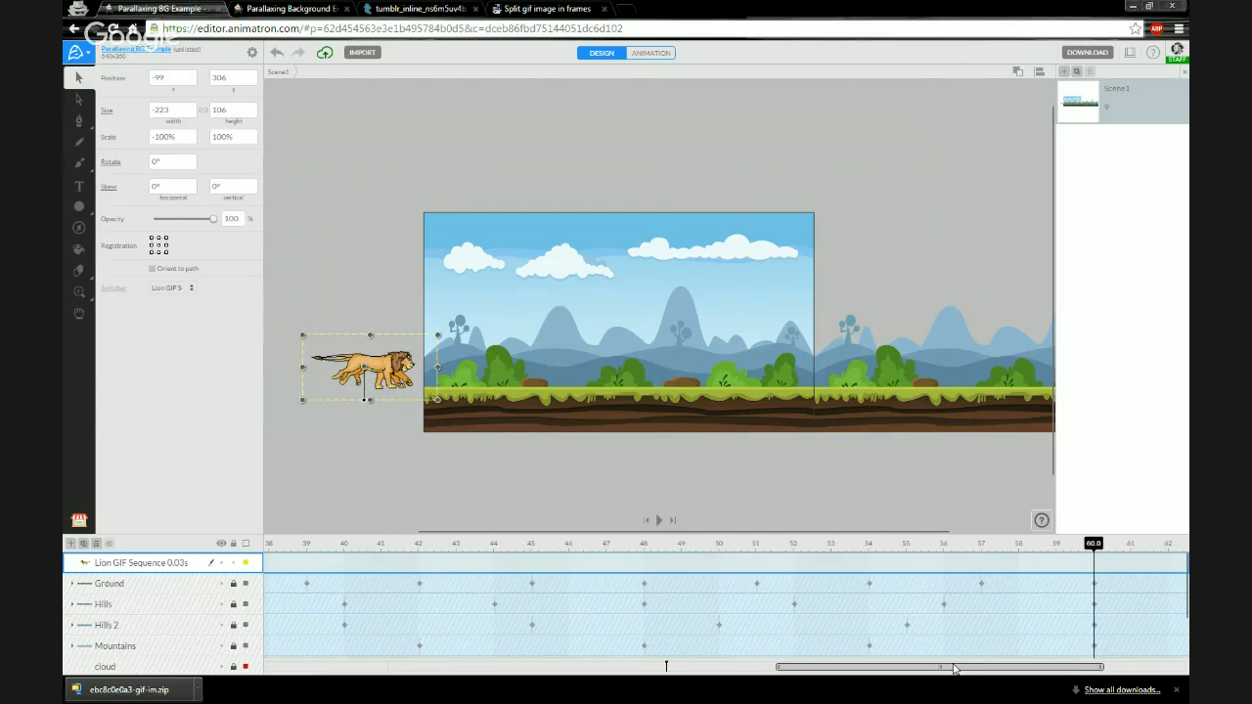
left_click_drag(957, 671, 970, 672)
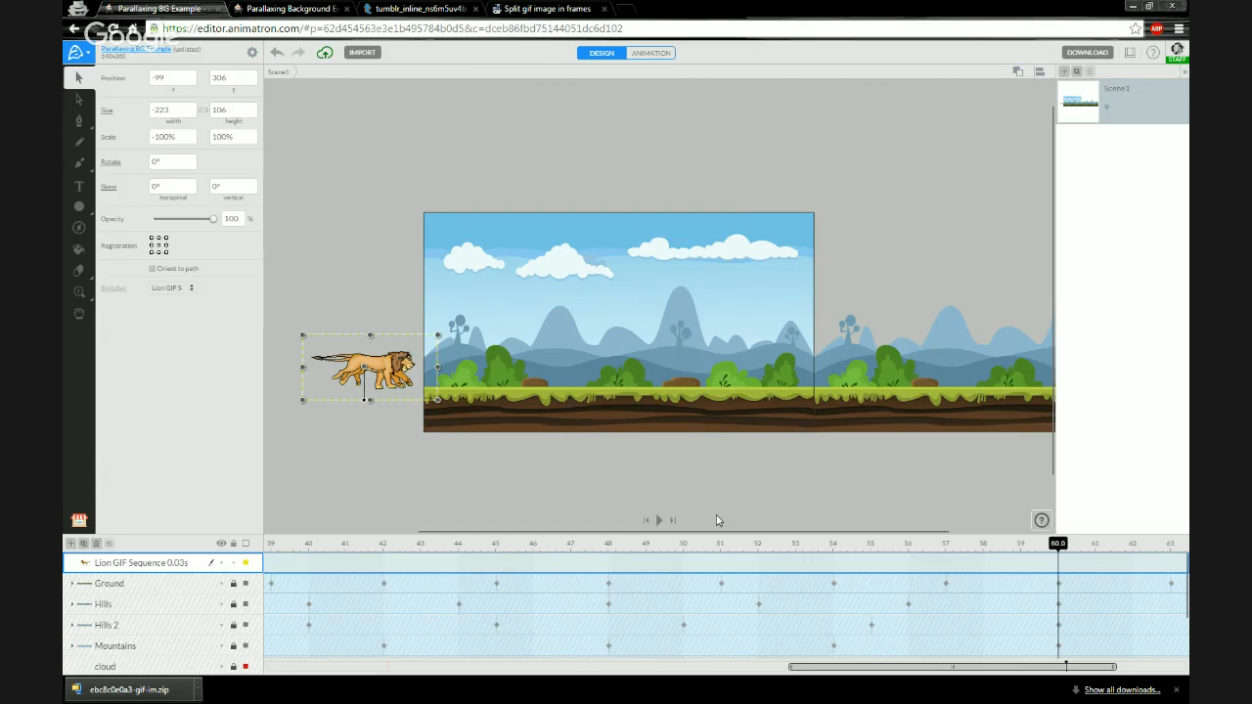
left_click_drag(865, 669, 894, 673)
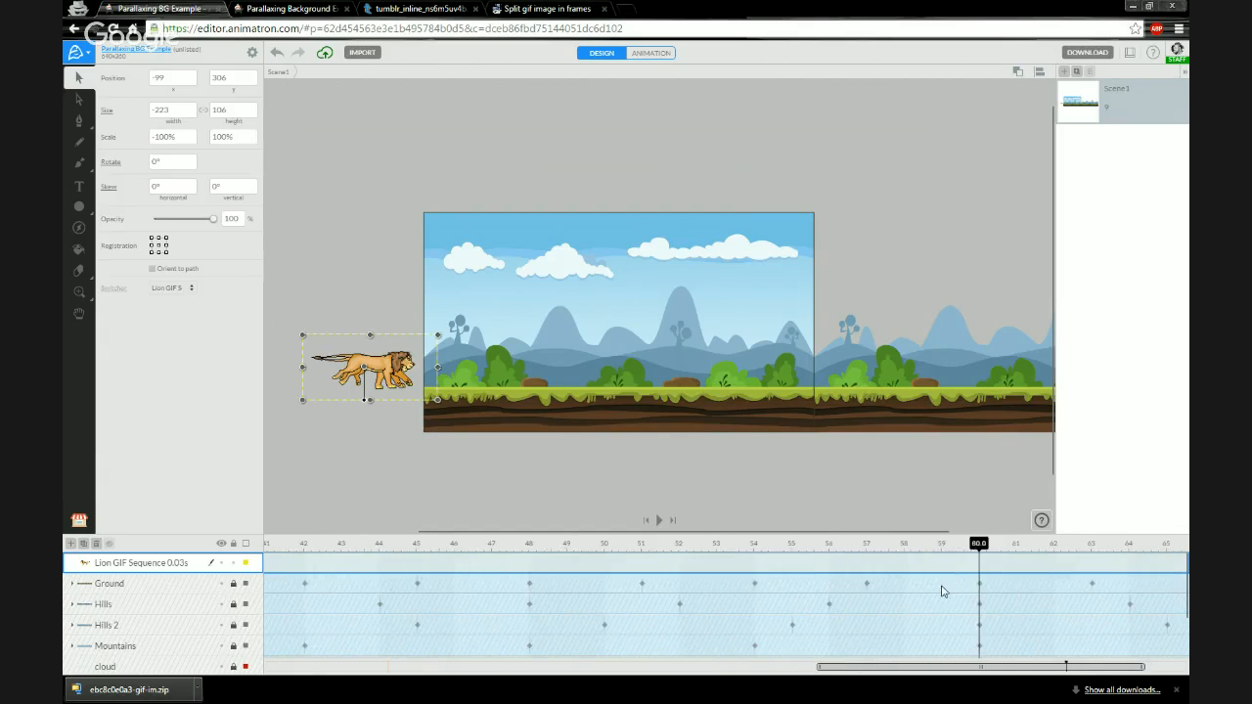
left_click(955, 543)
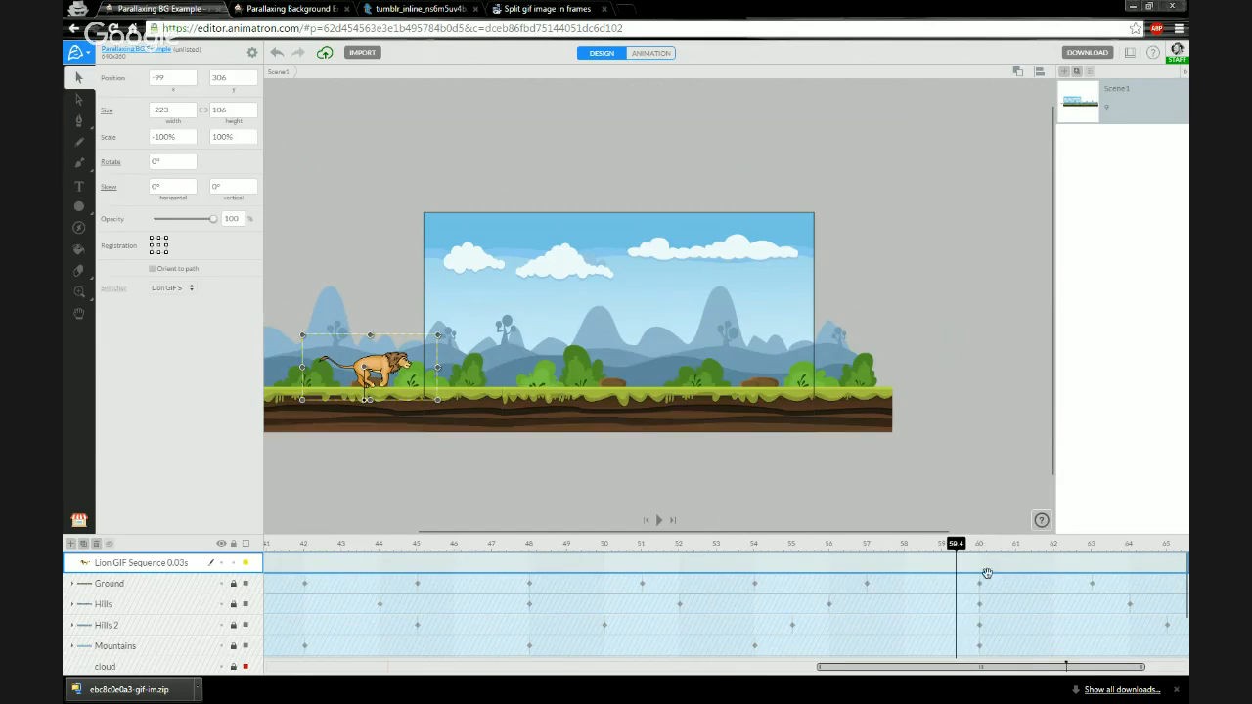
scroll(986, 595, "down", 2)
scroll(984, 593, "up", 2)
left_click_drag(962, 546, 979, 548)
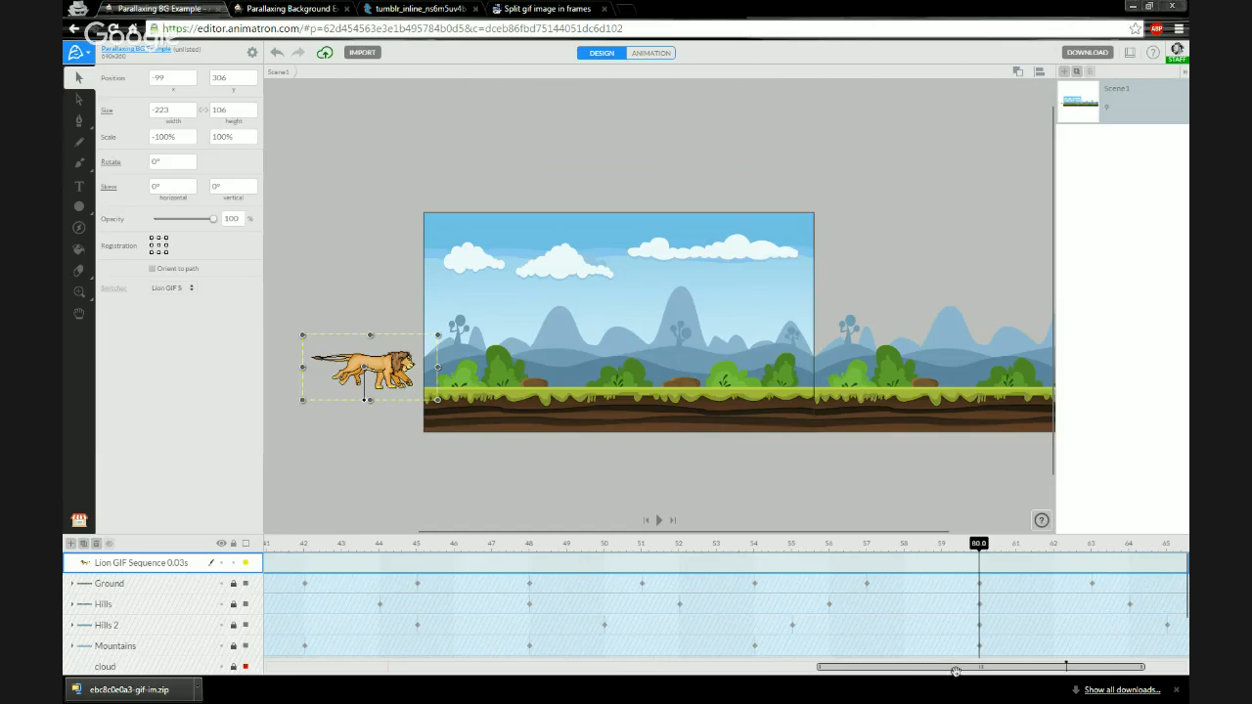
left_click_drag(955, 671, 610, 668)
left_click_drag(556, 668, 343, 673)
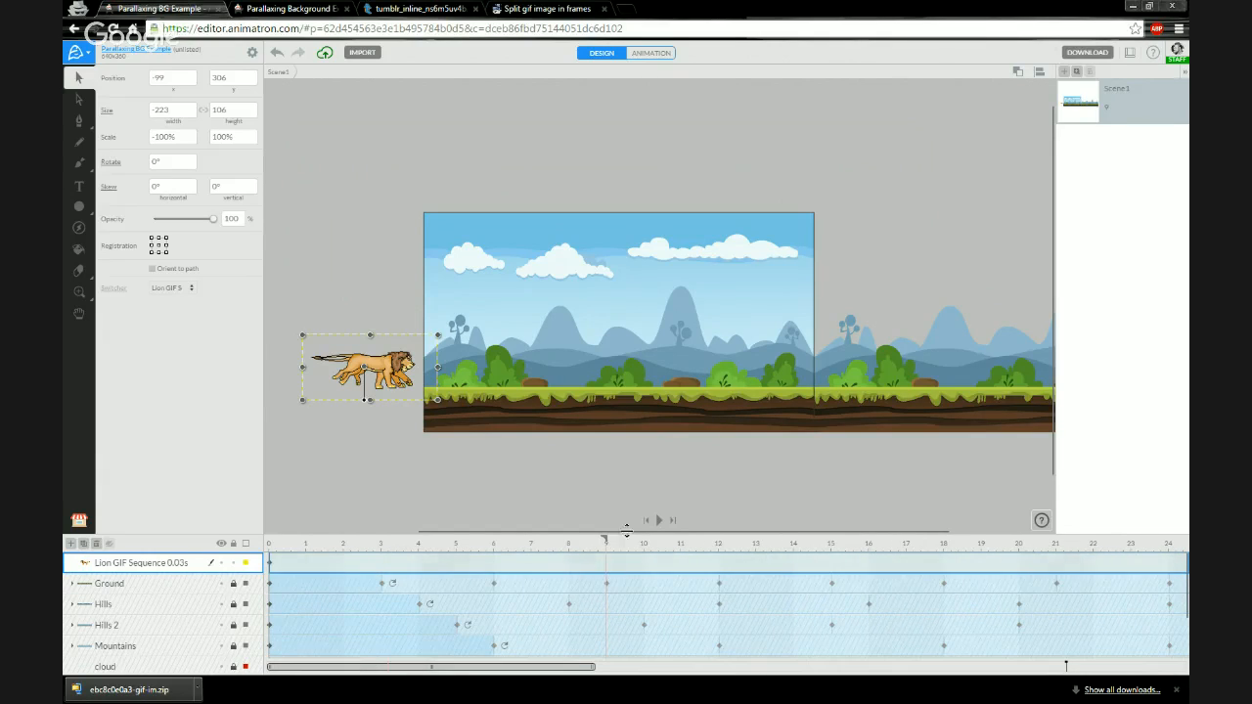
left_click(719, 545)
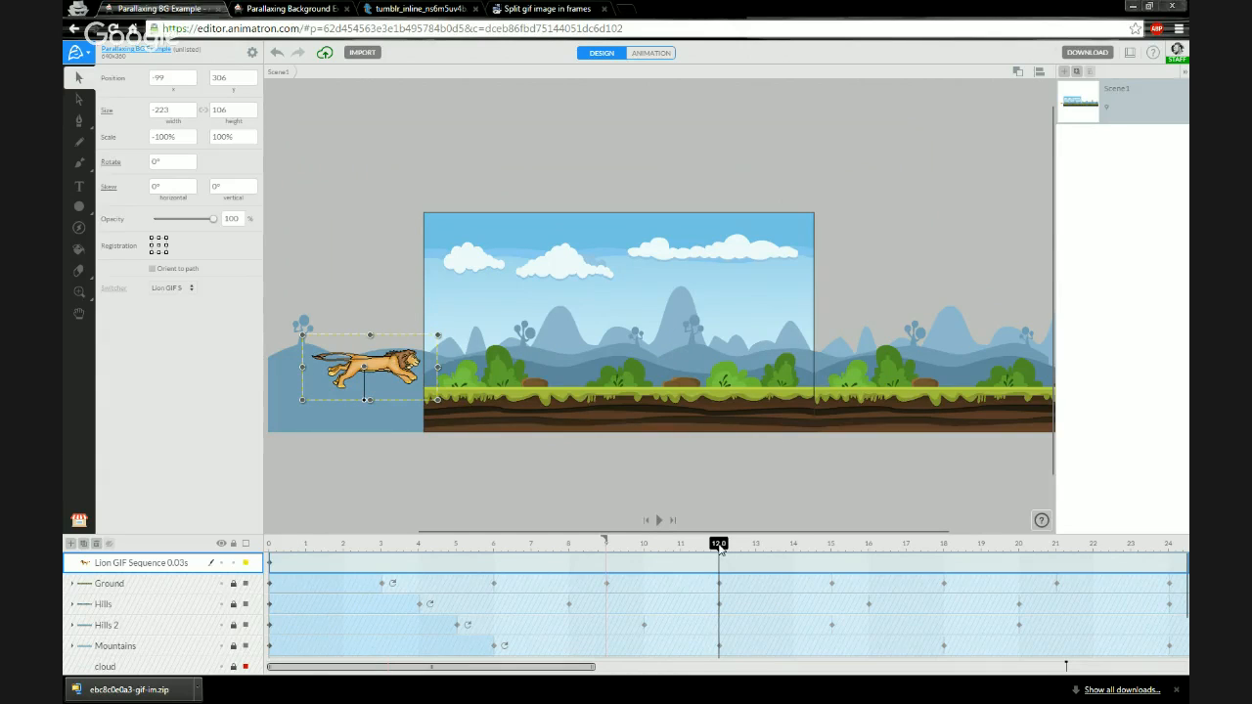
- At 6 s in animation mode, move the lion clip right to x 320 to keyframe its run across the stage
left_click_drag(719, 546, 543, 545)
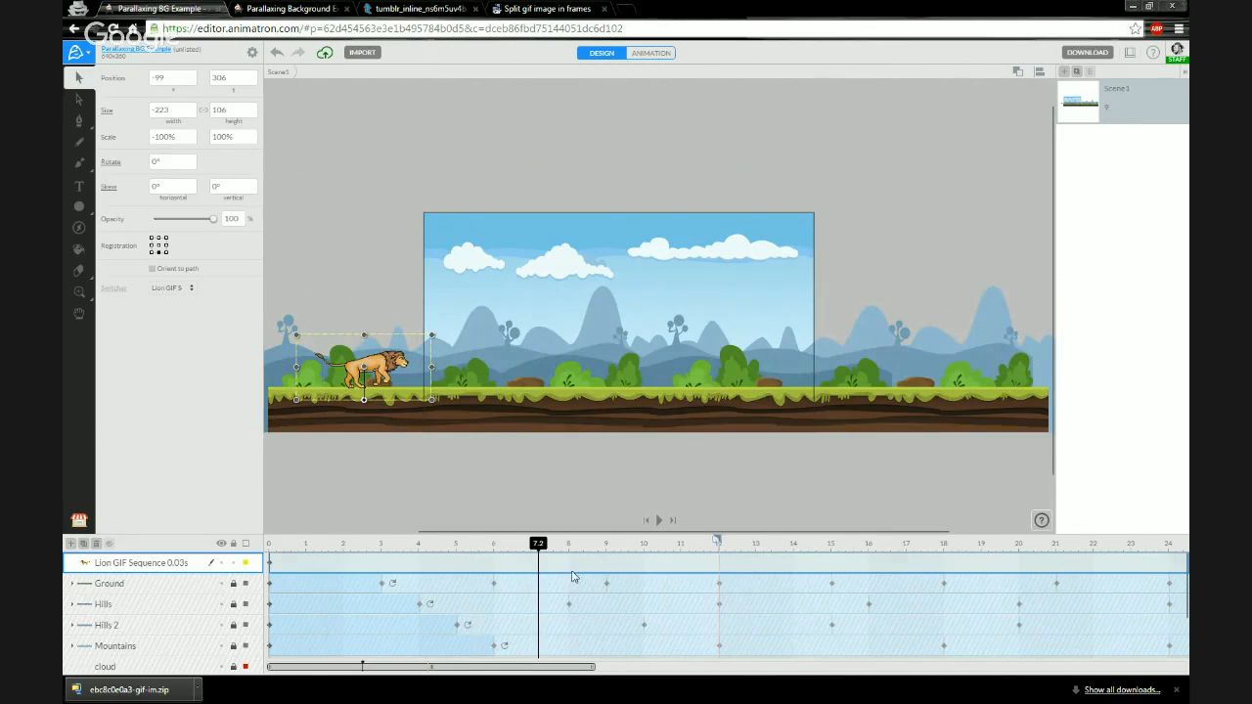
left_click_drag(540, 545, 499, 545)
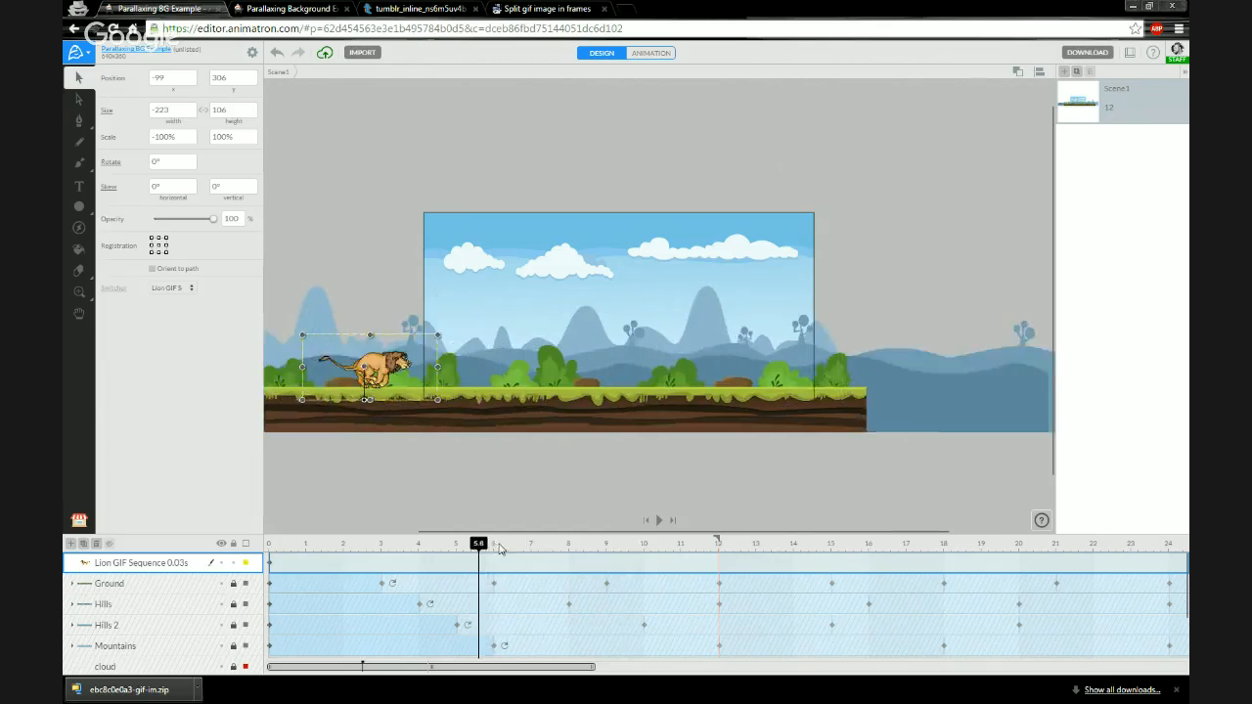
left_click(494, 547)
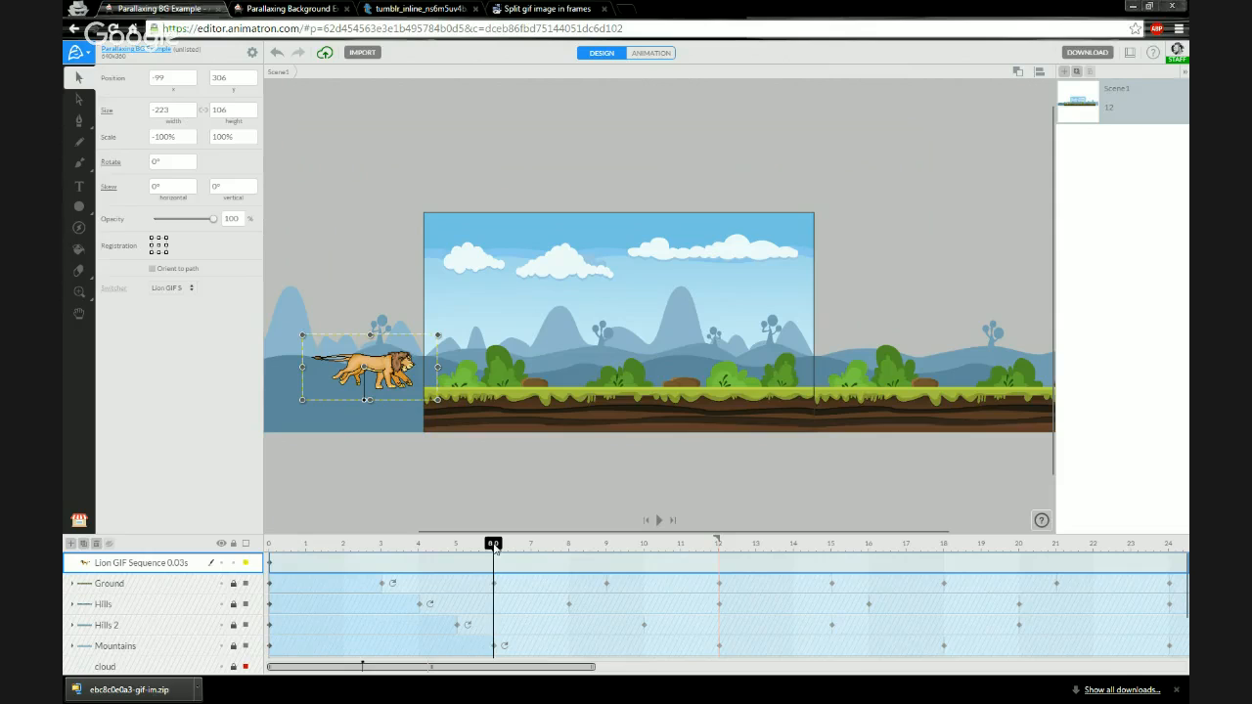
left_click(651, 53)
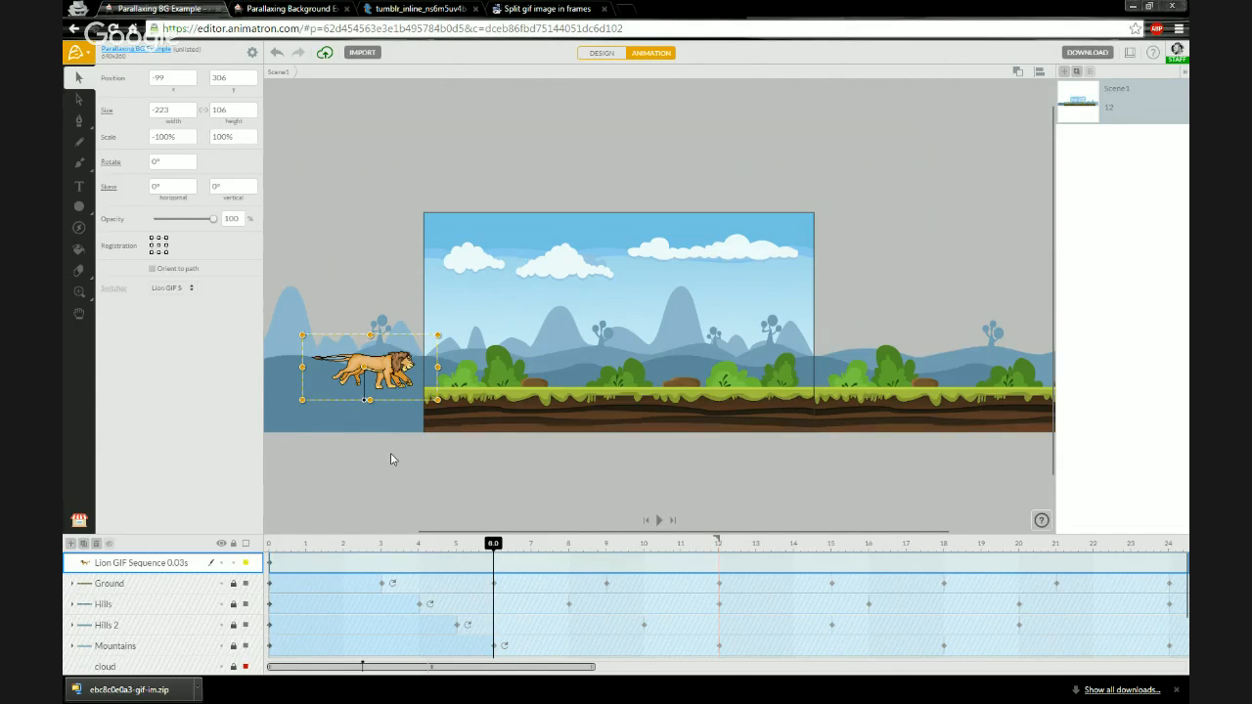
key("Right")
key("Right")
key("Right")
key("Right")
key("Right")
key("Right")
key("Right")
key("Right")
key("Right")
key("Right")
key("Right")
key("Right")
key("Right")
key("Right")
key("Right")
key("Right")
key("Right")
key("Right")
key("Right")
key("Right")
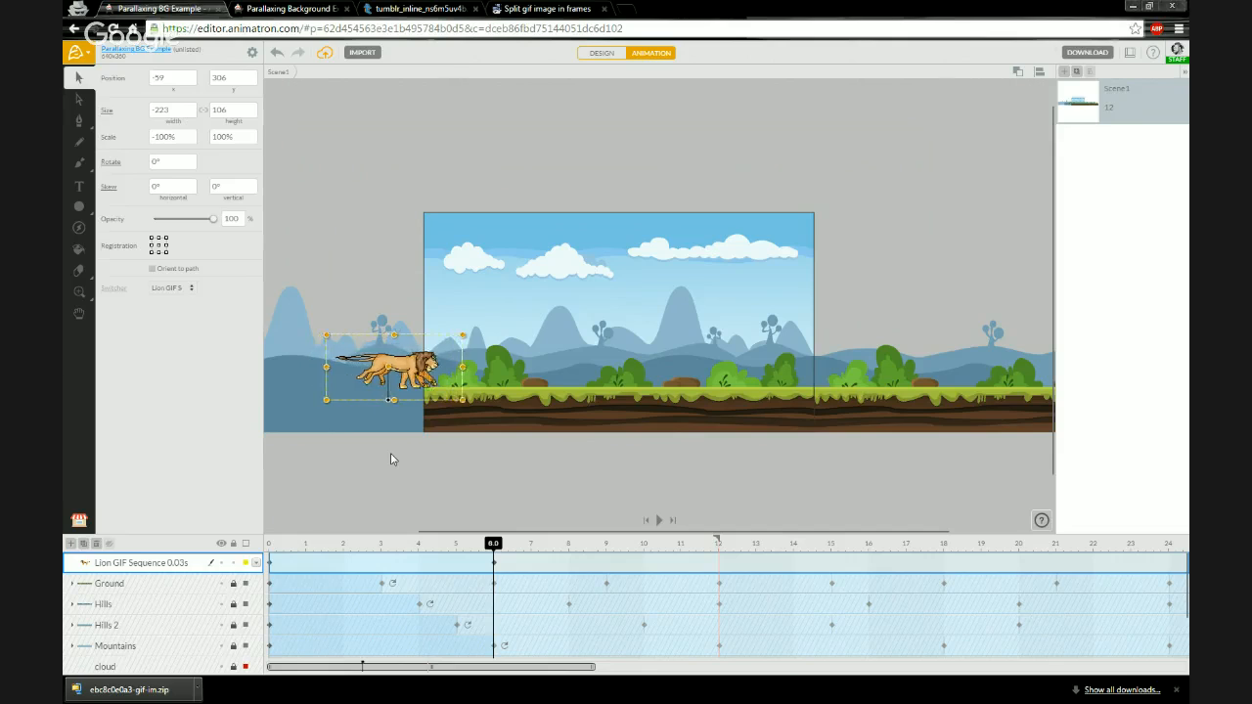
key("Right")
key("Right")
key("Right")
key("Right")
key("Right")
key("Right")
key("Right")
key("Right")
key("Right")
key("Right")
key("Right")
key("Right")
key("Right")
key("Right")
key("Right")
key("Right")
key("Right")
key("Right")
key("Right")
key("Right")
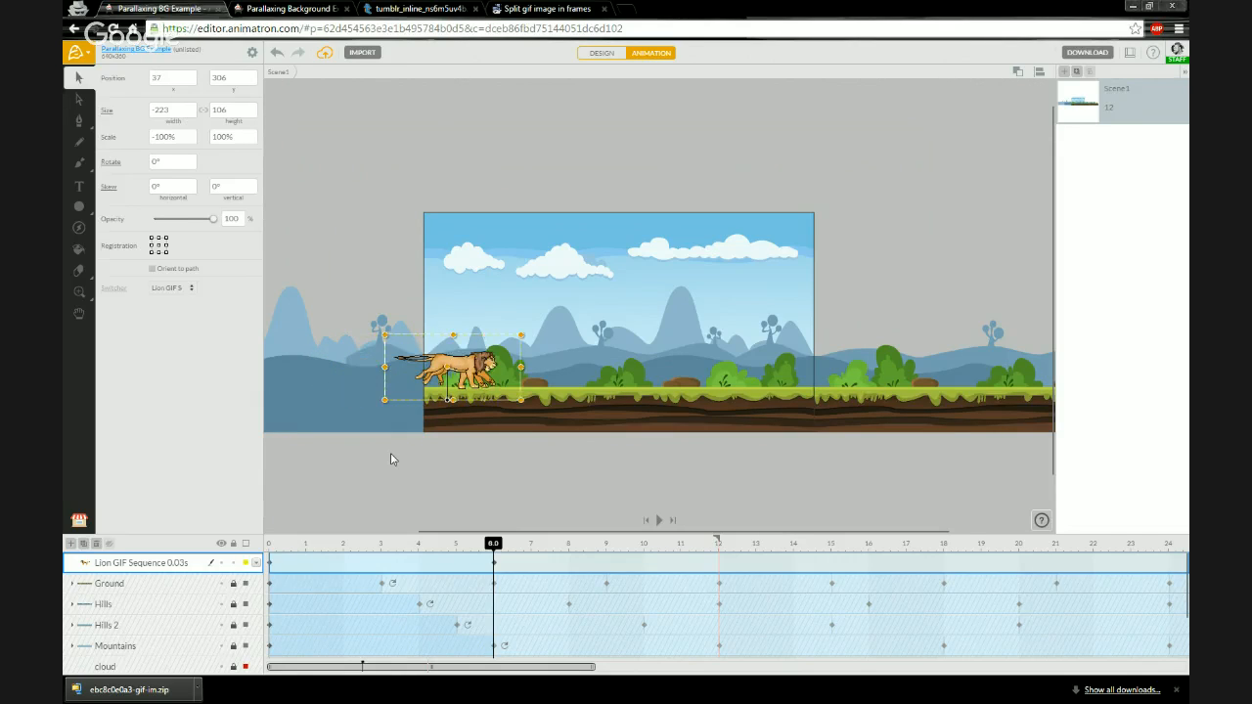
left_click_drag(163, 81, 170, 83)
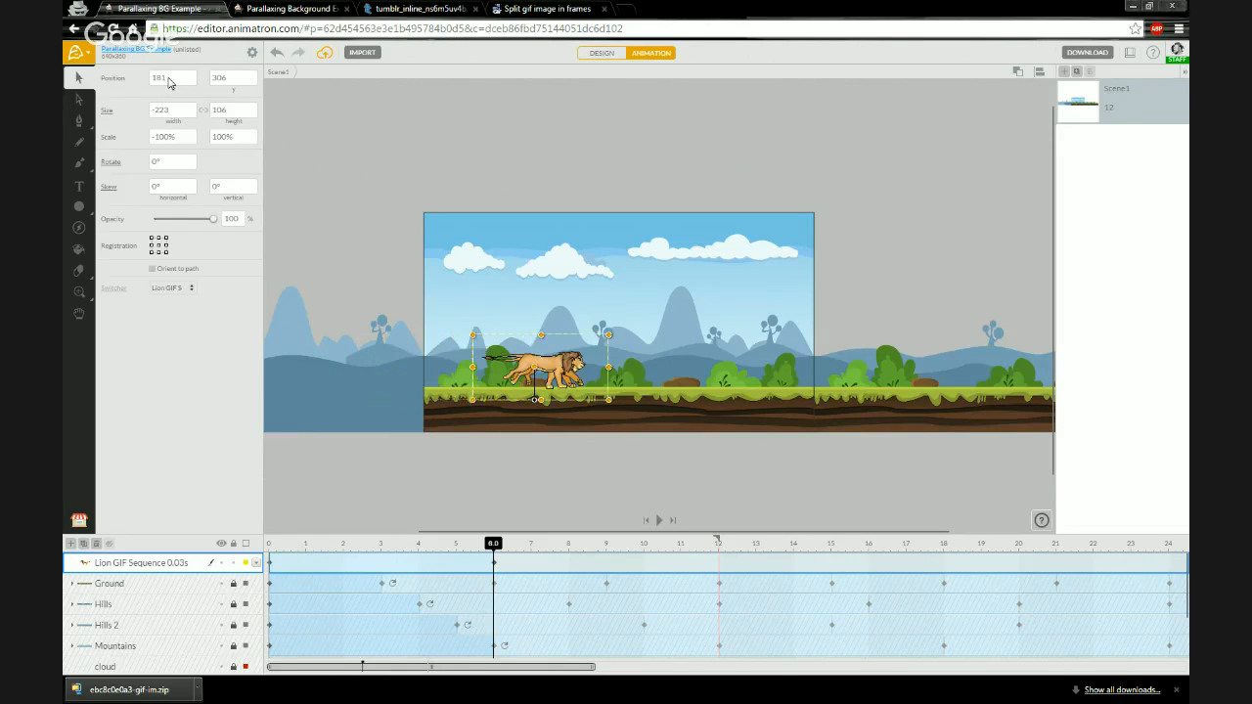
left_click(169, 82)
type("320")
key("Return")
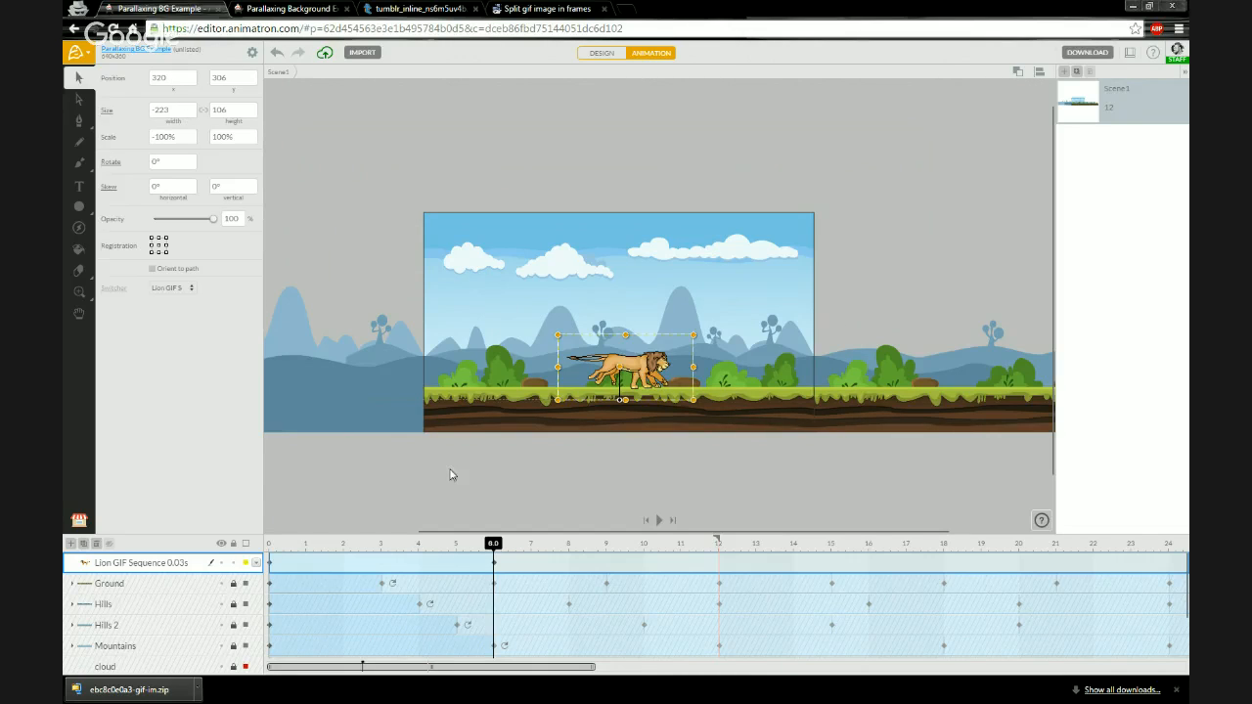
- Move the playhead to 12 s and preview the animation on the project page, then return to the editor
left_click_drag(492, 545, 719, 548)
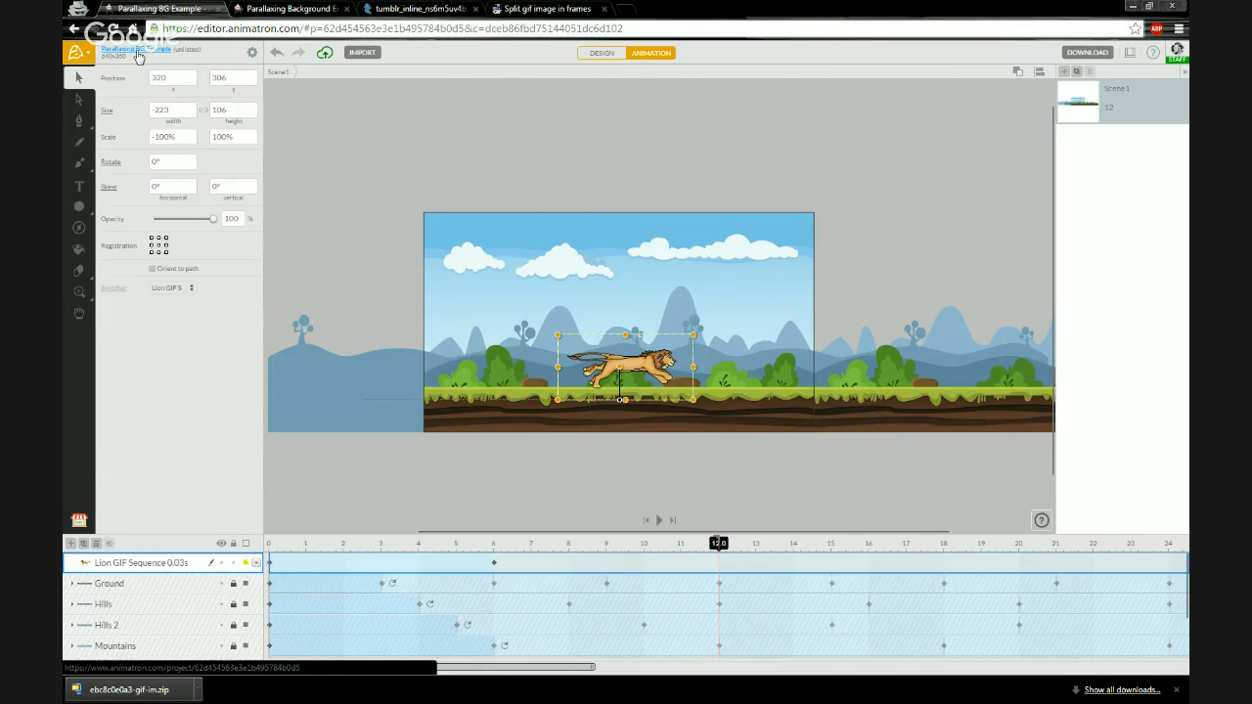
left_click(139, 56)
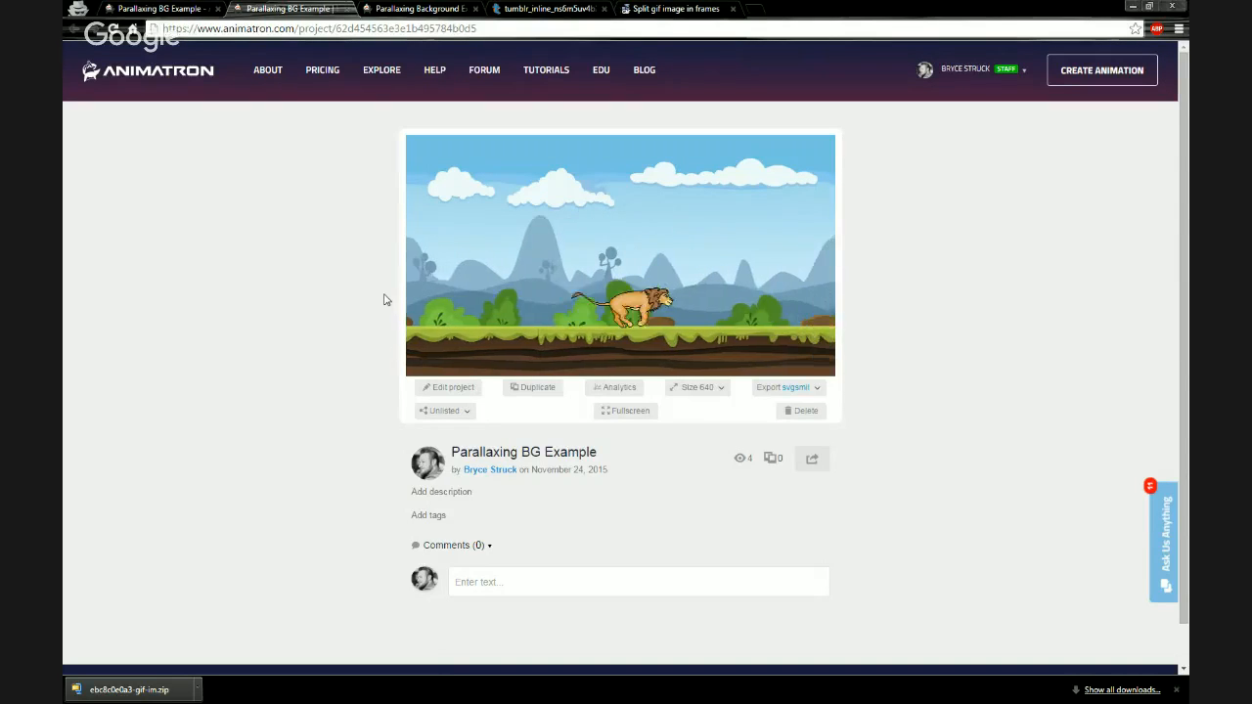
mouse_move(614, 283)
left_click(478, 274)
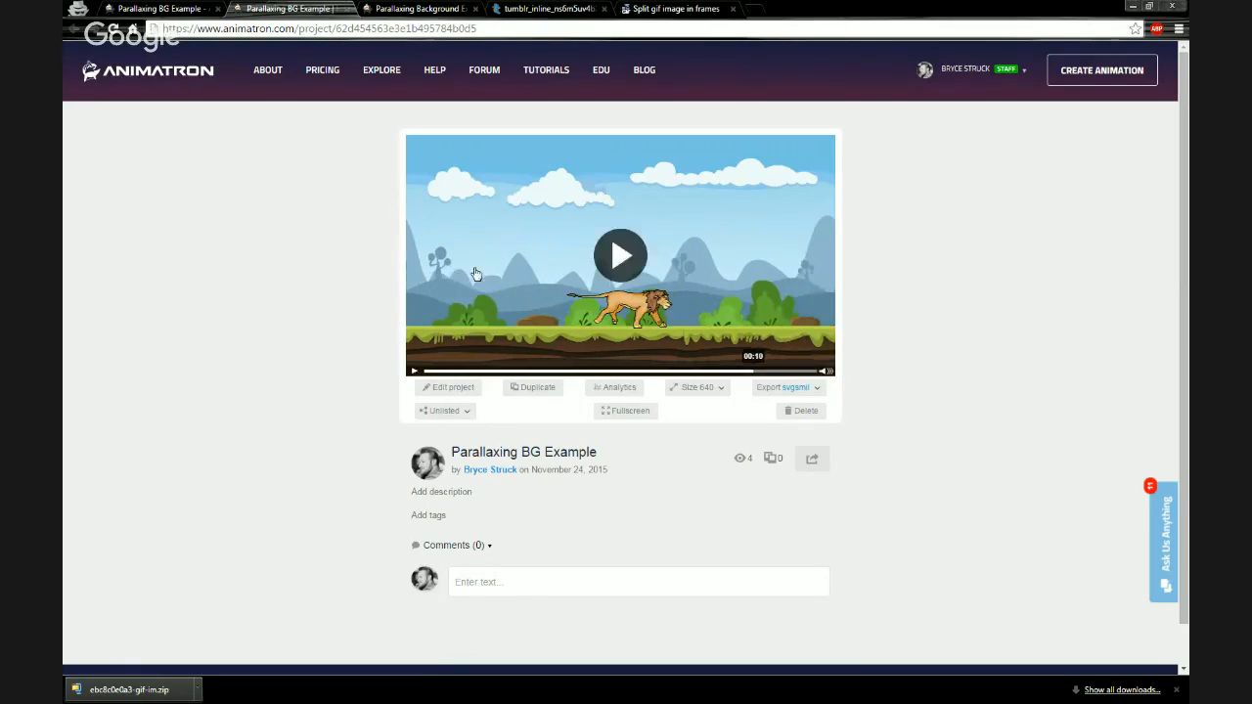
left_click(159, 9)
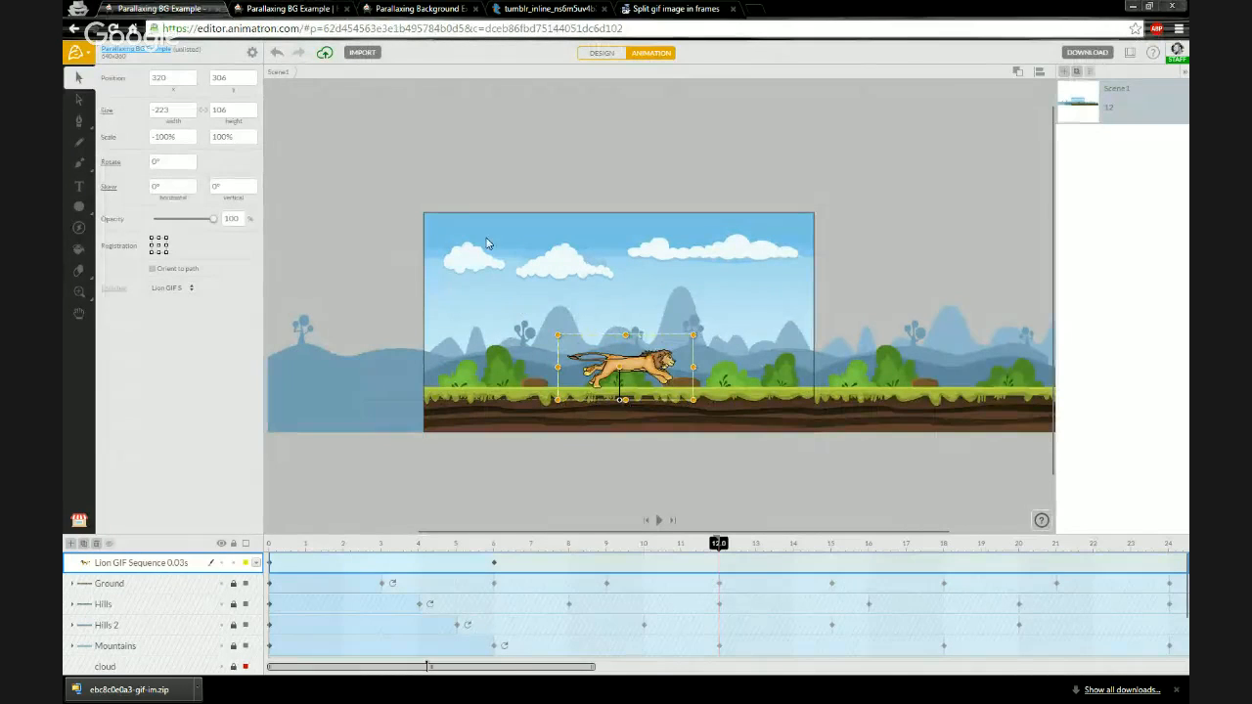
- Add the text "Thanks for Following!" above the lion at 12 s
key("t")
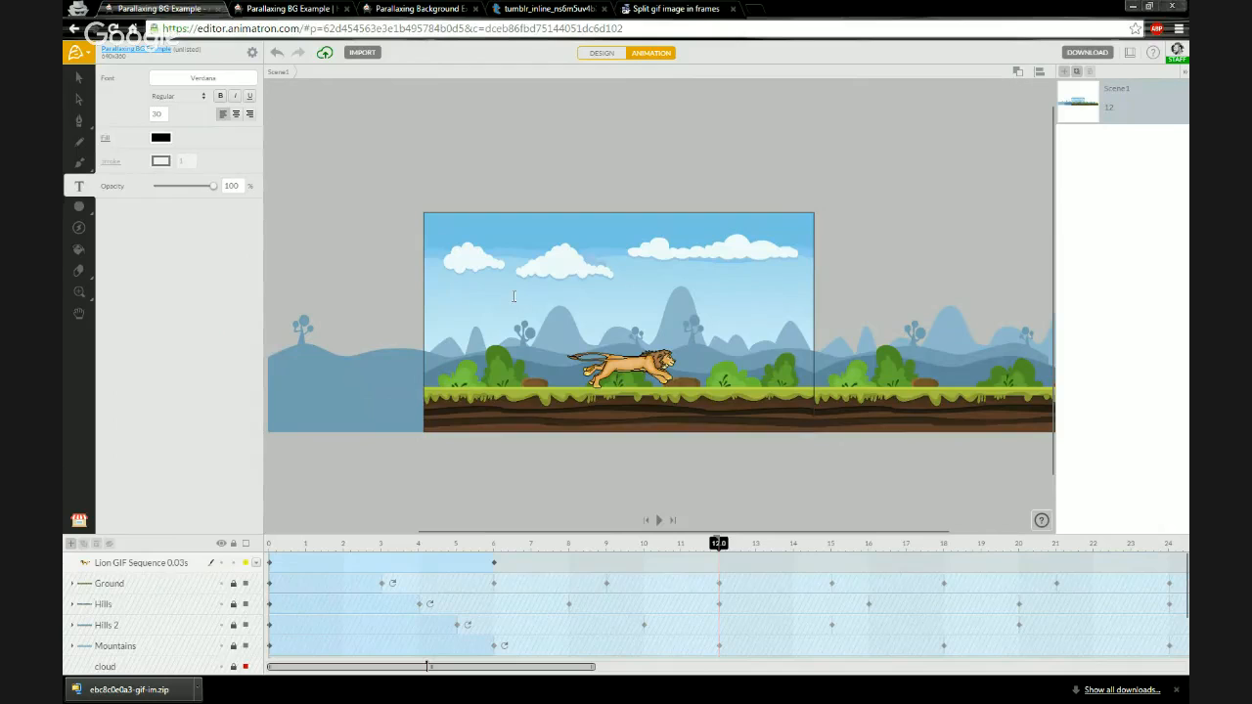
left_click(513, 295)
type("Thanks fo")
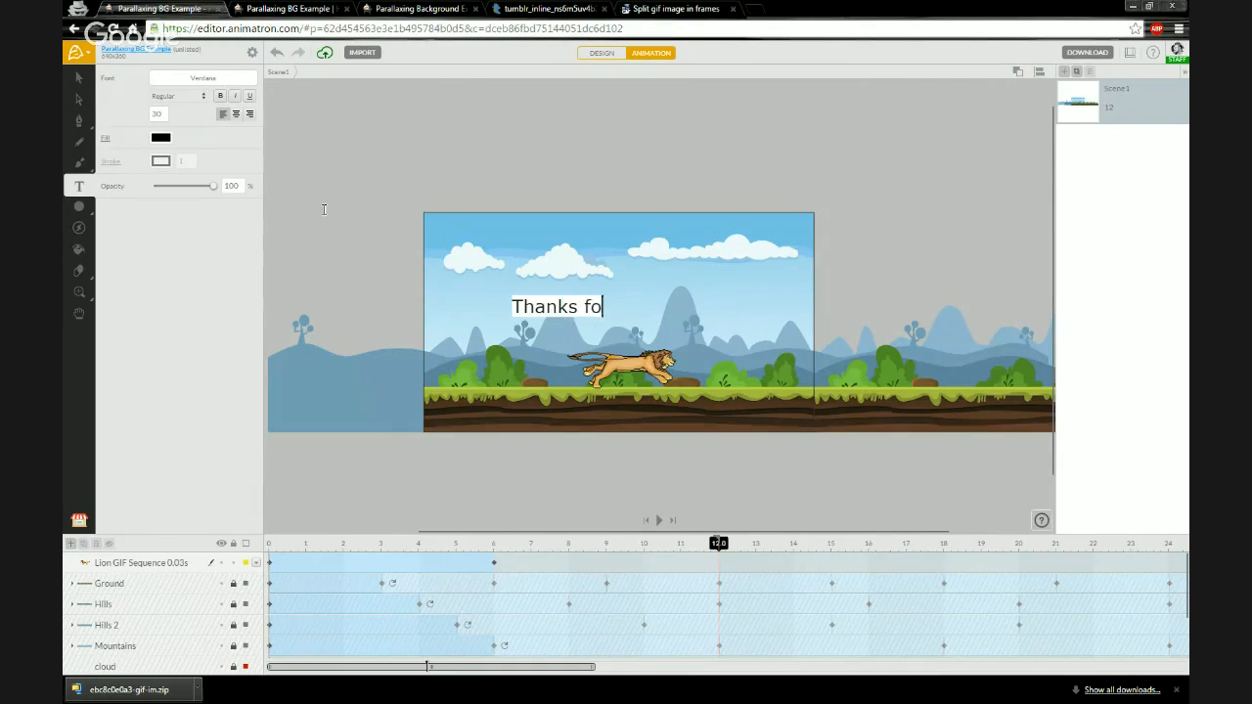
type("r Following")
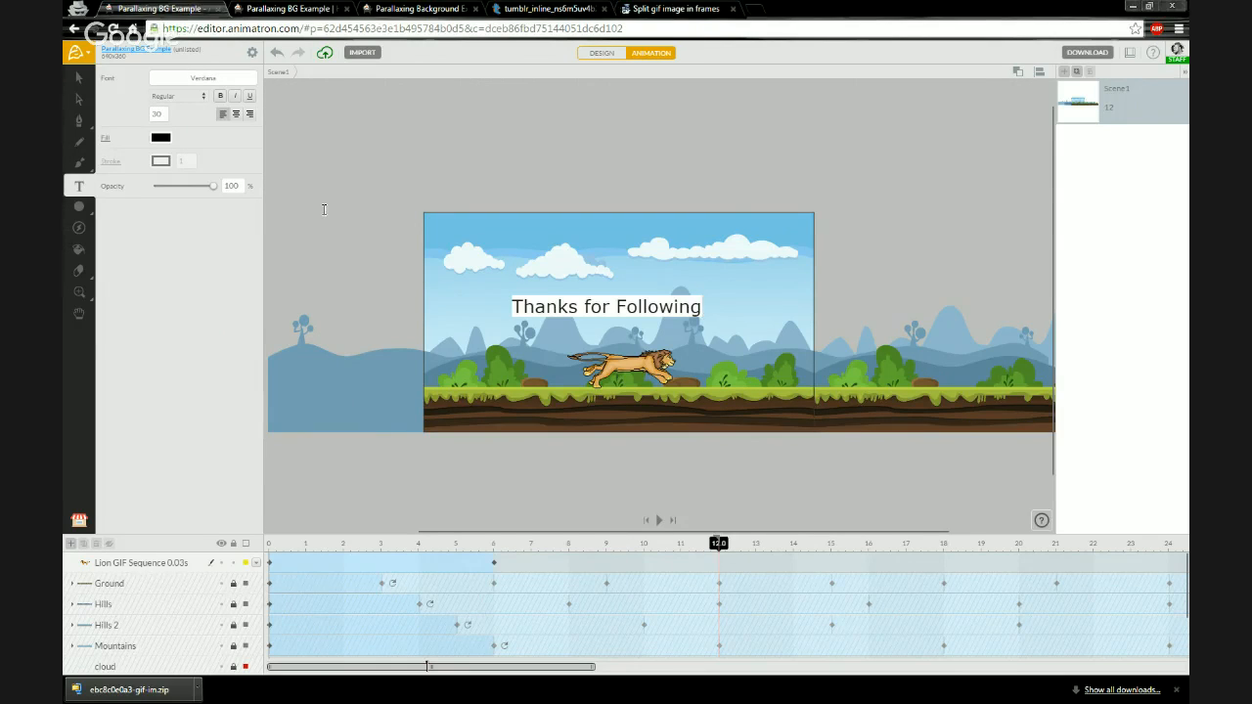
type("!")
- Change the text's font to Orbitron Black and mark it as a favourite font
left_click(216, 84)
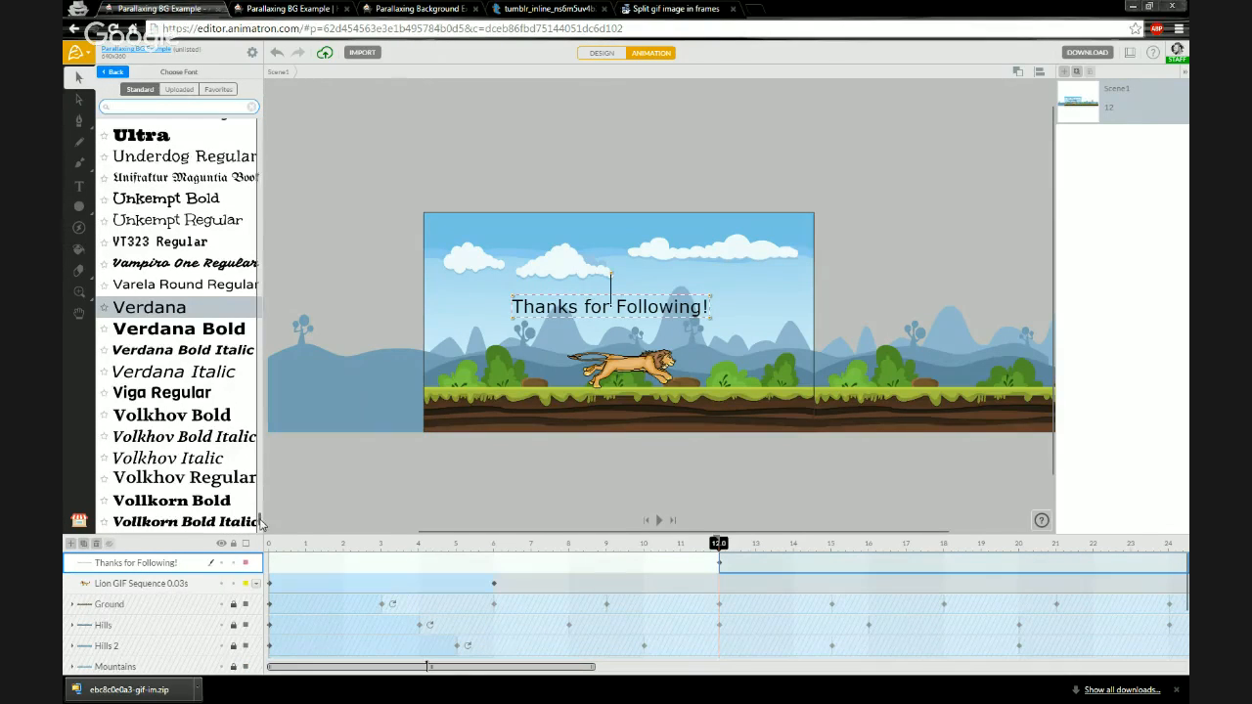
left_click_drag(260, 523, 262, 482)
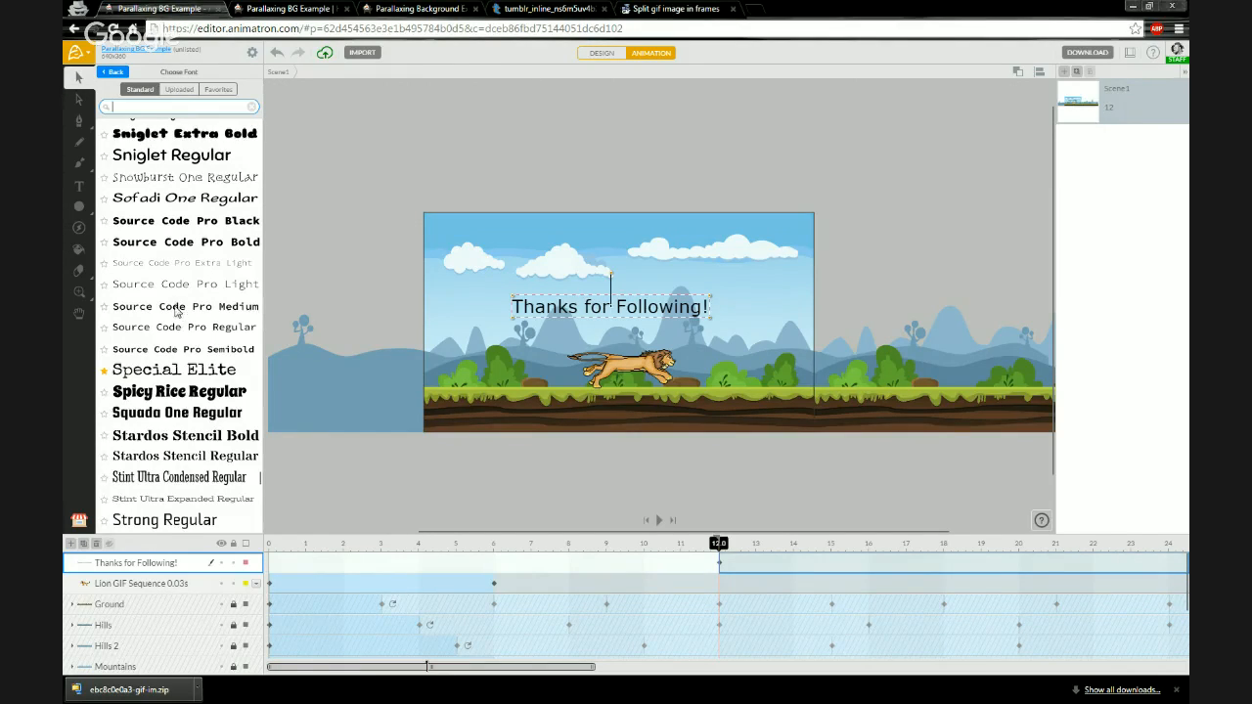
scroll(176, 311, "up", 1)
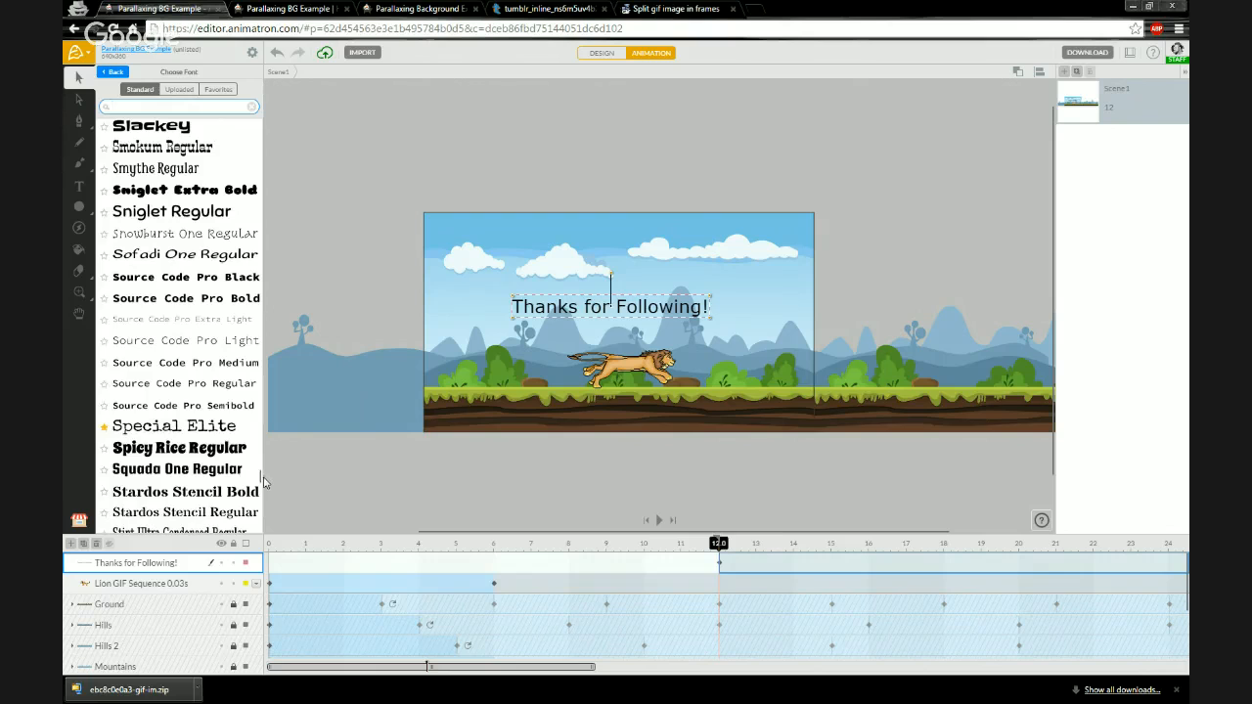
left_click_drag(261, 478, 259, 451)
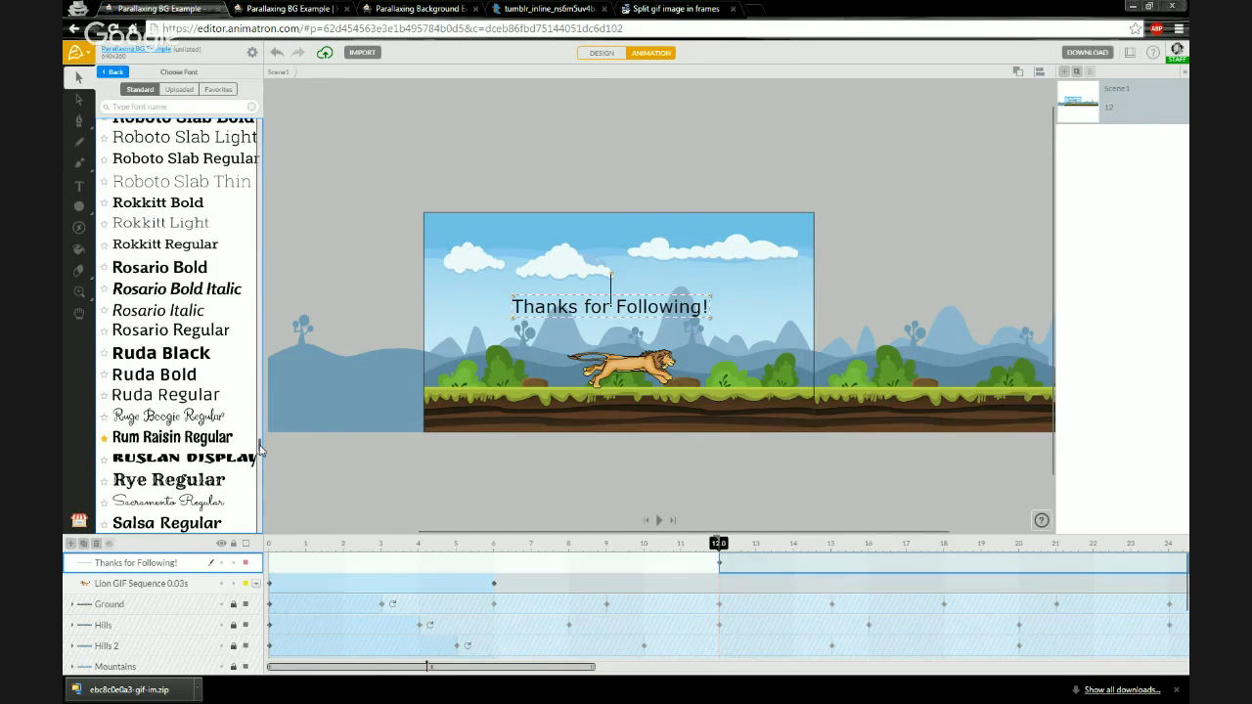
left_click_drag(260, 450, 257, 374)
left_click(224, 304)
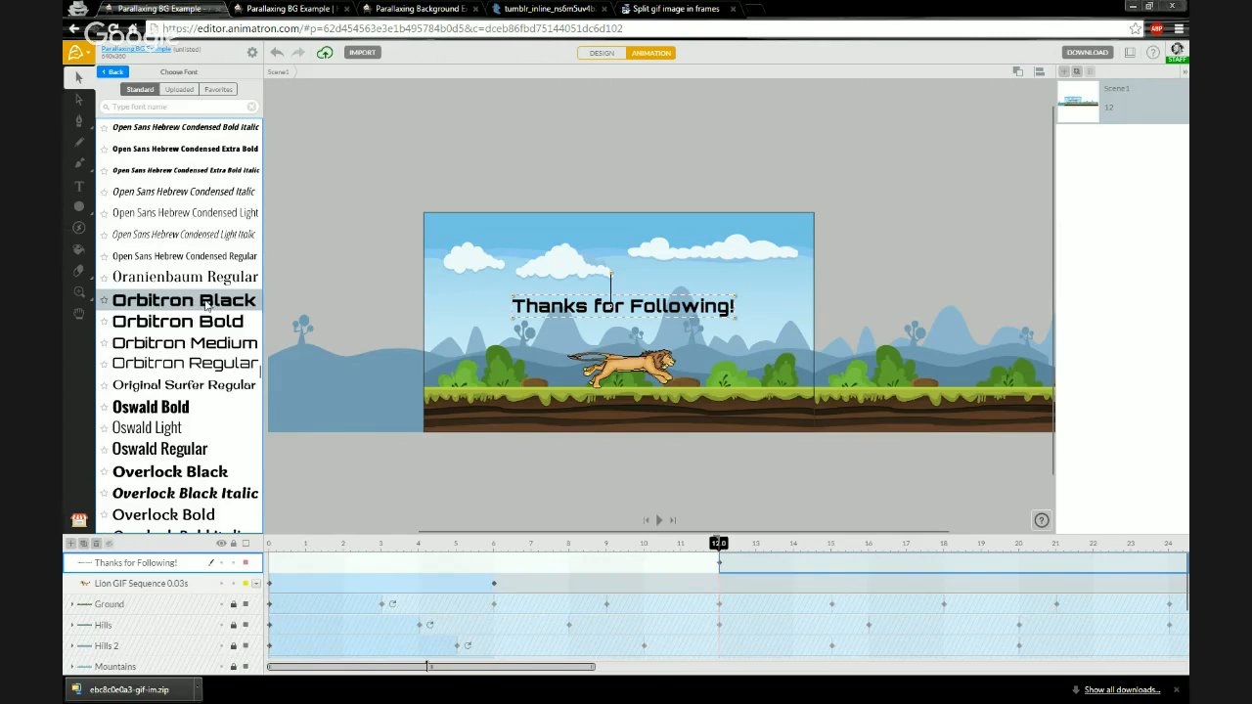
left_click(104, 301)
left_click(218, 93)
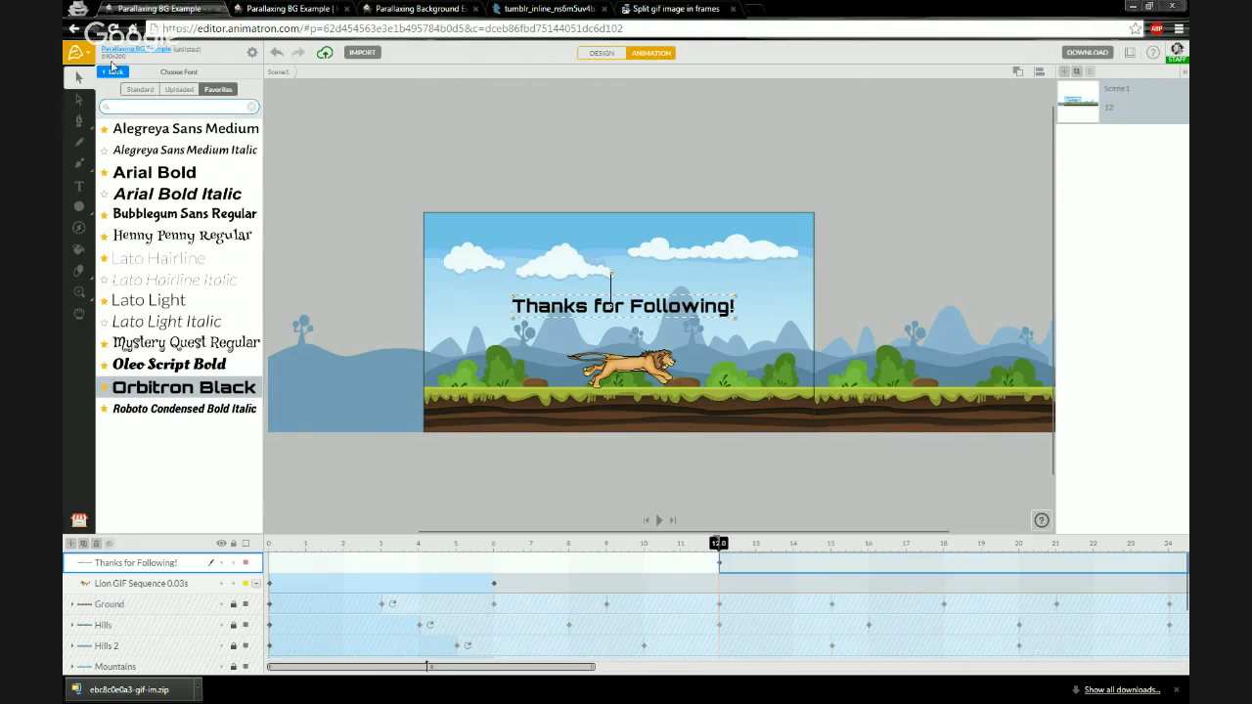
left_click(114, 72)
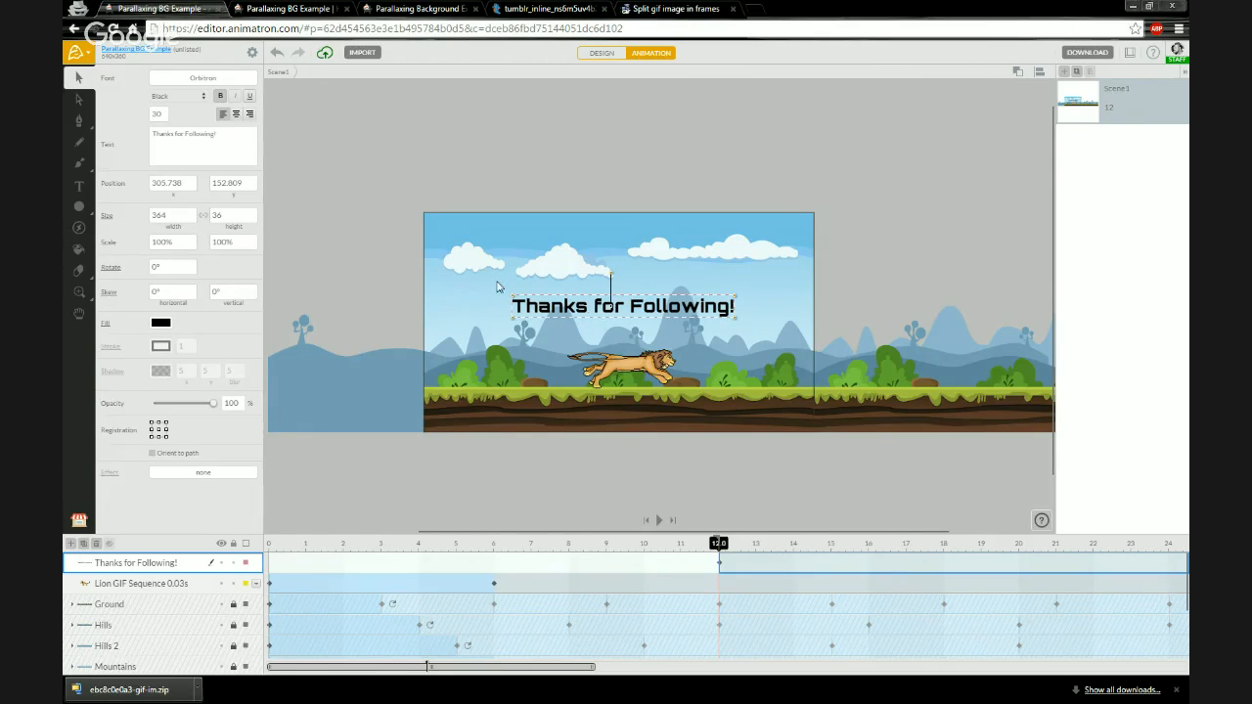
- Set the text's registration point to its centre and align it horizontally to the canvas centre
left_click(159, 428)
left_click(1040, 74)
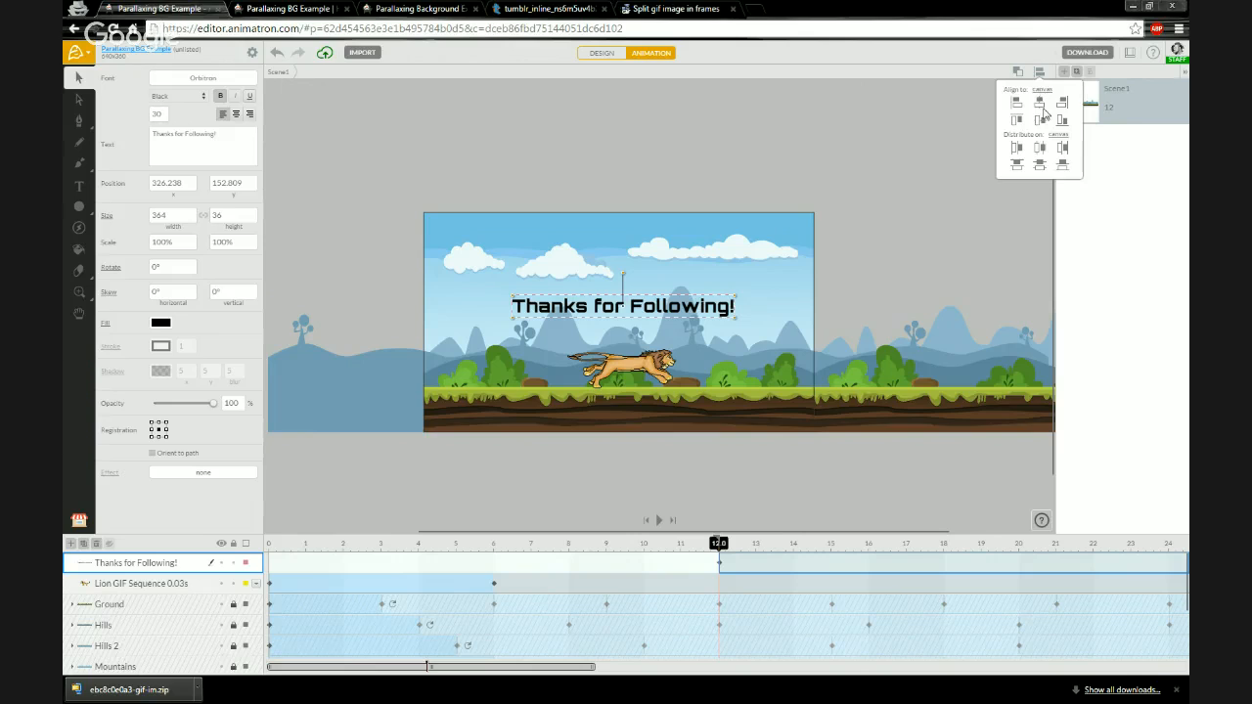
left_click(1040, 103)
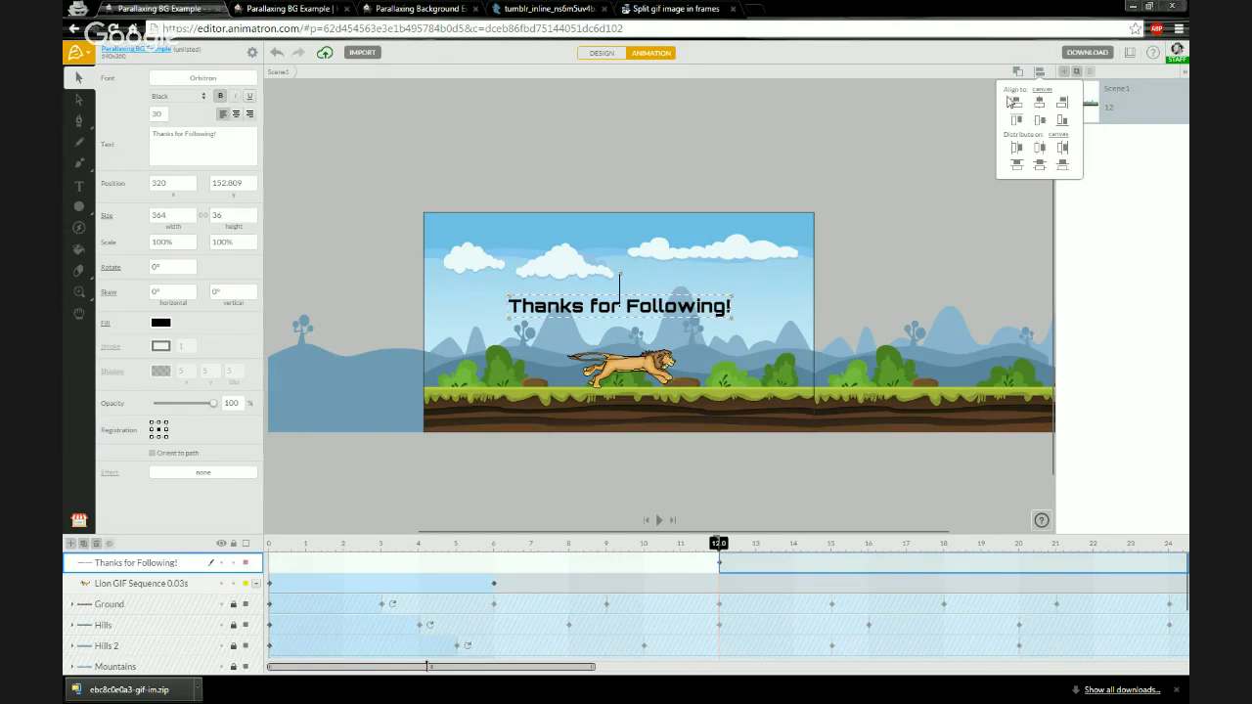
- Move the title's start on the timeline from 12 s to about 6 s
left_click(1038, 76)
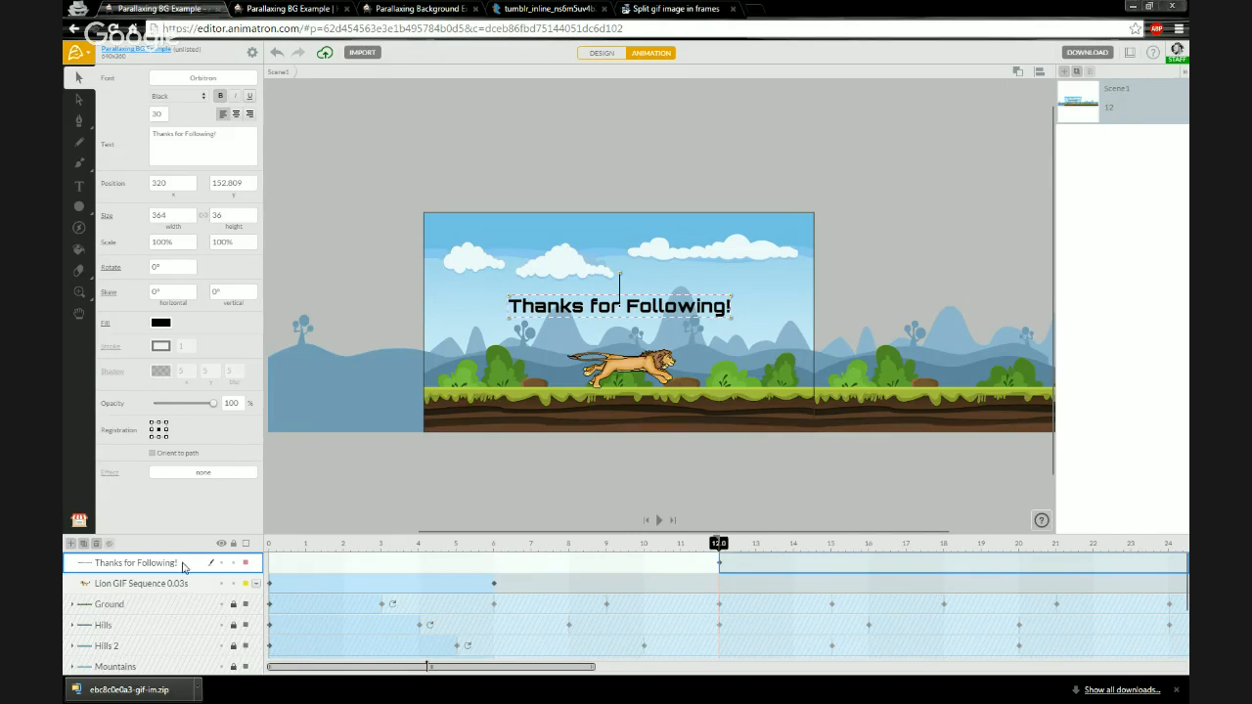
left_click_drag(719, 564, 525, 563)
left_click(516, 564)
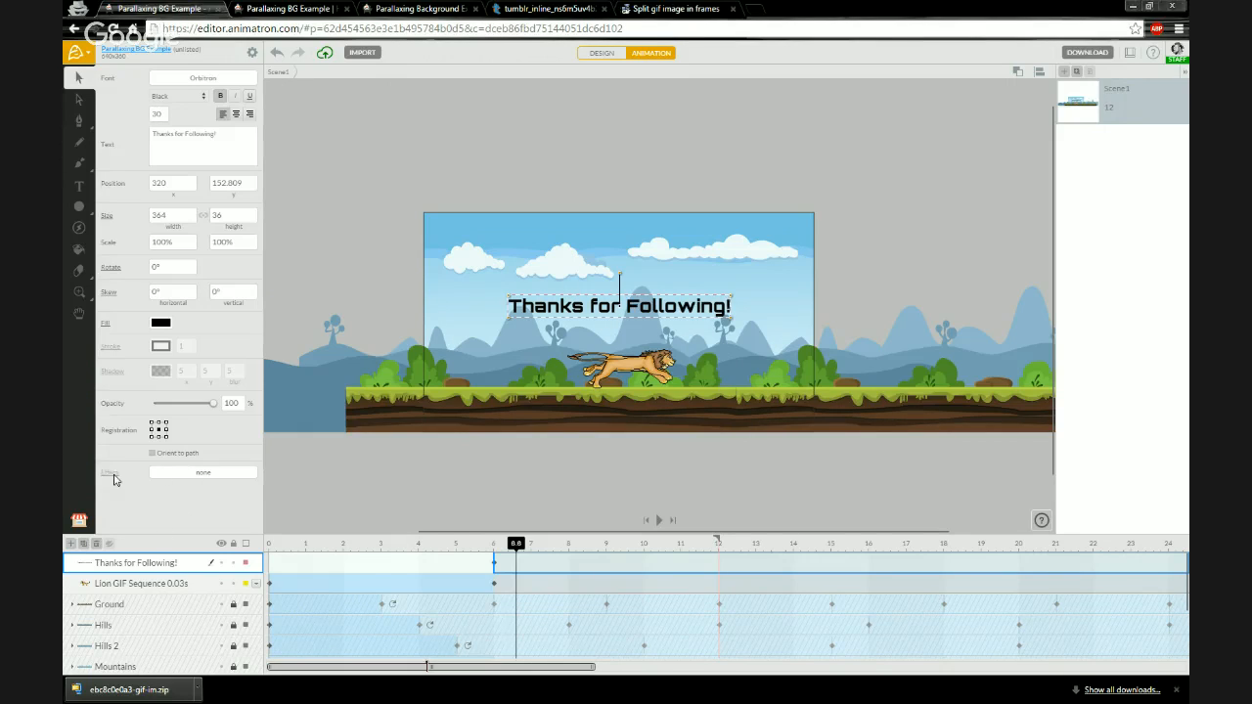
- Preview the available text effects and apply the twister effect with its default preset to the title
left_click(168, 477)
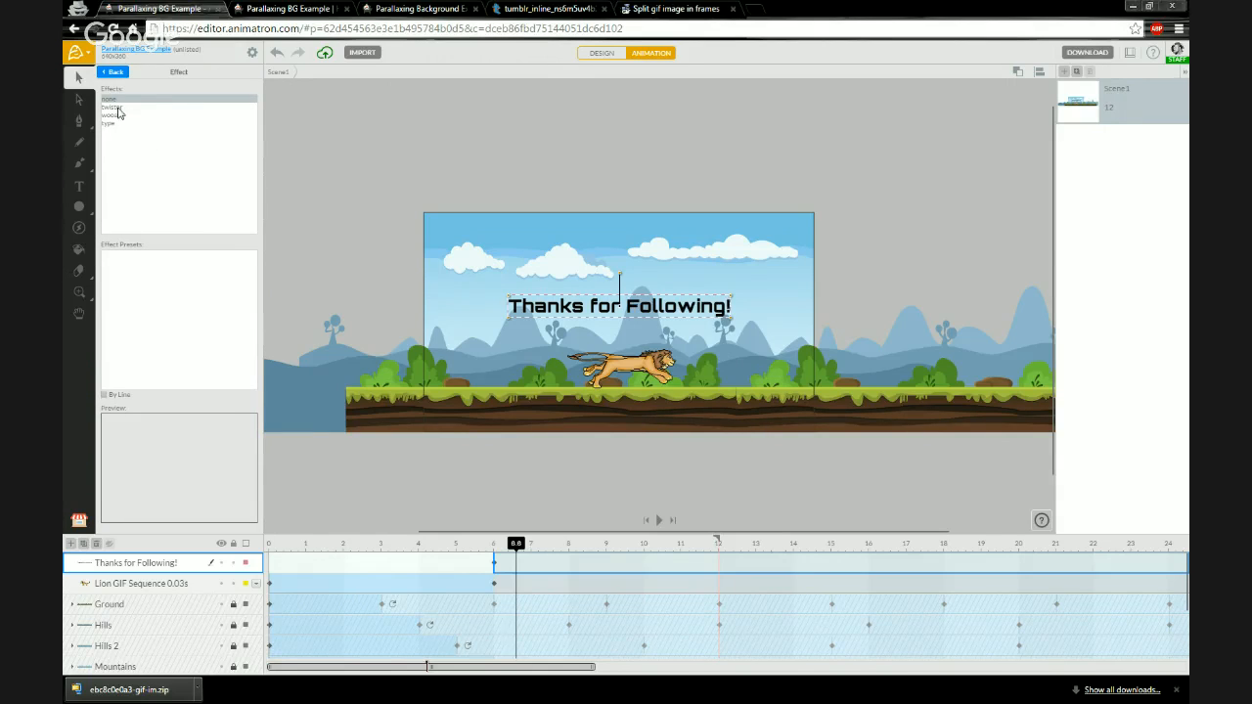
left_click(116, 107)
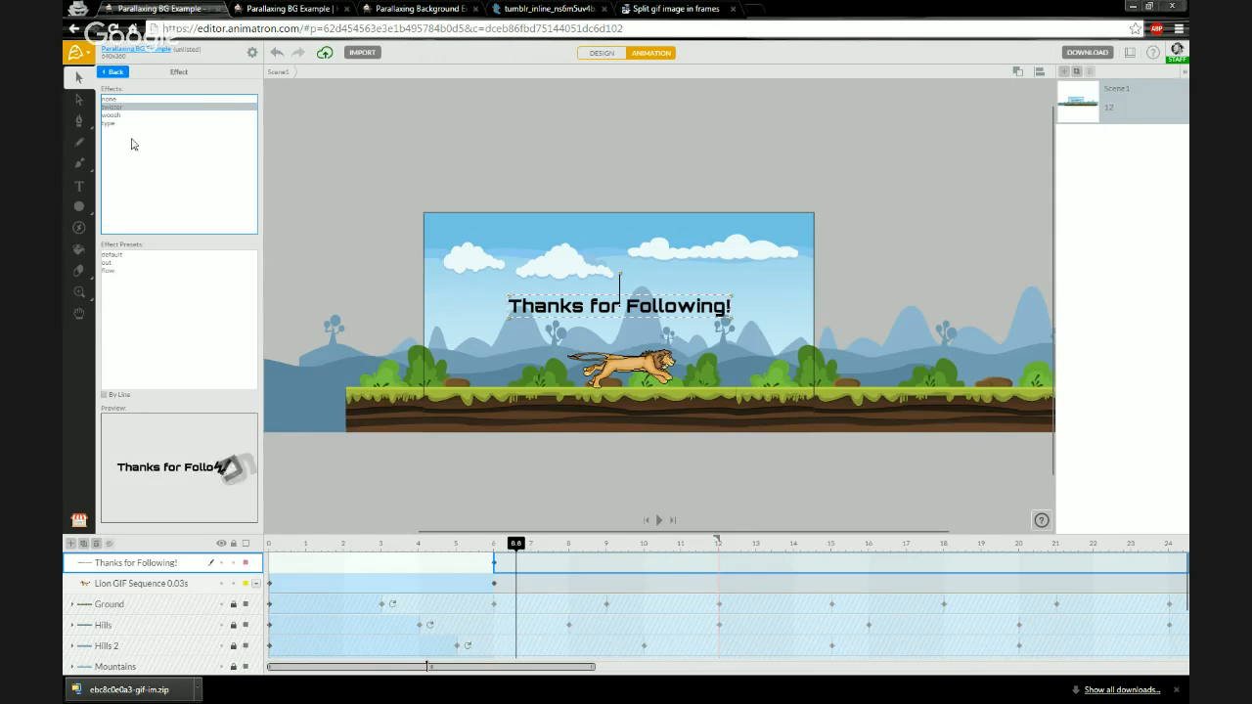
left_click(122, 116)
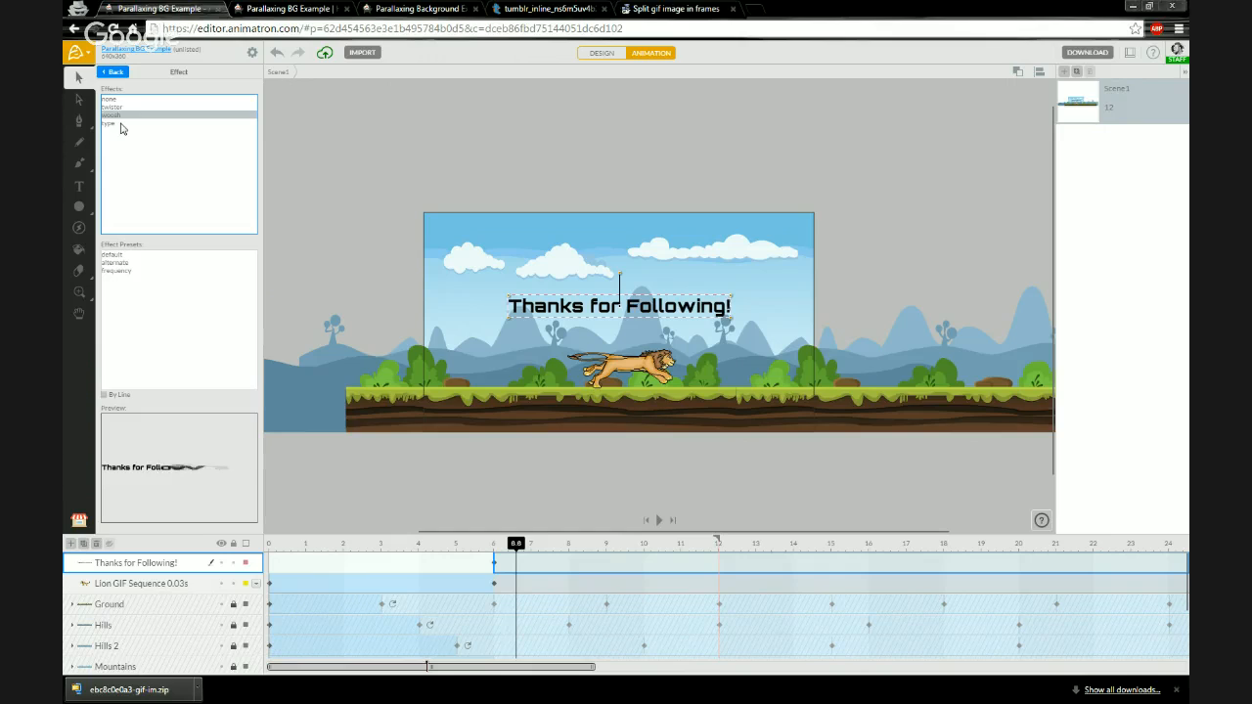
left_click(121, 124)
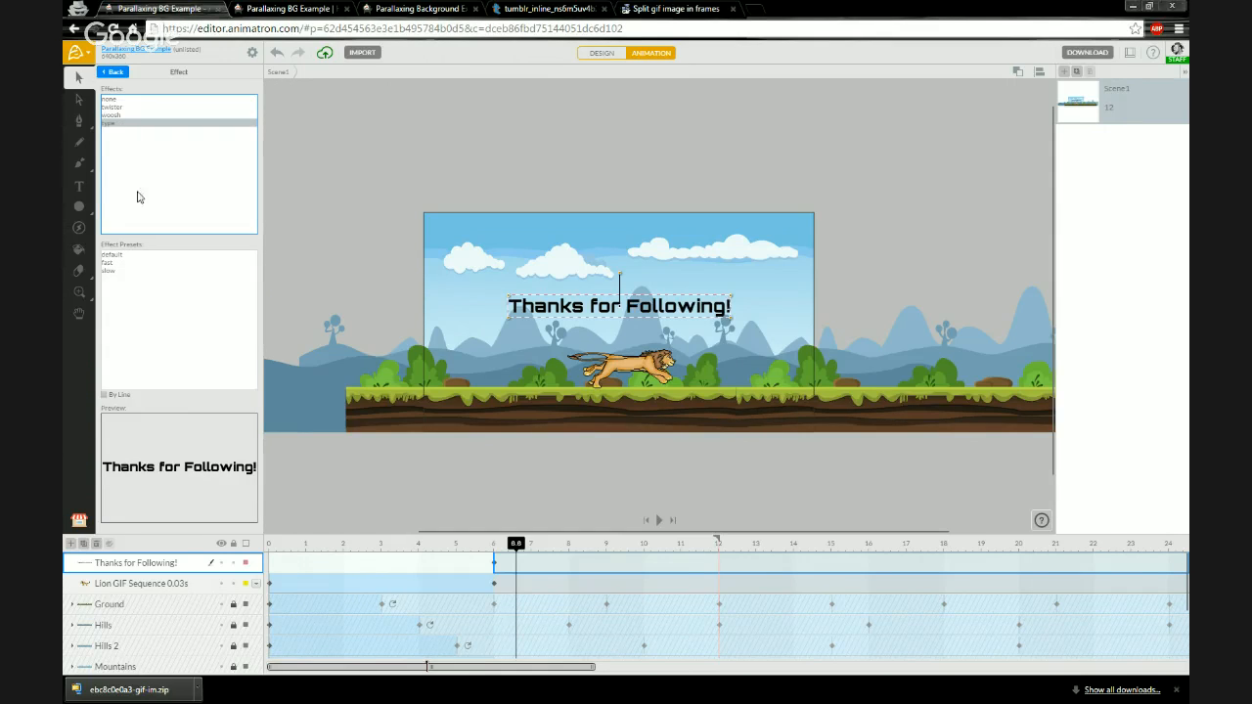
left_click(125, 264)
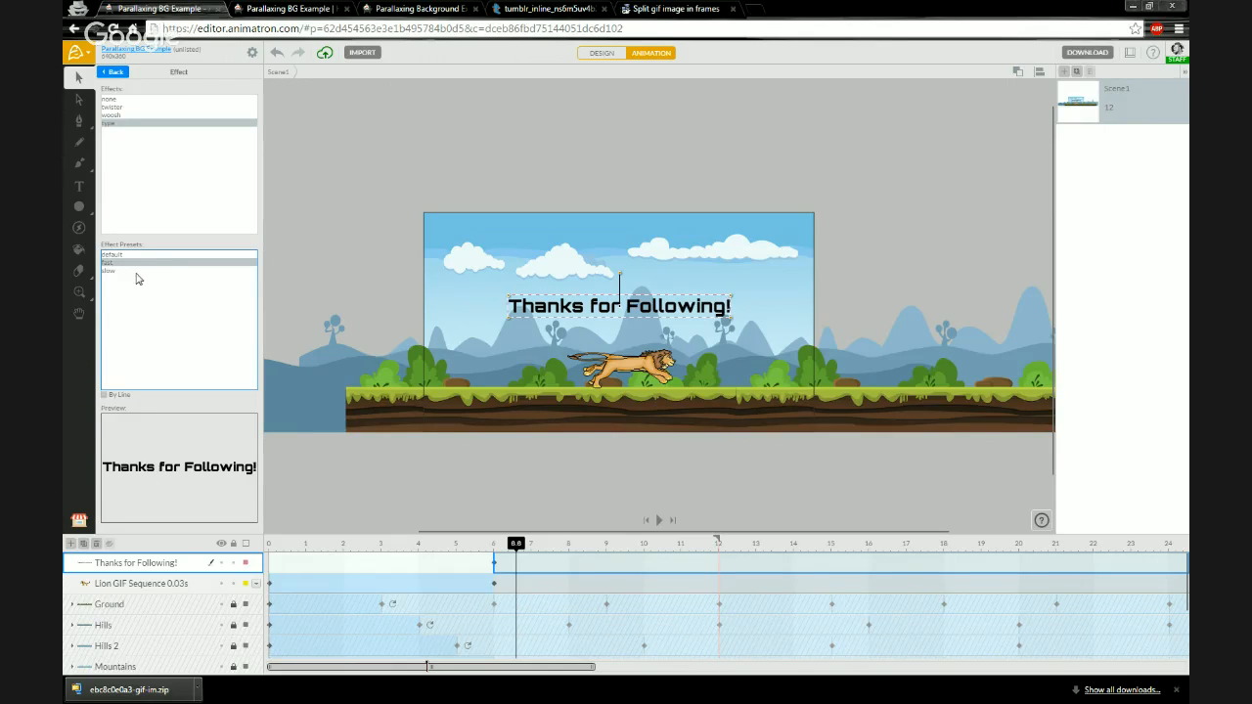
left_click(113, 275)
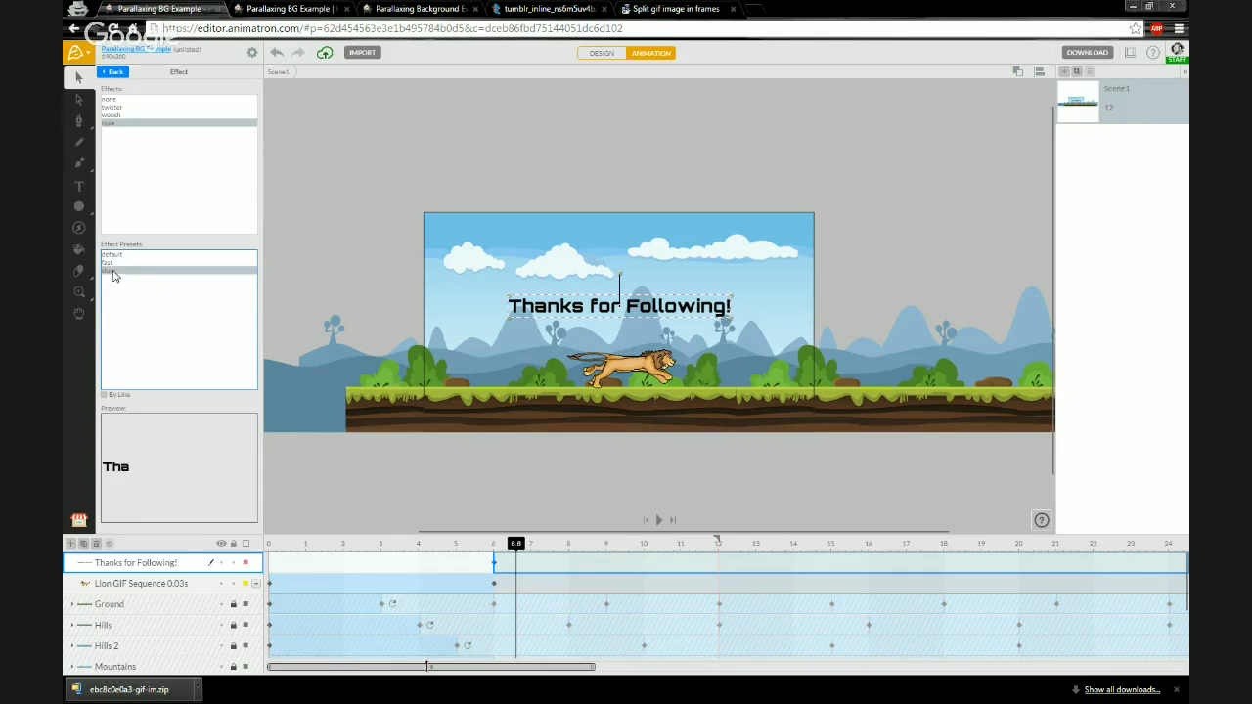
left_click(118, 264)
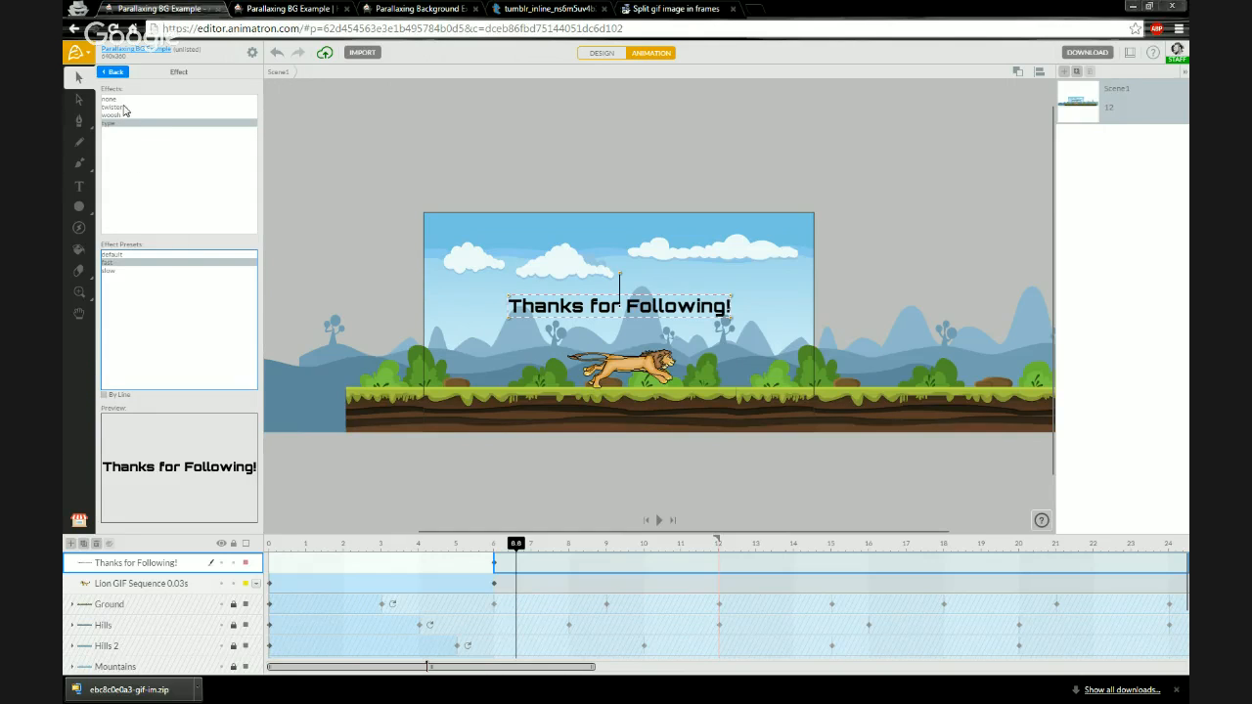
left_click(118, 108)
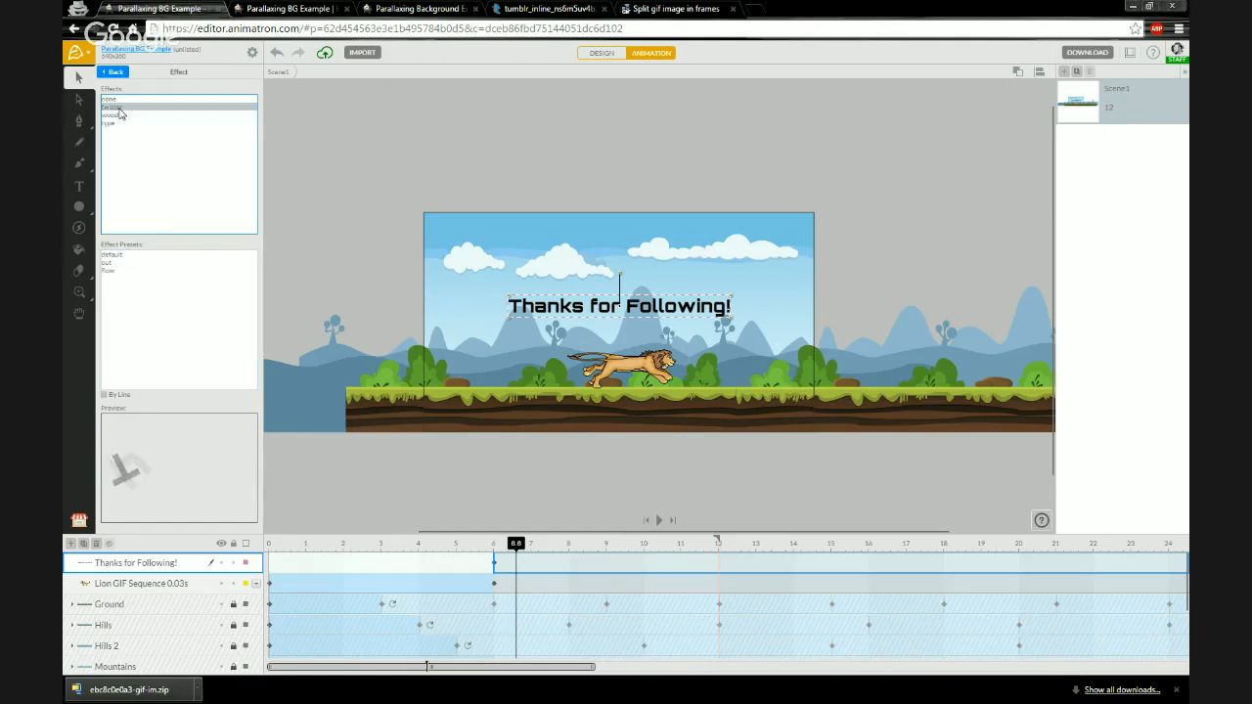
left_click(113, 270)
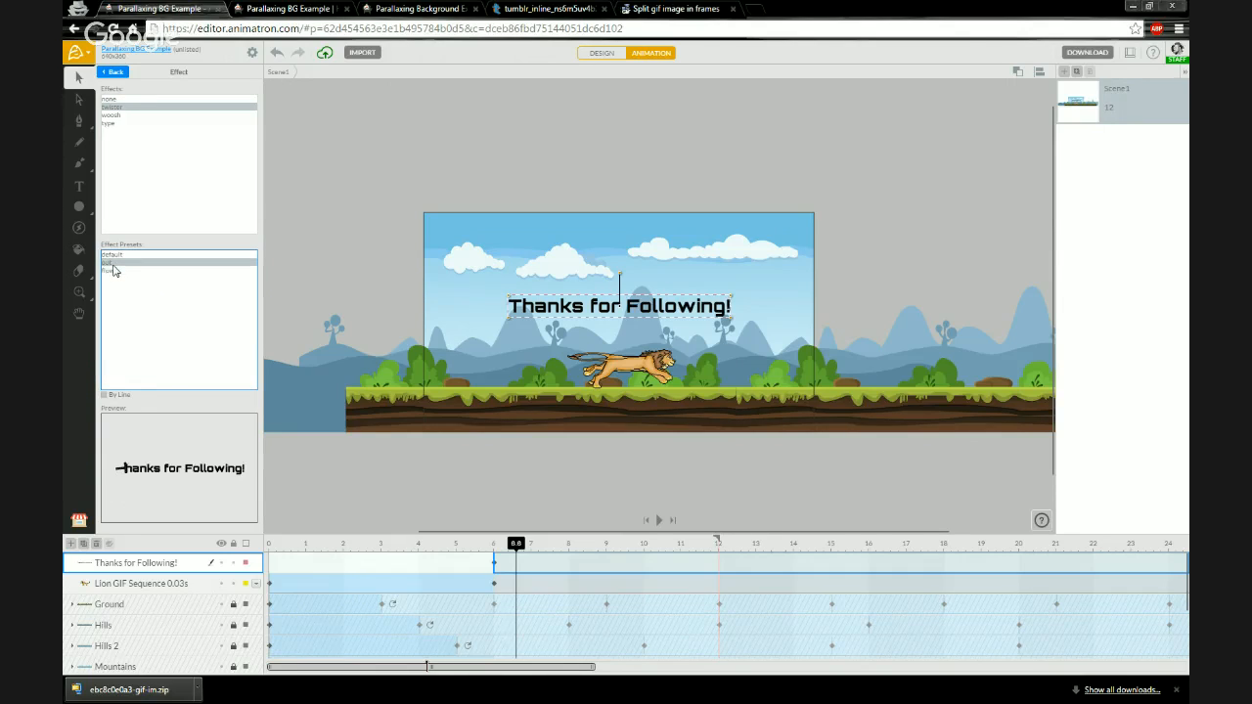
left_click(118, 256)
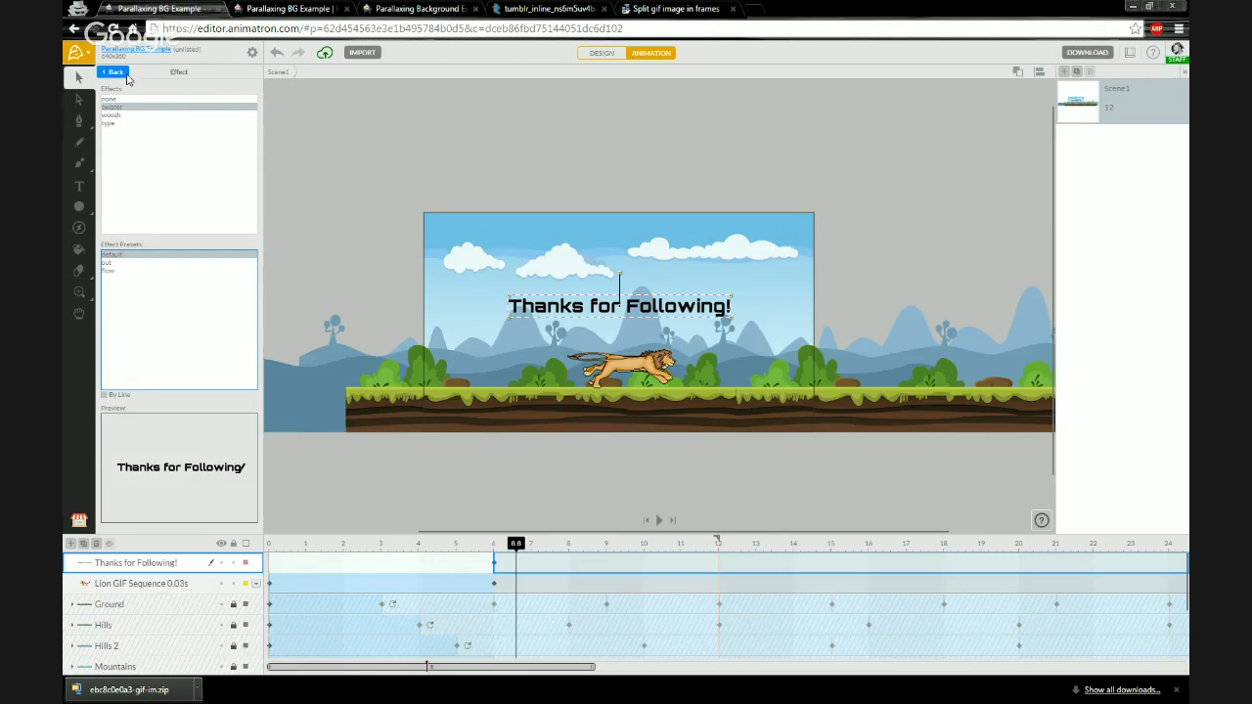
left_click(114, 73)
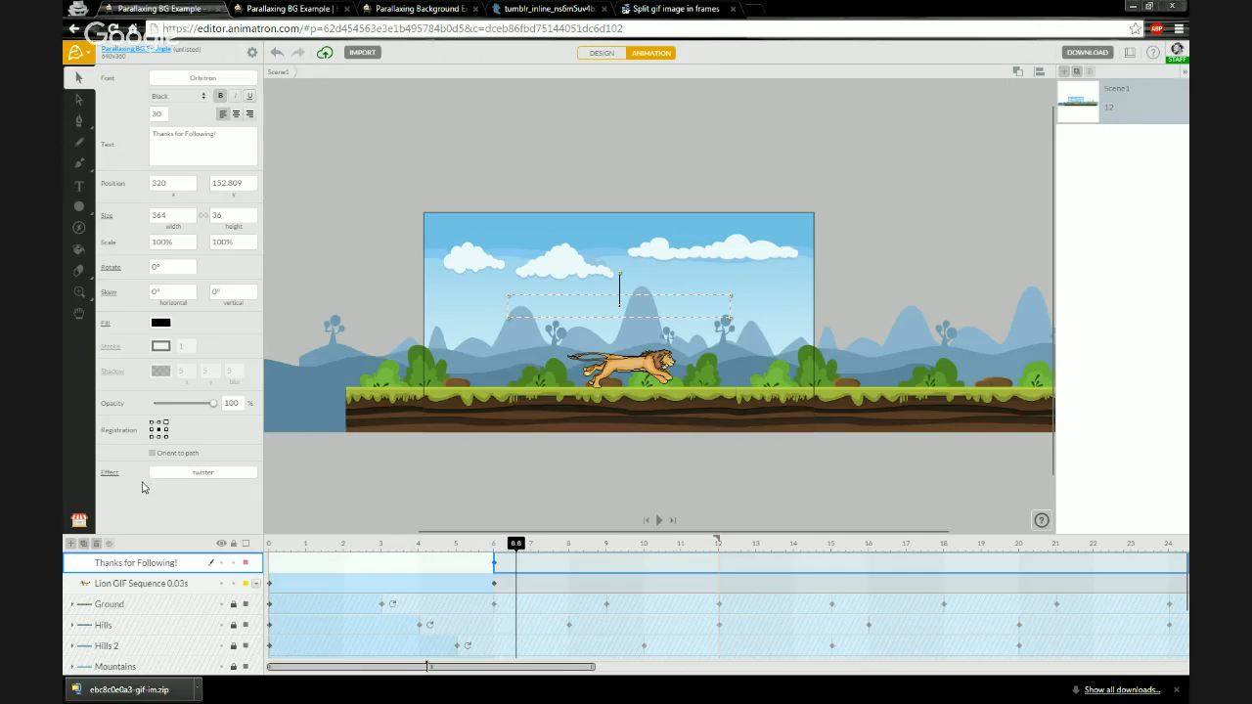
- Open the project page, view its share options and return to the editor
left_click_drag(515, 548, 472, 546)
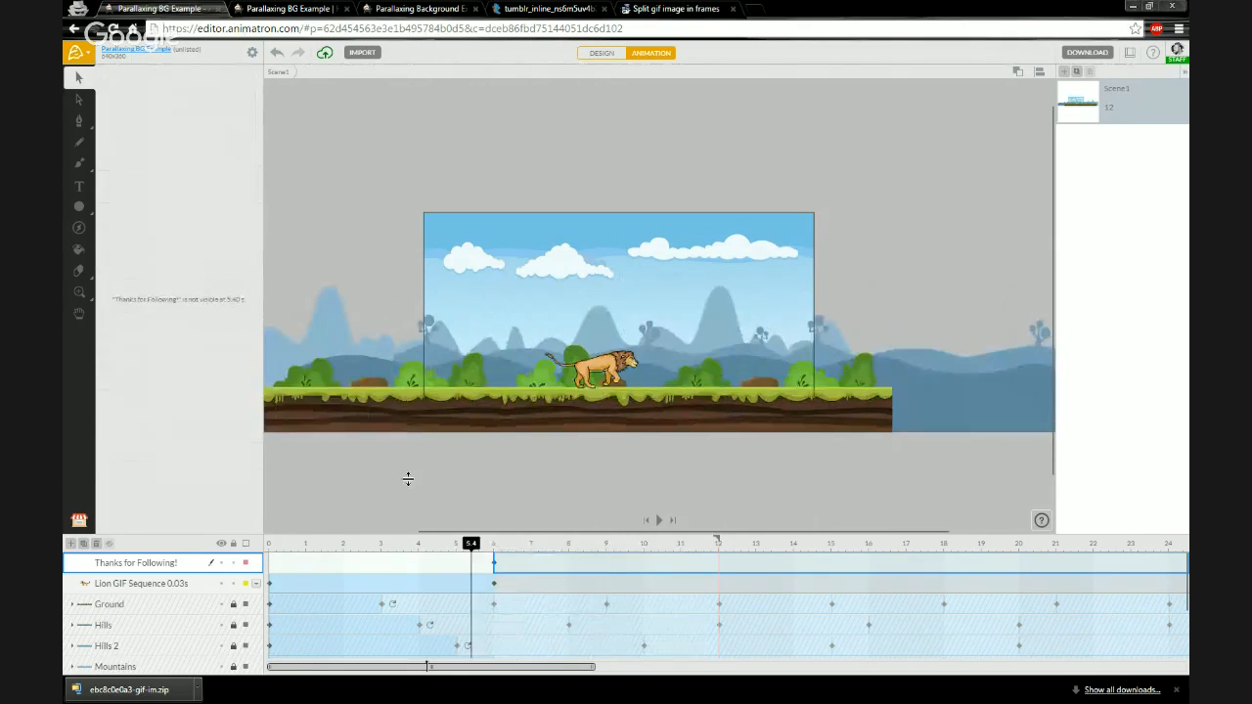
left_click(139, 54)
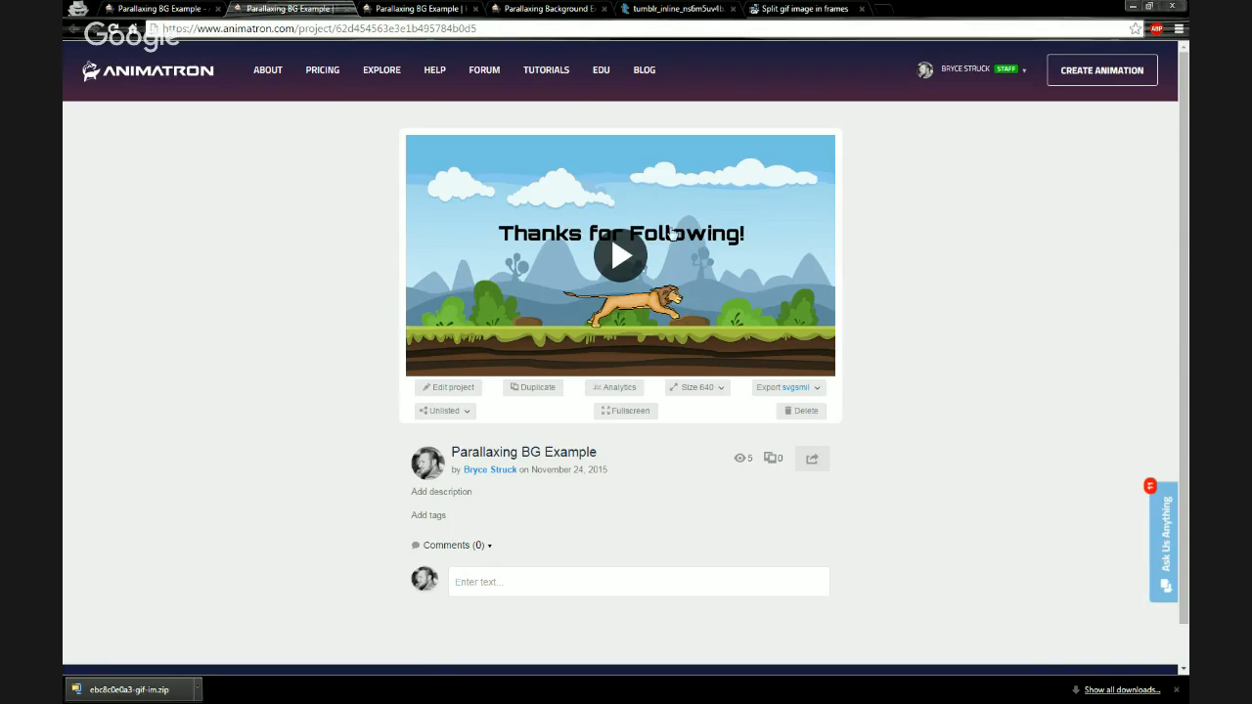
left_click(809, 461)
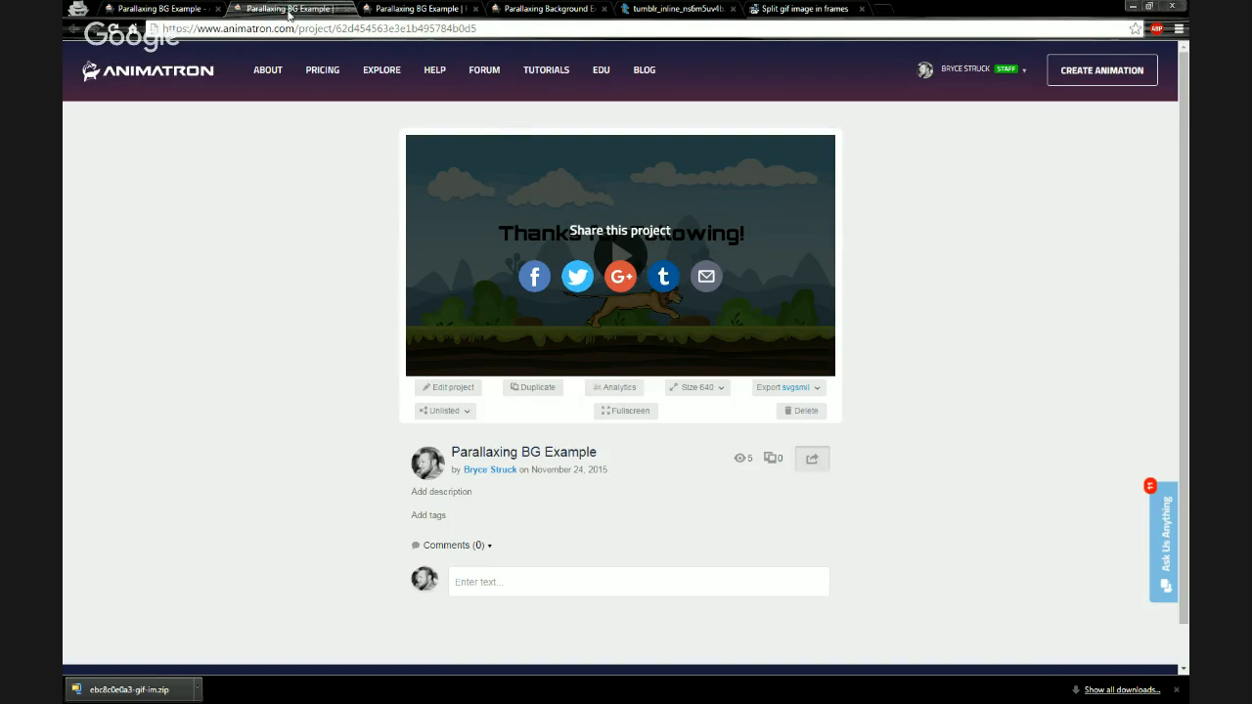
left_click(157, 10)
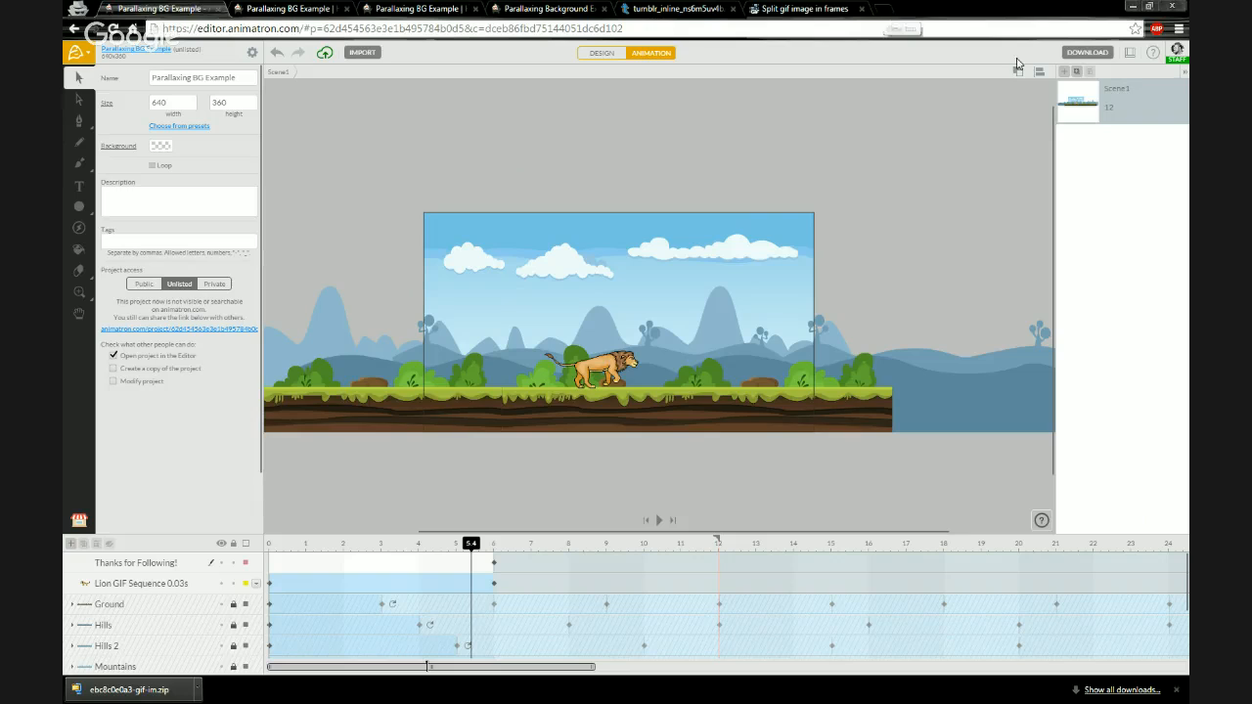
- Export the animation as a High Definition 1080 video and download the file
left_click(1091, 55)
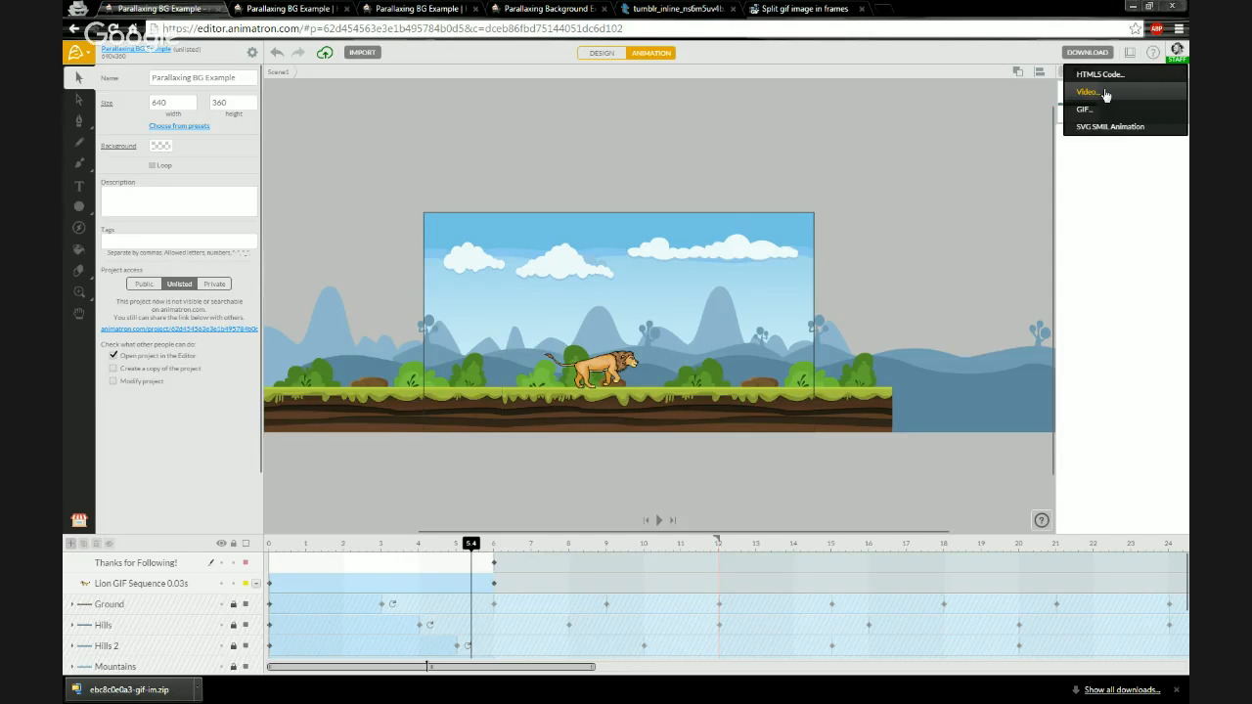
left_click(1106, 94)
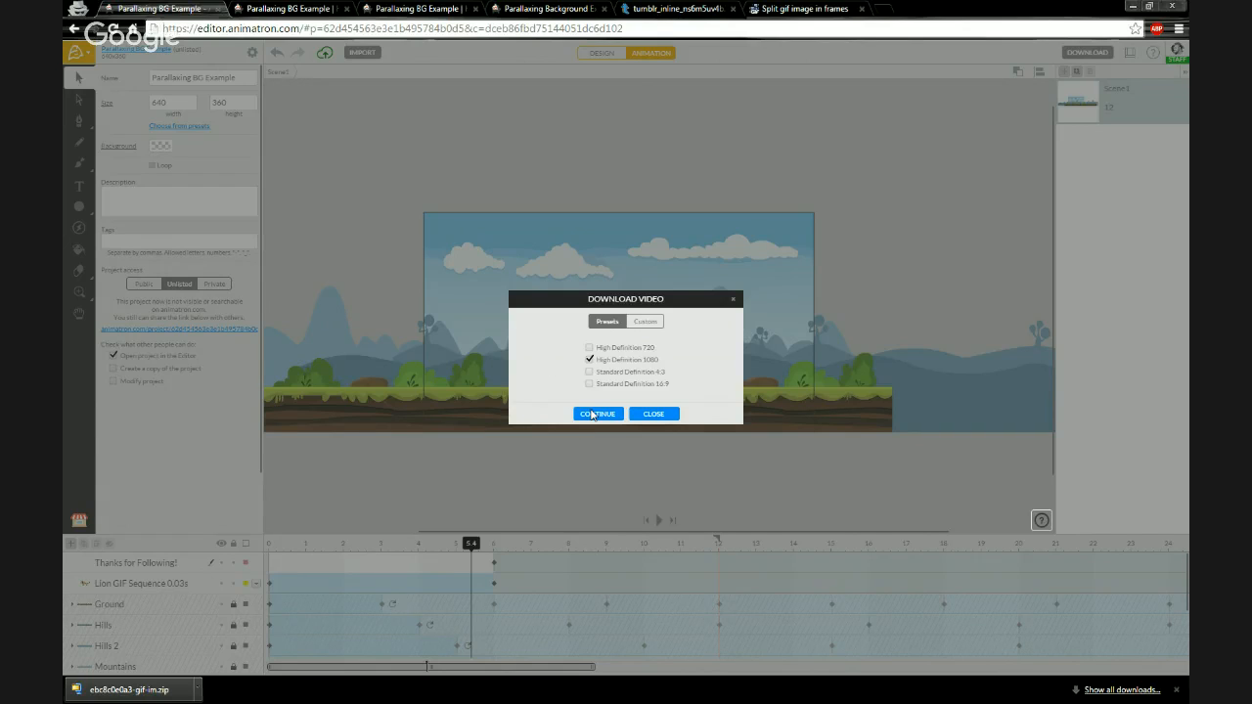
left_click(592, 415)
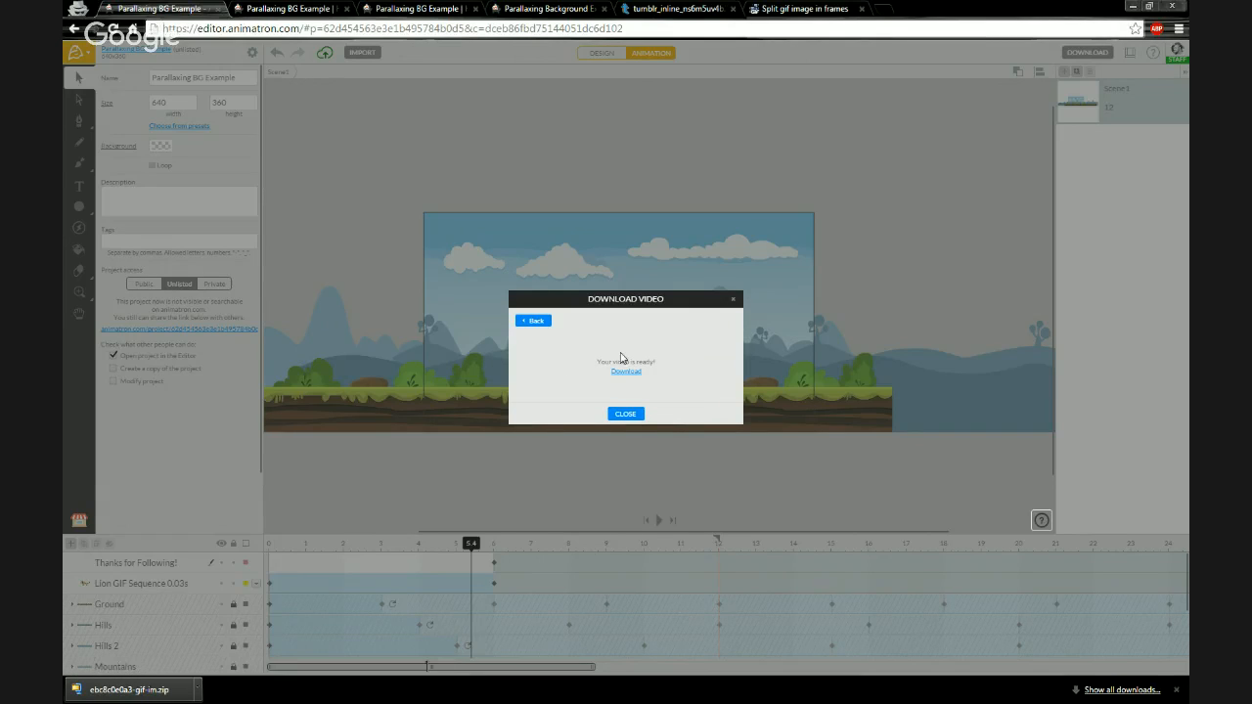
double_click(616, 370)
left_click(617, 371)
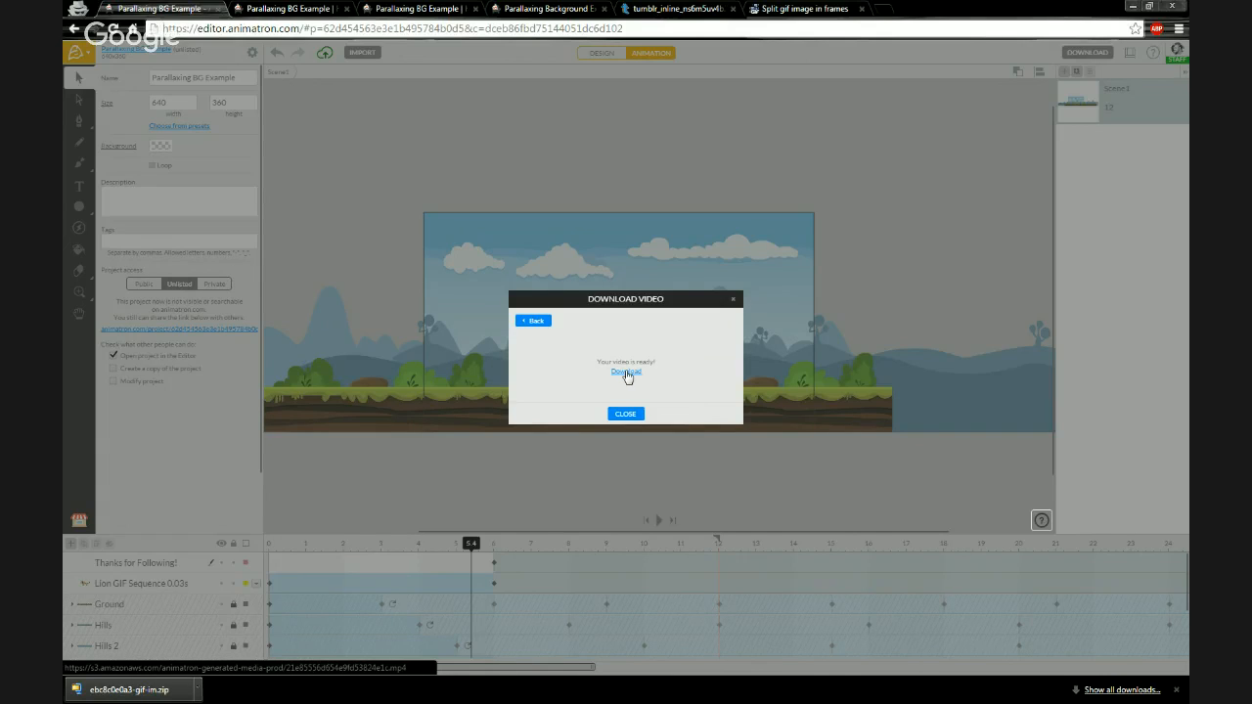
left_click(626, 373)
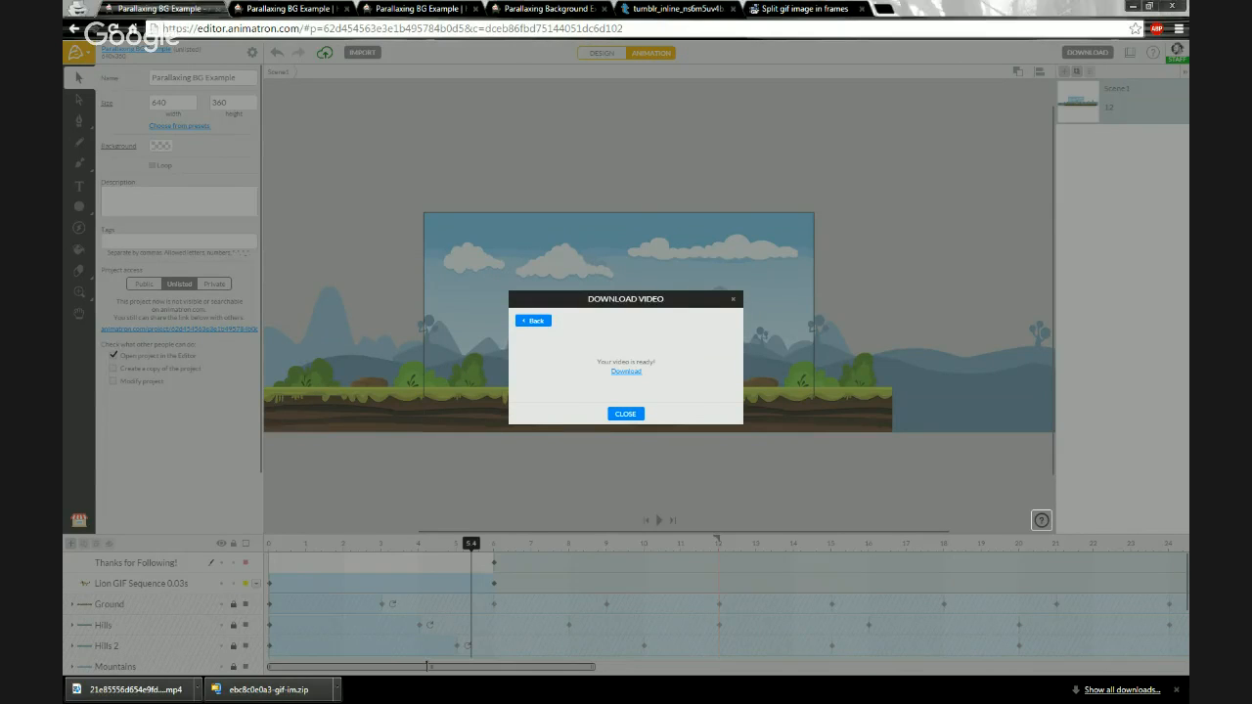
- Move the downloaded MP4 into the Lion GIF folder and rename it Thanks for Following
key("alt+Tab")
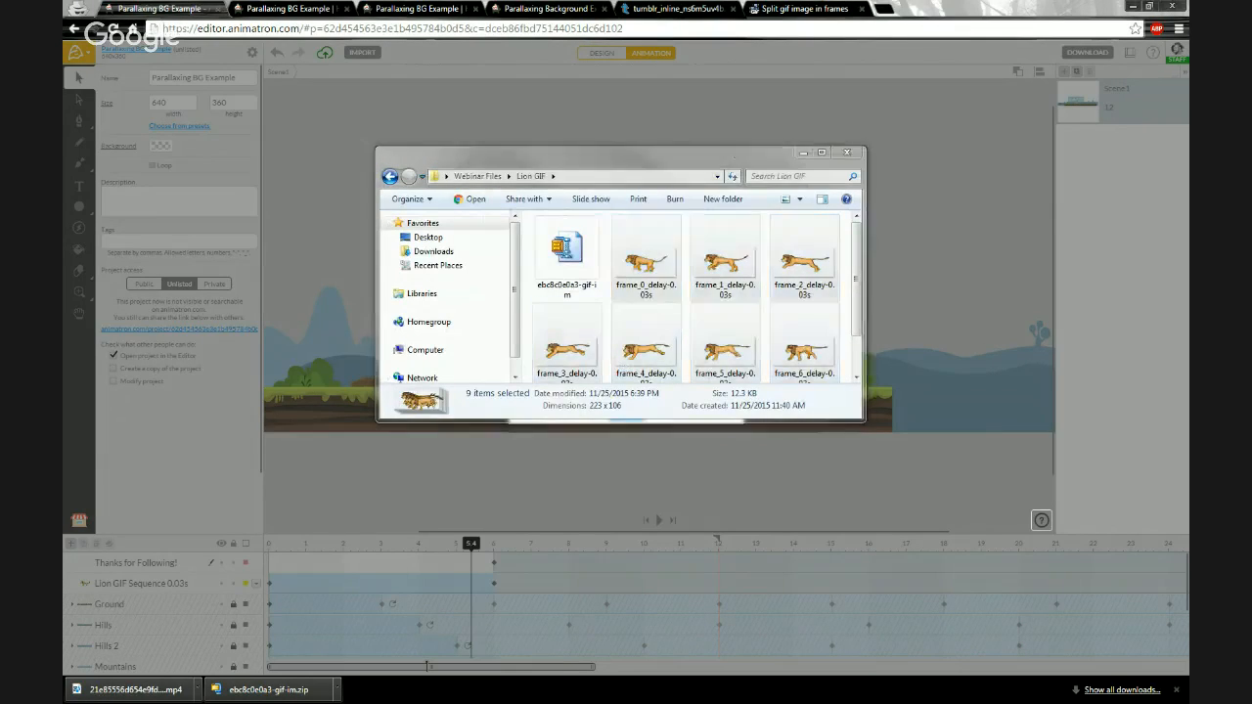
left_click_drag(135, 689, 591, 312)
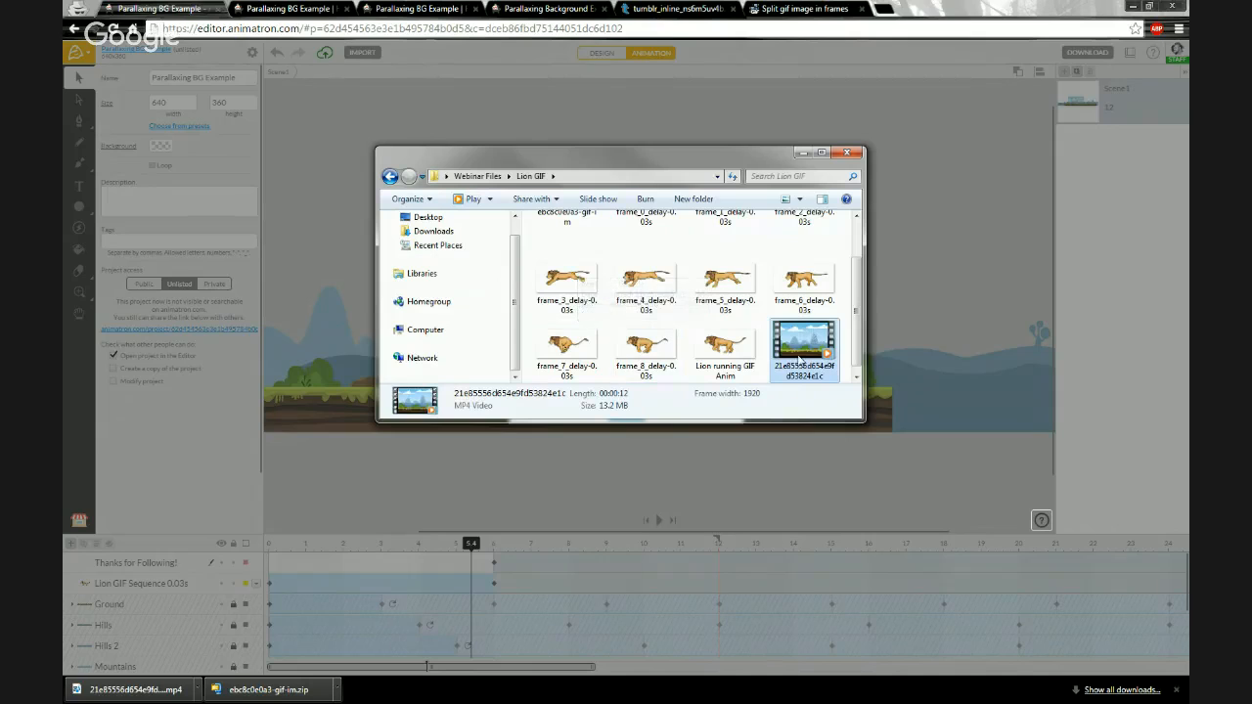
left_click(790, 369)
type("Lion")
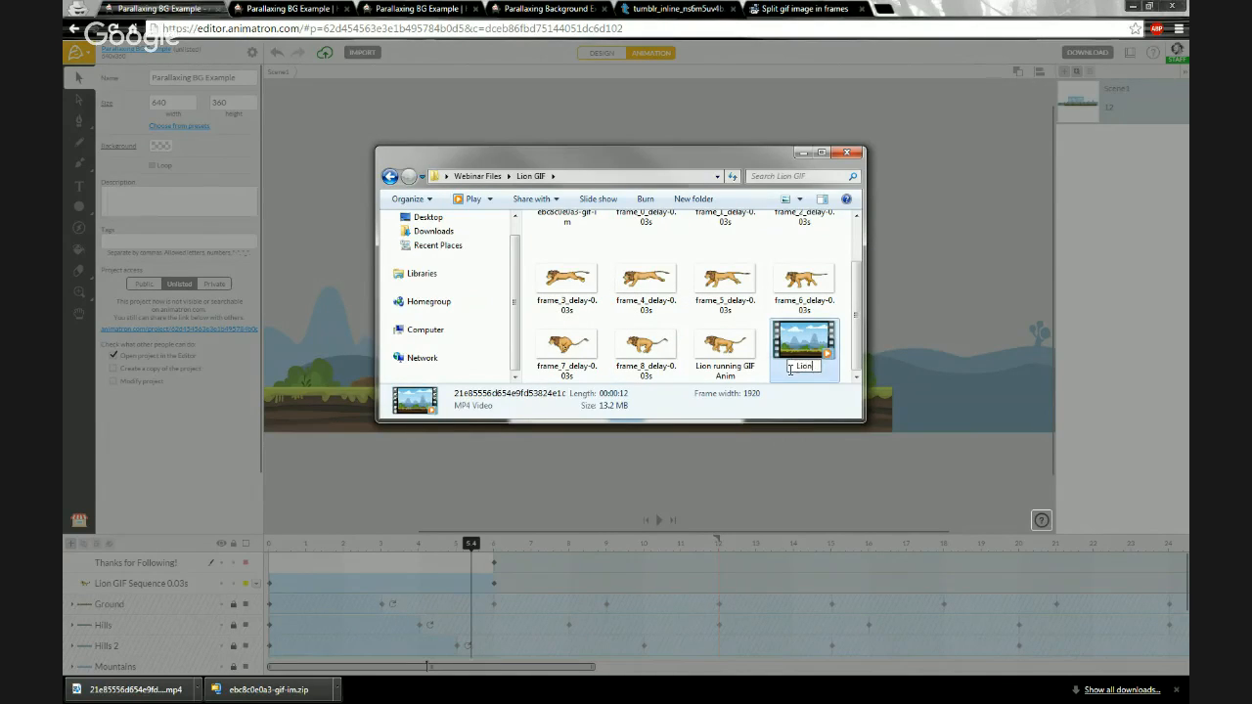
key("BackSpace")
key("BackSpace")
key("BackSpace")
key("BackSpace")
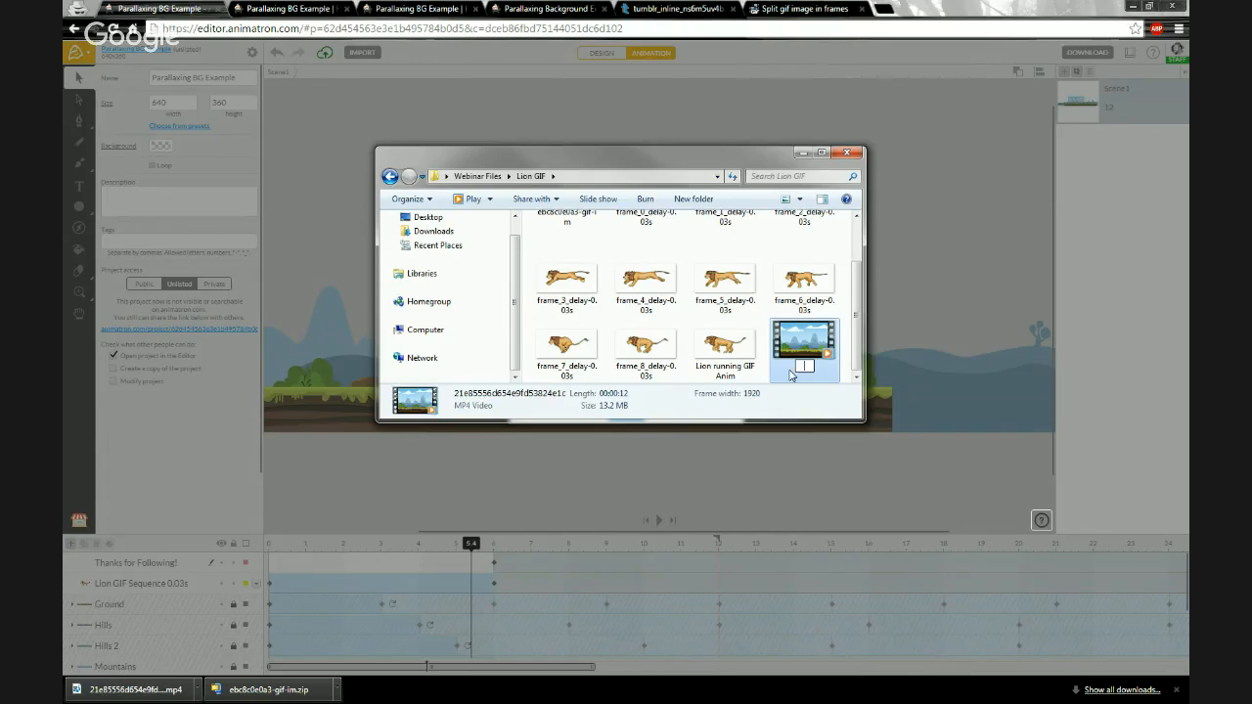
type("Thanks")
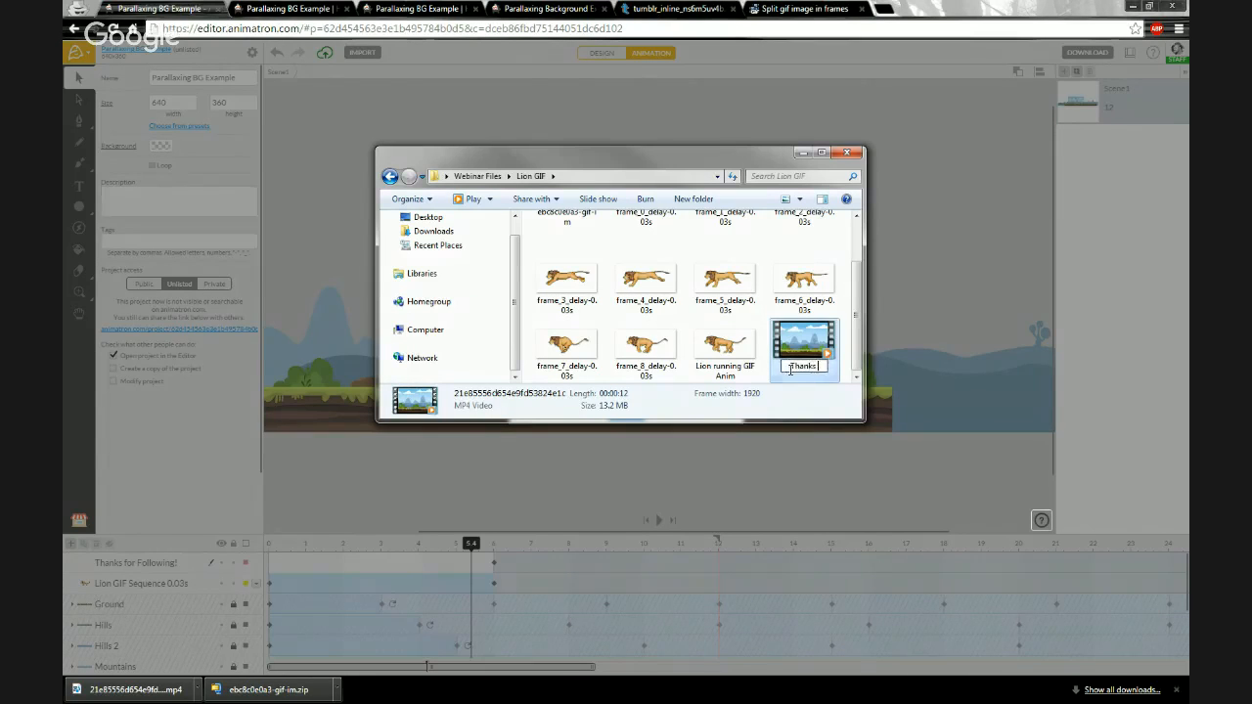
type(" for Following")
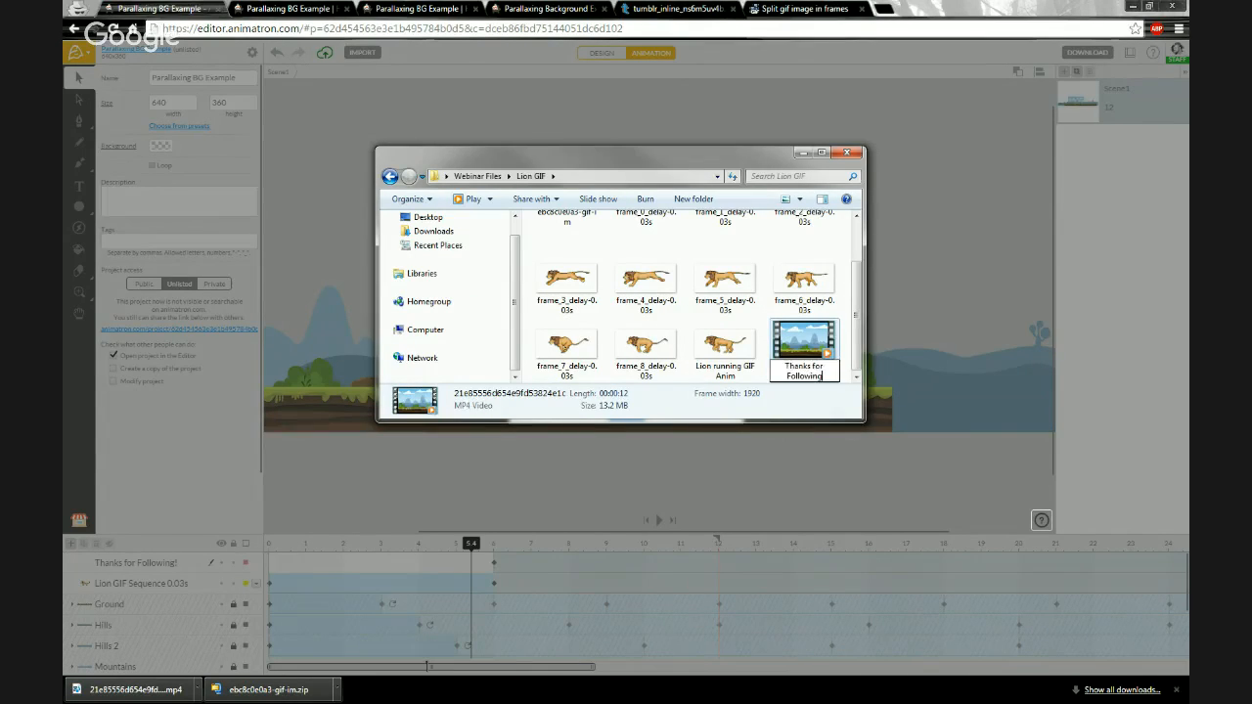
key("Return")
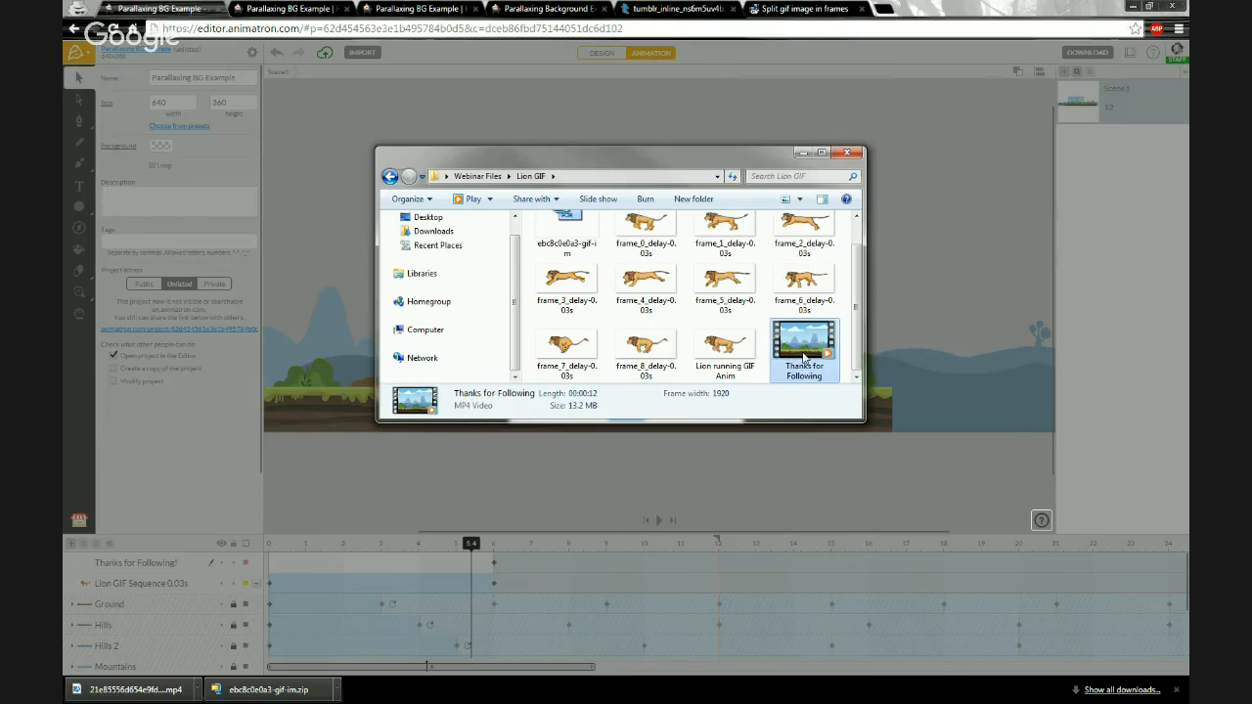
- Play the Thanks for Following video from the beginning
double_click(804, 358)
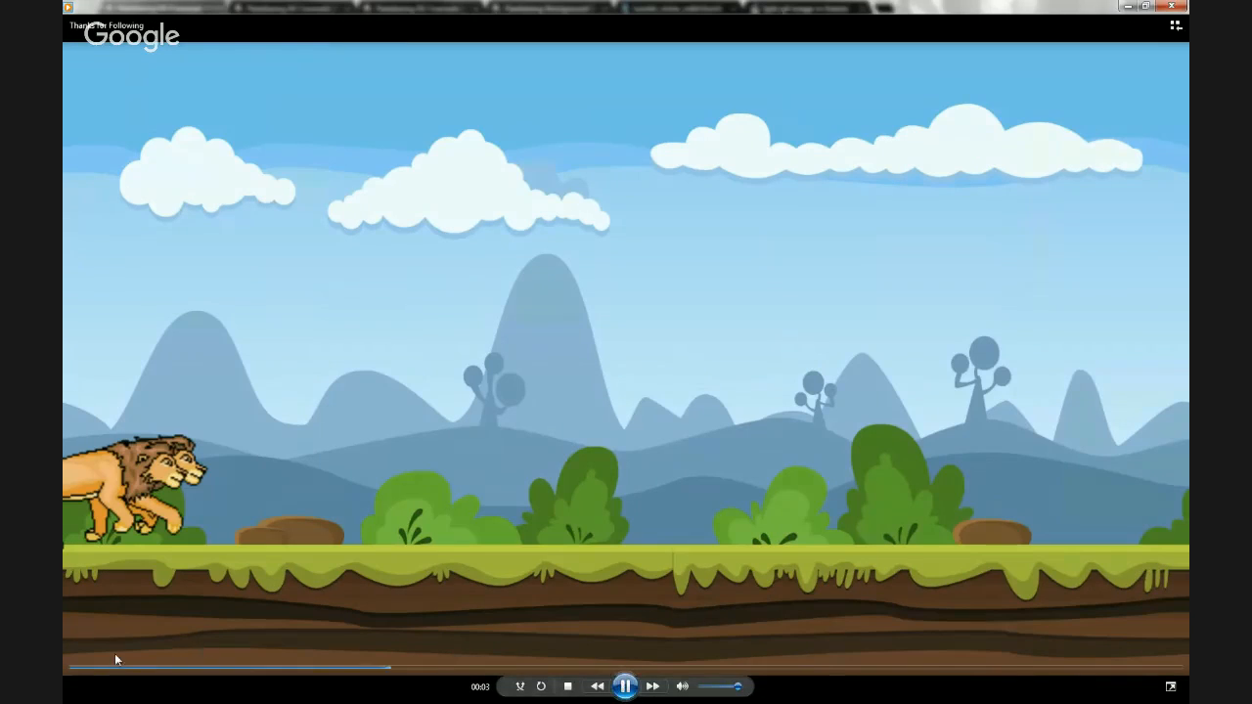
left_click(78, 669)
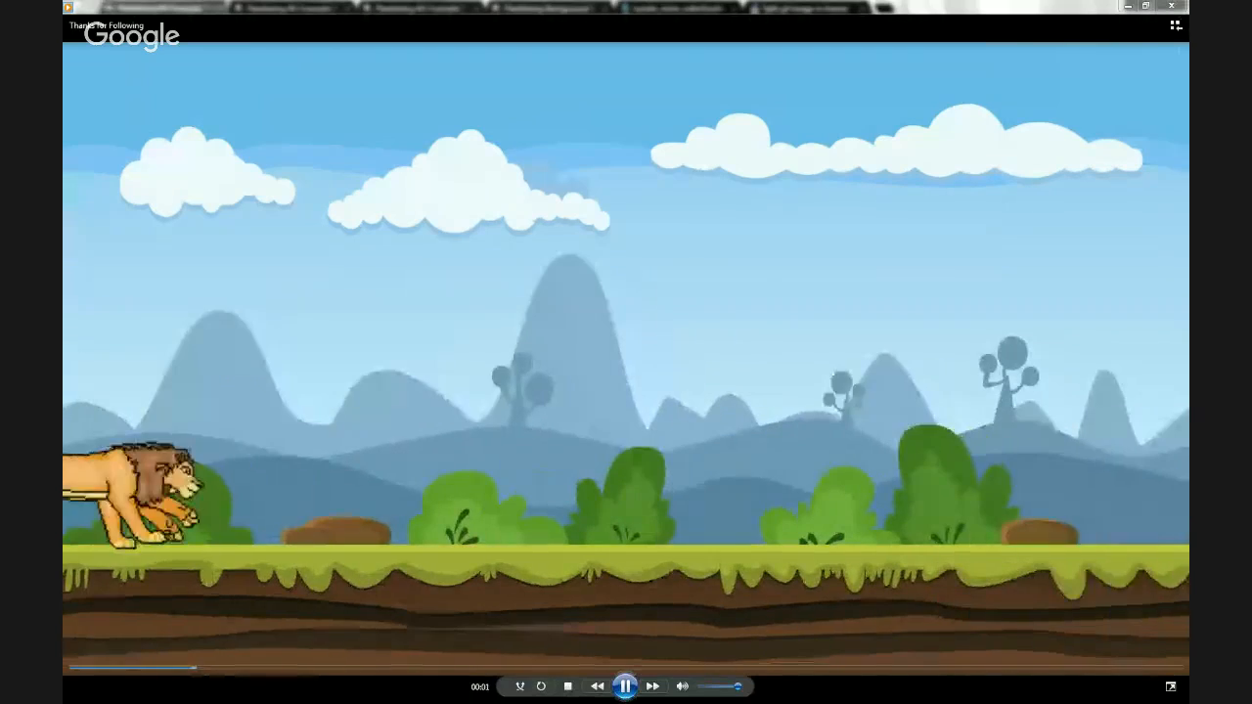
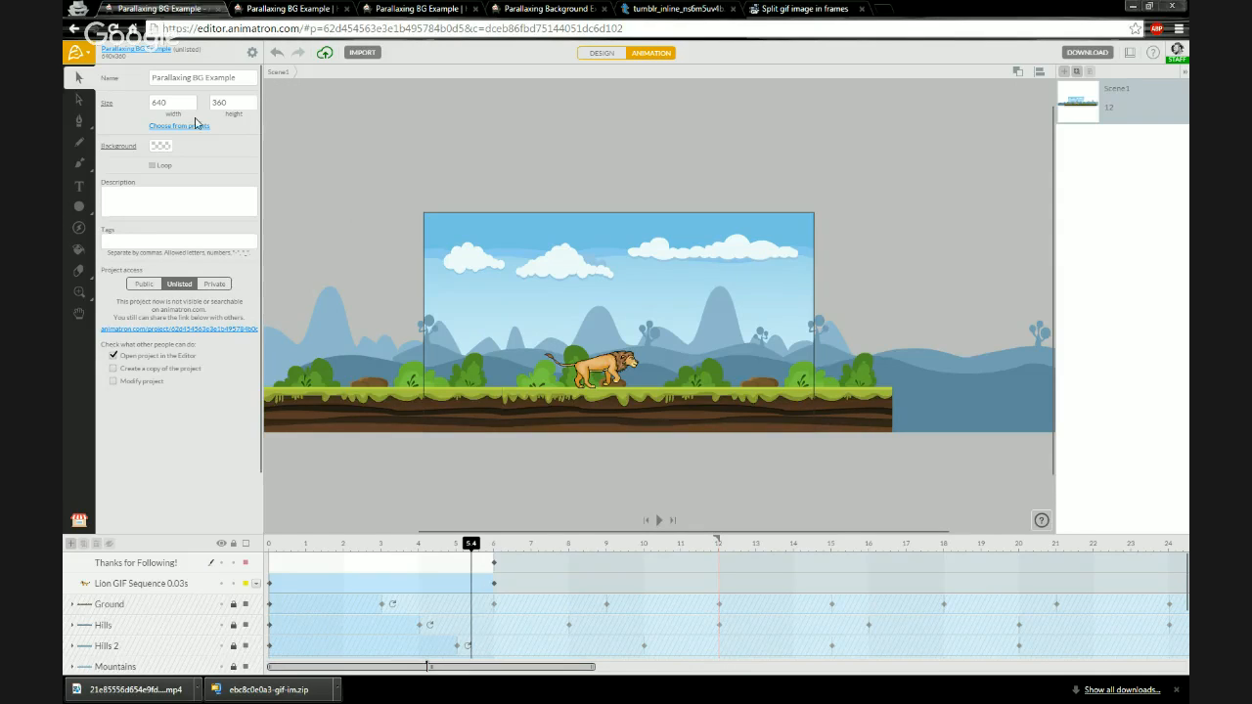
- Switch to the Parallaxing Background Example Copy project page and play its preview animation
left_click(255, 17)
left_click(423, 11)
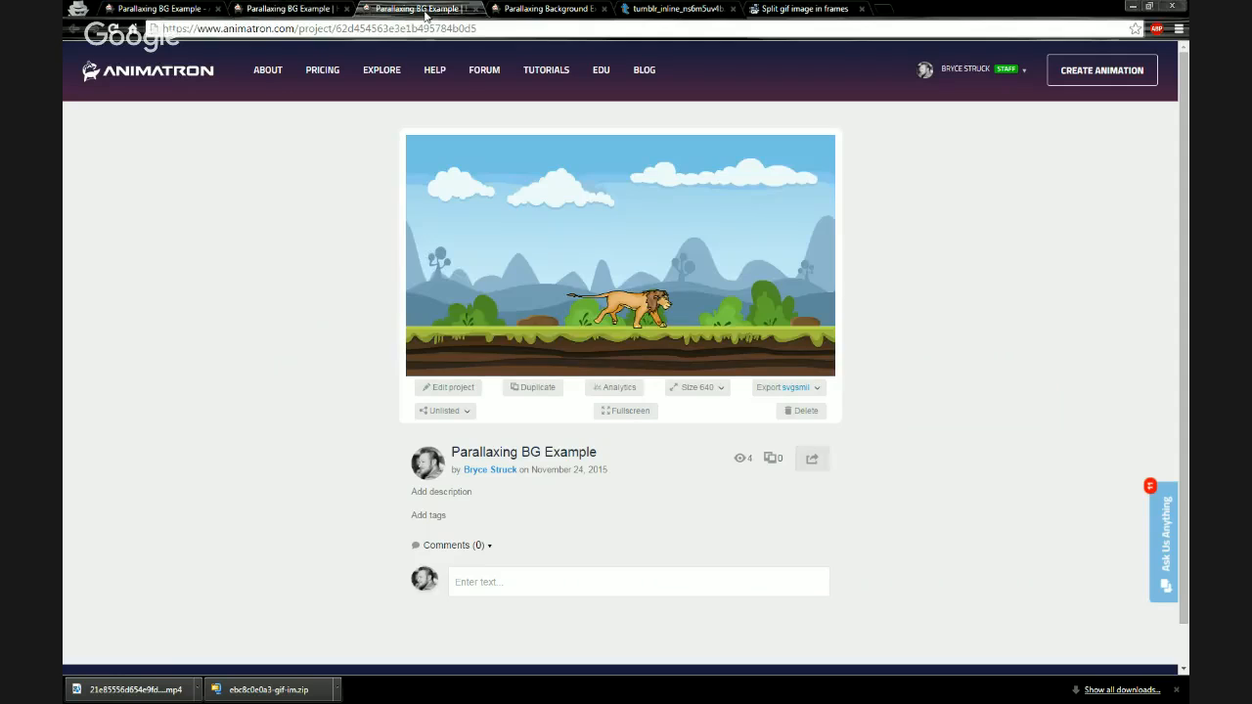
left_click(539, 9)
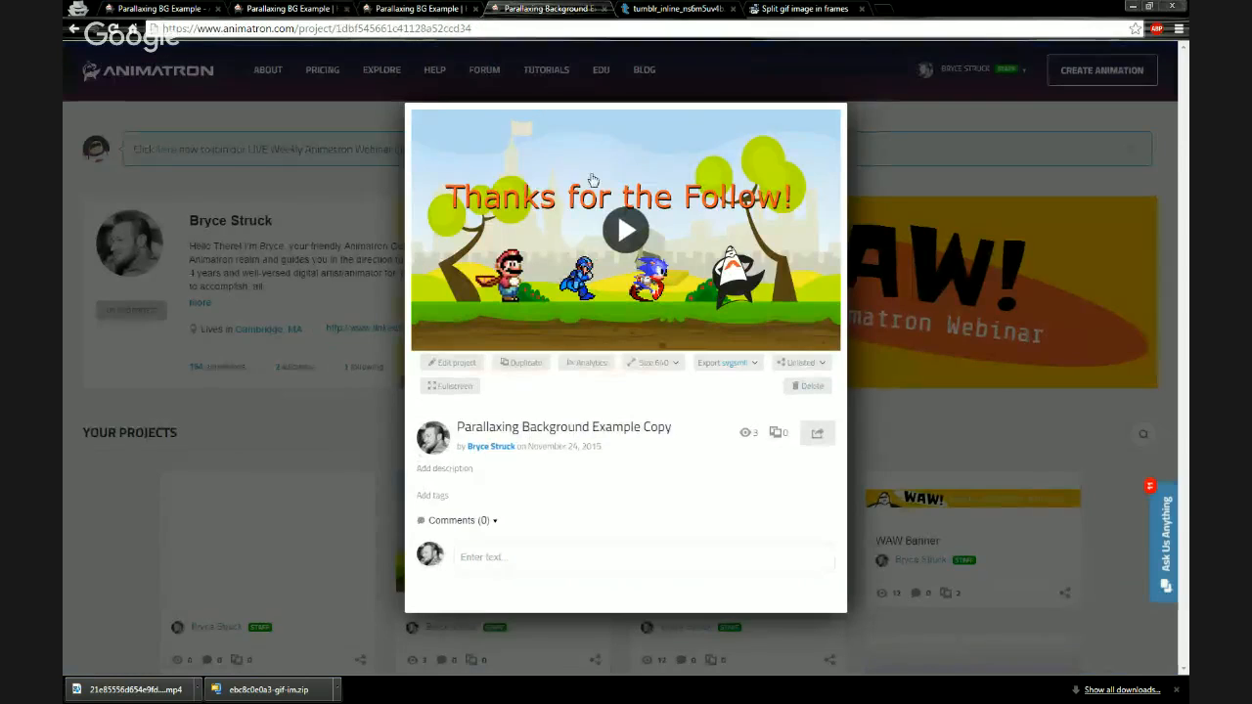
left_click(617, 228)
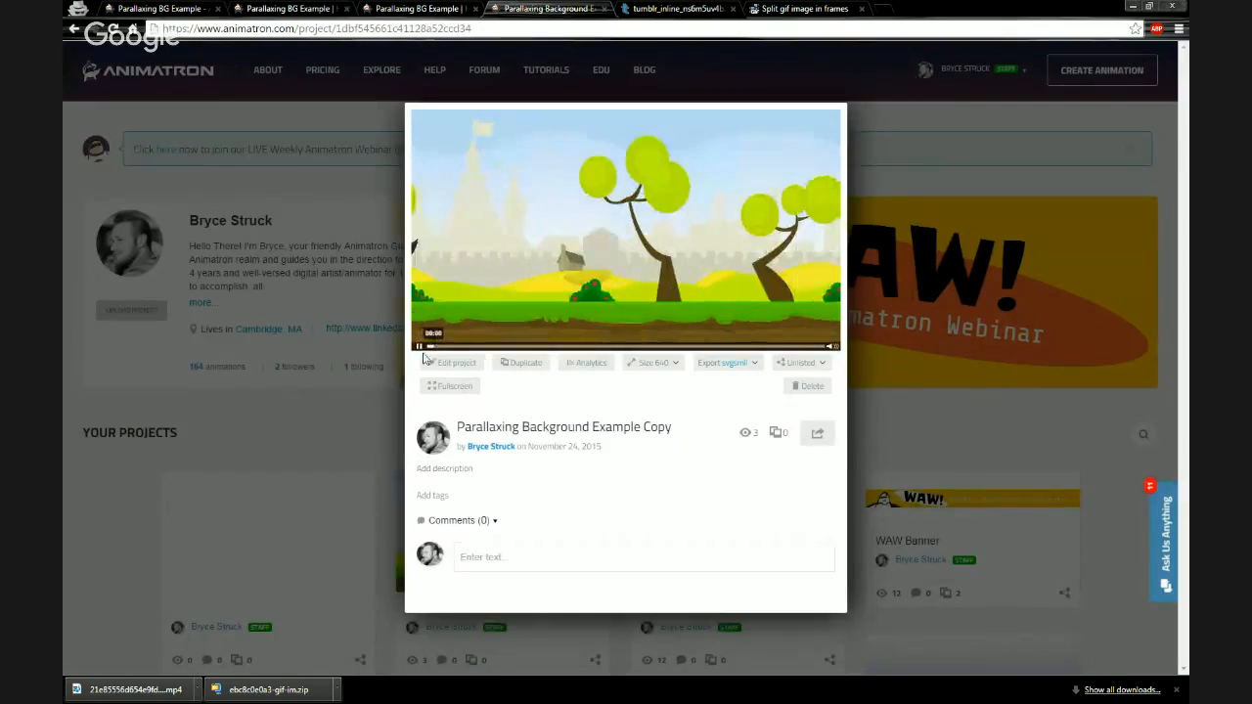